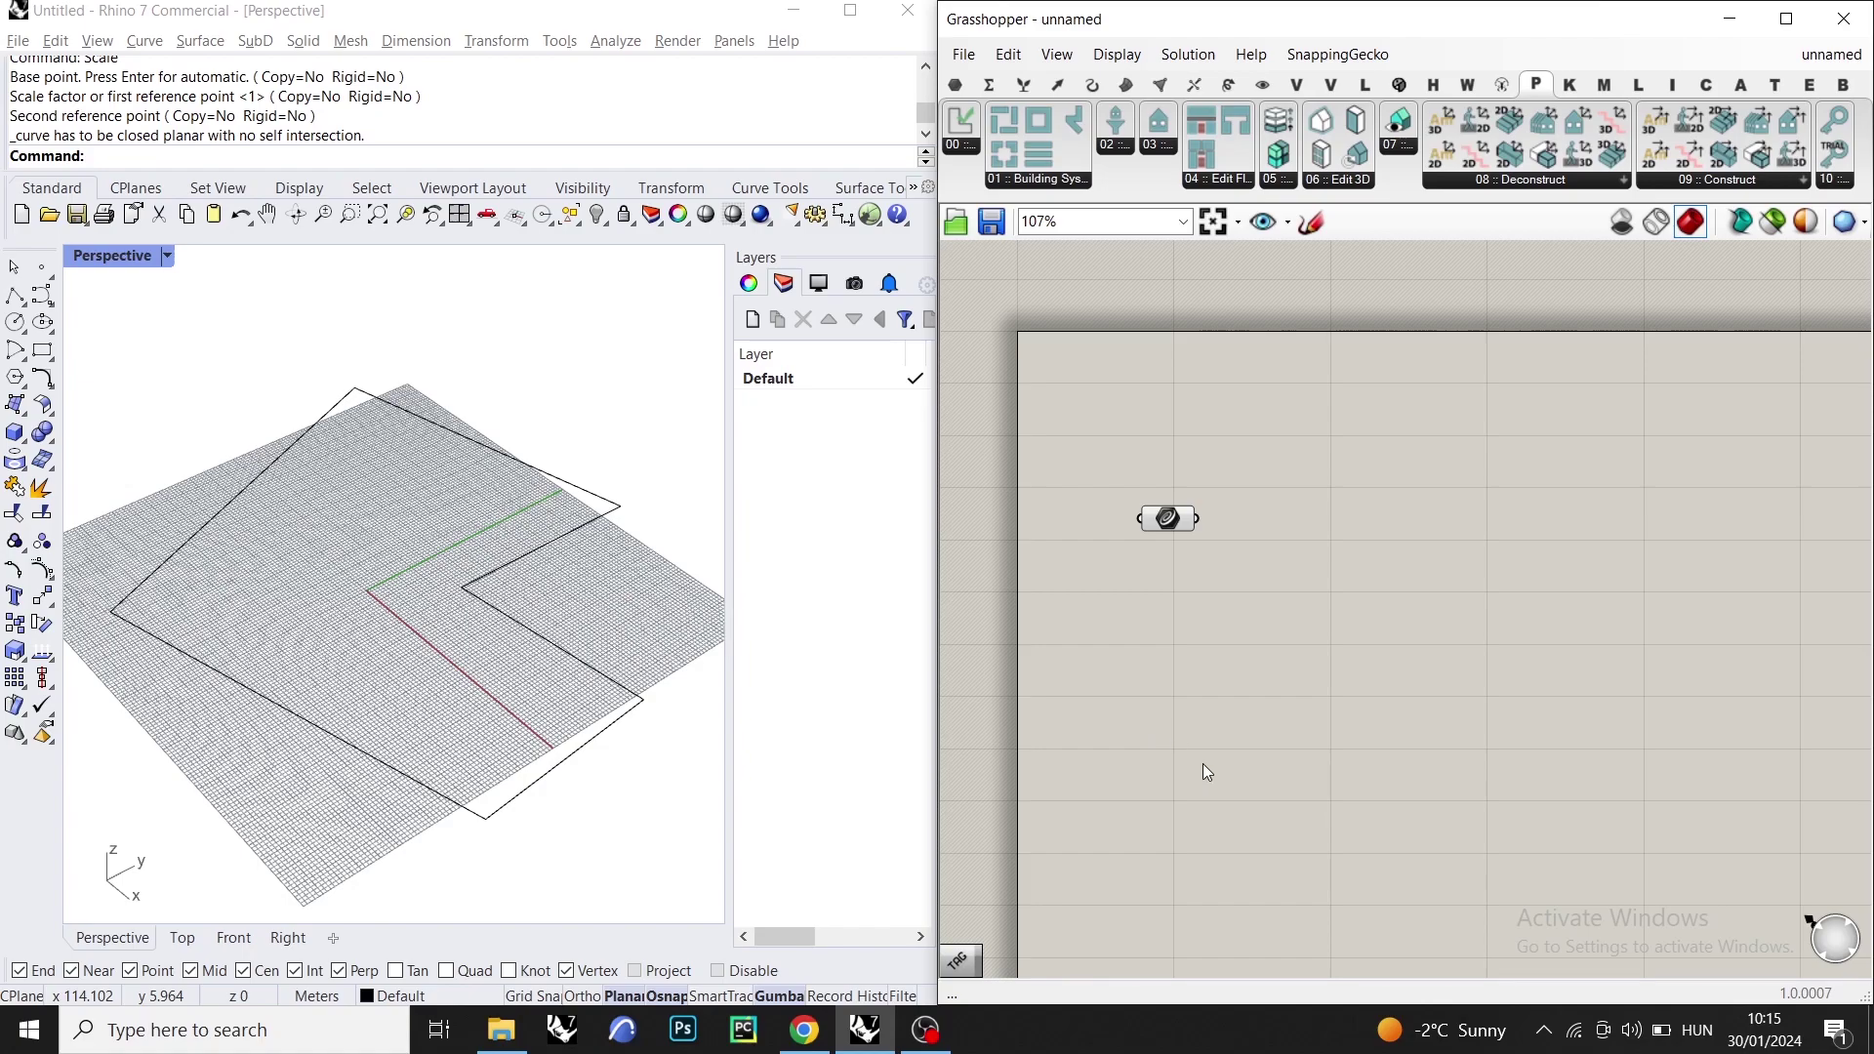
- Add a Curve Check component and feed the existing curve parameter into its _curve input
{"action": "left_click", "coordinate": [378, 448]}
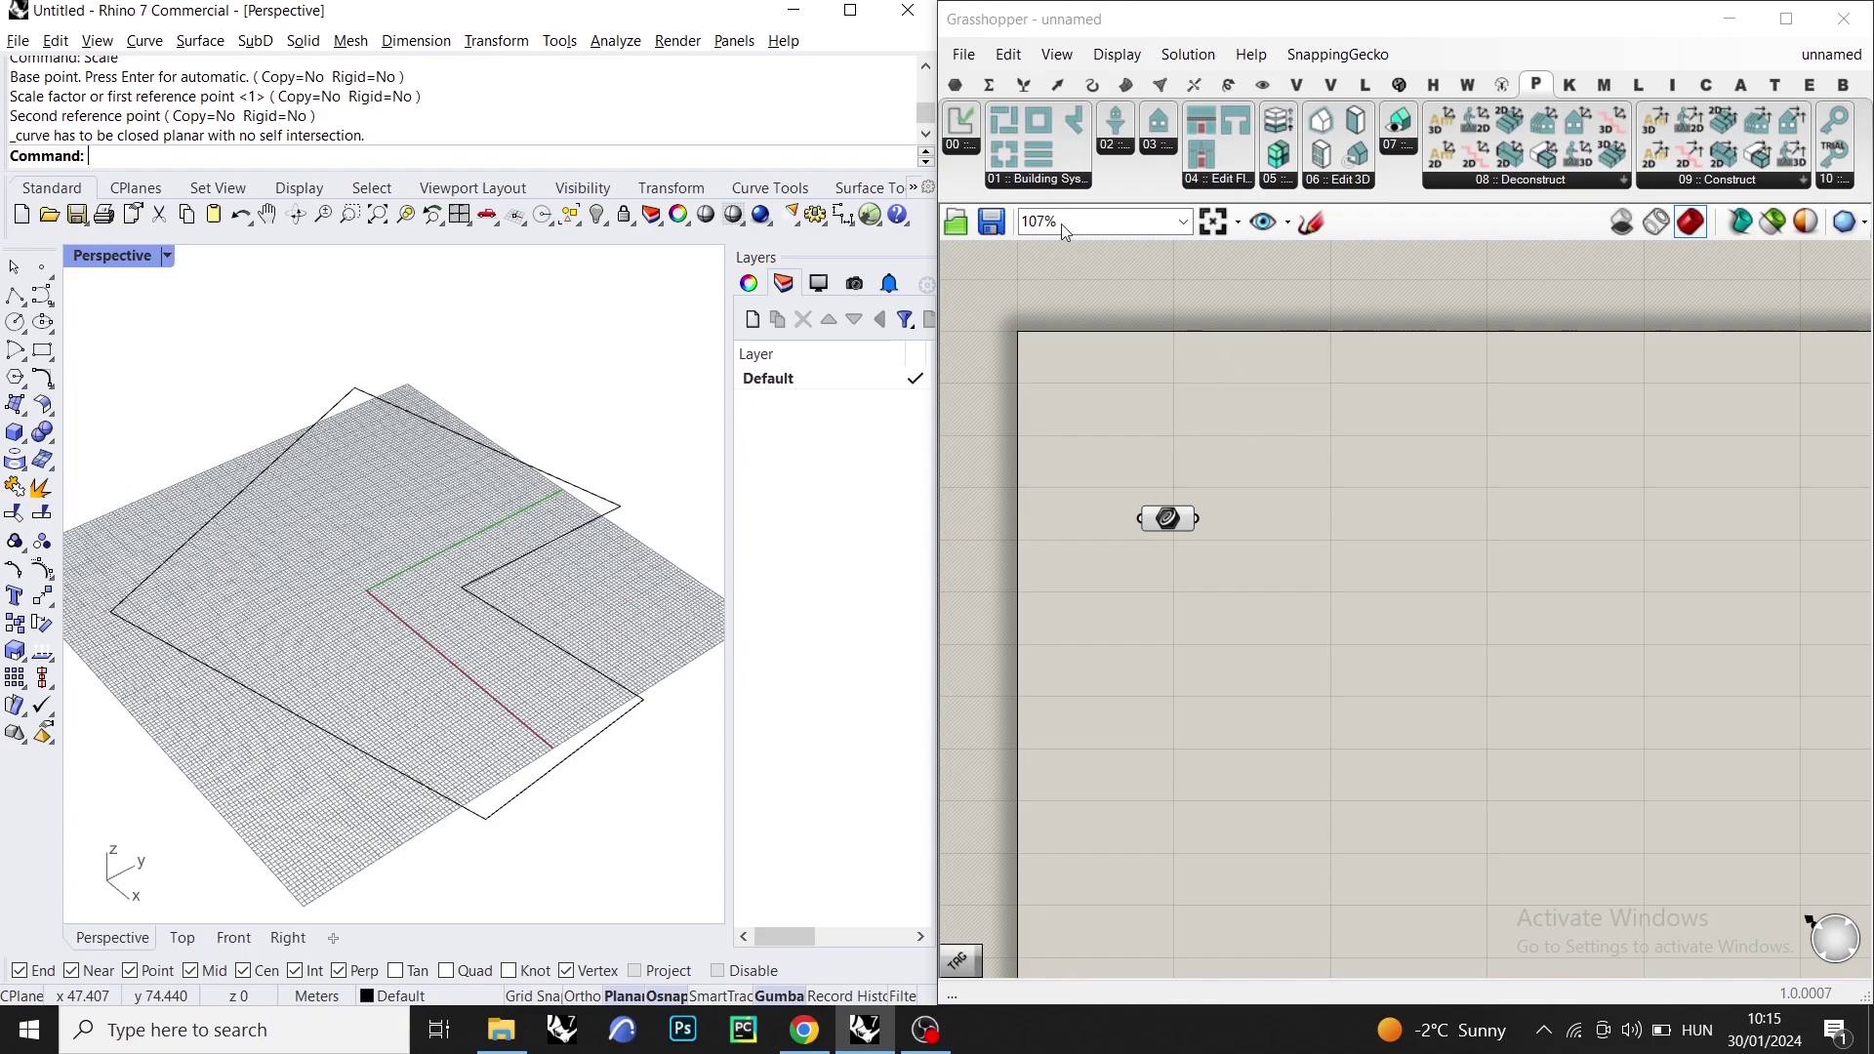
{"action": "left_click", "coordinate": [1030, 182]}
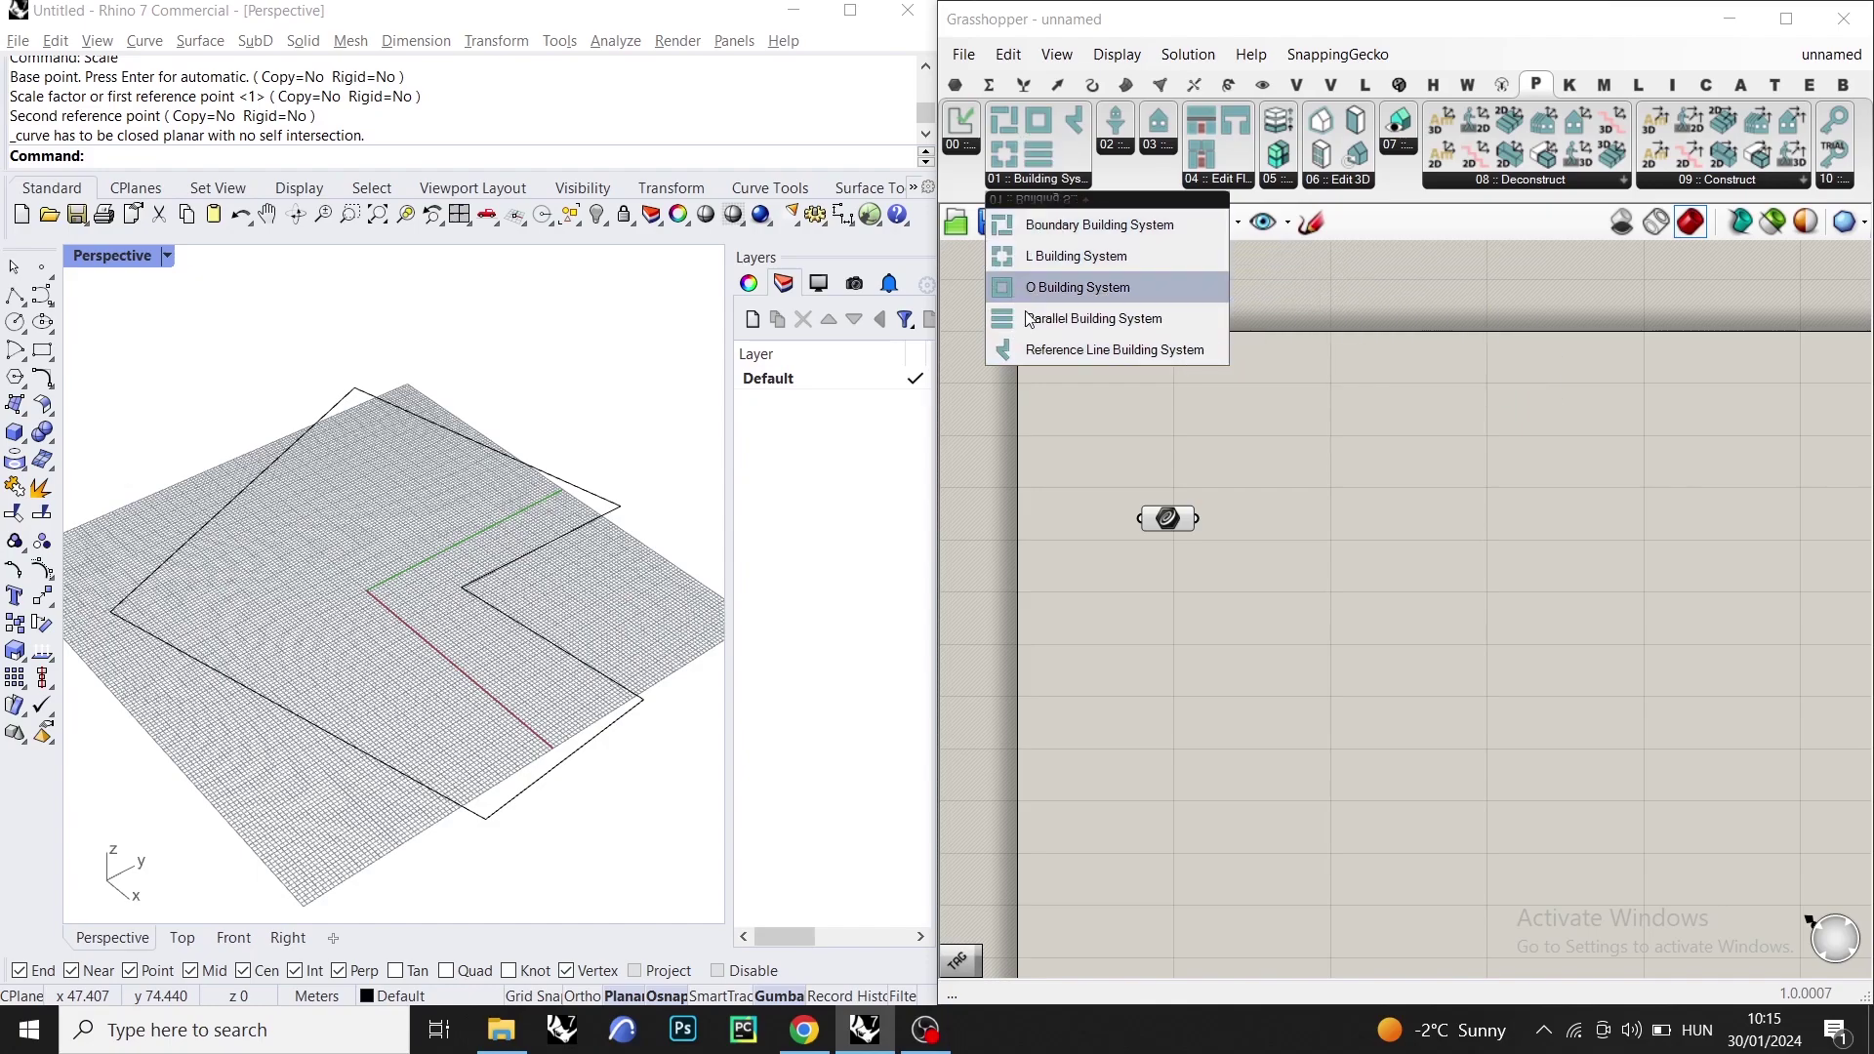
{"action": "left_click", "coordinate": [965, 151]}
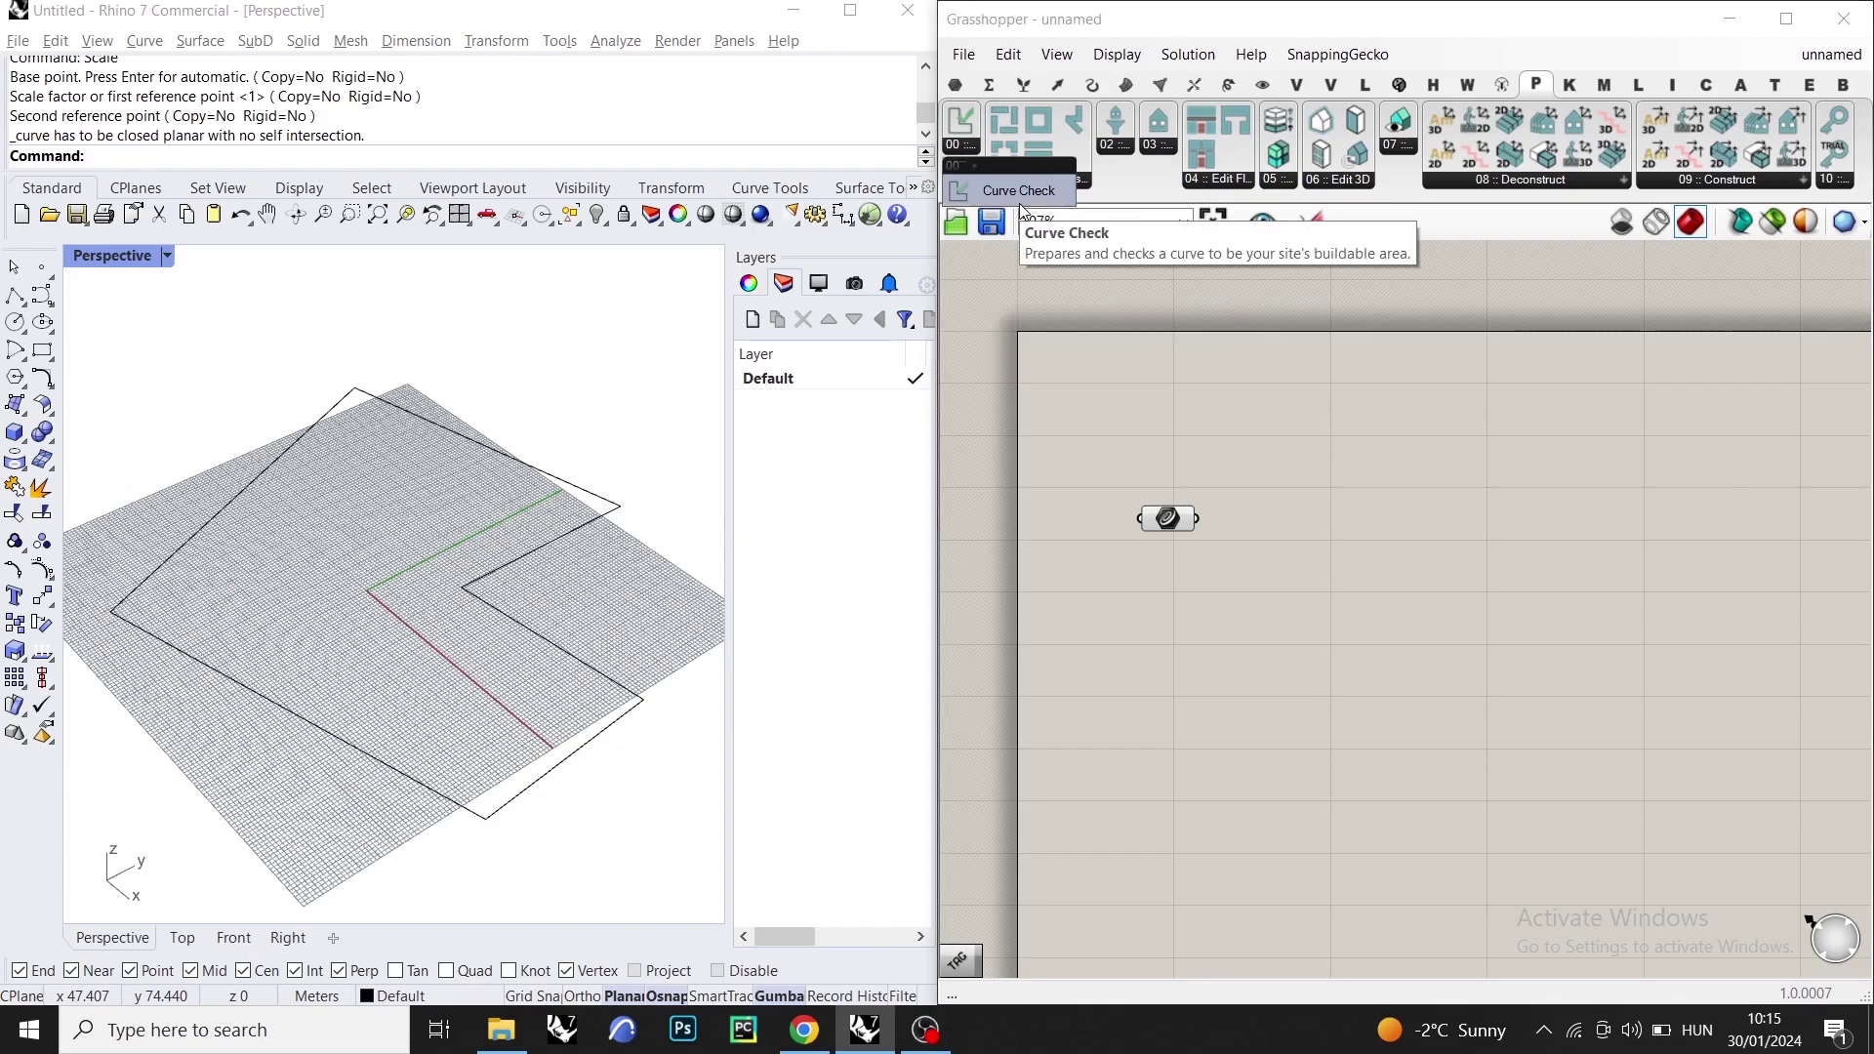
{"action": "left_click_drag", "start_coordinate": [1023, 207], "coordinate": [1248, 520]}
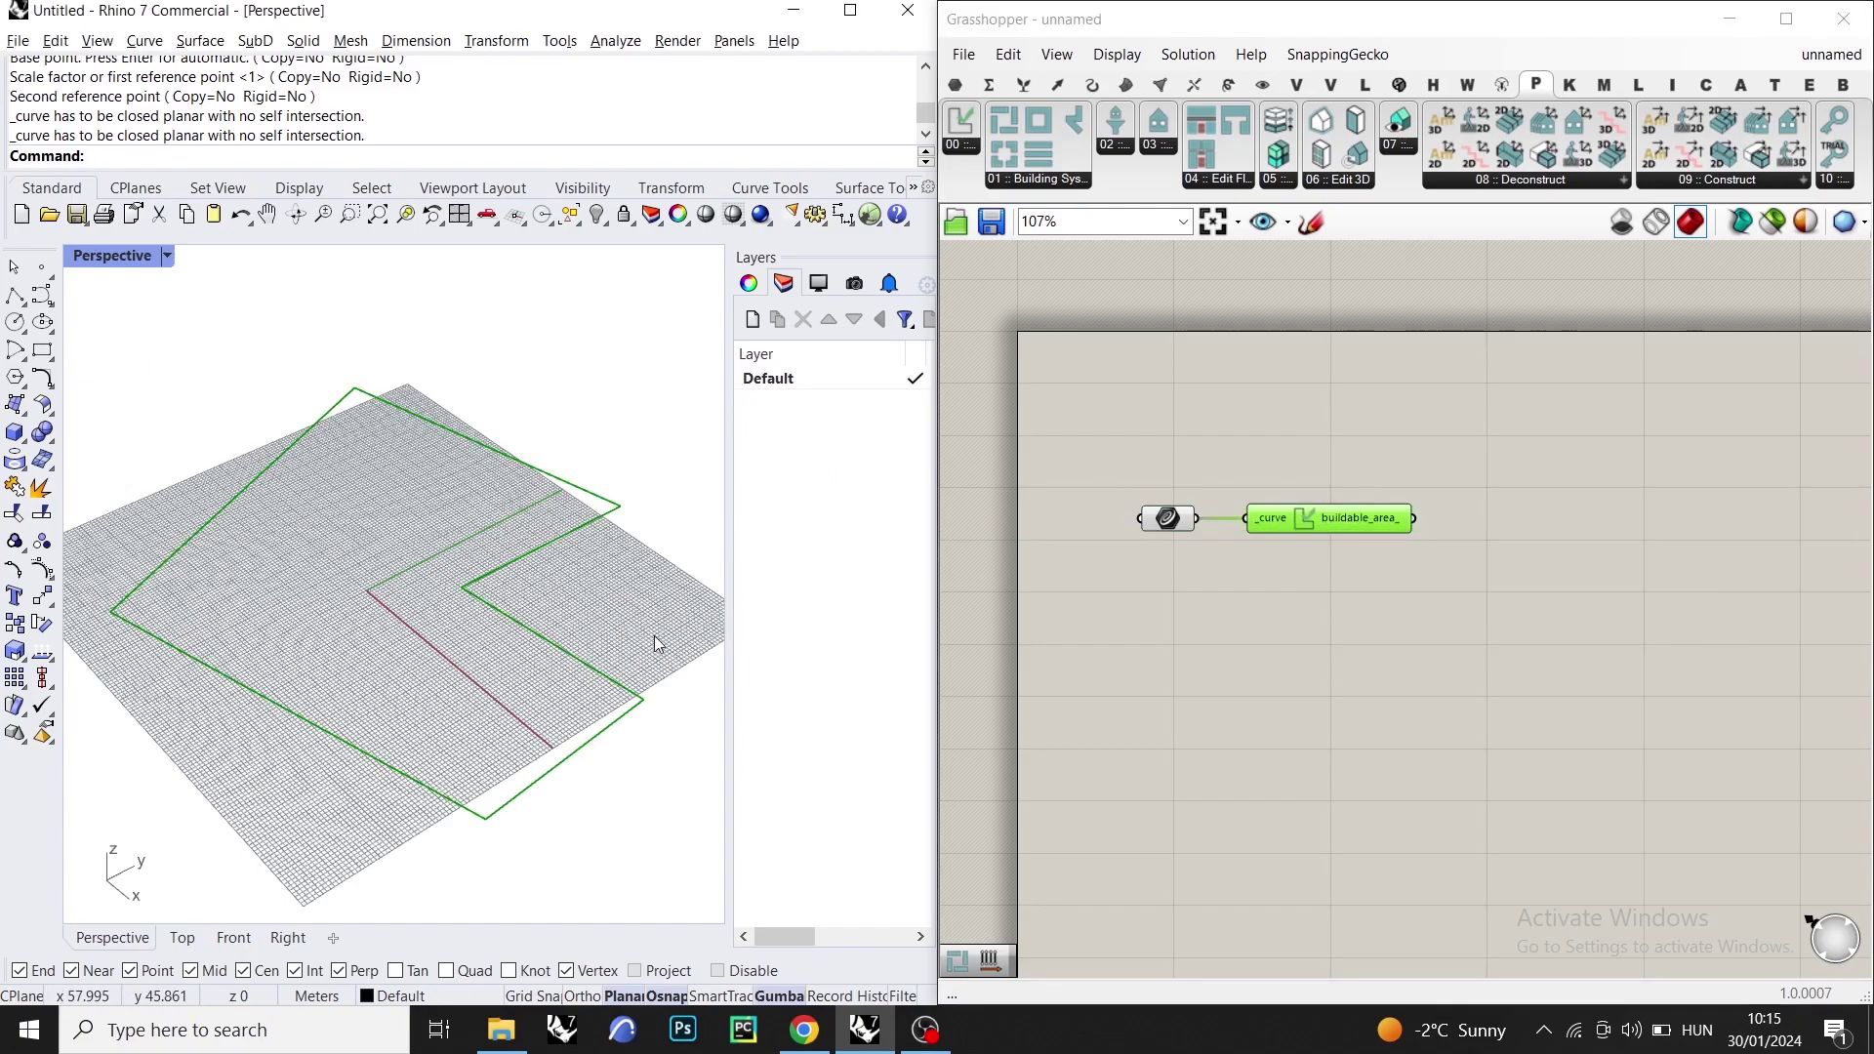
{"action": "left_click", "coordinate": [1365, 611]}
{"action": "right_click_drag", "start_coordinate": [1365, 607], "coordinate": [1315, 619]}
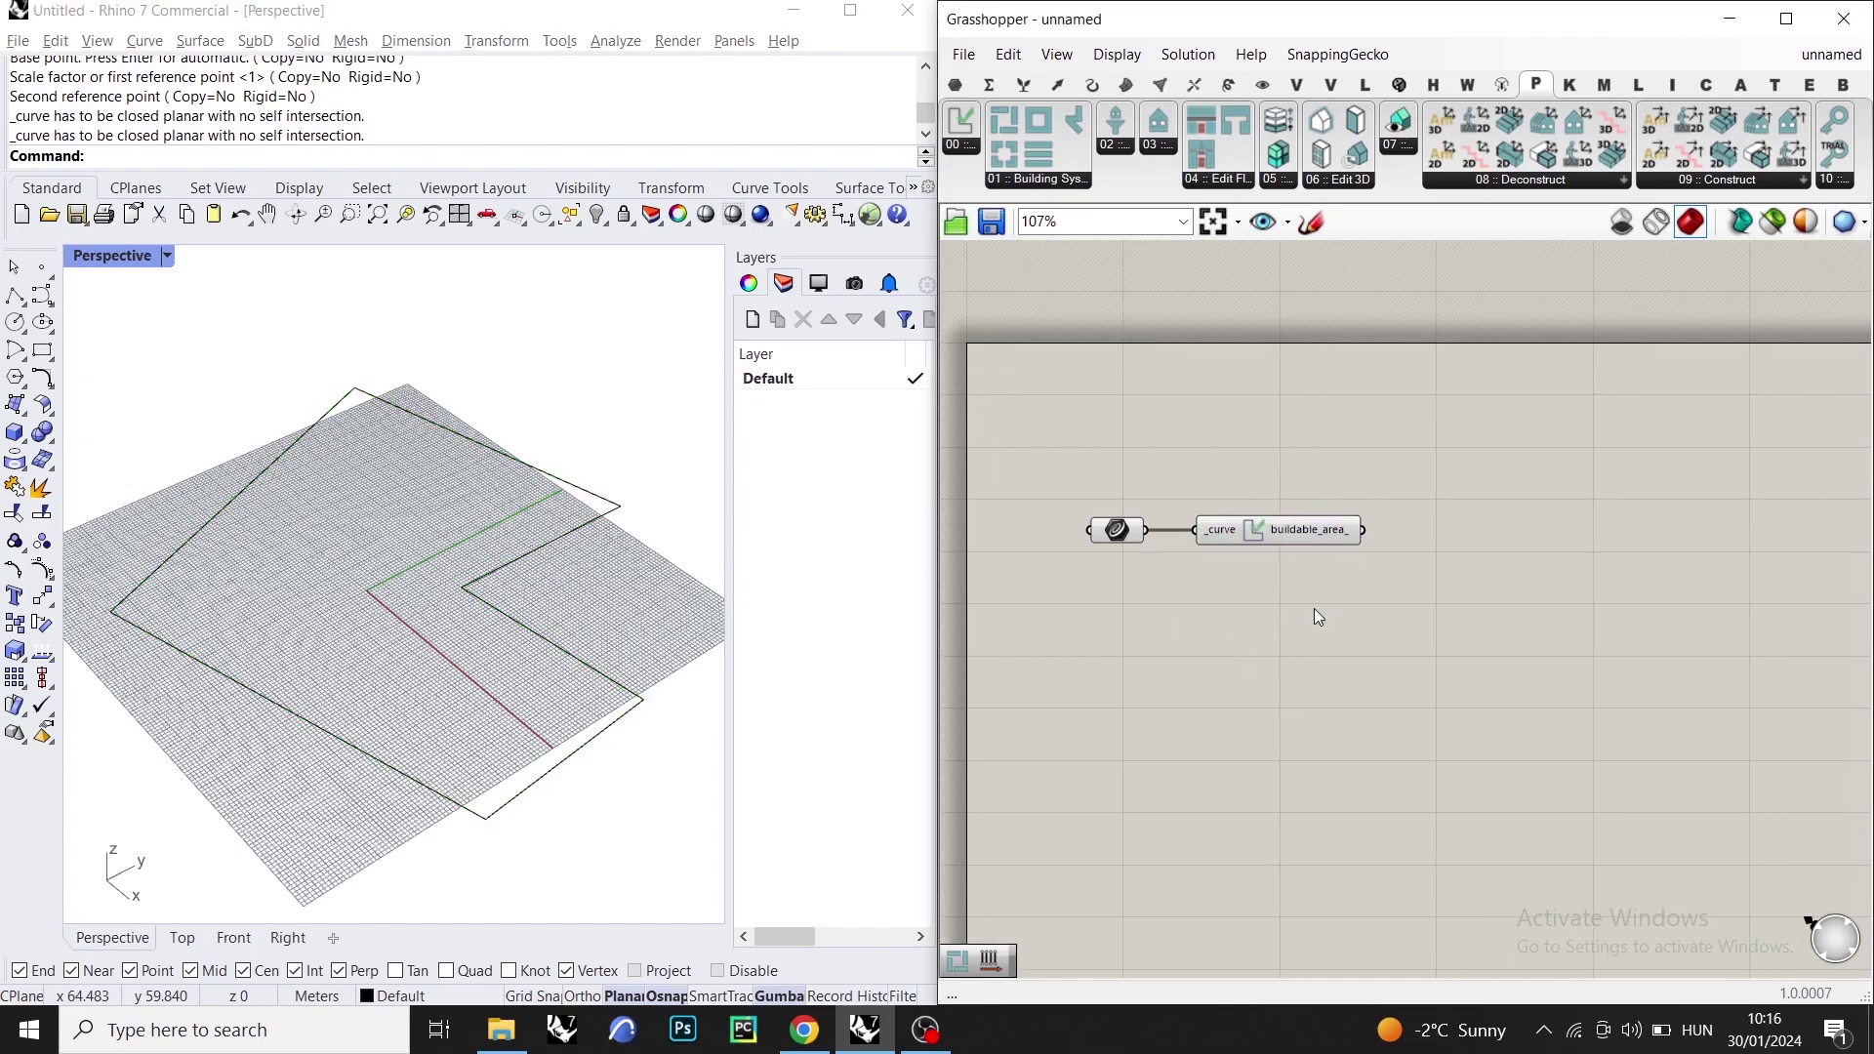
- Add a Boundary Building System component and connect the checked curve's buildable_area_ output to its _buildable_area input
{"action": "left_click", "coordinate": [1065, 188]}
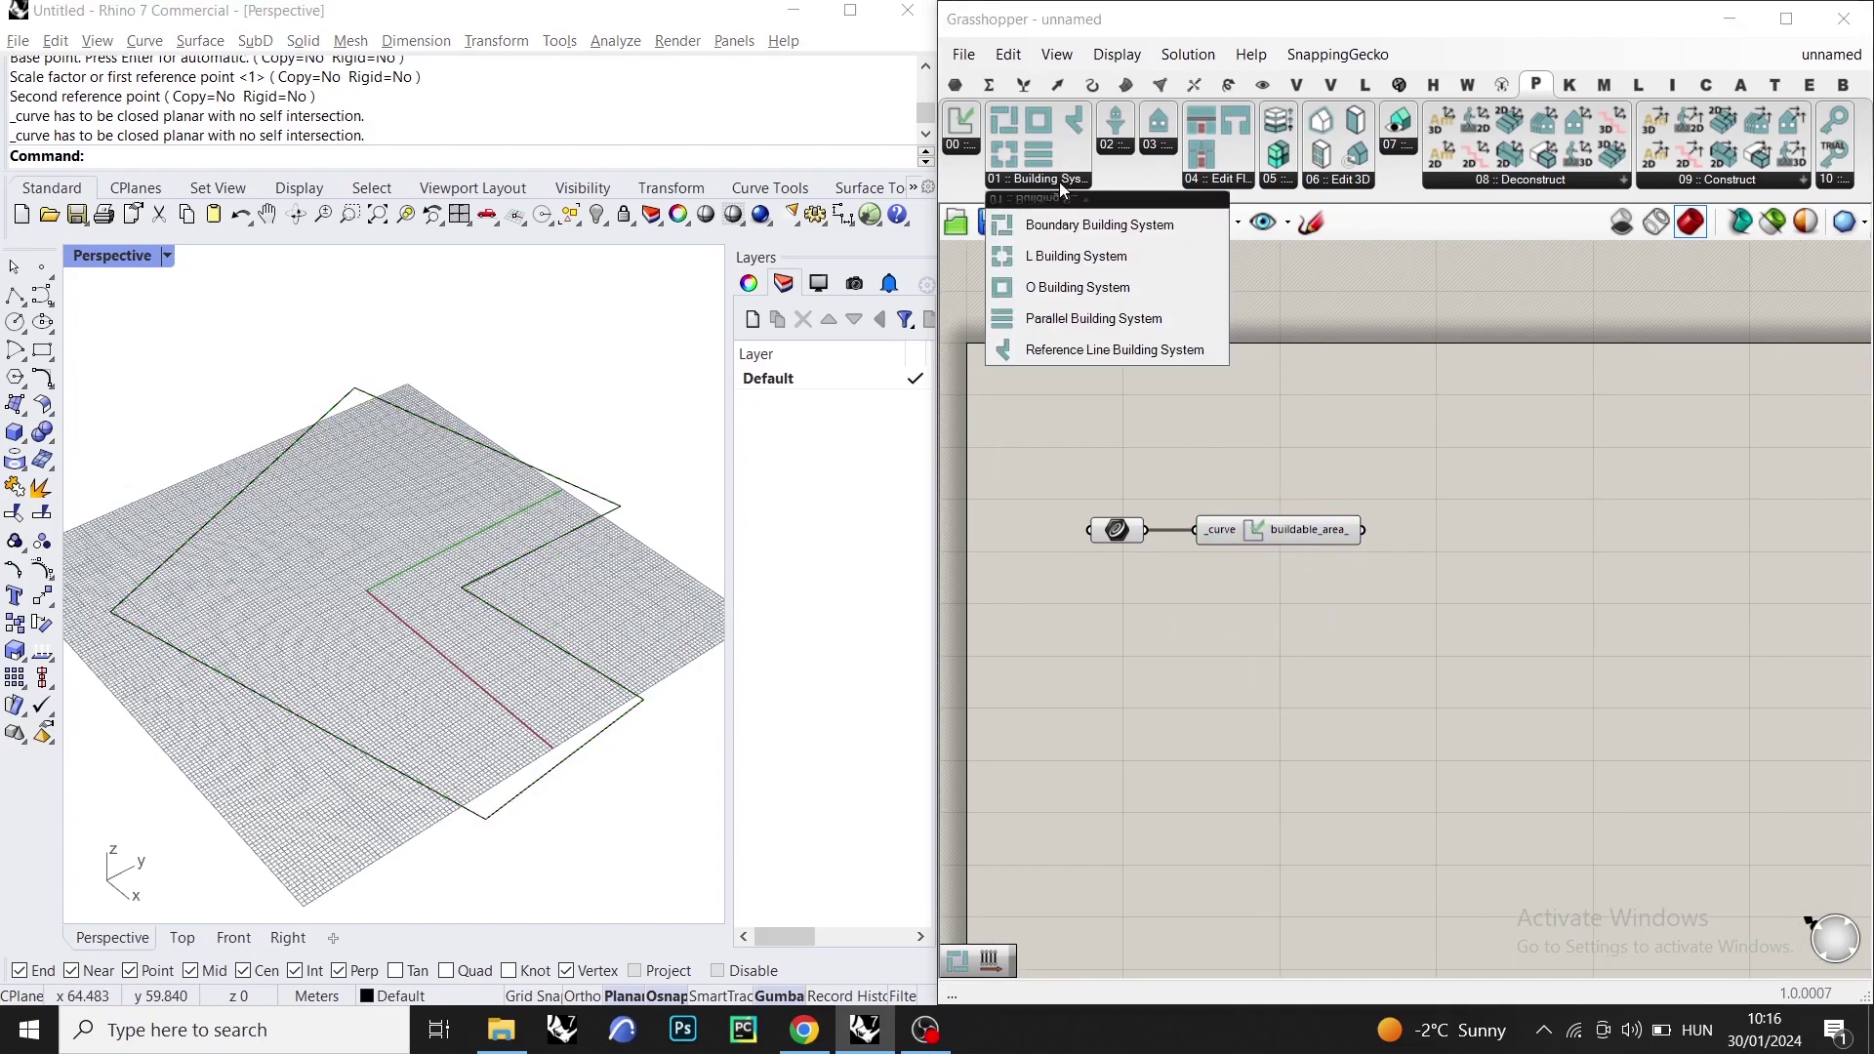
{"action": "left_click", "coordinate": [1139, 227]}
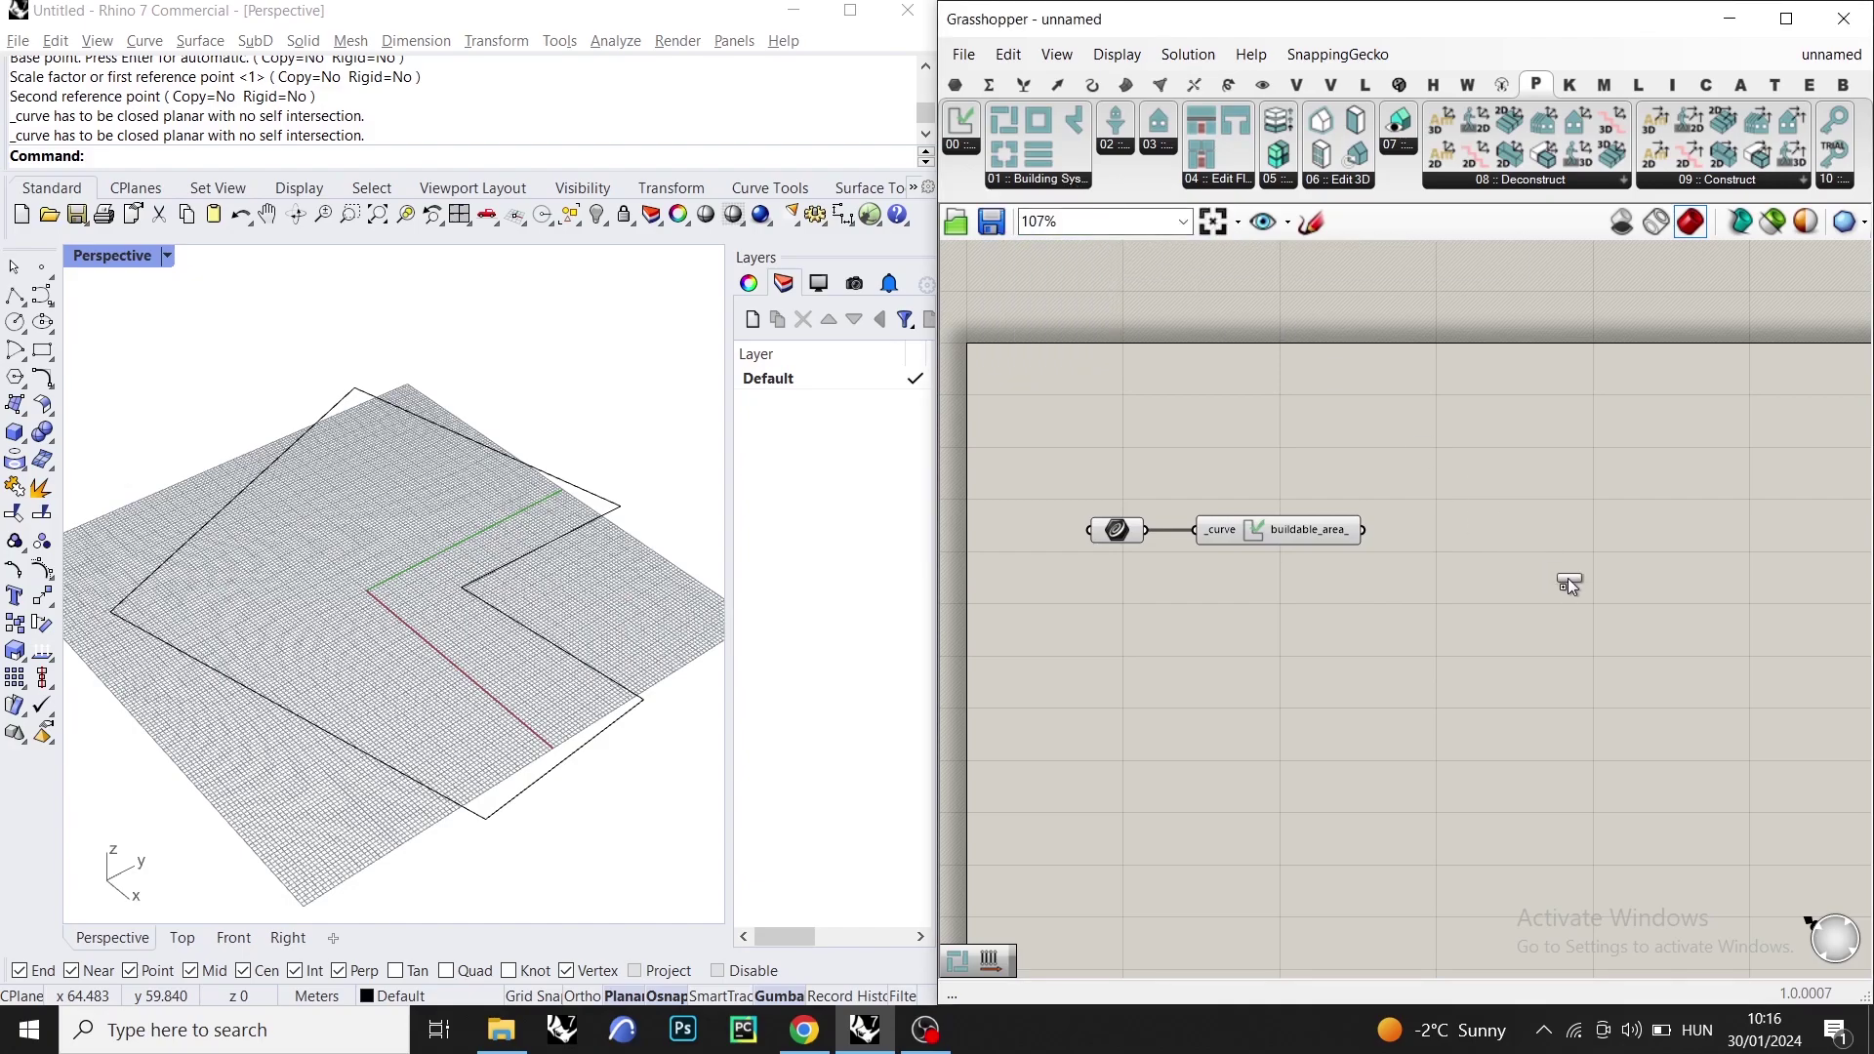
{"action": "left_click", "coordinate": [1569, 581]}
{"action": "right_click_drag", "start_coordinate": [1526, 497], "coordinate": [1439, 482]}
{"action": "left_click_drag", "start_coordinate": [1352, 513], "coordinate": [1275, 514]}
{"action": "left_click_drag", "start_coordinate": [1477, 530], "coordinate": [1466, 538]}
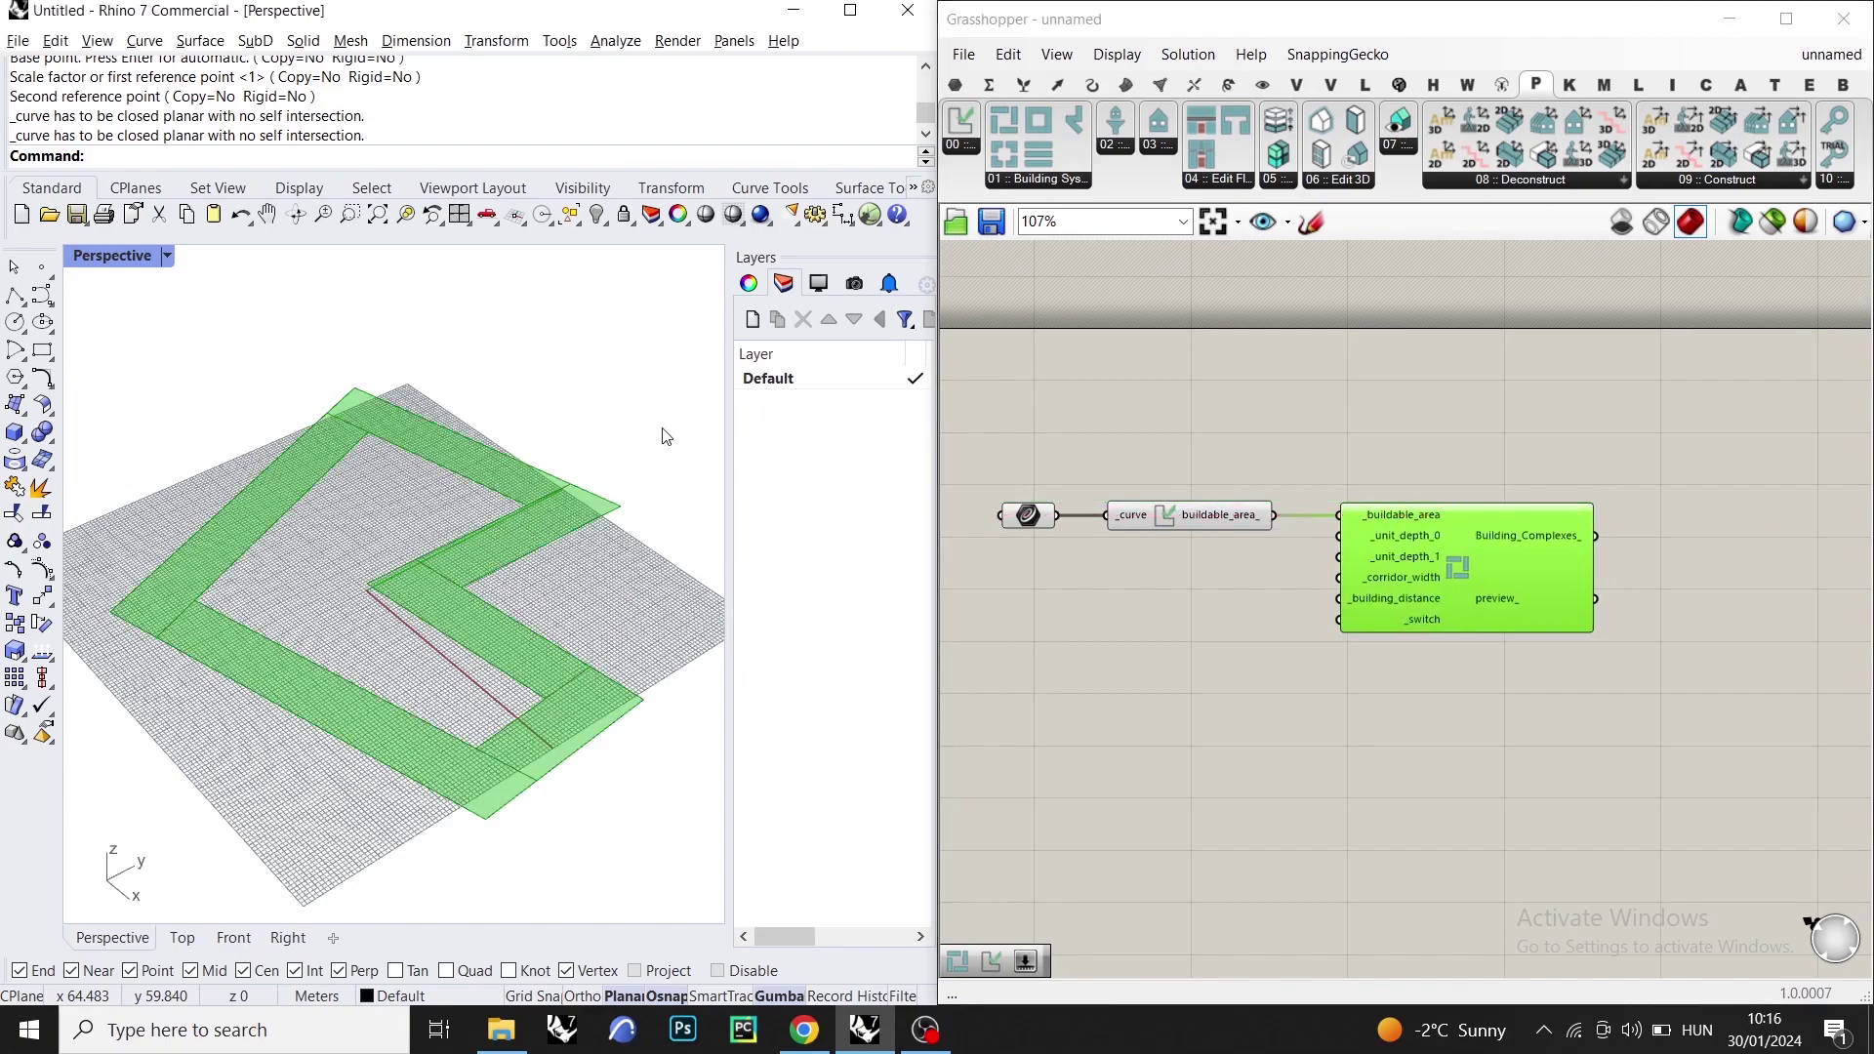
{"action": "right_click_drag", "start_coordinate": [365, 437], "coordinate": [376, 532]}
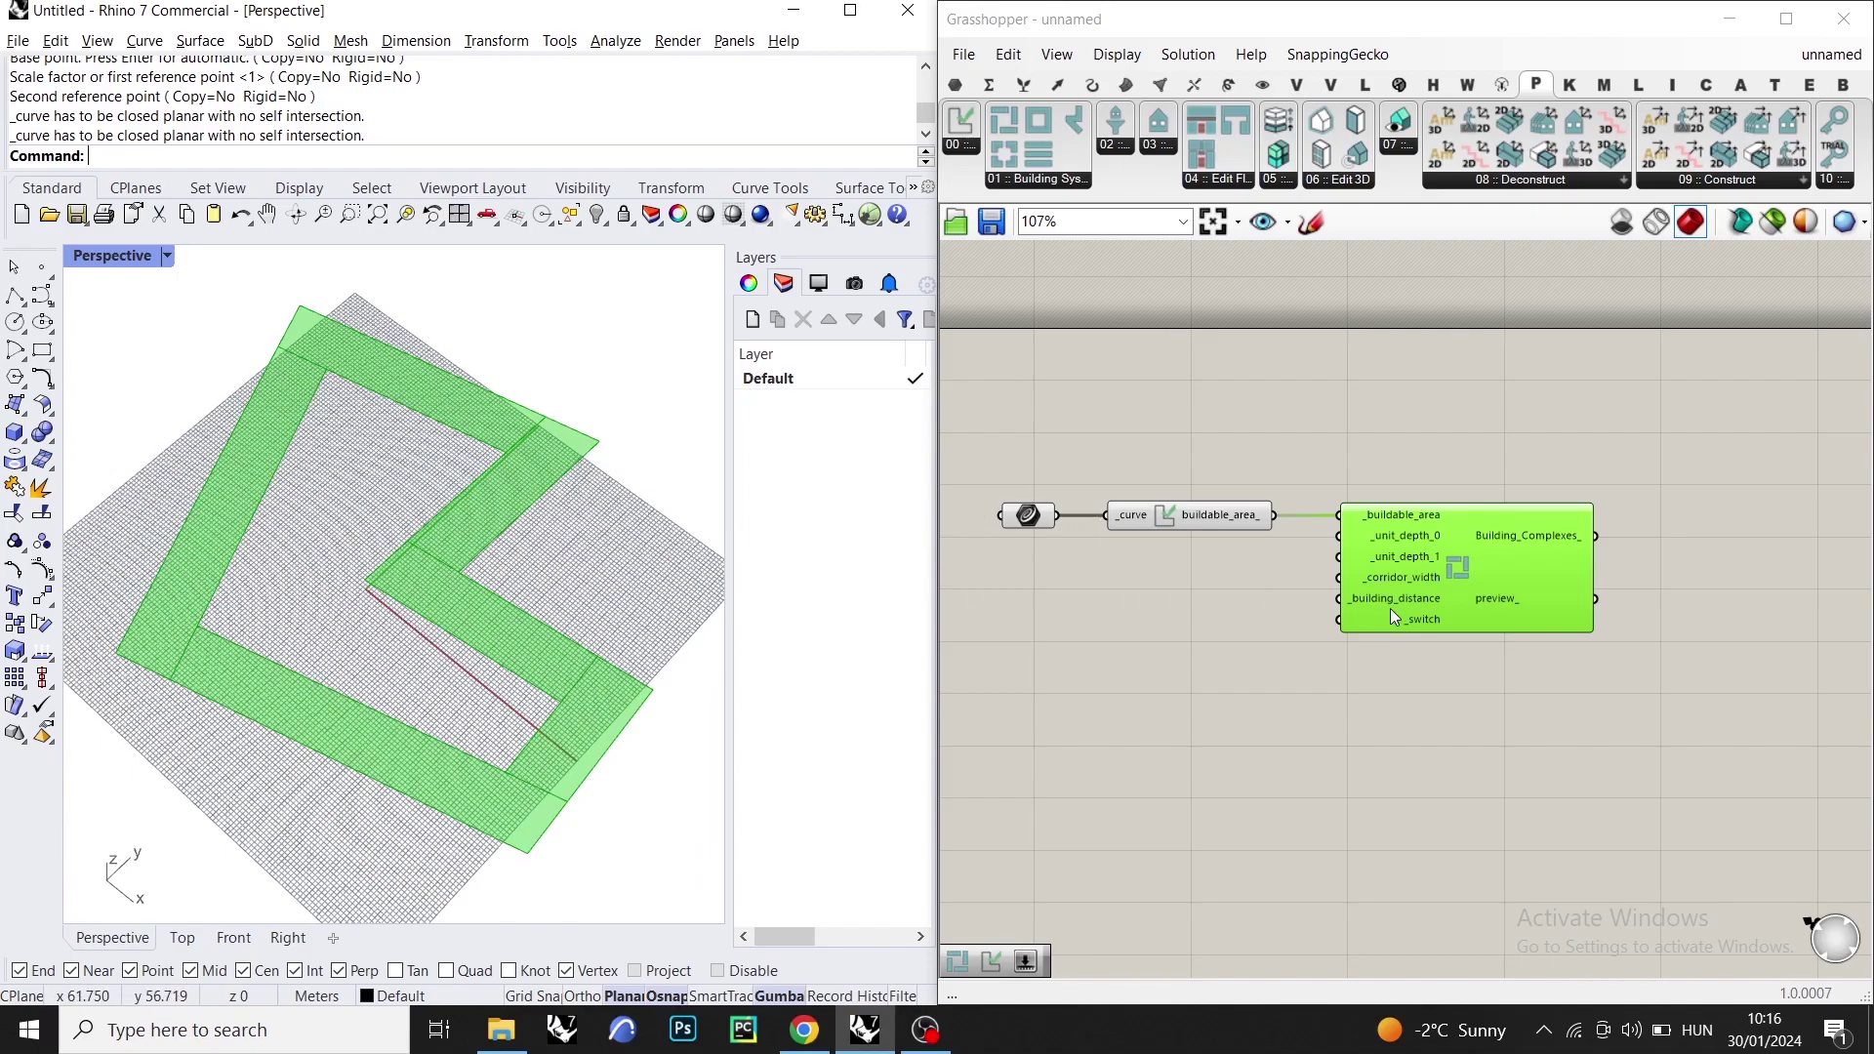
- Create a number slider set to 15 and connect it to the _building_distance input of the Boundary Building System
{"action": "right_click_drag", "start_coordinate": [1383, 709], "coordinate": [1282, 693]}
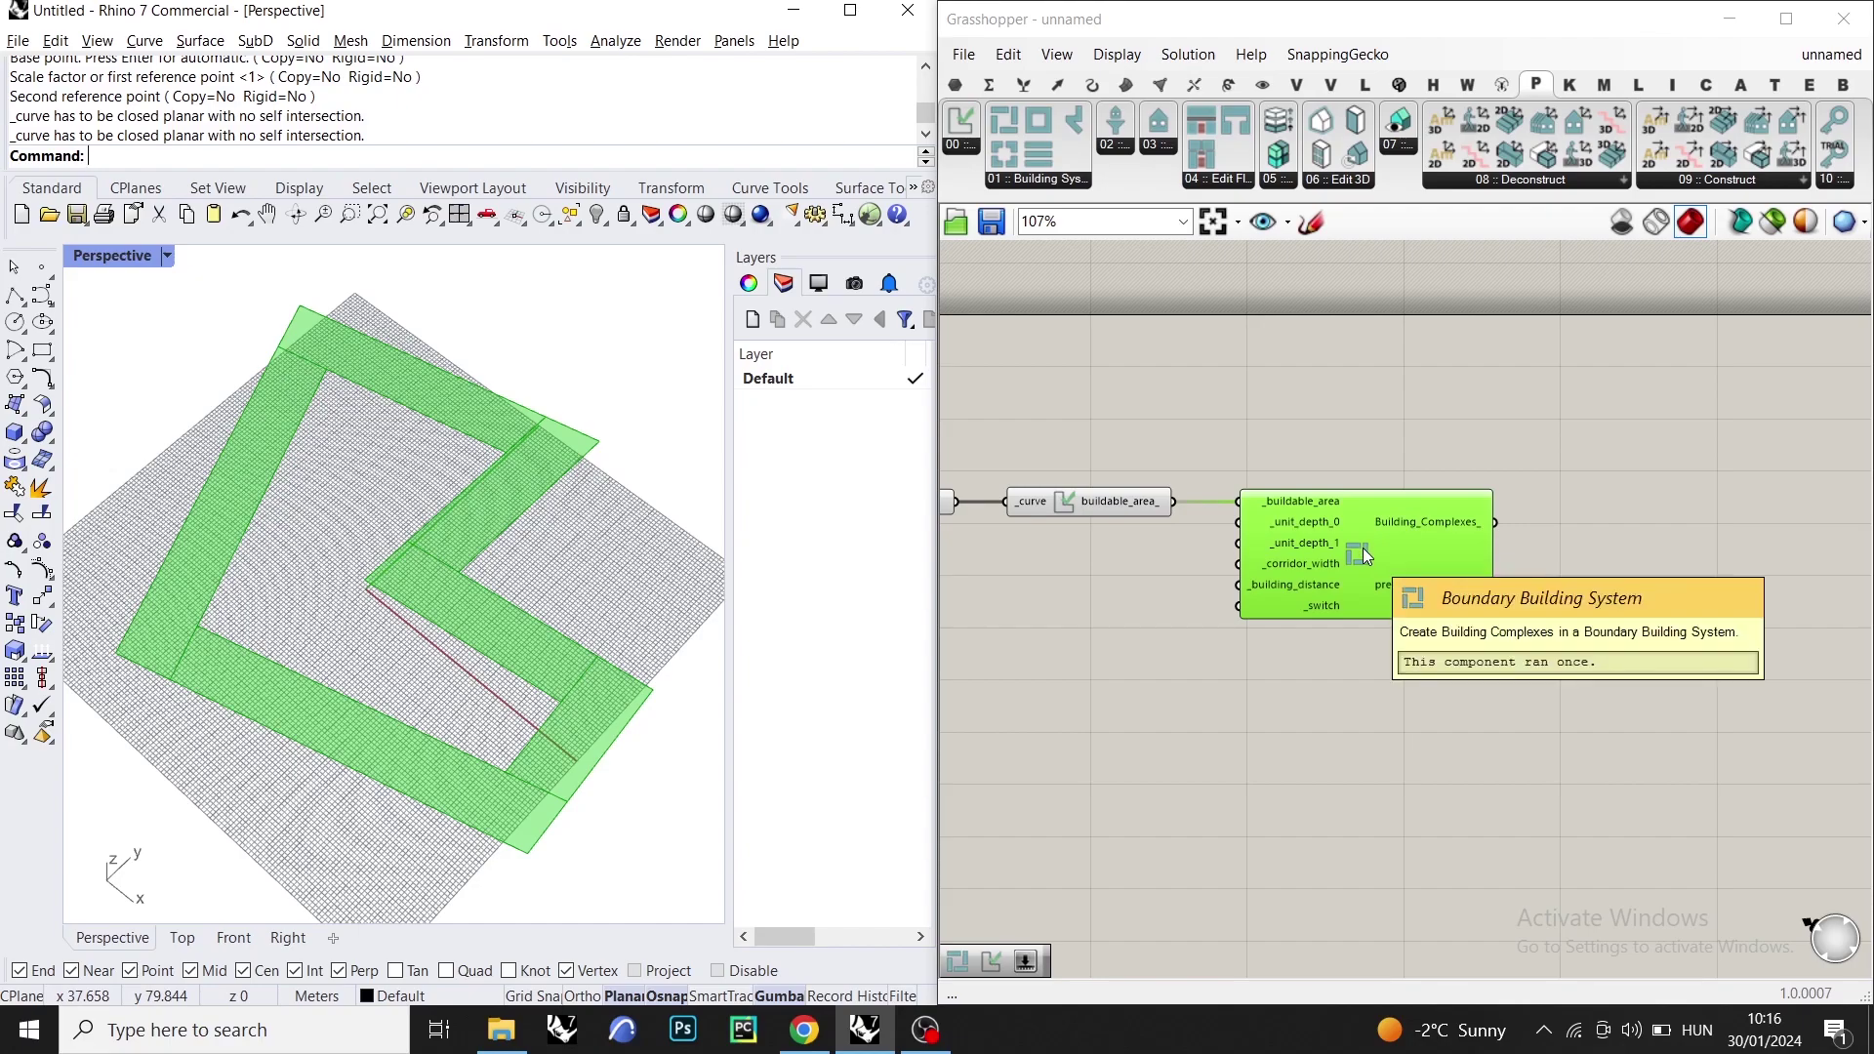
{"action": "right_click_drag", "start_coordinate": [1338, 408], "coordinate": [1267, 380]}
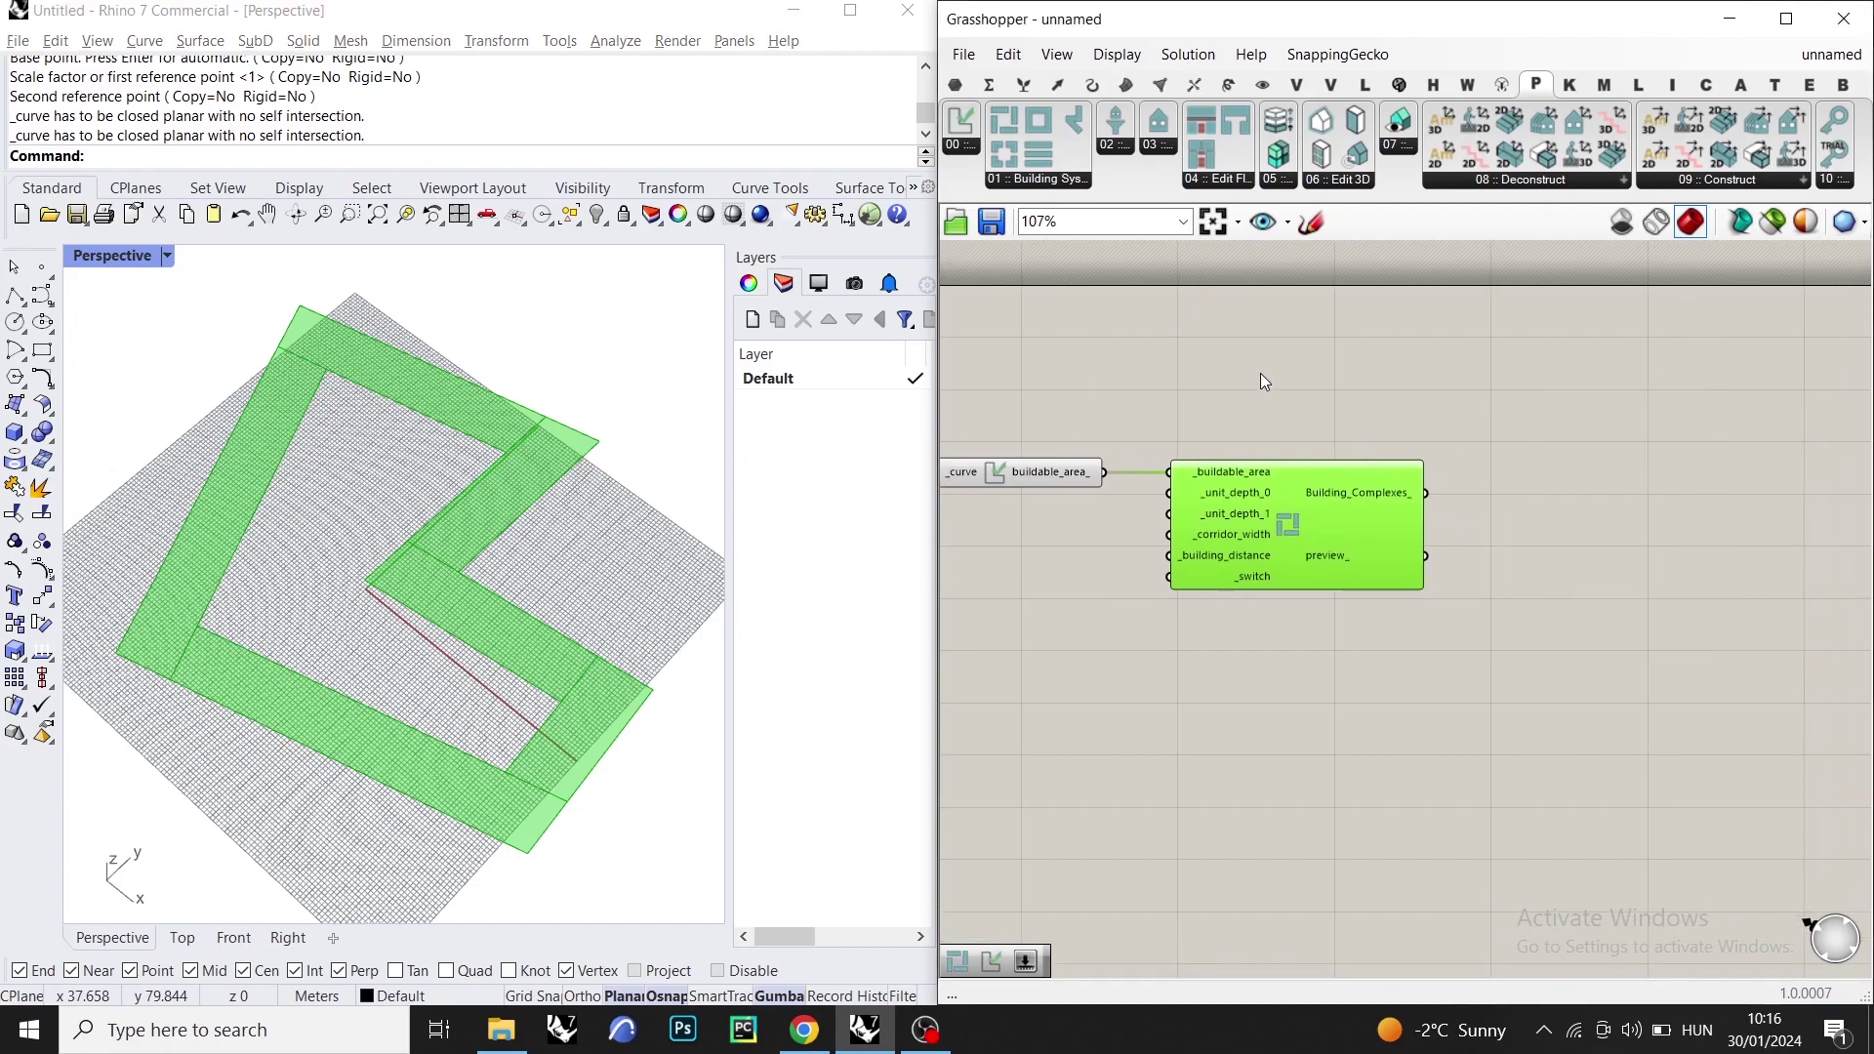
{"action": "double_click", "coordinate": [1064, 568]}
{"action": "type", "text": "15"}
{"action": "key", "text": "Return"}
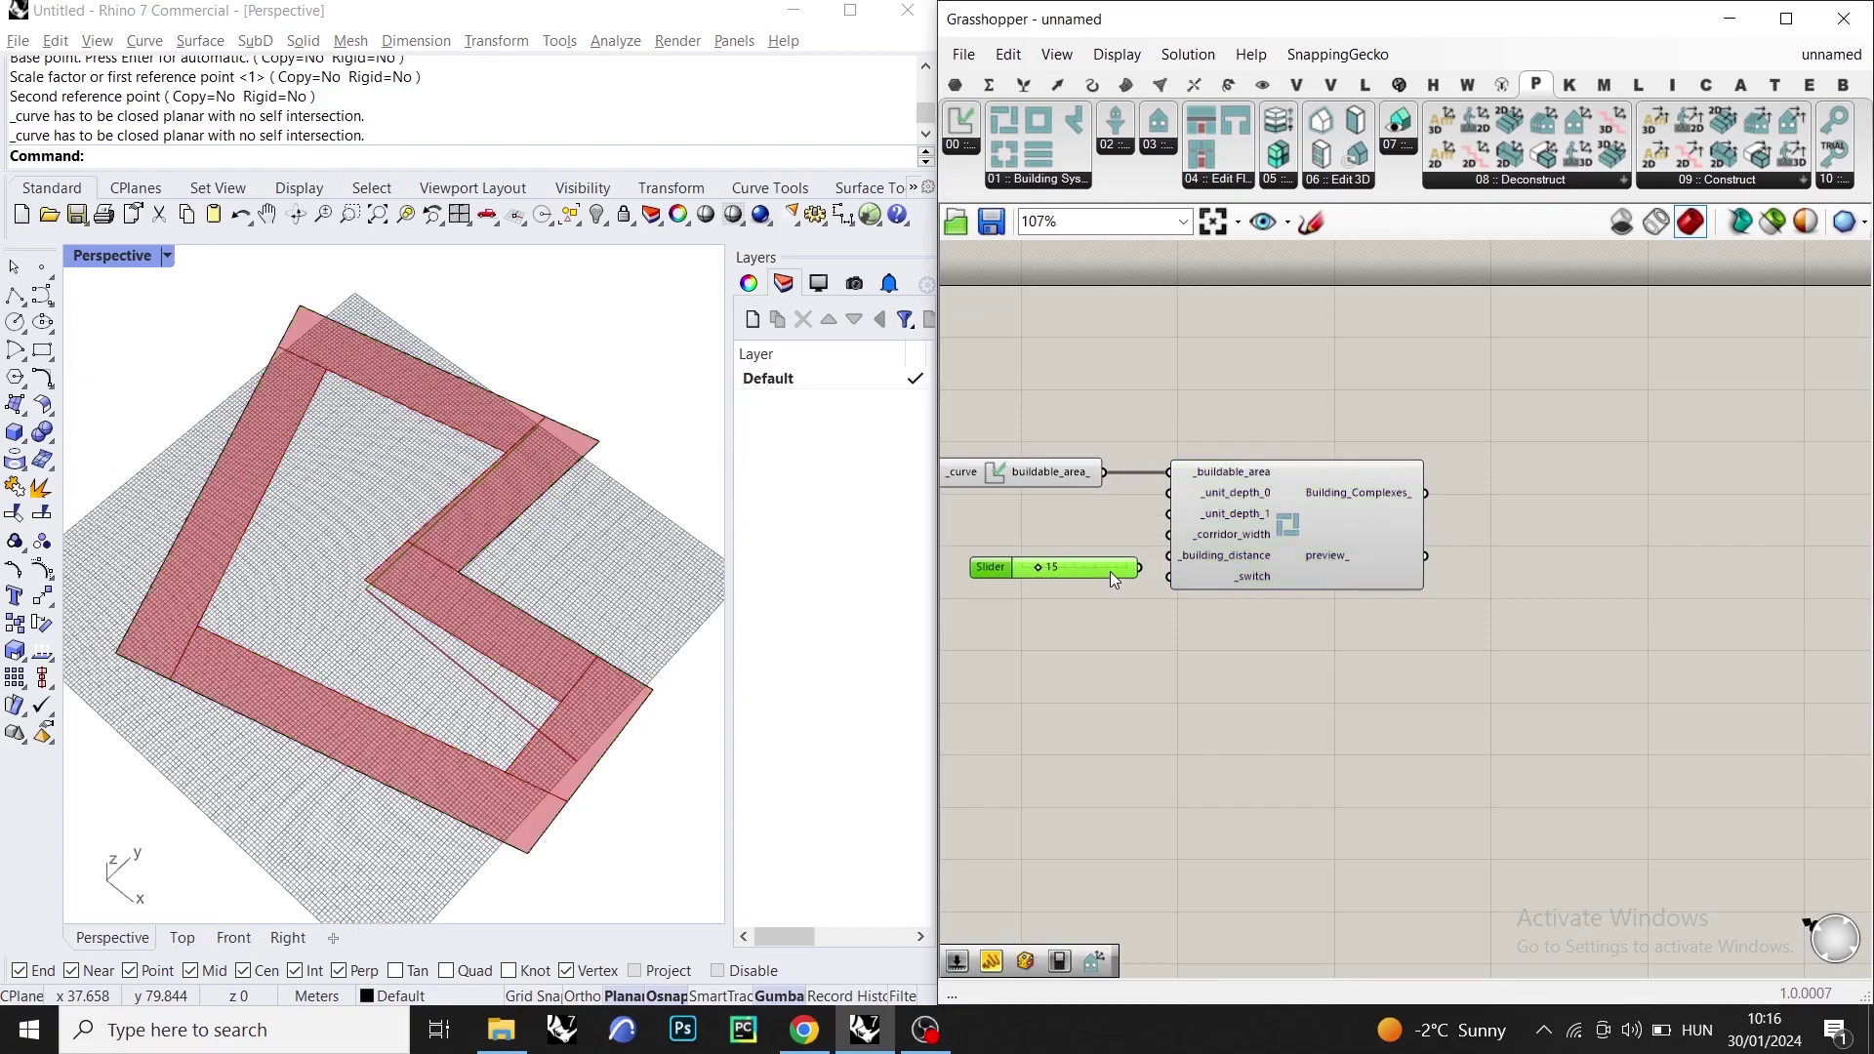
{"action": "left_click_drag", "start_coordinate": [1169, 558], "coordinate": [1139, 554]}
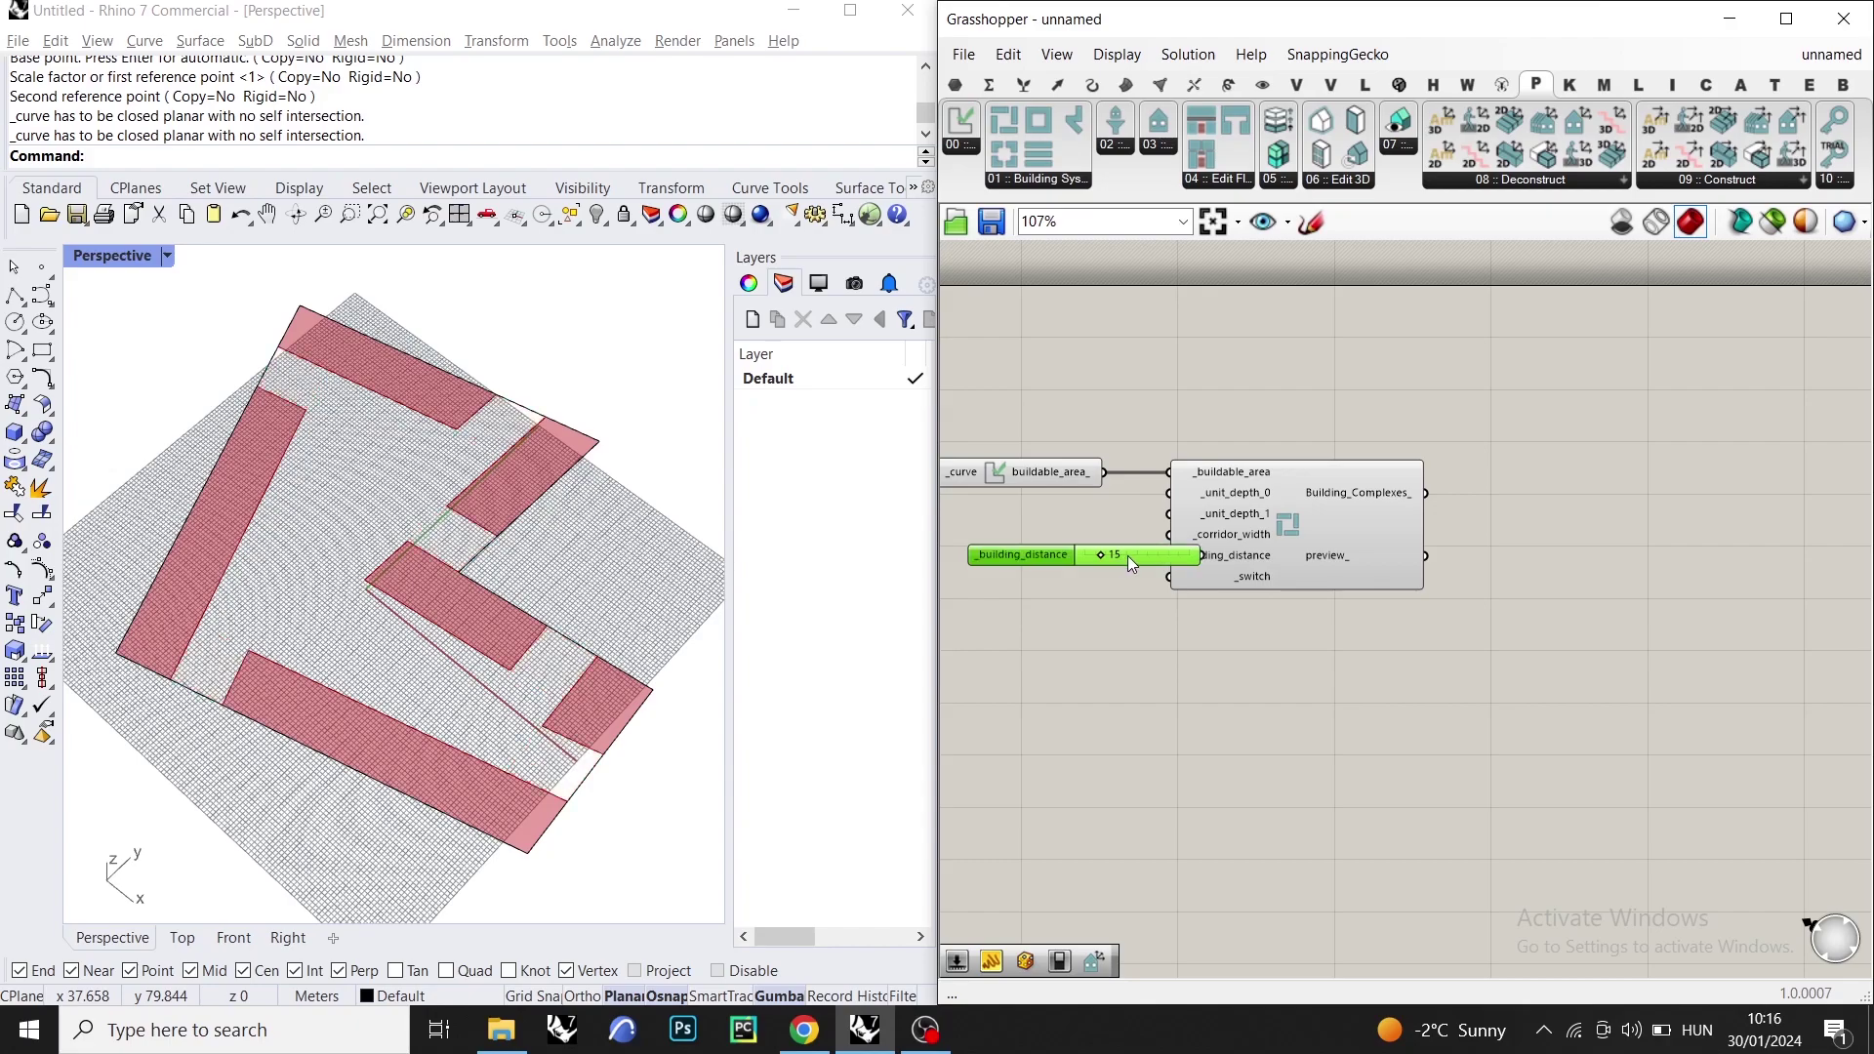
{"action": "scroll", "coordinate": [1087, 551], "scroll_direction": "up", "scroll_amount": 8}
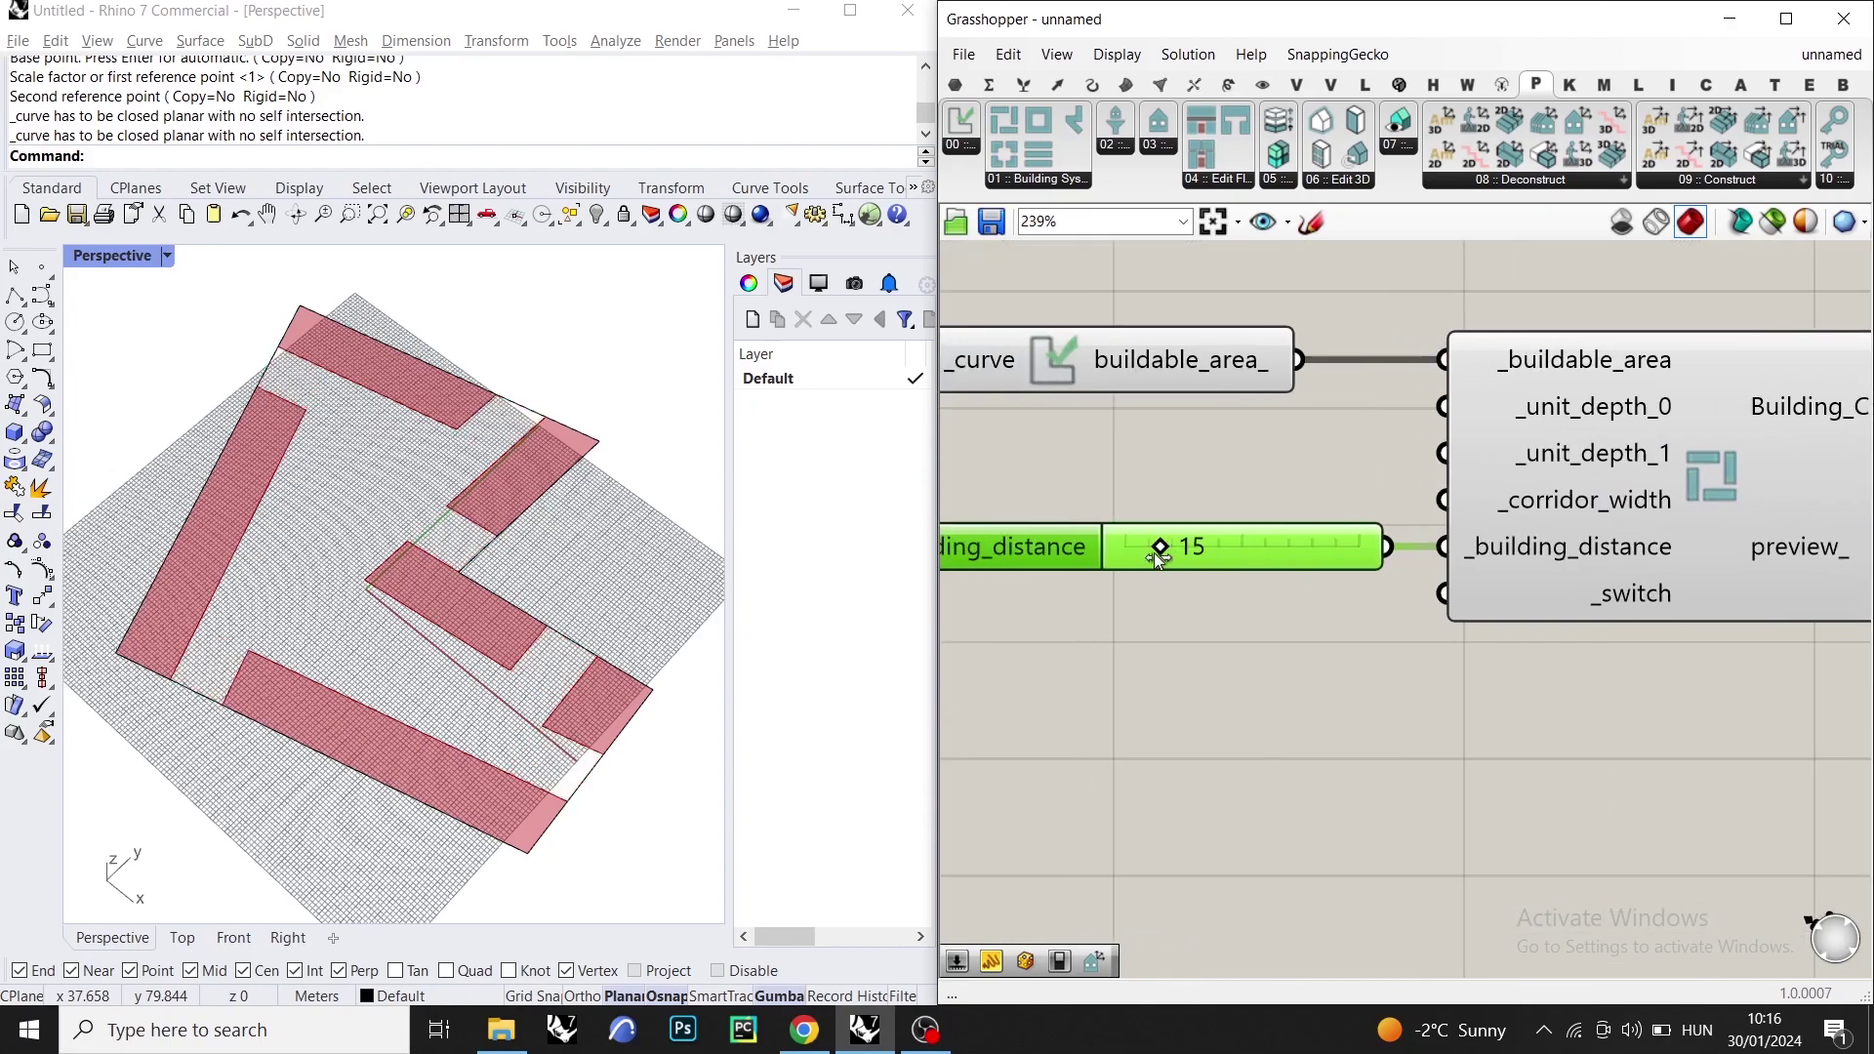
{"action": "mouse_move", "coordinate": [1158, 544]}
{"action": "left_mouse_down"}
{"action": "mouse_move", "coordinate": [1093, 541]}
{"action": "mouse_move", "coordinate": [1163, 545]}
{"action": "left_mouse_up"}
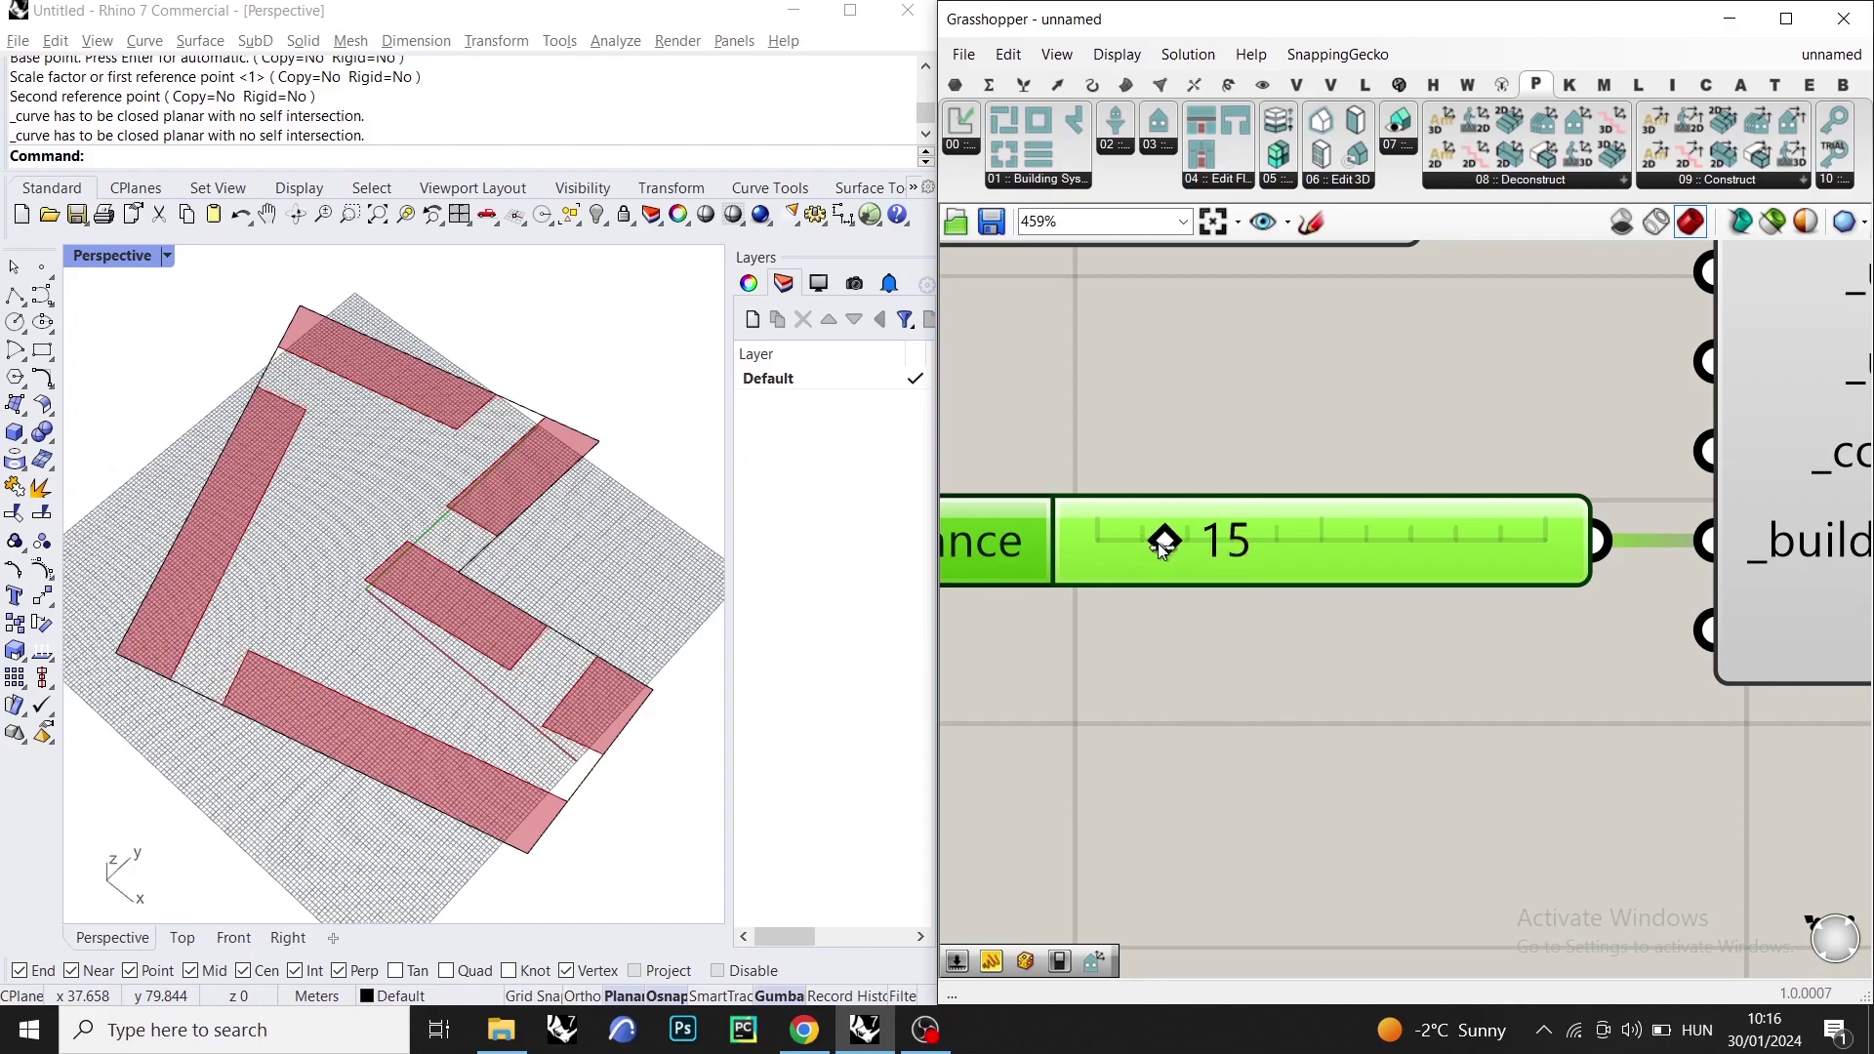
{"action": "scroll", "coordinate": [1111, 563], "scroll_direction": "down", "scroll_amount": 5}
{"action": "right_click_drag", "start_coordinate": [1386, 492], "coordinate": [1233, 502]}
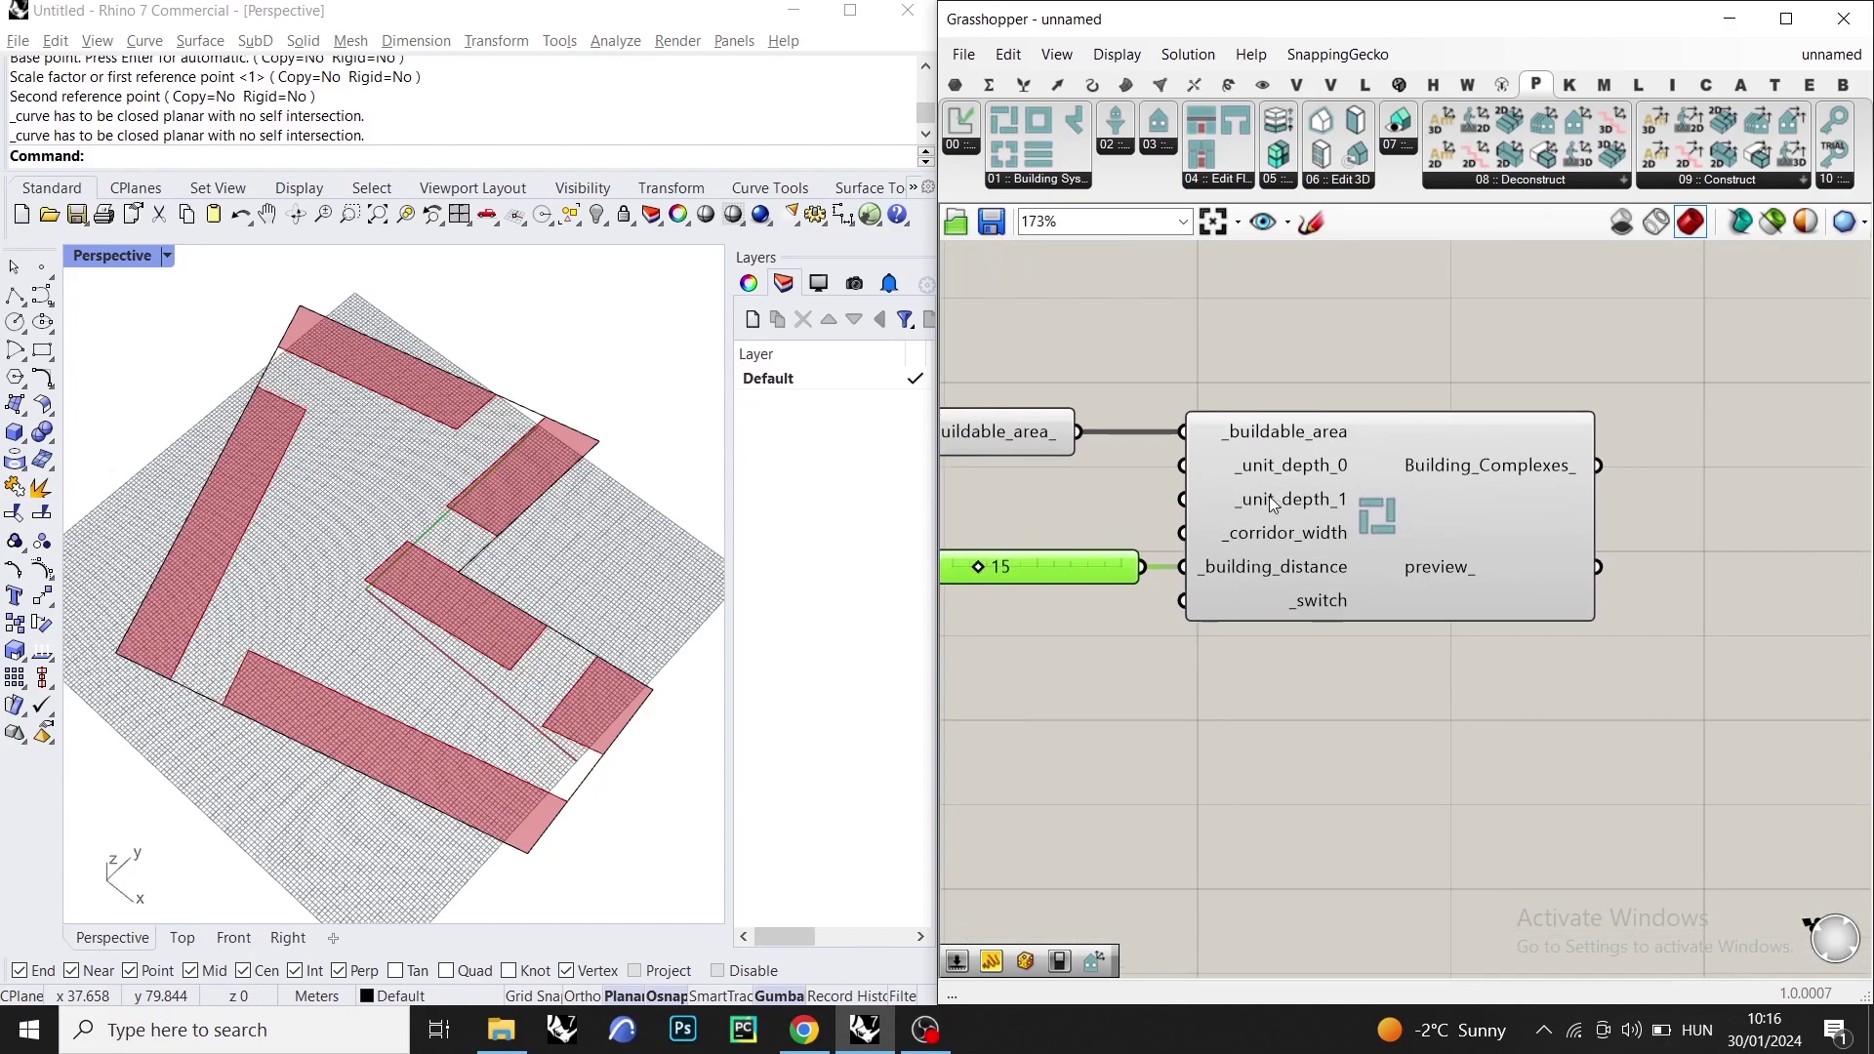
{"action": "mouse_move", "coordinate": [1568, 469]}
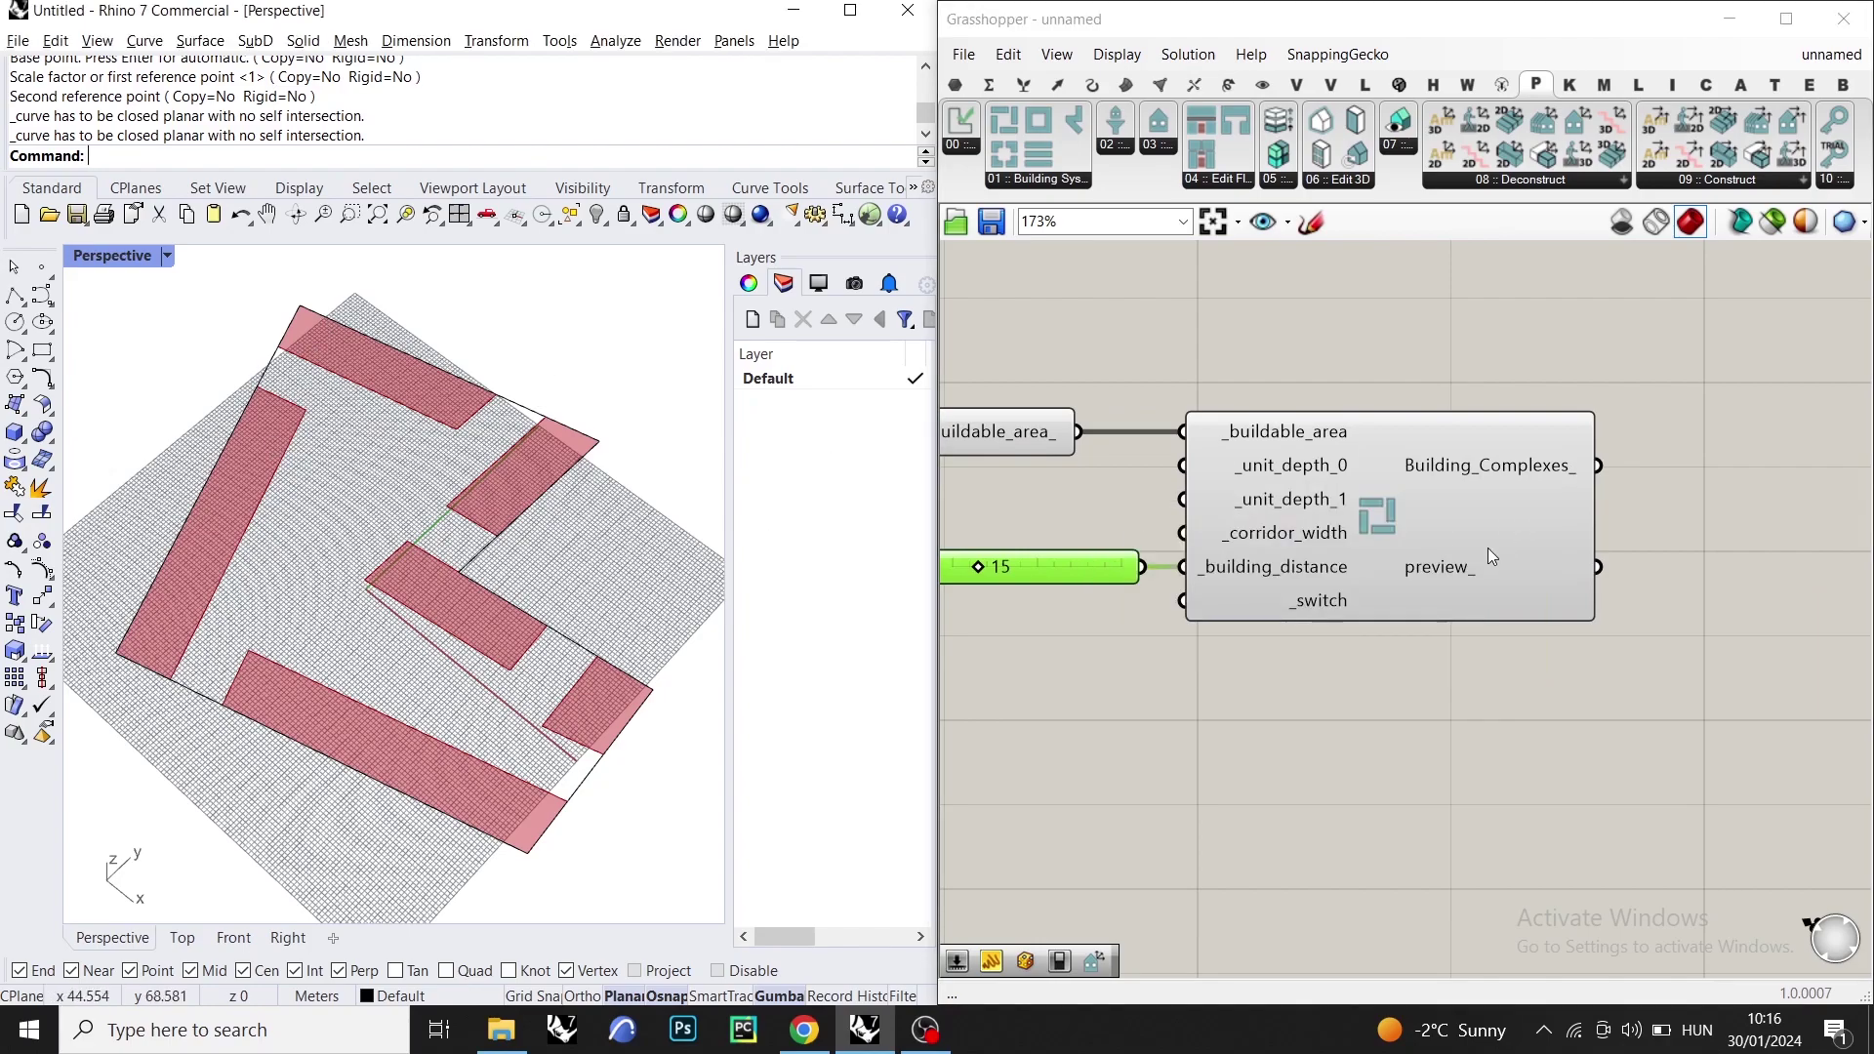
- Add a Building Complex to Building component and connect the Building_Complexes_ output to its _Building_Complex input
{"action": "scroll", "coordinate": [1488, 548], "scroll_direction": "down", "scroll_amount": 3}
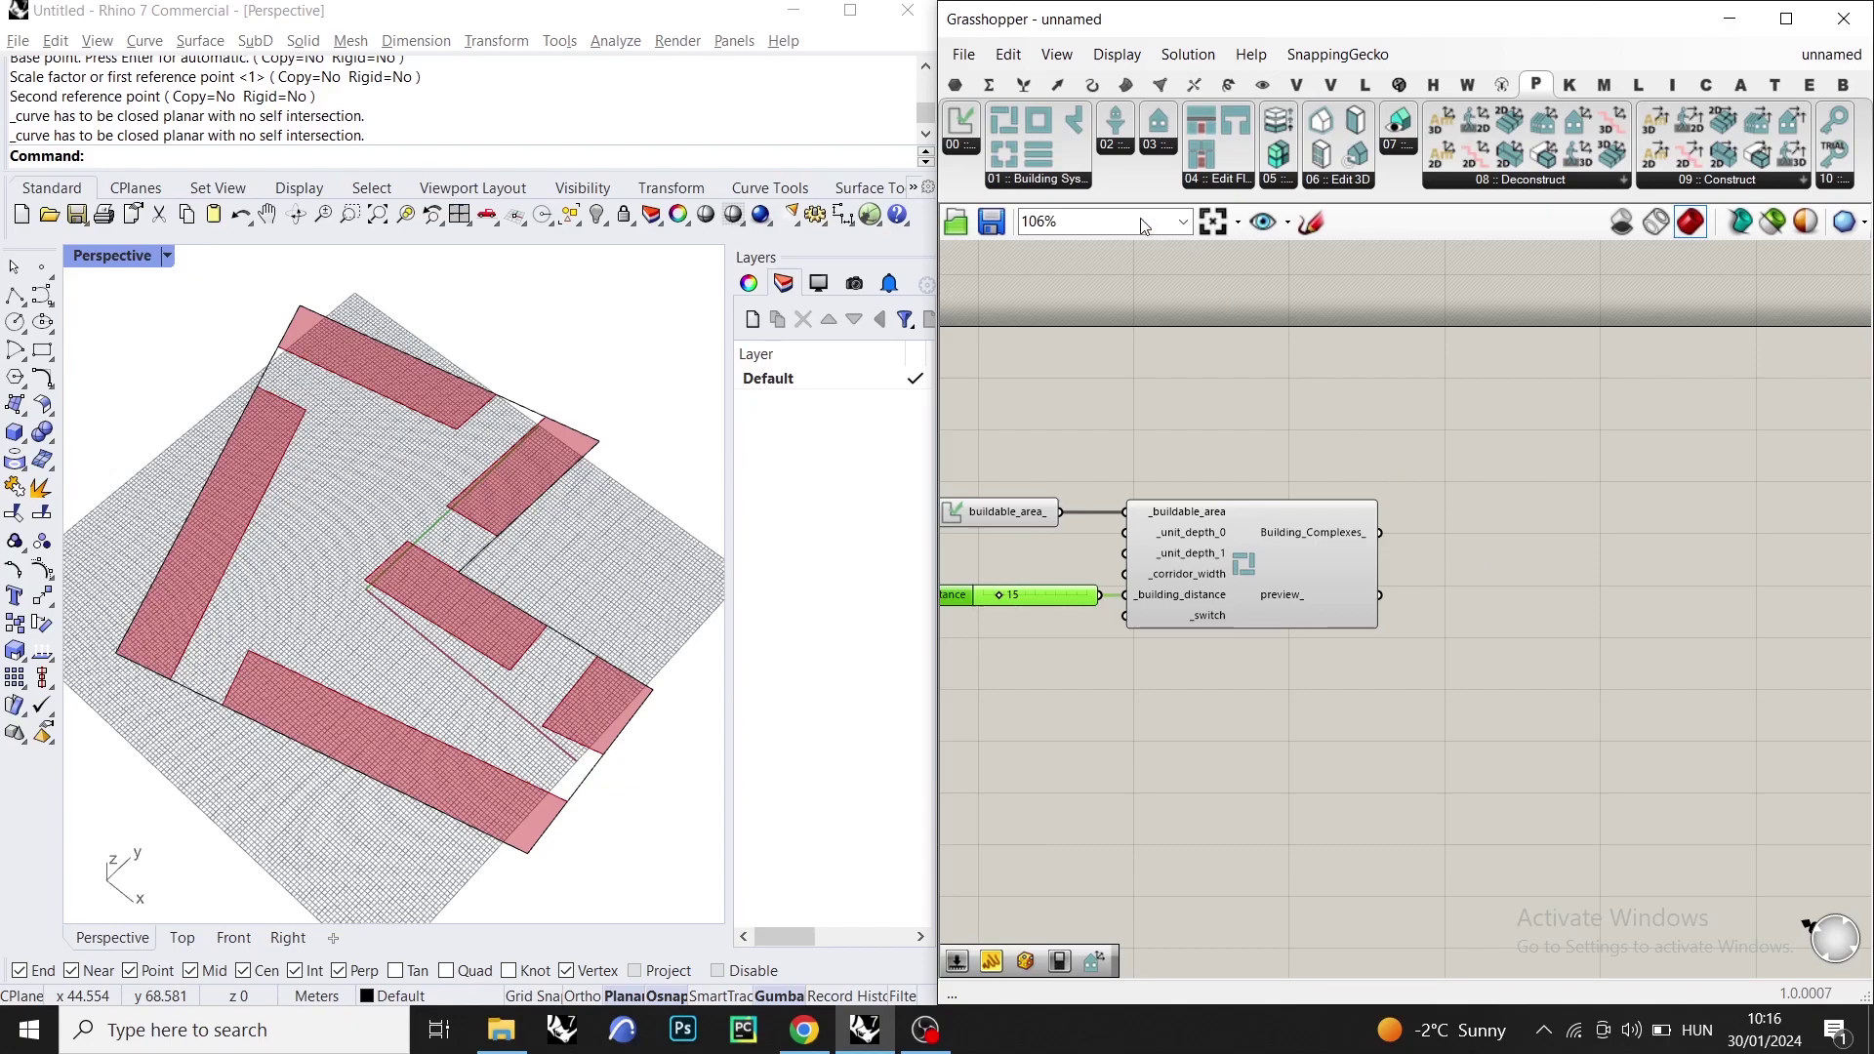
{"action": "left_click", "coordinate": [1158, 146]}
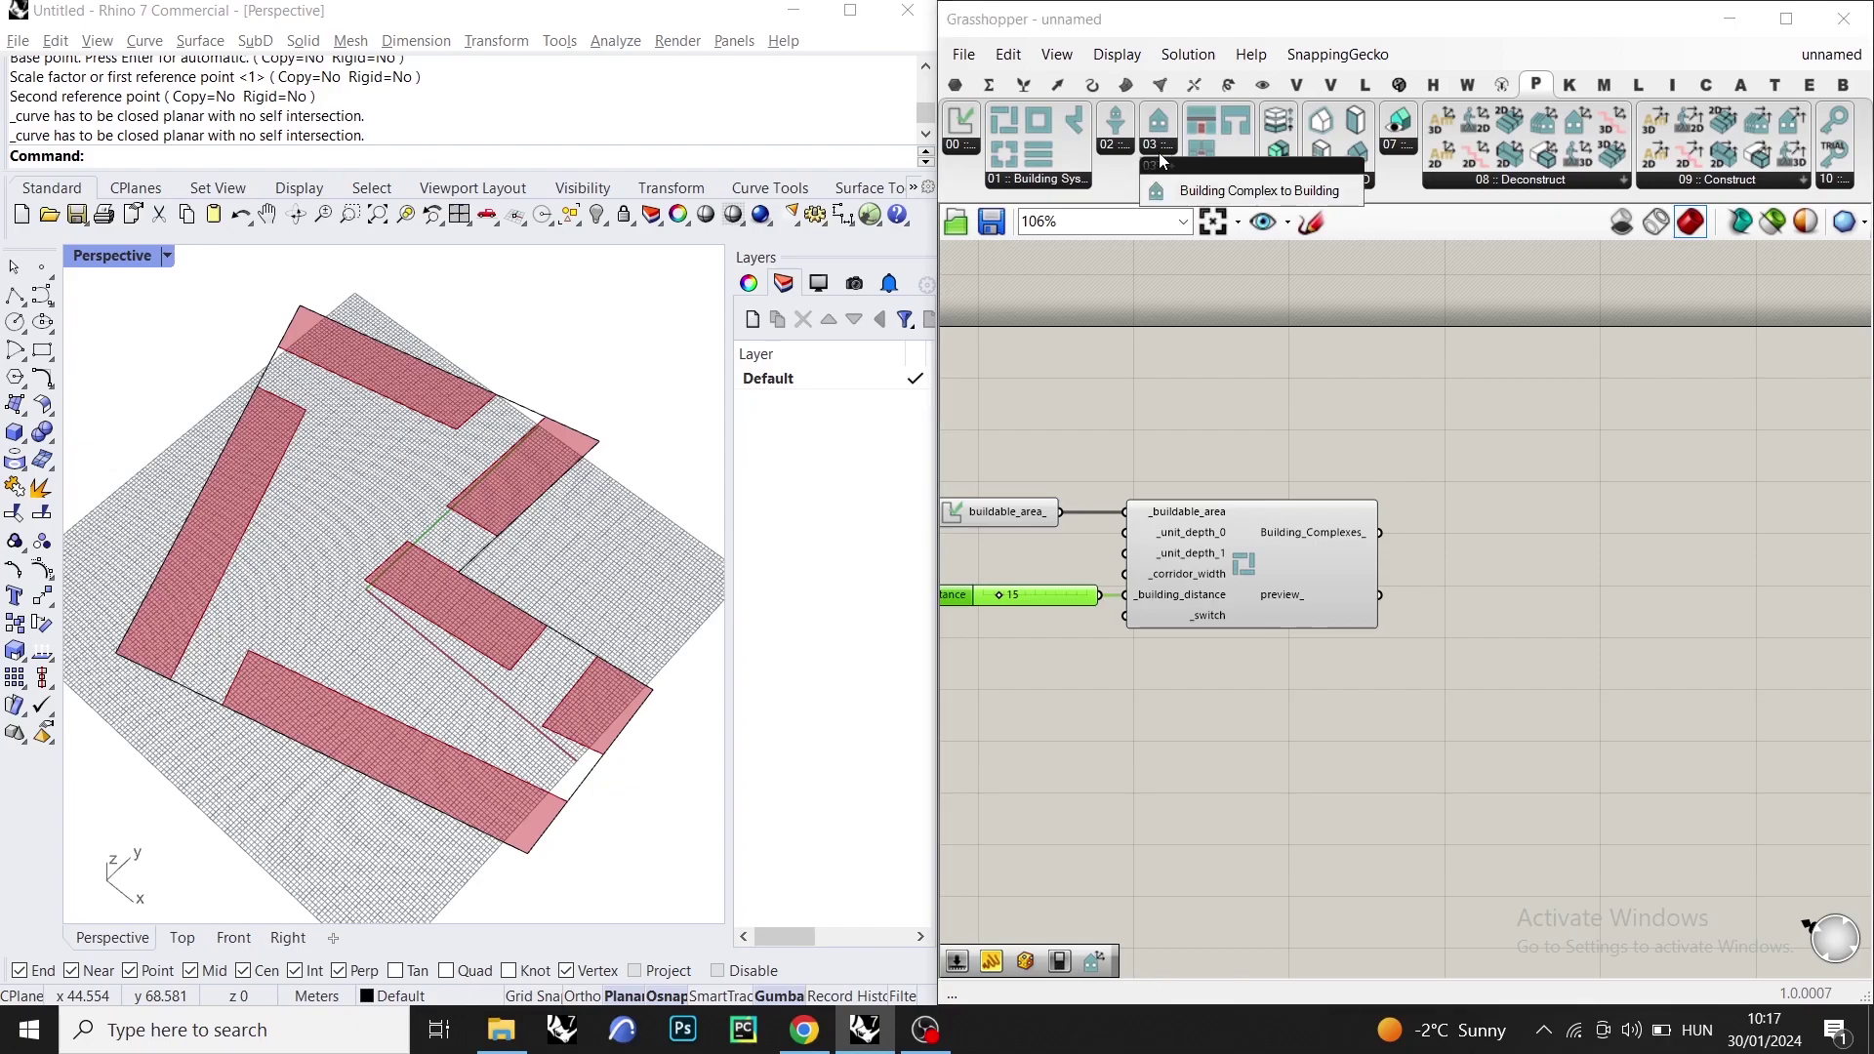
{"action": "left_click", "coordinate": [1281, 191]}
{"action": "left_click", "coordinate": [1562, 576]}
{"action": "right_click_drag", "start_coordinate": [1566, 468], "coordinate": [1513, 436]}
{"action": "left_click_drag", "start_coordinate": [1326, 500], "coordinate": [1585, 535]}
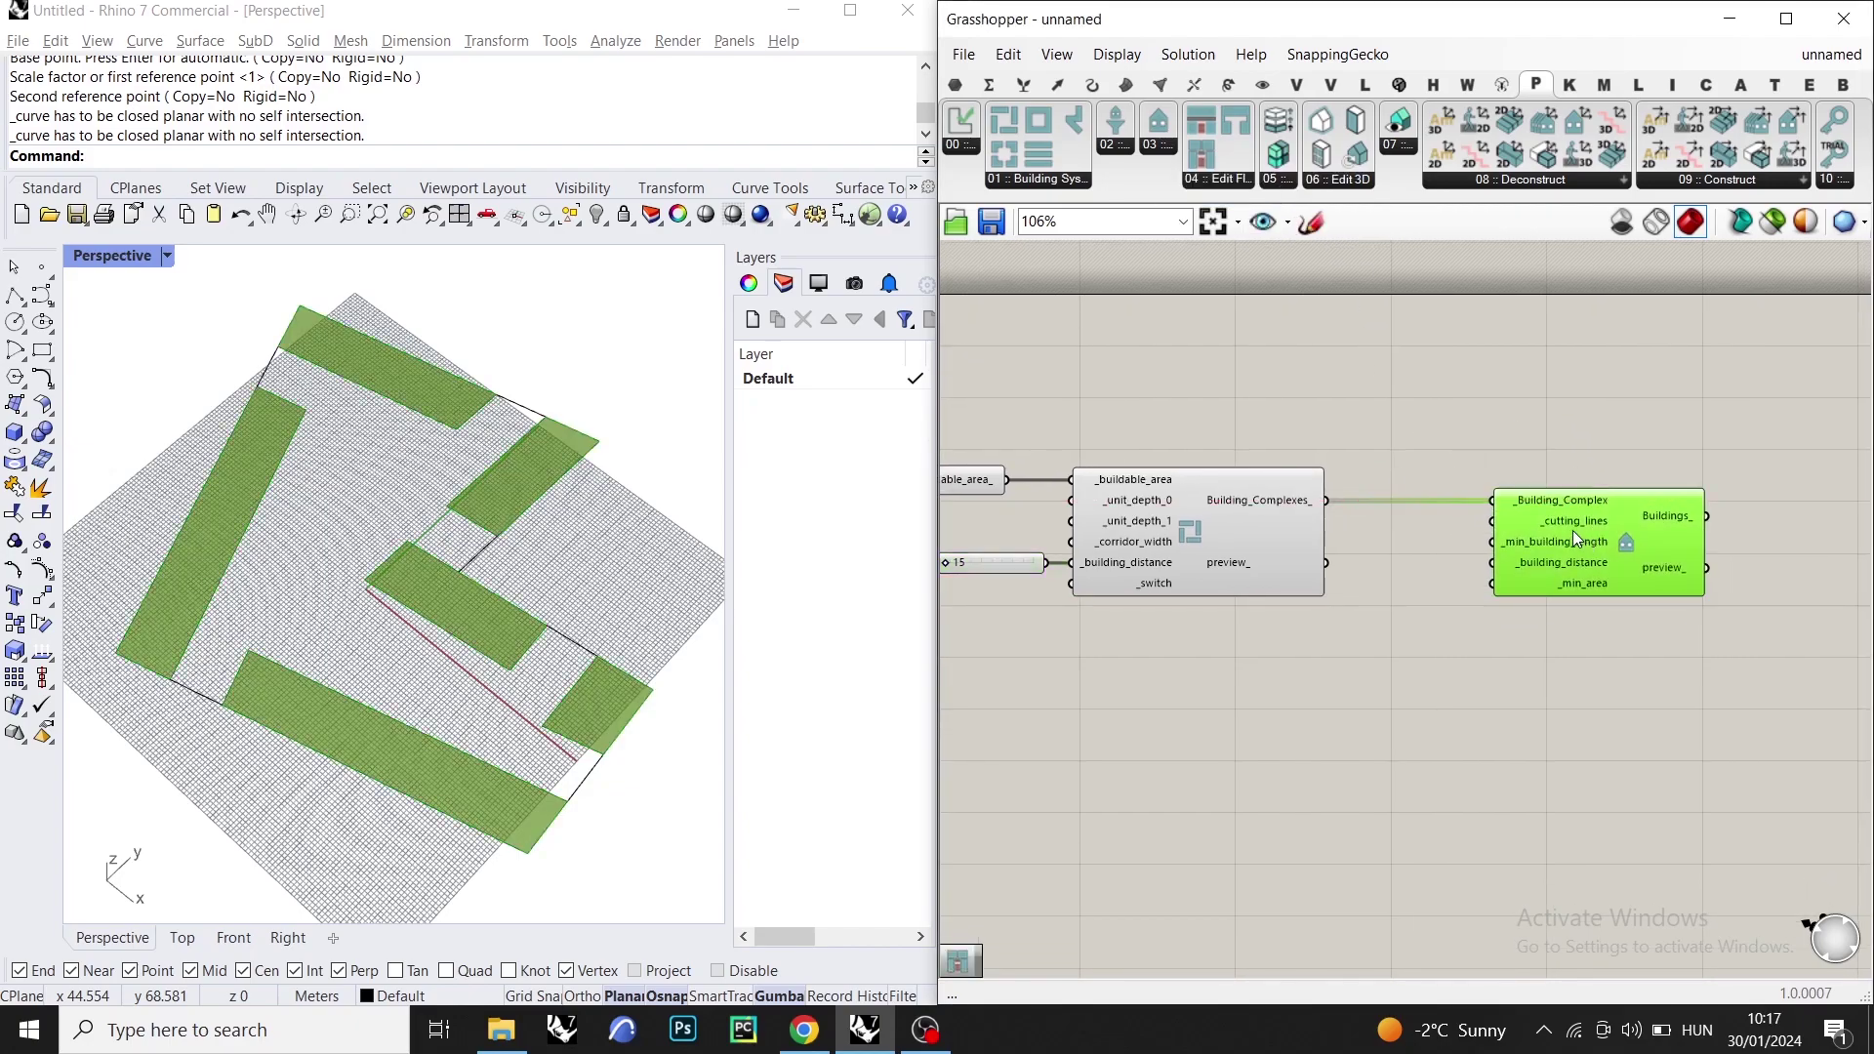
- Attach a text panel to the Buildings_ output and widen it so the building entries can be read
{"action": "scroll", "coordinate": [1552, 501], "scroll_direction": "up", "scroll_amount": 3}
{"action": "right_click_drag", "start_coordinate": [1469, 463], "coordinate": [1412, 442]}
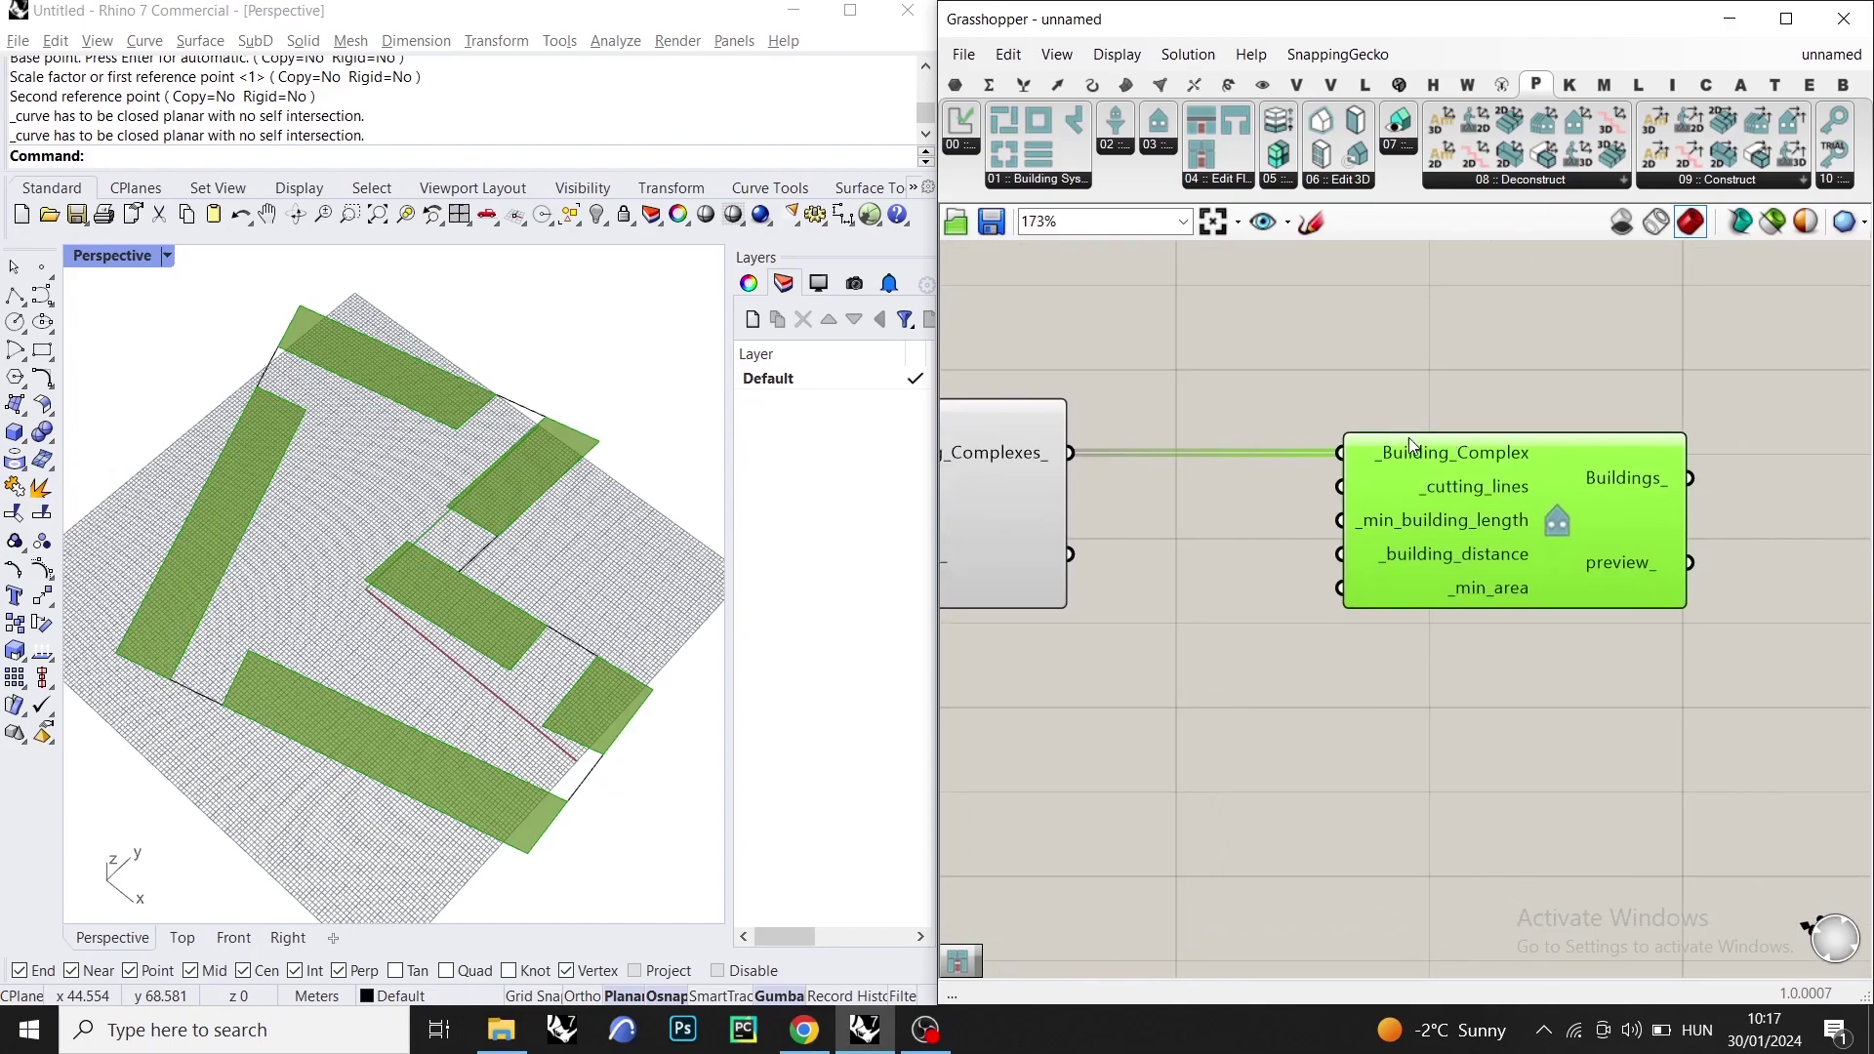
{"action": "right_click_drag", "start_coordinate": [1659, 488], "coordinate": [1498, 461]}
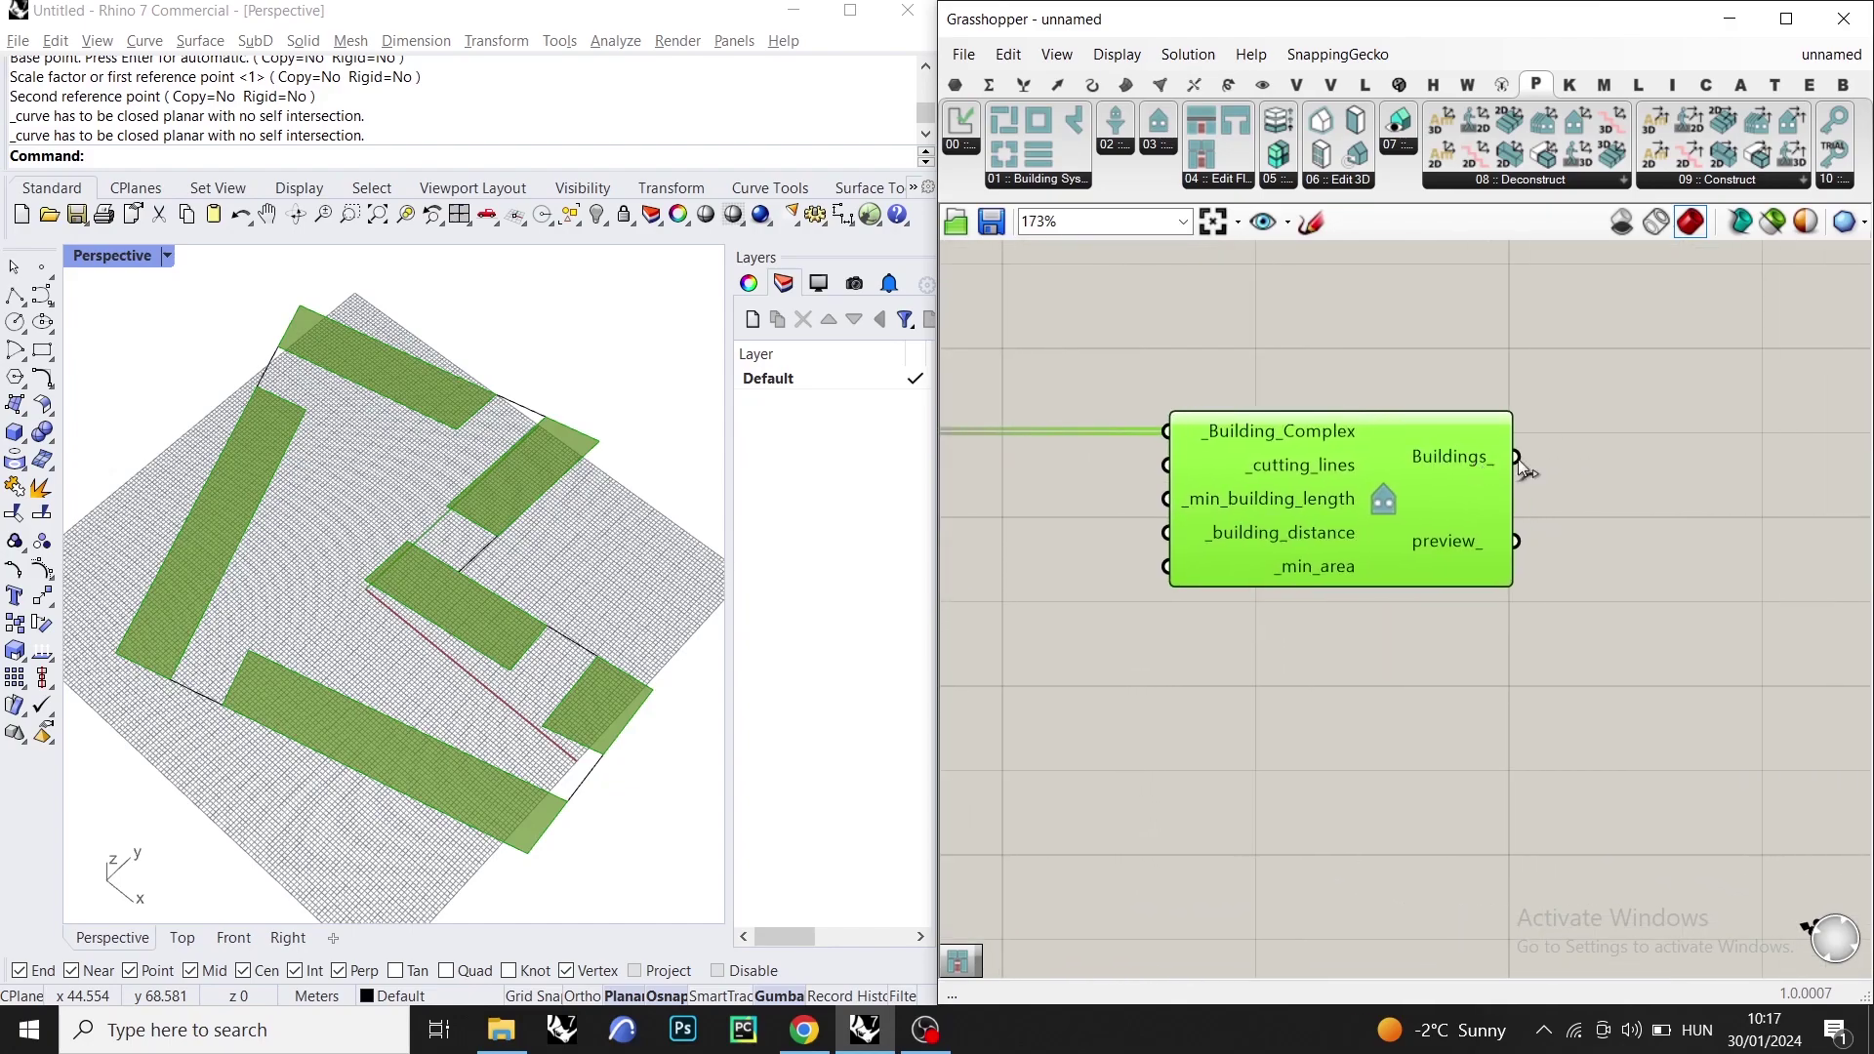
{"action": "double_click", "coordinate": [1668, 453]}
{"action": "key", "text": "Return"}
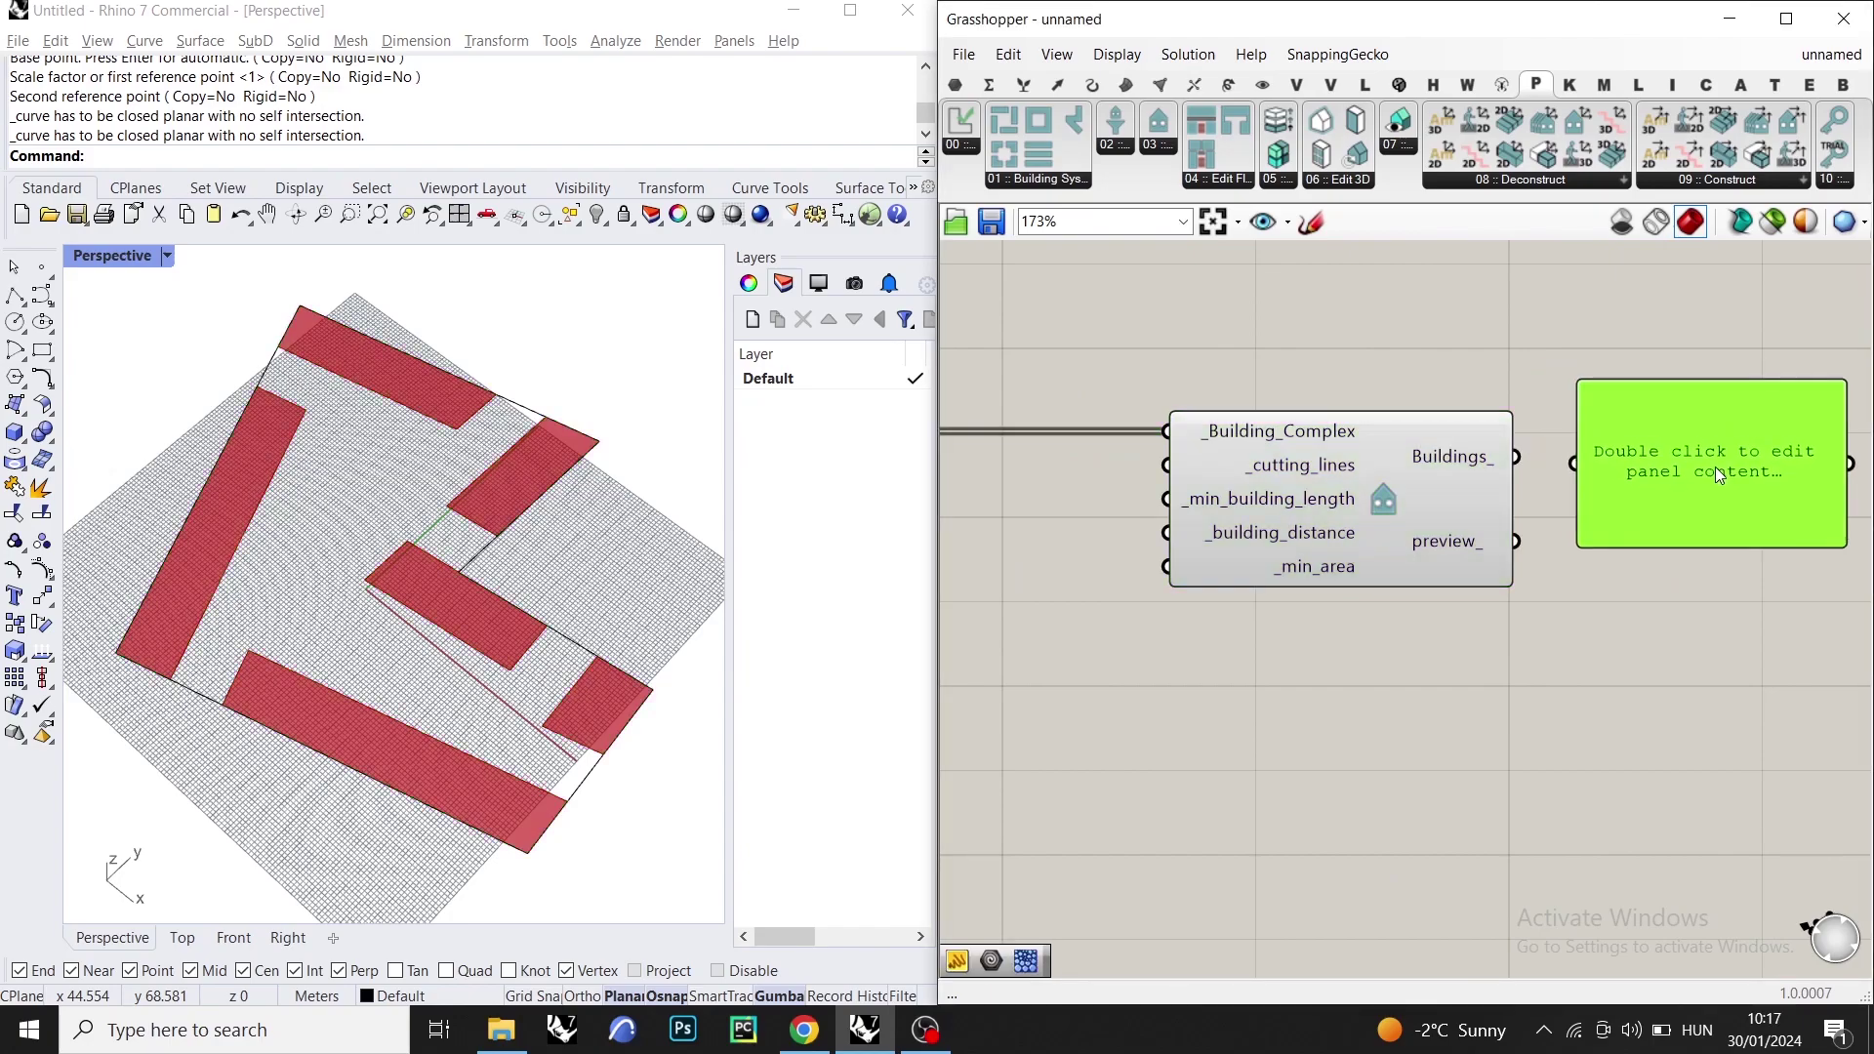
{"action": "scroll", "coordinate": [1756, 505], "scroll_direction": "down", "scroll_amount": 2}
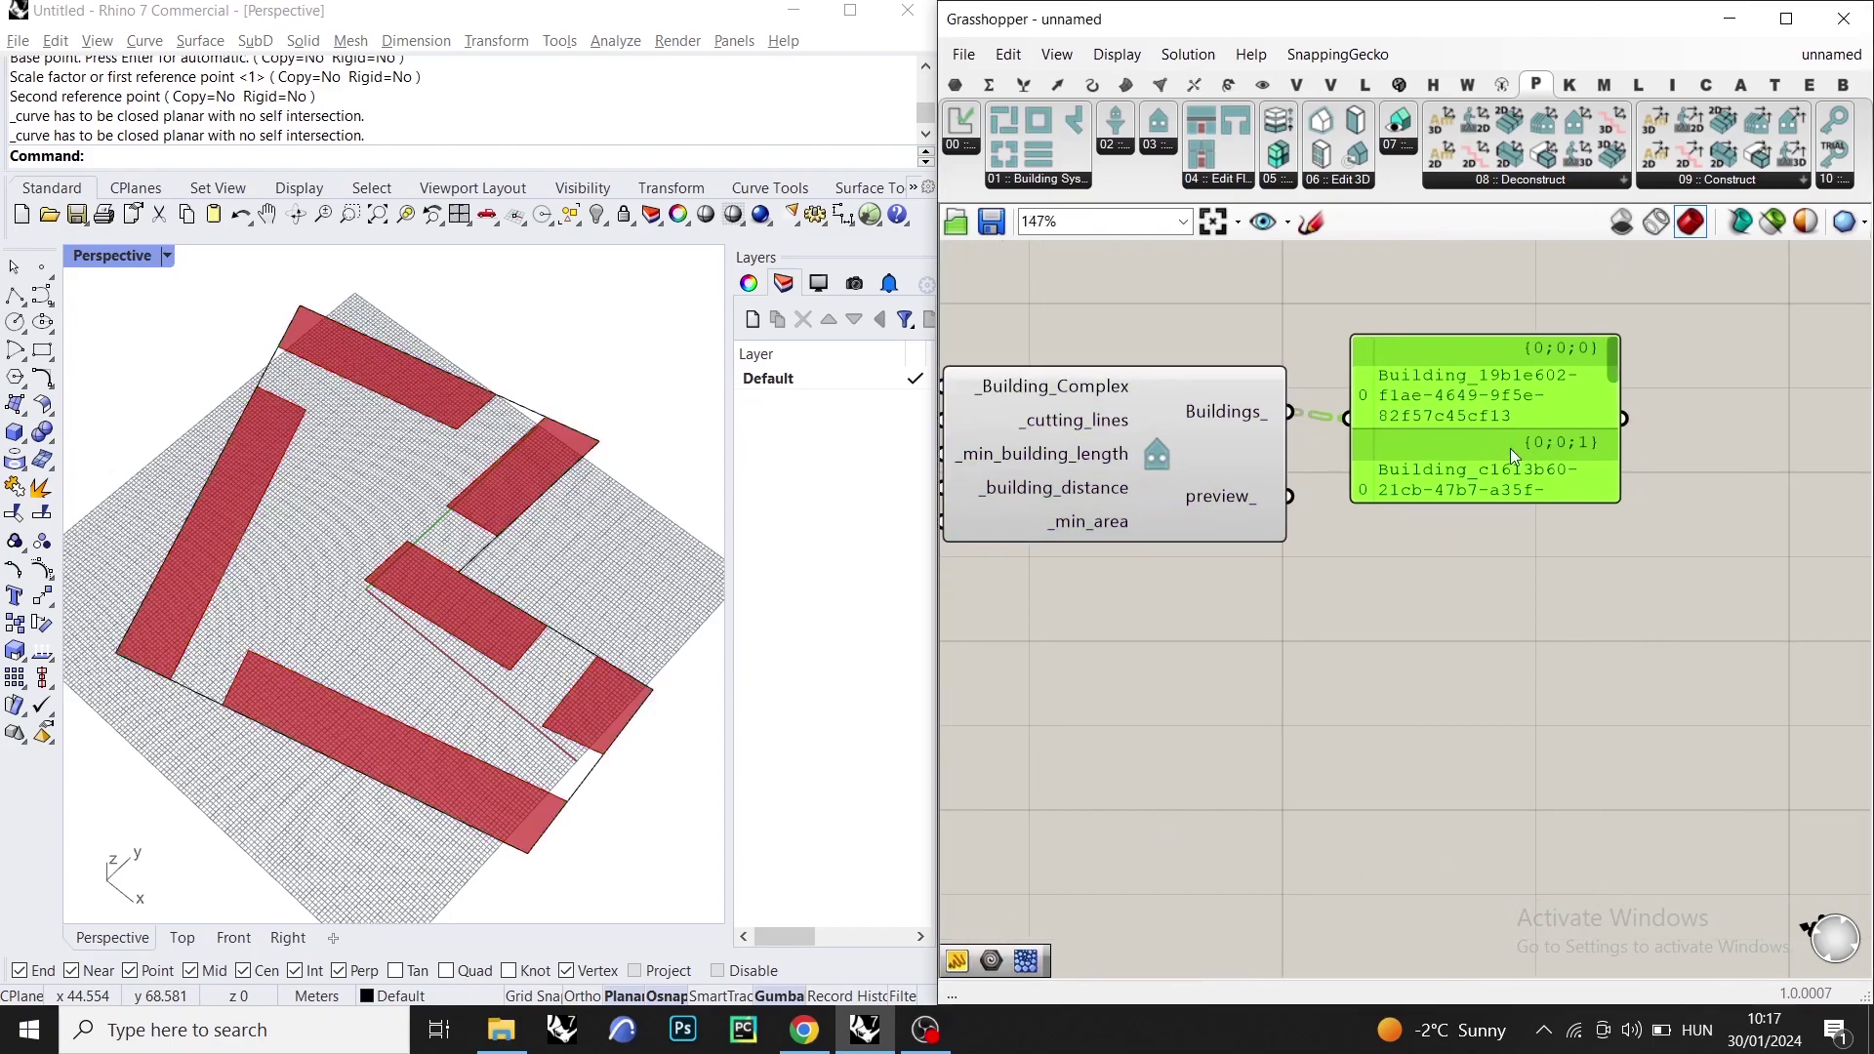
{"action": "left_click_drag", "start_coordinate": [1624, 532], "coordinate": [1777, 545]}
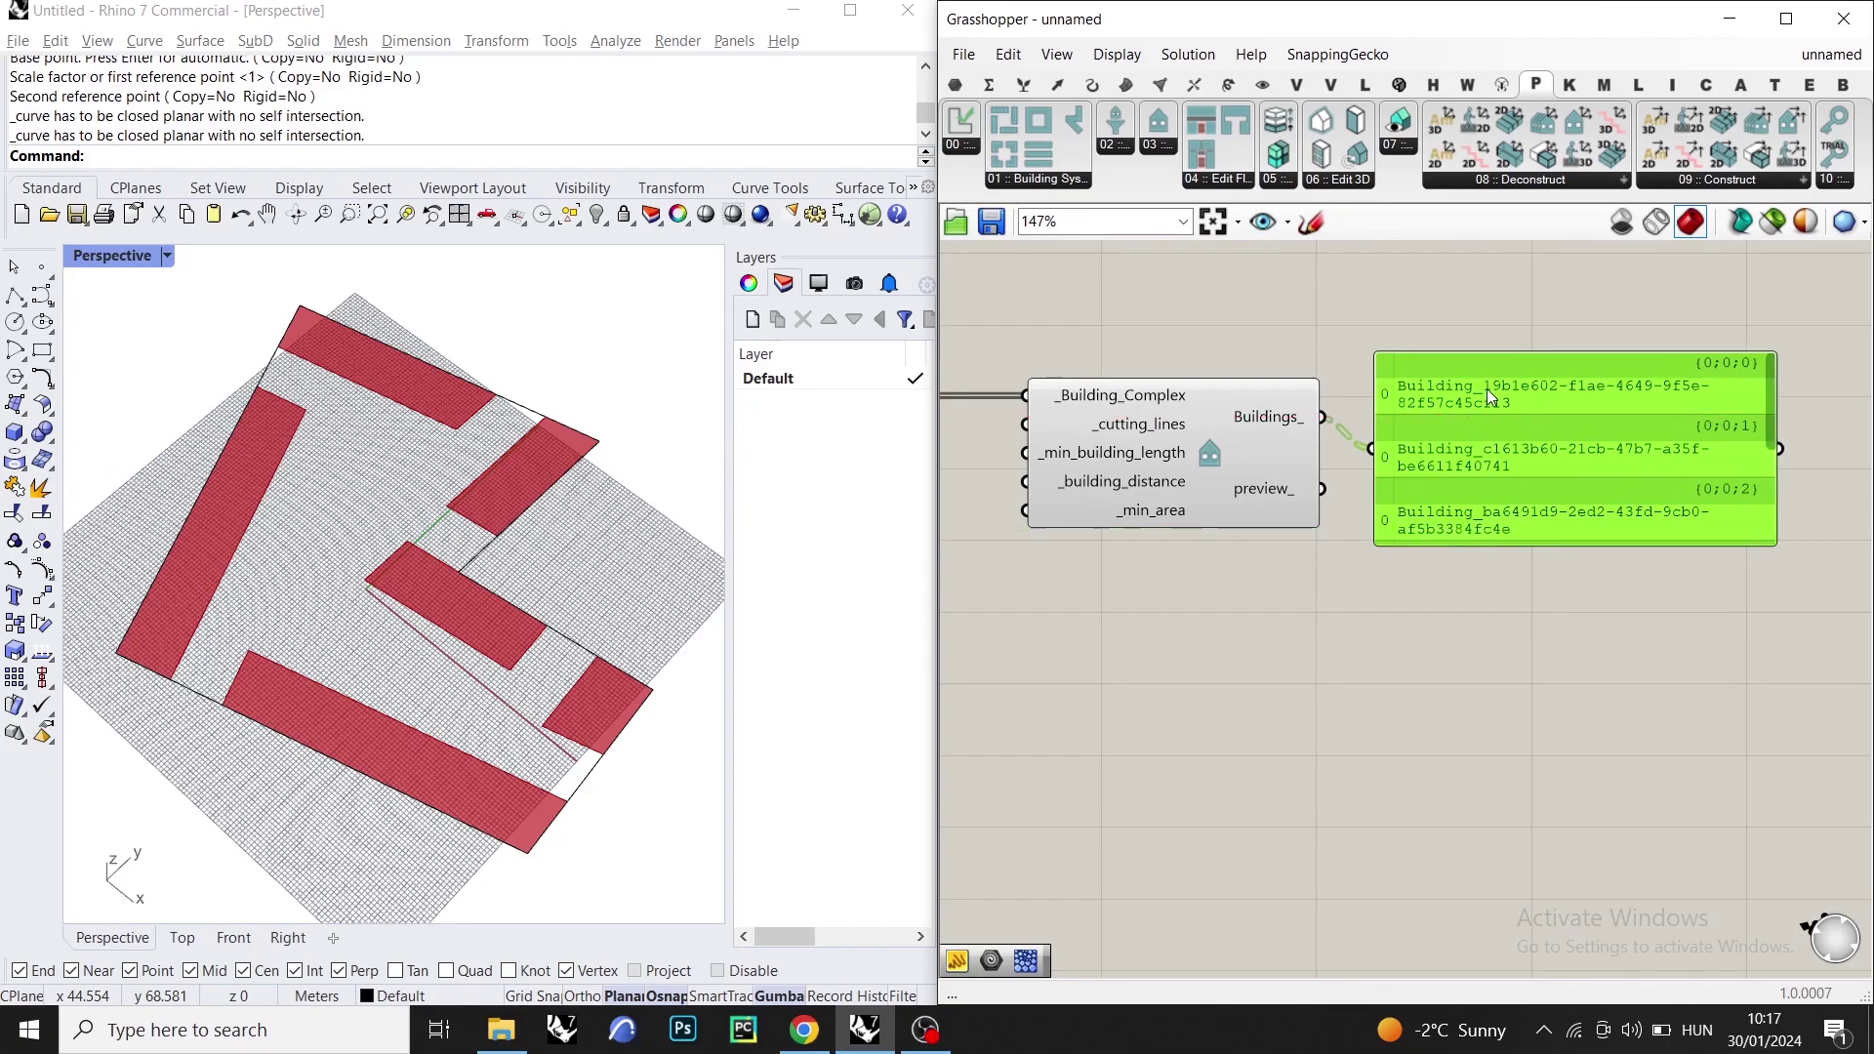
{"action": "left_click_drag", "start_coordinate": [1450, 453], "coordinate": [1469, 434]}
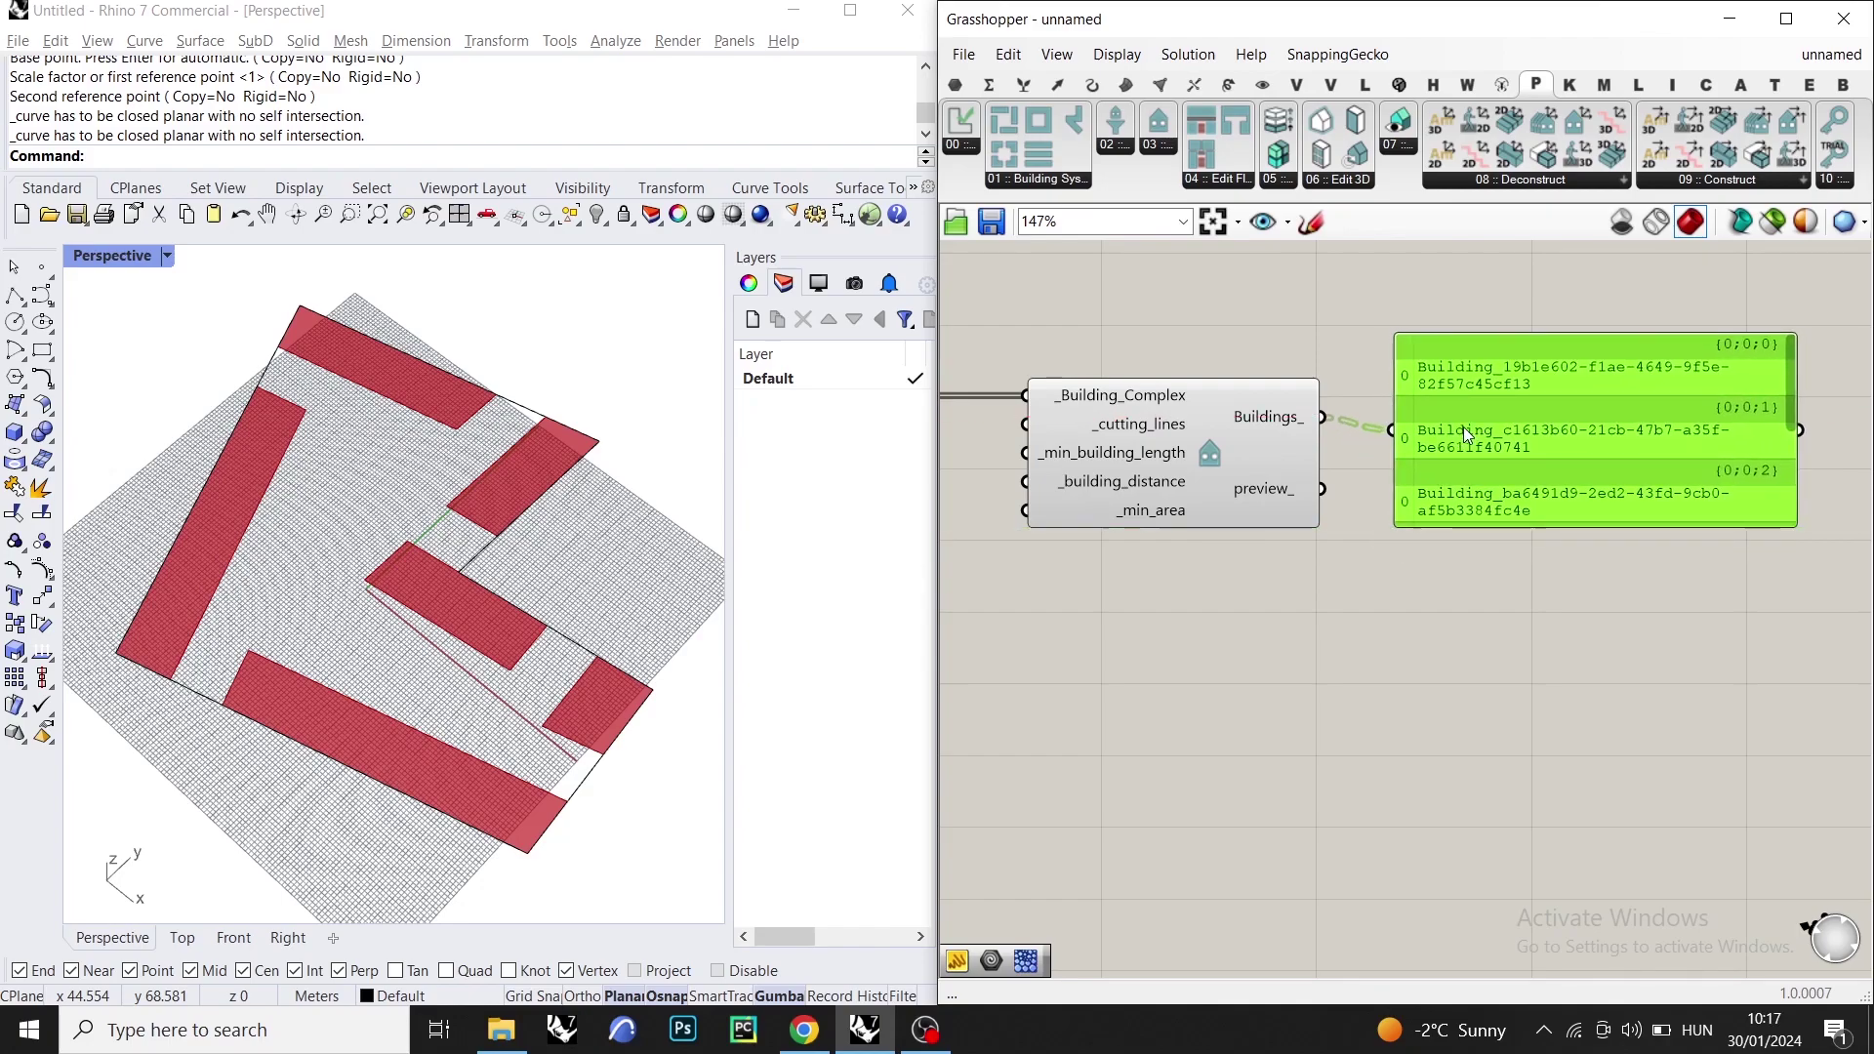
- Create a number slider set to 25 and connect it to the _min_building_length input of Building Complex to Building
{"action": "right_click_drag", "start_coordinate": [1211, 426], "coordinate": [1575, 423]}
{"action": "left_click", "coordinate": [817, 507]}
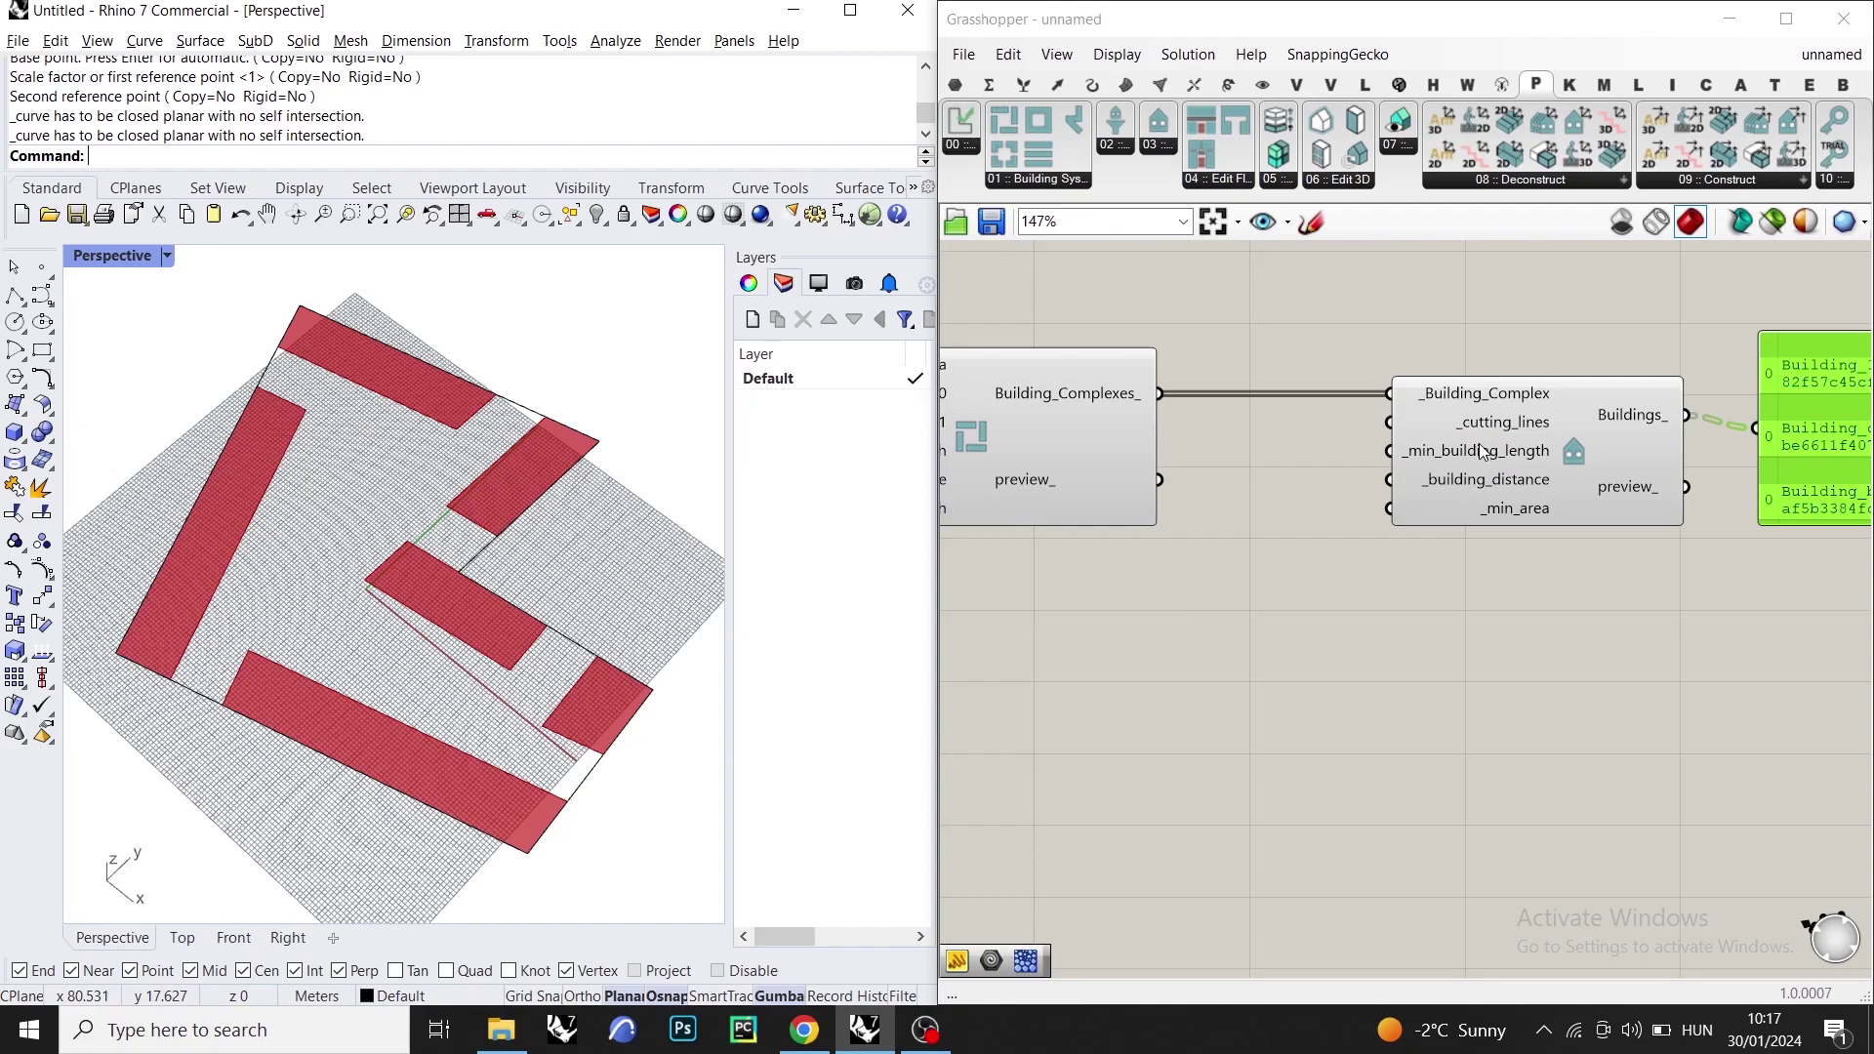
{"action": "mouse_move", "coordinate": [1490, 455]}
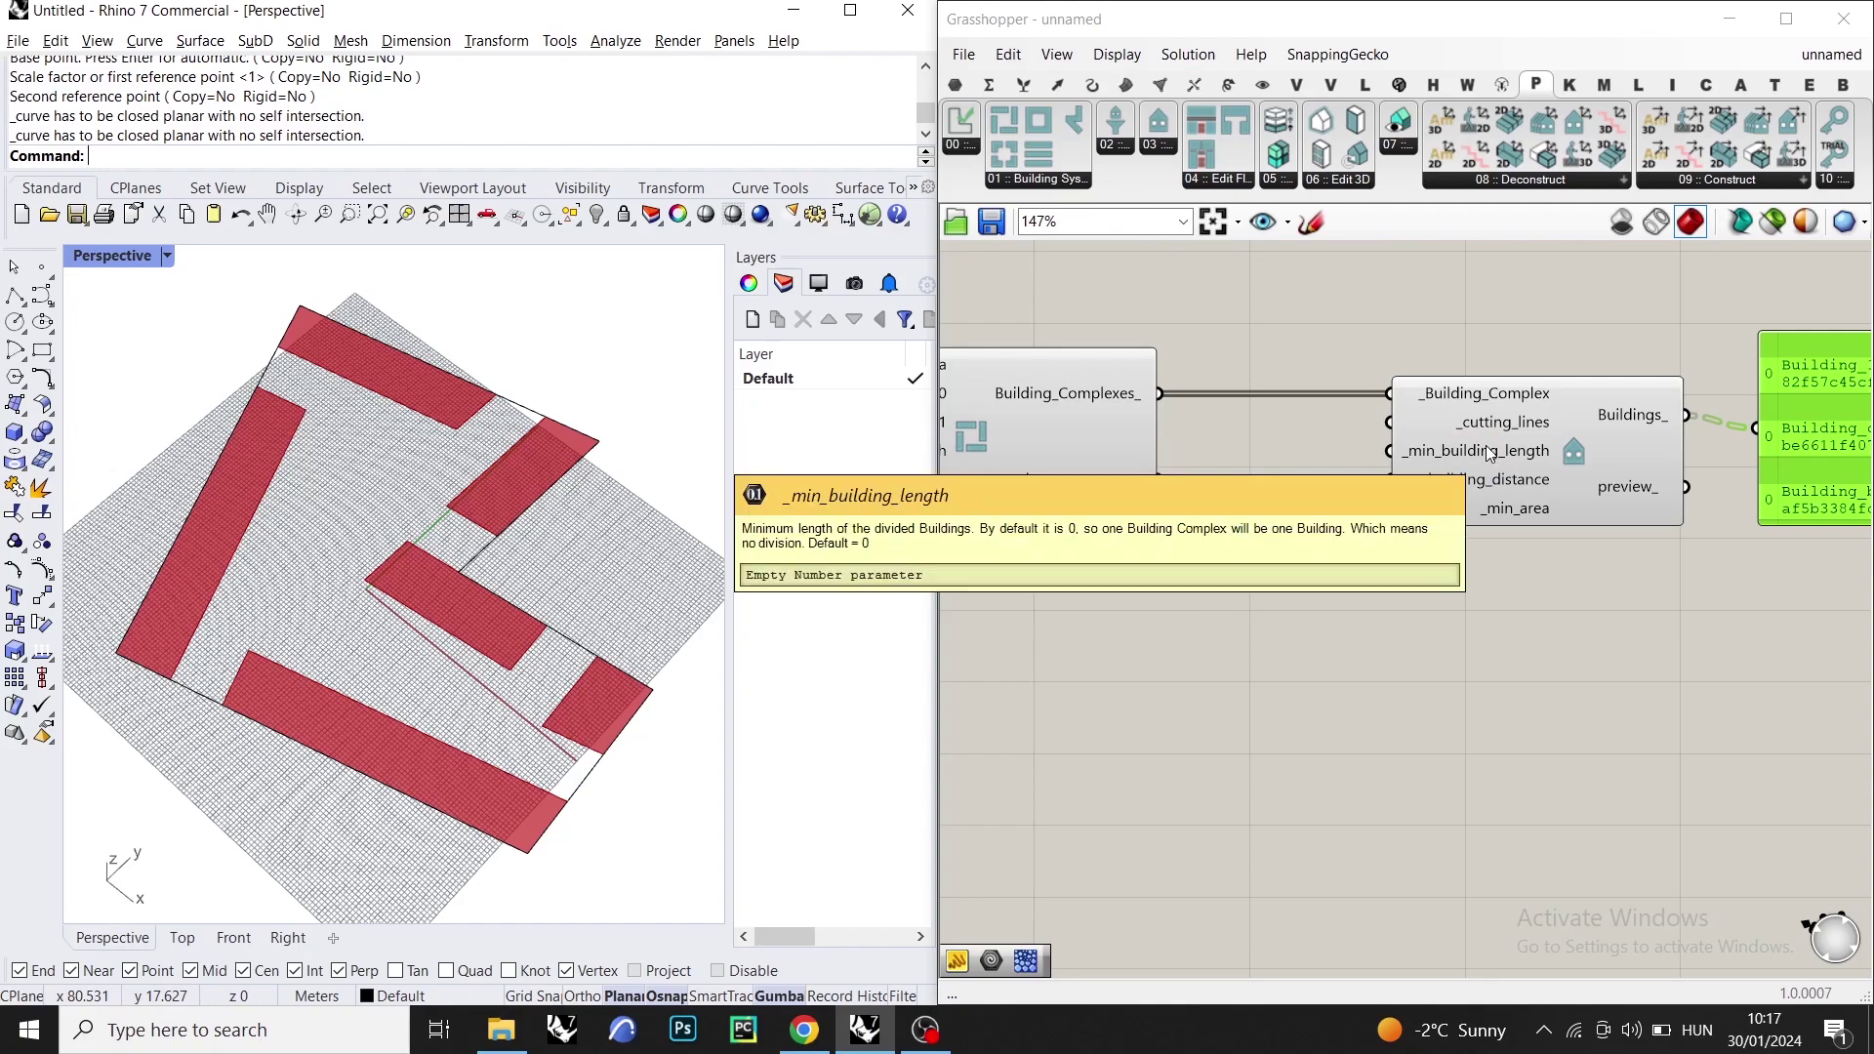
{"action": "double_click", "coordinate": [1210, 629]}
{"action": "type", "text": "25"}
{"action": "key", "text": "Return"}
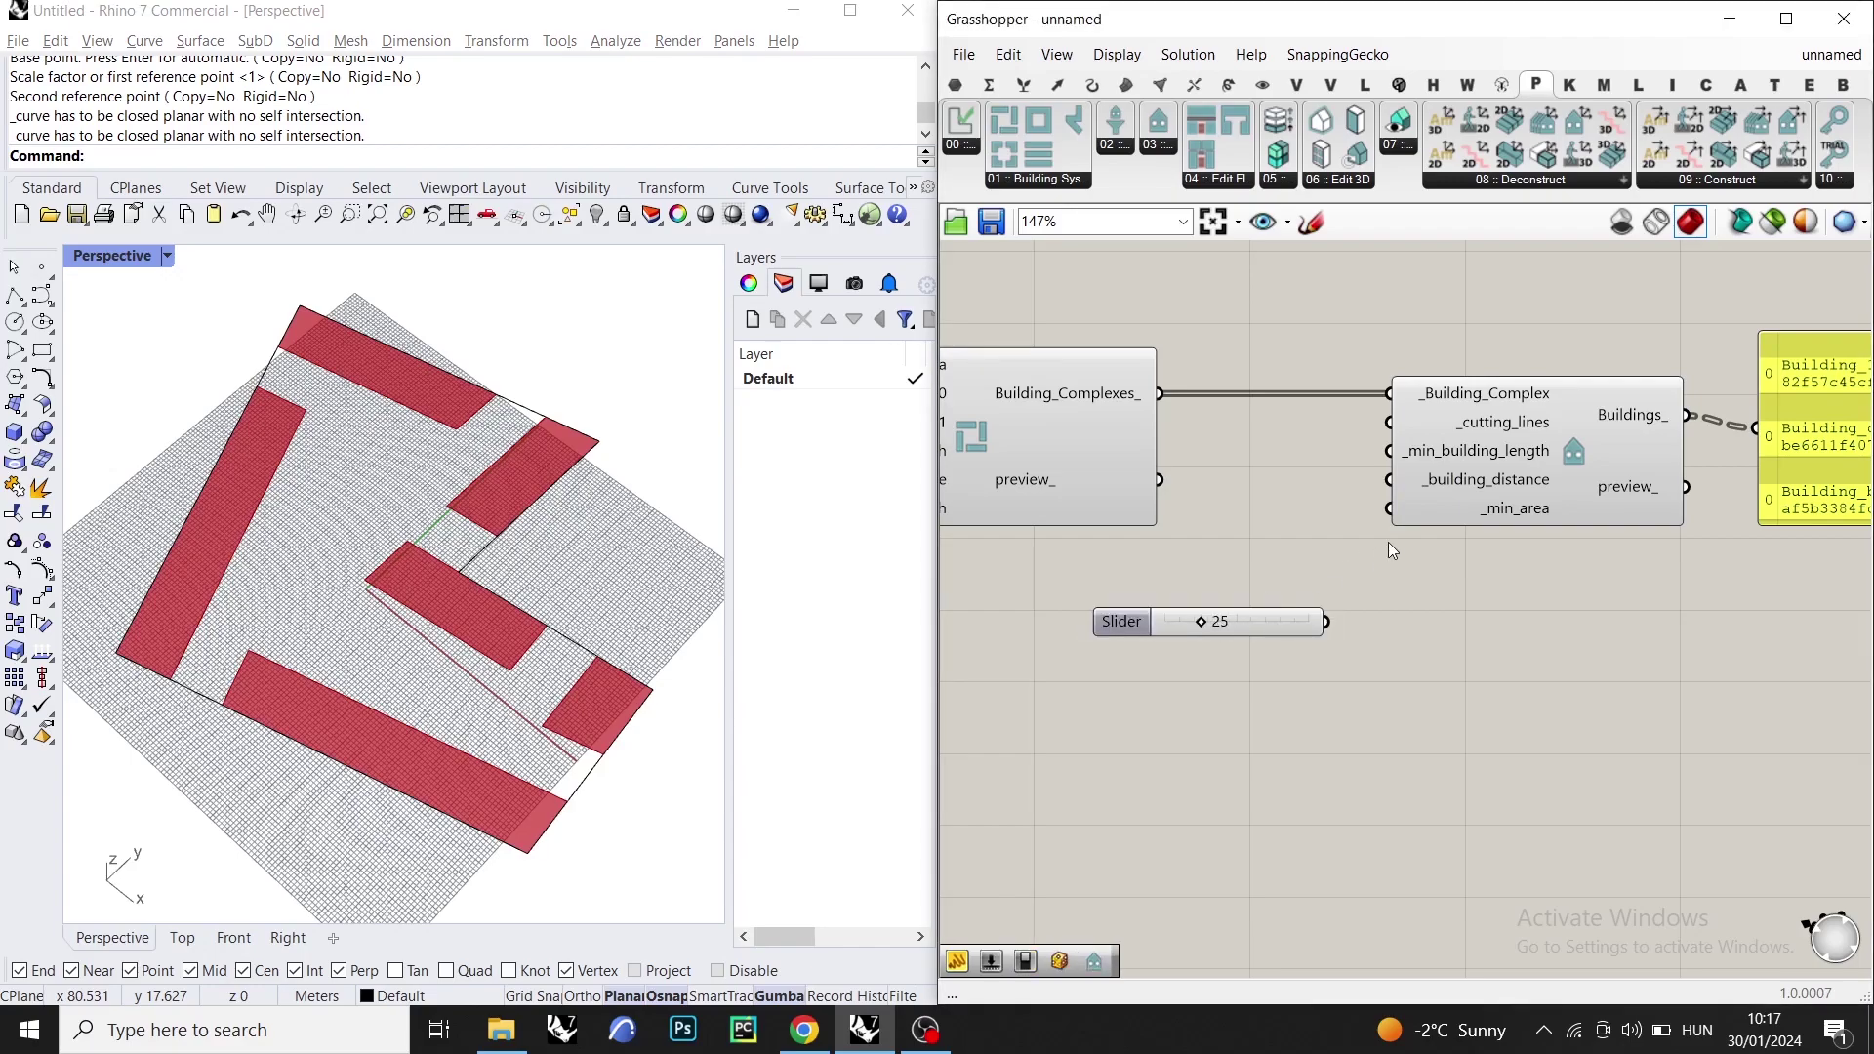
{"action": "left_click_drag", "start_coordinate": [1390, 452], "coordinate": [1326, 622]}
{"action": "scroll", "coordinate": [412, 773], "scroll_direction": "up", "scroll_amount": 3}
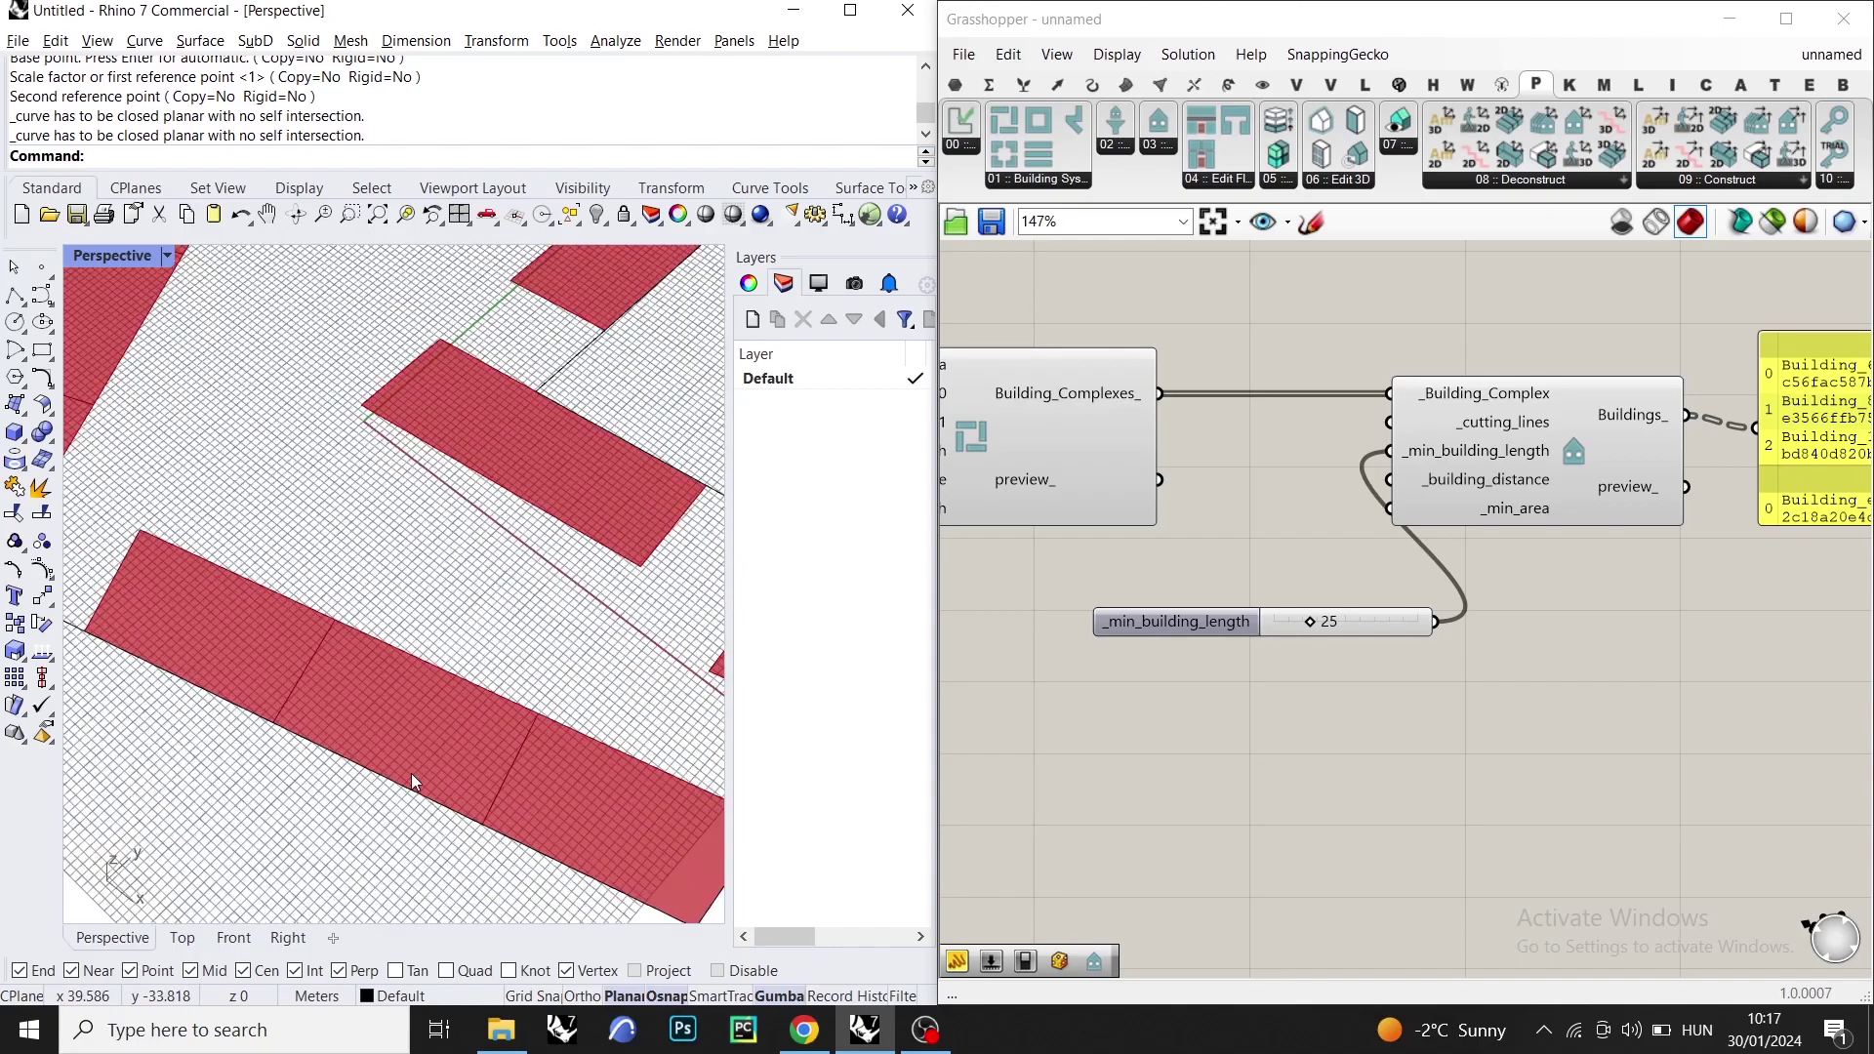
{"action": "scroll", "coordinate": [412, 774], "scroll_direction": "down", "scroll_amount": 5}
{"action": "scroll", "coordinate": [217, 537], "scroll_direction": "up", "scroll_amount": 2}
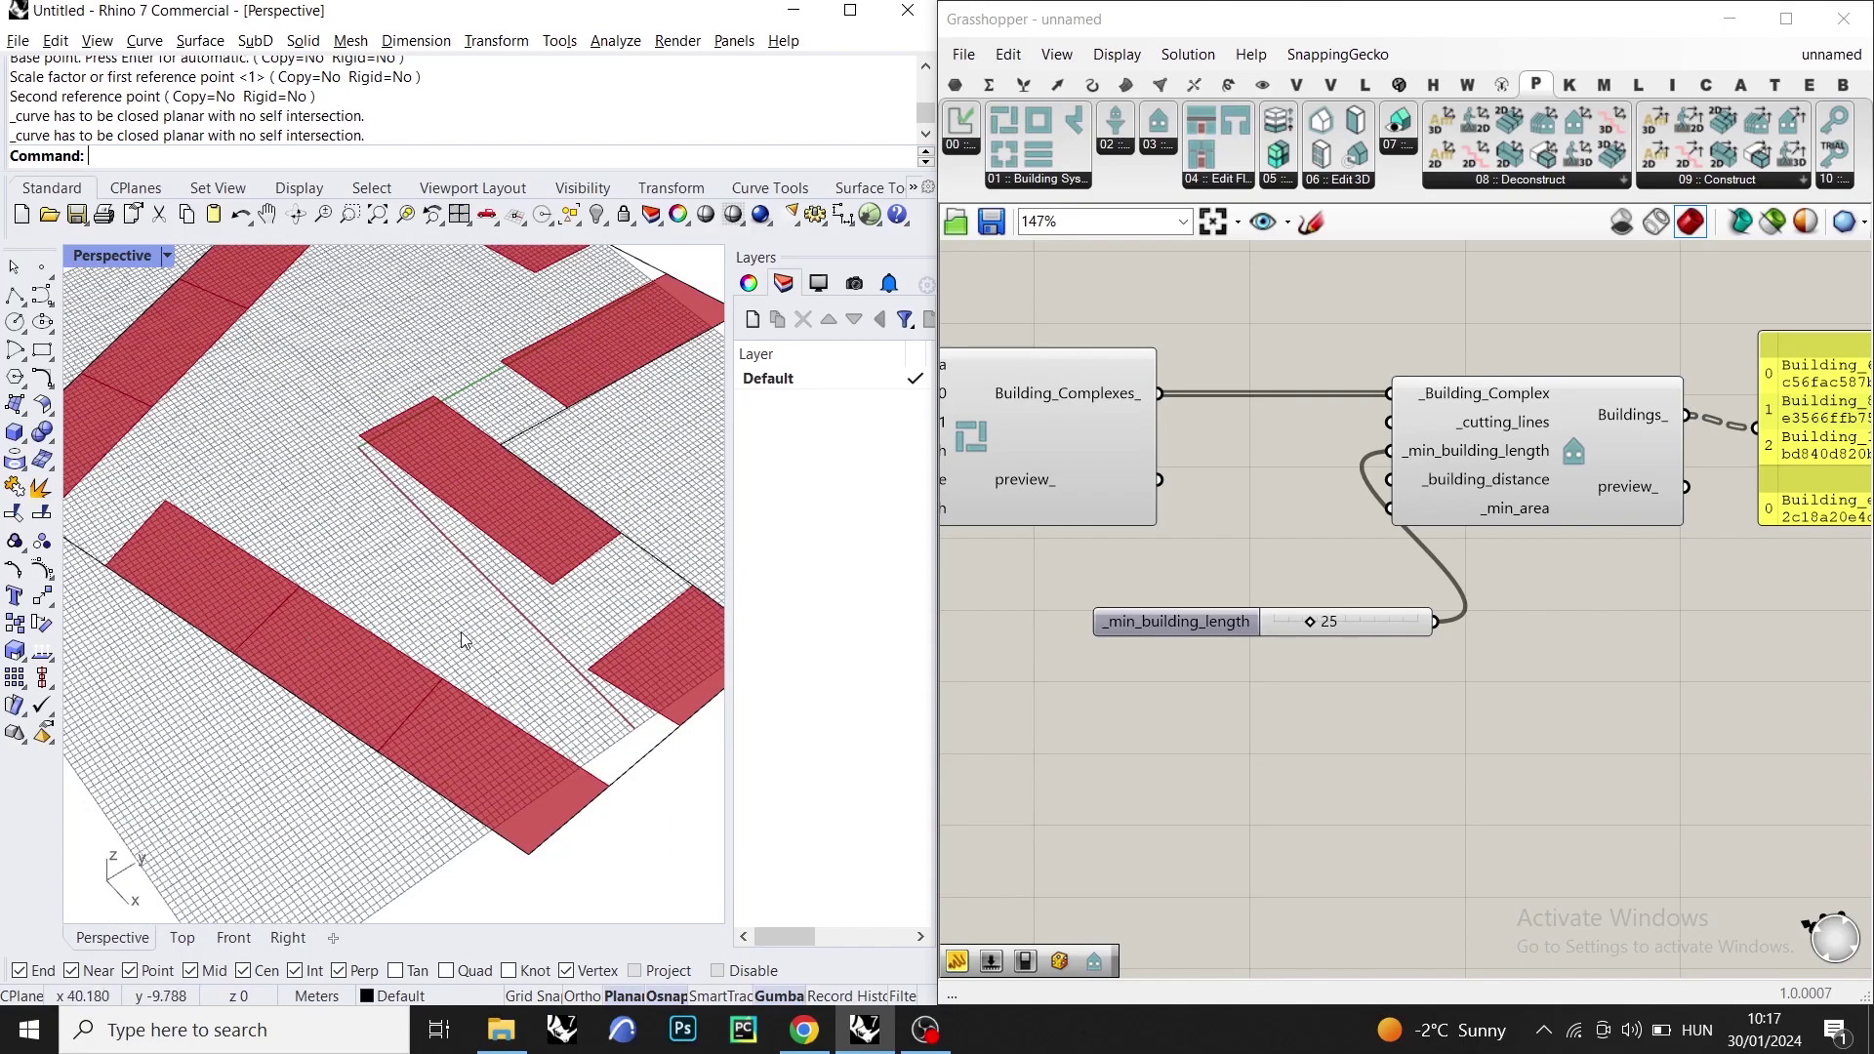
{"action": "scroll", "coordinate": [1540, 542], "scroll_direction": "down", "scroll_amount": 3}
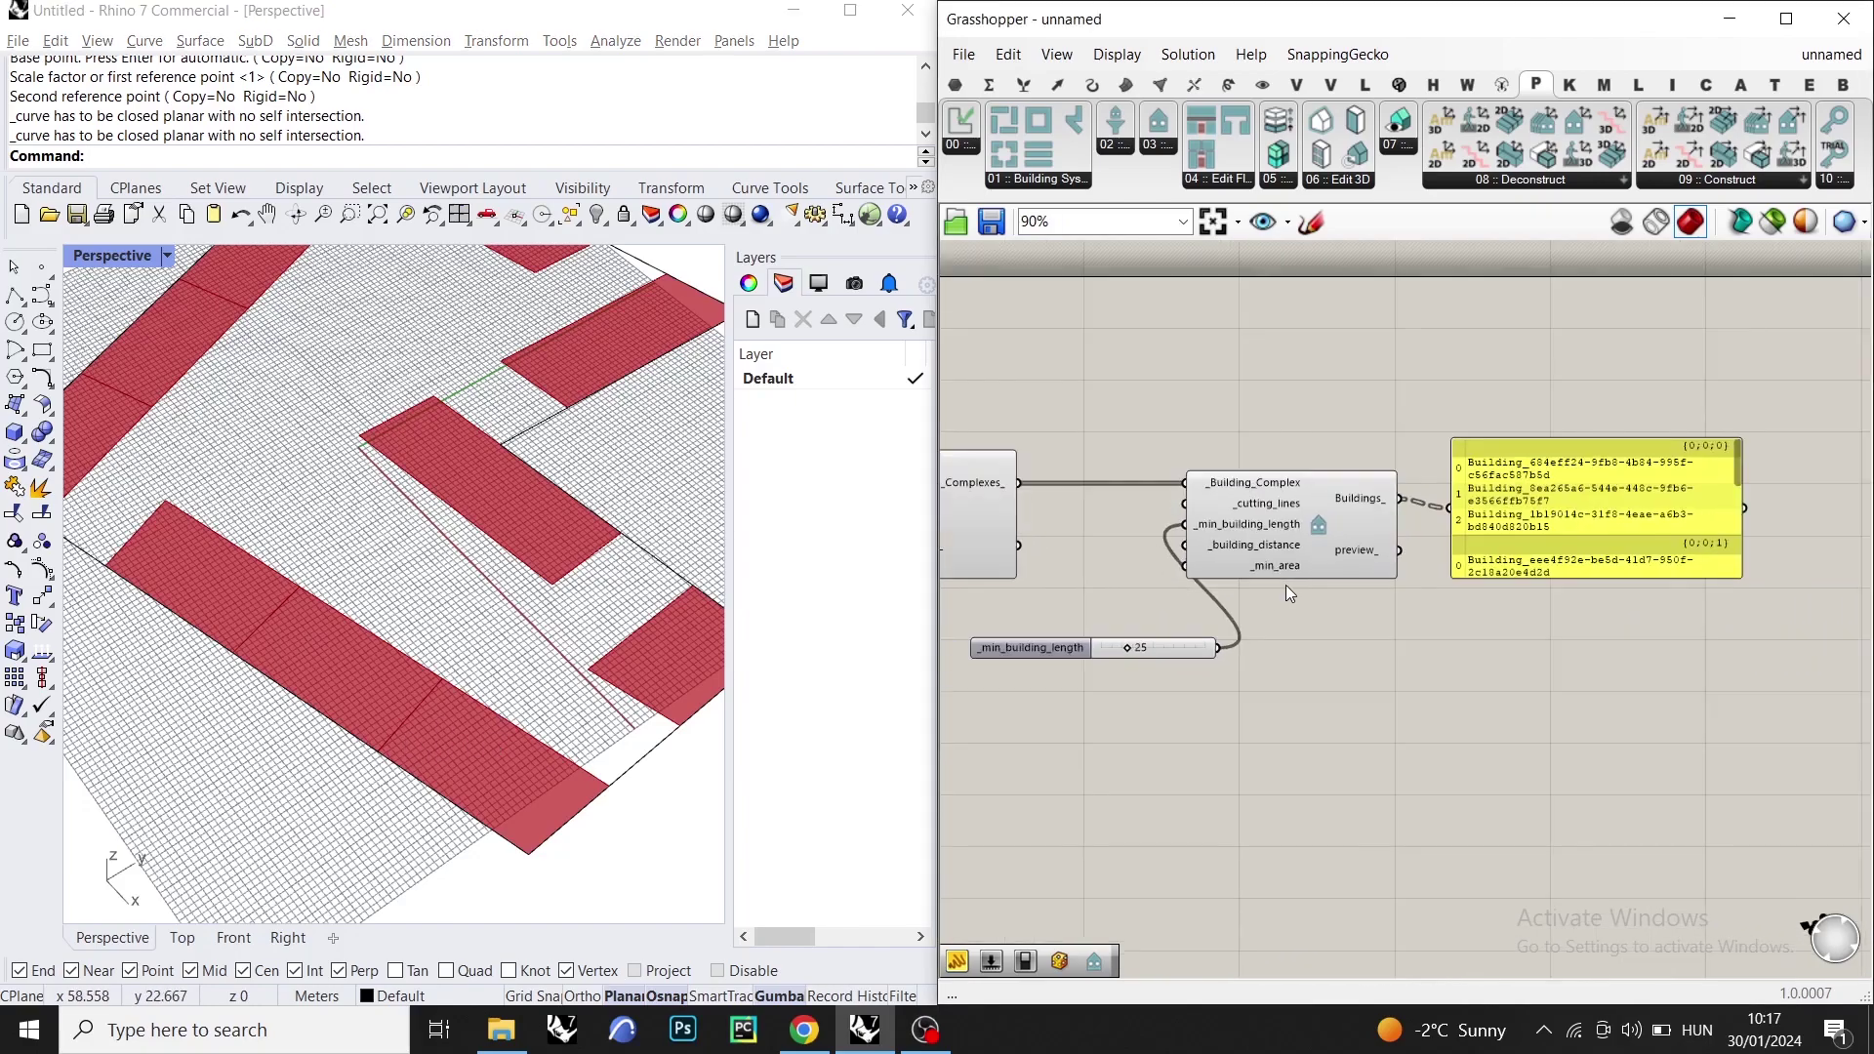
- Delete the text panel attached to the Buildings_ output
{"action": "left_click_drag", "start_coordinate": [1579, 572], "coordinate": [1593, 458]}
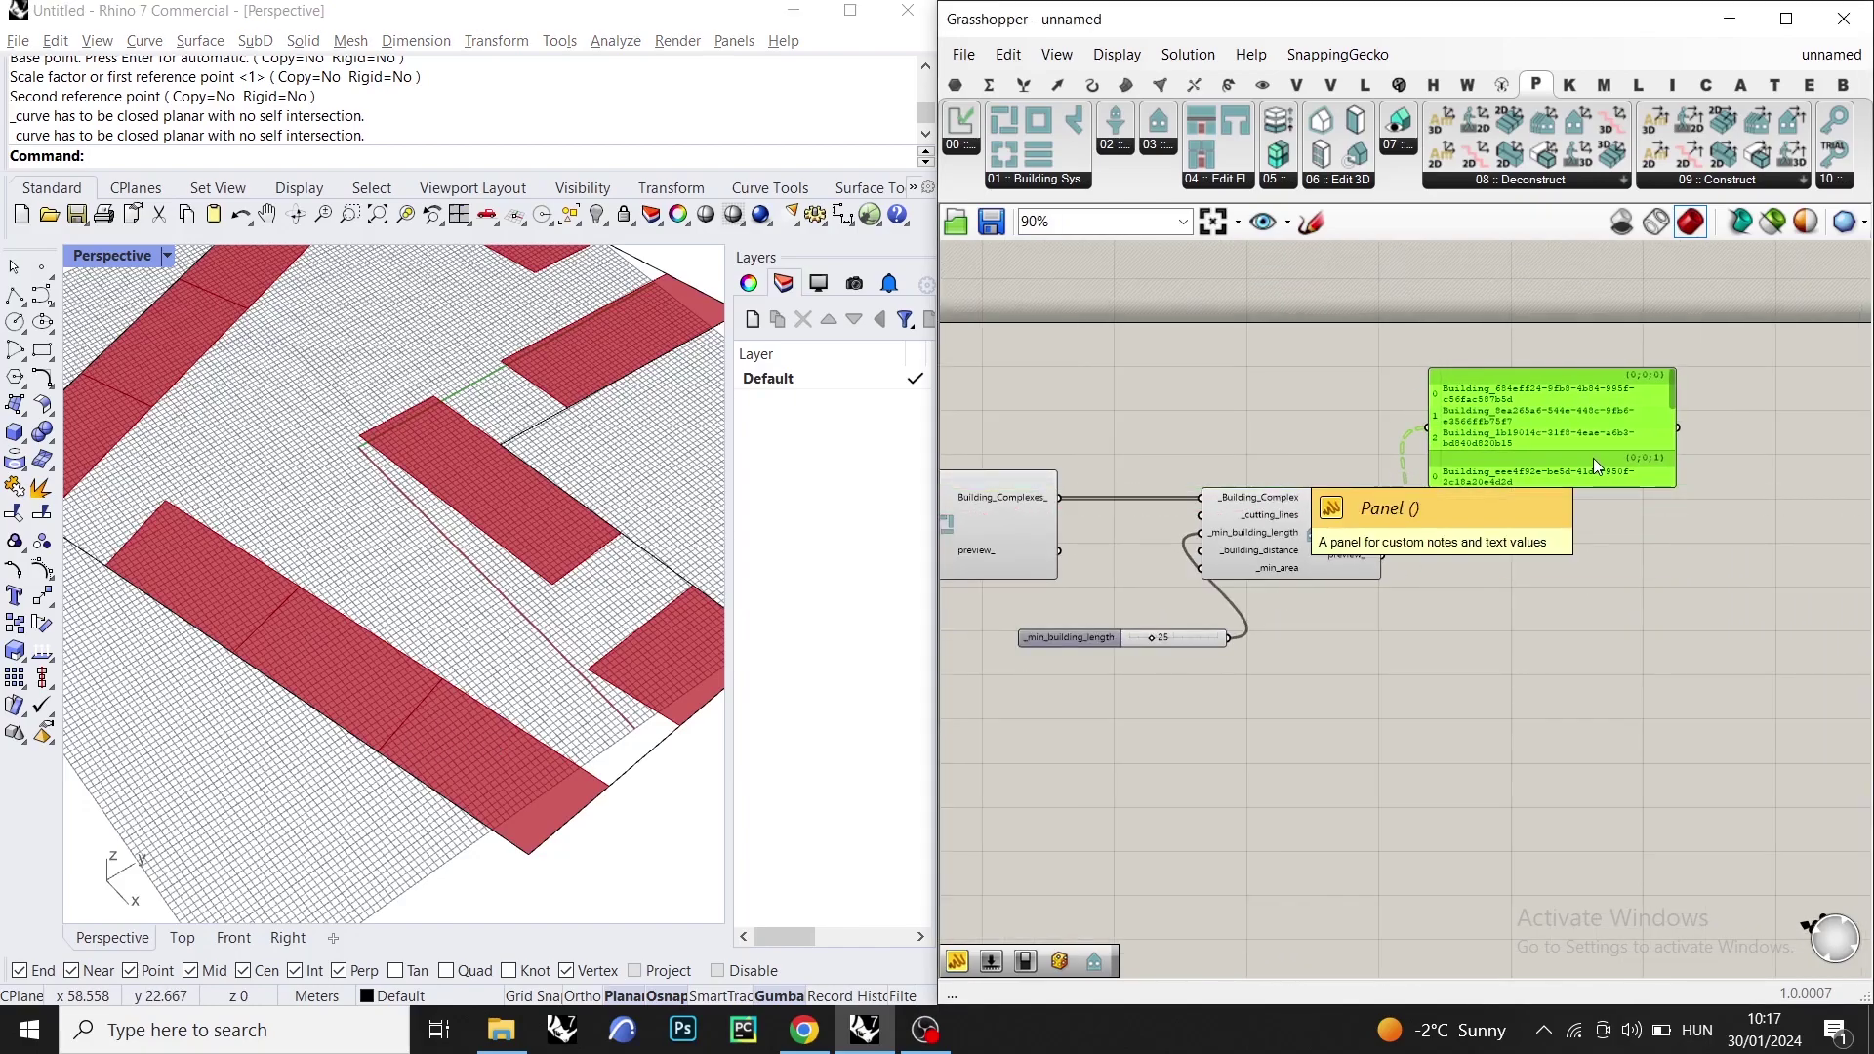
{"action": "key", "text": "Delete"}
{"action": "left_click", "coordinate": [416, 588]}
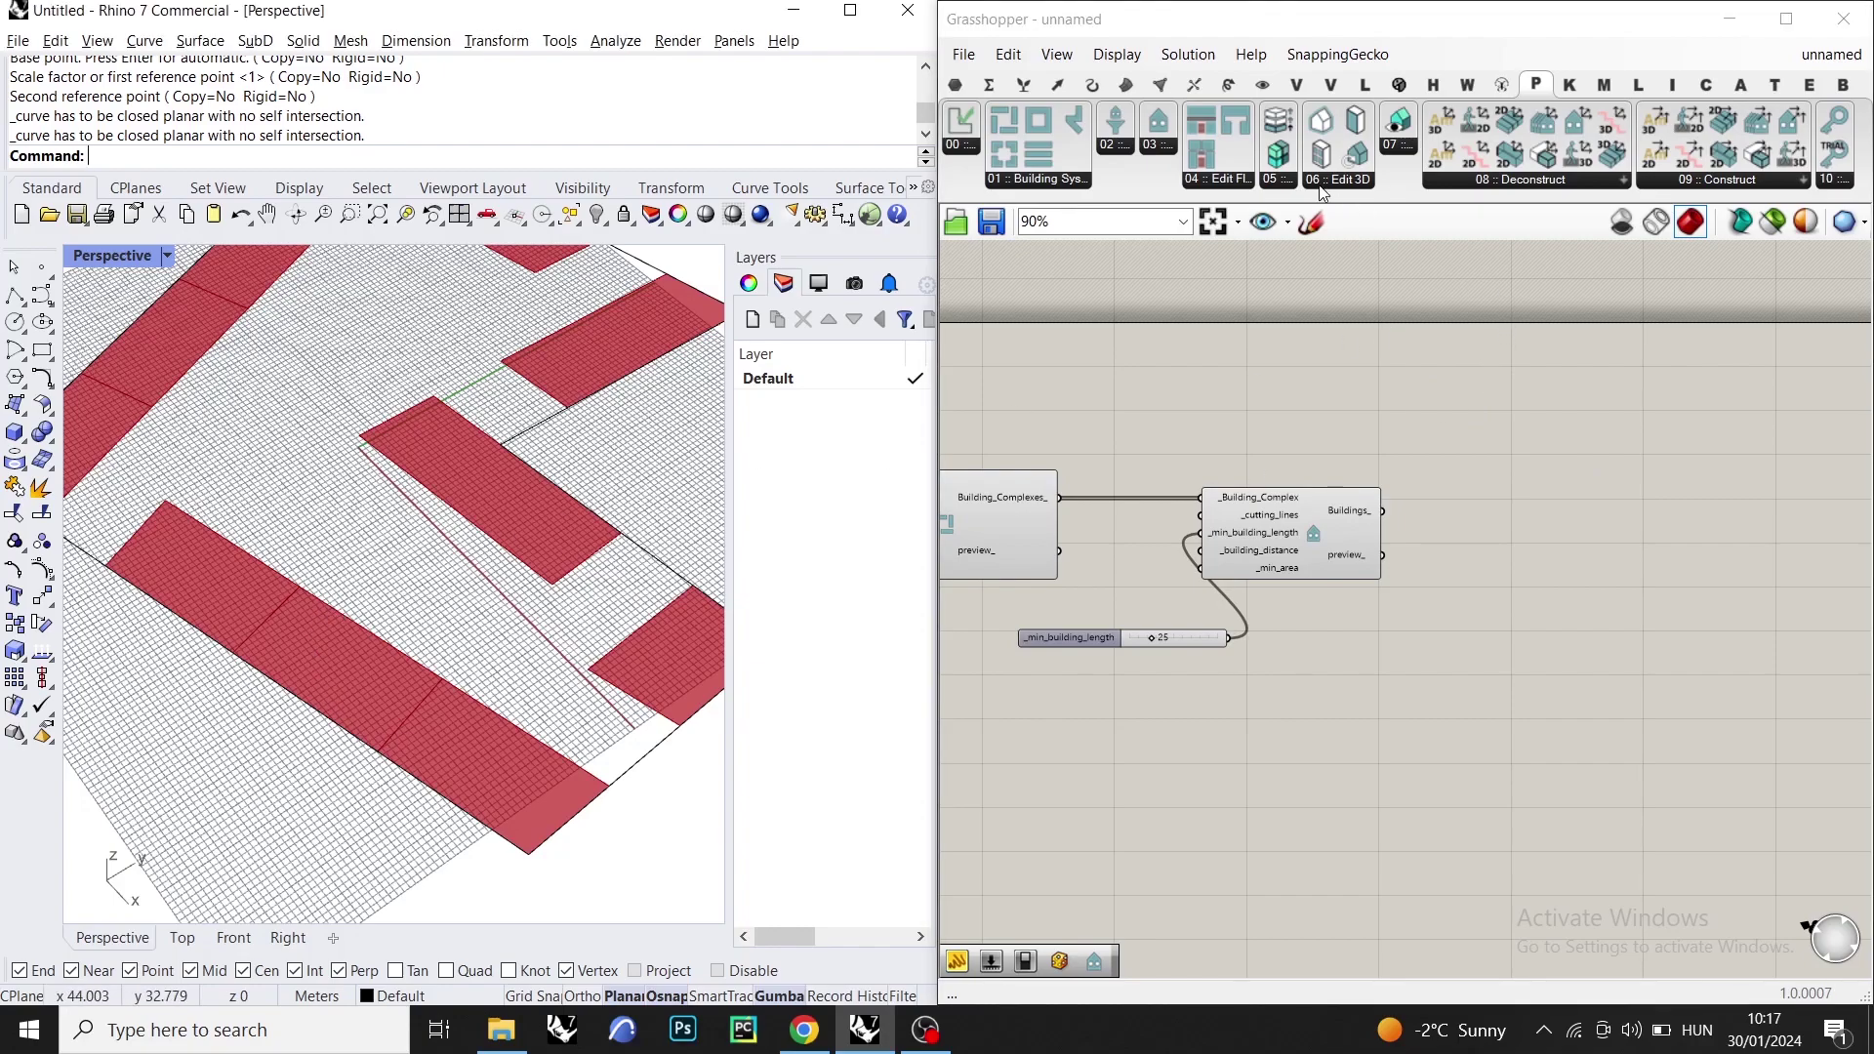
- Add a No Corridor circulation system component and connect the Buildings_ output to its _Building input
{"action": "left_click", "coordinate": [1221, 180]}
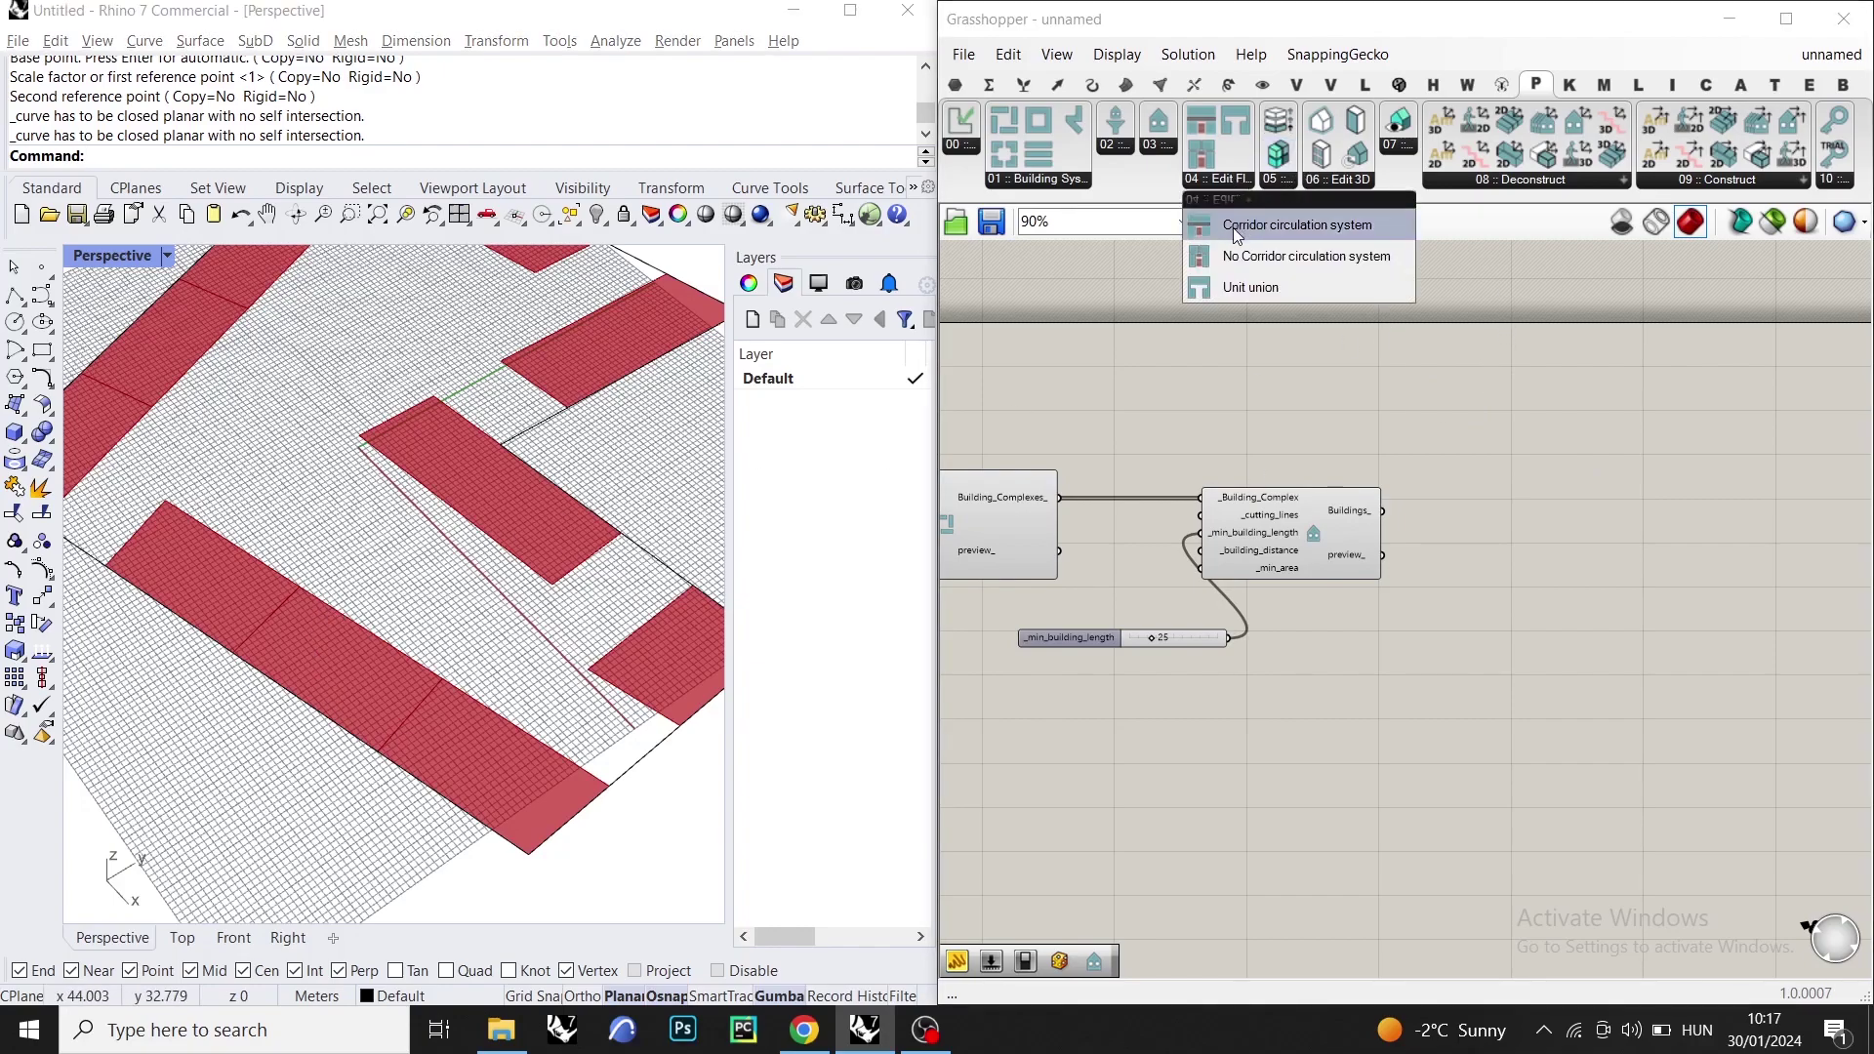
{"action": "left_click", "coordinate": [1336, 256]}
{"action": "left_click", "coordinate": [1504, 517]}
{"action": "scroll", "coordinate": [1505, 494], "scroll_direction": "up", "scroll_amount": 2}
{"action": "left_click_drag", "start_coordinate": [1336, 517], "coordinate": [1574, 551]}
{"action": "left_click", "coordinate": [1488, 429]}
- Inspect the generated floor divisions and move the circulation component slightly farther from Building Complex to Building
{"action": "scroll", "coordinate": [328, 686], "scroll_direction": "up", "scroll_amount": 5}
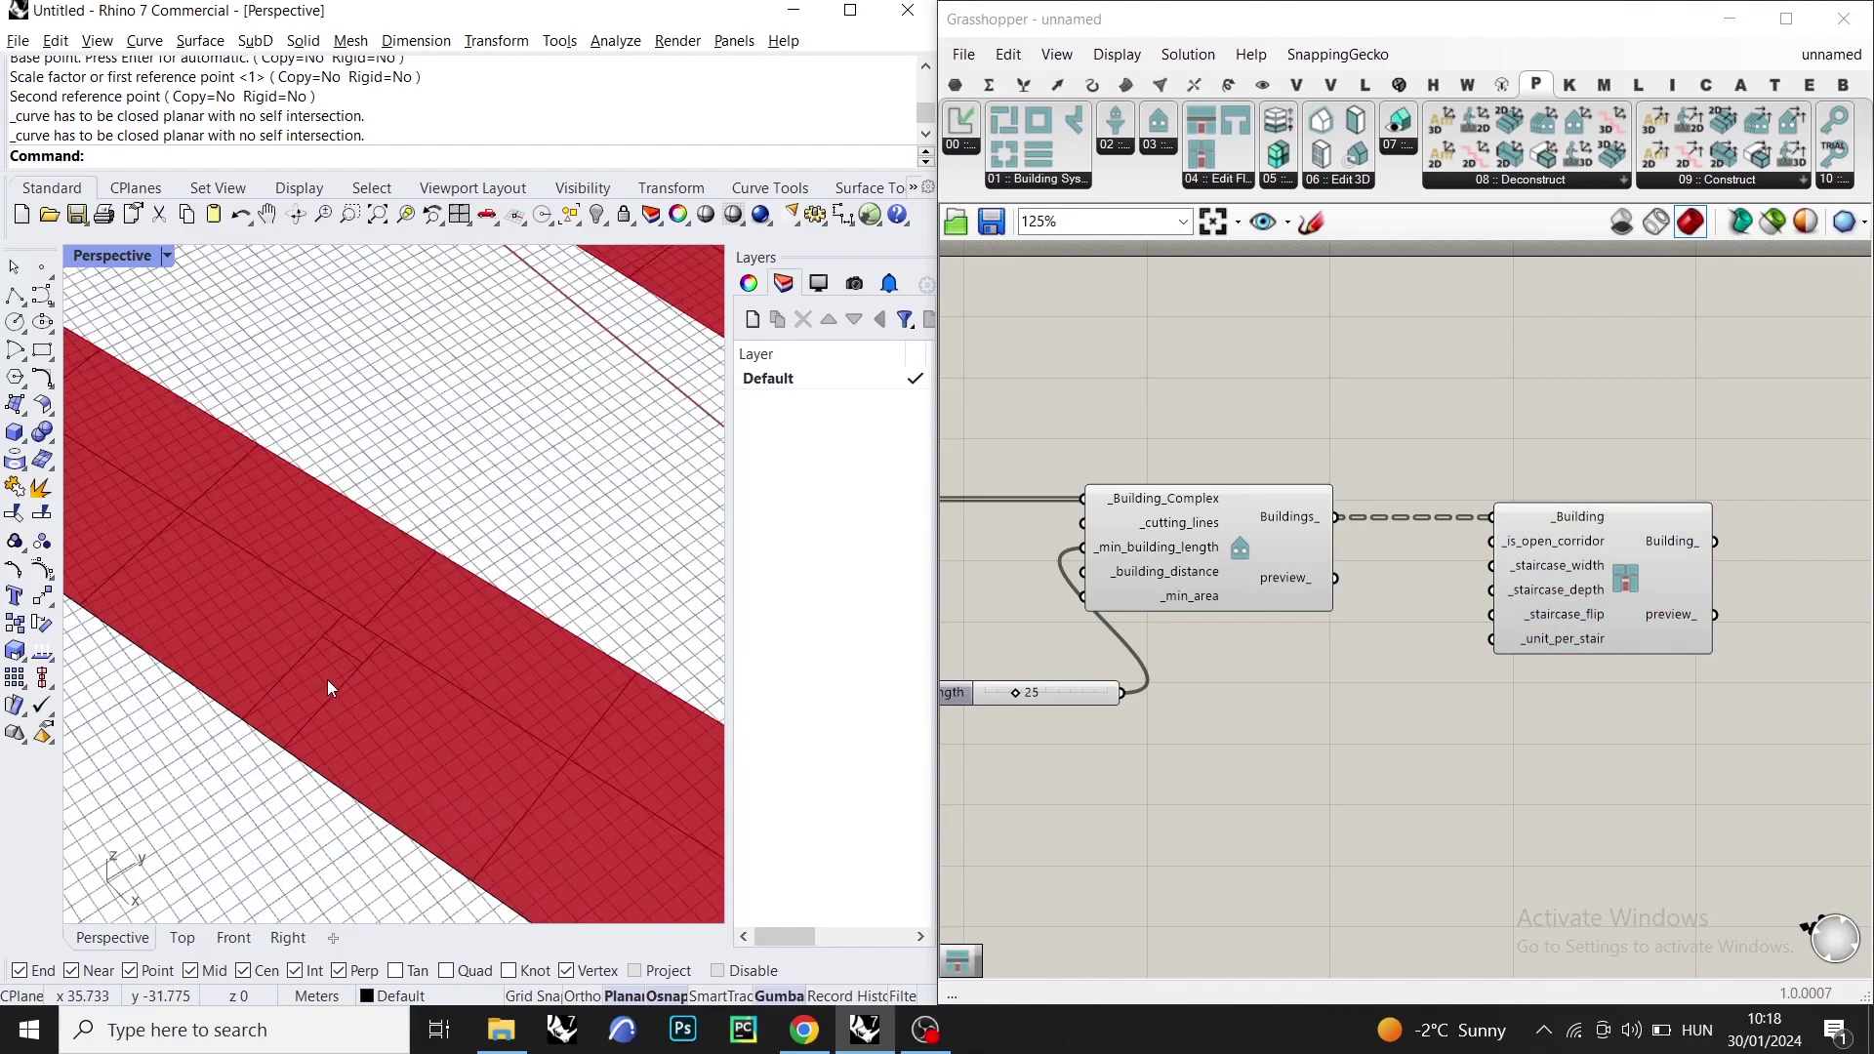
{"action": "right_click_drag", "start_coordinate": [326, 681], "coordinate": [382, 672]}
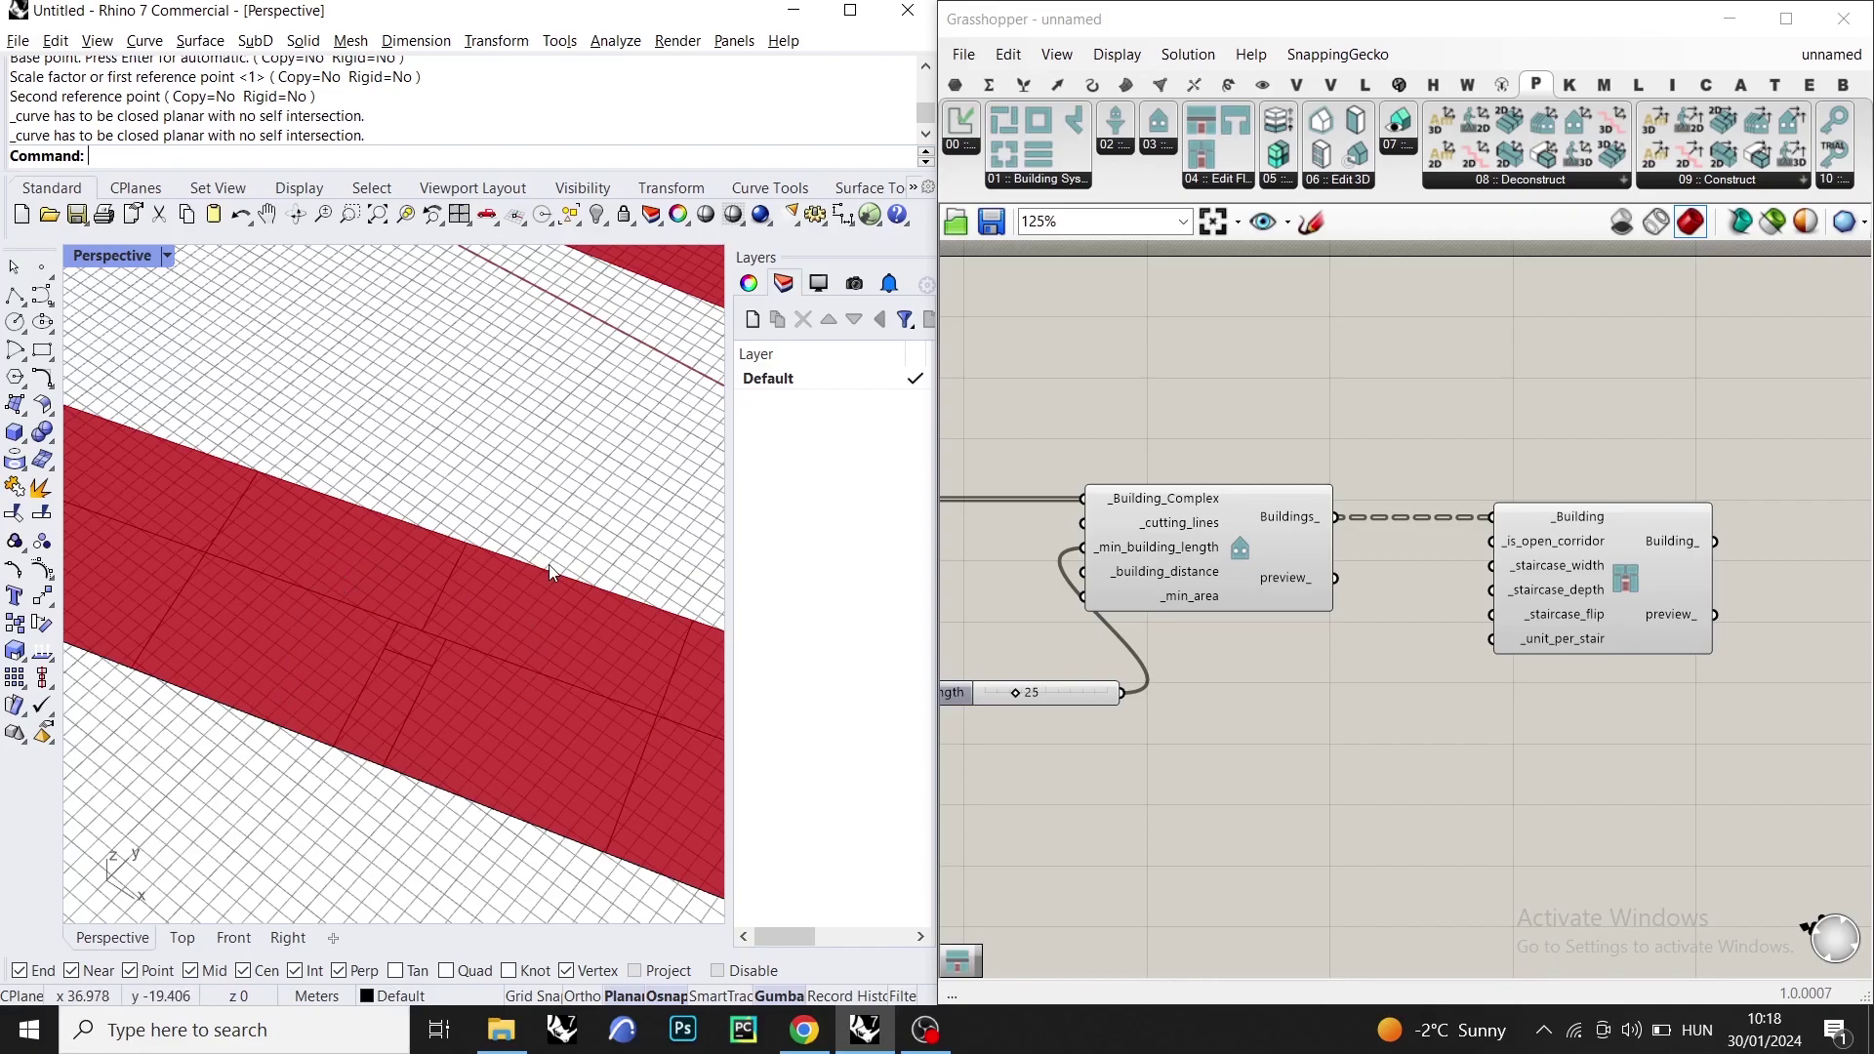
{"action": "right_click_drag", "start_coordinate": [1525, 430], "coordinate": [1334, 414]}
{"action": "left_click", "coordinate": [1408, 528]}
{"action": "left_click_drag", "start_coordinate": [1407, 527], "coordinate": [1492, 527]}
{"action": "right_click_drag", "start_coordinate": [1170, 583], "coordinate": [1126, 580]}
{"action": "right_click_drag", "start_coordinate": [1327, 587], "coordinate": [1220, 584]}
- Add a To 3D component and connect the circulation component's Building_ output to its _Building input
{"action": "scroll", "coordinate": [1343, 532], "scroll_direction": "down", "scroll_amount": 4}
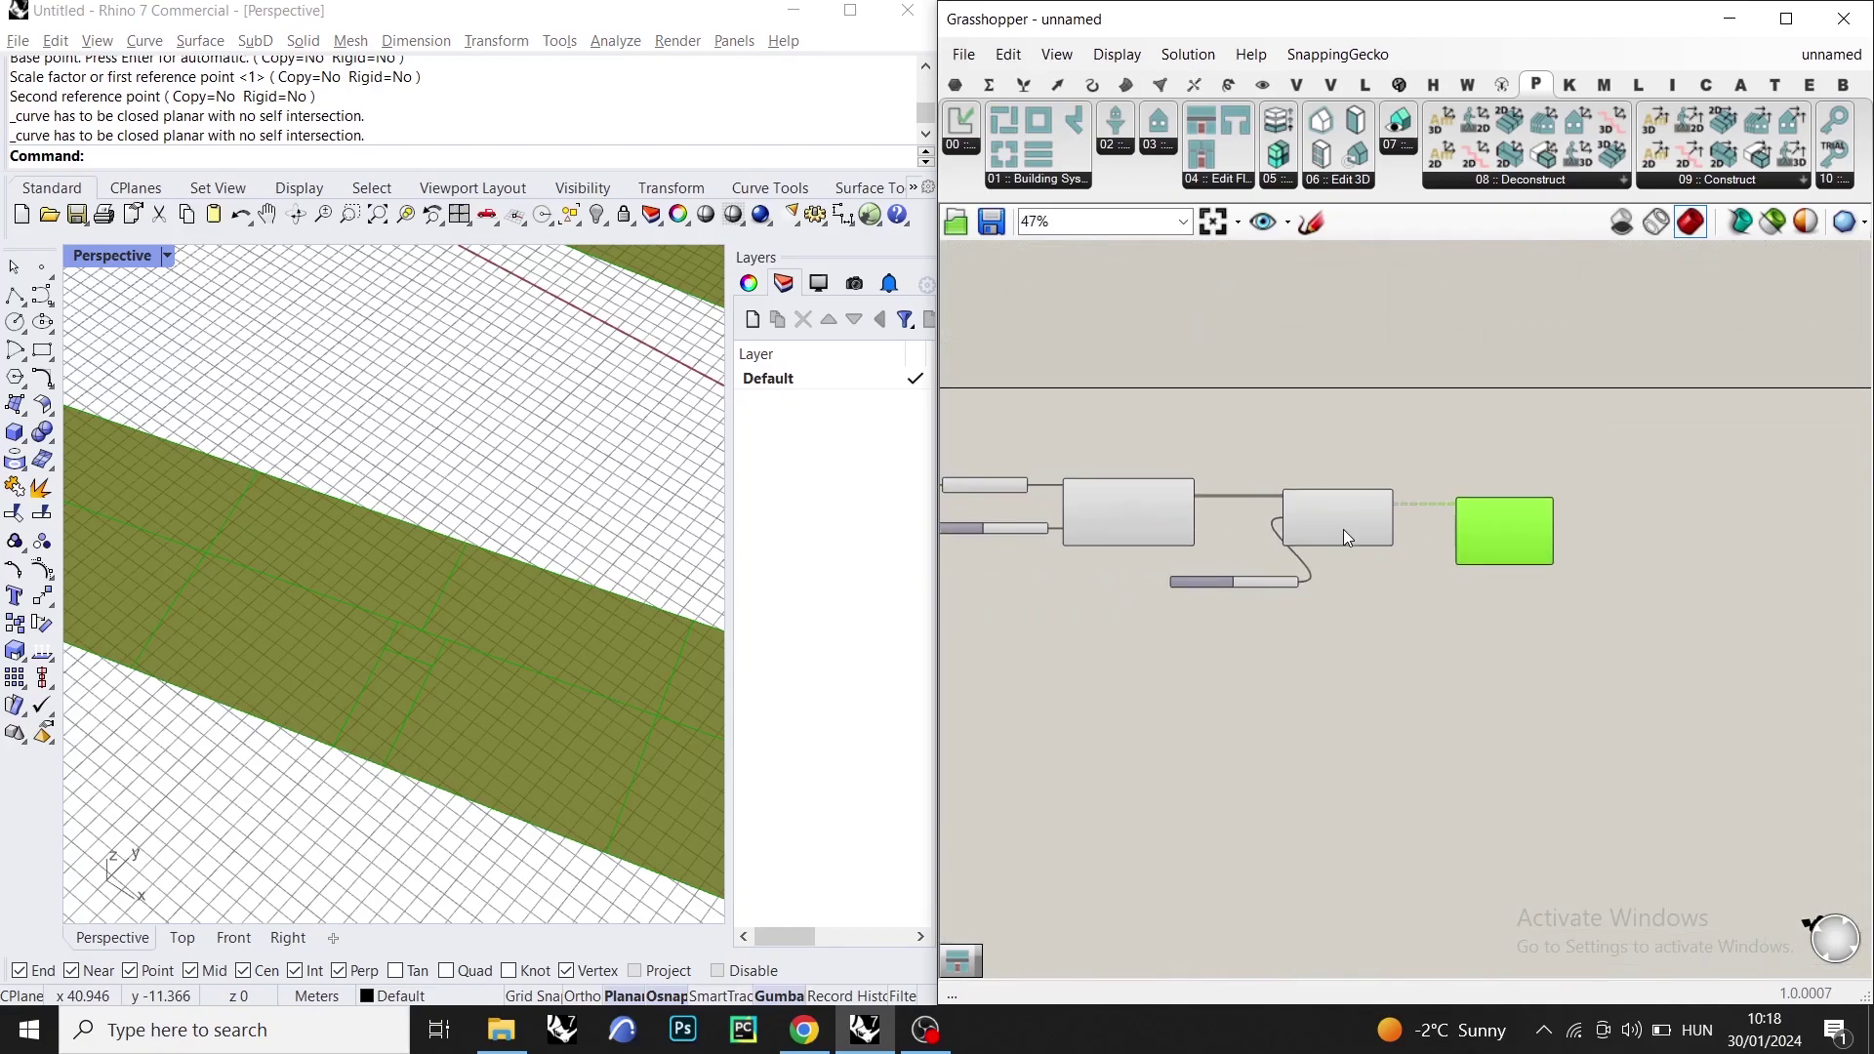
{"action": "scroll", "coordinate": [1185, 529], "scroll_direction": "up", "scroll_amount": 1}
{"action": "scroll", "coordinate": [1468, 509], "scroll_direction": "up", "scroll_amount": 2}
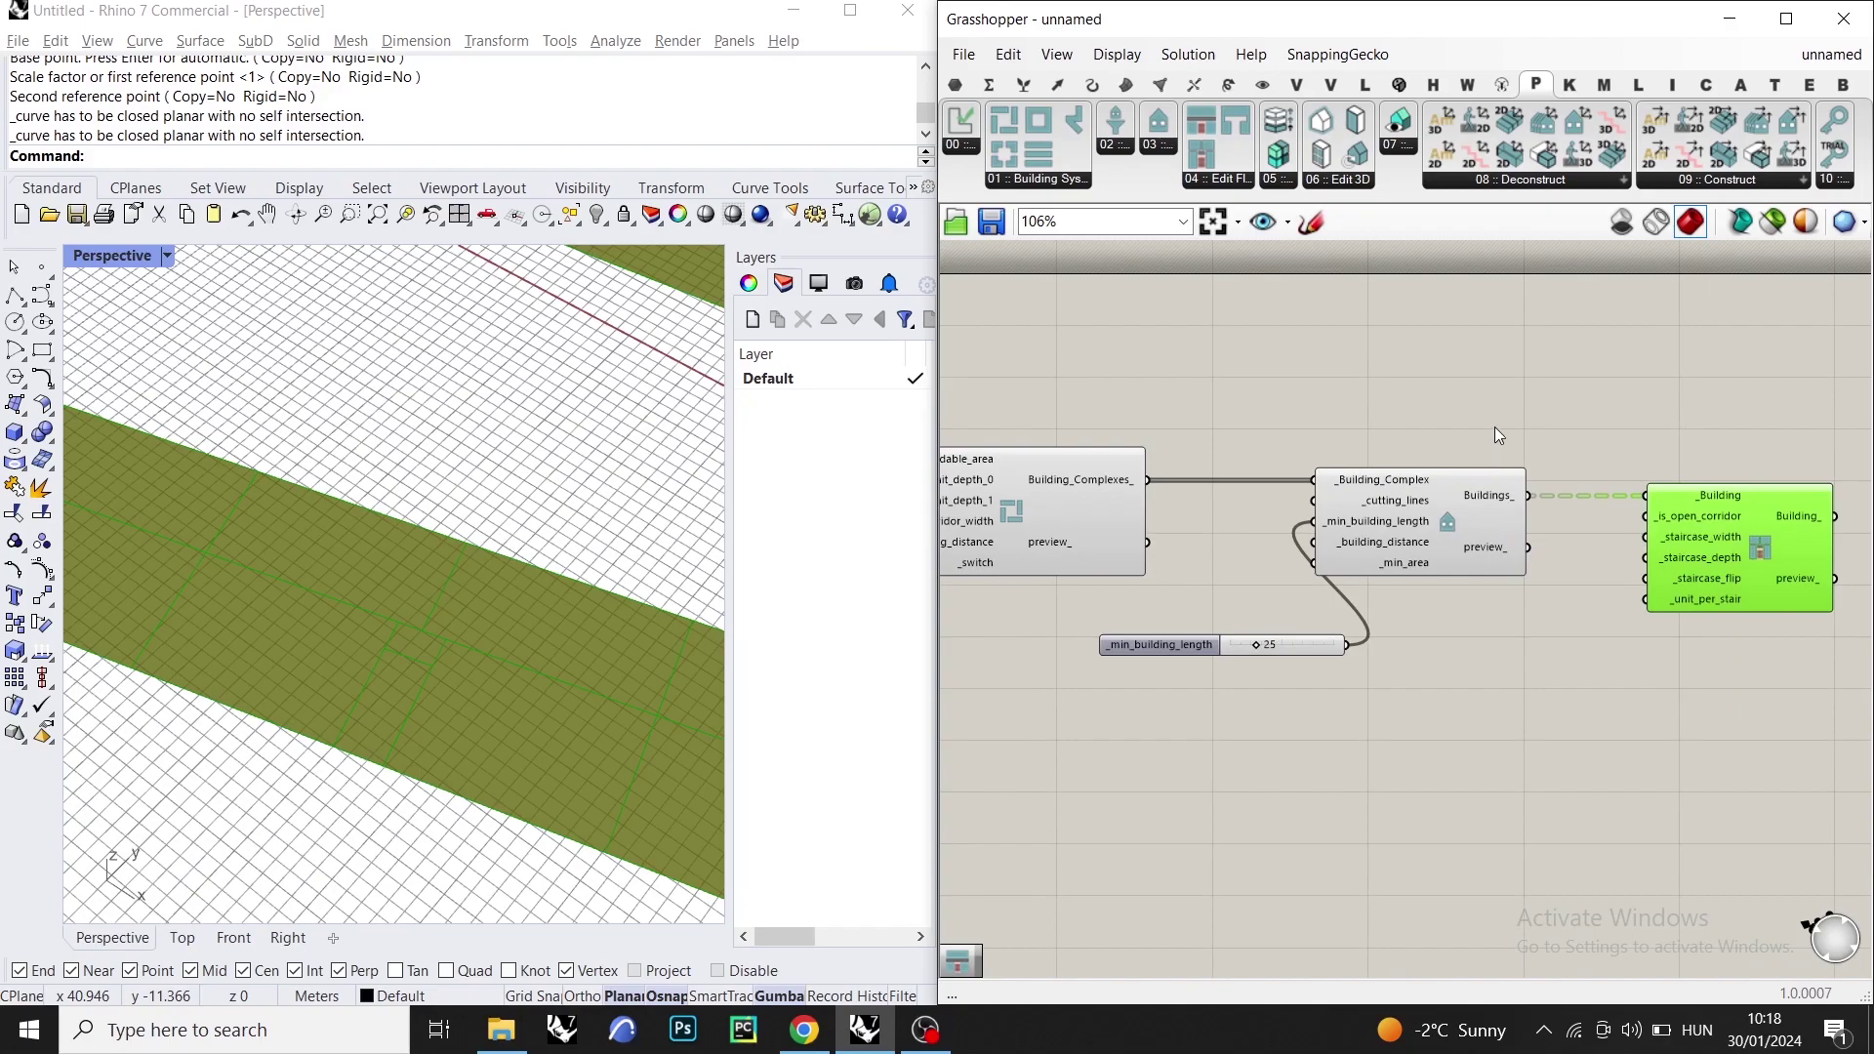
{"action": "left_click", "coordinate": [1304, 648]}
{"action": "right_click_drag", "start_coordinate": [1636, 597], "coordinate": [1263, 604]}
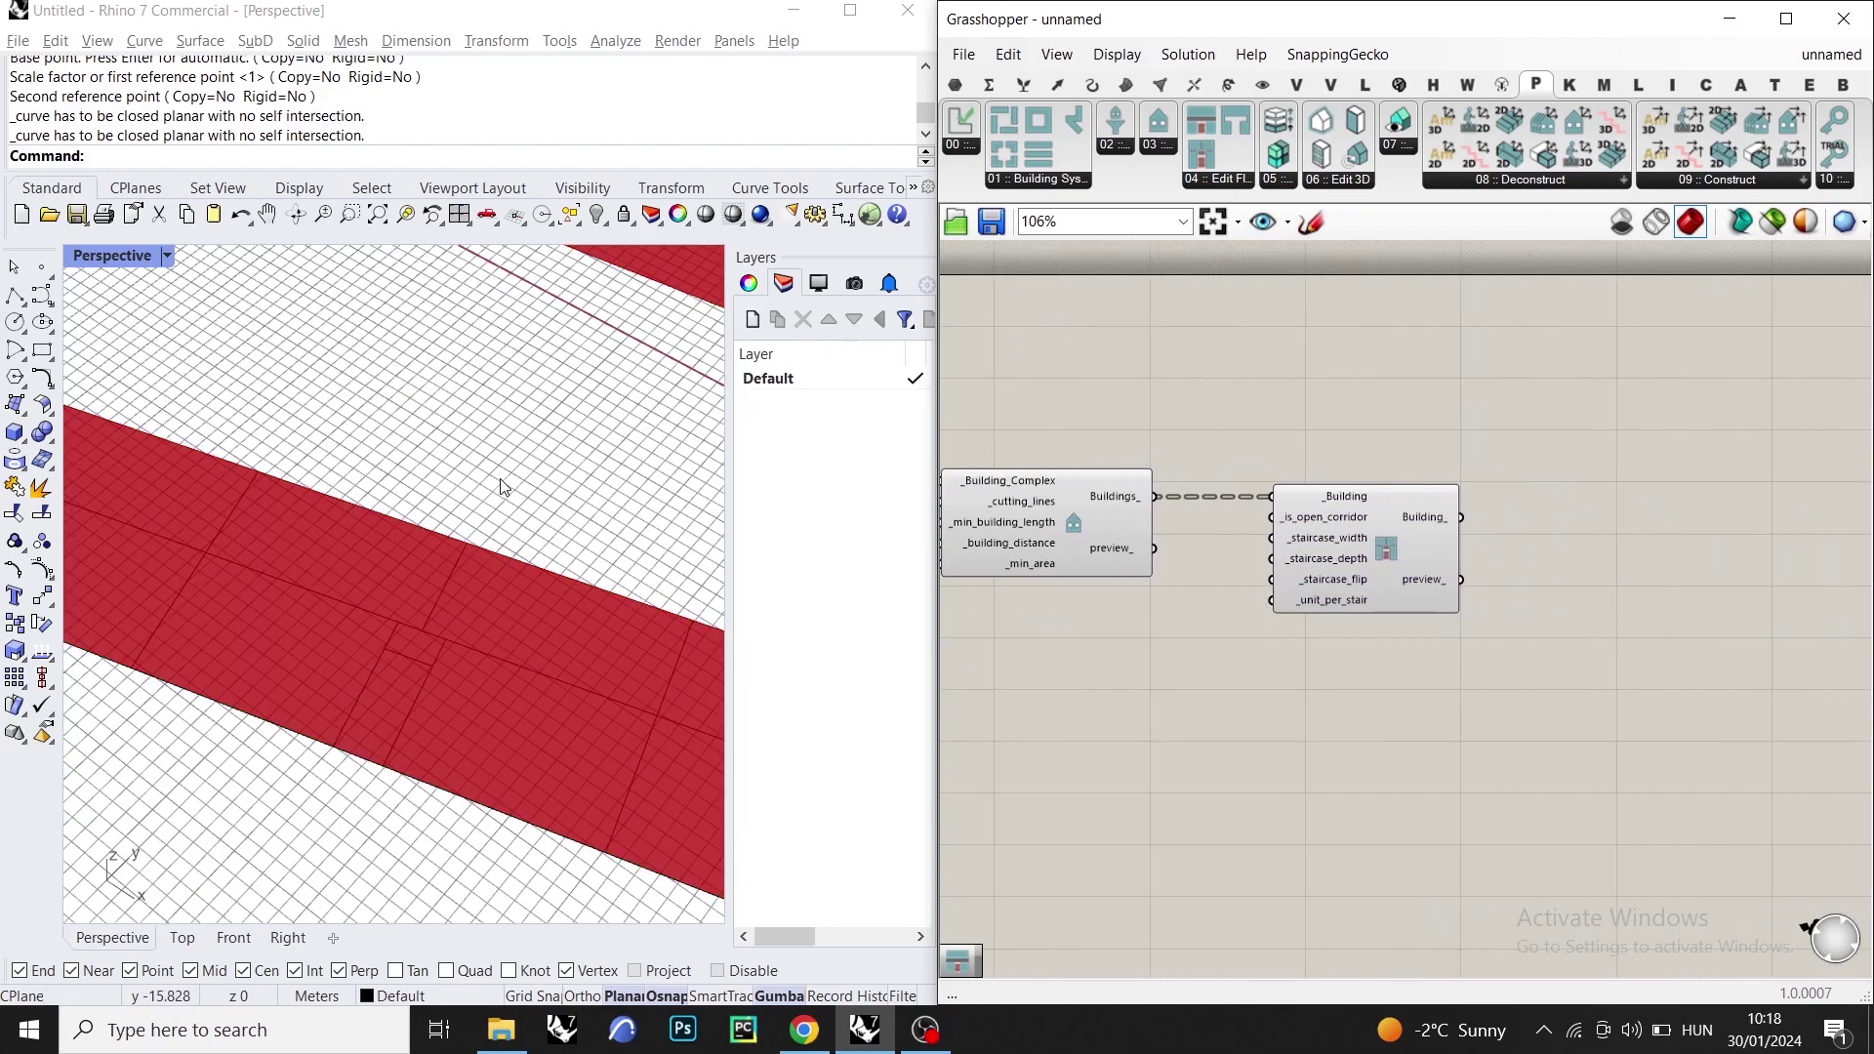
{"action": "scroll", "coordinate": [471, 530], "scroll_direction": "down", "scroll_amount": 8}
{"action": "scroll", "coordinate": [485, 384], "scroll_direction": "up", "scroll_amount": 2}
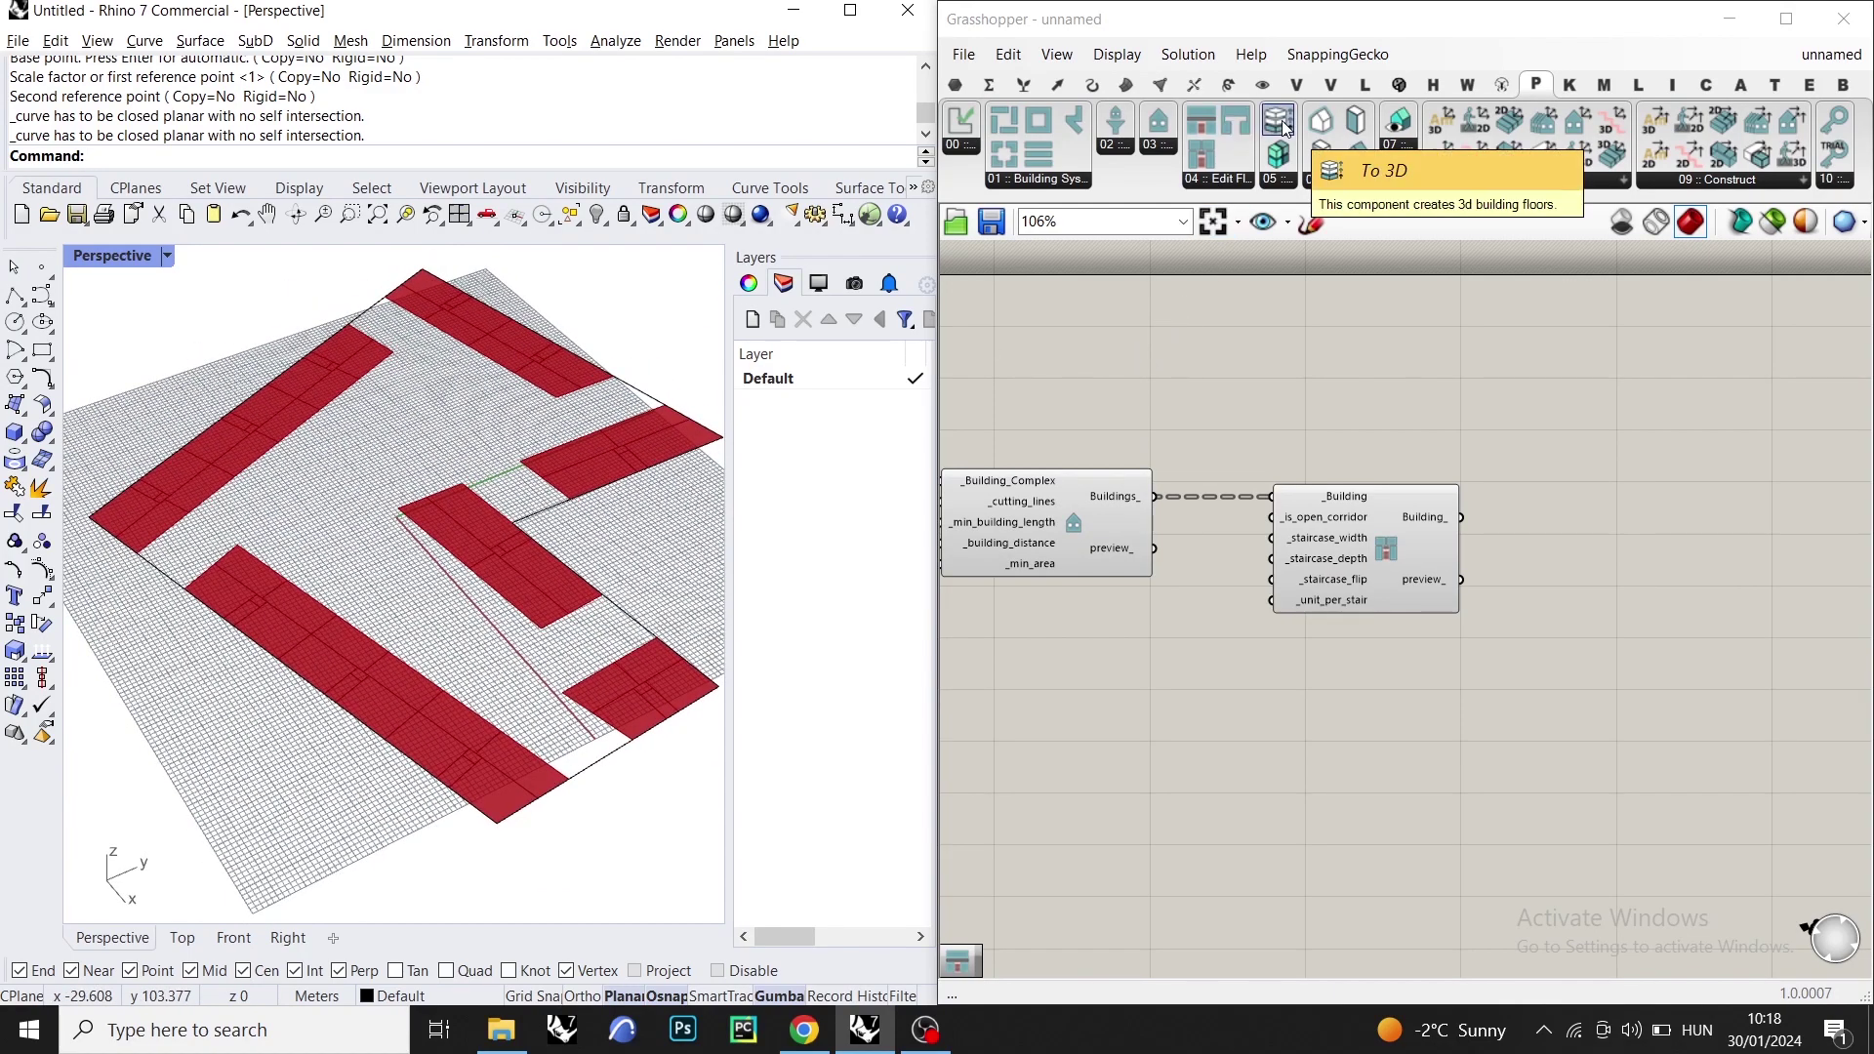
{"action": "left_click_drag", "start_coordinate": [1287, 129], "coordinate": [1684, 553]}
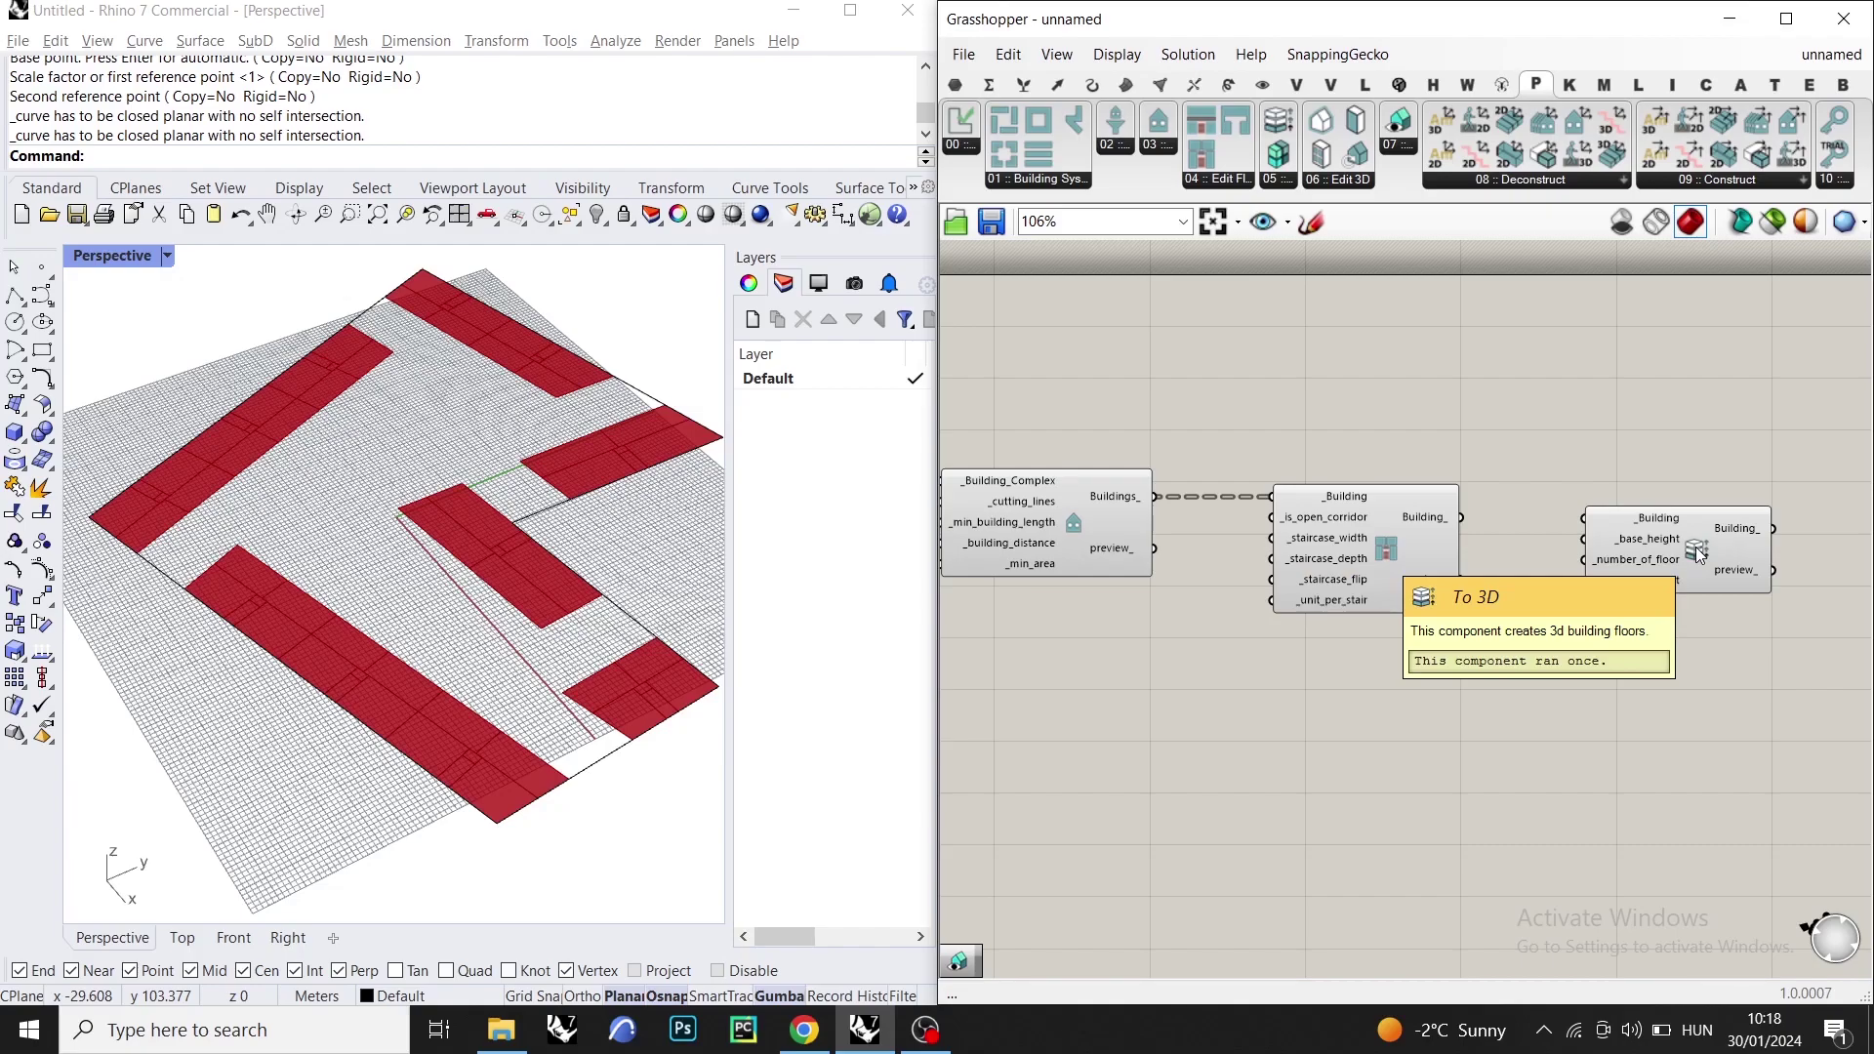
{"action": "left_click_drag", "start_coordinate": [1511, 529], "coordinate": [1683, 556]}
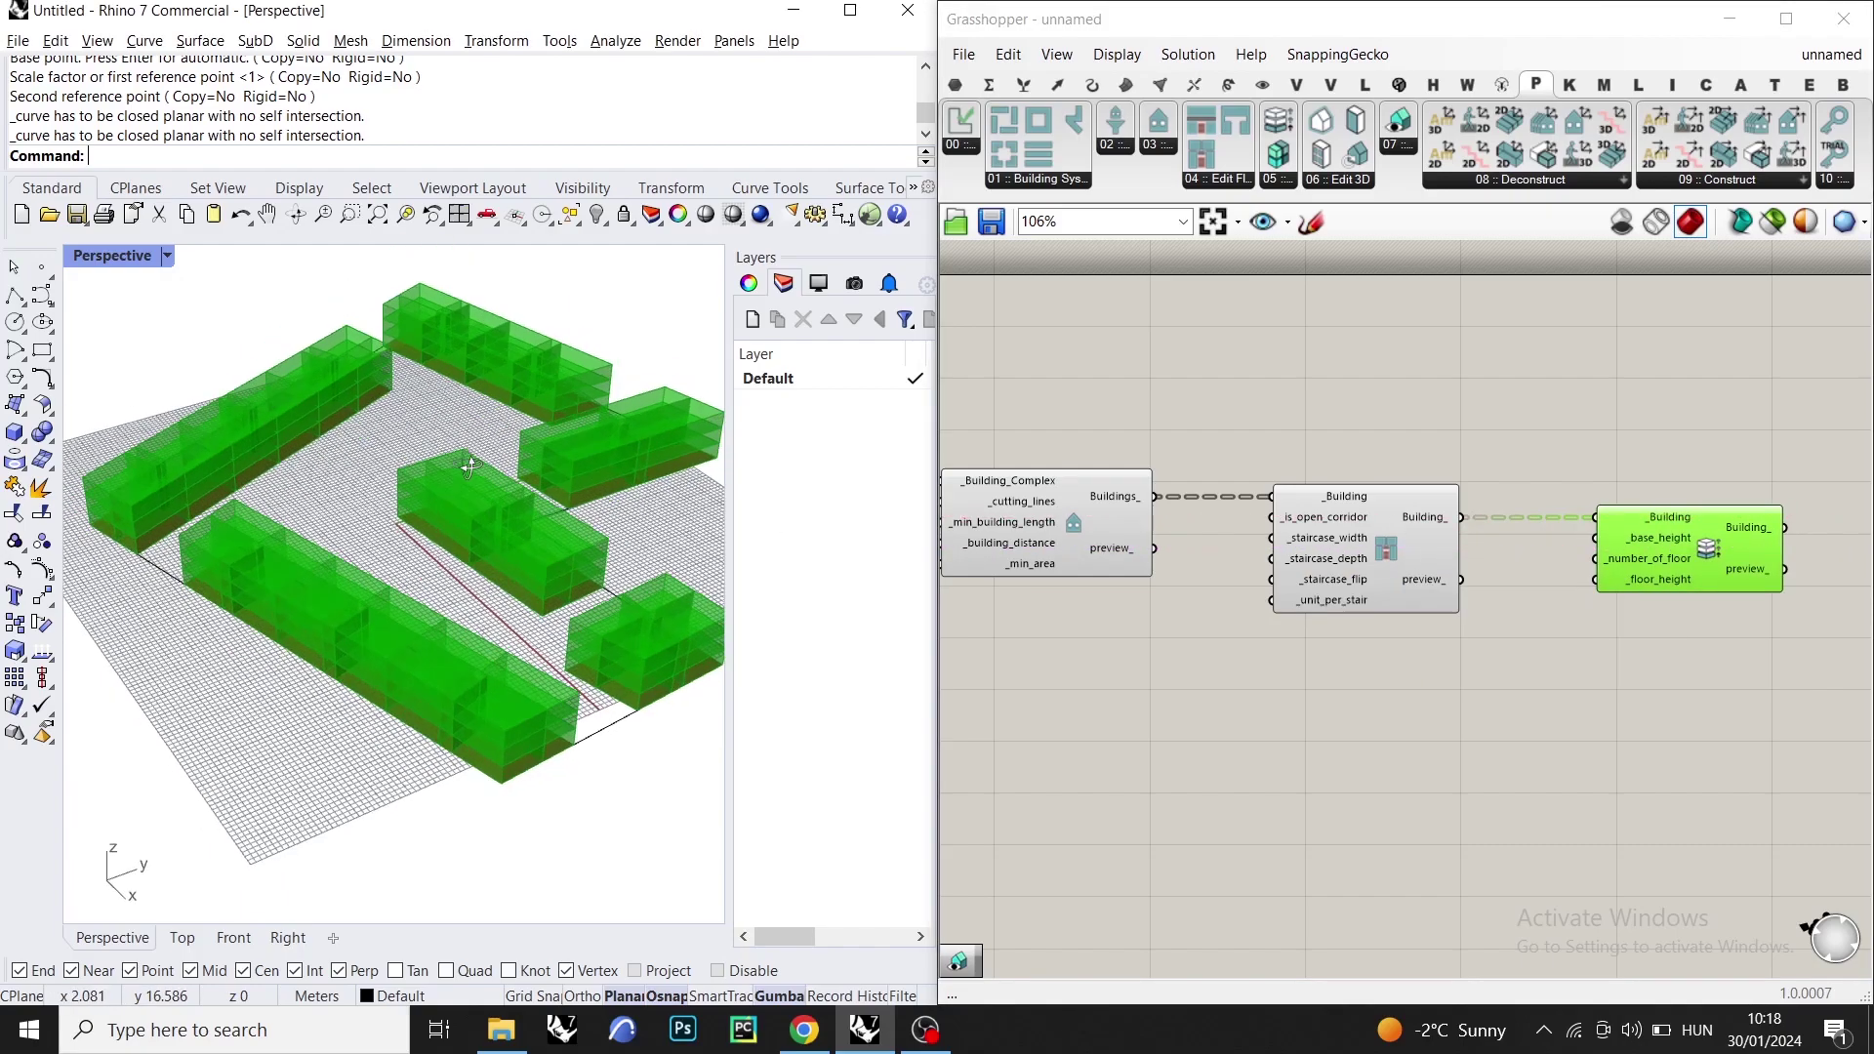
{"action": "left_click", "coordinate": [1050, 424]}
- Add a Visualize Building component and connect the To 3D component's Building_ output to its _Buildings input
{"action": "right_click_drag", "start_coordinate": [356, 509], "coordinate": [210, 547]}
{"action": "scroll", "coordinate": [1703, 607], "scroll_direction": "down", "scroll_amount": 3}
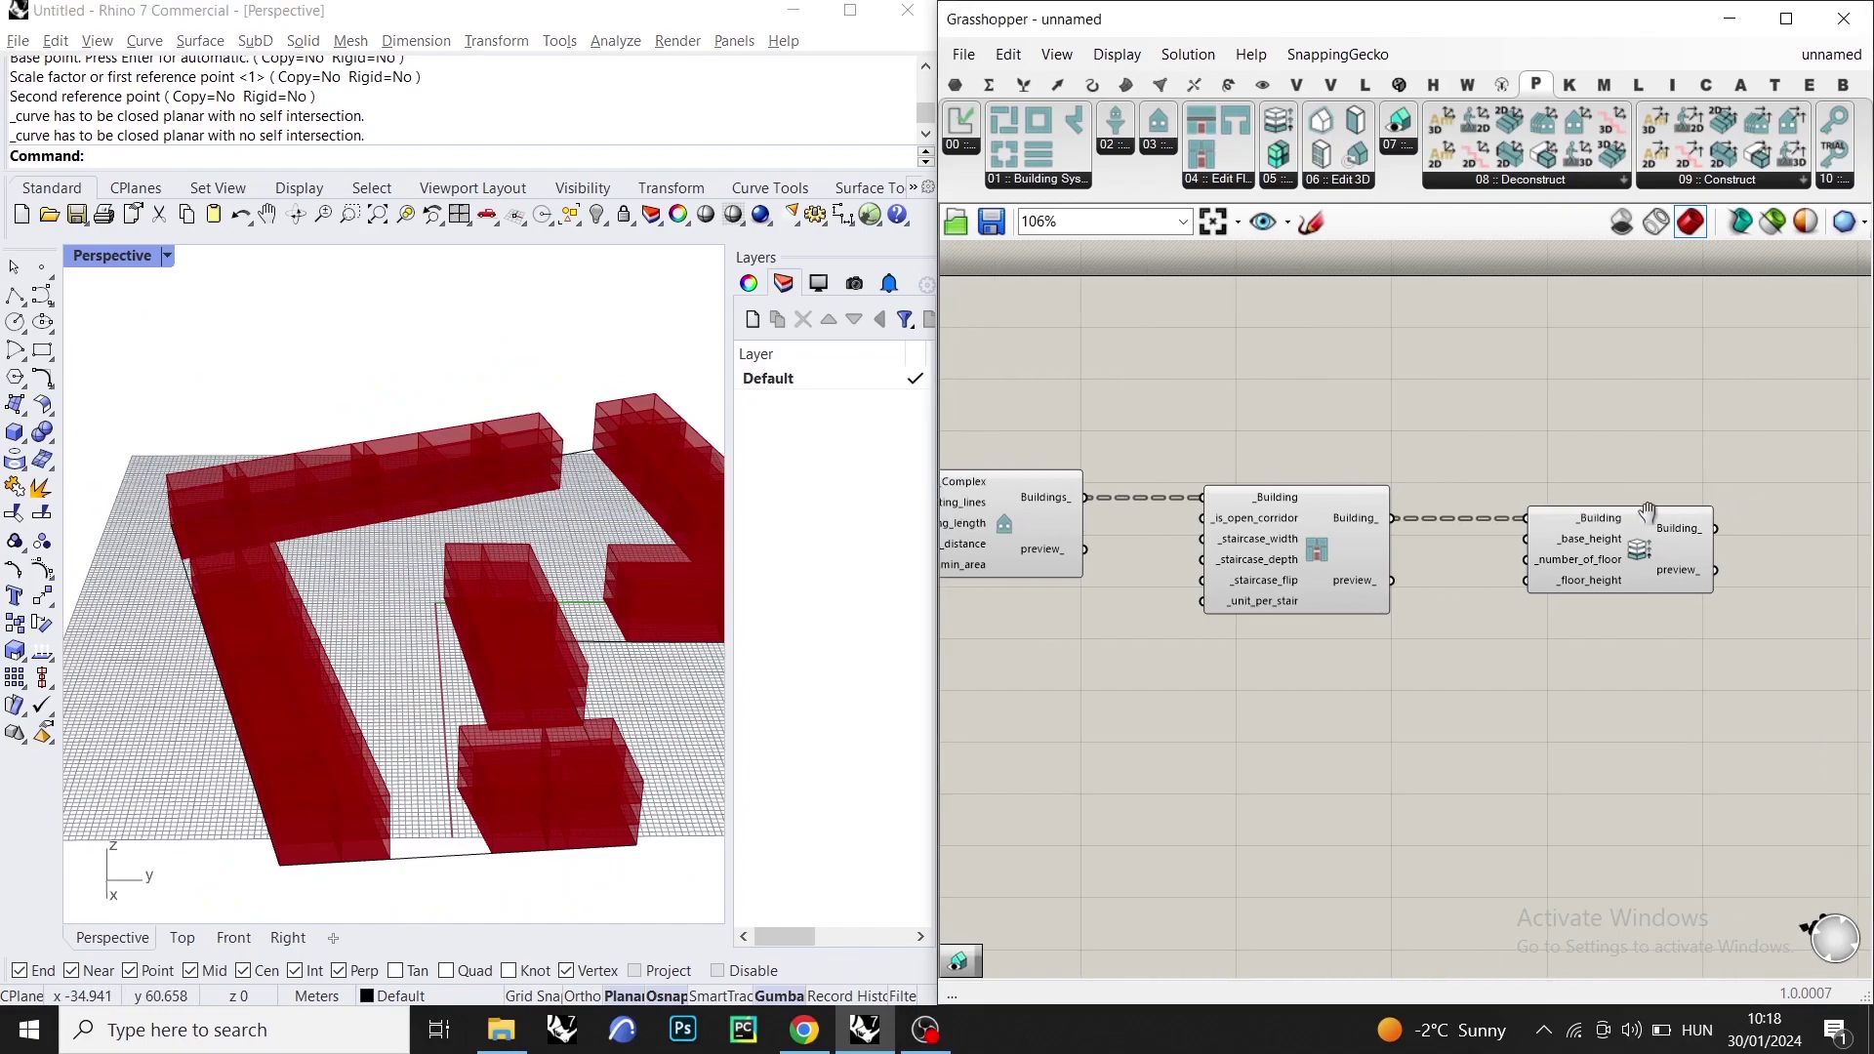
{"action": "scroll", "coordinate": [1635, 521], "scroll_direction": "down", "scroll_amount": 3}
{"action": "right_click_drag", "start_coordinate": [1574, 467], "coordinate": [1427, 446]}
{"action": "scroll", "coordinate": [1427, 446], "scroll_direction": "up", "scroll_amount": 4}
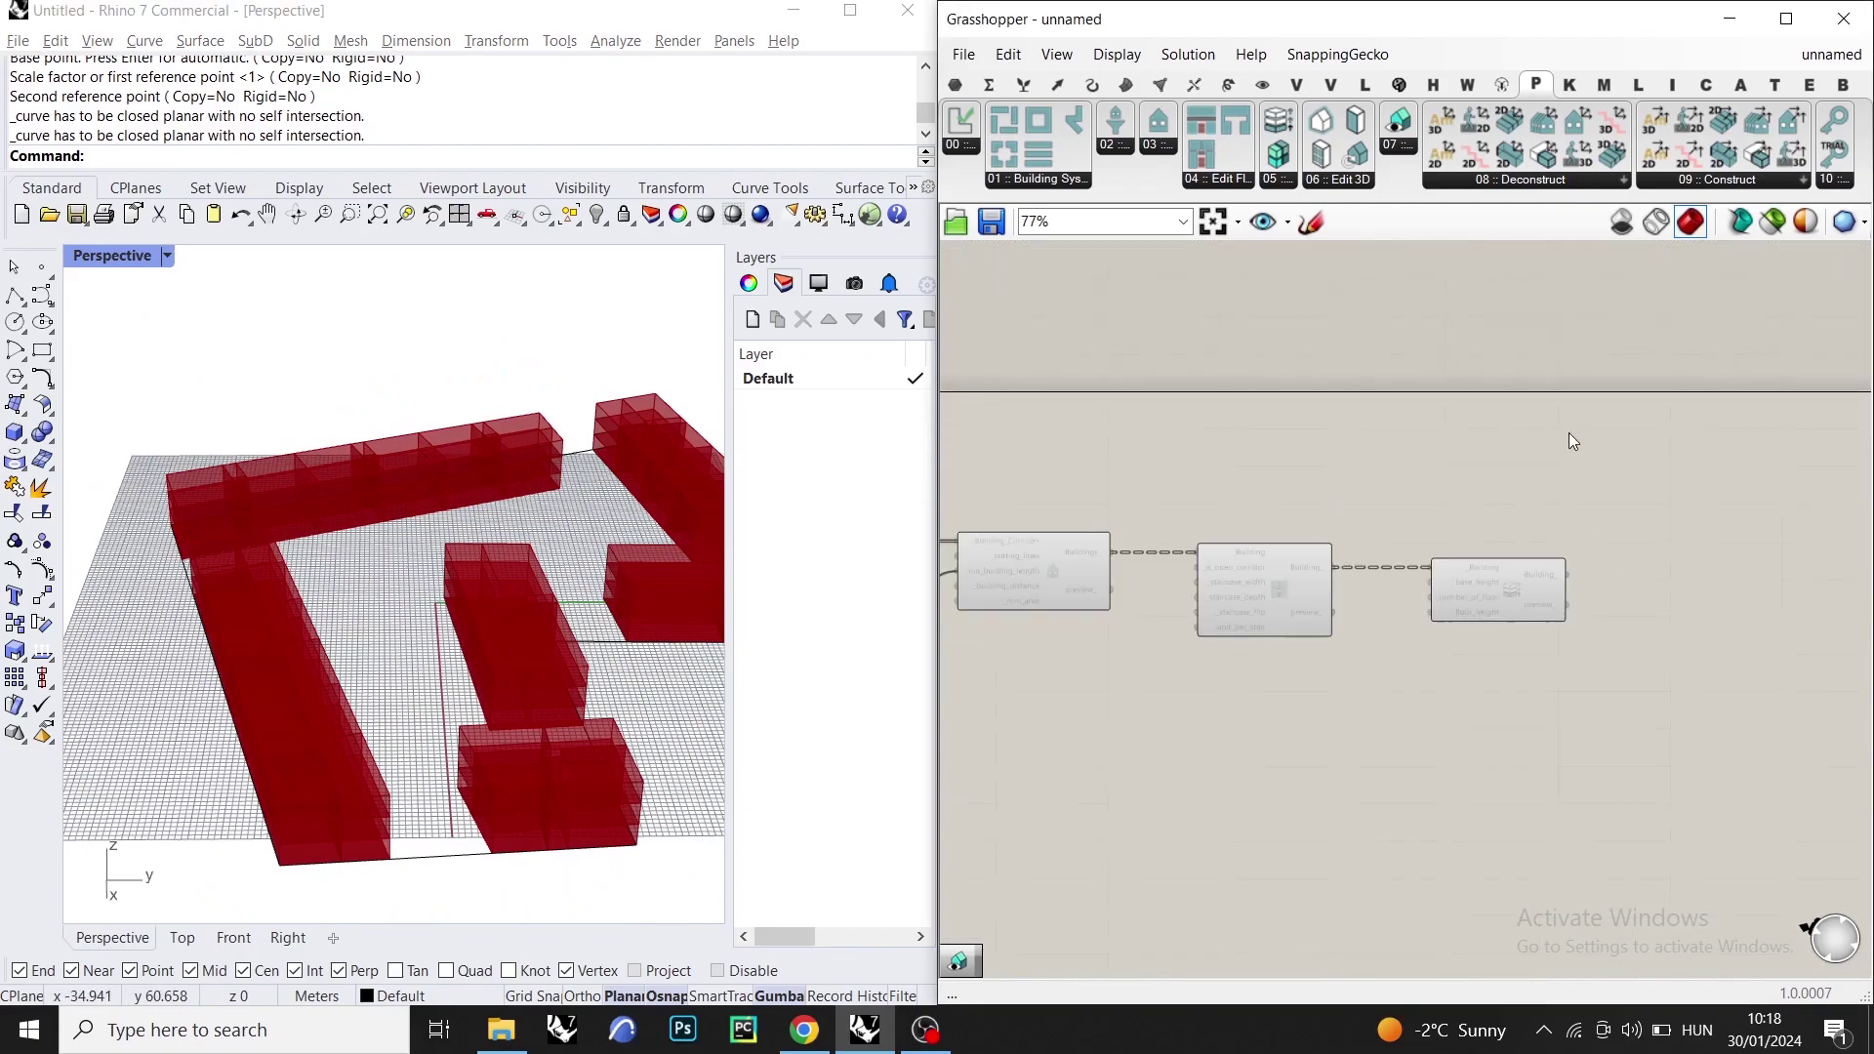
{"action": "scroll", "coordinate": [1568, 493], "scroll_direction": "up", "scroll_amount": 2}
{"action": "right_click_drag", "start_coordinate": [1569, 493], "coordinate": [1360, 448]}
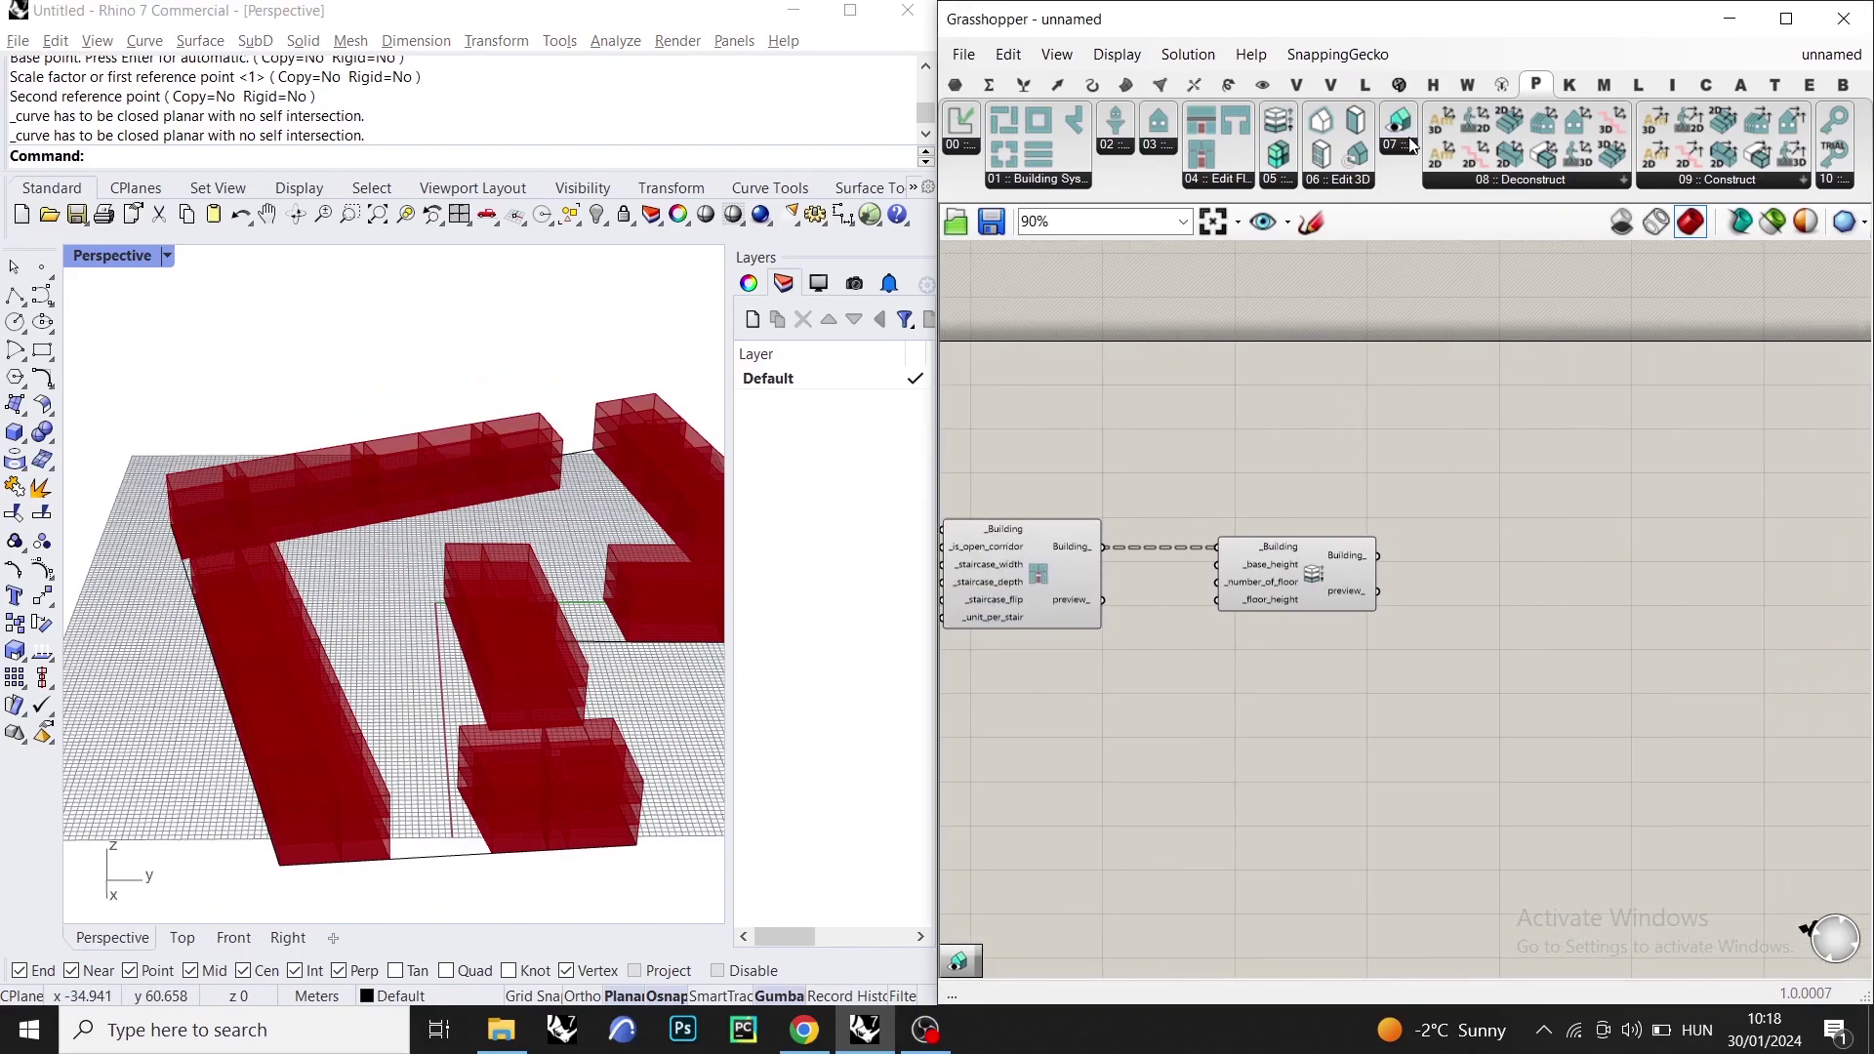
{"action": "left_click_drag", "start_coordinate": [1411, 140], "coordinate": [1584, 584]}
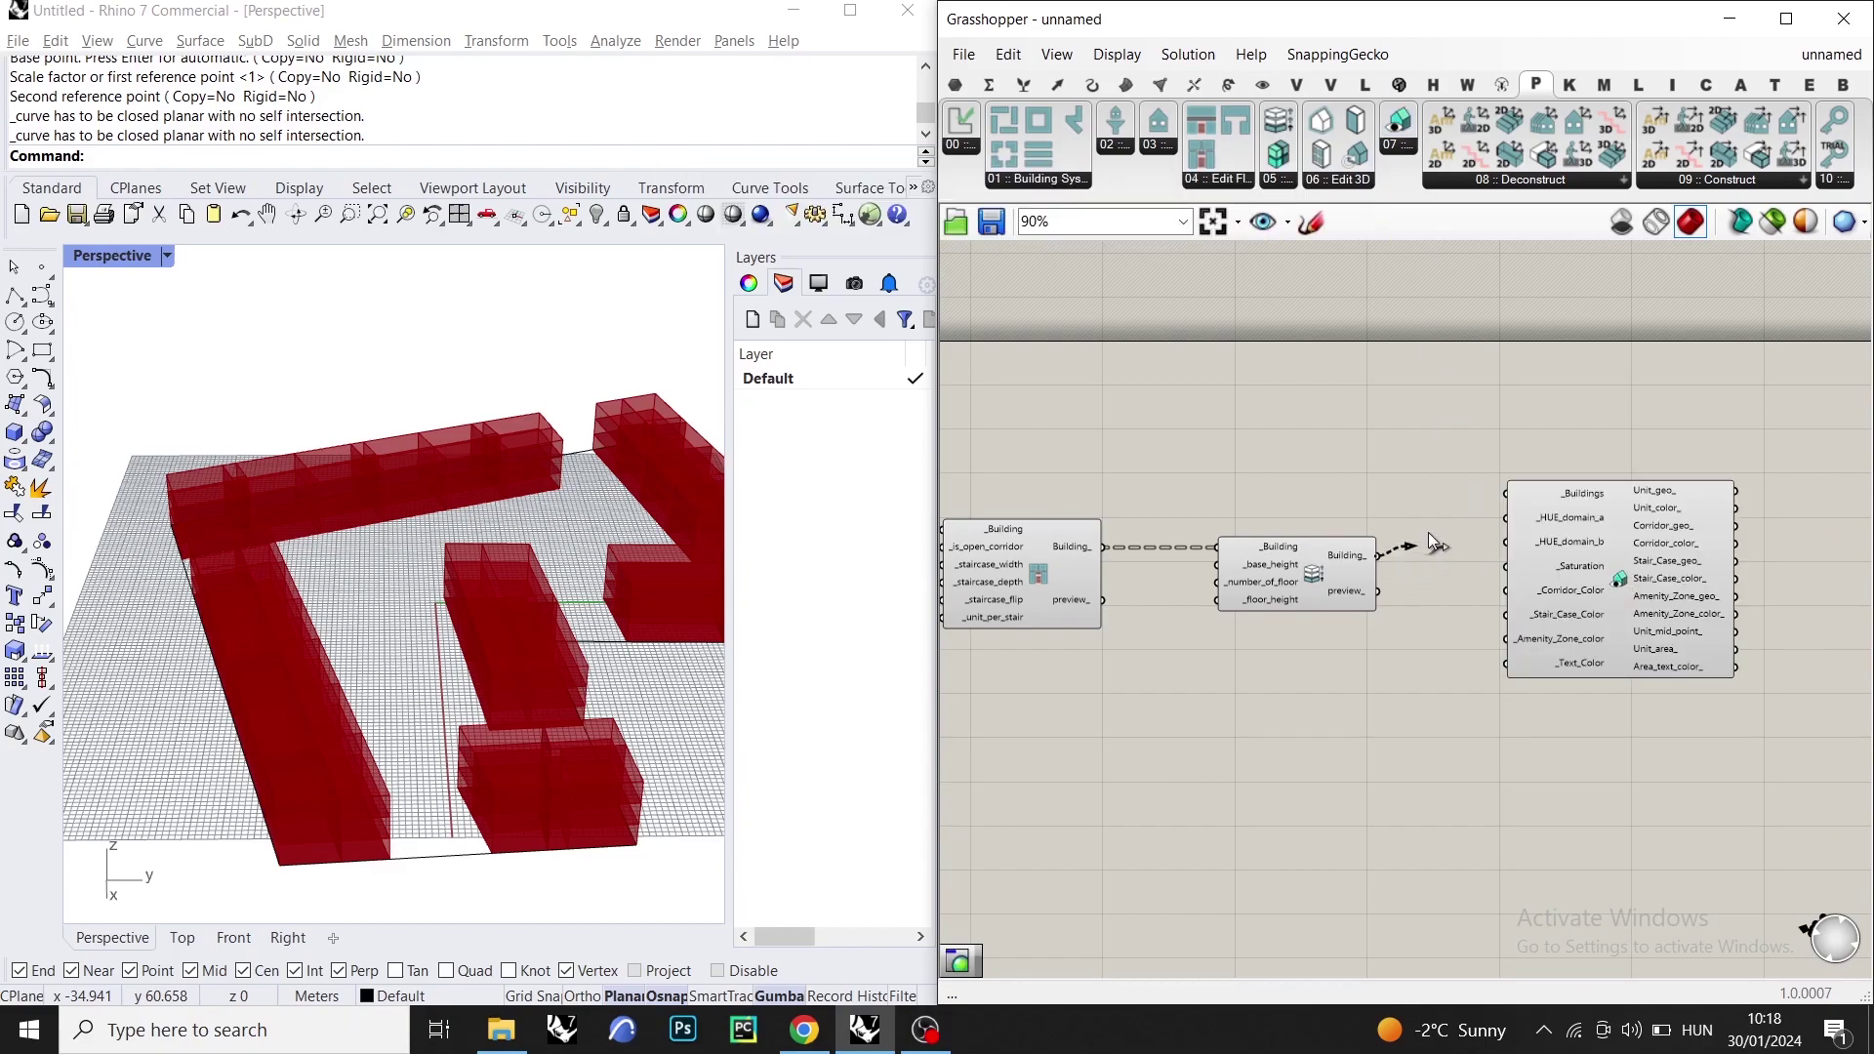
{"action": "left_click_drag", "start_coordinate": [1504, 505], "coordinate": [1506, 494]}
- Flatten the _Buildings input of the Visualize Building component
{"action": "scroll", "coordinate": [1609, 611], "scroll_direction": "down", "scroll_amount": 4}
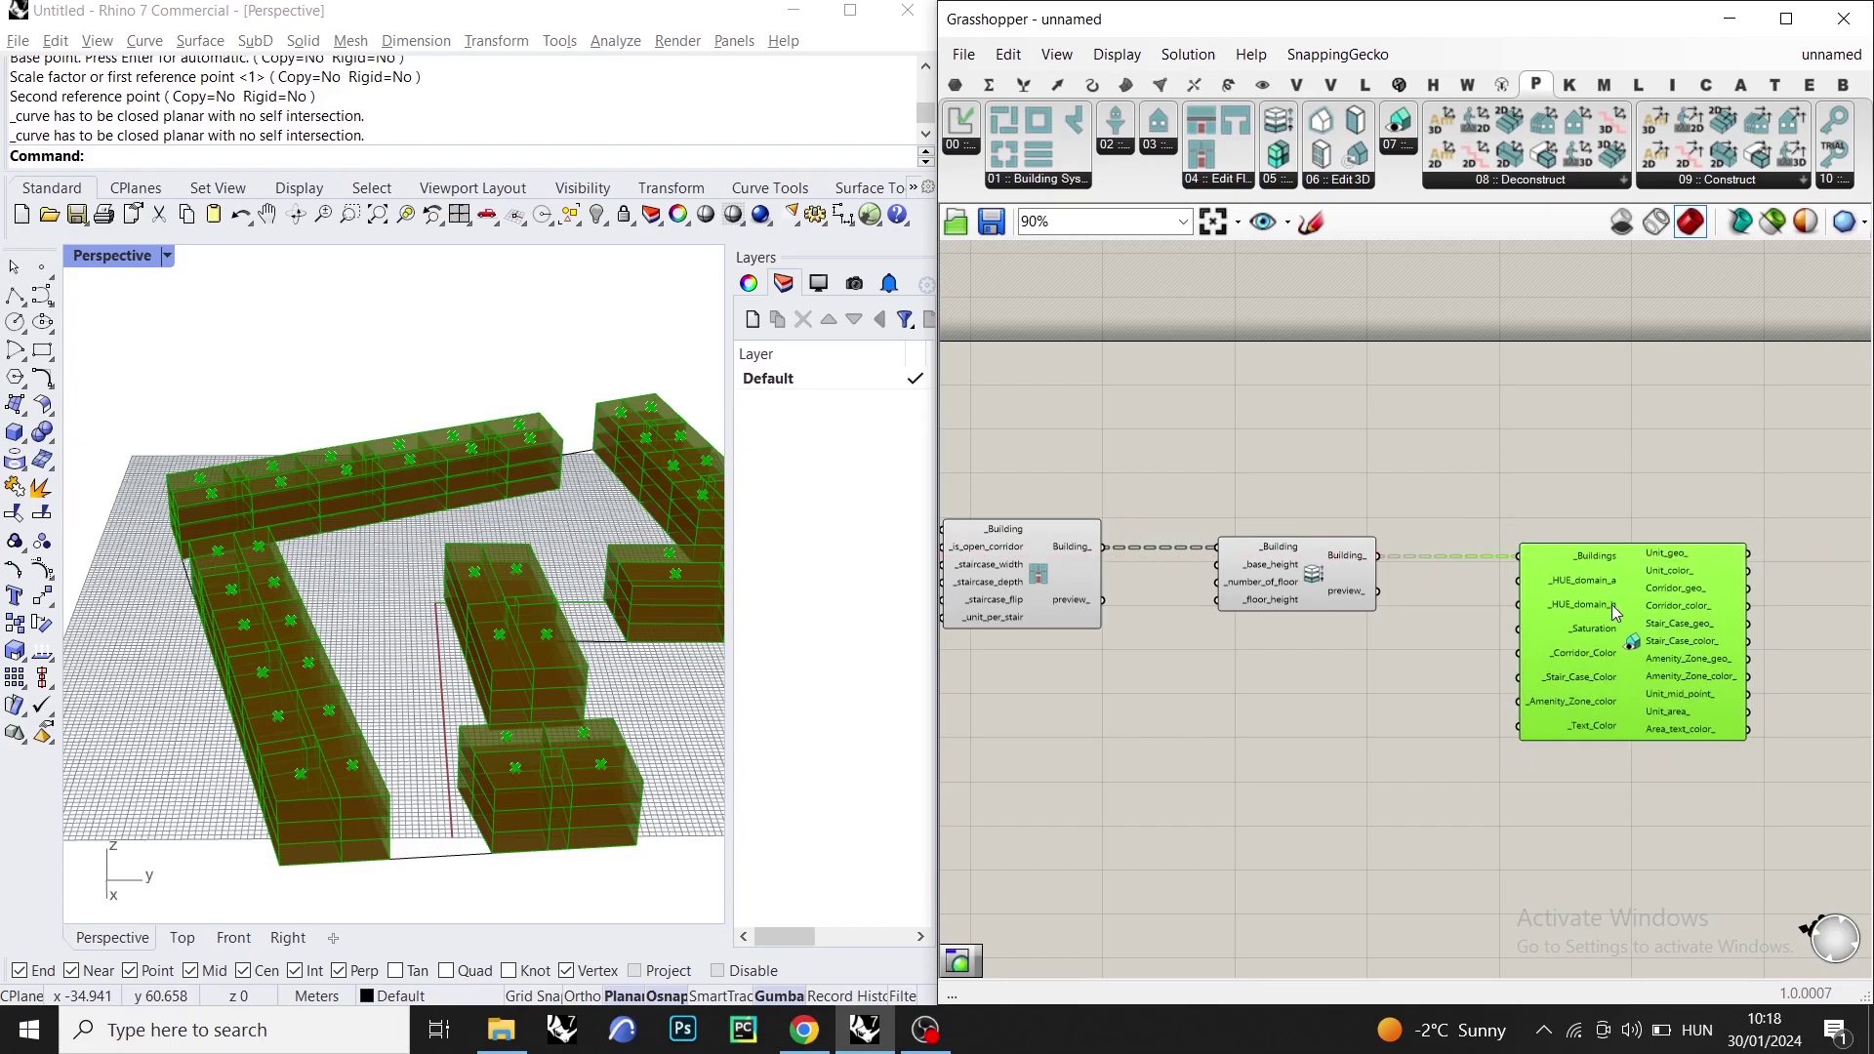
{"action": "scroll", "coordinate": [1613, 605], "scroll_direction": "up", "scroll_amount": 3}
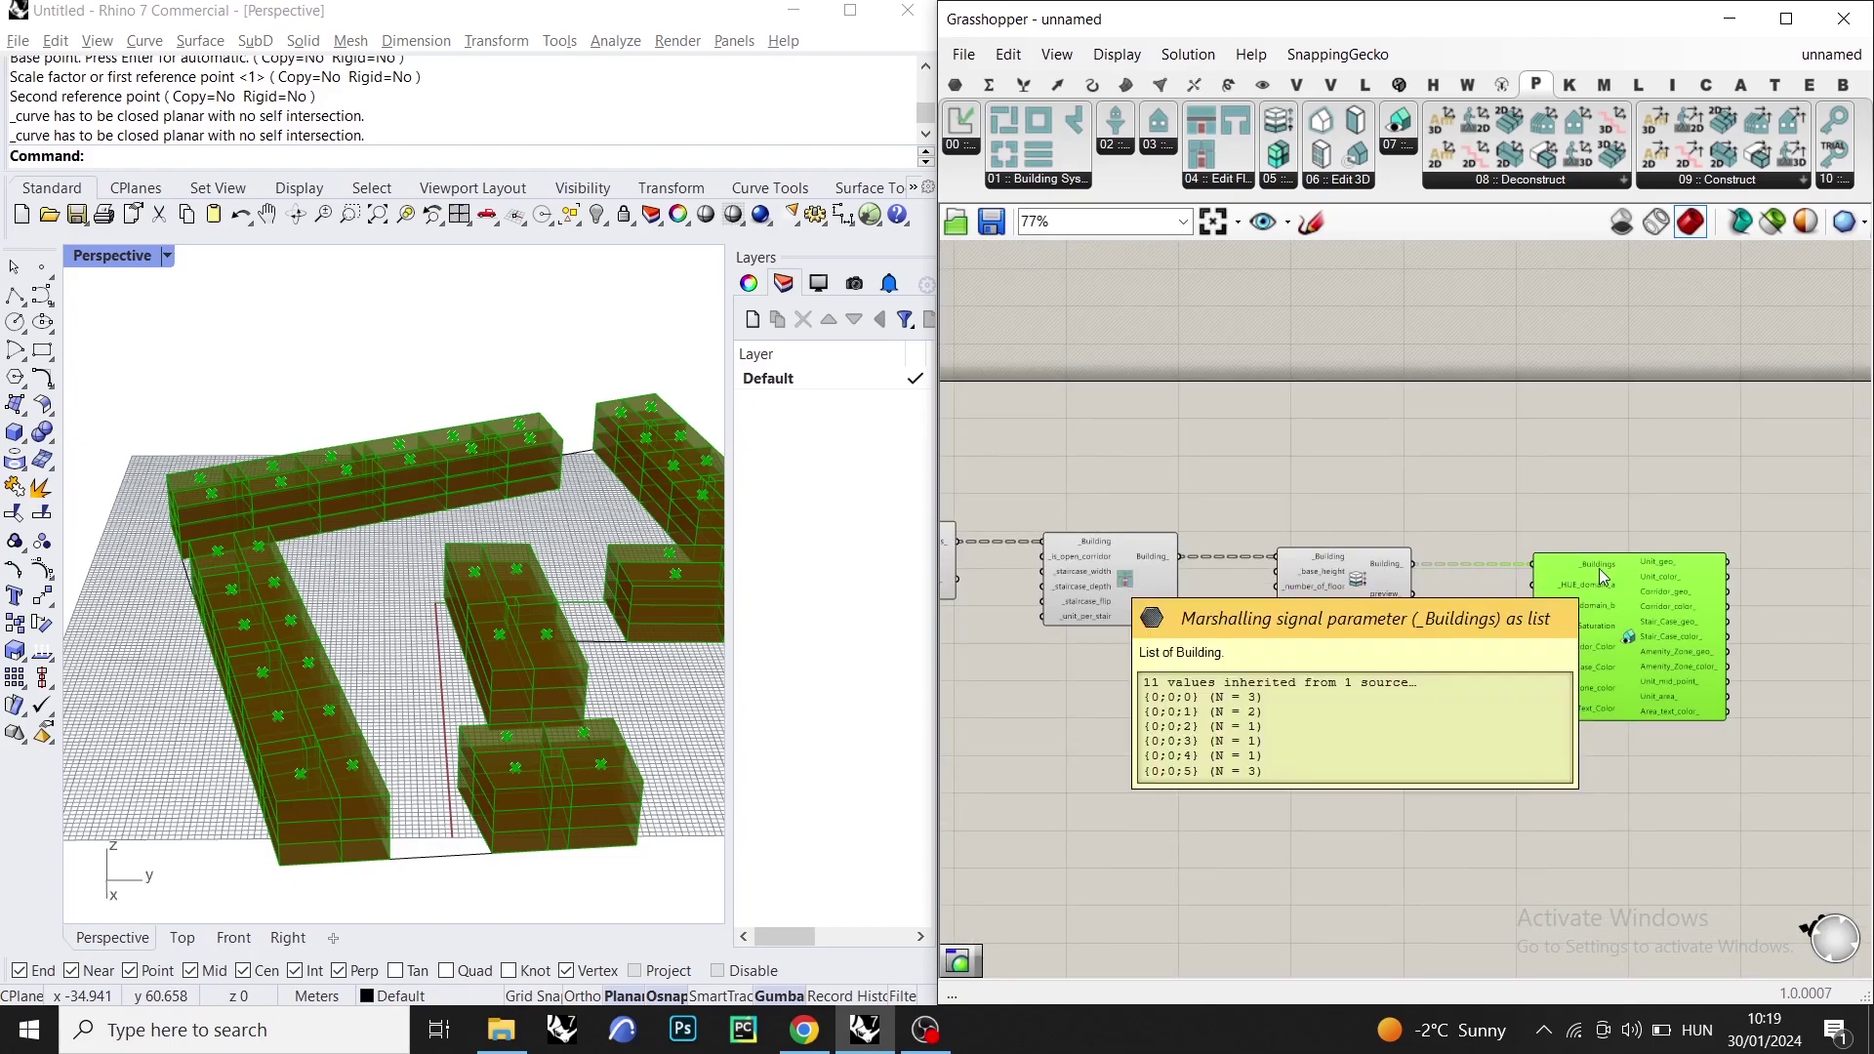
{"action": "scroll", "coordinate": [1599, 569], "scroll_direction": "up", "scroll_amount": 2}
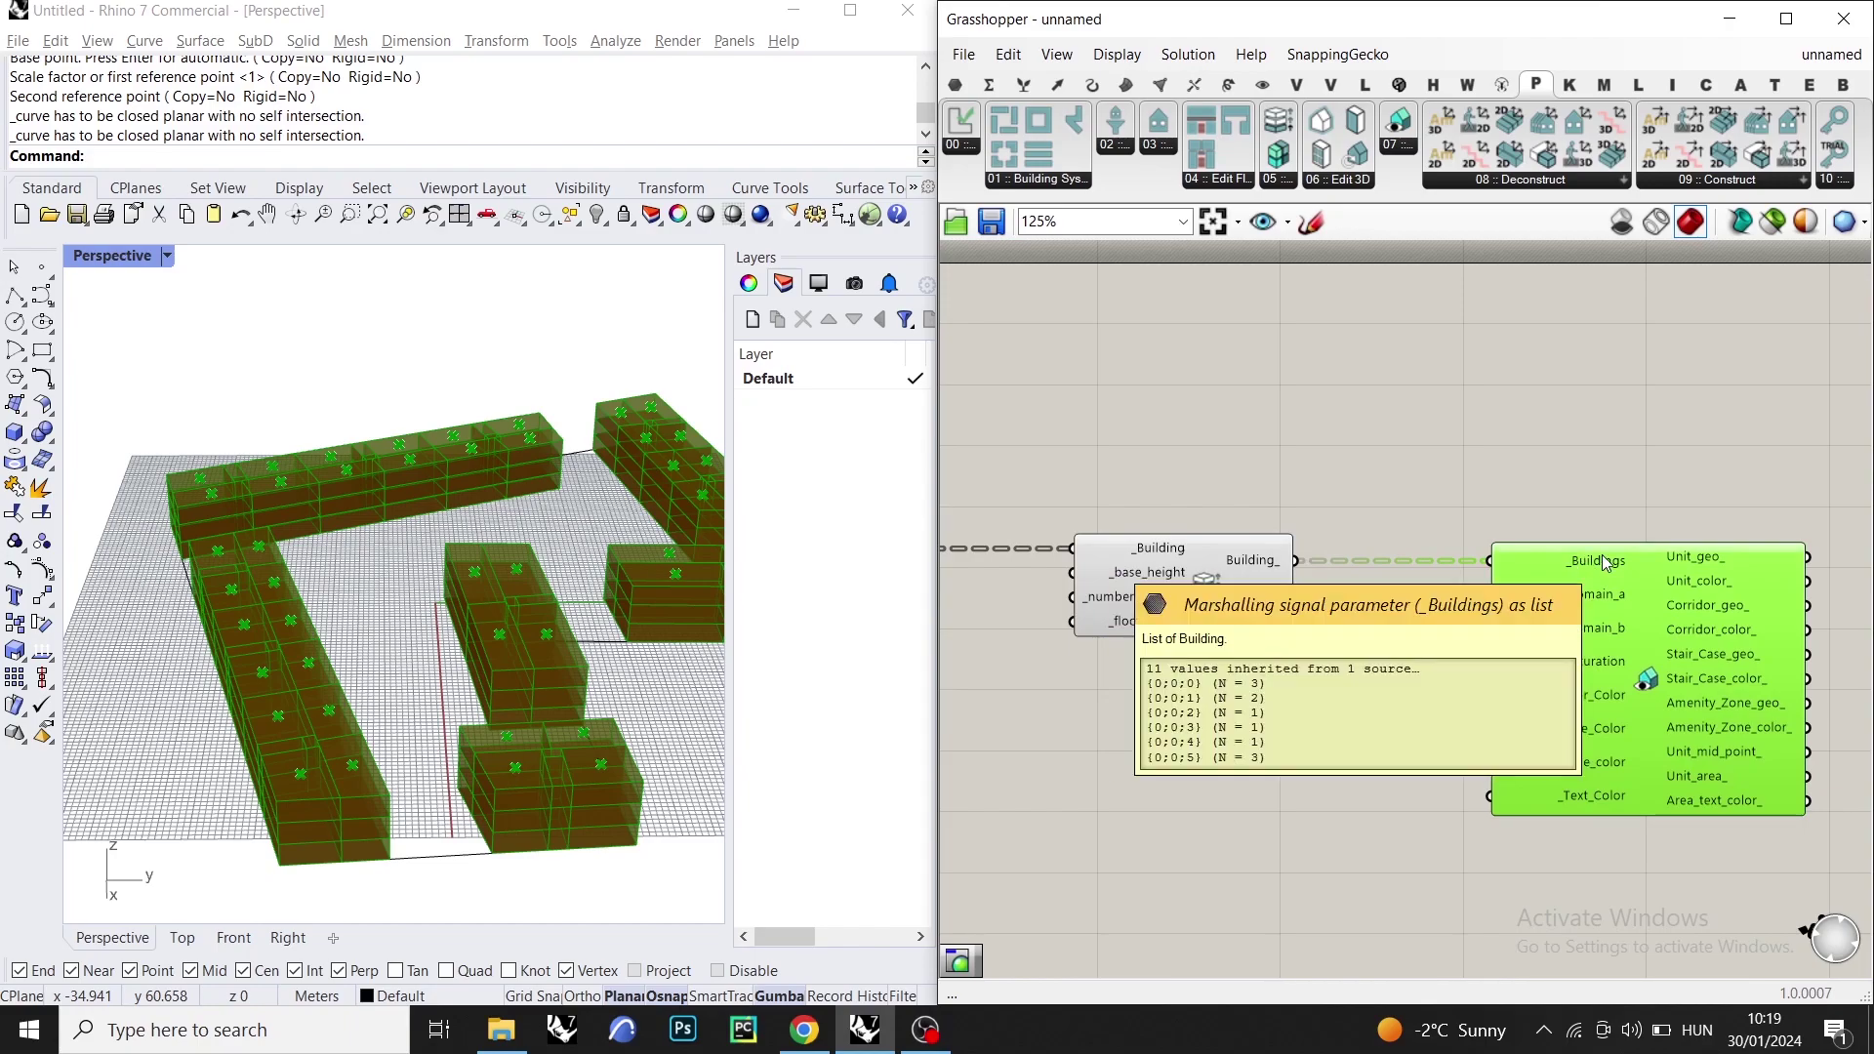
{"action": "right_click", "coordinate": [1606, 563]}
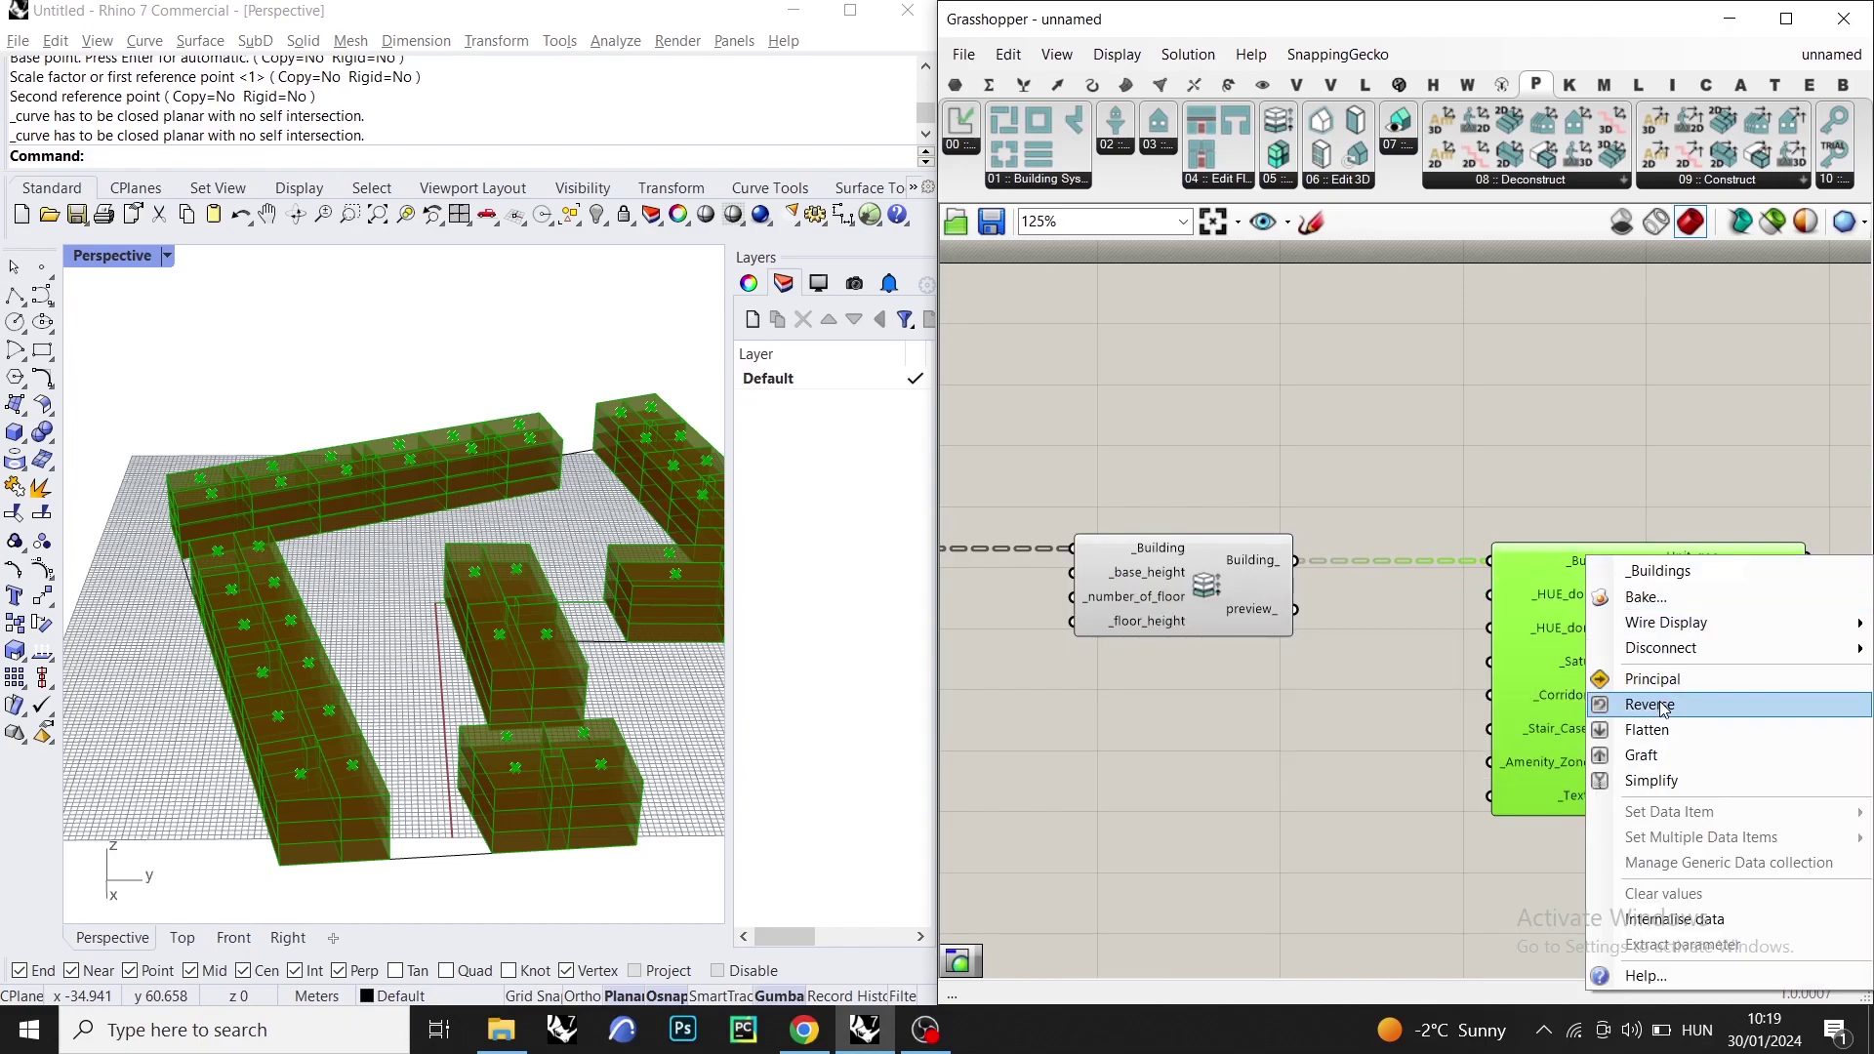
{"action": "left_click", "coordinate": [1552, 730]}
- Select every component in the definition and turn off their geometry preview
{"action": "scroll", "coordinate": [1494, 539], "scroll_direction": "down", "scroll_amount": 6}
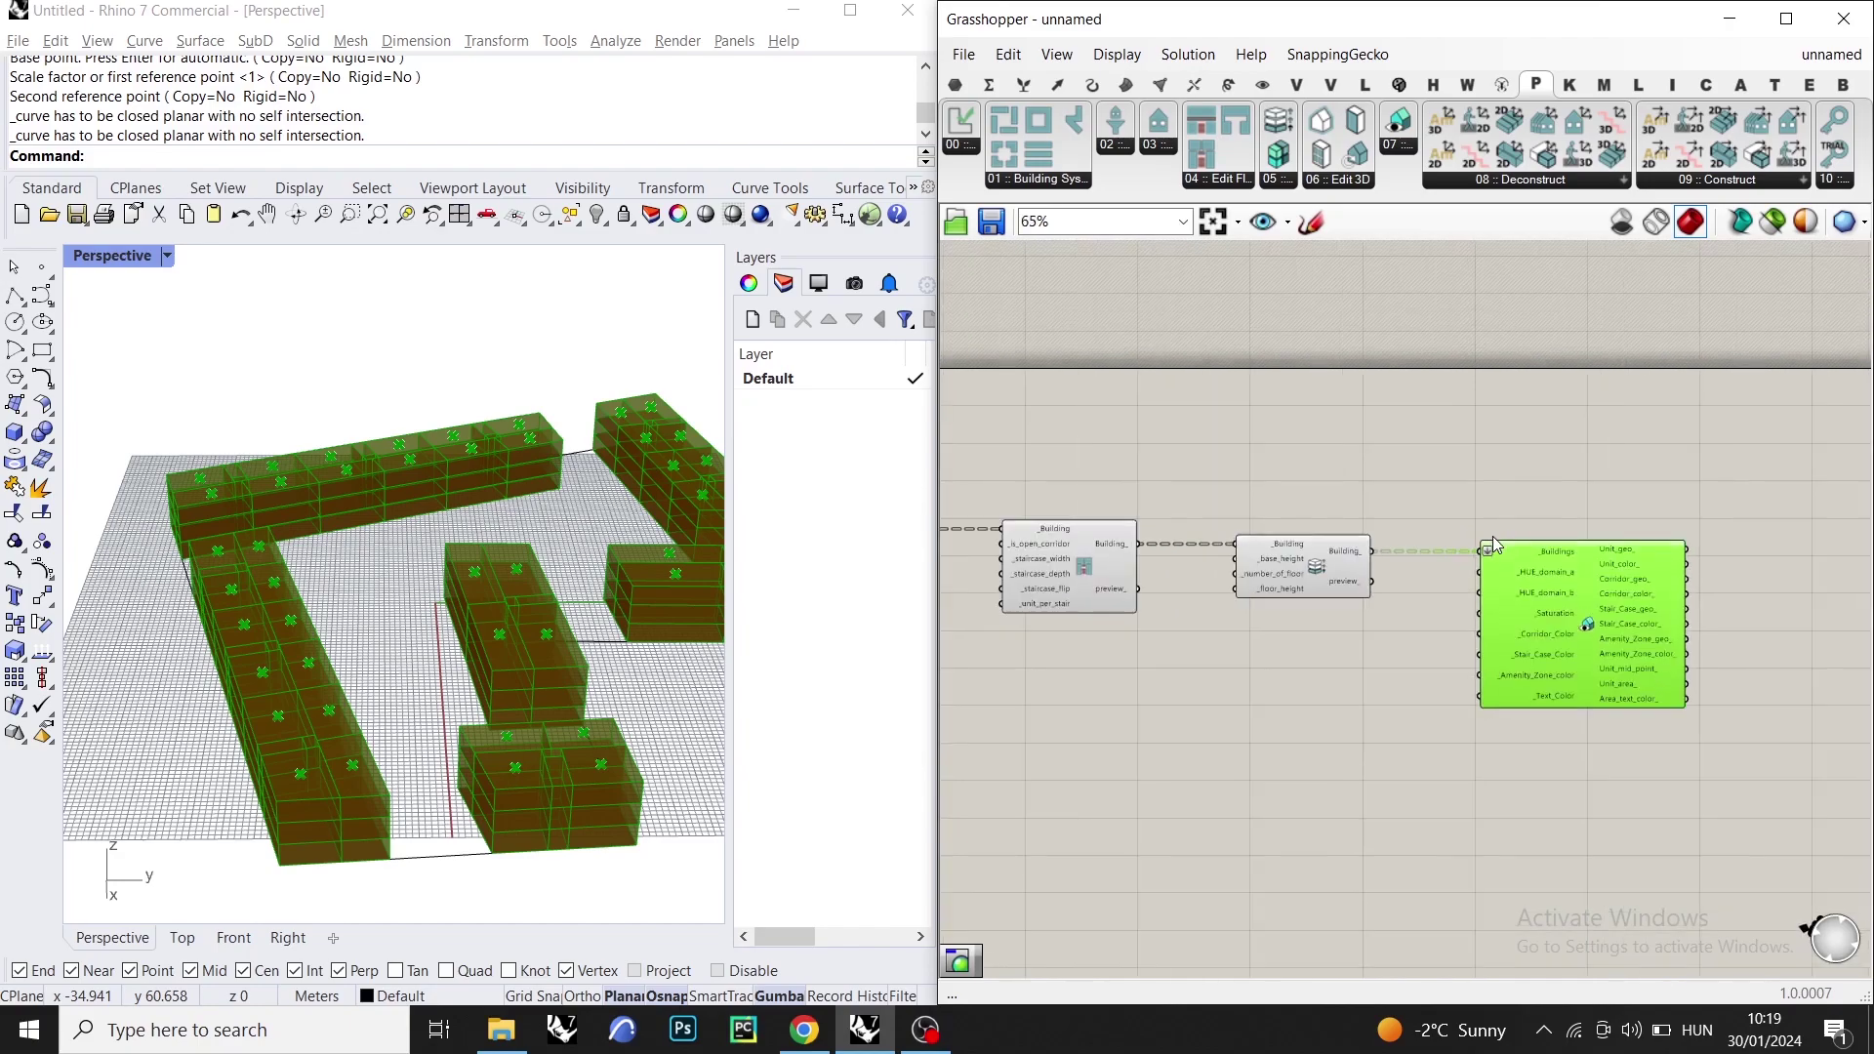
{"action": "left_click_drag", "start_coordinate": [1520, 481], "coordinate": [1026, 635]}
{"action": "middle_click", "coordinate": [1069, 659]}
{"action": "left_click", "coordinate": [1156, 594]}
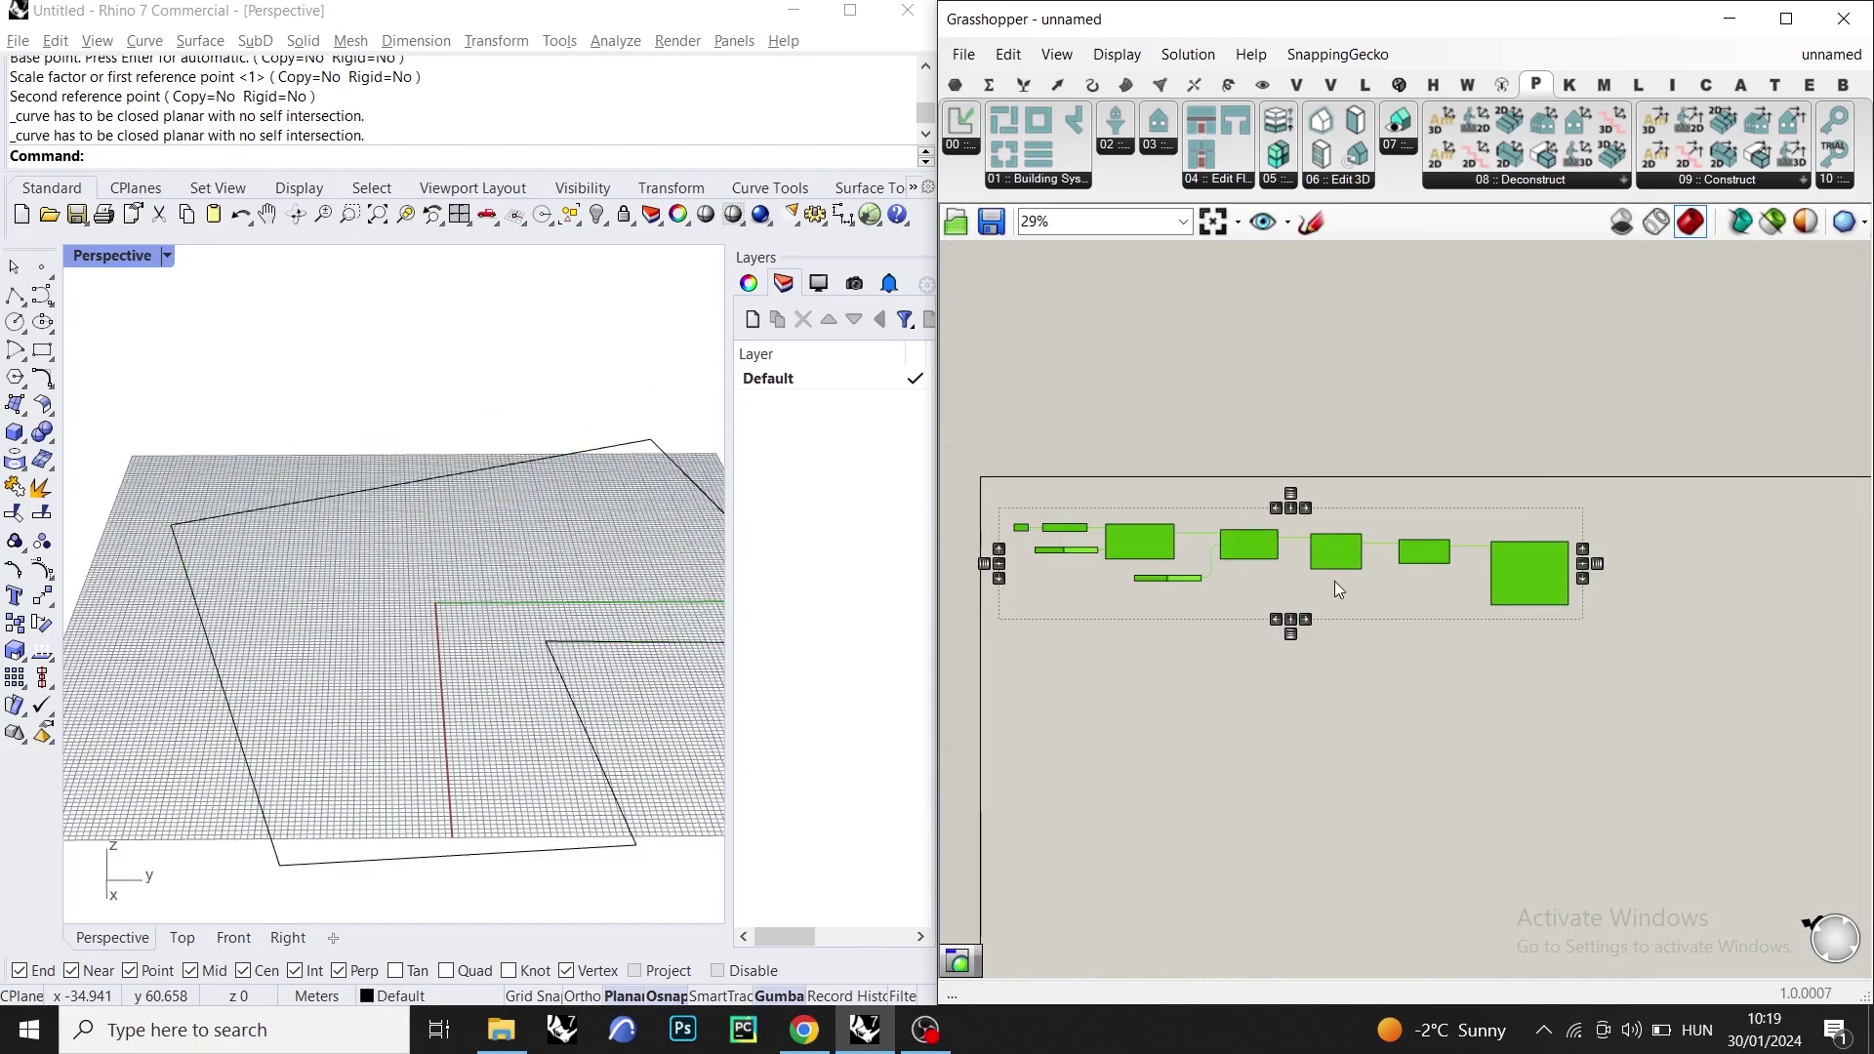
{"action": "scroll", "coordinate": [1574, 594], "scroll_direction": "up", "scroll_amount": 6}
{"action": "left_click", "coordinate": [1510, 347]}
- Add a Custom Preview component, make three copies of it, and stack them beside Visualize Building
{"action": "left_click", "coordinate": [1269, 88]}
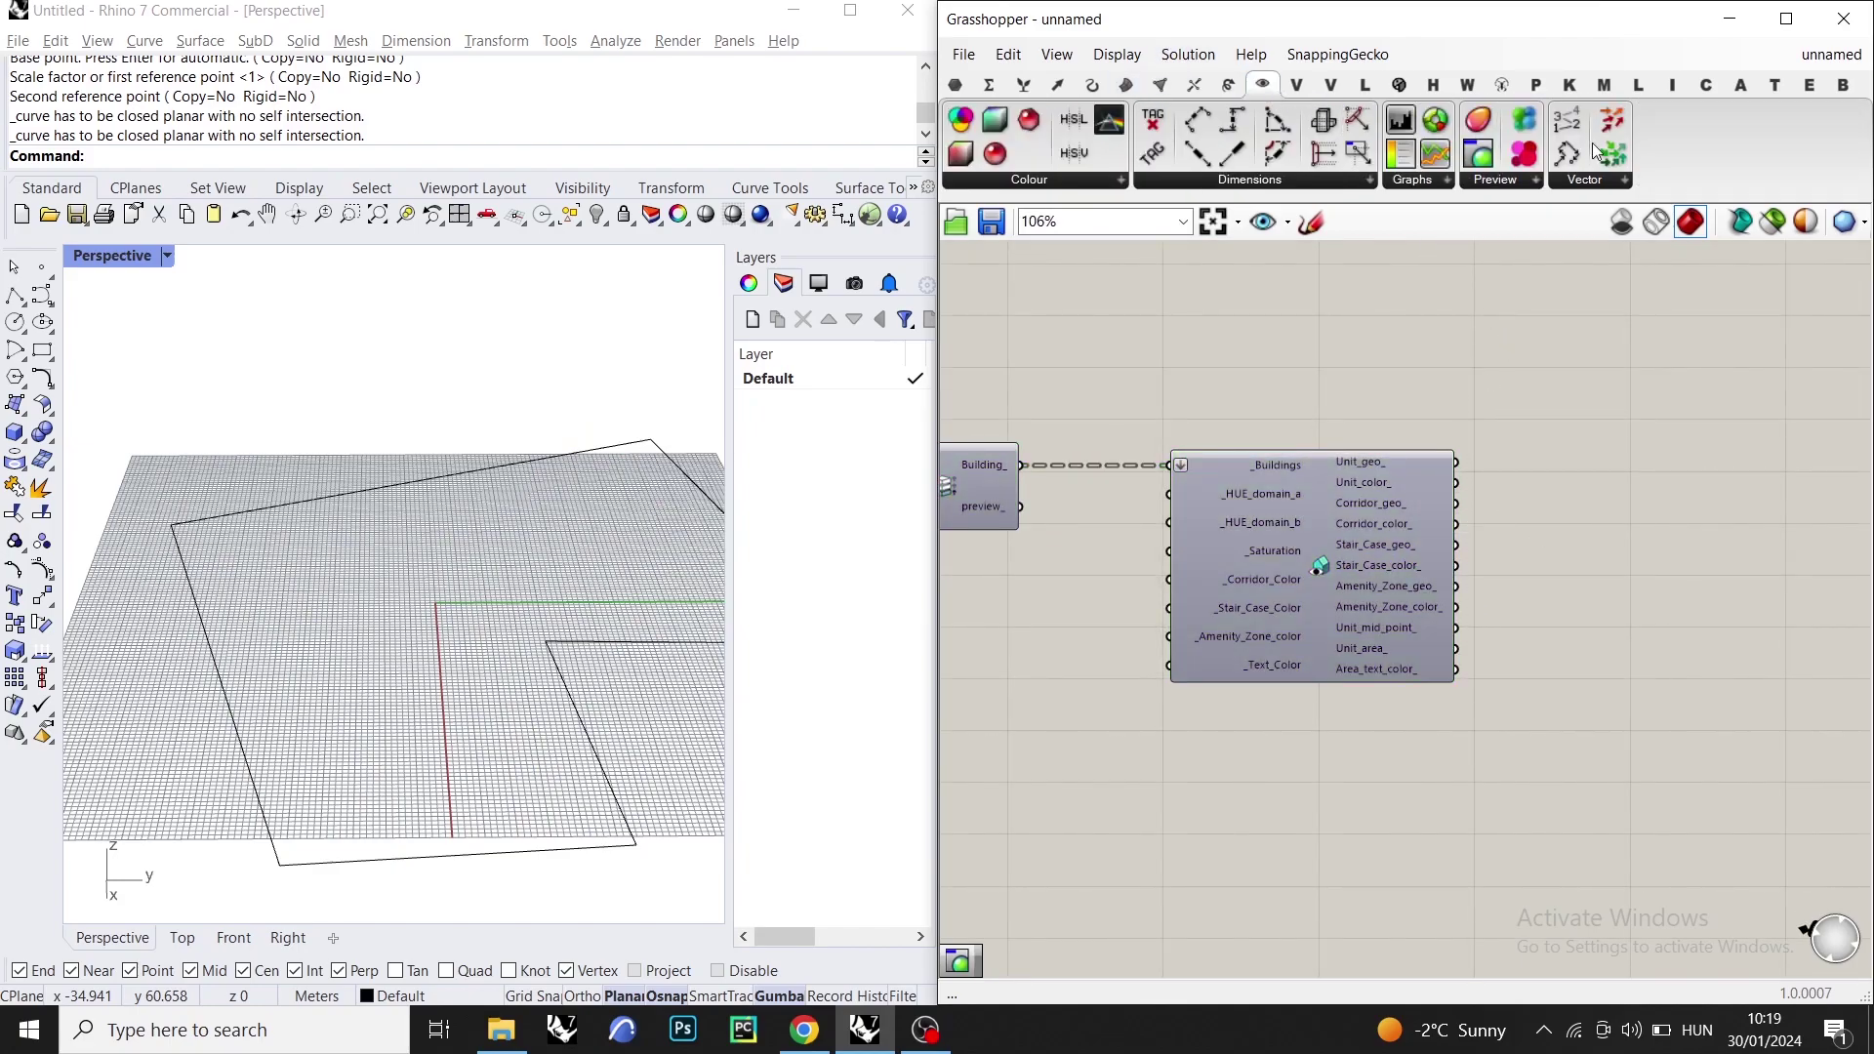
{"action": "left_click_drag", "start_coordinate": [1554, 484], "coordinate": [1555, 477]}
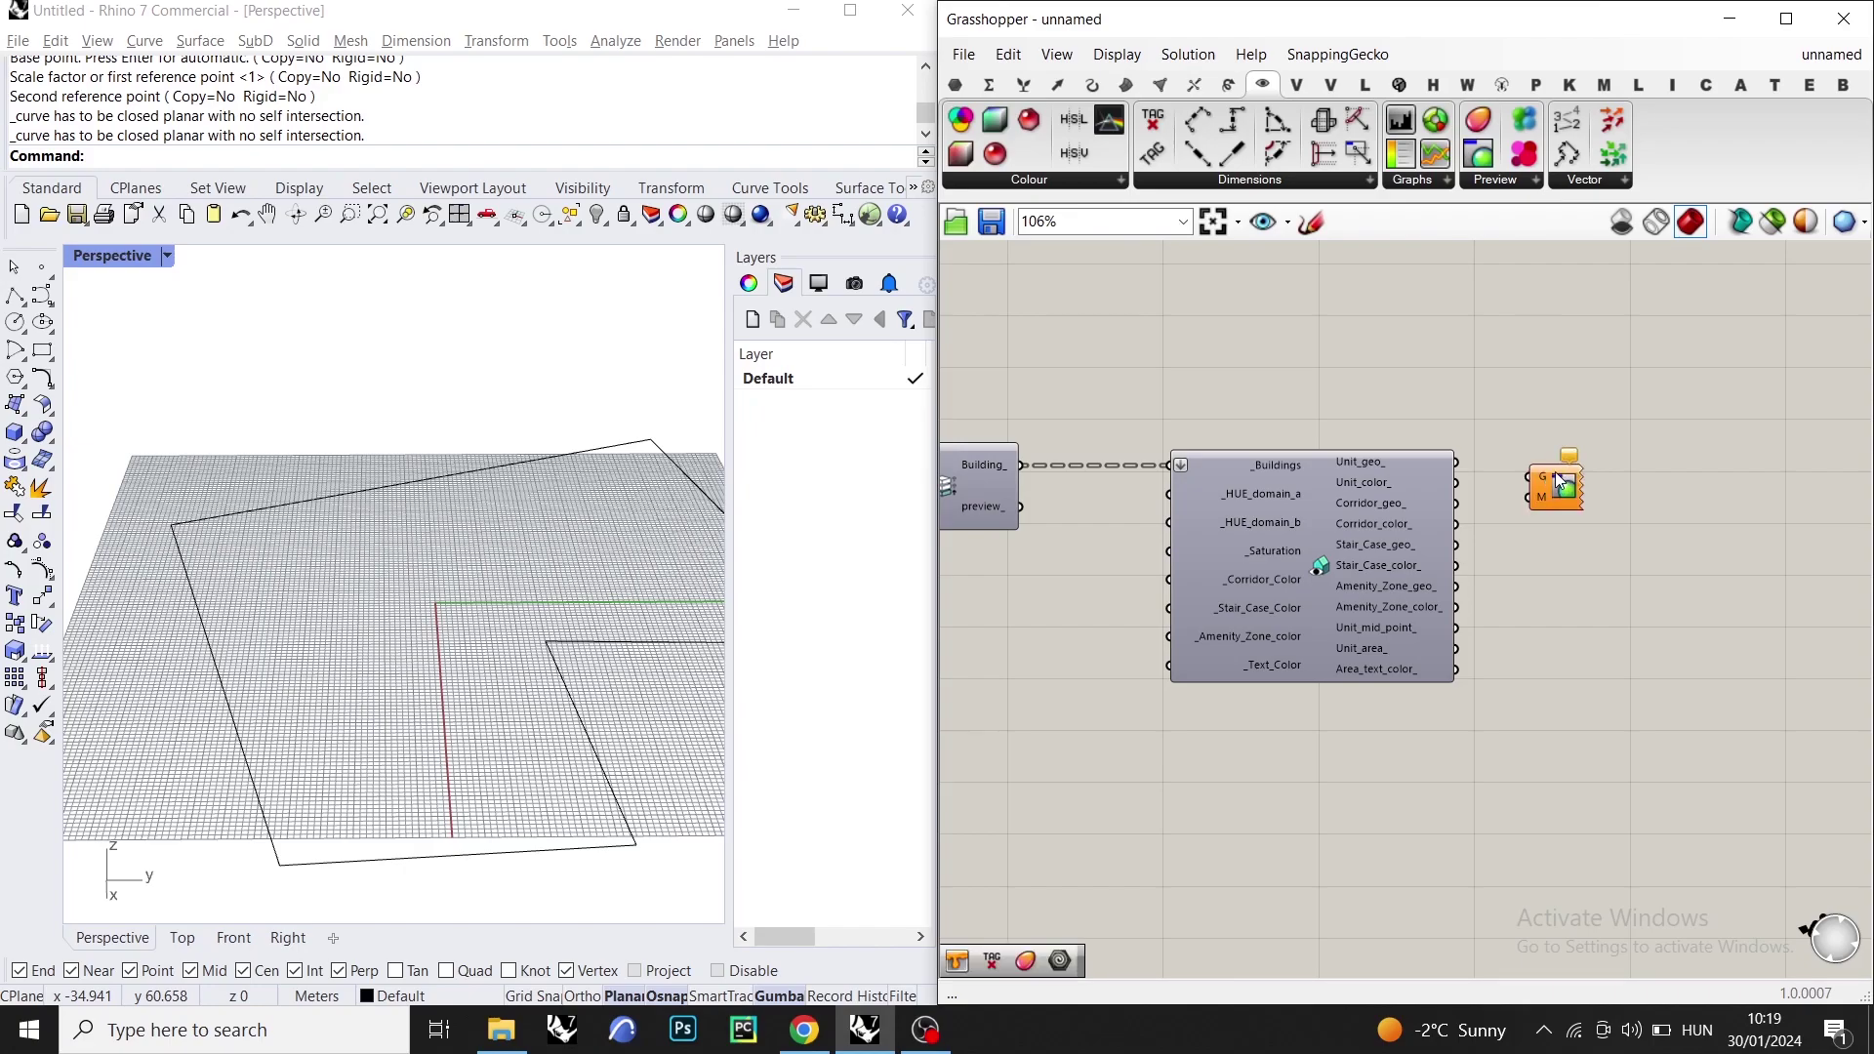
{"action": "key", "text": "ctrl+c"}
{"action": "key", "text": "ctrl+v"}
{"action": "key", "text": "ctrl+v"}
{"action": "key", "text": "ctrl+v"}
{"action": "left_click_drag", "start_coordinate": [1568, 527], "coordinate": [1553, 611]}
{"action": "left_click_drag", "start_coordinate": [1574, 510], "coordinate": [1550, 354]}
- Connect the unit, corridor, staircase and amenity zone geometry and color outputs to the G and M inputs of the four Custom Previews
{"action": "scroll", "coordinate": [1550, 506], "scroll_direction": "up", "scroll_amount": 3}
{"action": "left_click_drag", "start_coordinate": [1374, 423], "coordinate": [1373, 701]}
{"action": "left_click", "coordinate": [1410, 496]}
{"action": "left_click", "coordinate": [1520, 777]}
{"action": "scroll", "coordinate": [1337, 599], "scroll_direction": "down", "scroll_amount": 3}
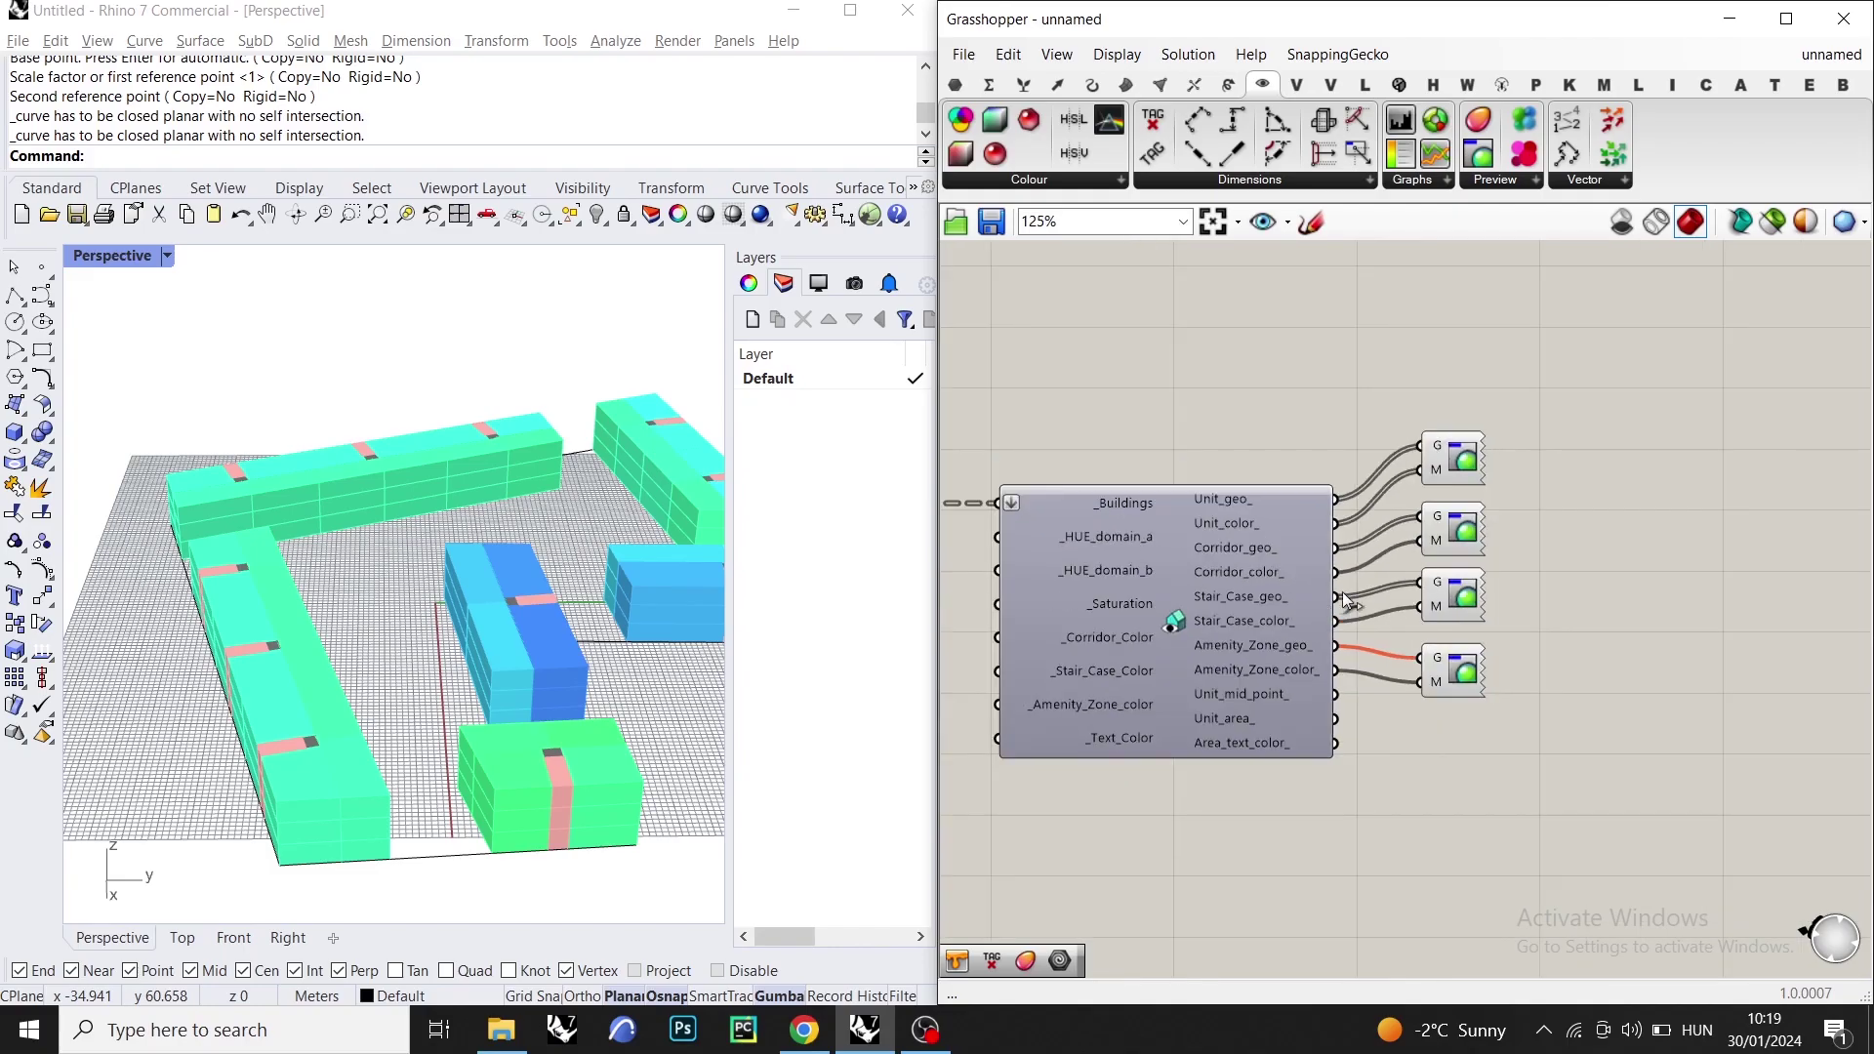
- Examine the colored units, corridors and staircases of the 3D buildings from several angles
{"action": "right_click_drag", "start_coordinate": [322, 547], "coordinate": [566, 584]}
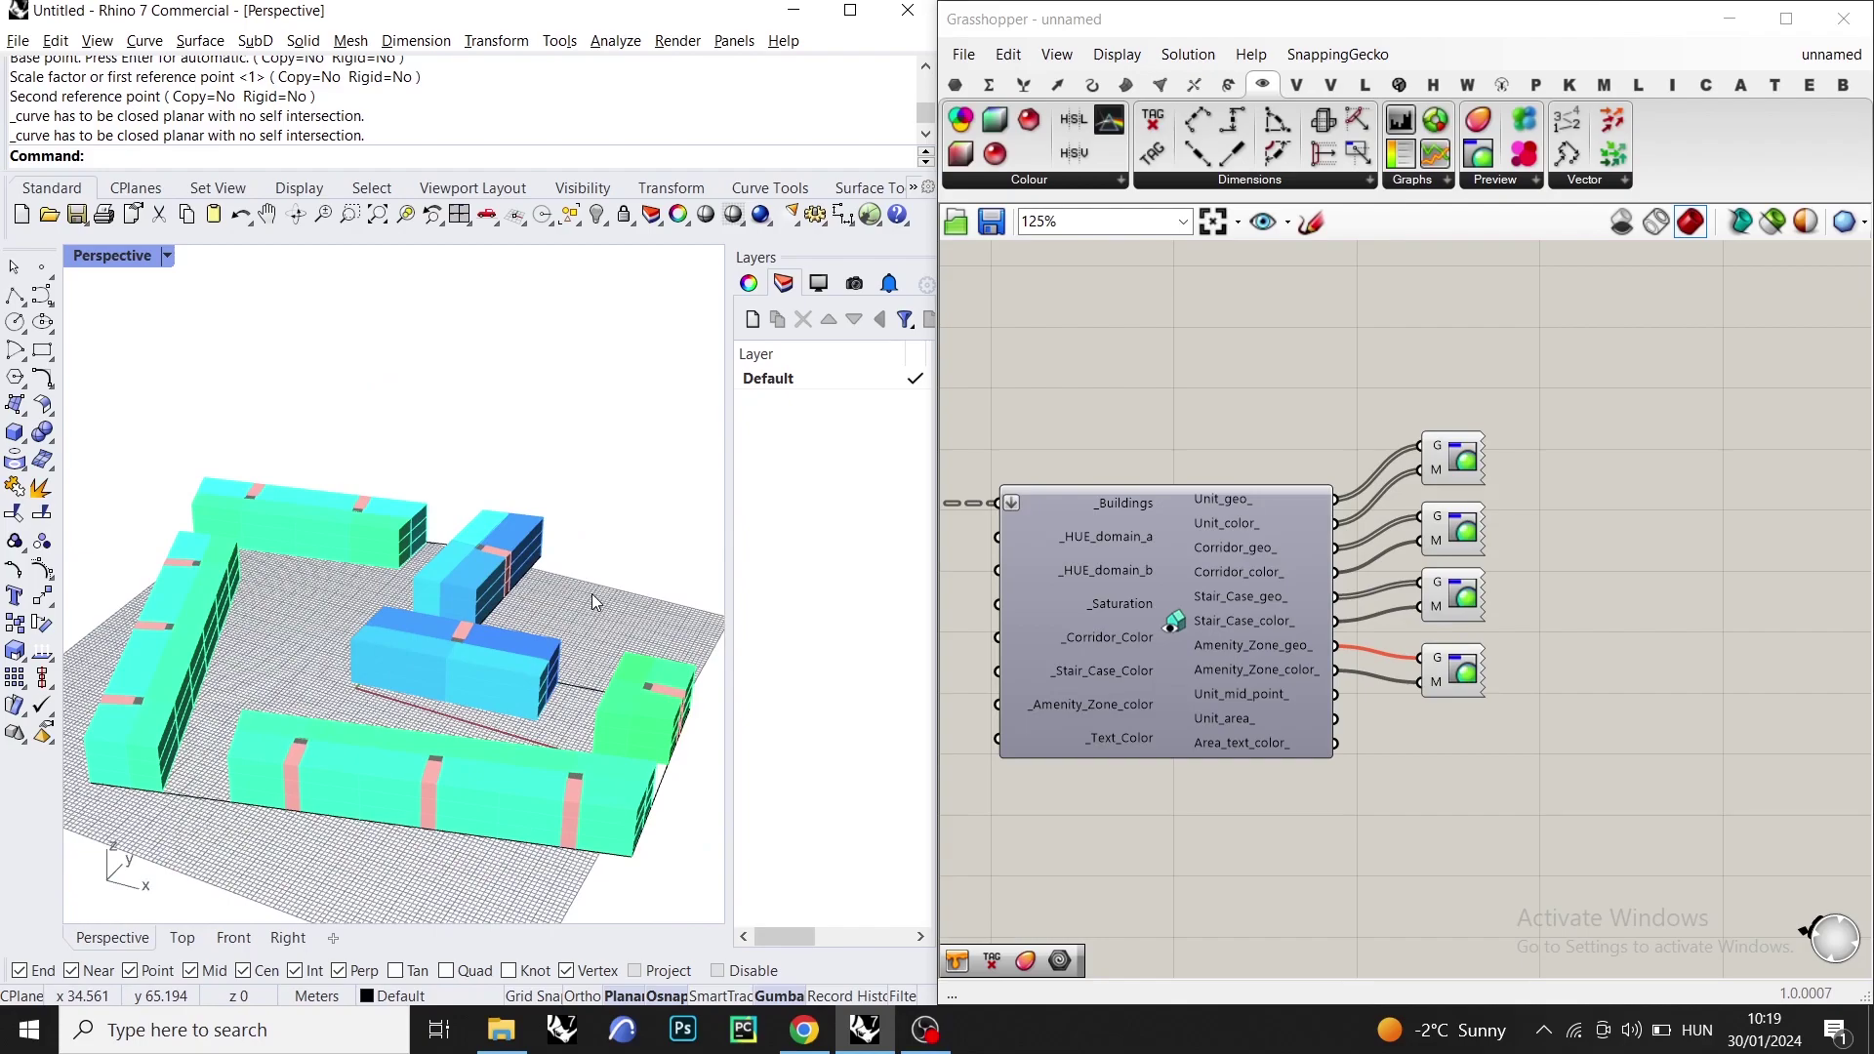
{"action": "scroll", "coordinate": [566, 607], "scroll_direction": "up", "scroll_amount": 3}
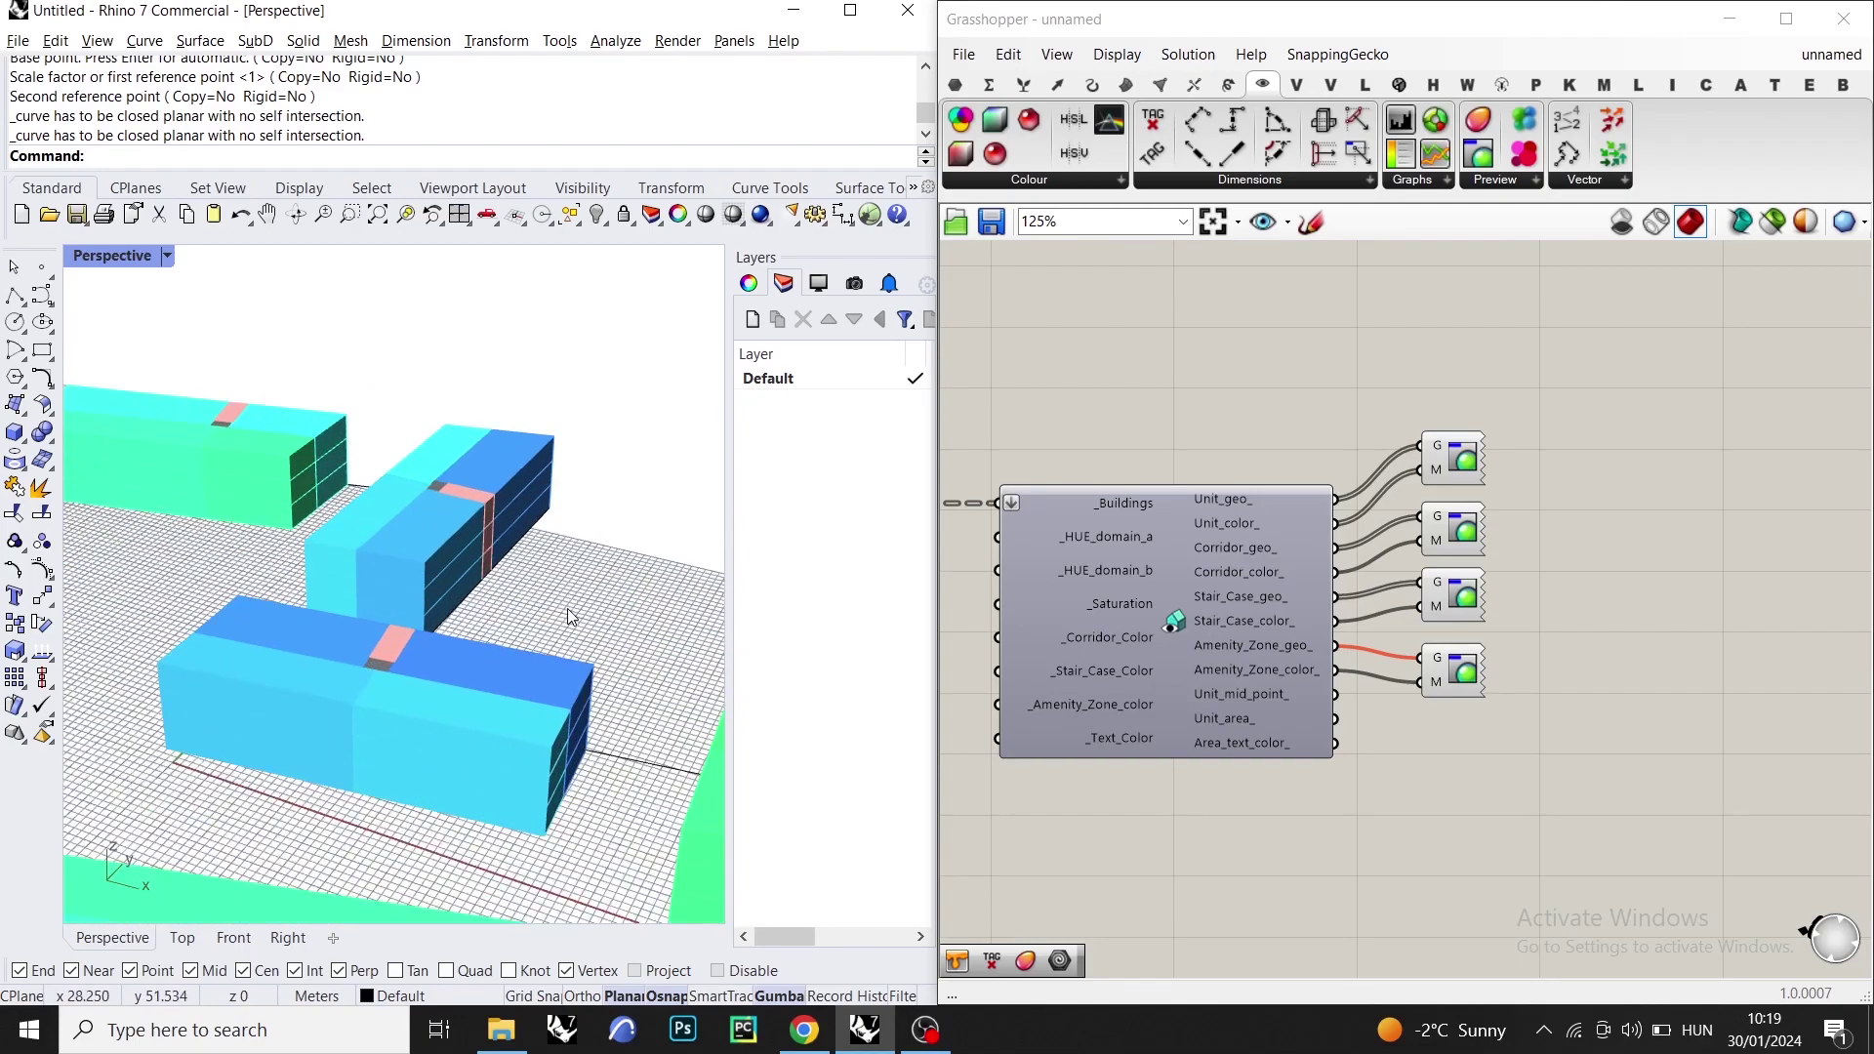
{"action": "scroll", "coordinate": [566, 607], "scroll_direction": "down", "scroll_amount": 4}
{"action": "mouse_move", "coordinate": [566, 607]}
{"action": "right_mouse_down"}
{"action": "mouse_move", "coordinate": [488, 665]}
{"action": "mouse_move", "coordinate": [435, 543]}
{"action": "mouse_move", "coordinate": [522, 622]}
{"action": "mouse_move", "coordinate": [567, 586]}
{"action": "mouse_move", "coordinate": [585, 596]}
{"action": "right_mouse_up"}
{"action": "scroll", "coordinate": [522, 603], "scroll_direction": "up", "scroll_amount": 3}
{"action": "scroll", "coordinate": [611, 614], "scroll_direction": "down", "scroll_amount": 5}
- Add a Text Tag and connect Unit_mid_point_, Unit_area_ and Area_text_color_ to its L, T and C inputs
{"action": "right_click_drag", "start_coordinate": [1113, 578], "coordinate": [1277, 554]}
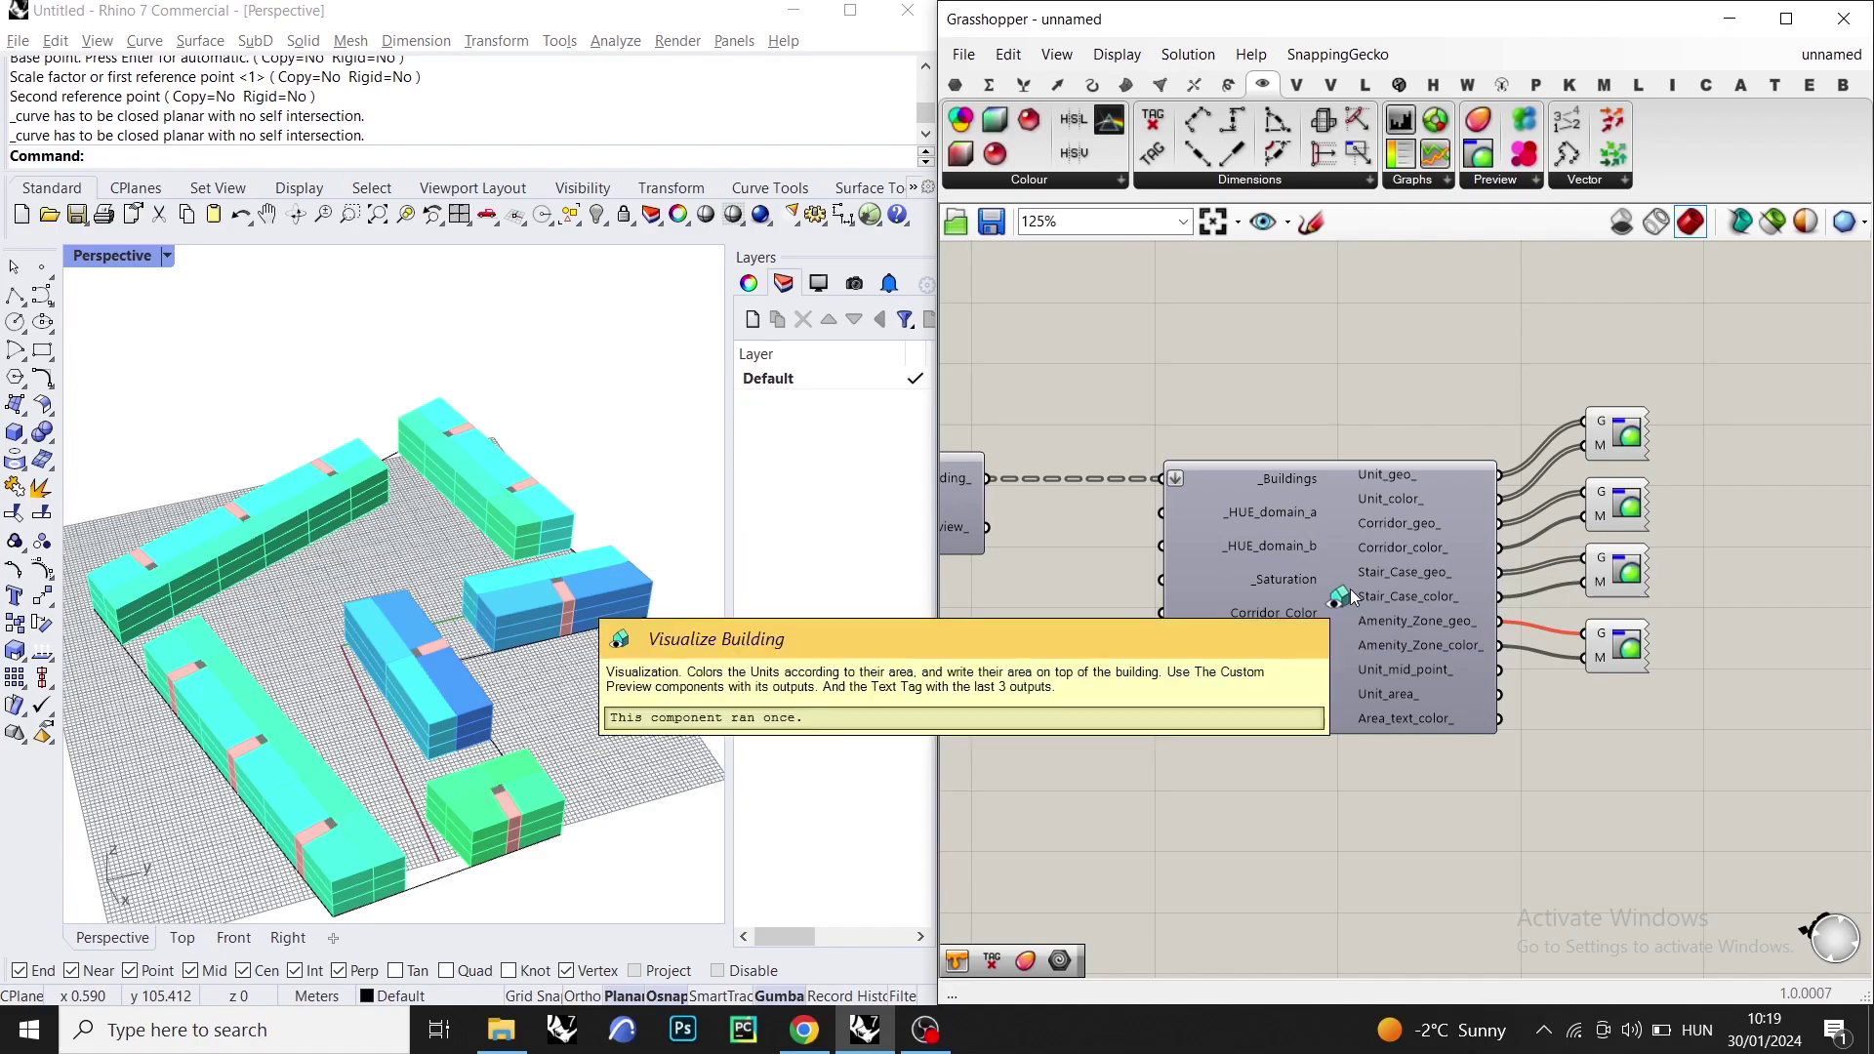
{"action": "scroll", "coordinate": [1352, 597], "scroll_direction": "down", "scroll_amount": 2}
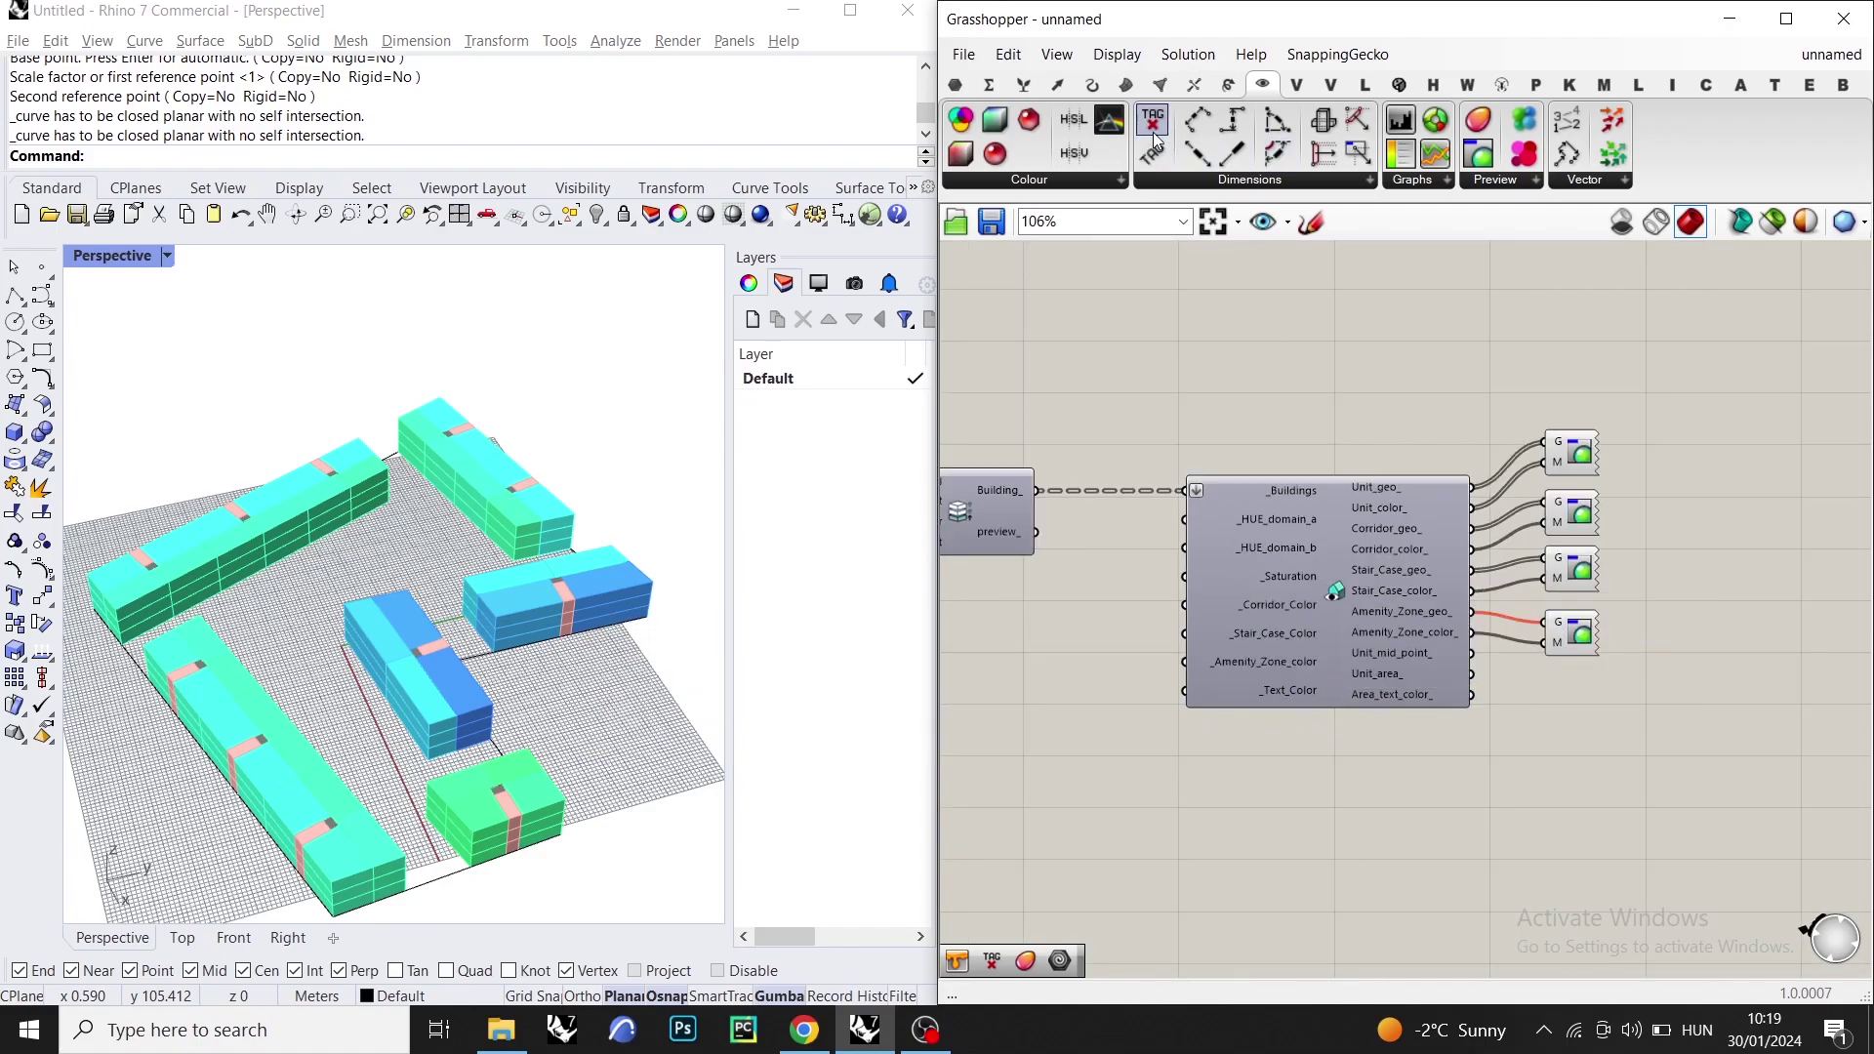
{"action": "left_click_drag", "start_coordinate": [1156, 132], "coordinate": [1548, 707]}
{"action": "scroll", "coordinate": [1549, 707], "scroll_direction": "up", "scroll_amount": 4}
{"action": "left_click_drag", "start_coordinate": [1424, 619], "coordinate": [1519, 741]}
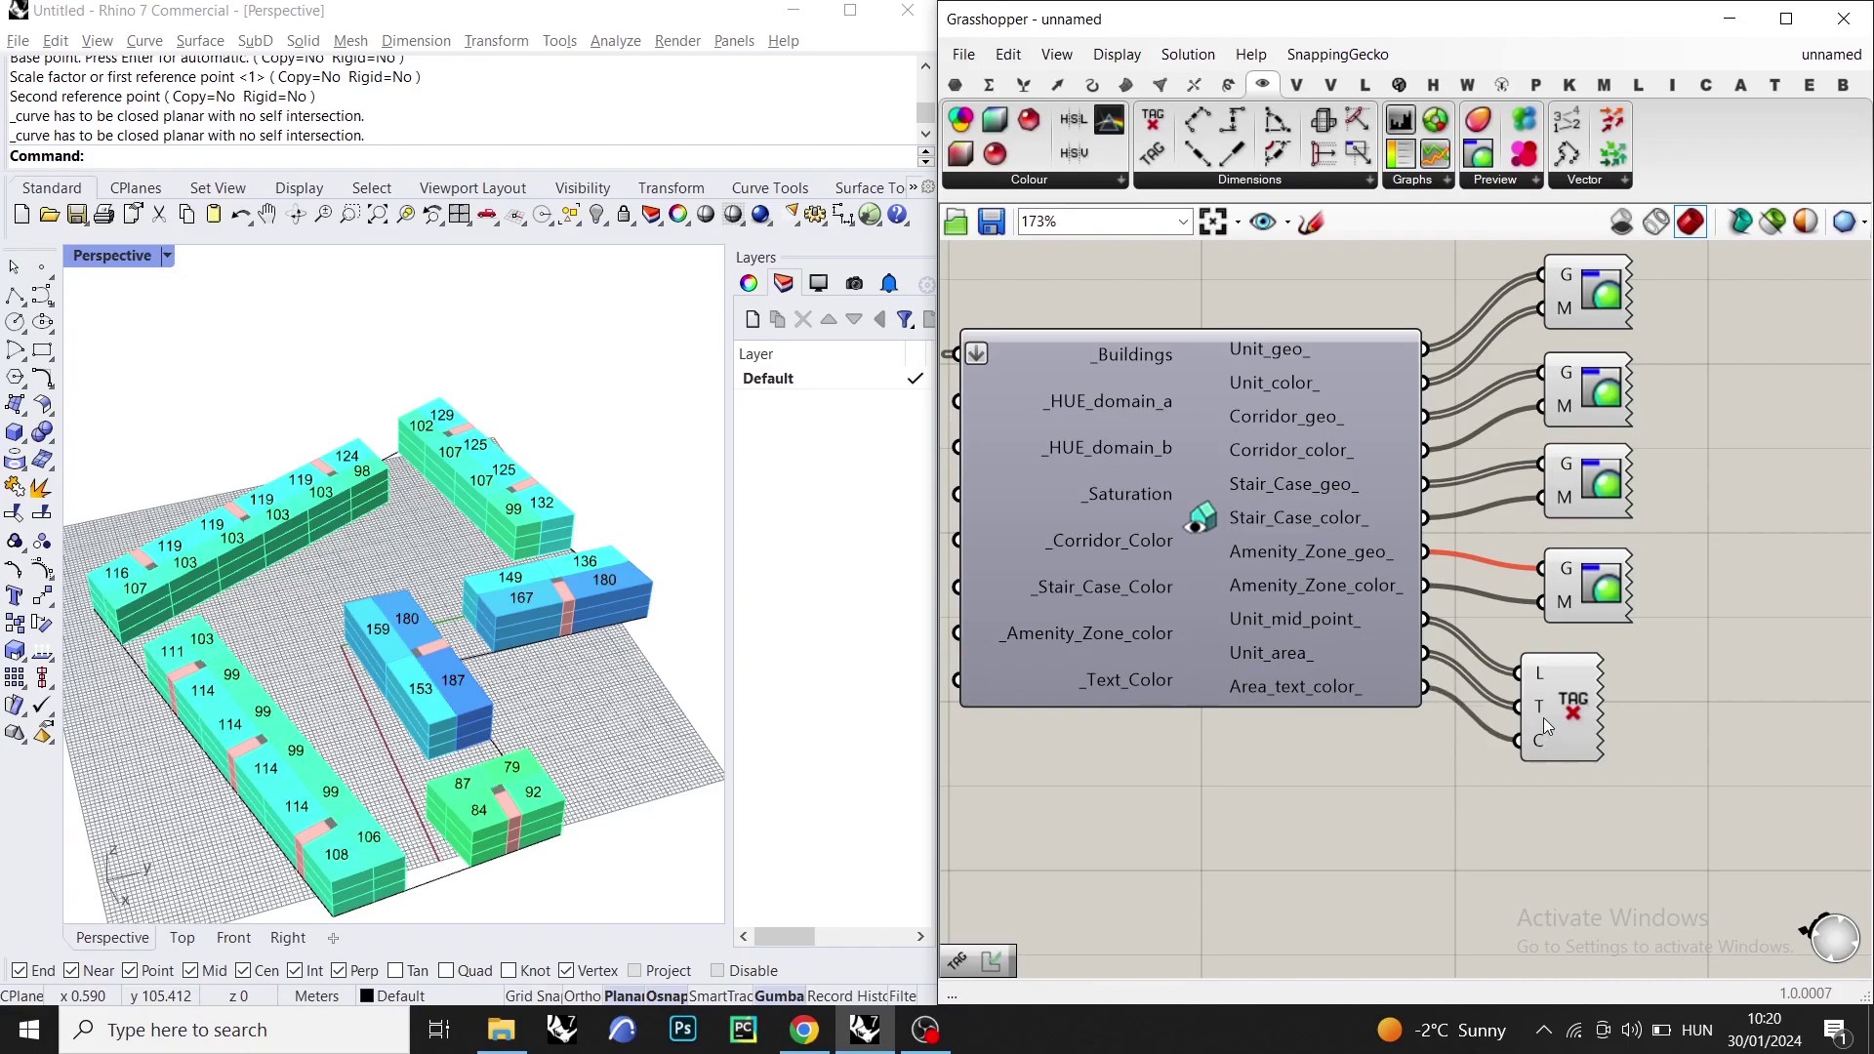
{"action": "left_click", "coordinate": [332, 605]}
{"action": "mouse_move", "coordinate": [386, 549]}
{"action": "right_mouse_down"}
{"action": "mouse_move", "coordinate": [371, 586]}
{"action": "mouse_move", "coordinate": [390, 533]}
{"action": "right_mouse_up"}
- Try _building_distance values of 16 and 32 on the slider feeding the building complex component
{"action": "right_click_drag", "start_coordinate": [1281, 515], "coordinate": [1521, 590]}
{"action": "scroll", "coordinate": [1328, 512], "scroll_direction": "down", "scroll_amount": 5}
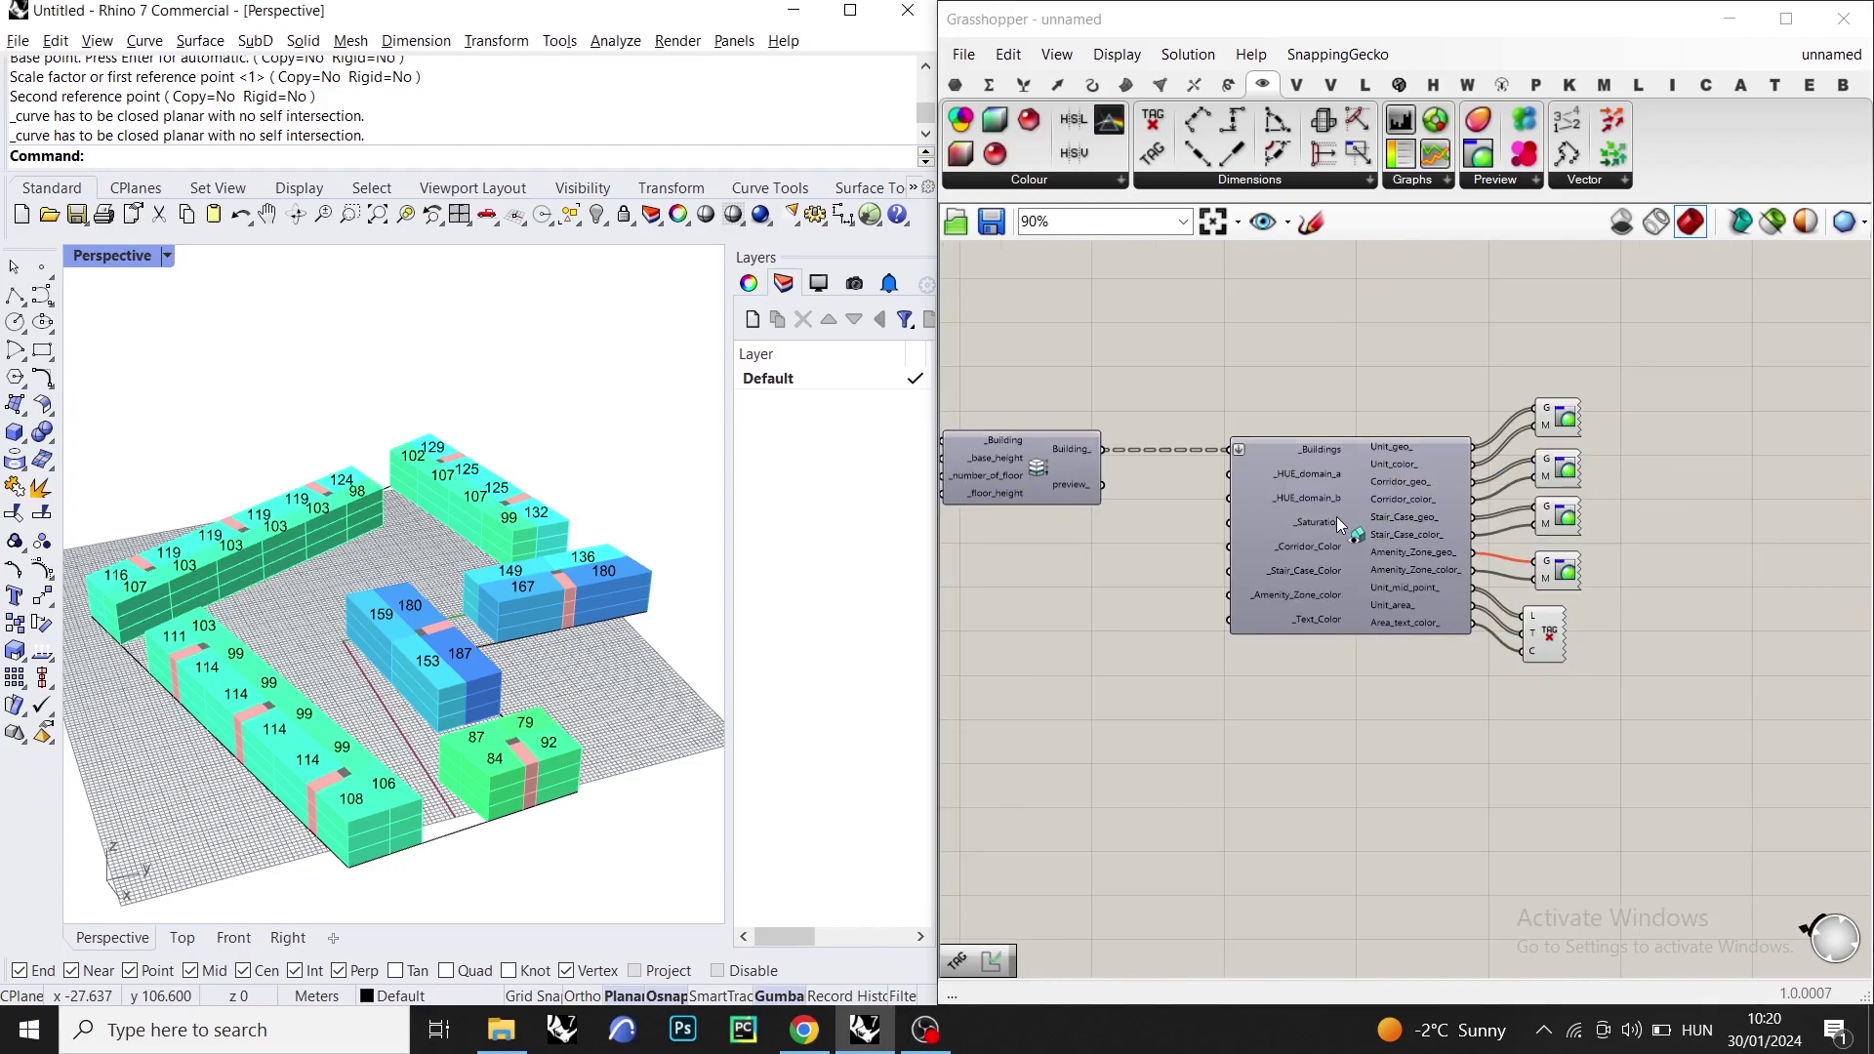
{"action": "right_click_drag", "start_coordinate": [1077, 548], "coordinate": [1407, 559]}
{"action": "right_click_drag", "start_coordinate": [1164, 552], "coordinate": [1422, 565]}
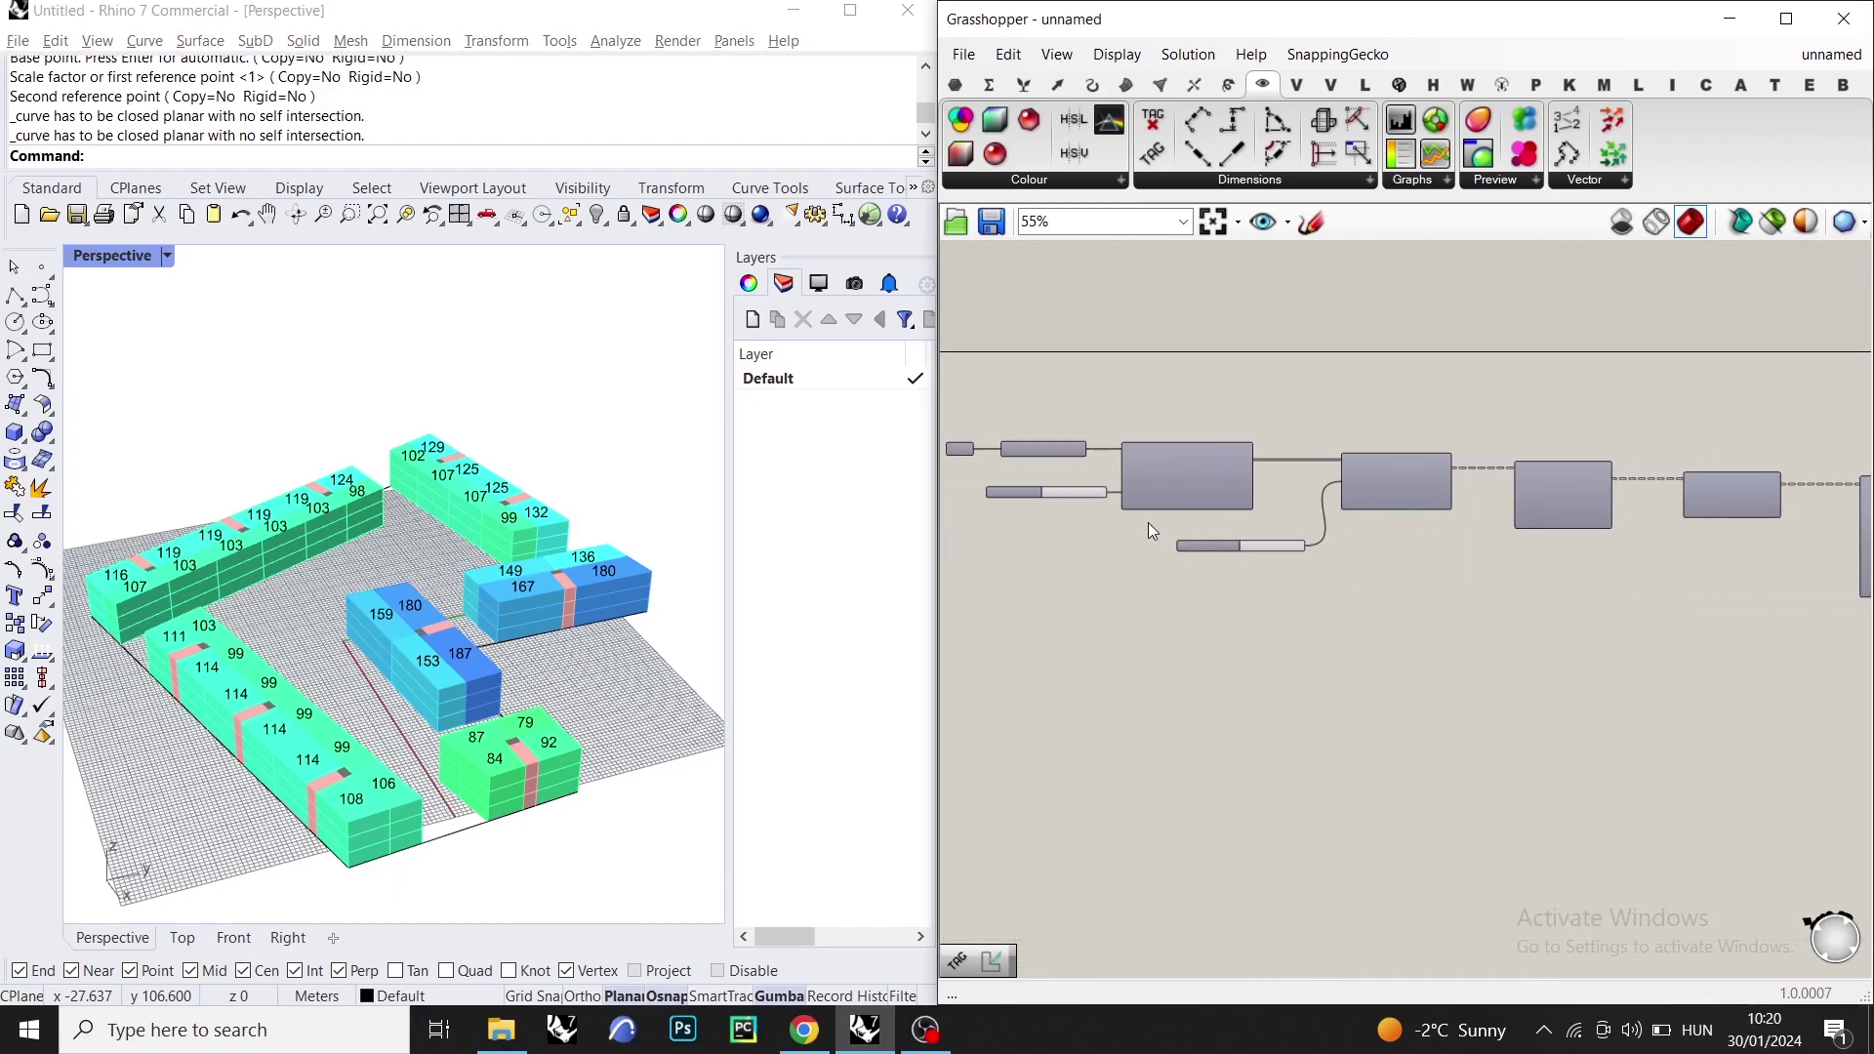
{"action": "scroll", "coordinate": [1189, 473], "scroll_direction": "up", "scroll_amount": 3}
{"action": "scroll", "coordinate": [1195, 473], "scroll_direction": "up", "scroll_amount": 4}
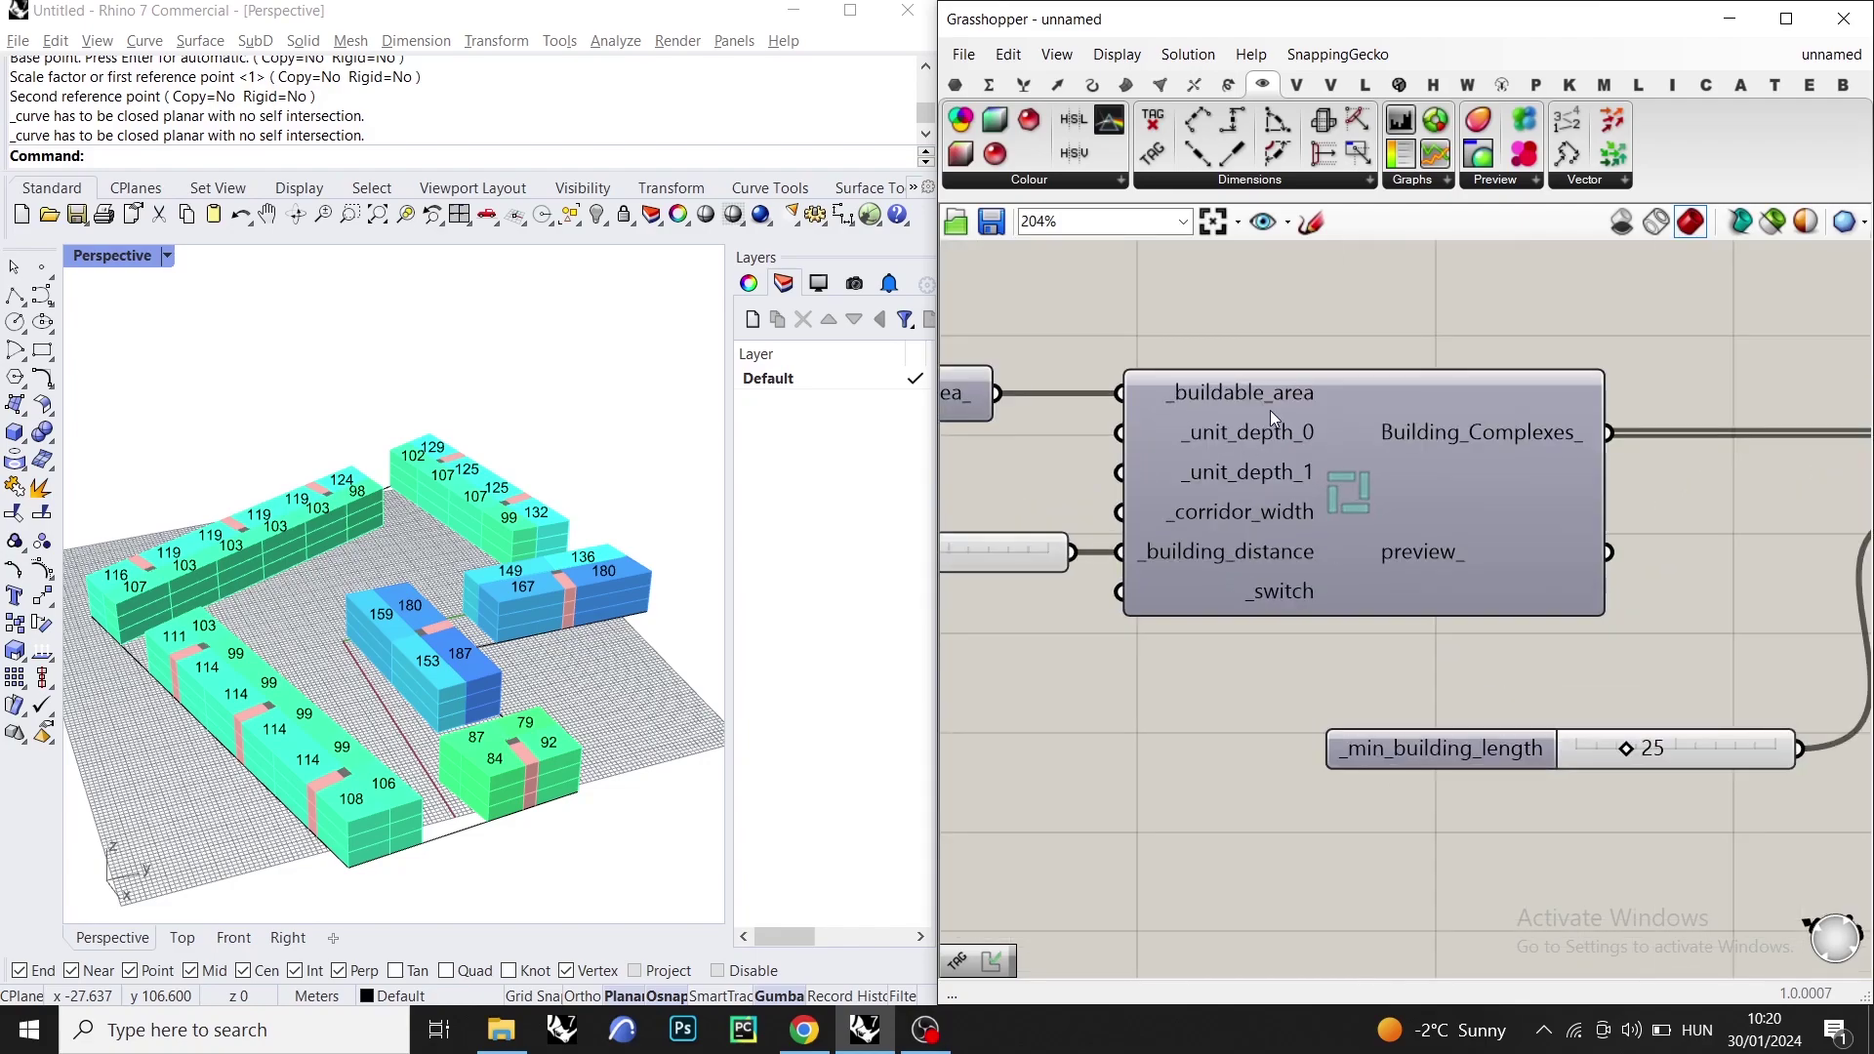
{"action": "scroll", "coordinate": [1259, 449], "scroll_direction": "down", "scroll_amount": 2}
{"action": "right_click_drag", "start_coordinate": [262, 512], "coordinate": [309, 523]}
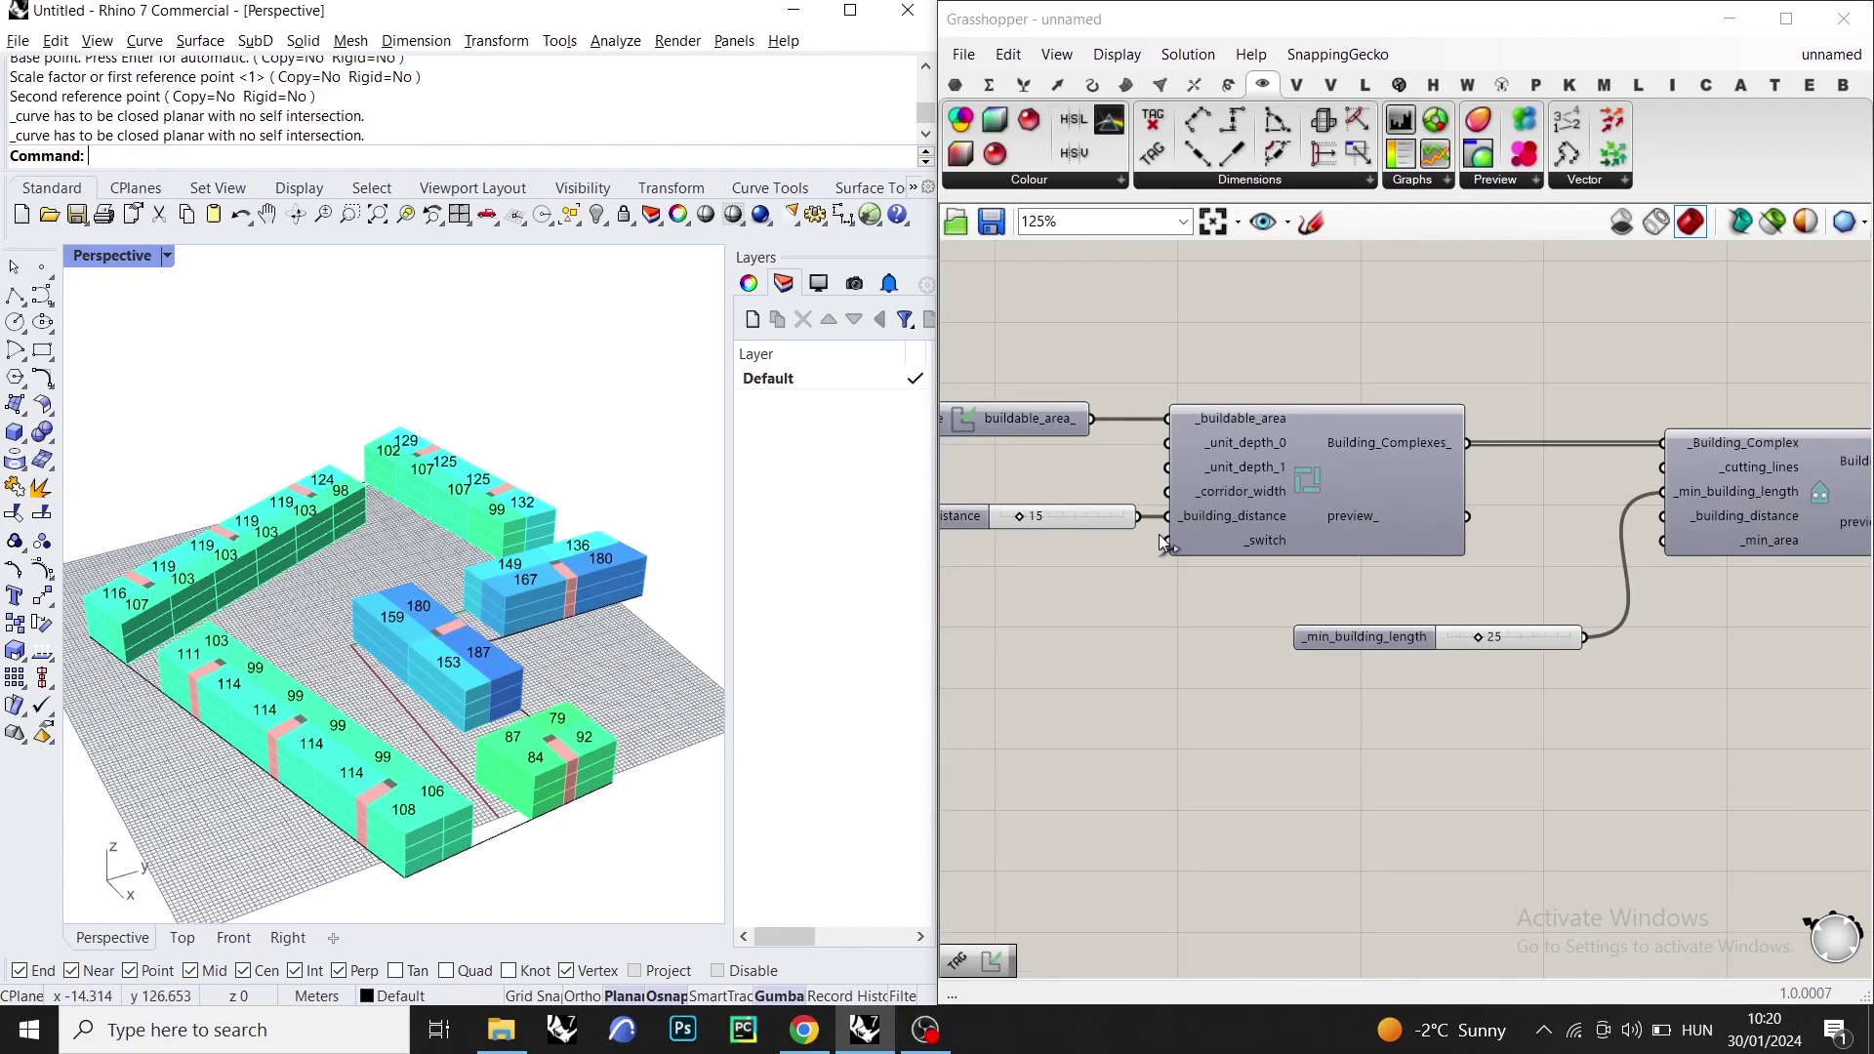
{"action": "right_click_drag", "start_coordinate": [1113, 465], "coordinate": [1220, 516]}
{"action": "scroll", "coordinate": [1111, 606], "scroll_direction": "up", "scroll_amount": 3}
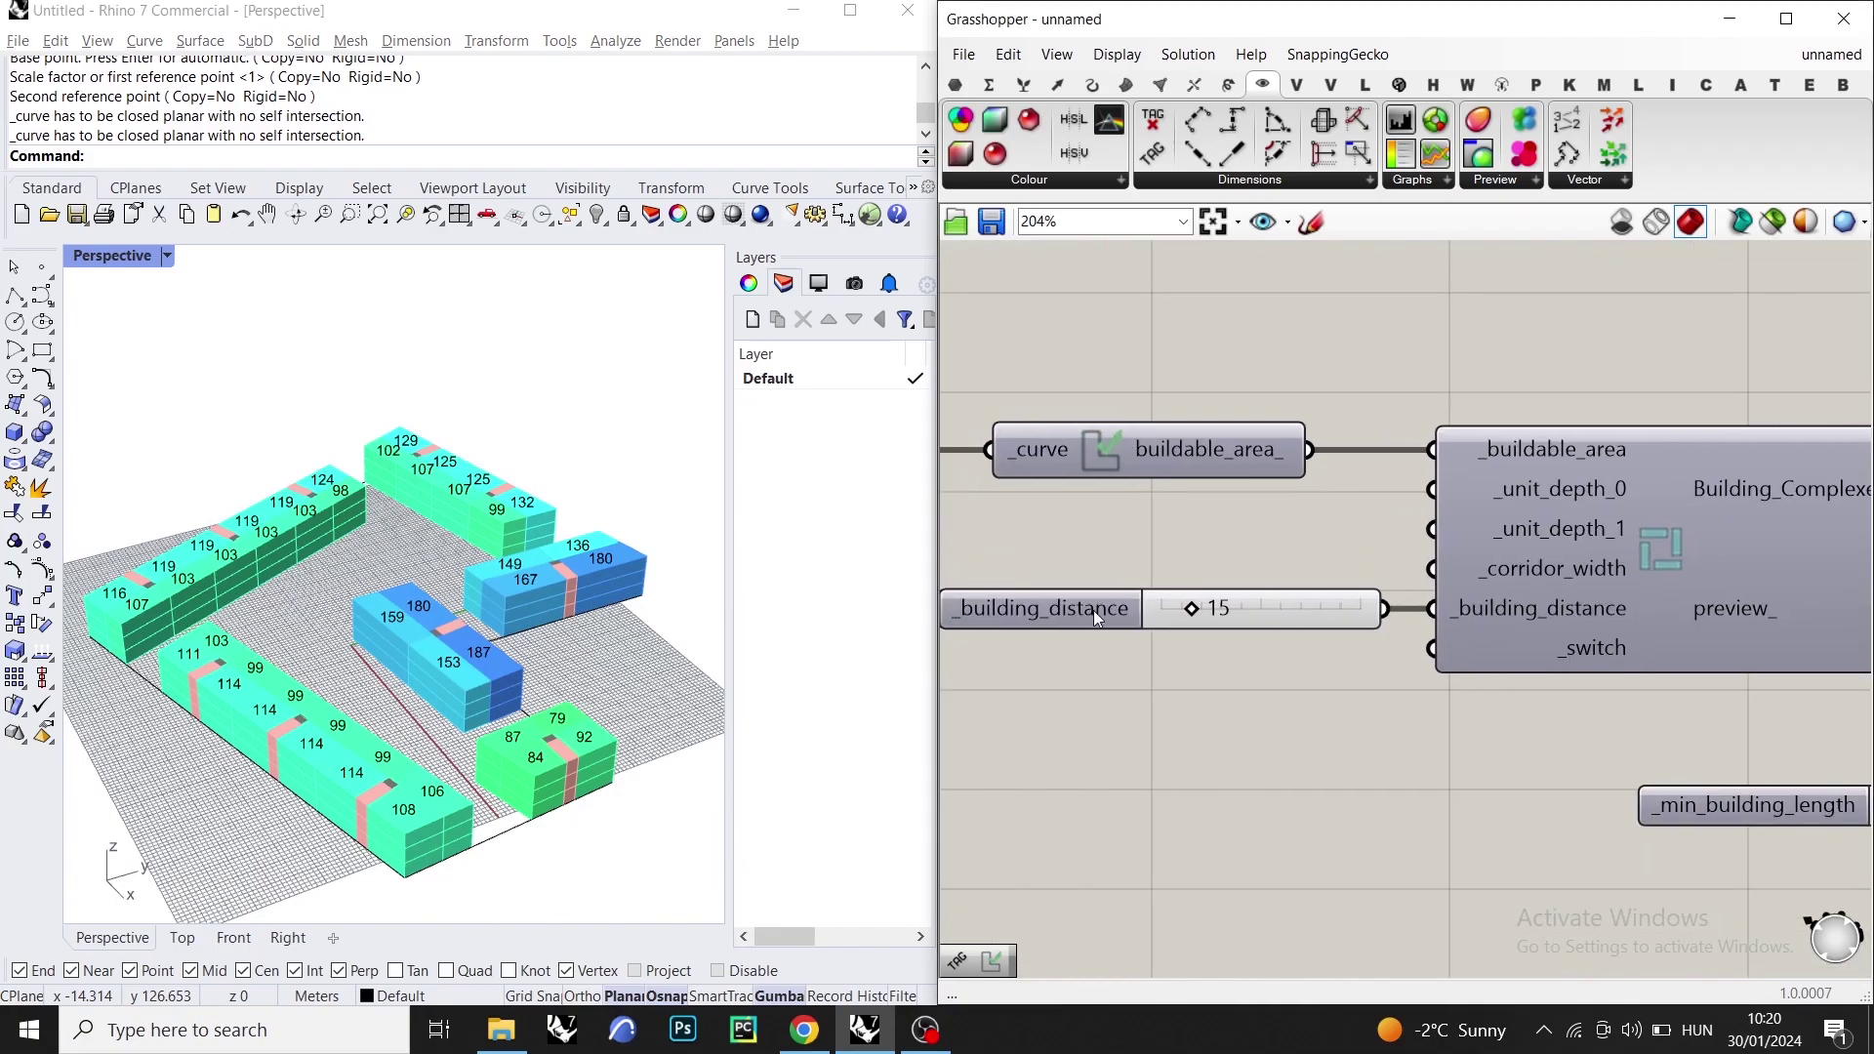
{"action": "scroll", "coordinate": [1256, 656], "scroll_direction": "down", "scroll_amount": 4}
{"action": "scroll", "coordinate": [1255, 656], "scroll_direction": "up", "scroll_amount": 4}
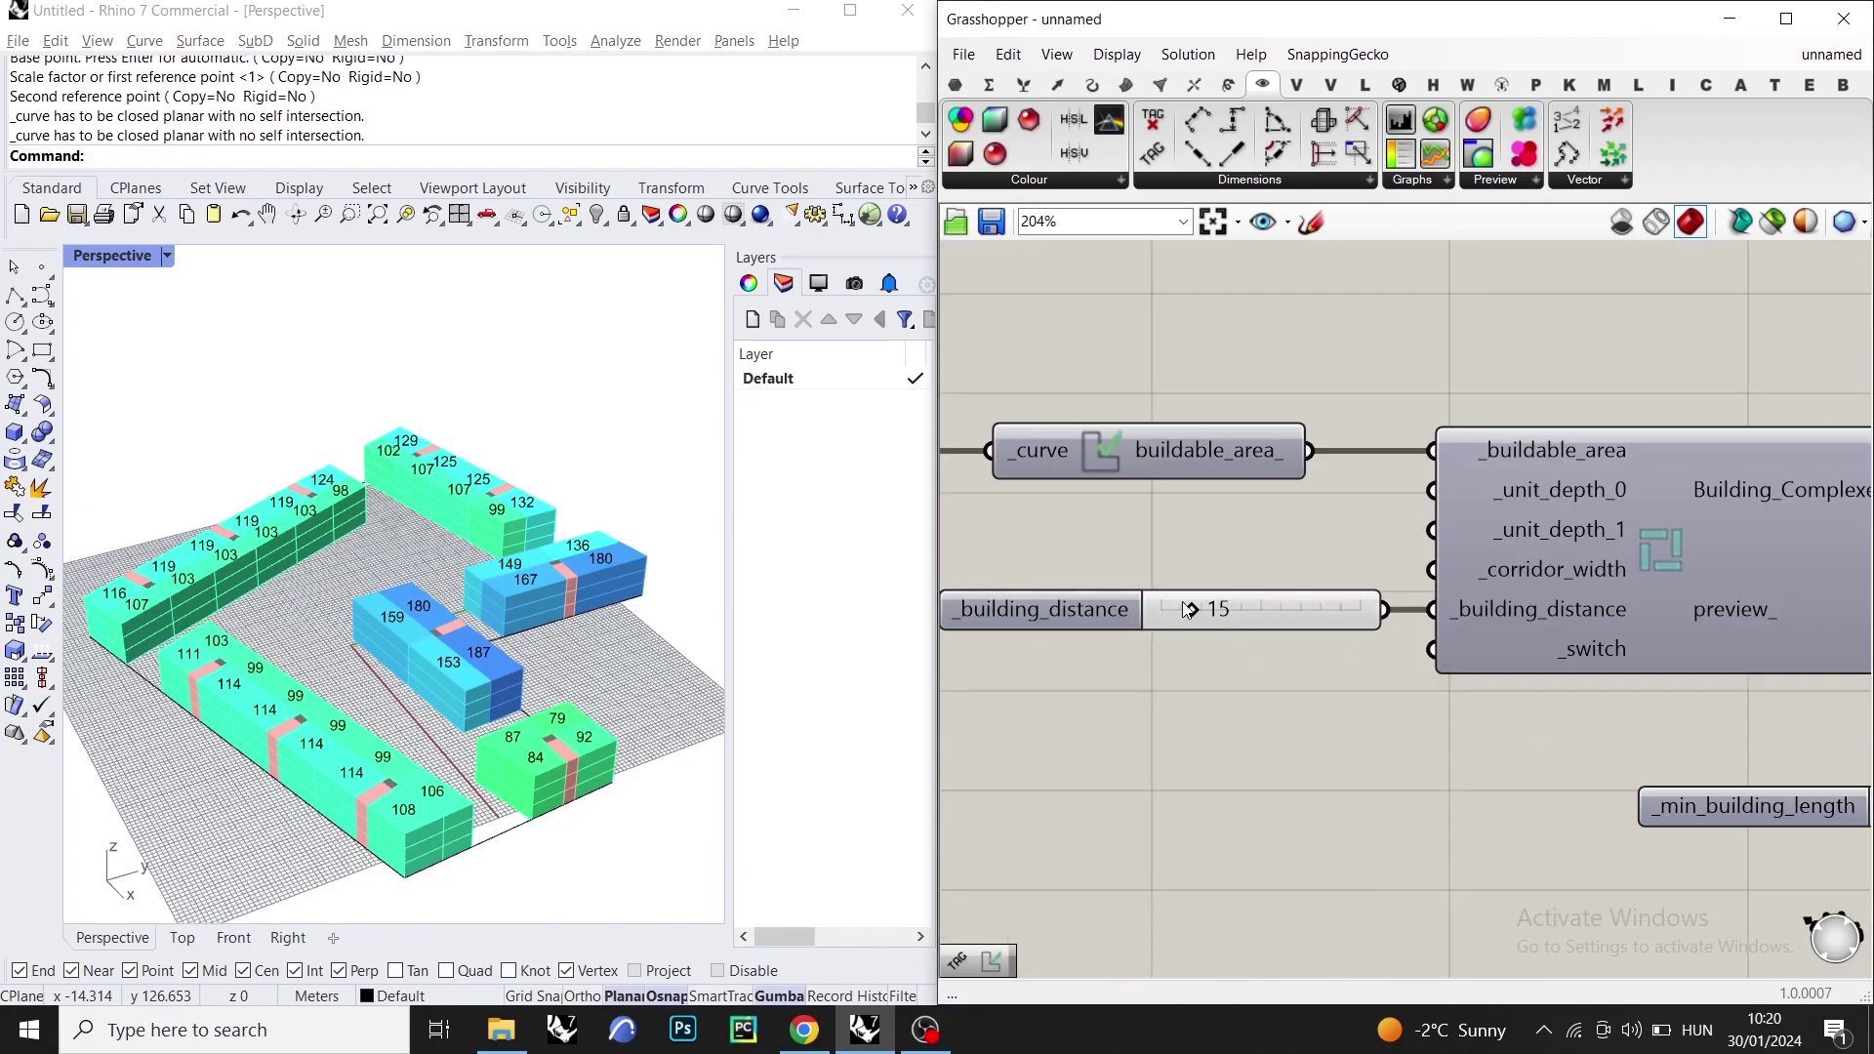
{"action": "right_click_drag", "start_coordinate": [440, 605], "coordinate": [517, 725]}
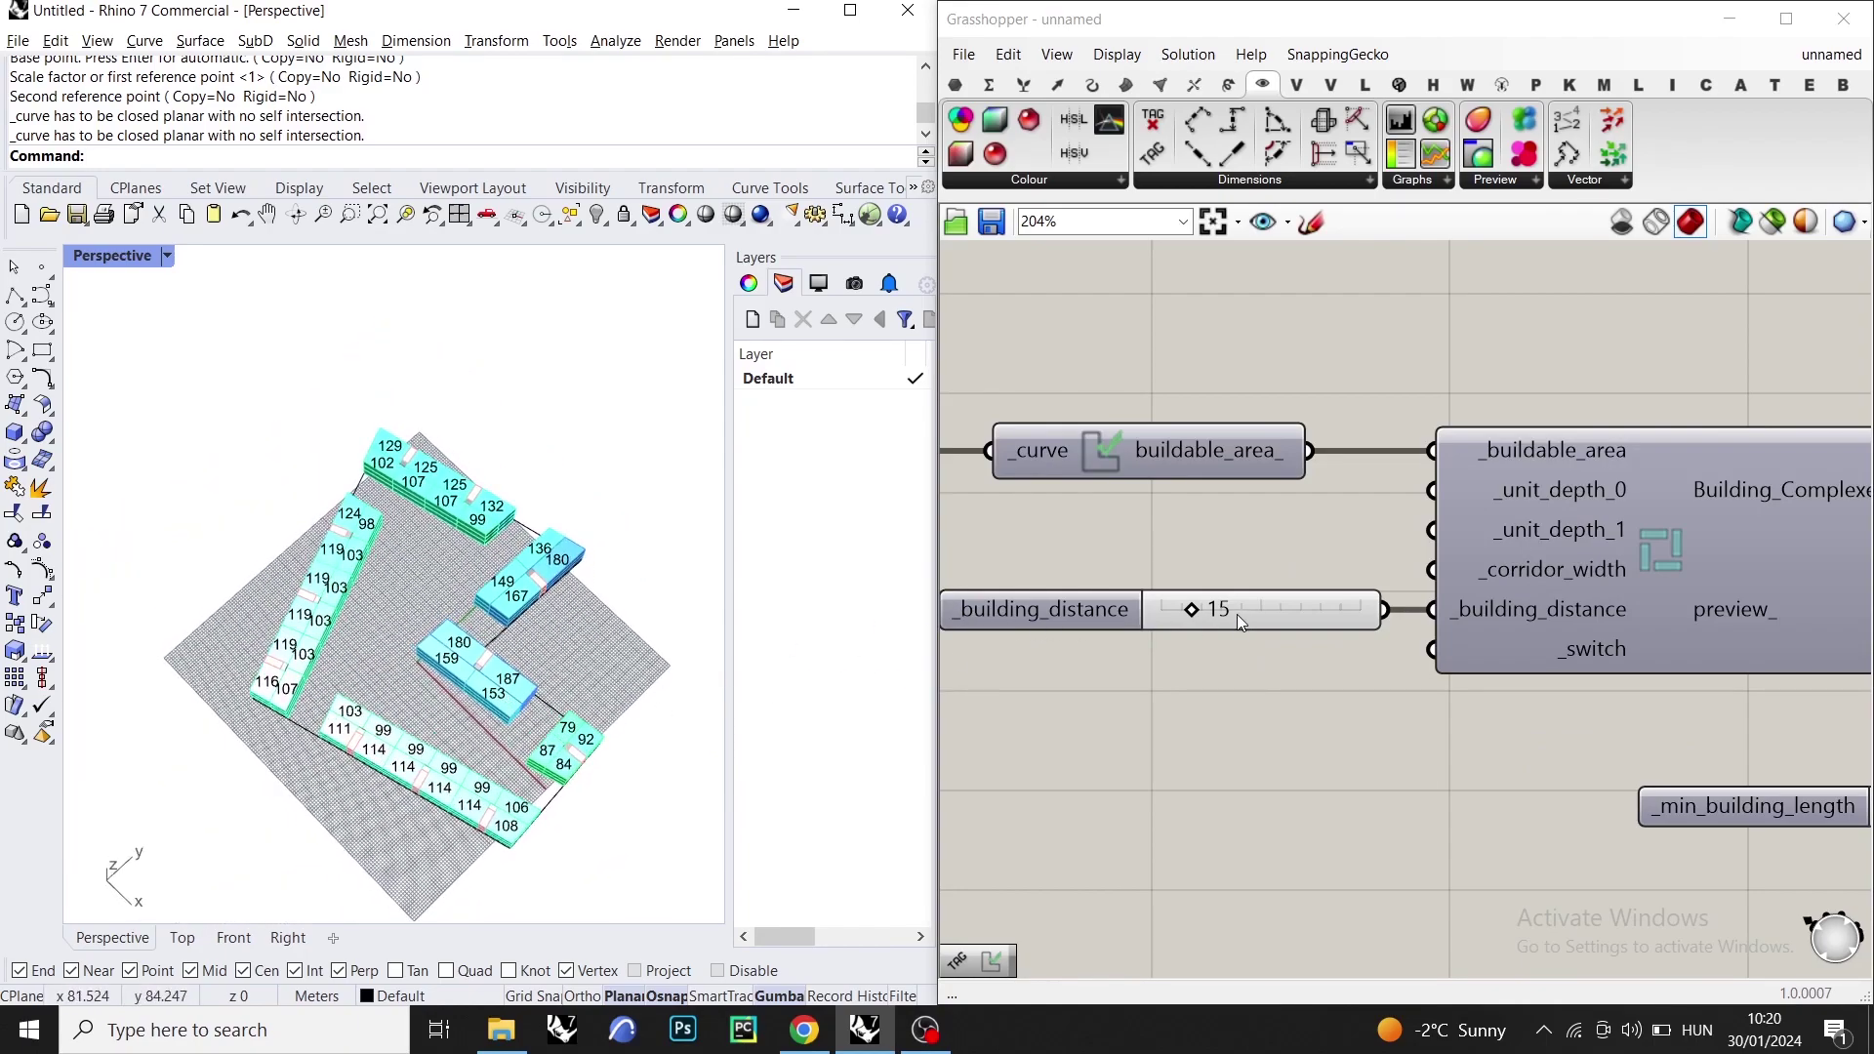
{"action": "scroll", "coordinate": [1238, 613], "scroll_direction": "up", "scroll_amount": 3}
{"action": "left_click_drag", "start_coordinate": [1164, 613], "coordinate": [1175, 611]}
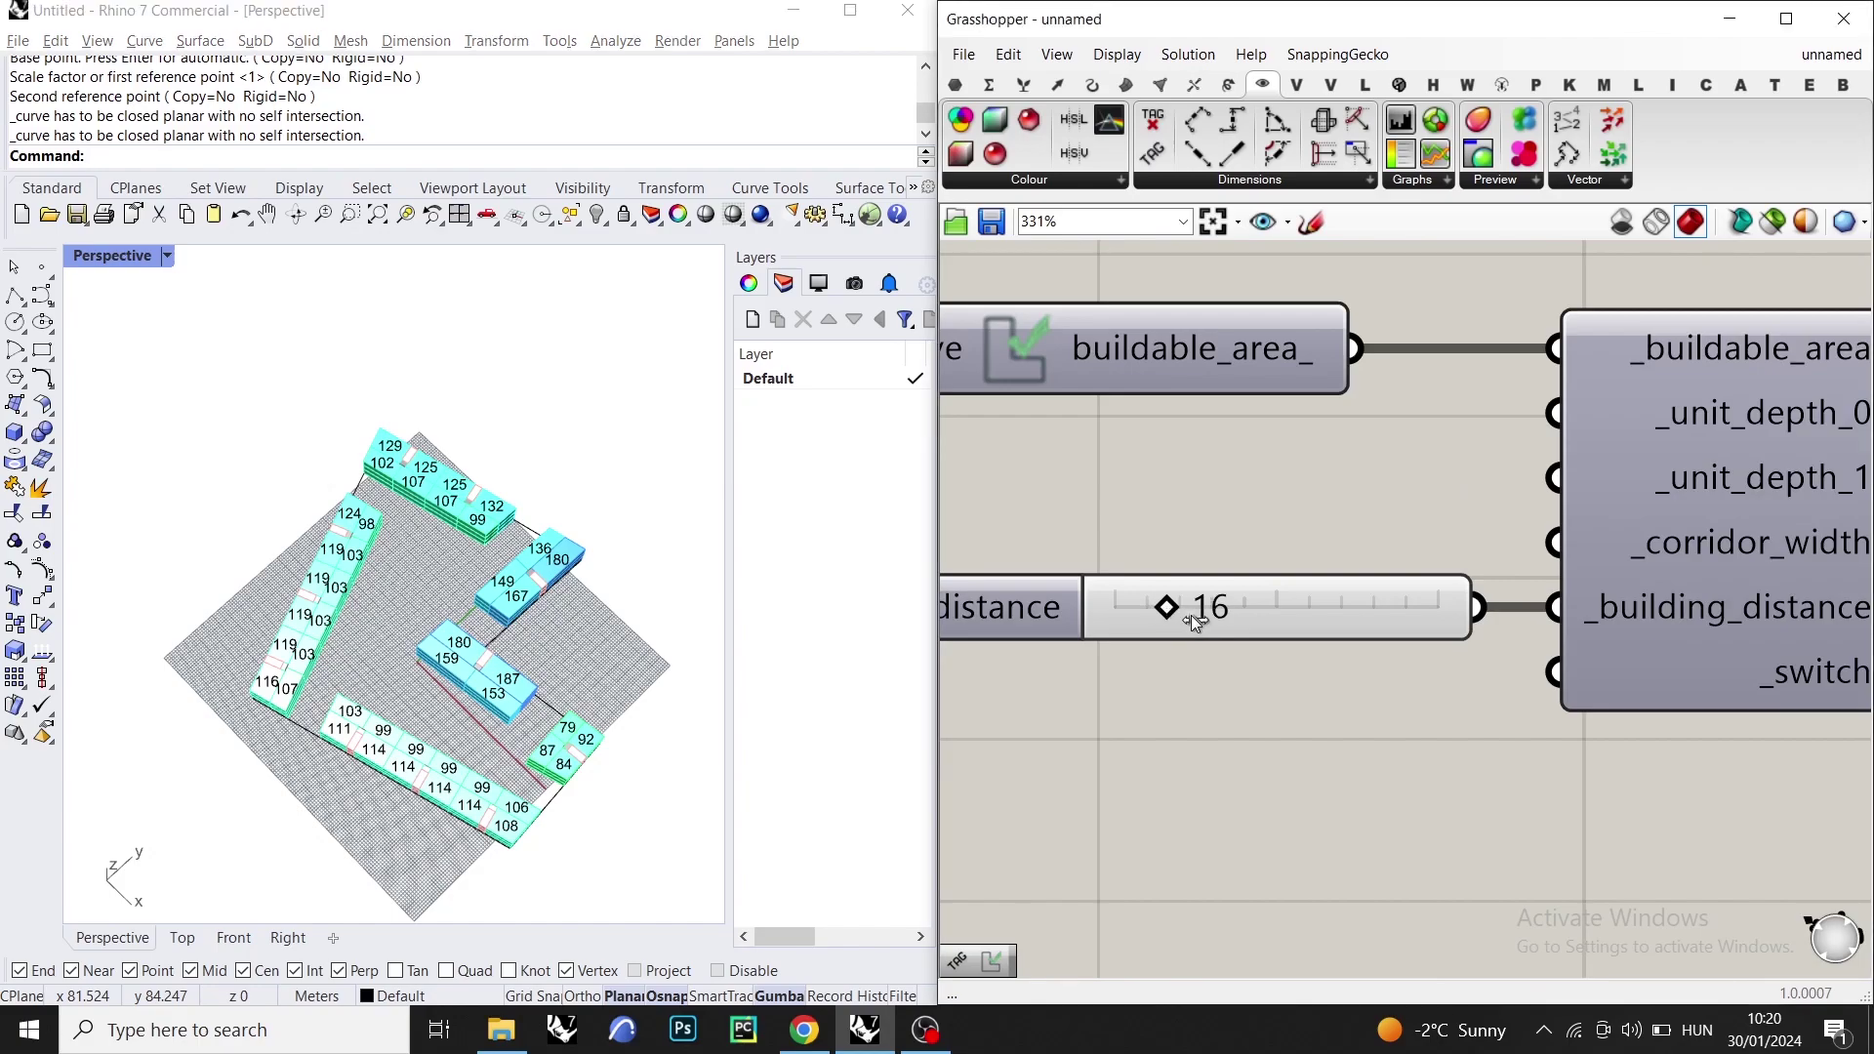
{"action": "left_click_drag", "start_coordinate": [1166, 610], "coordinate": [1209, 615]}
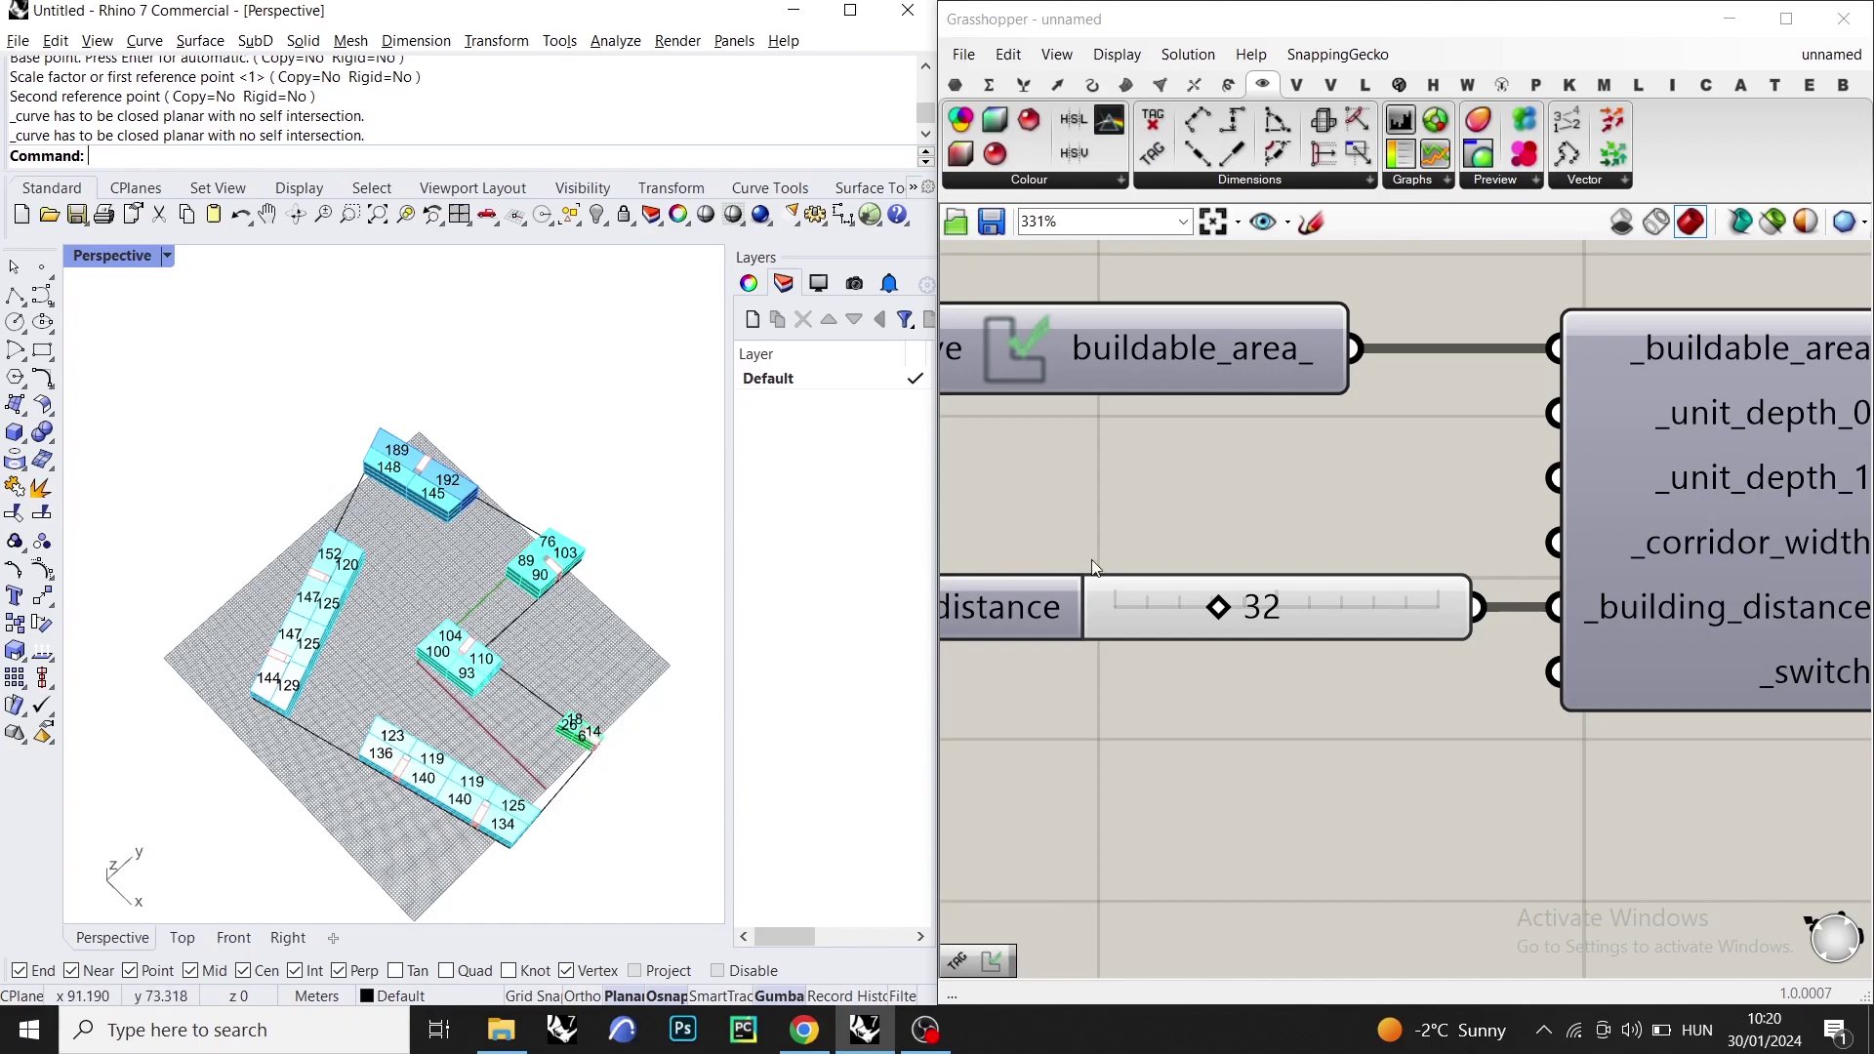
- Try reducing the _building_distance slider to 19 and down to 0
{"action": "left_click", "coordinate": [1188, 609]}
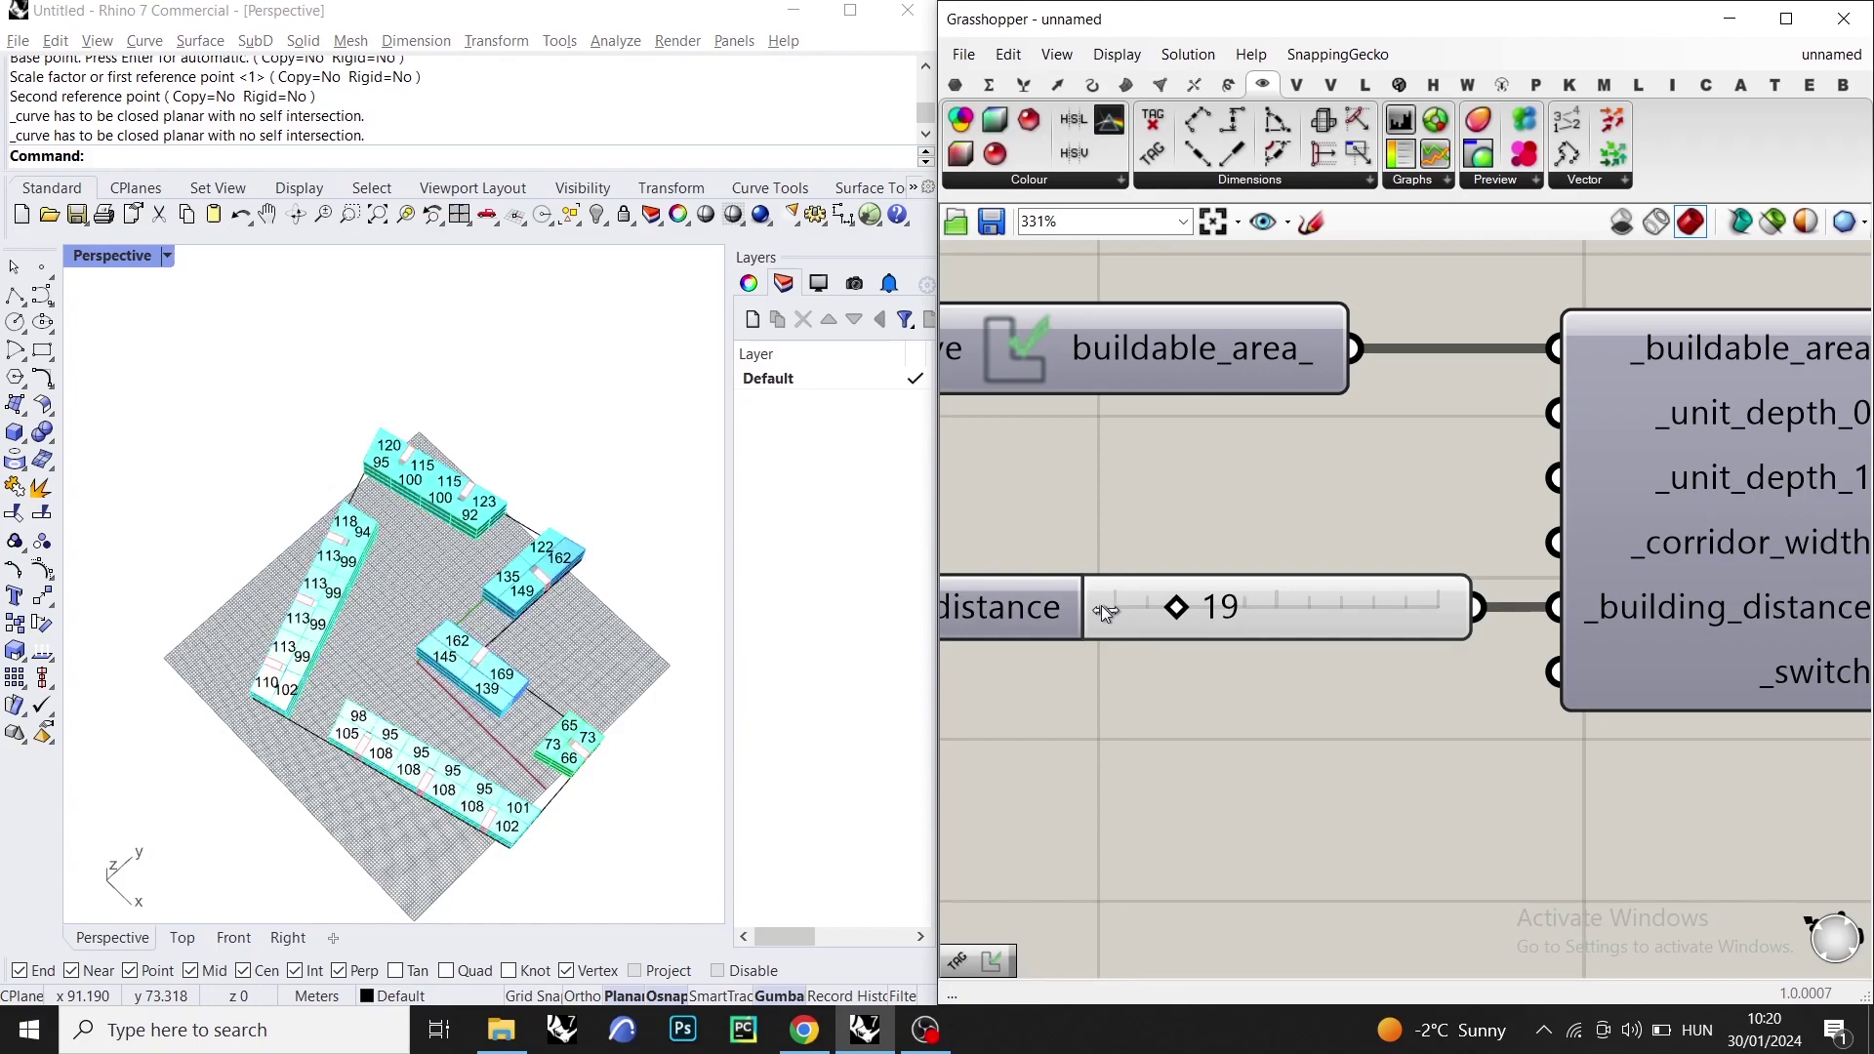
{"action": "scroll", "coordinate": [459, 727], "scroll_direction": "up", "scroll_amount": 2}
{"action": "scroll", "coordinate": [459, 728], "scroll_direction": "up", "scroll_amount": 4}
{"action": "scroll", "coordinate": [459, 727], "scroll_direction": "down", "scroll_amount": 3}
- Set the _building_distance slider to 10
{"action": "left_click", "coordinate": [1320, 607]}
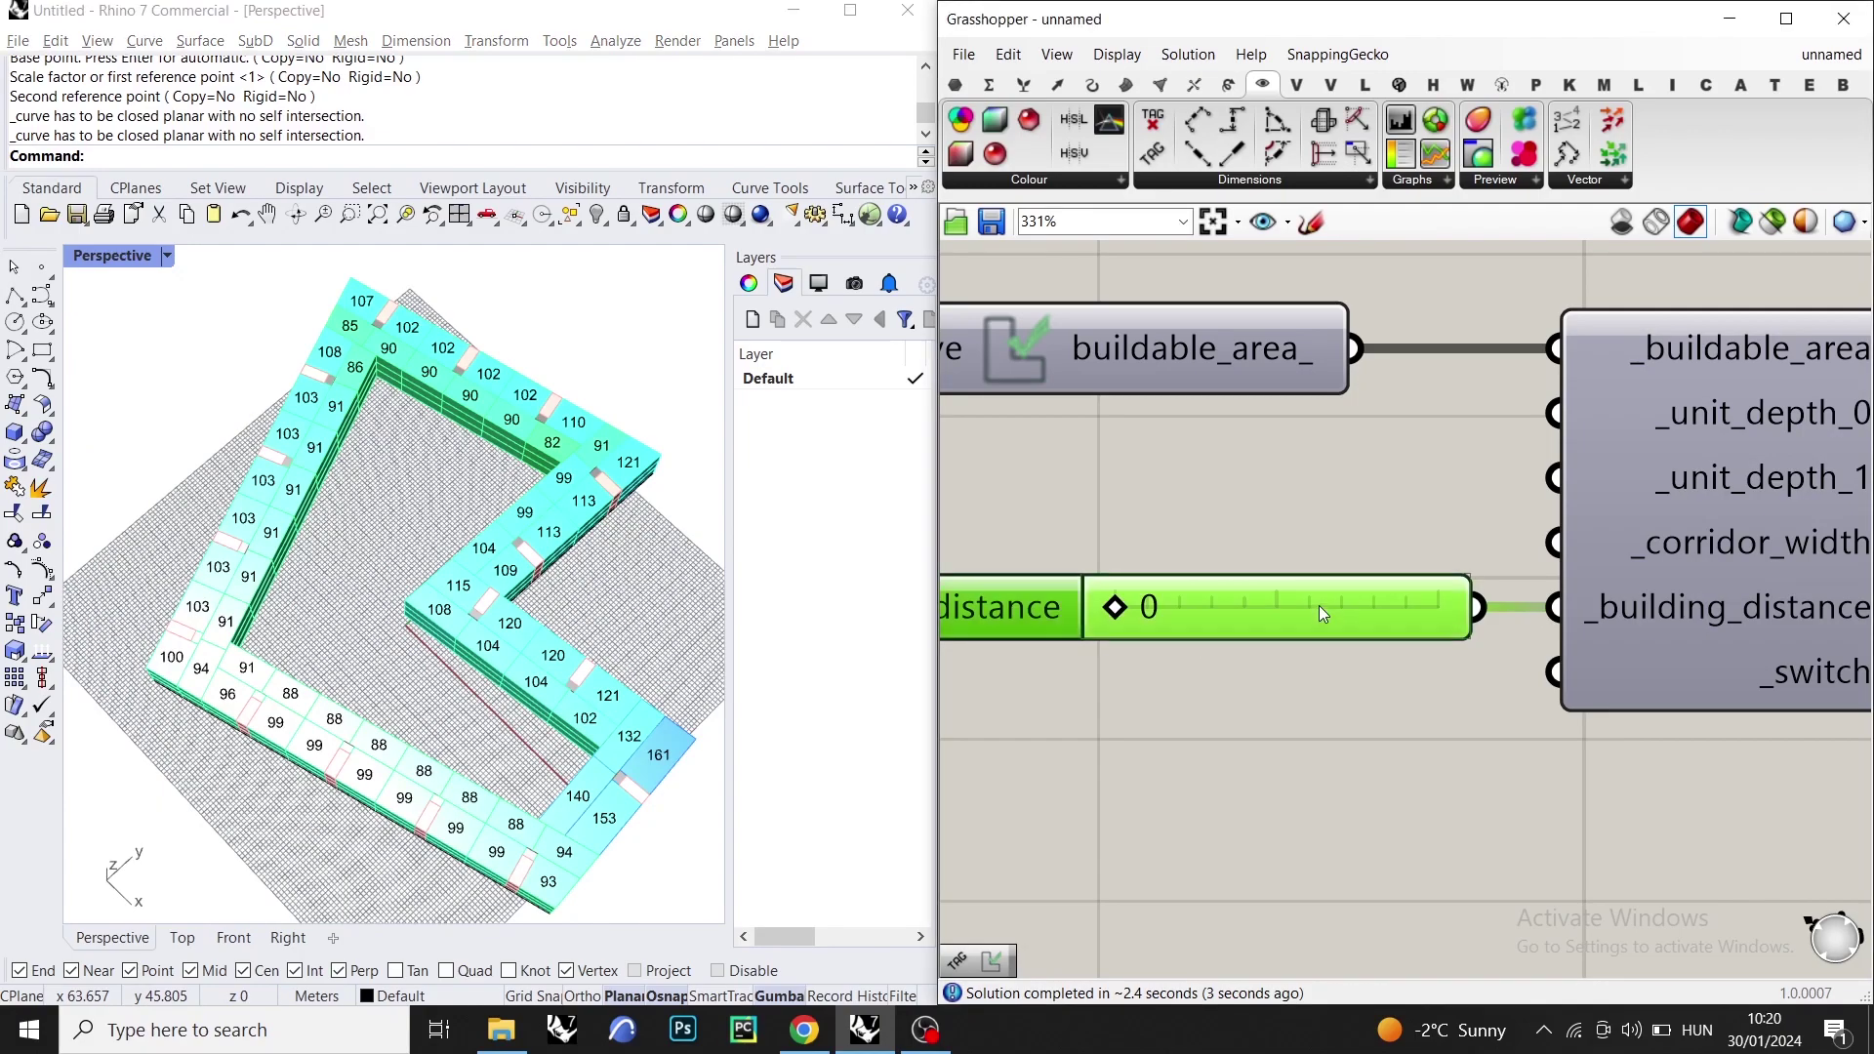
{"action": "double_click", "coordinate": [1320, 608]}
{"action": "type", "text": "10"}
{"action": "key", "text": "Return"}
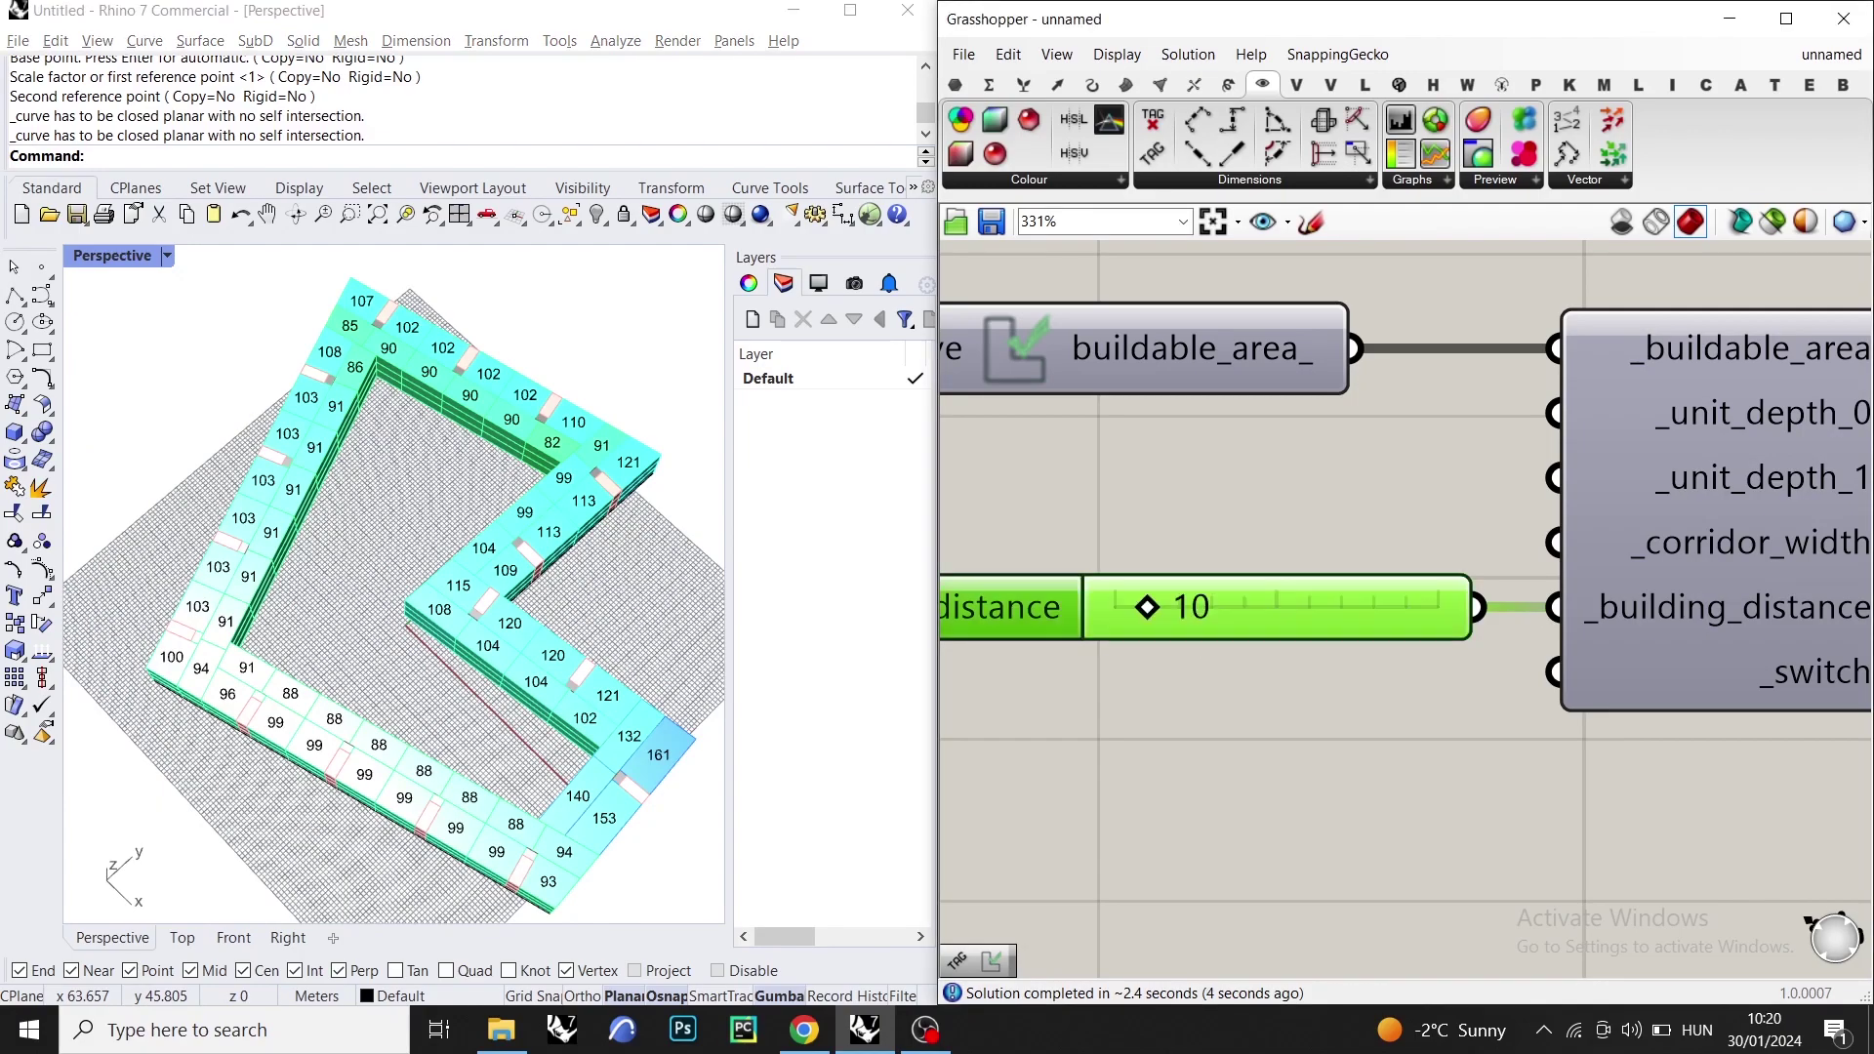
- Add a number slider with the value 10 and connect it to the _unit_depth_0 input of the building complex component
{"action": "right_click_drag", "start_coordinate": [1612, 459], "coordinate": [1497, 514]}
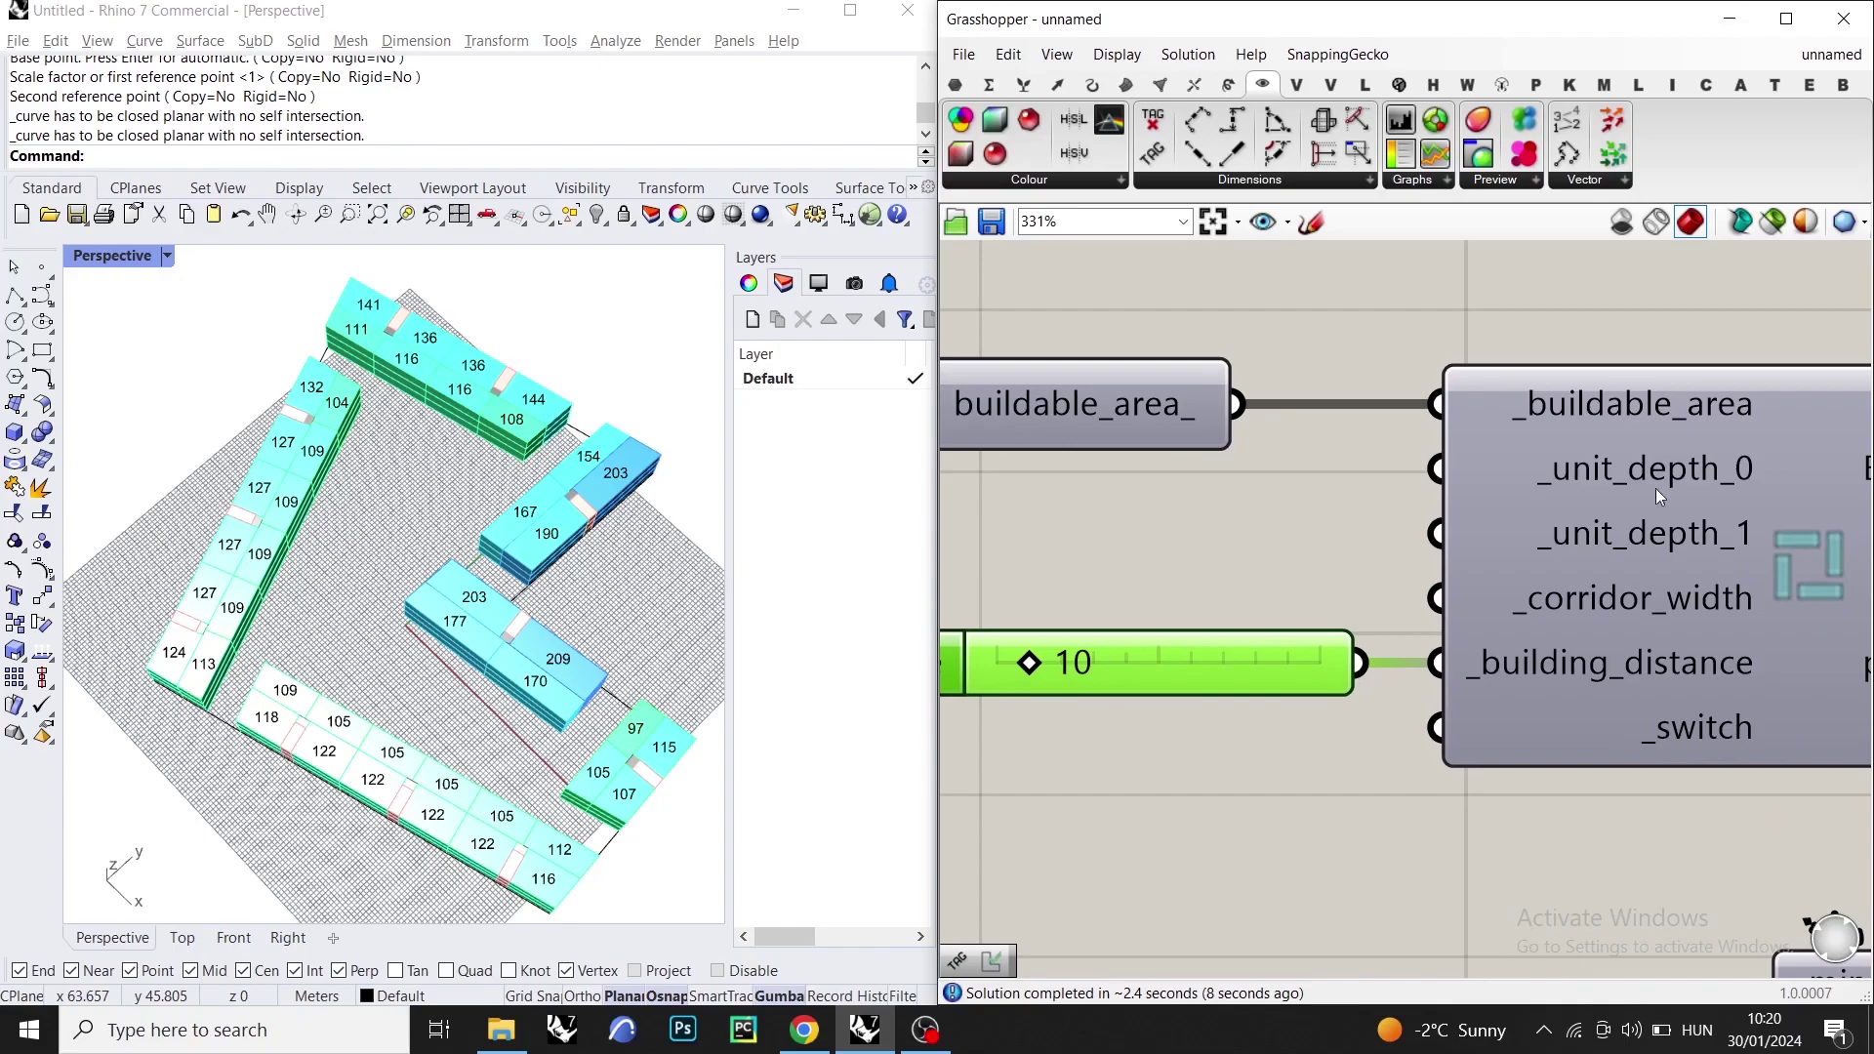
{"action": "right_click_drag", "start_coordinate": [1704, 492], "coordinate": [1589, 490]}
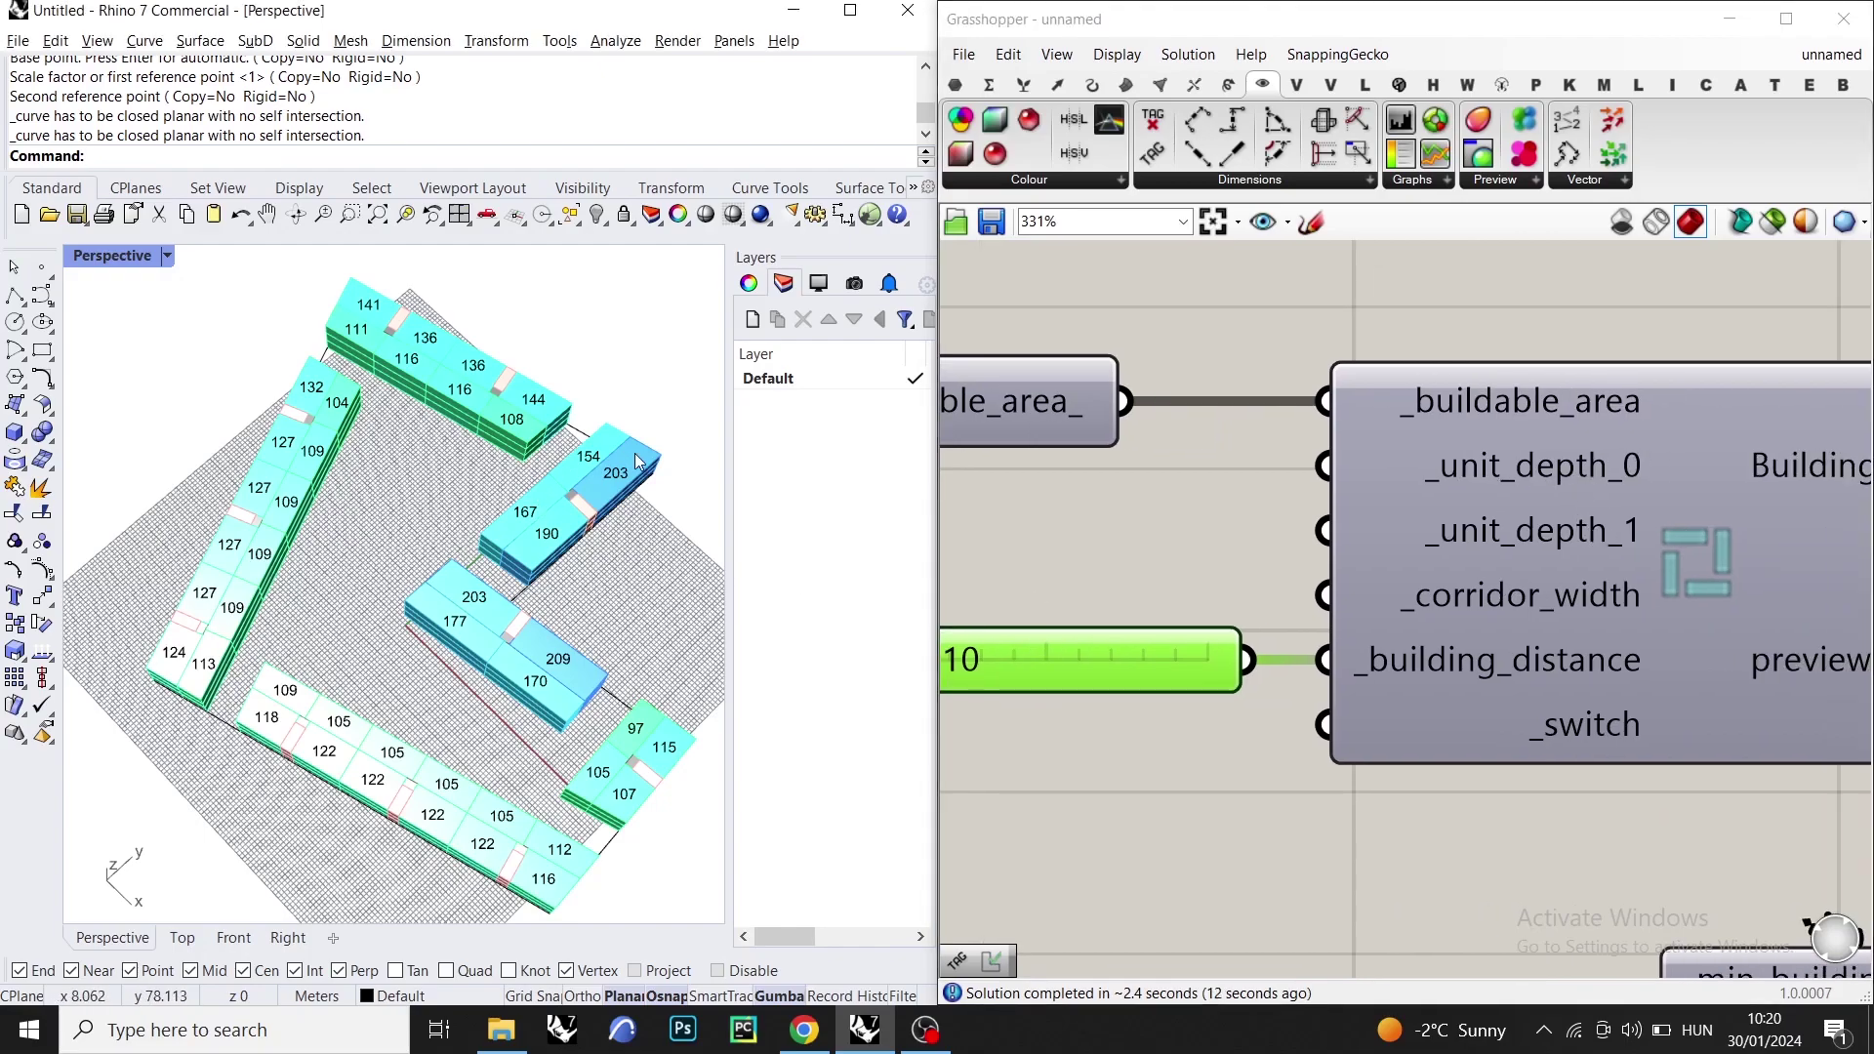
{"action": "scroll", "coordinate": [537, 515], "scroll_direction": "up", "scroll_amount": 10}
{"action": "scroll", "coordinate": [561, 455], "scroll_direction": "up", "scroll_amount": 3}
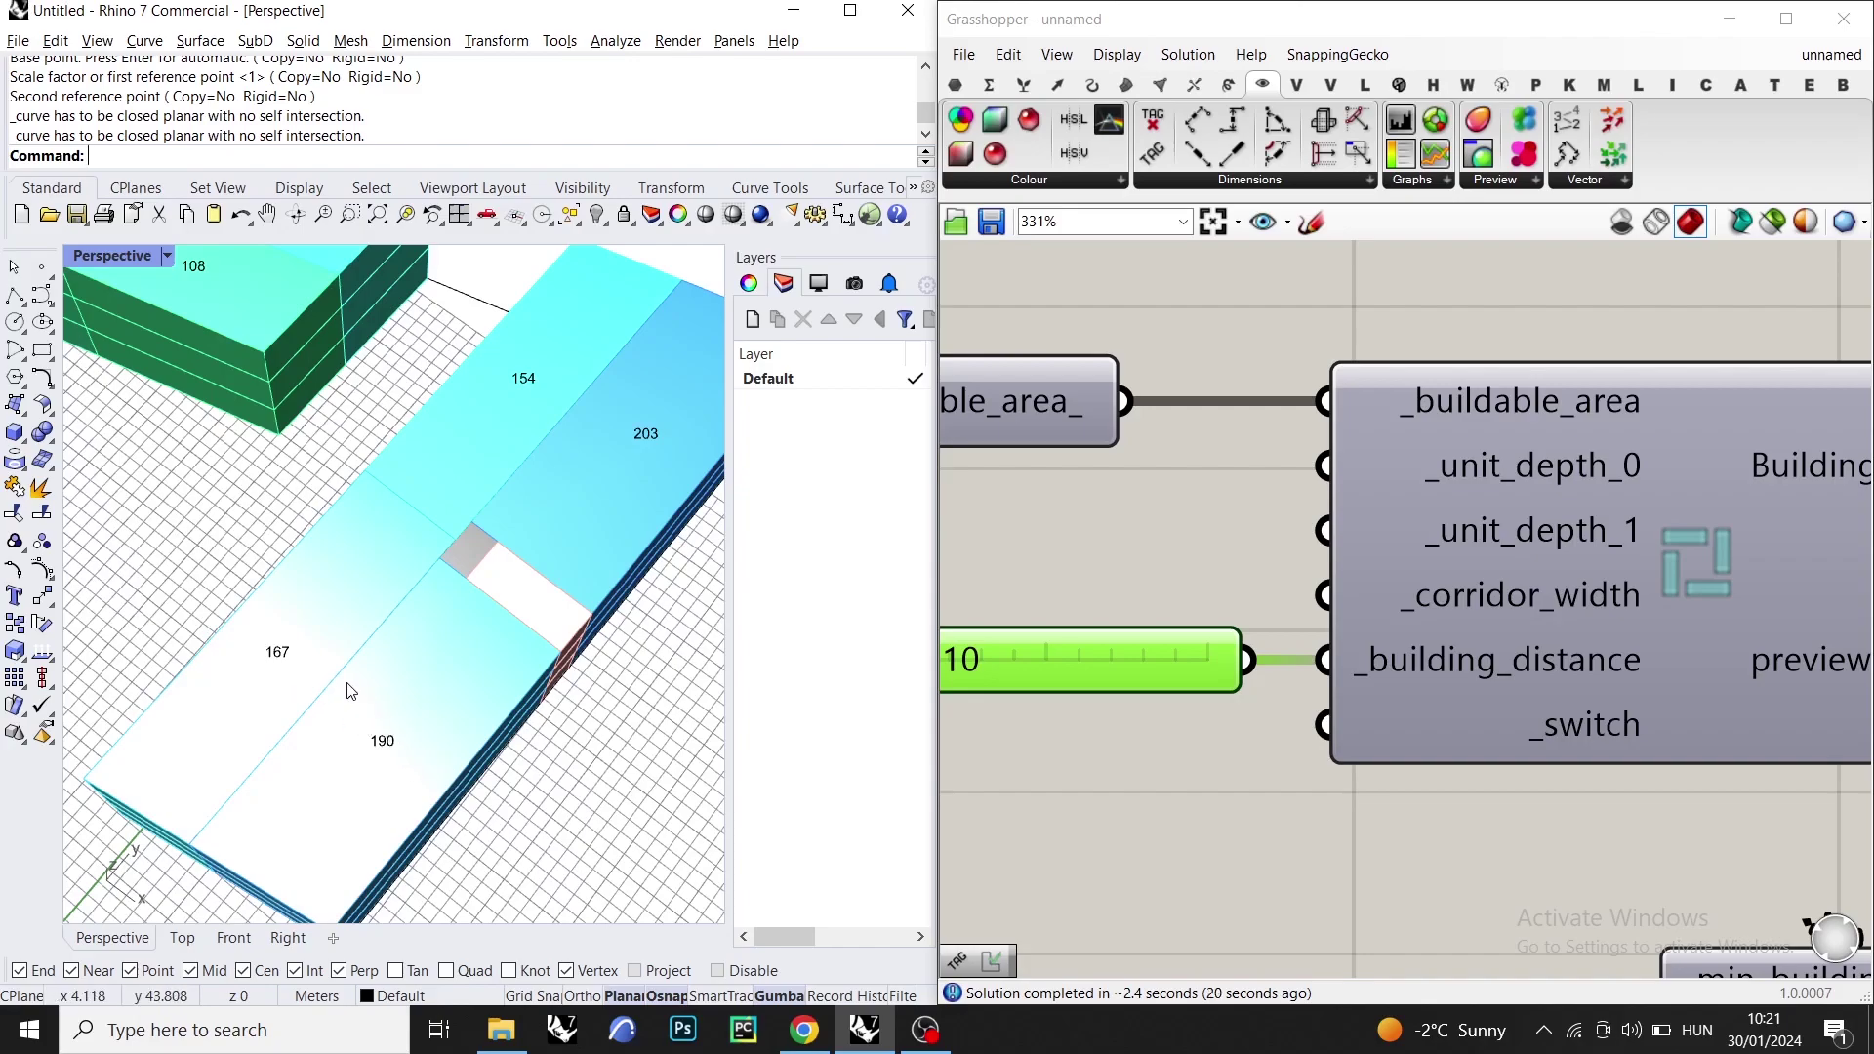
{"action": "right_click_drag", "start_coordinate": [1102, 501], "coordinate": [1215, 511]}
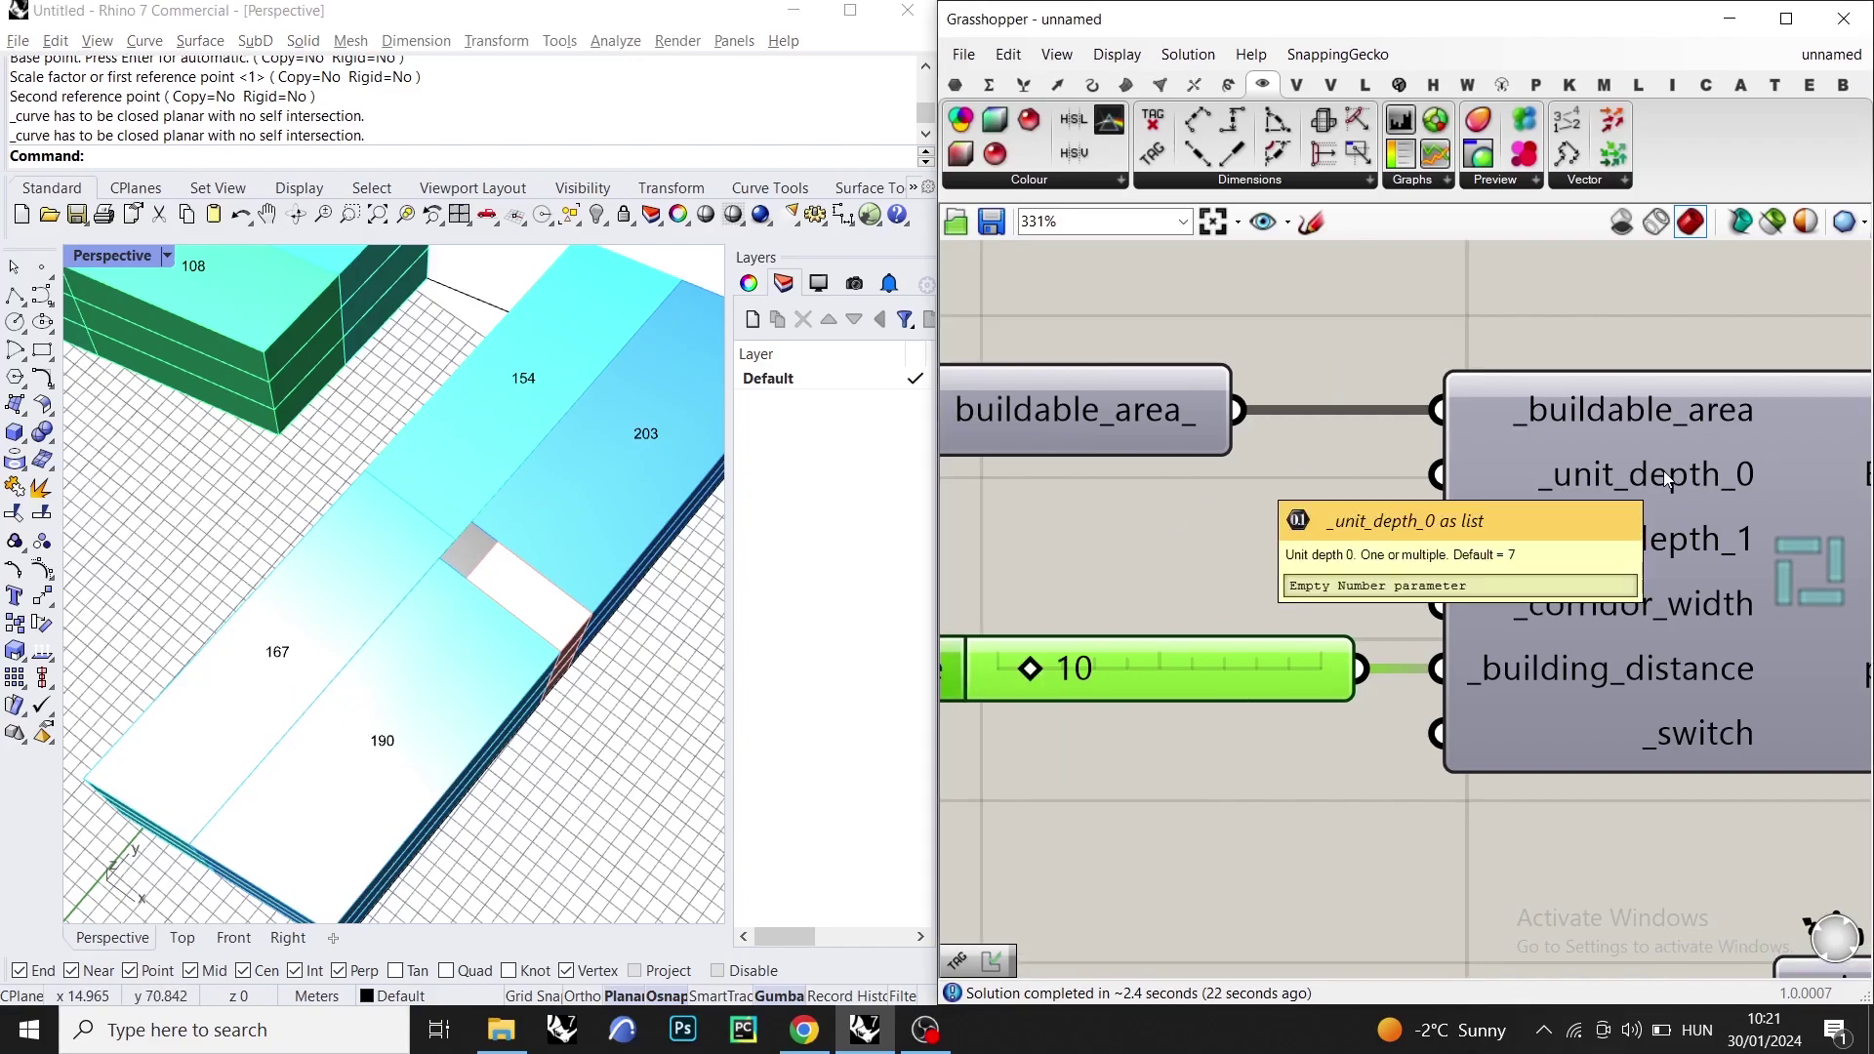
{"action": "mouse_move", "coordinate": [1573, 475]}
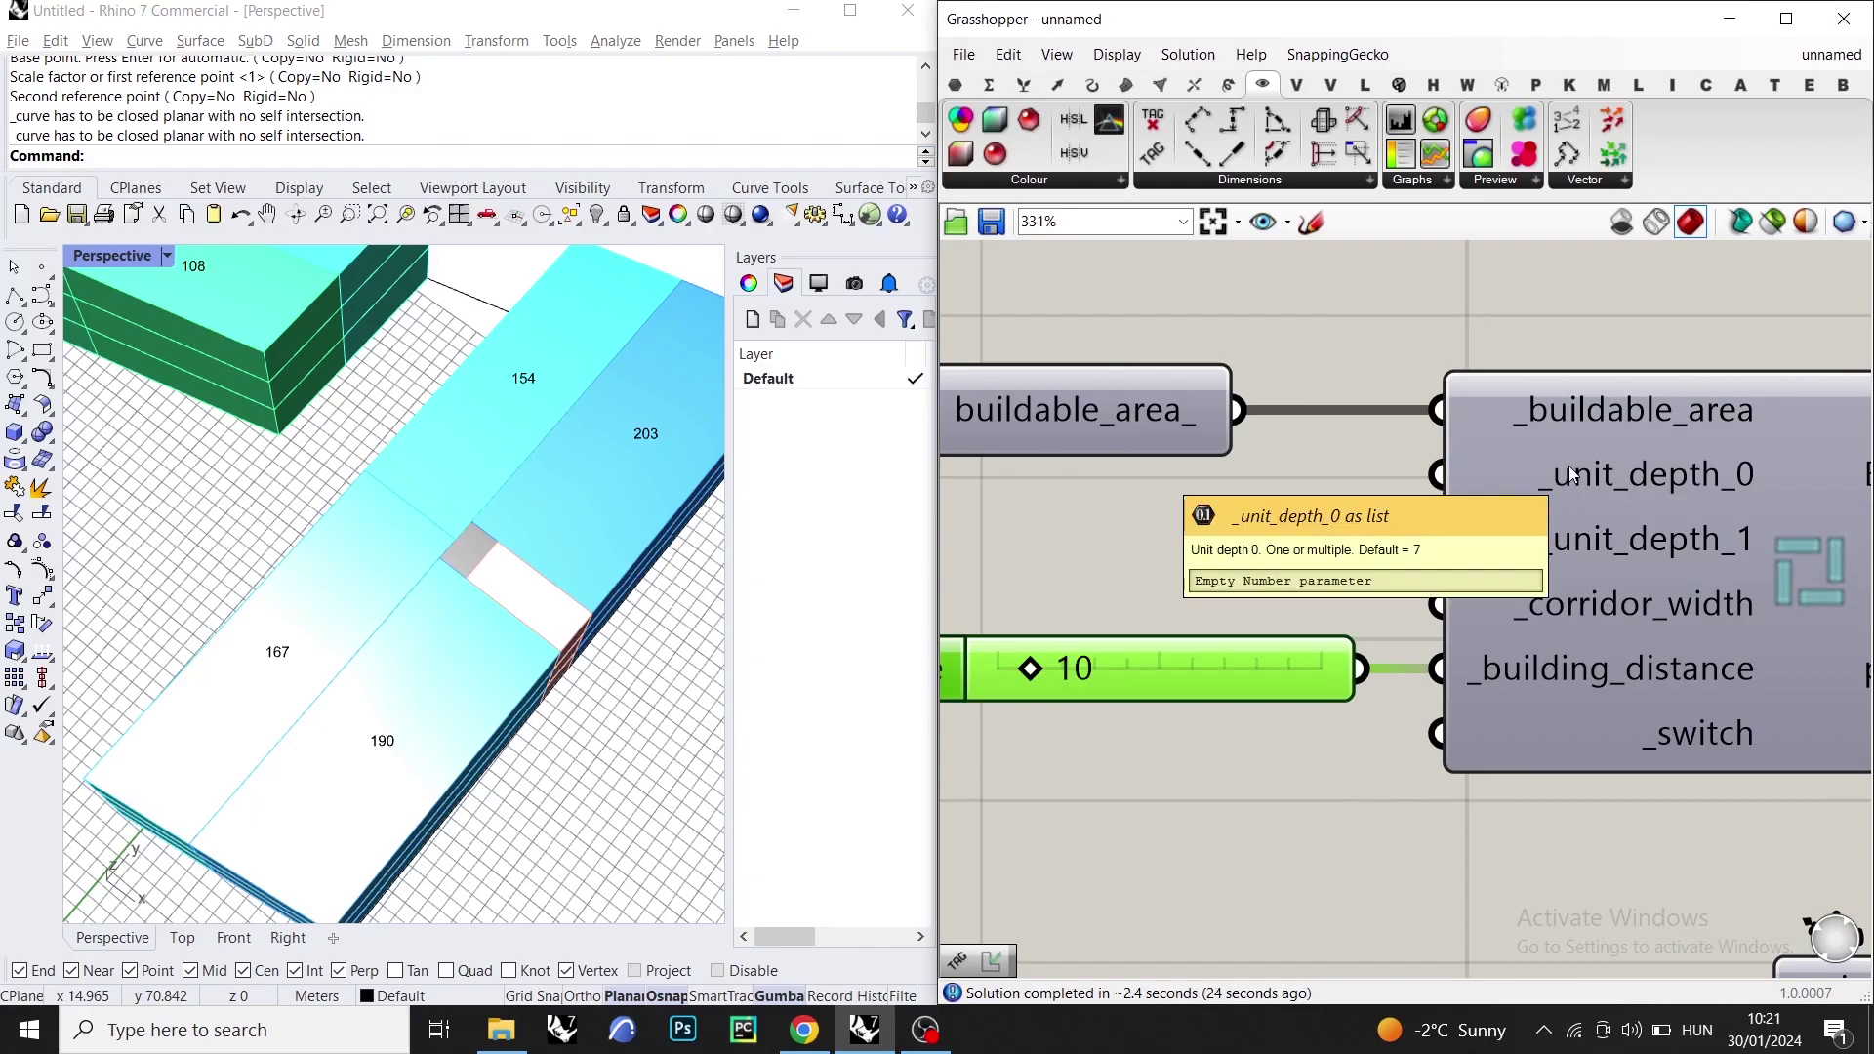
{"action": "scroll", "coordinate": [1573, 476], "scroll_direction": "down", "scroll_amount": 2}
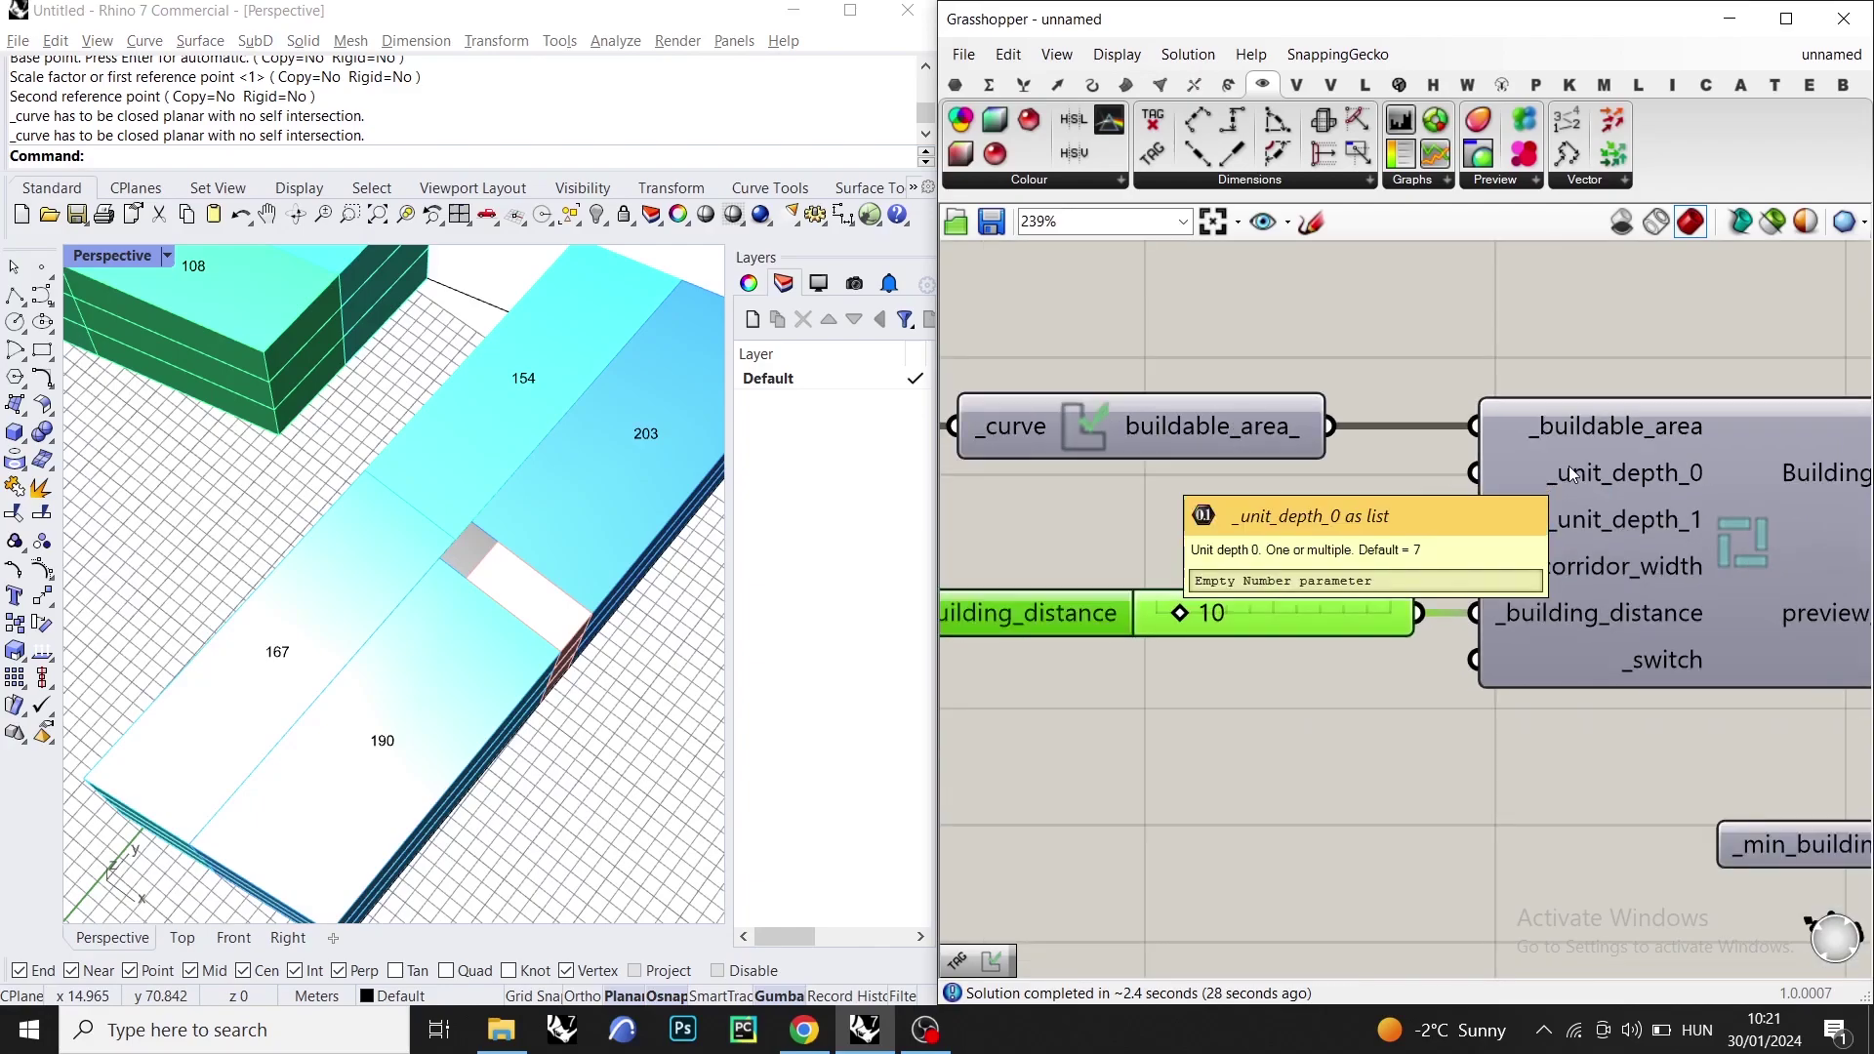
{"action": "double_click", "coordinate": [1113, 513]}
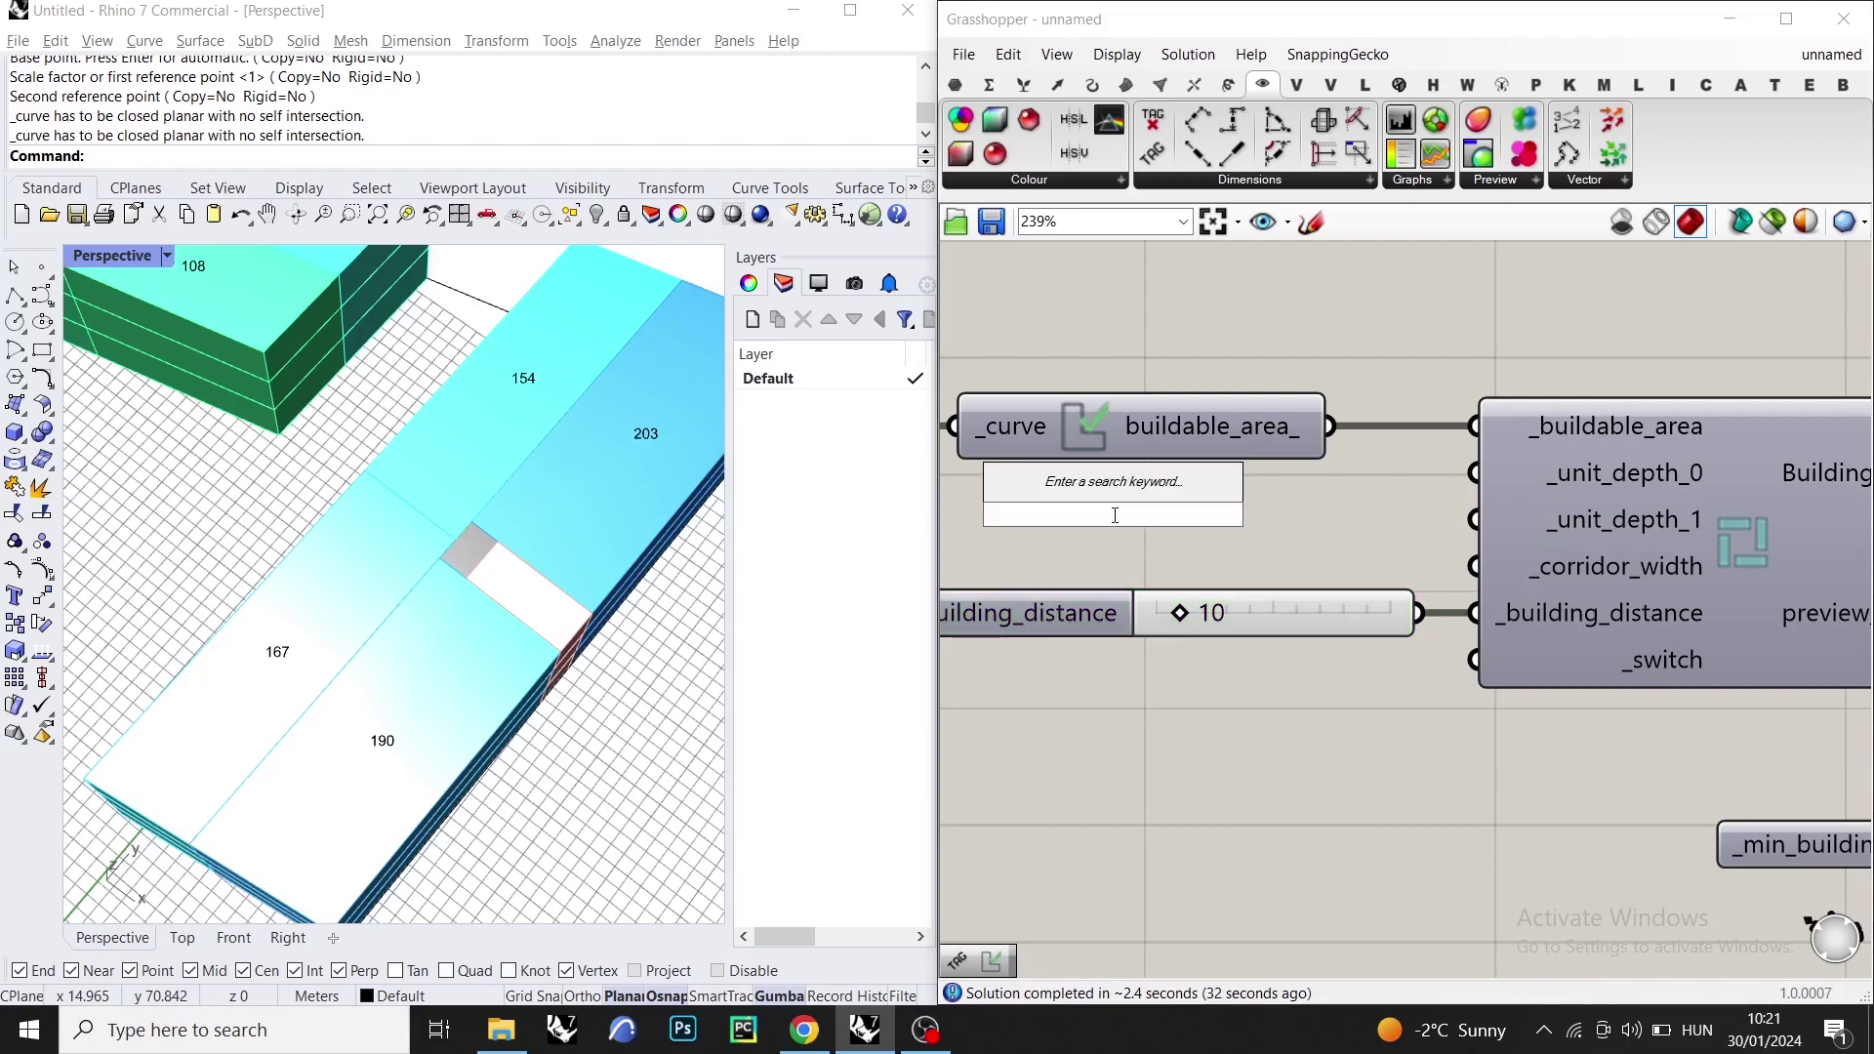
{"action": "type", "text": "10"}
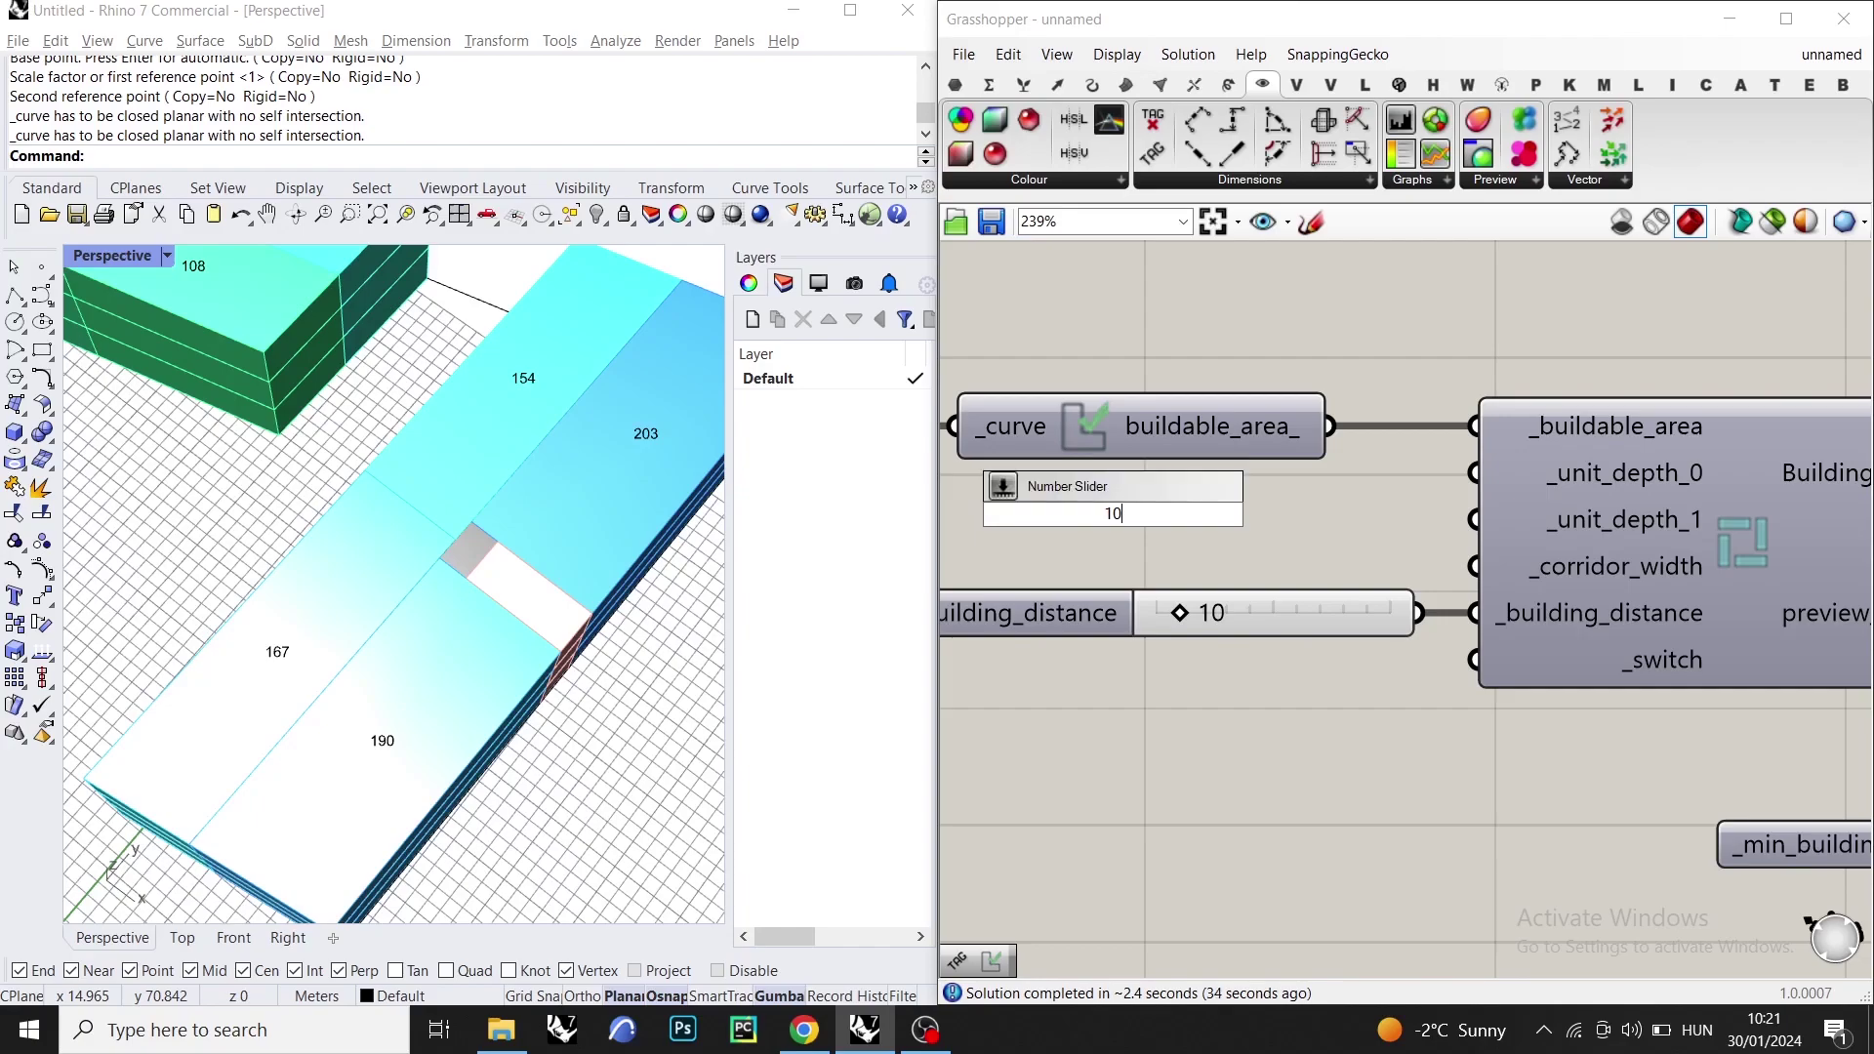
{"action": "key", "text": "Return"}
{"action": "left_click_drag", "start_coordinate": [1475, 475], "coordinate": [1306, 515]}
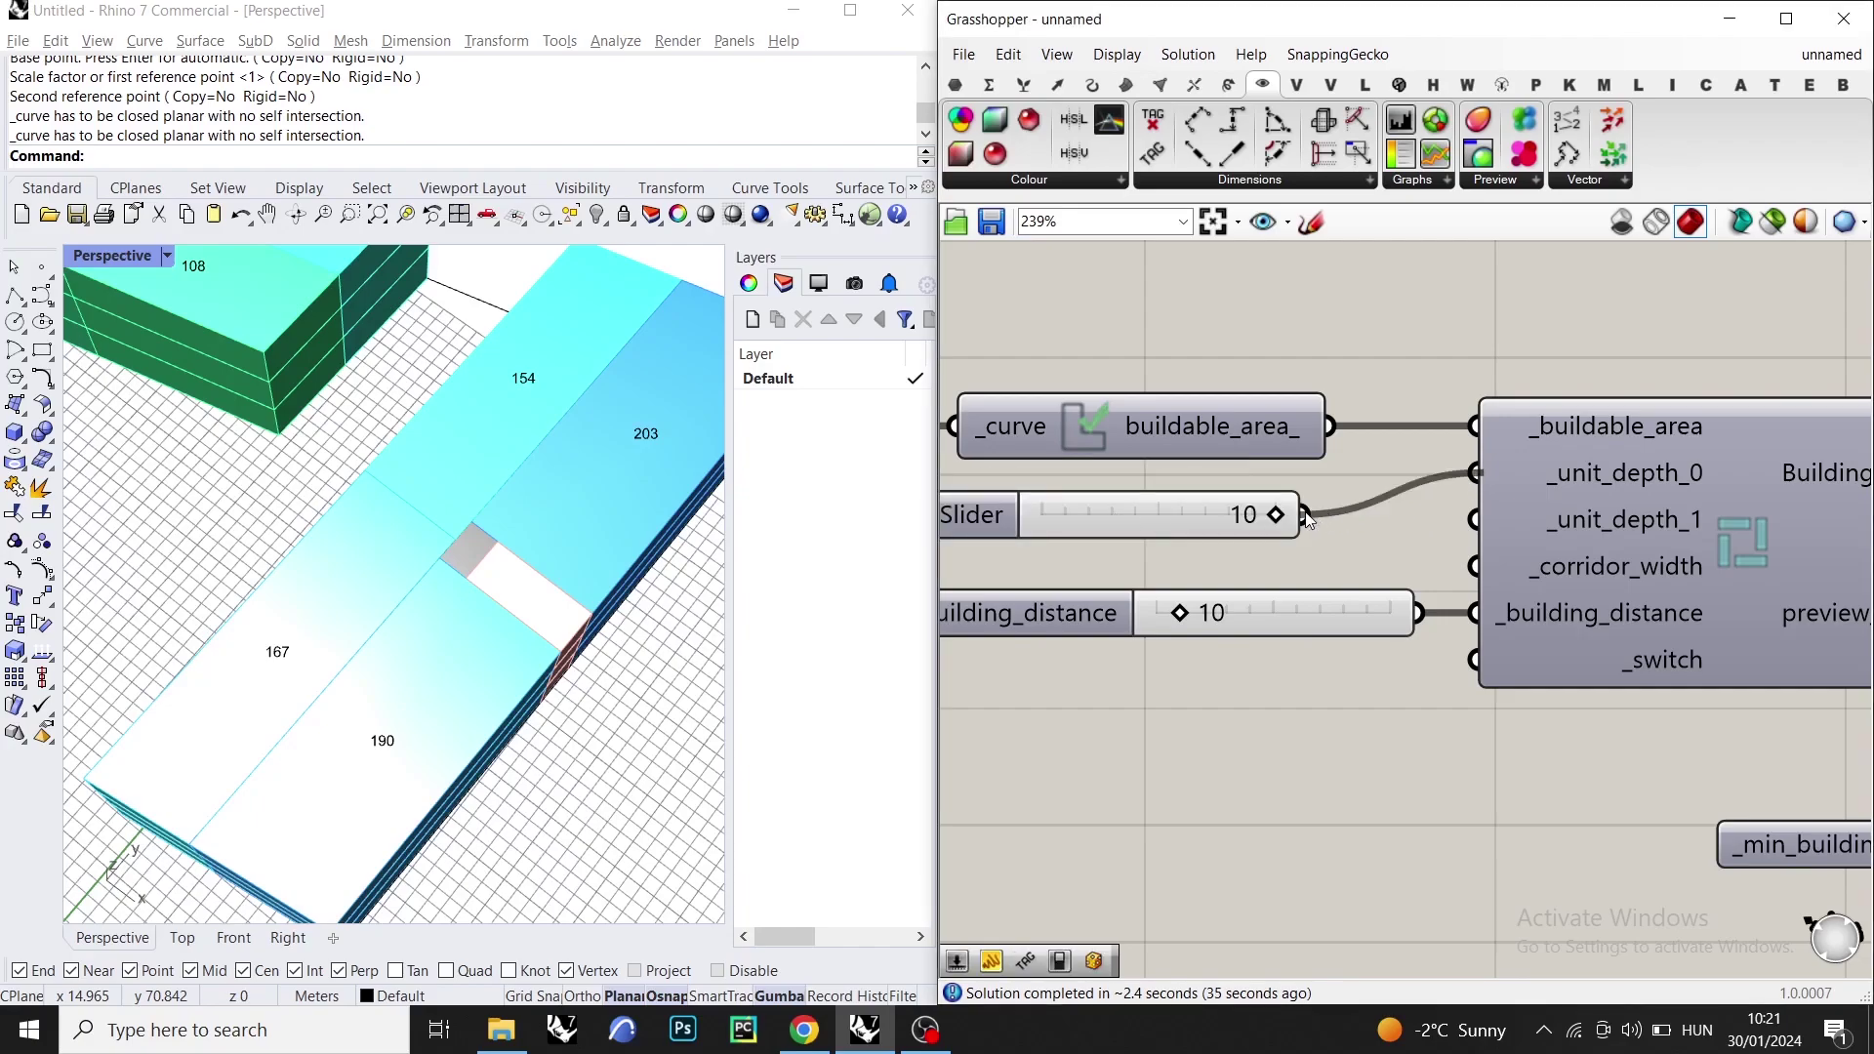
- Inspect the changed unit depths in the model and move the _unit_depth_0 slider above the buildable area component
{"action": "left_click", "coordinate": [444, 580]}
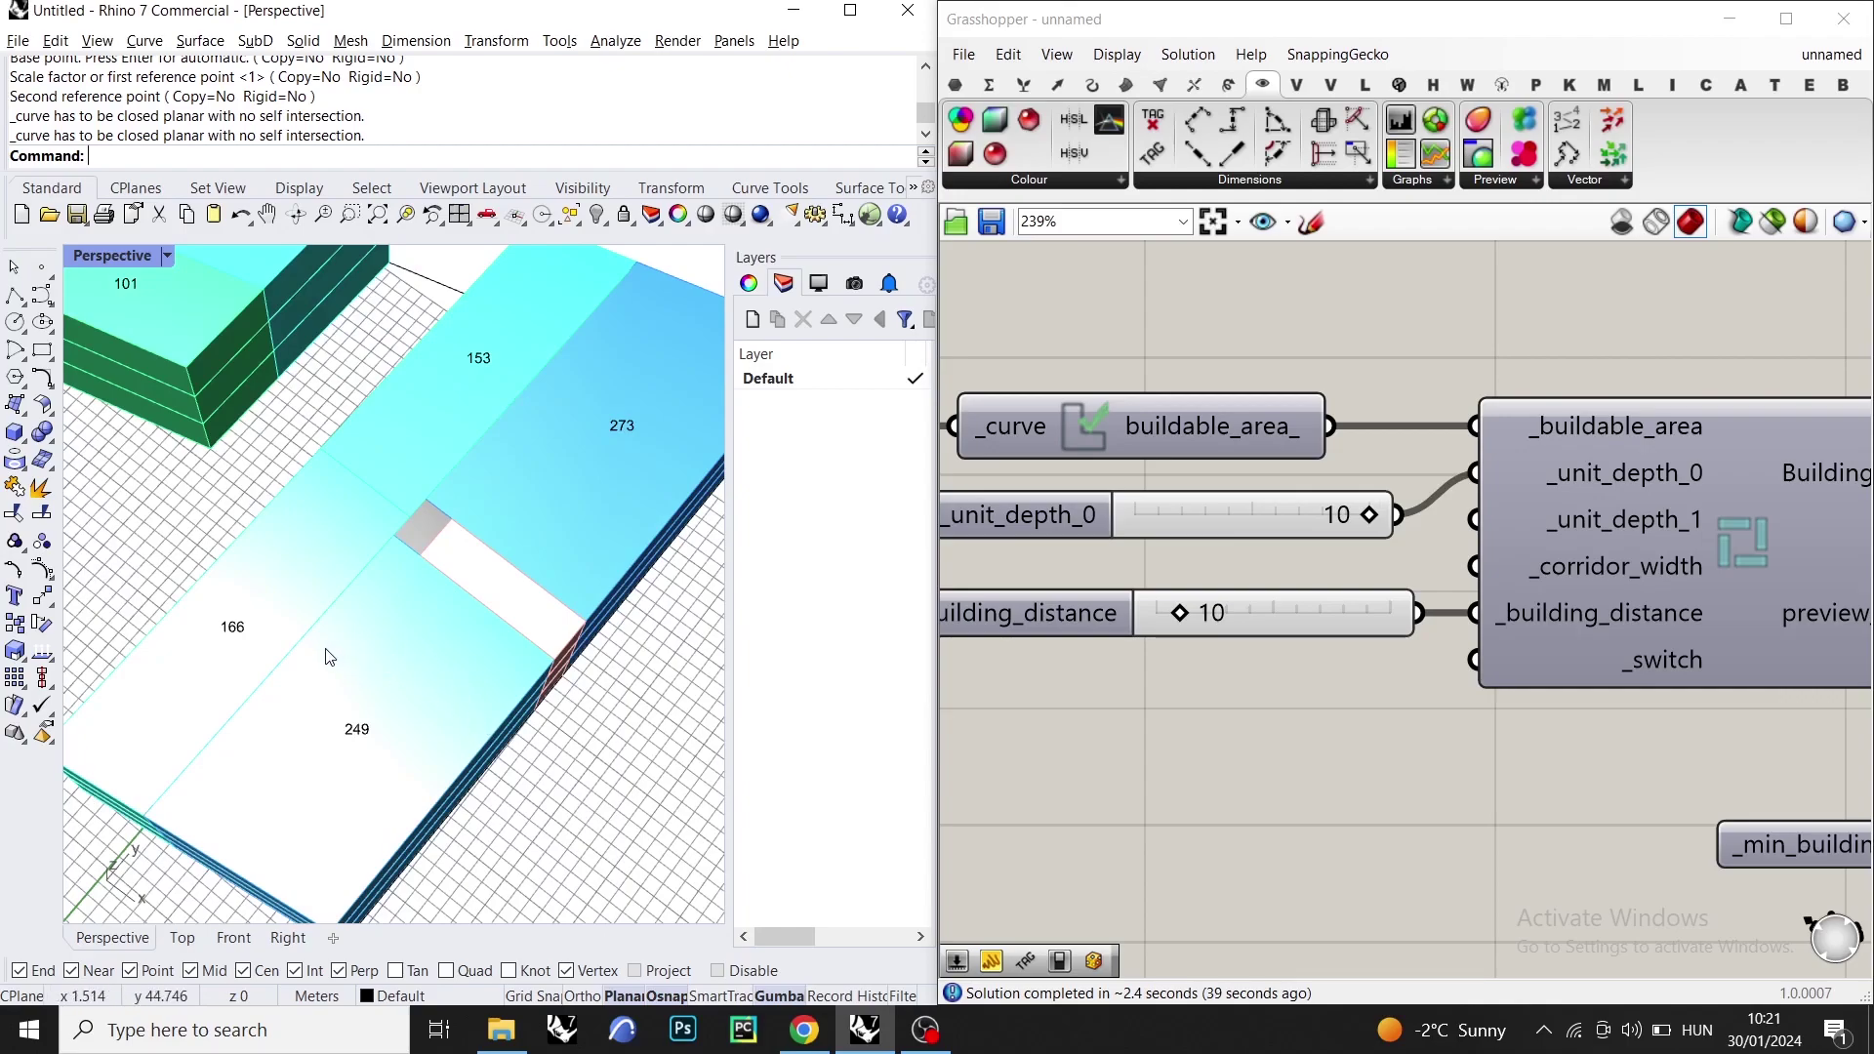
{"action": "right_click_drag", "start_coordinate": [434, 714], "coordinate": [586, 546]}
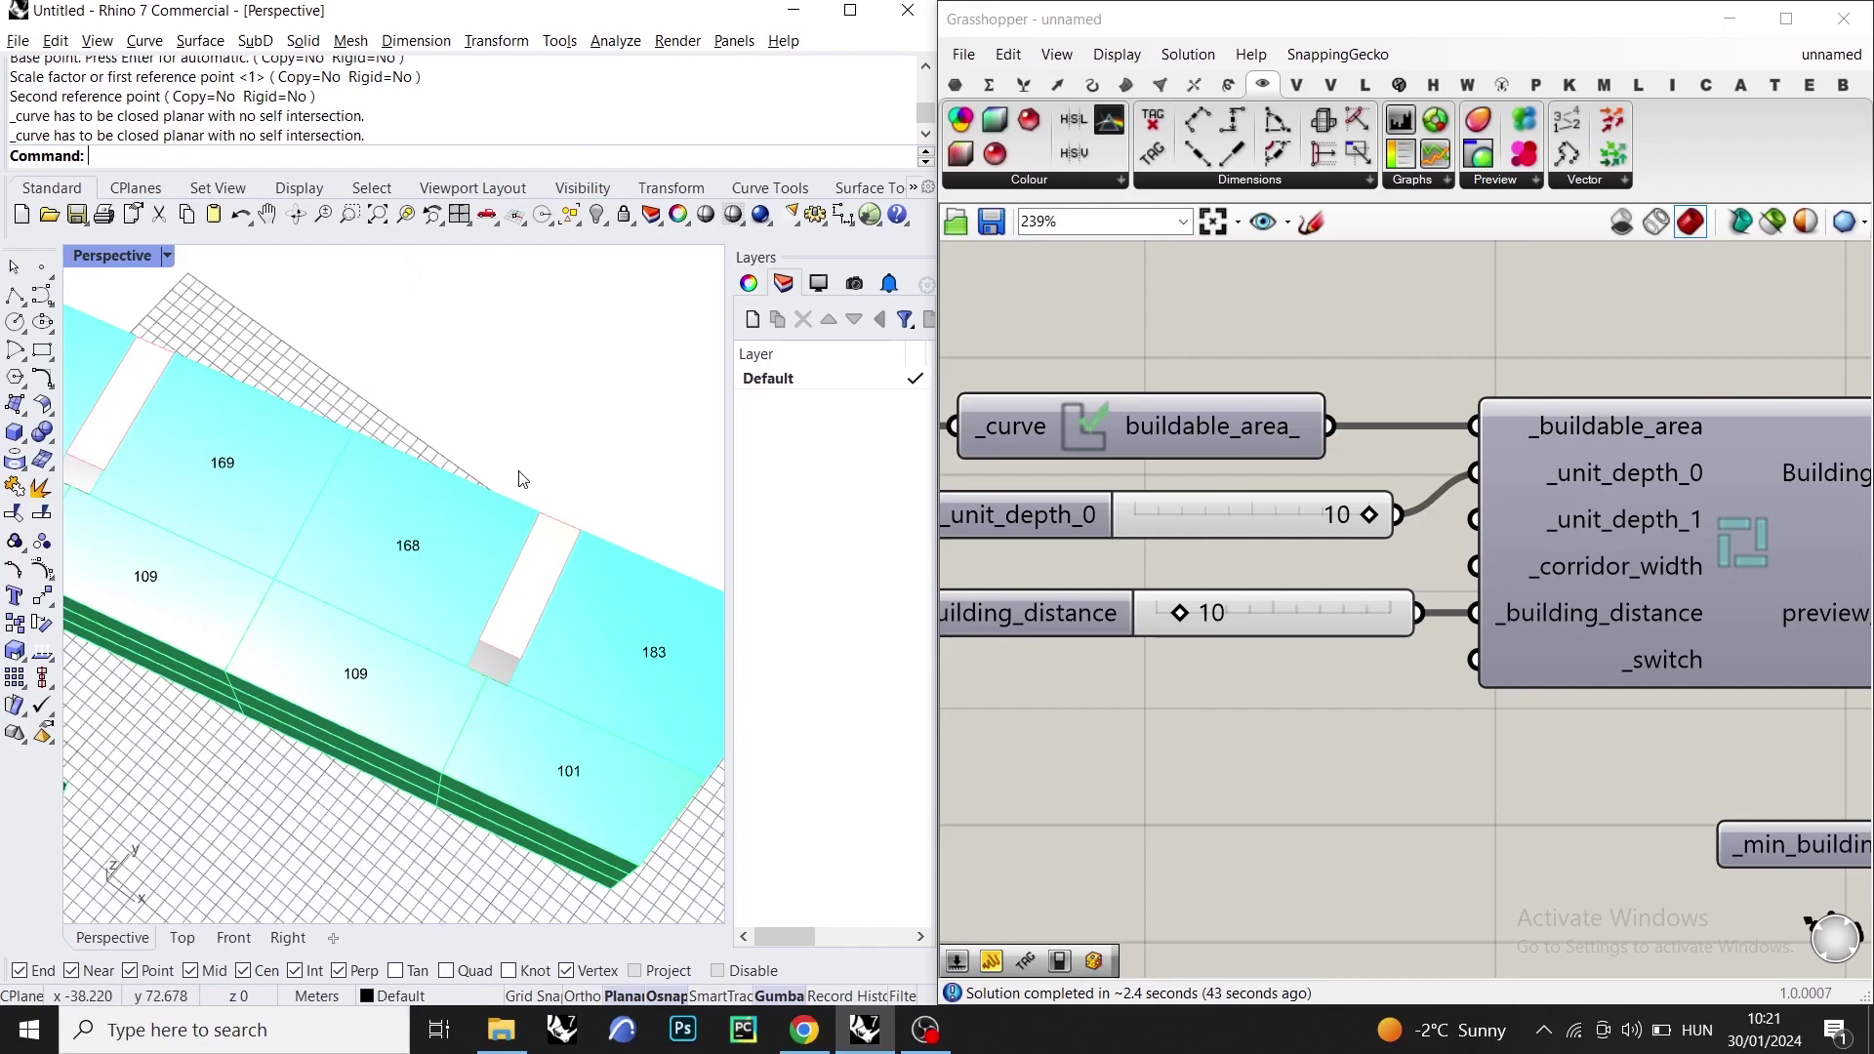
{"action": "scroll", "coordinate": [384, 525], "scroll_direction": "up", "scroll_amount": 2}
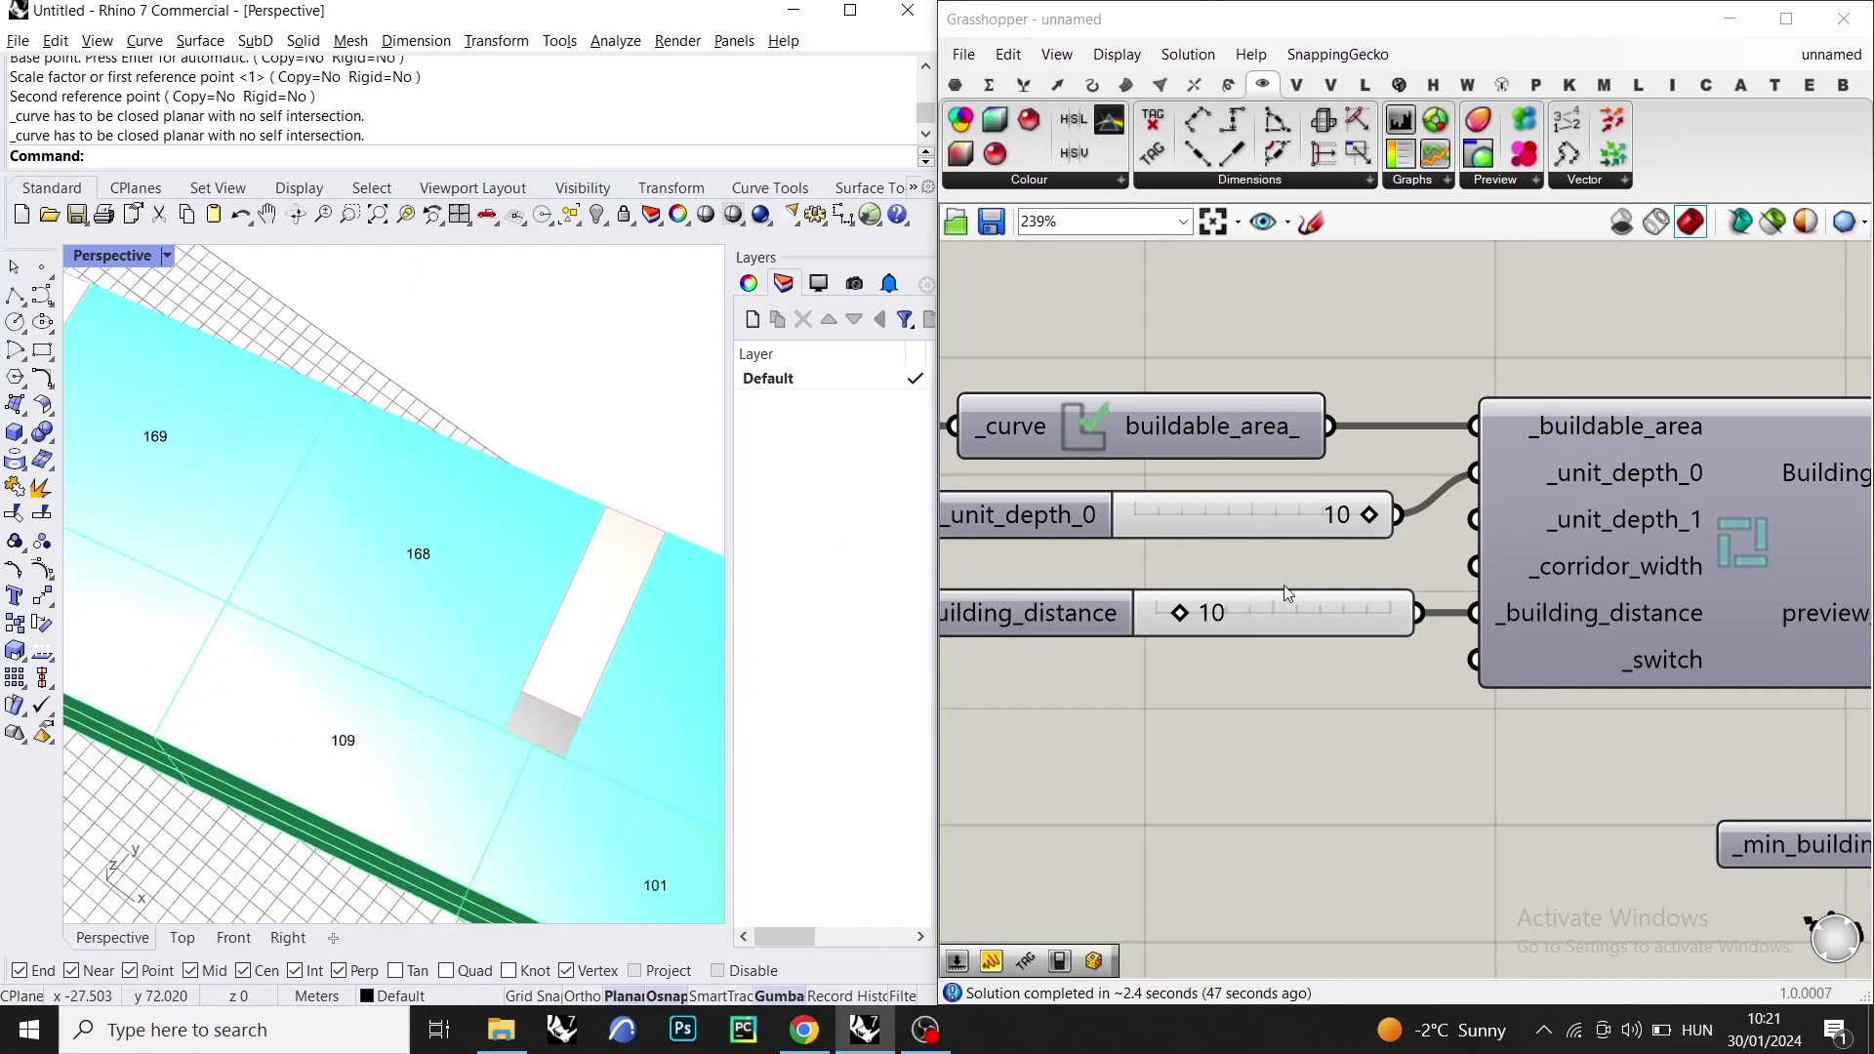
{"action": "scroll", "coordinate": [1281, 629], "scroll_direction": "down", "scroll_amount": 2}
{"action": "left_click_drag", "start_coordinate": [1220, 535], "coordinate": [1199, 401]}
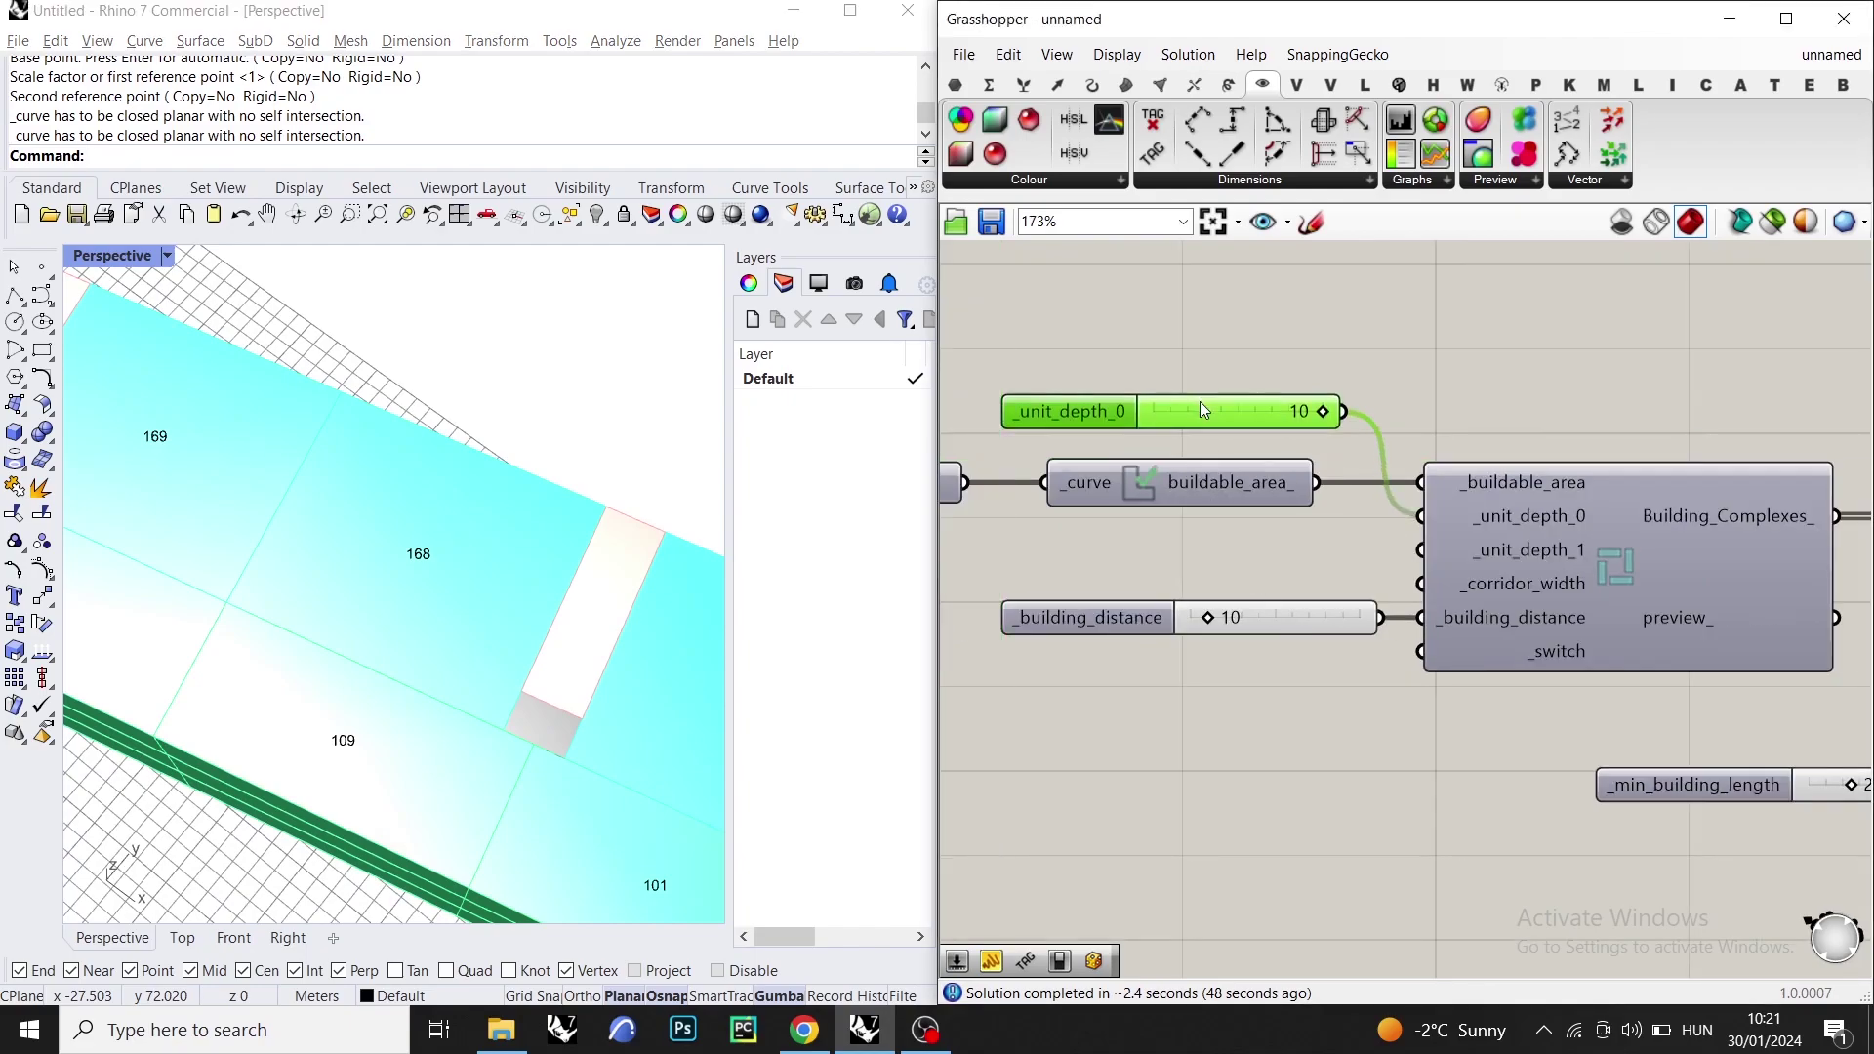
- Add a number slider with the value 3 and connect it to the _unit_depth_1 input
{"action": "double_click", "coordinate": [1159, 548]}
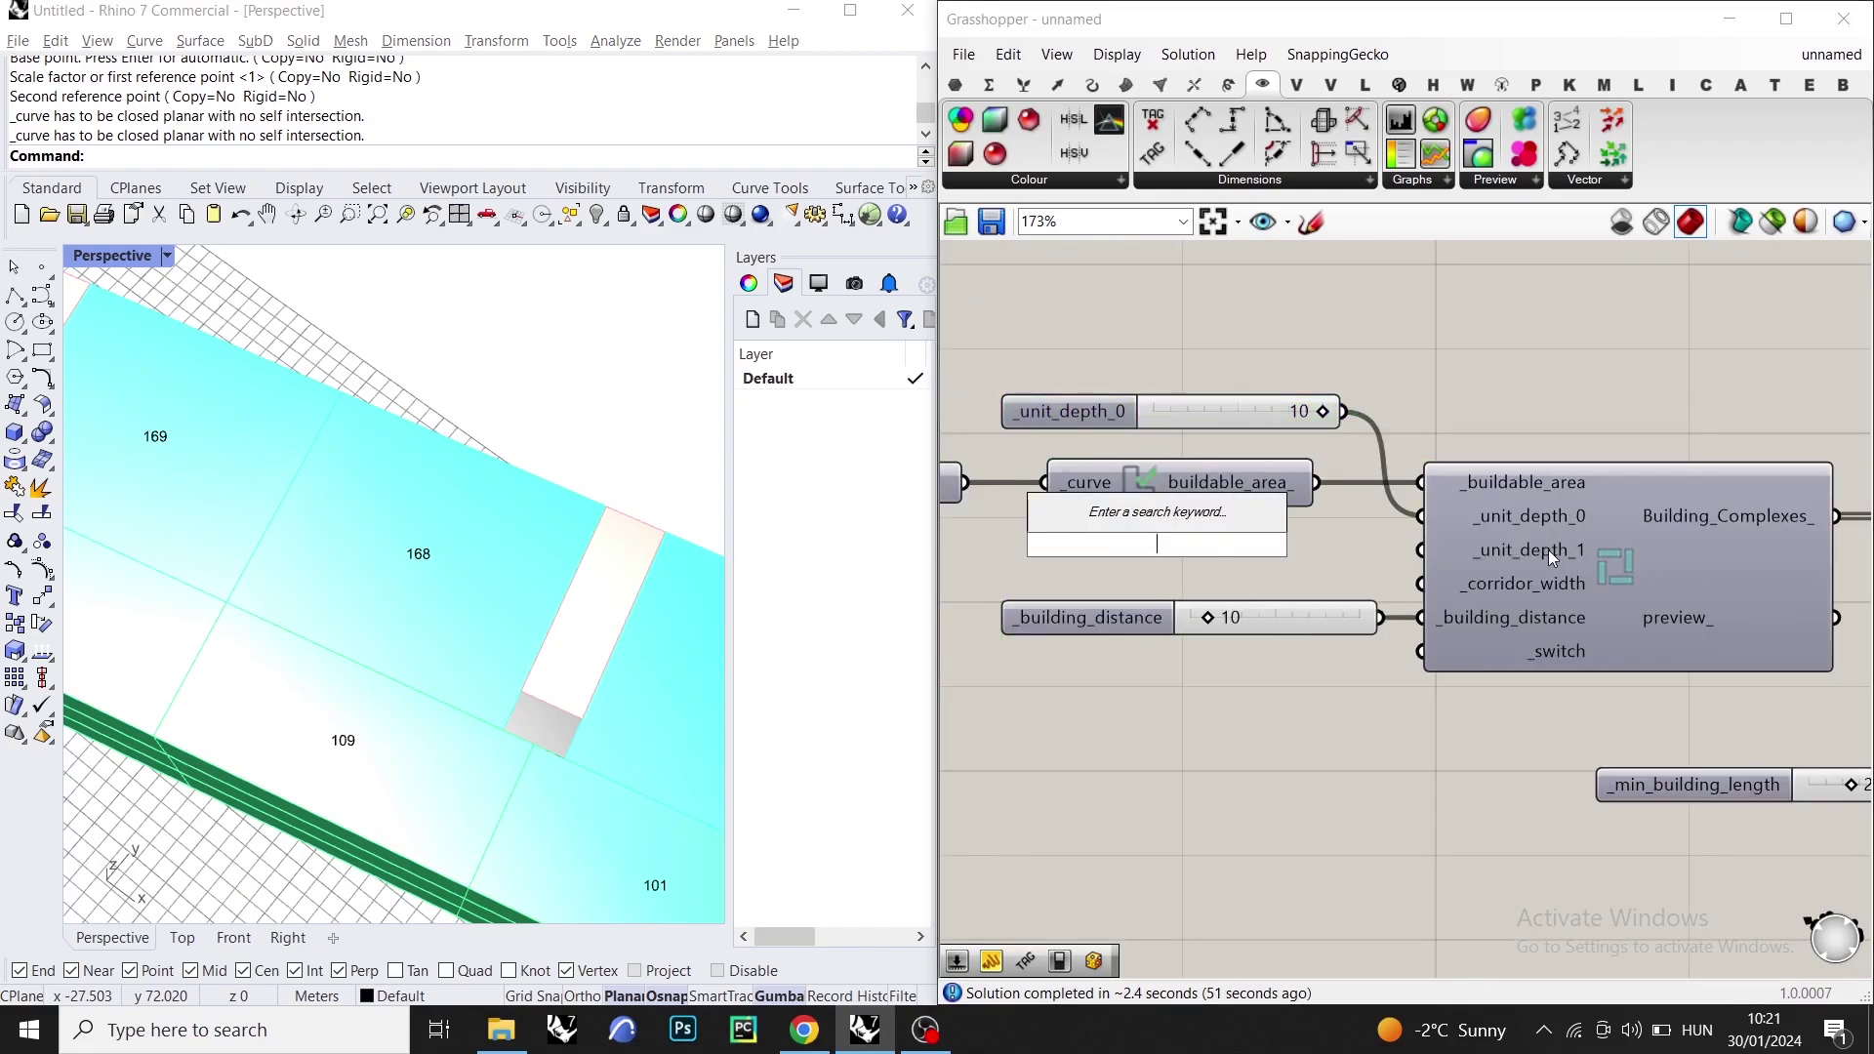
{"action": "type", "text": "2"}
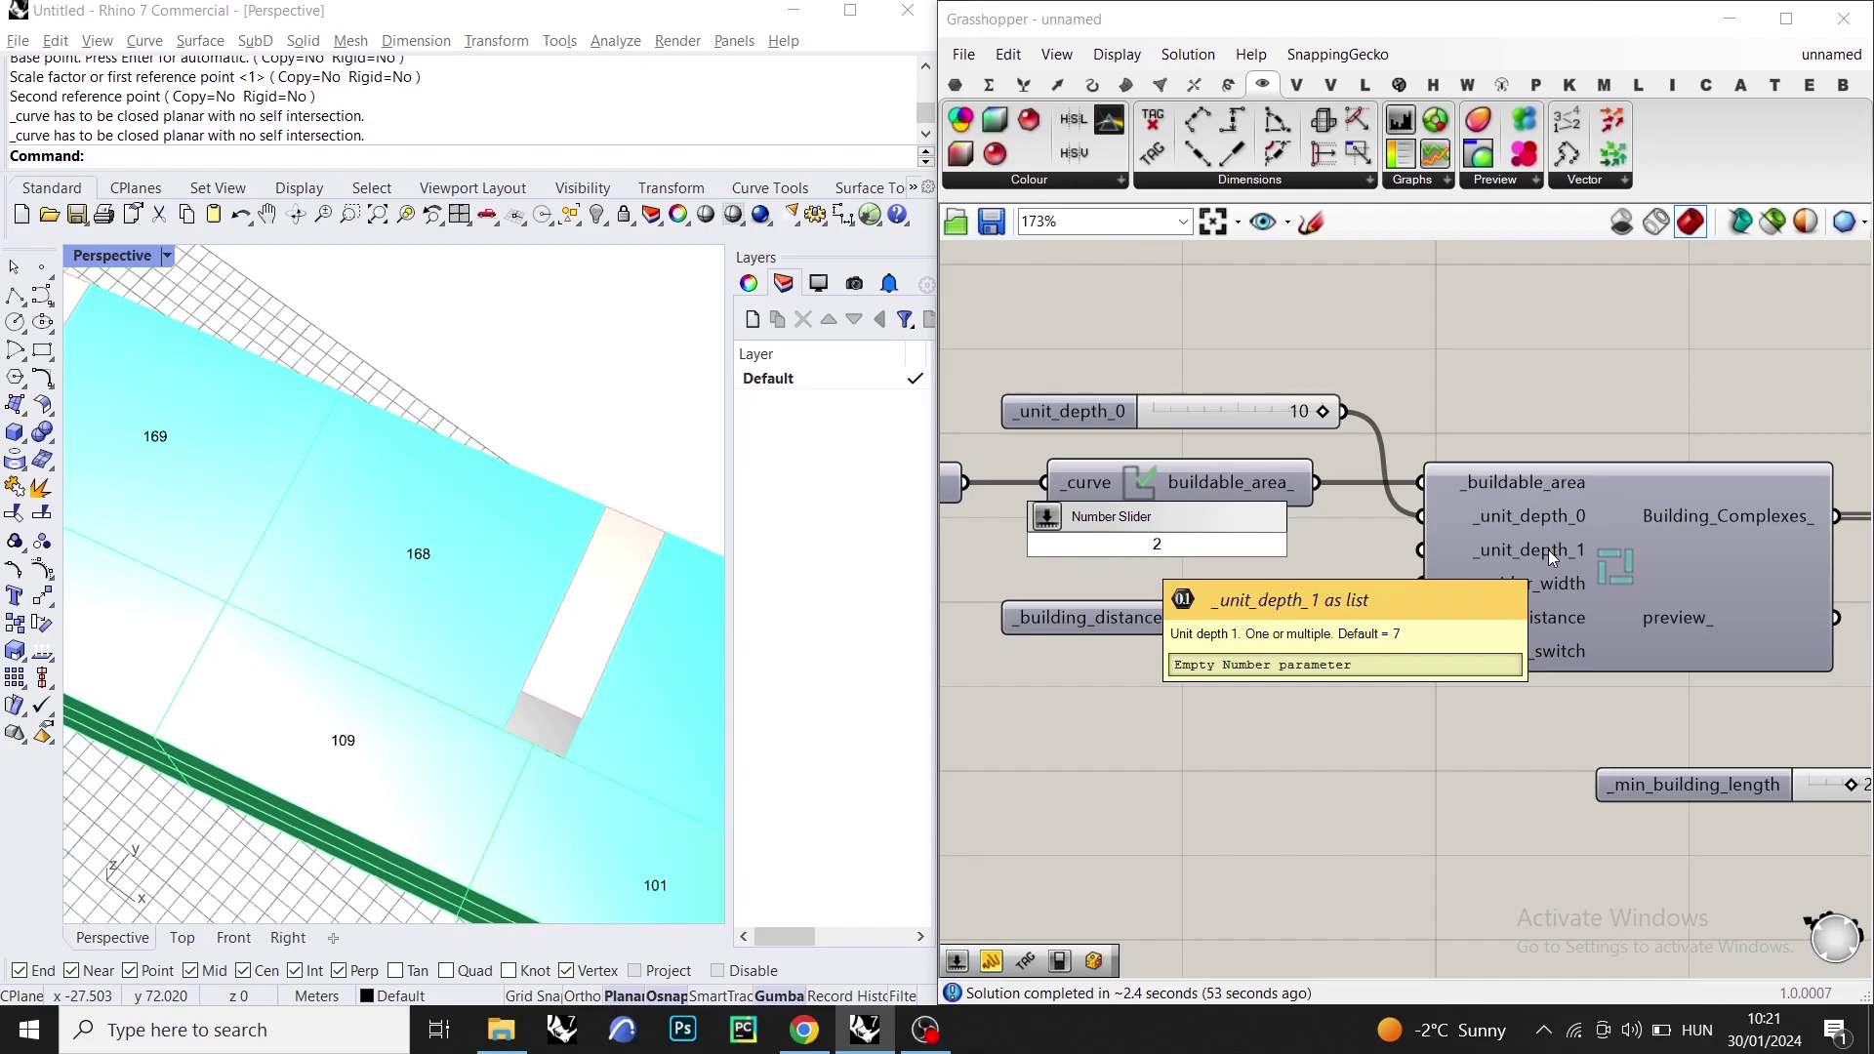
{"action": "key", "text": "BackSpace"}
{"action": "type", "text": "3"}
{"action": "key", "text": "Return"}
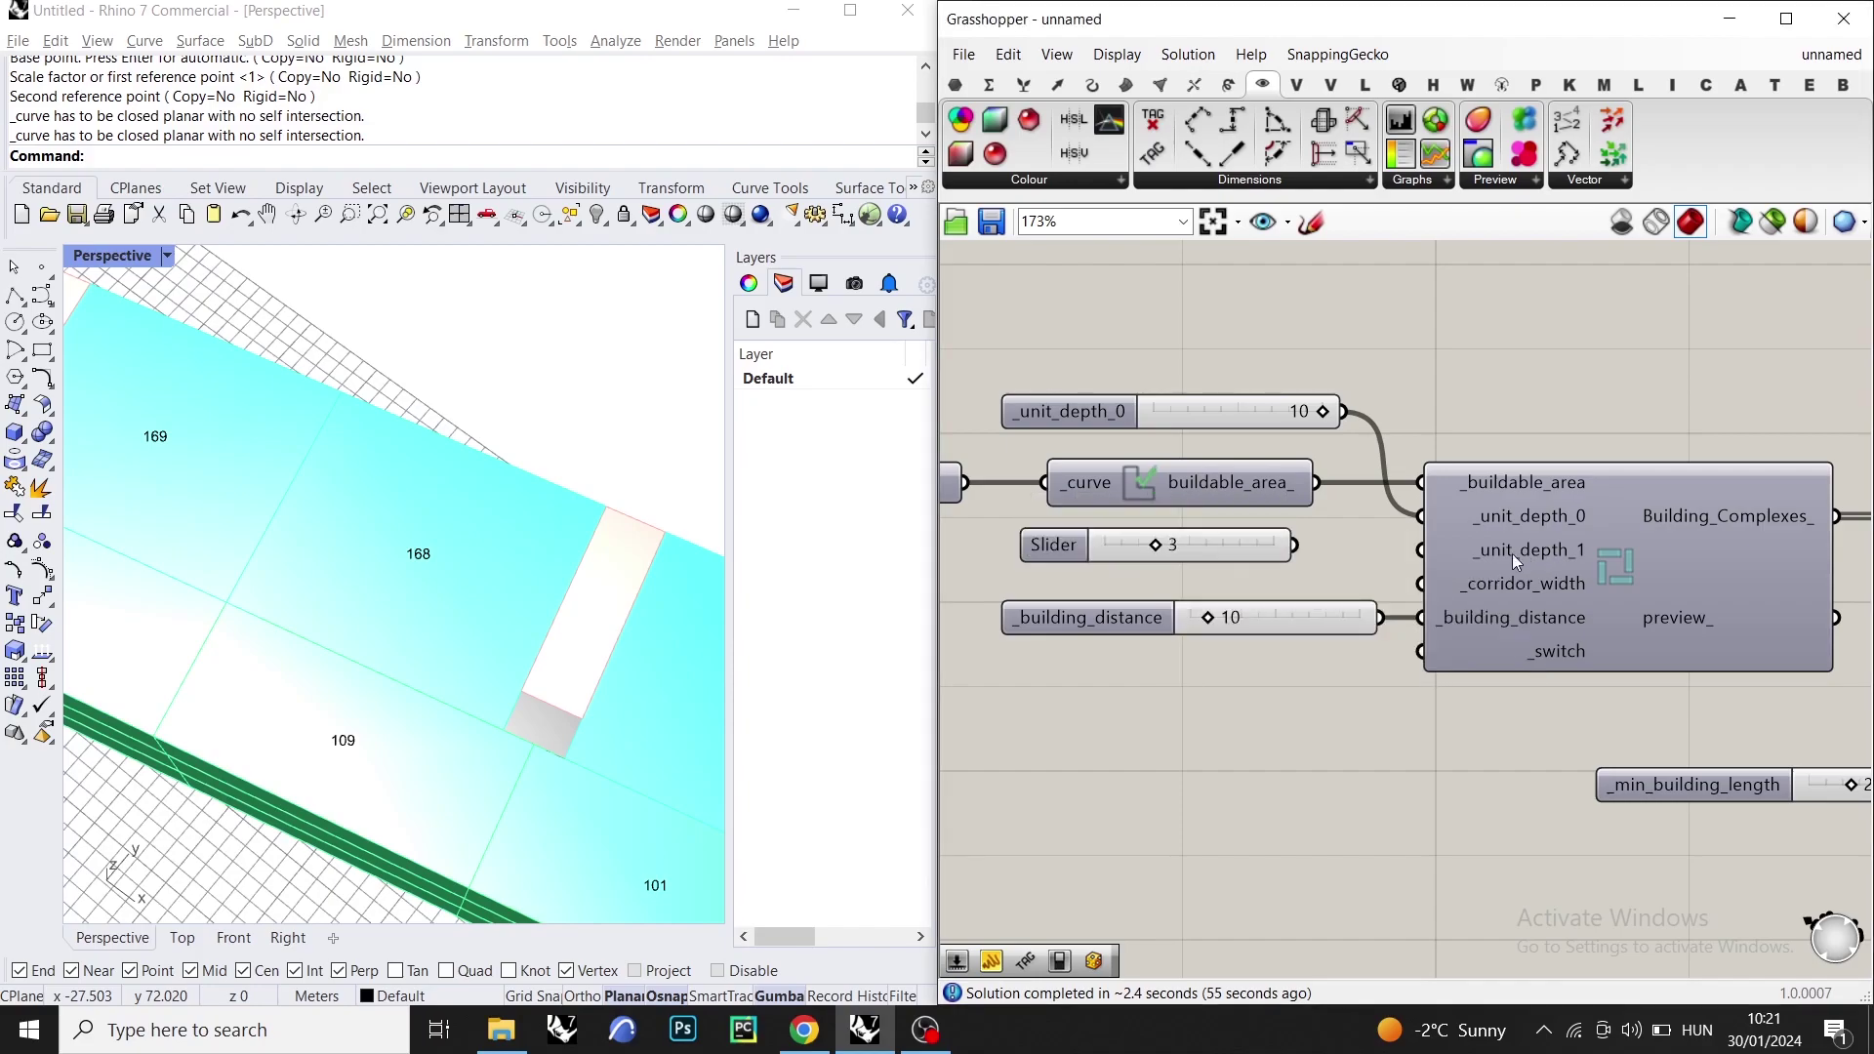
{"action": "left_click", "coordinate": [1433, 549]}
{"action": "left_click_drag", "start_coordinate": [1434, 549], "coordinate": [1316, 547]}
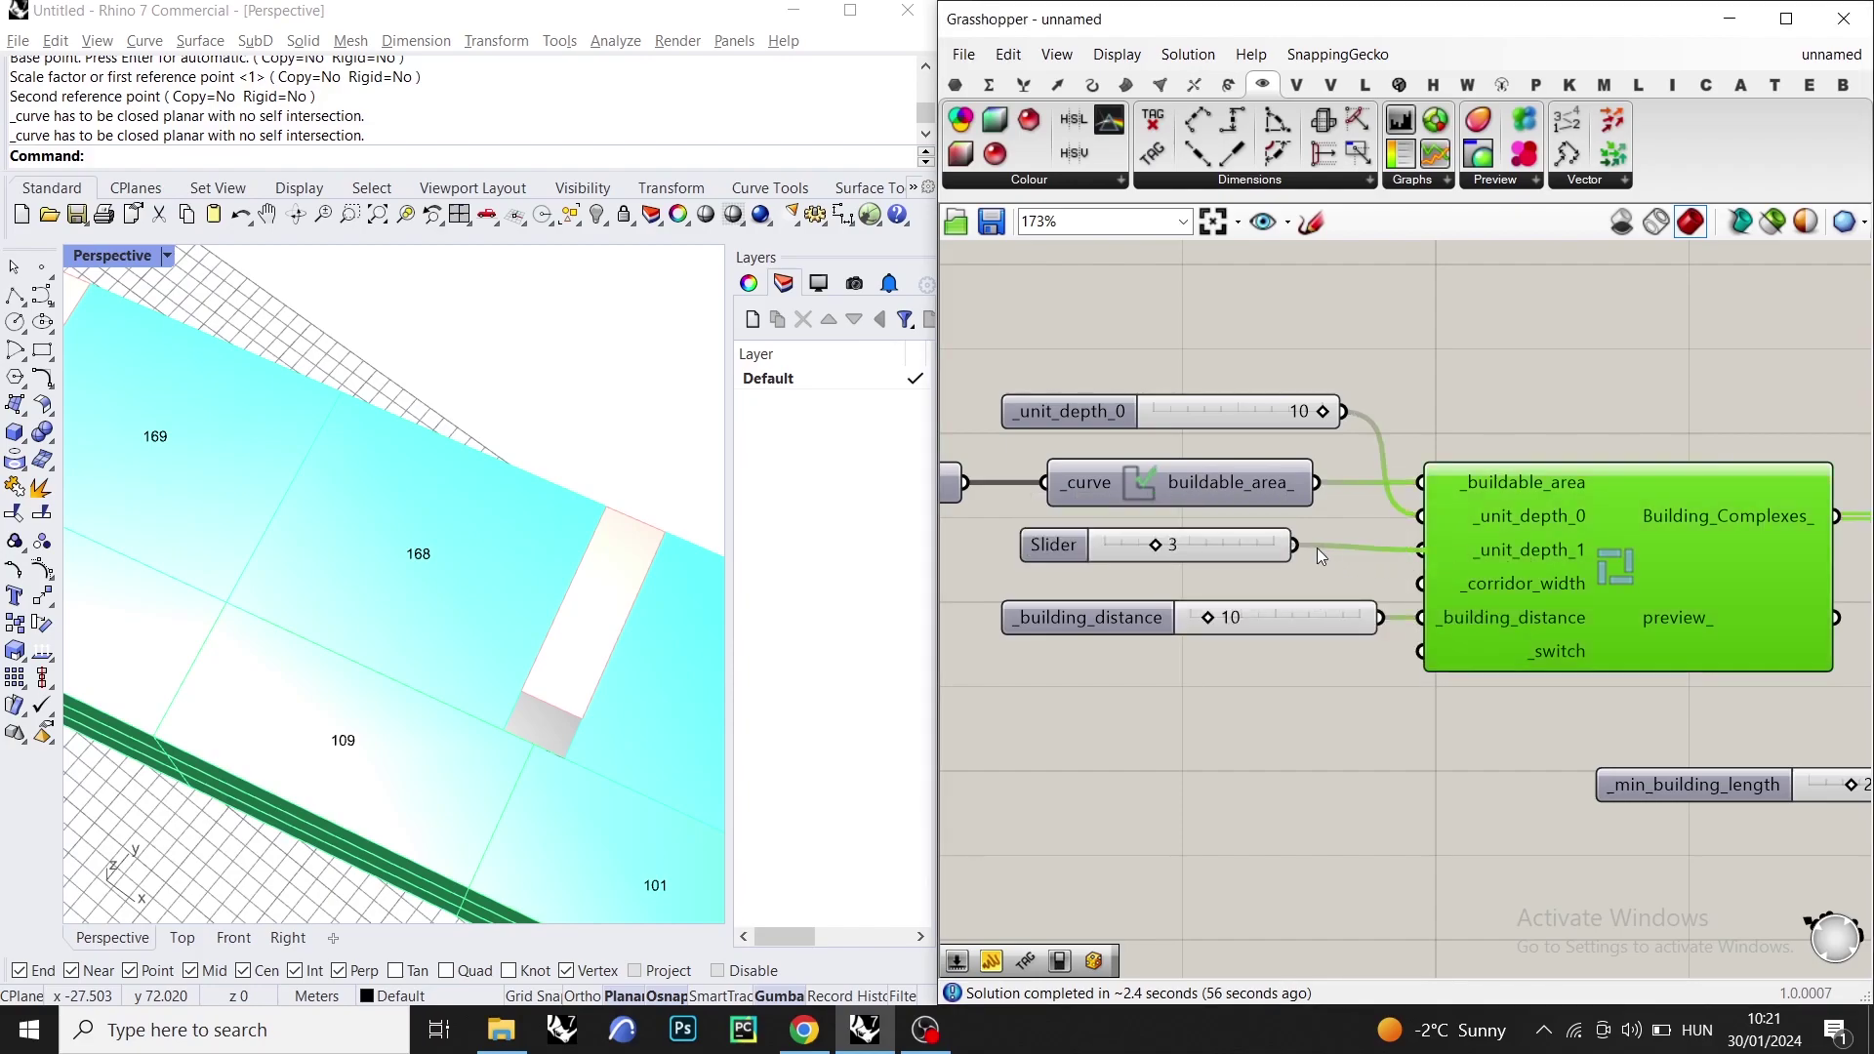
- Inspect the narrower units on the building's other side, and set the _unit_depth_1 slider to 10
{"action": "right_click_drag", "start_coordinate": [351, 619], "coordinate": [372, 578]}
{"action": "right_click_drag", "start_coordinate": [226, 577], "coordinate": [356, 582]}
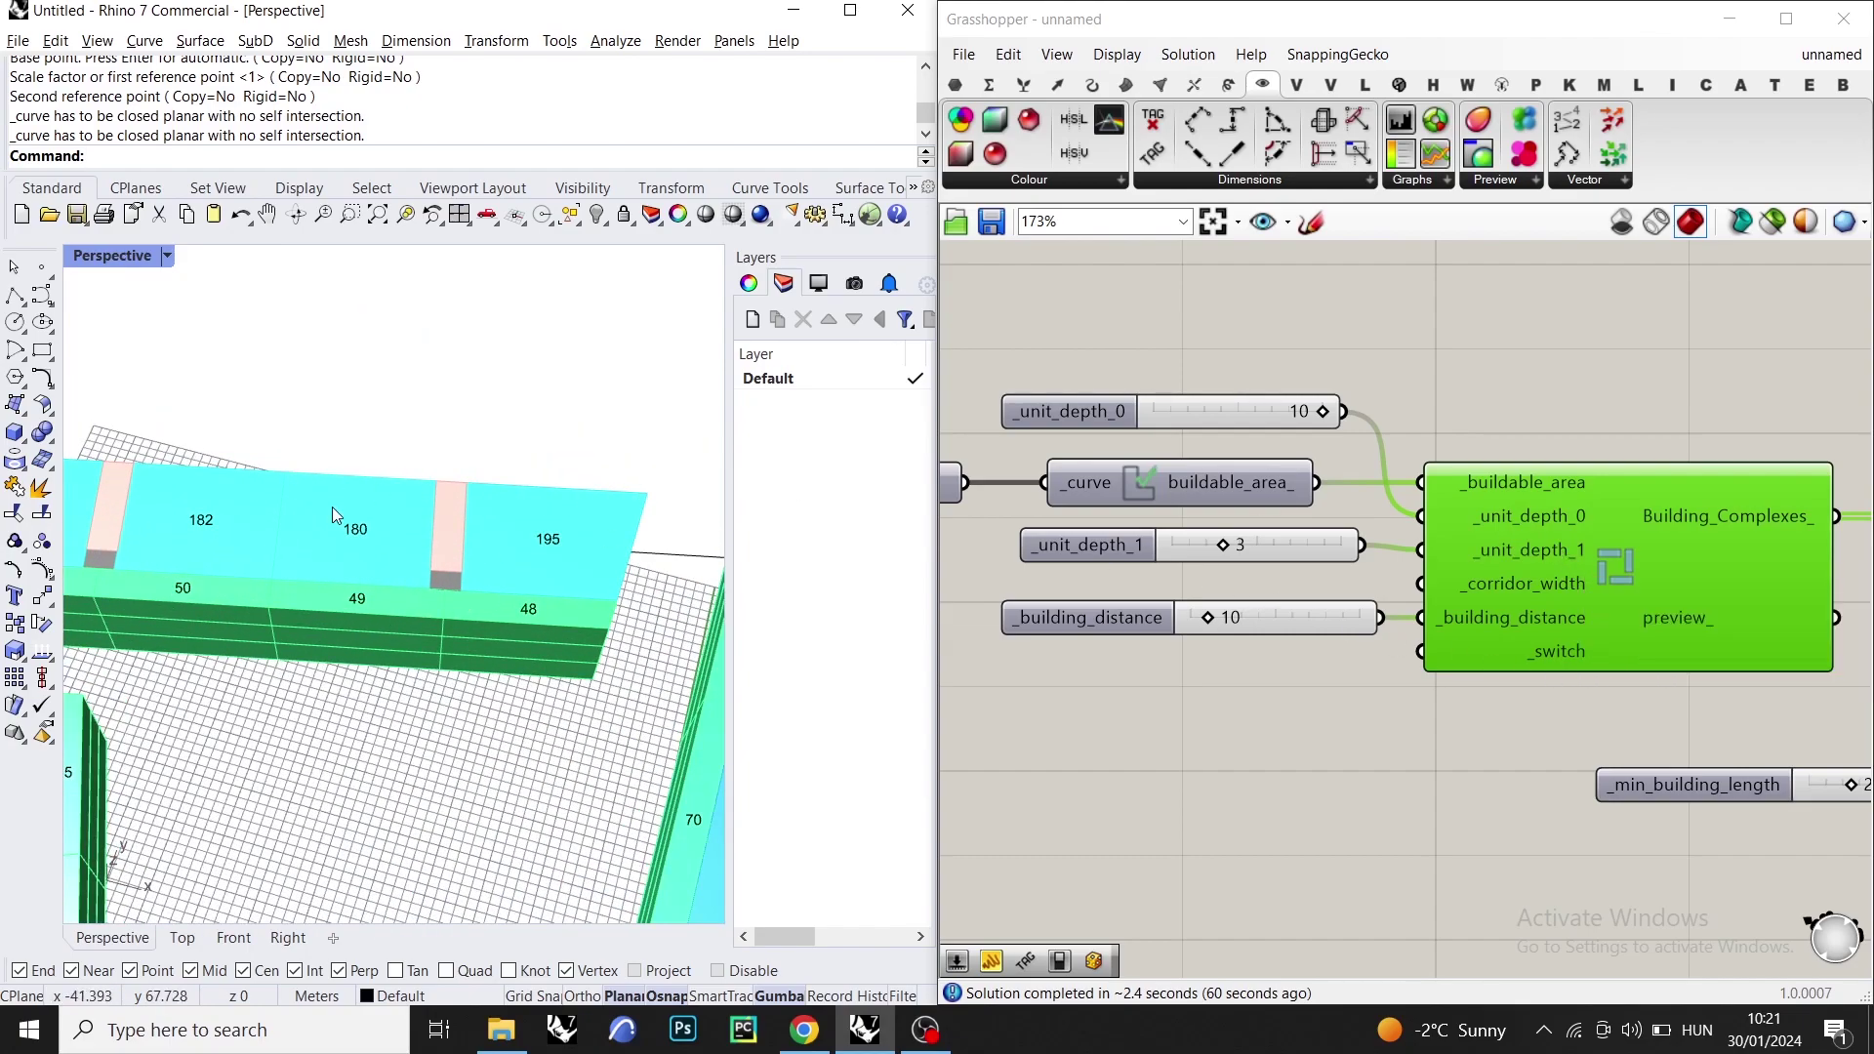
{"action": "scroll", "coordinate": [289, 537], "scroll_direction": "up", "scroll_amount": 3}
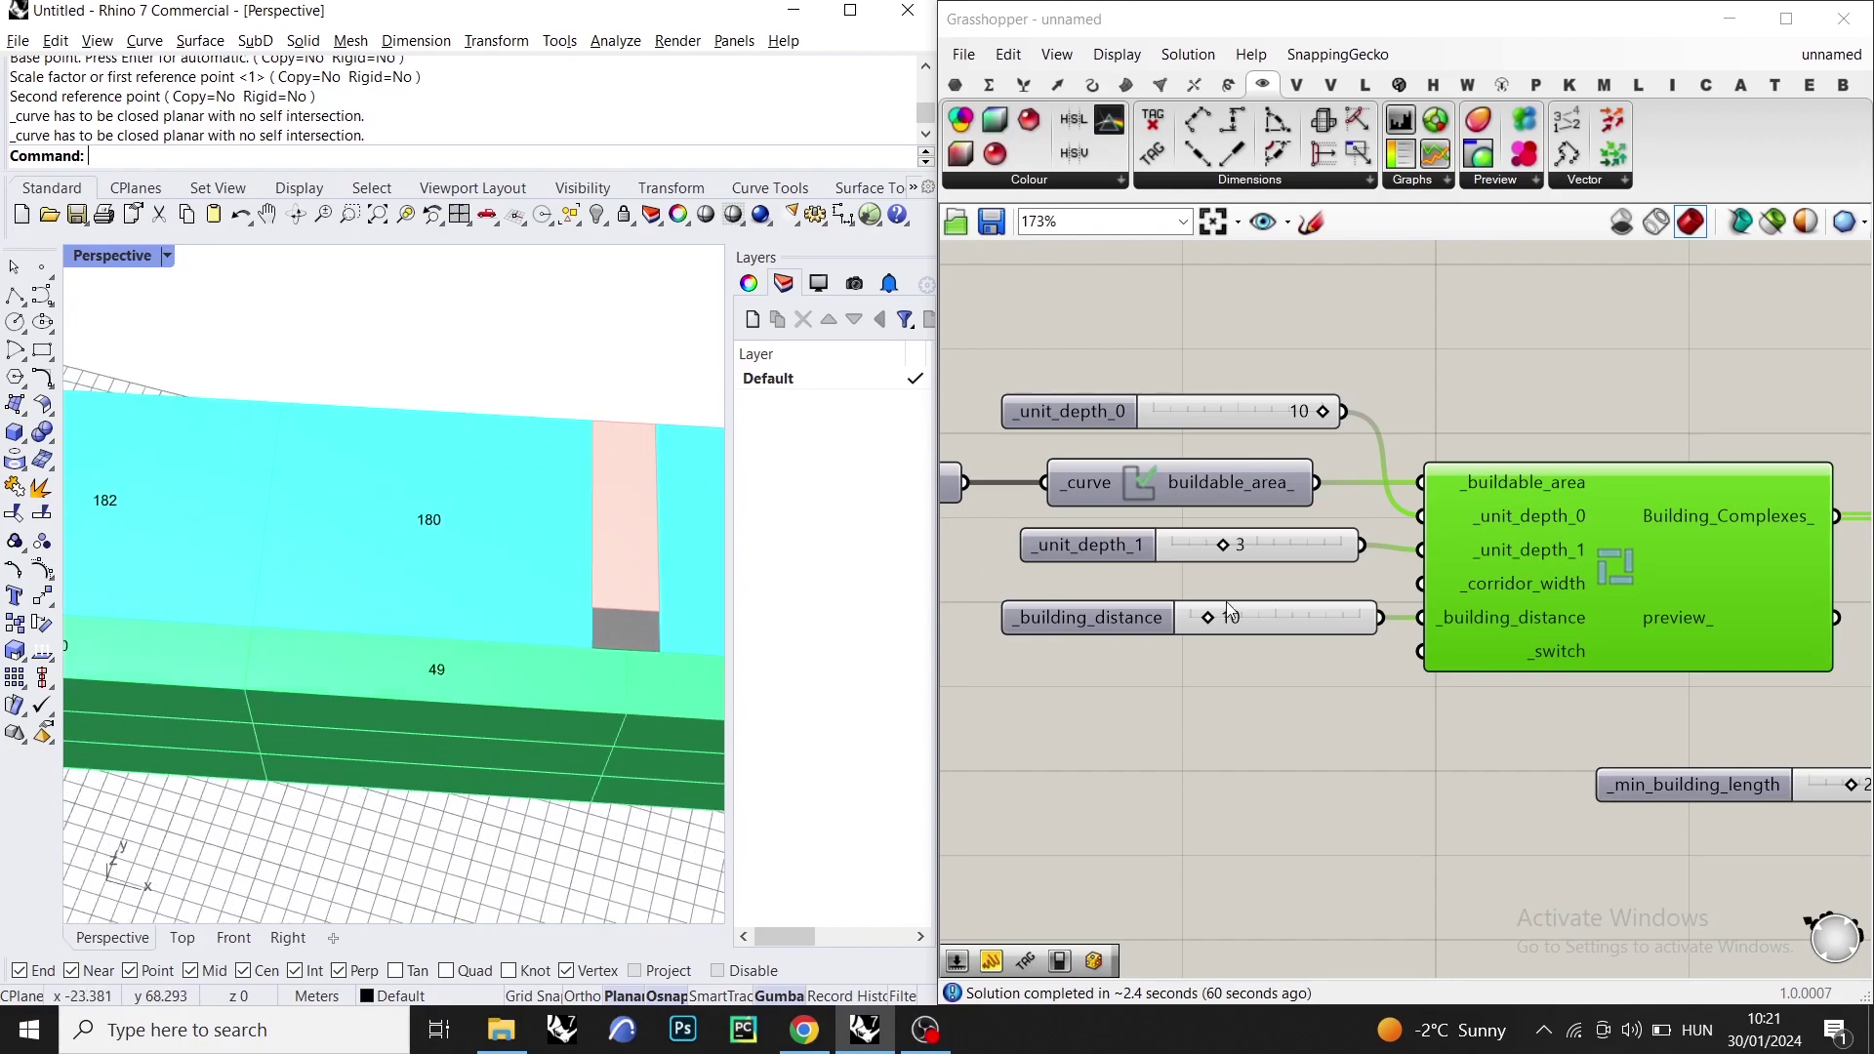
{"action": "scroll", "coordinate": [1226, 601], "scroll_direction": "up", "scroll_amount": 3}
{"action": "double_click", "coordinate": [1268, 554]}
{"action": "type", "text": "10"}
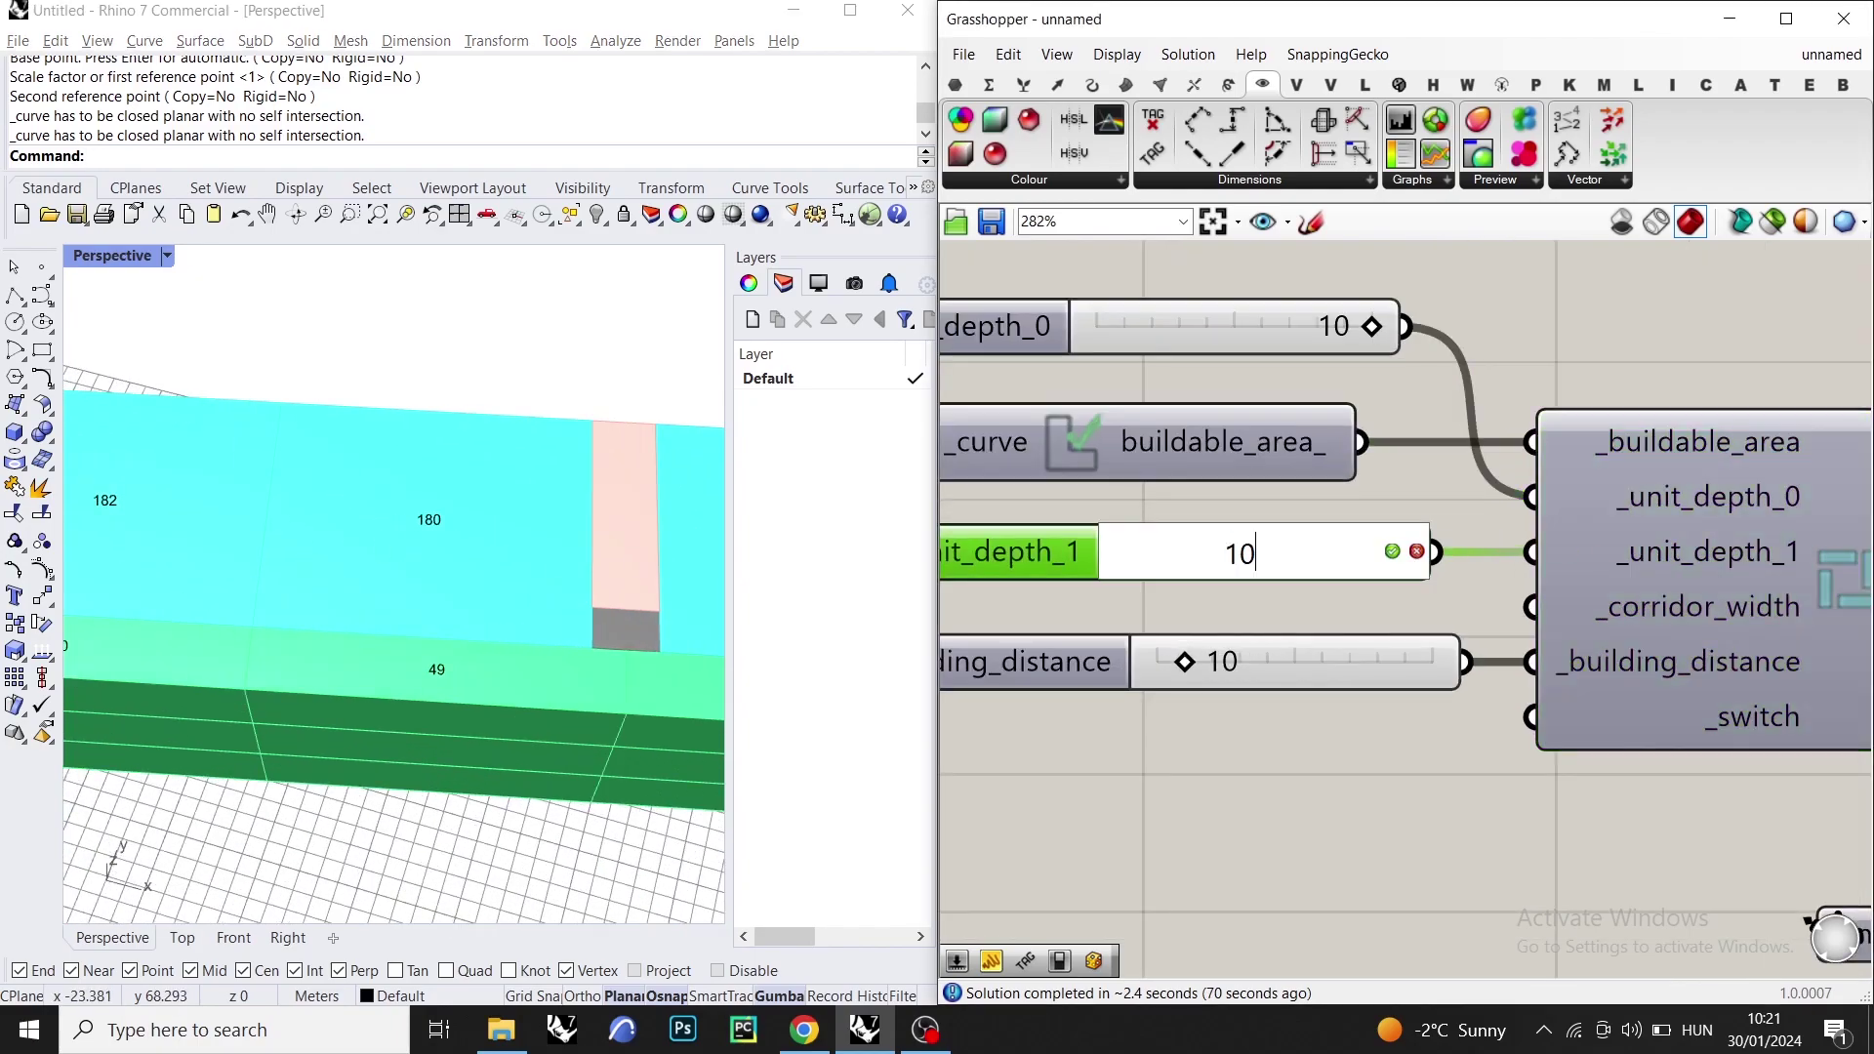
{"action": "key", "text": "Return"}
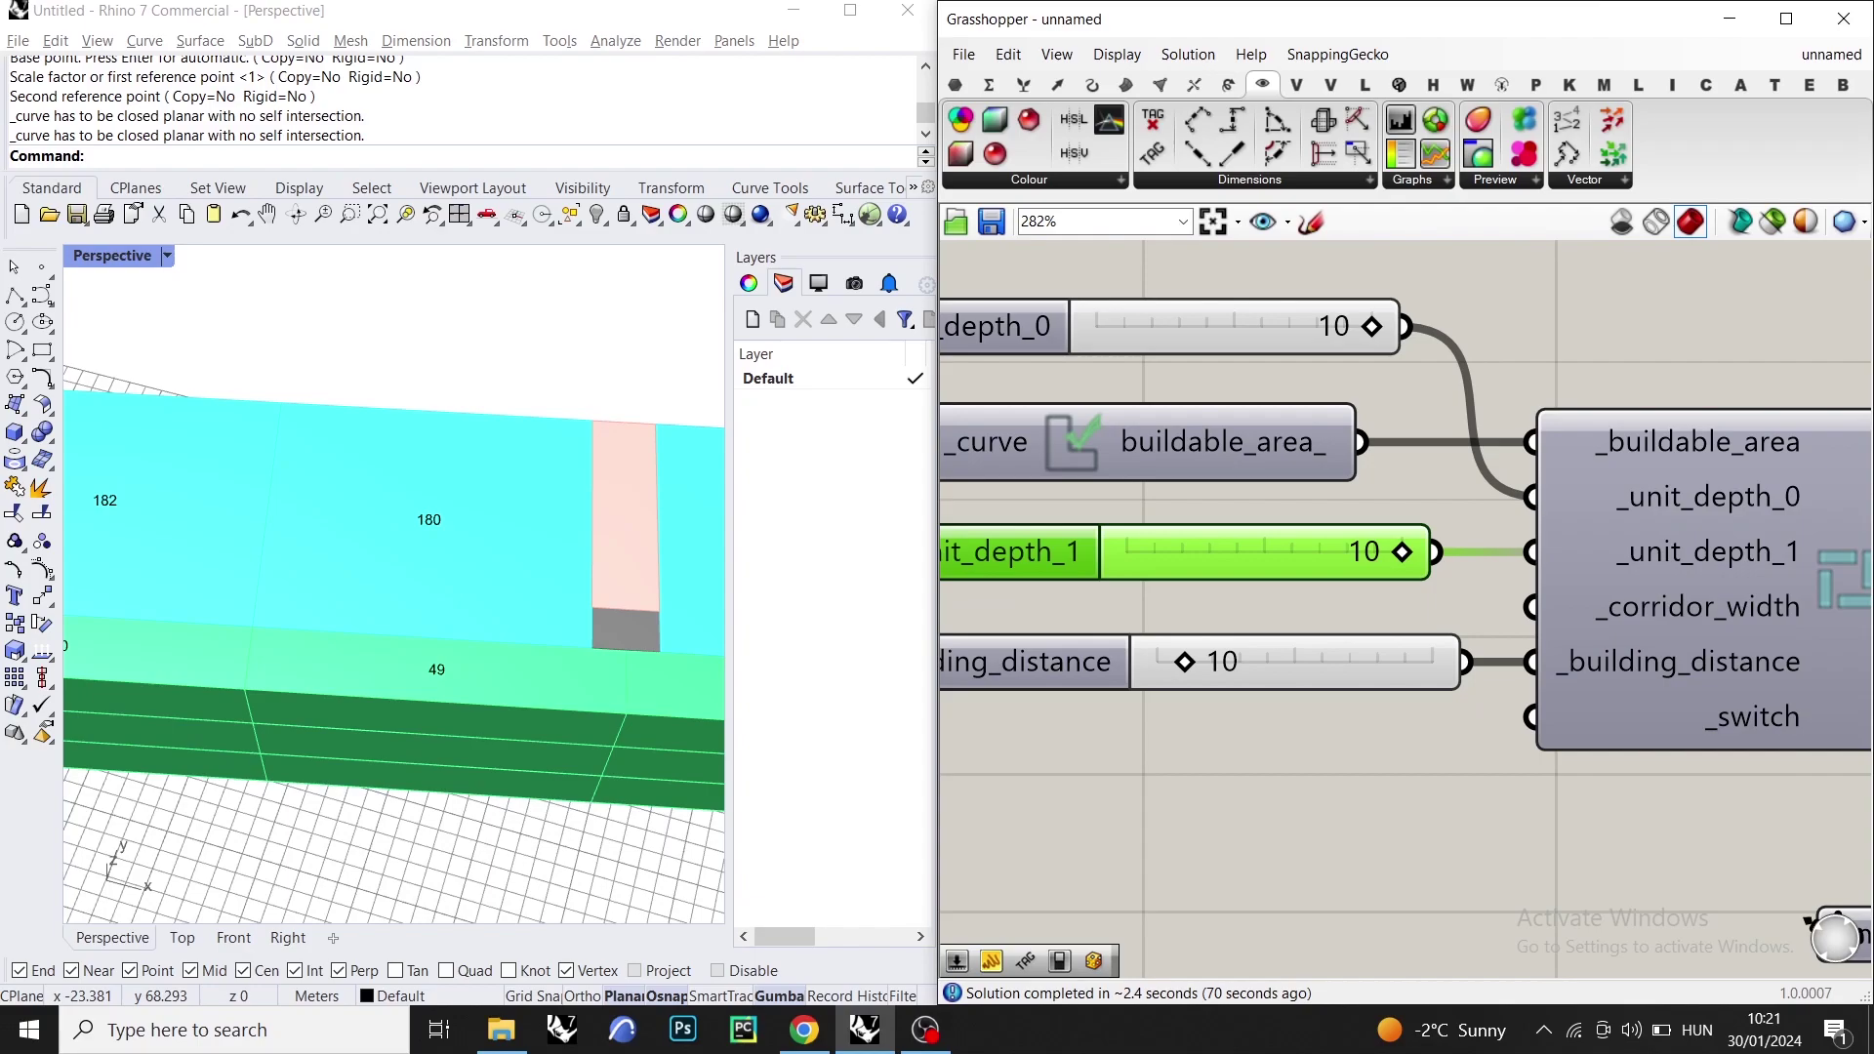
- Examine the unit areas of the buildings with both unit depths at 10, and locate the _corridor_width input
{"action": "scroll", "coordinate": [320, 488], "scroll_direction": "down", "scroll_amount": 10}
{"action": "right_click_drag", "start_coordinate": [498, 498], "coordinate": [341, 487]}
{"action": "scroll", "coordinate": [340, 487], "scroll_direction": "up", "scroll_amount": 5}
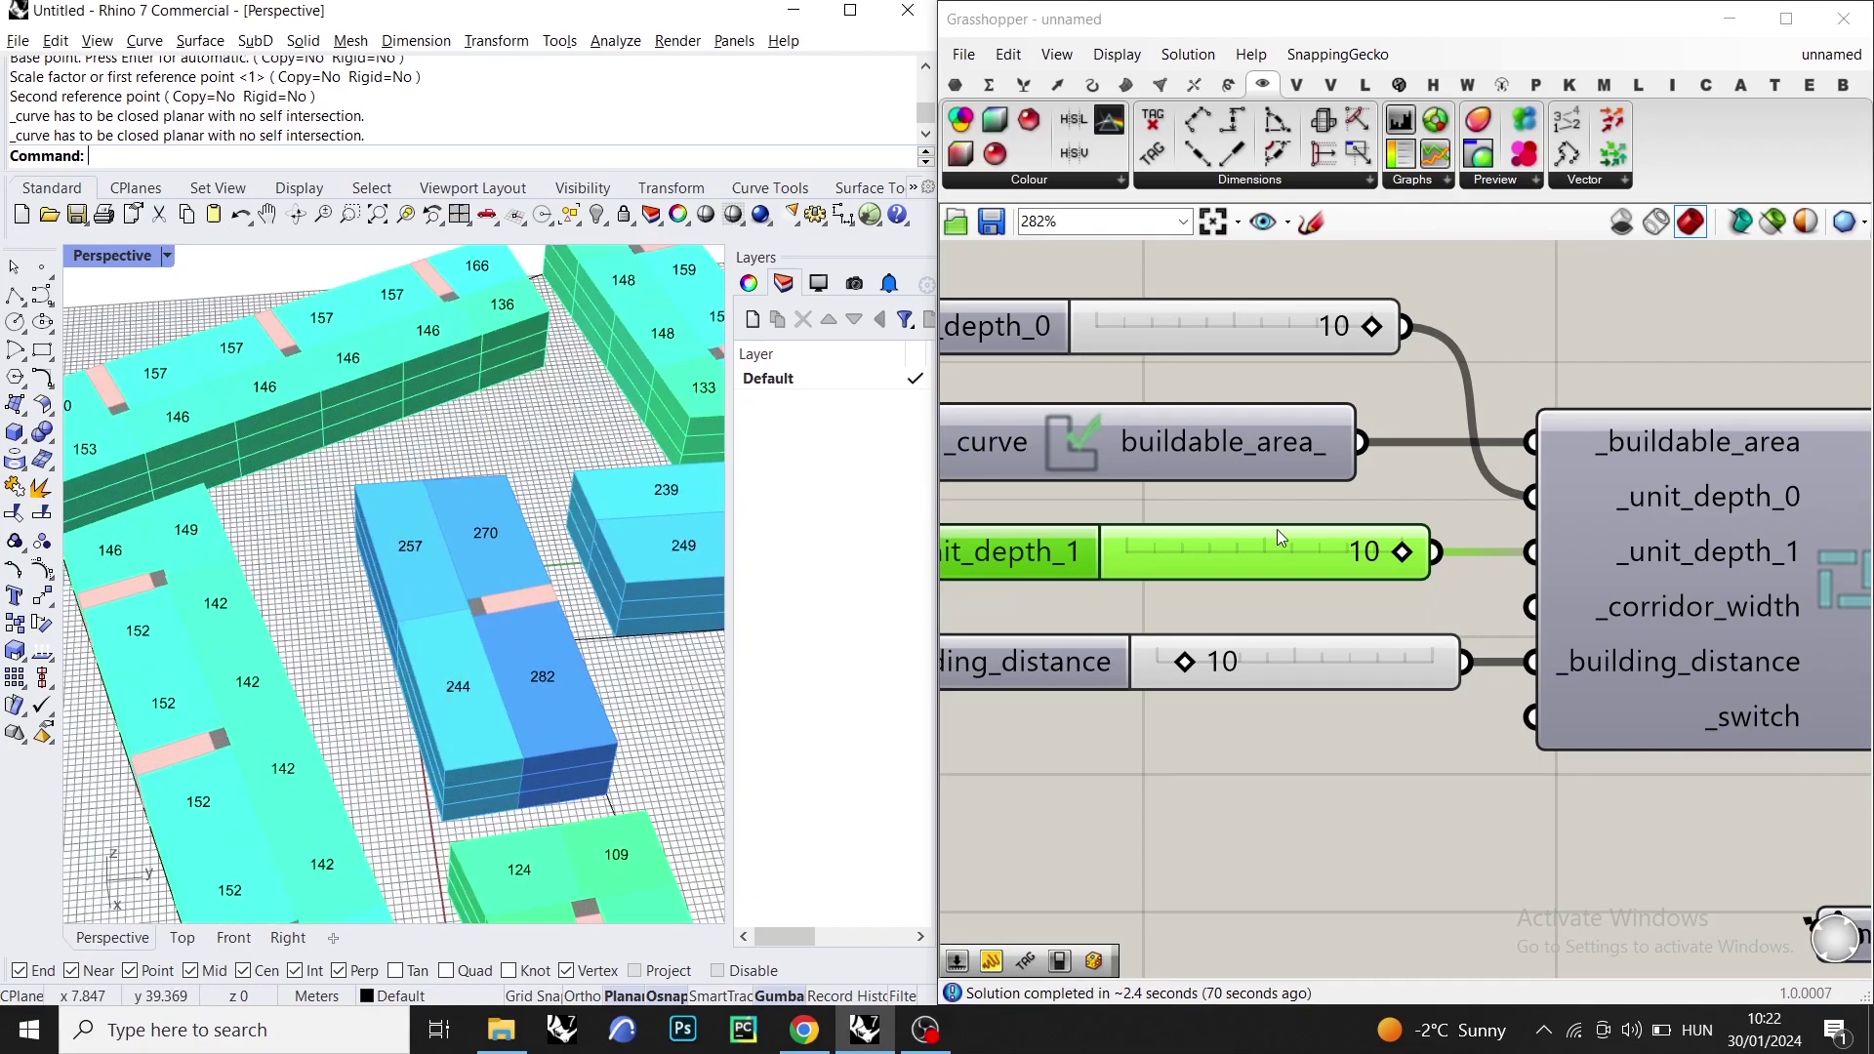
{"action": "left_click", "coordinate": [1269, 525]}
{"action": "right_click_drag", "start_coordinate": [1433, 485], "coordinate": [1309, 437]}
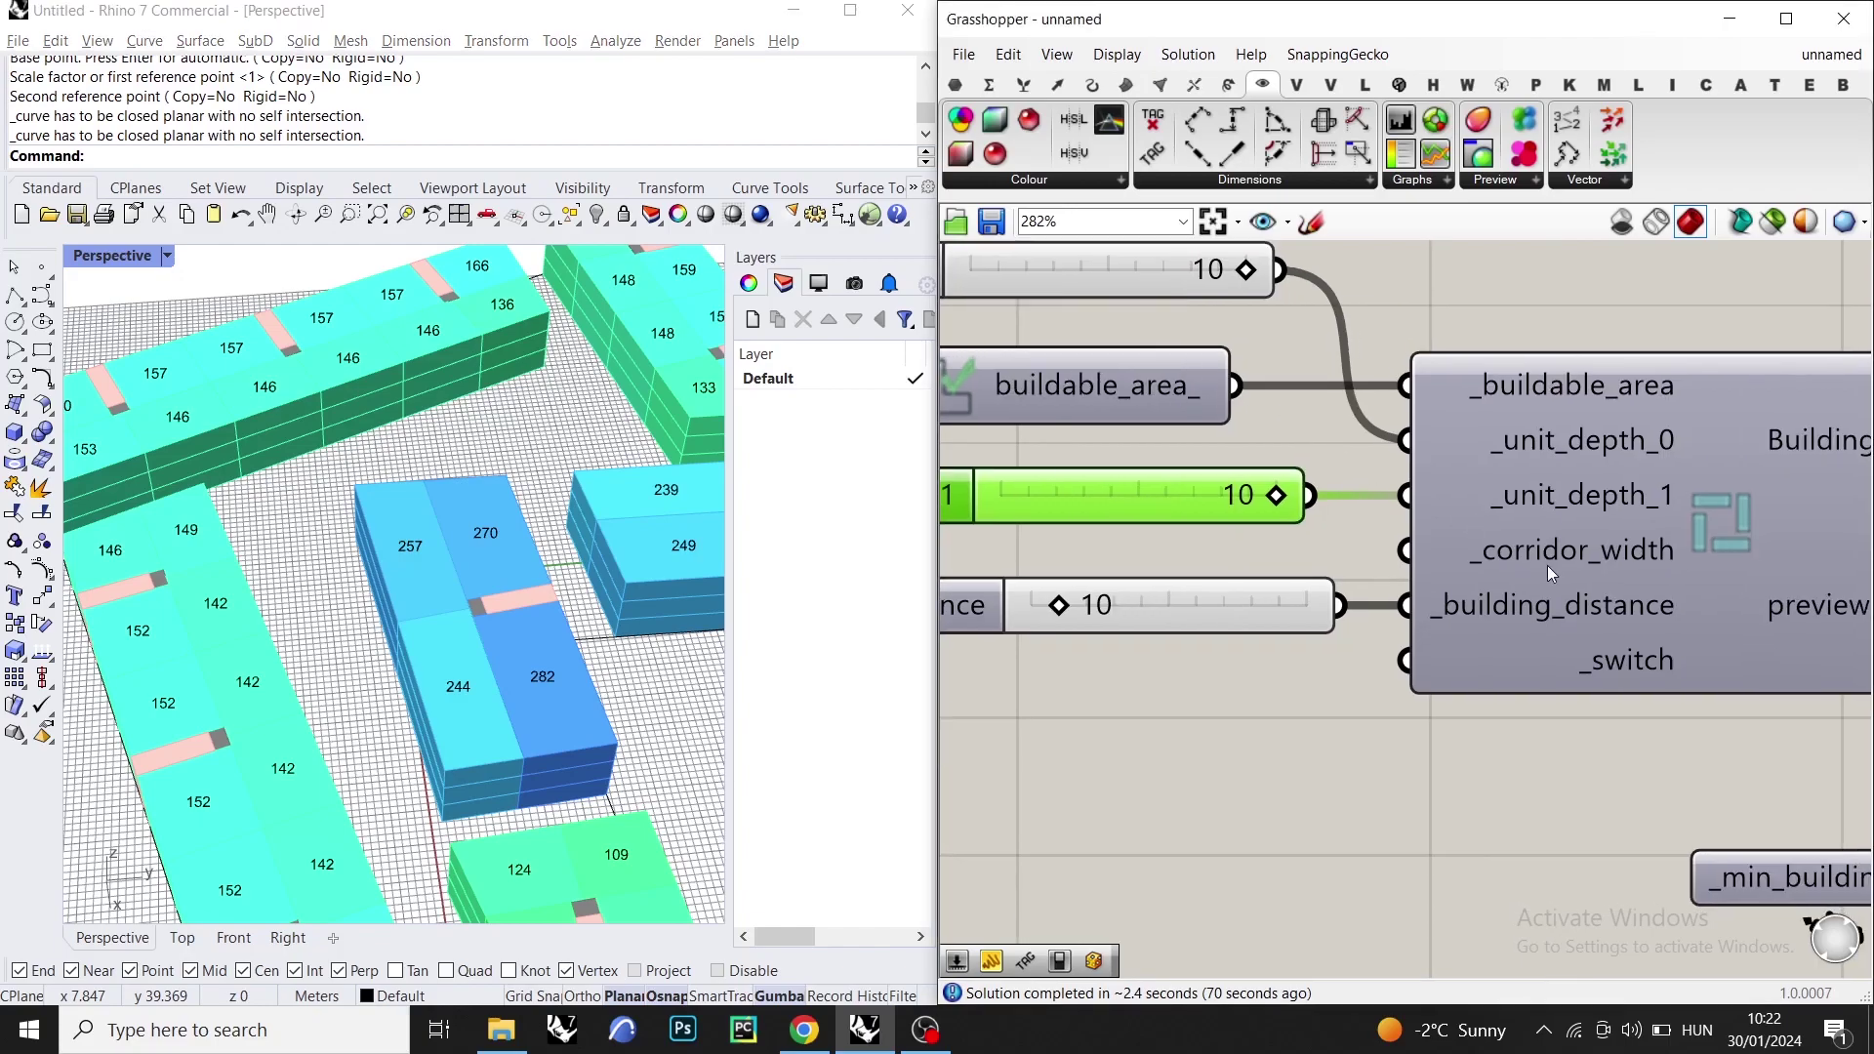
- Add a number slider with the value 4 and connect it to the _corridor_width input
{"action": "scroll", "coordinate": [506, 629], "scroll_direction": "up", "scroll_amount": 10}
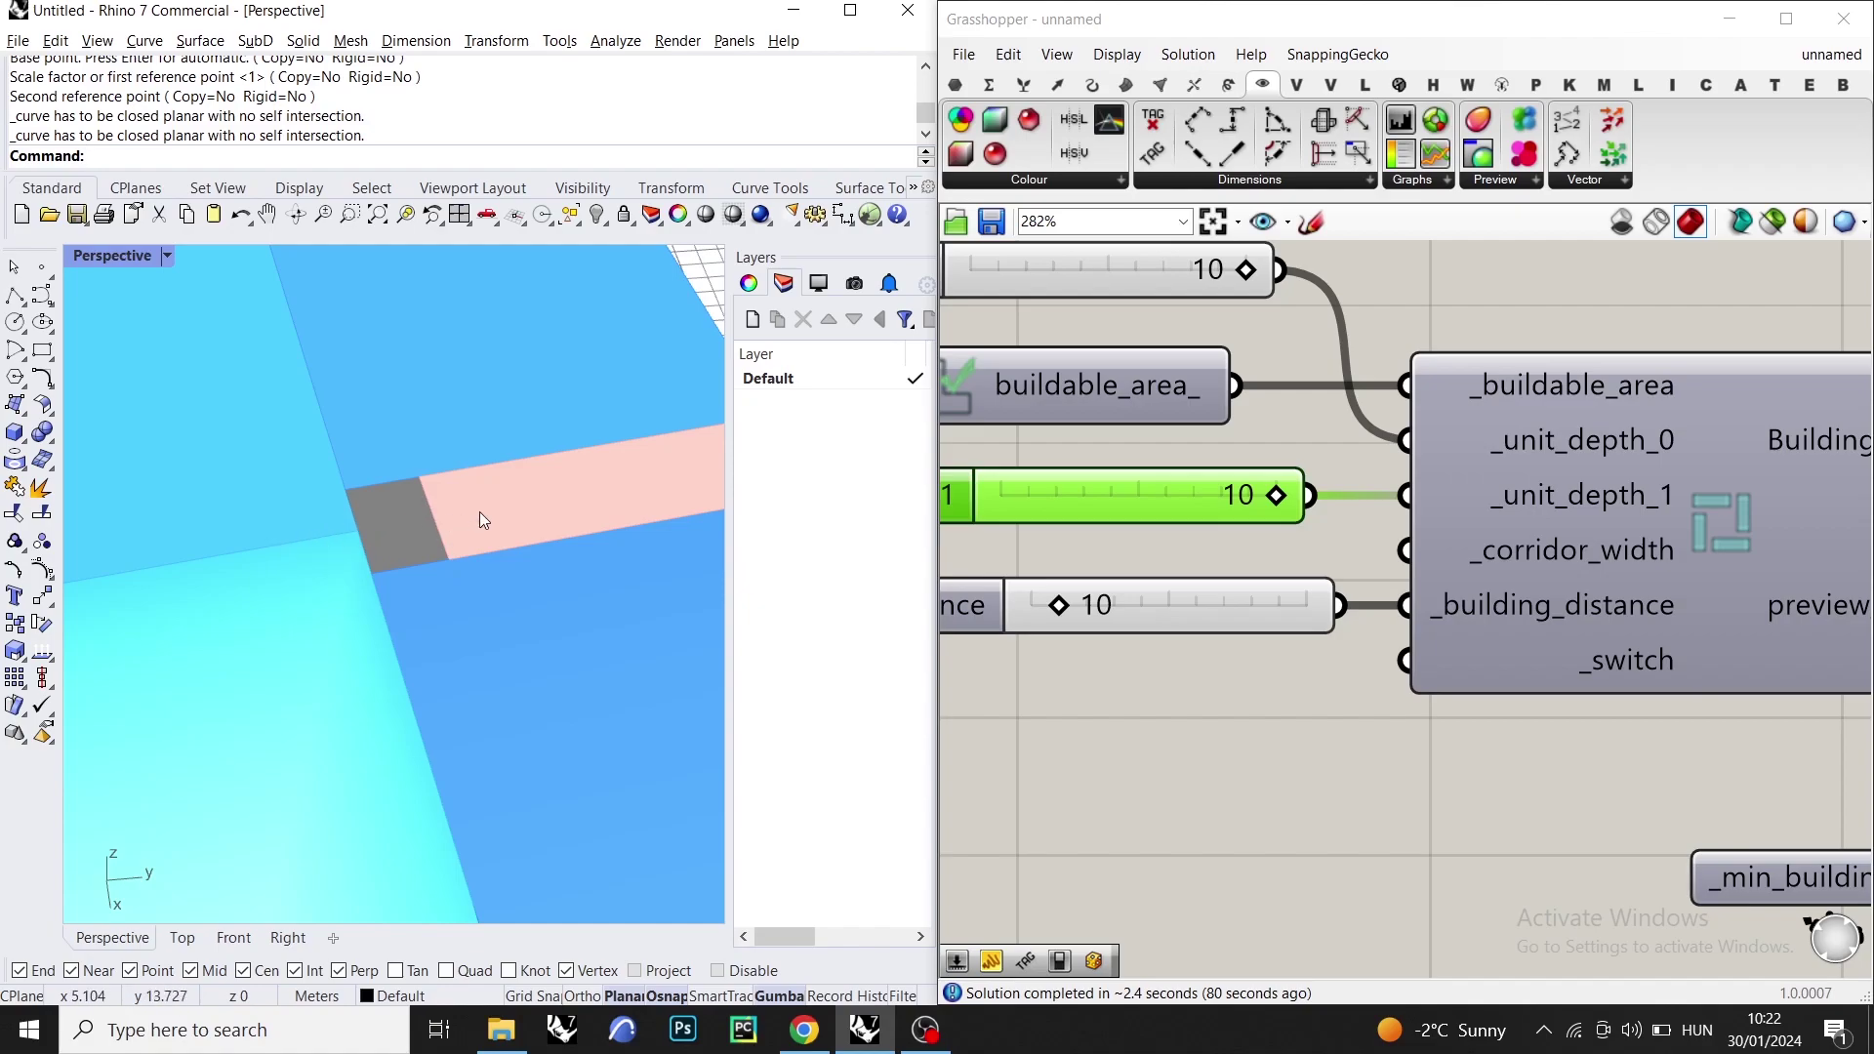
{"action": "scroll", "coordinate": [1298, 666], "scroll_direction": "down", "scroll_amount": 3}
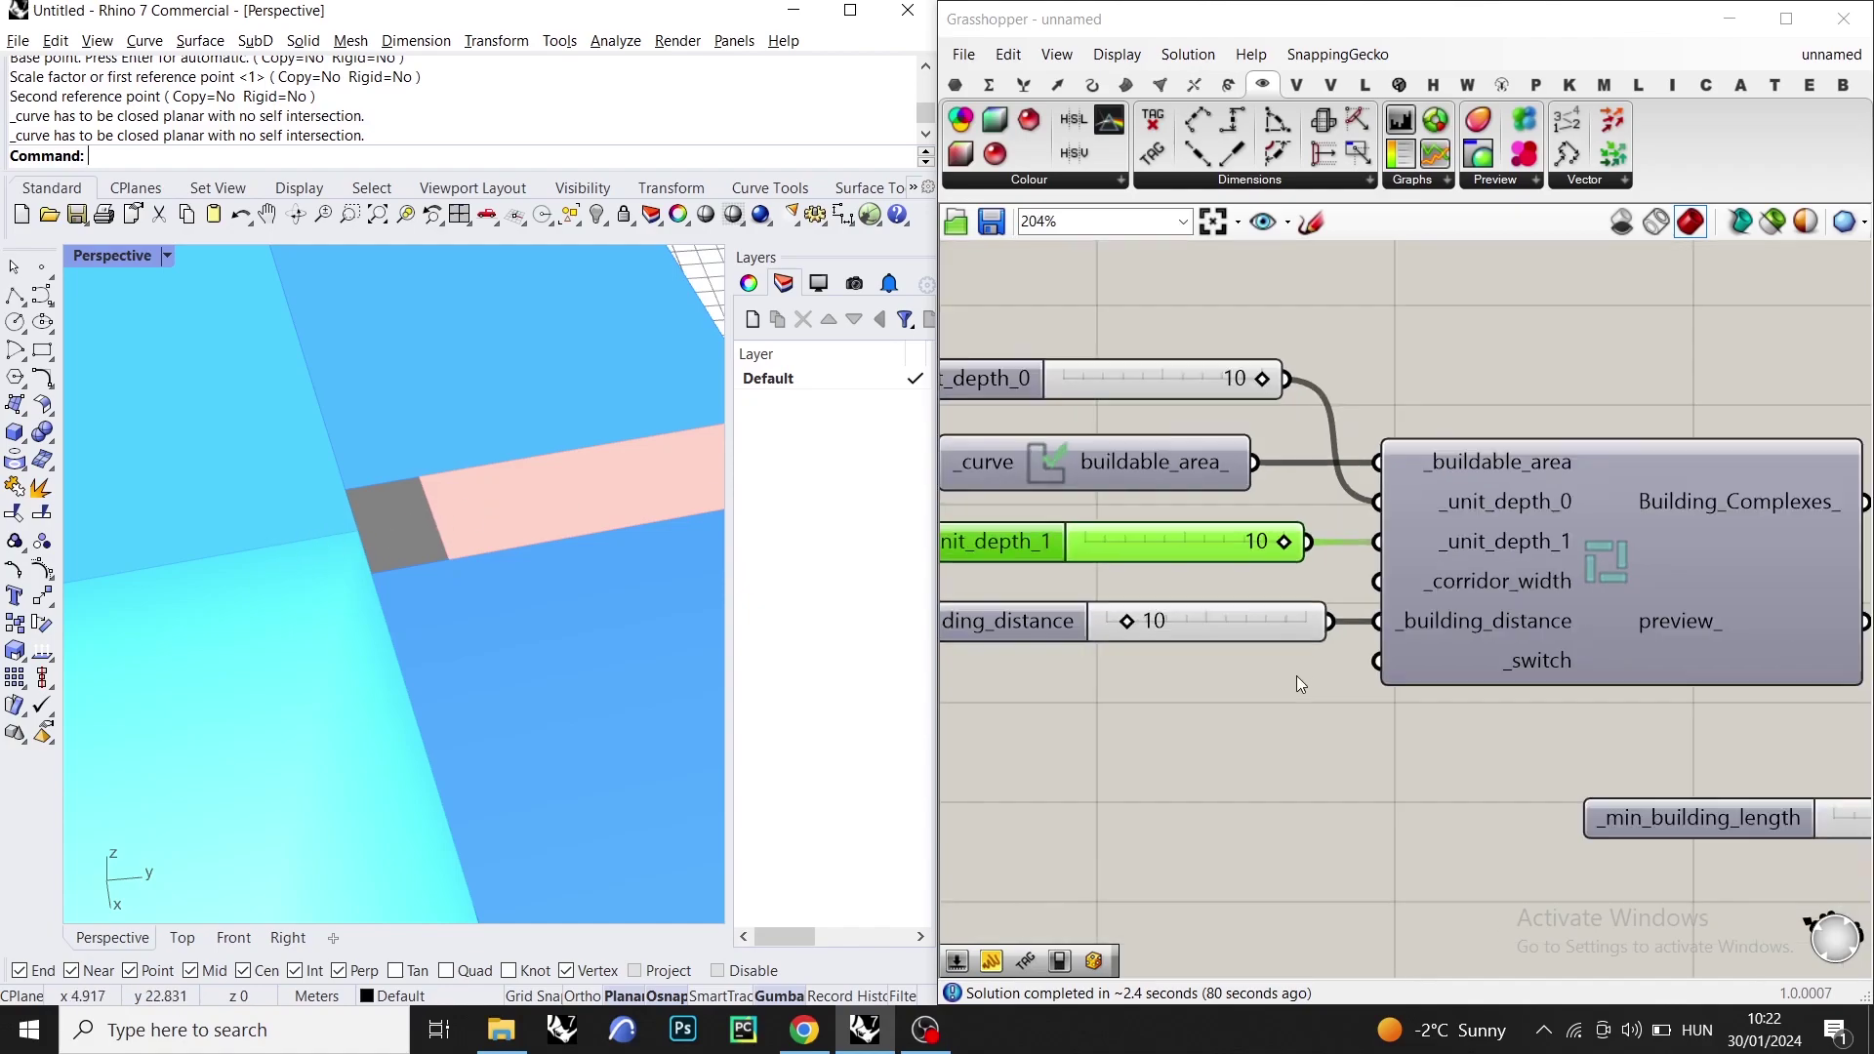
{"action": "double_click", "coordinate": [1233, 762]}
{"action": "type", "text": "4"}
{"action": "key", "text": "Return"}
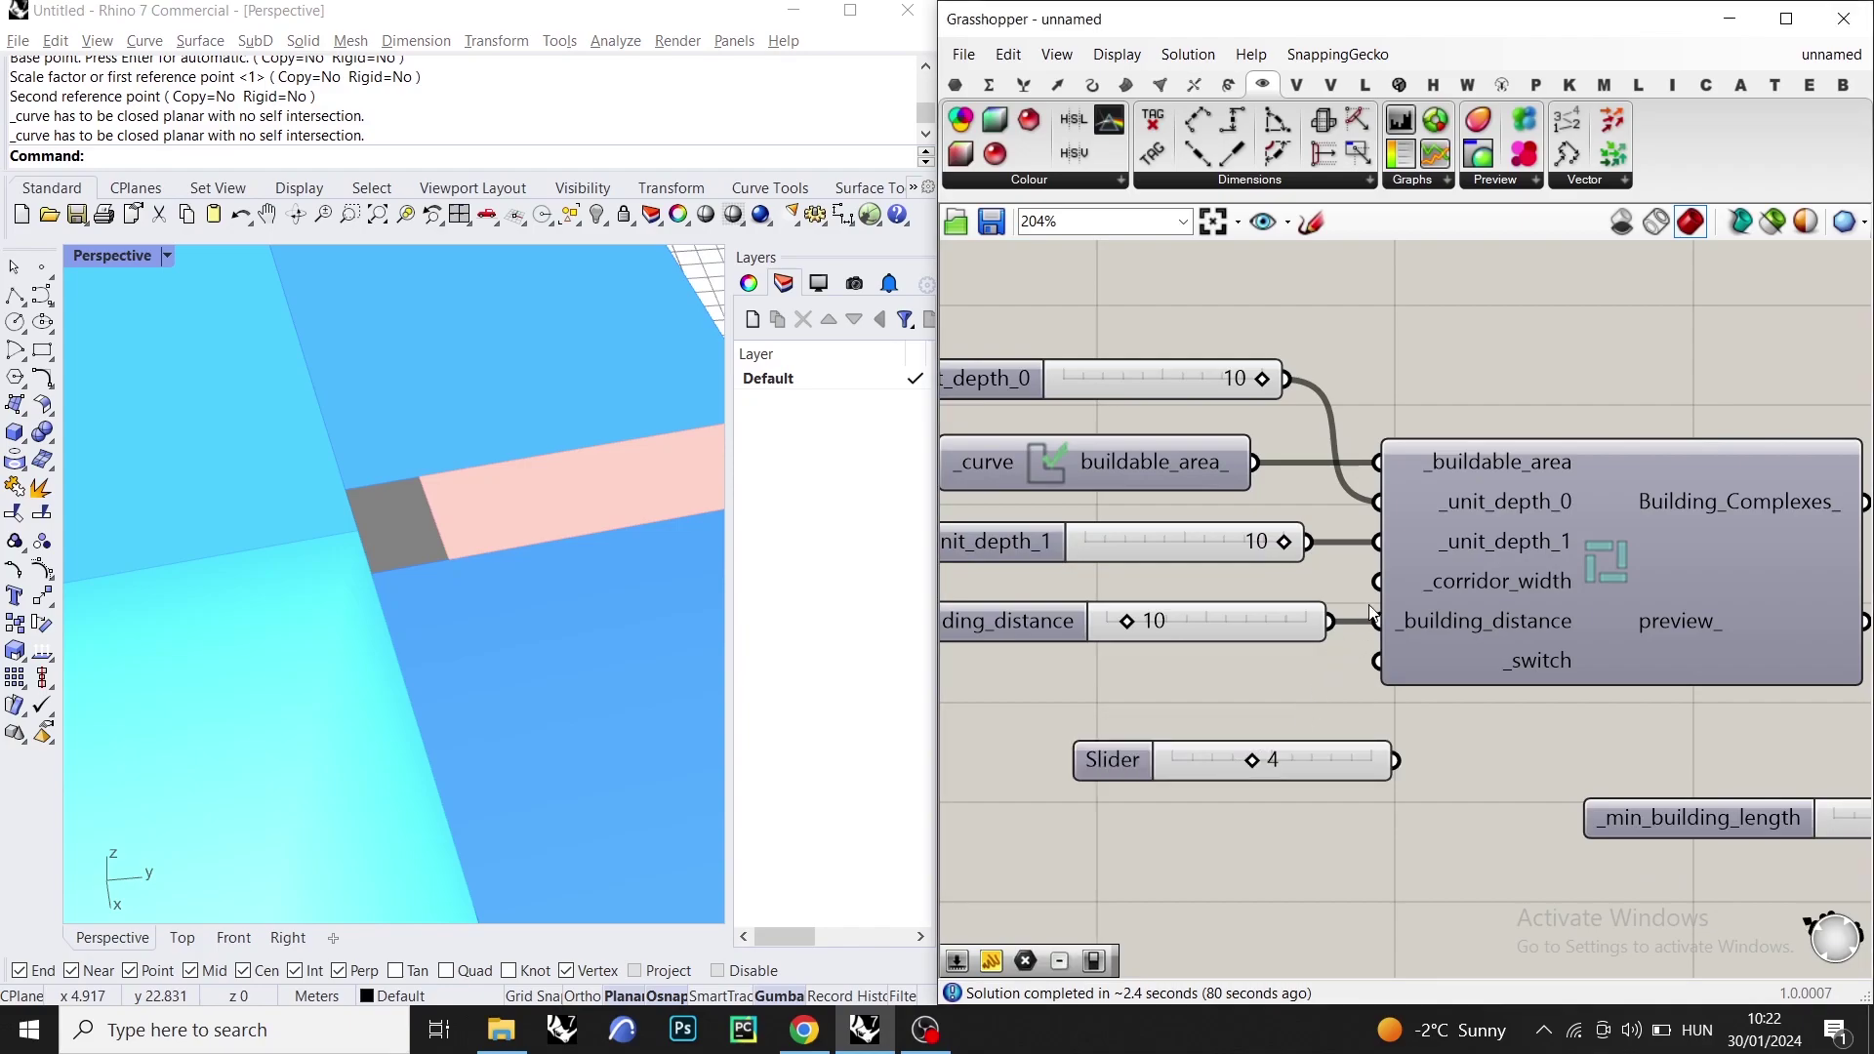
{"action": "left_click_drag", "start_coordinate": [1404, 720], "coordinate": [1394, 748]}
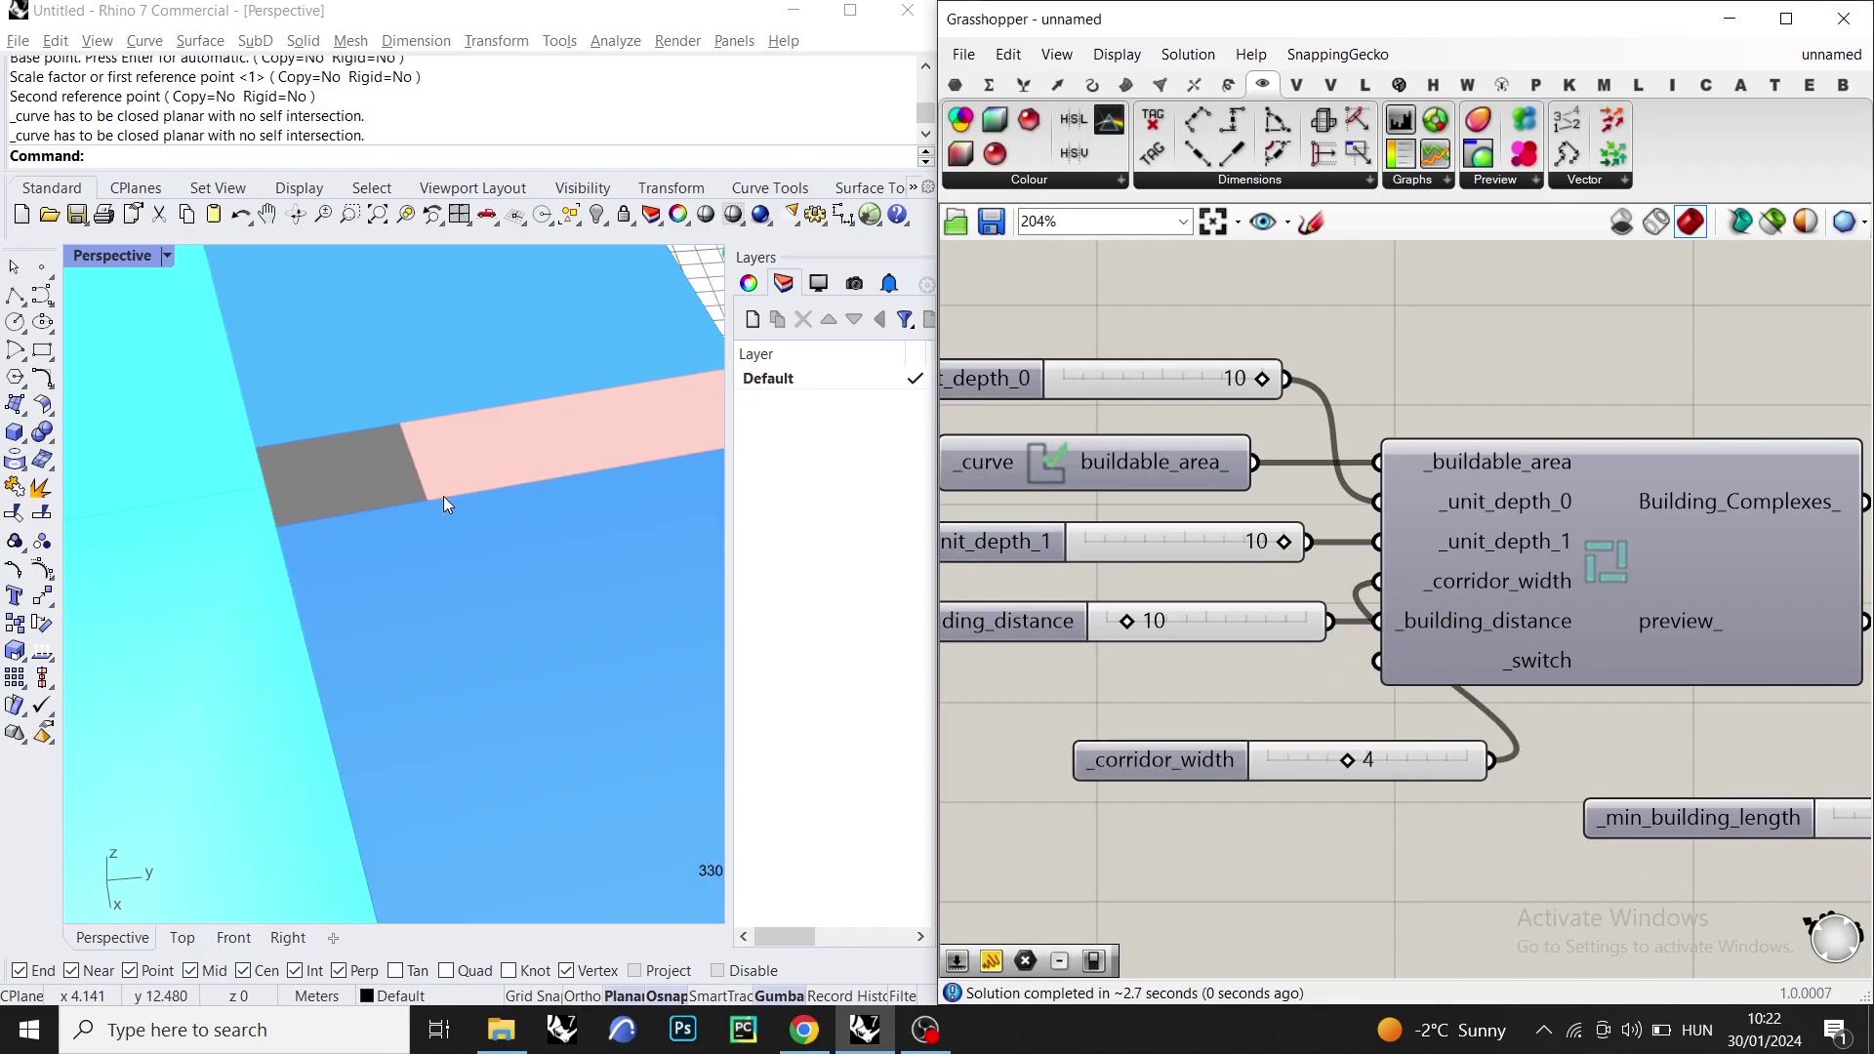
- Inspect the corridor in the model and move the _corridor_width slider below the _building_distance slider
{"action": "scroll", "coordinate": [432, 501], "scroll_direction": "down", "scroll_amount": 12}
{"action": "scroll", "coordinate": [425, 501], "scroll_direction": "up", "scroll_amount": 8}
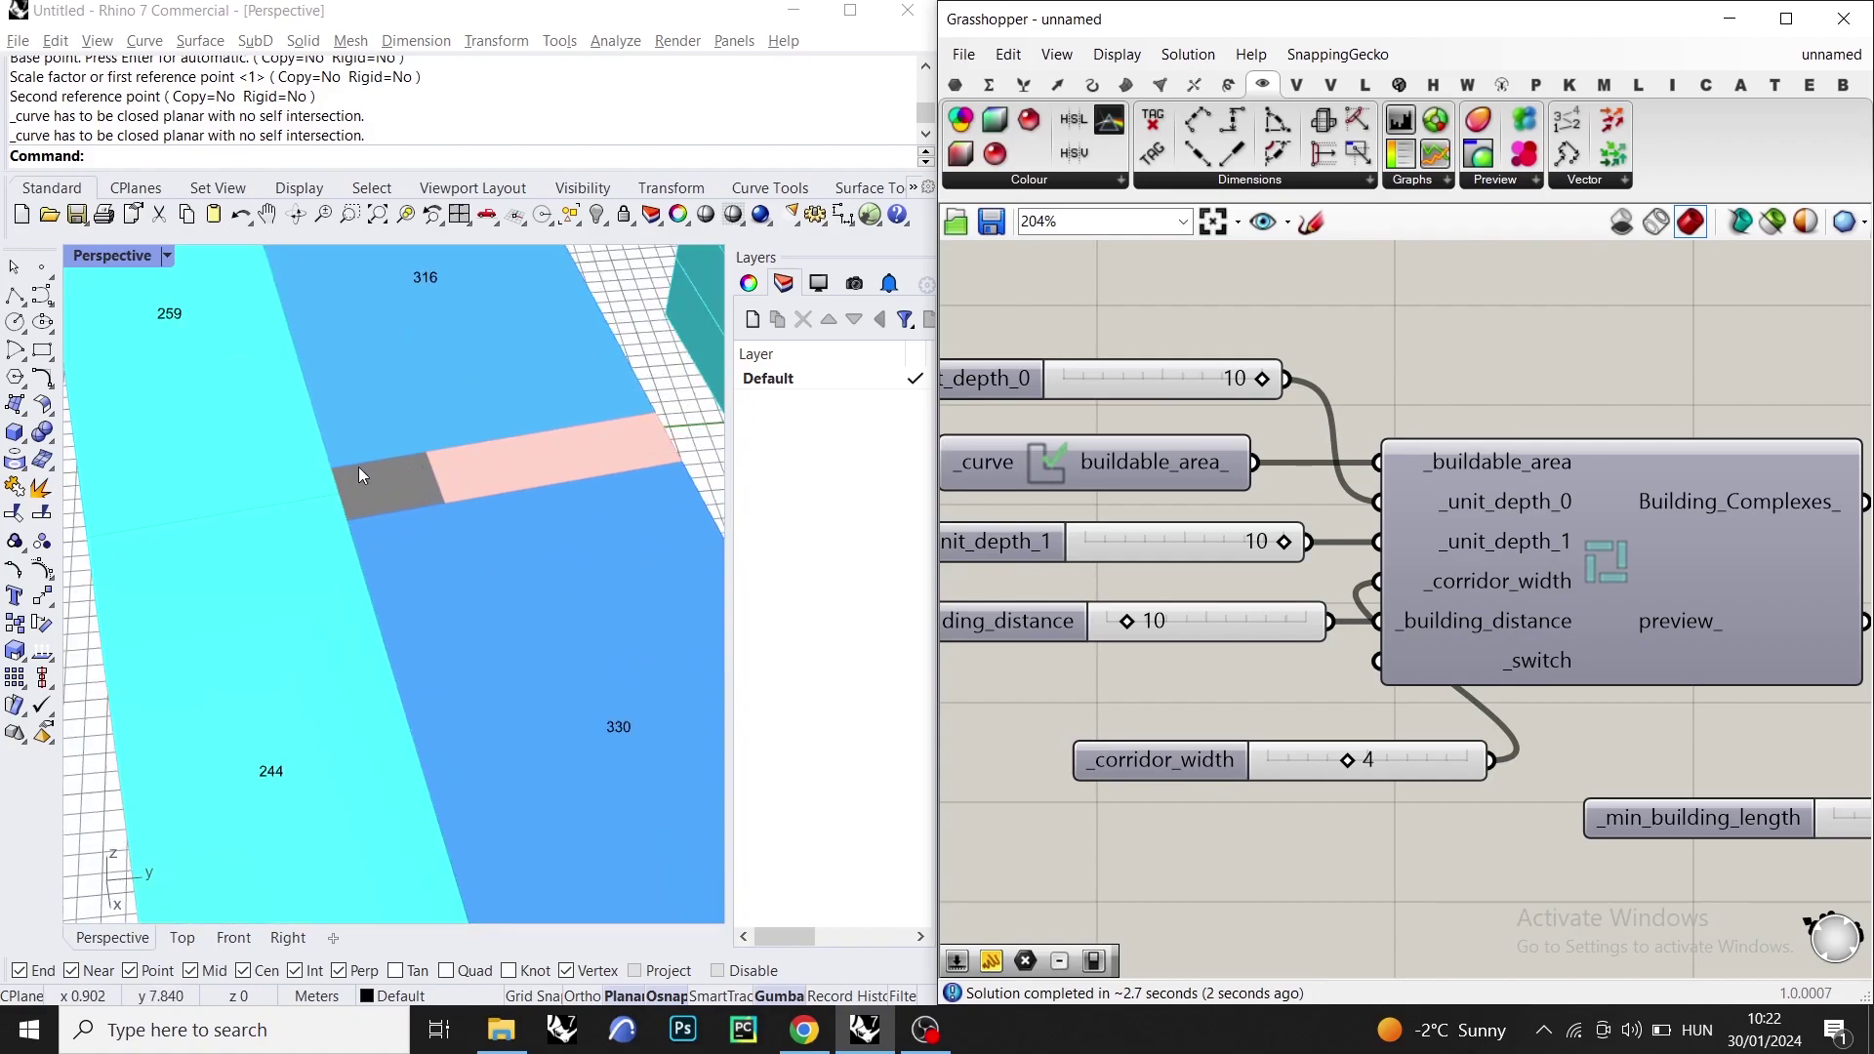
{"action": "left_click", "coordinate": [359, 506]}
{"action": "left_click_drag", "start_coordinate": [1461, 773], "coordinate": [1276, 745]}
{"action": "scroll", "coordinate": [1349, 532], "scroll_direction": "down", "scroll_amount": 2}
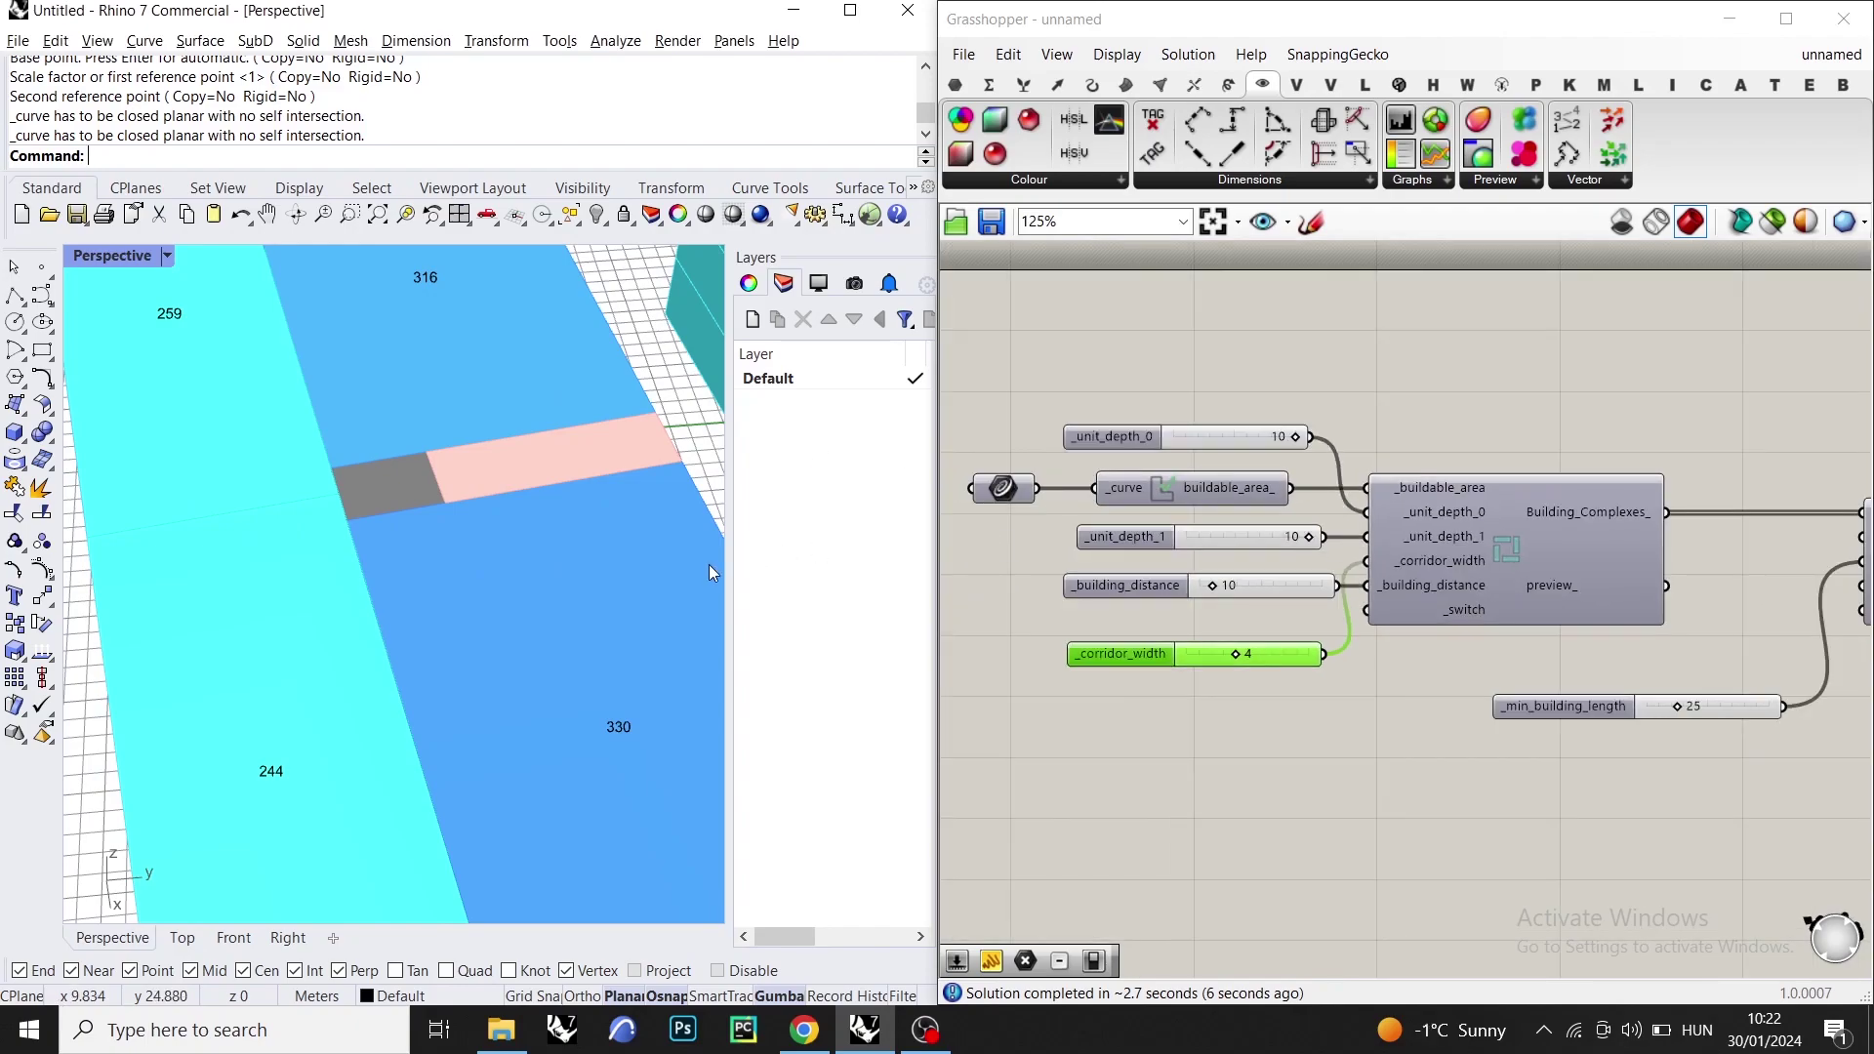
{"action": "scroll", "coordinate": [711, 573], "scroll_direction": "down", "scroll_amount": 3}
{"action": "right_click_drag", "start_coordinate": [711, 573], "coordinate": [645, 596]}
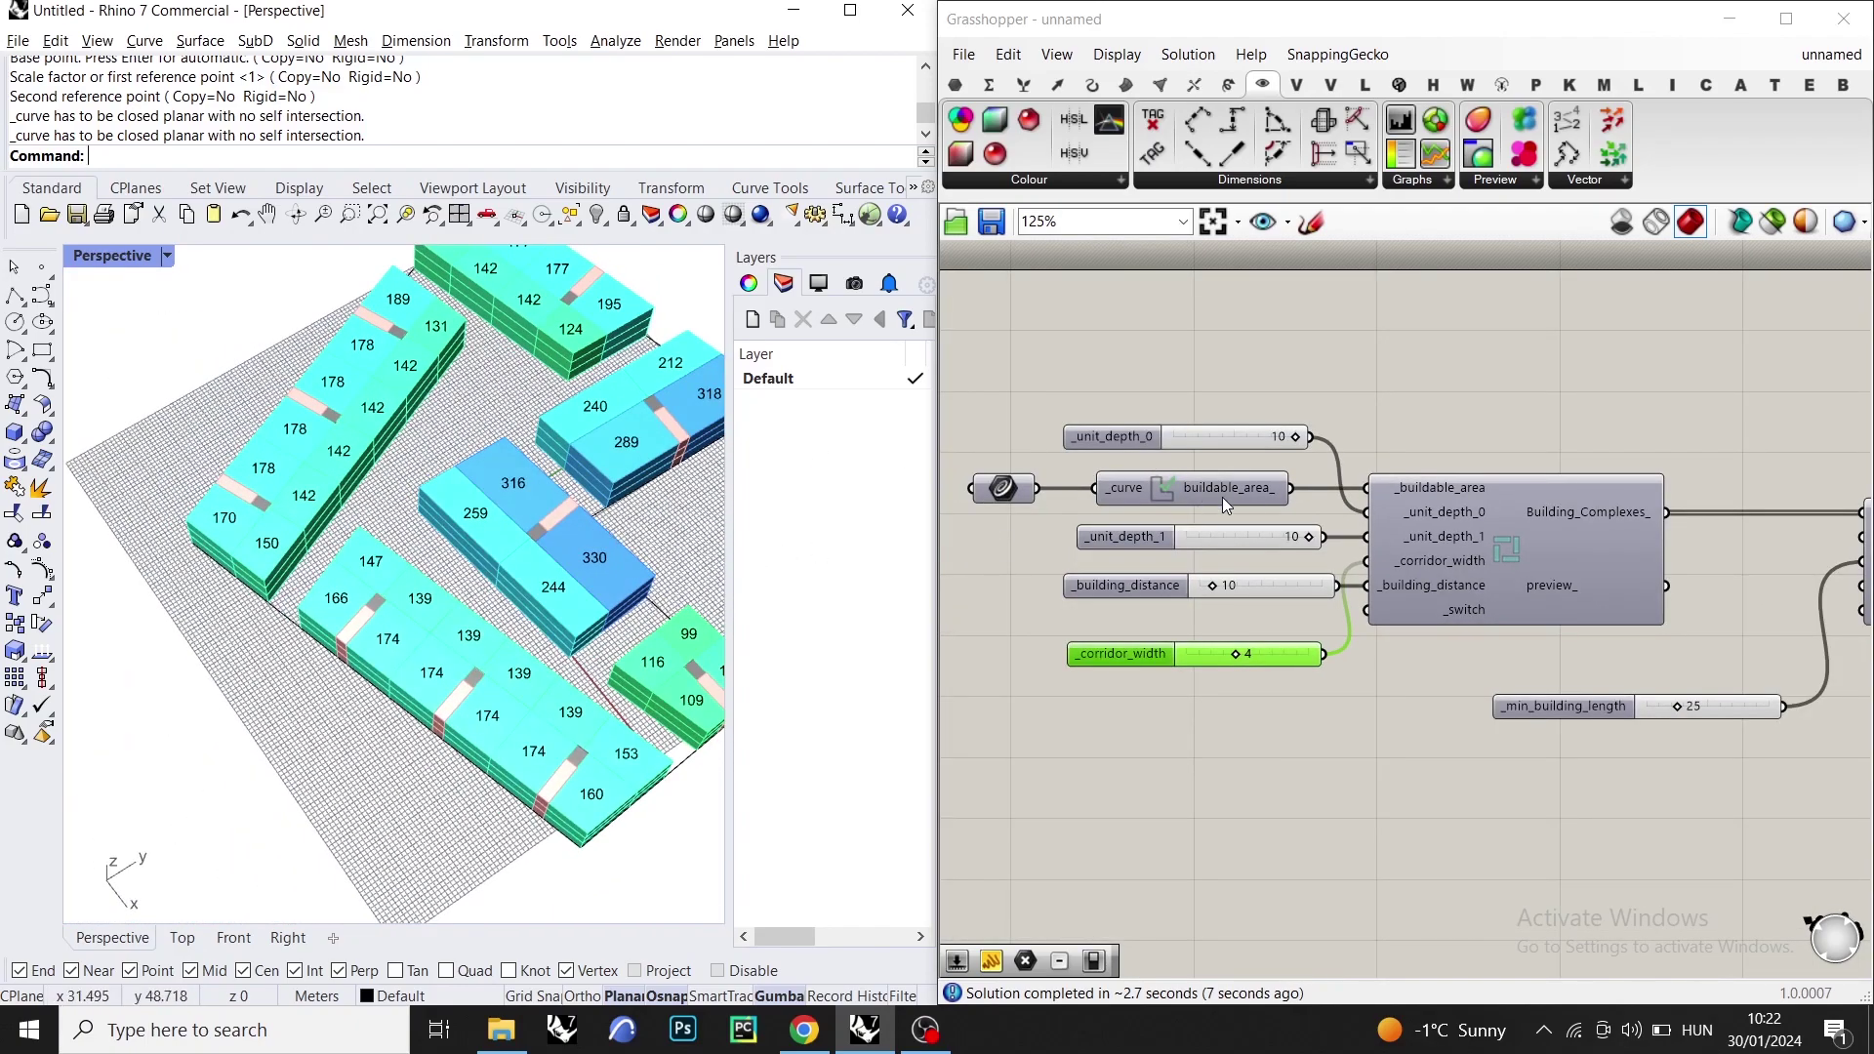
- Delete the _unit_depth_0, _unit_depth_1 and _corridor_width sliders
{"action": "scroll", "coordinate": [1250, 460], "scroll_direction": "up", "scroll_amount": 3}
{"action": "left_click", "coordinate": [1279, 420]}
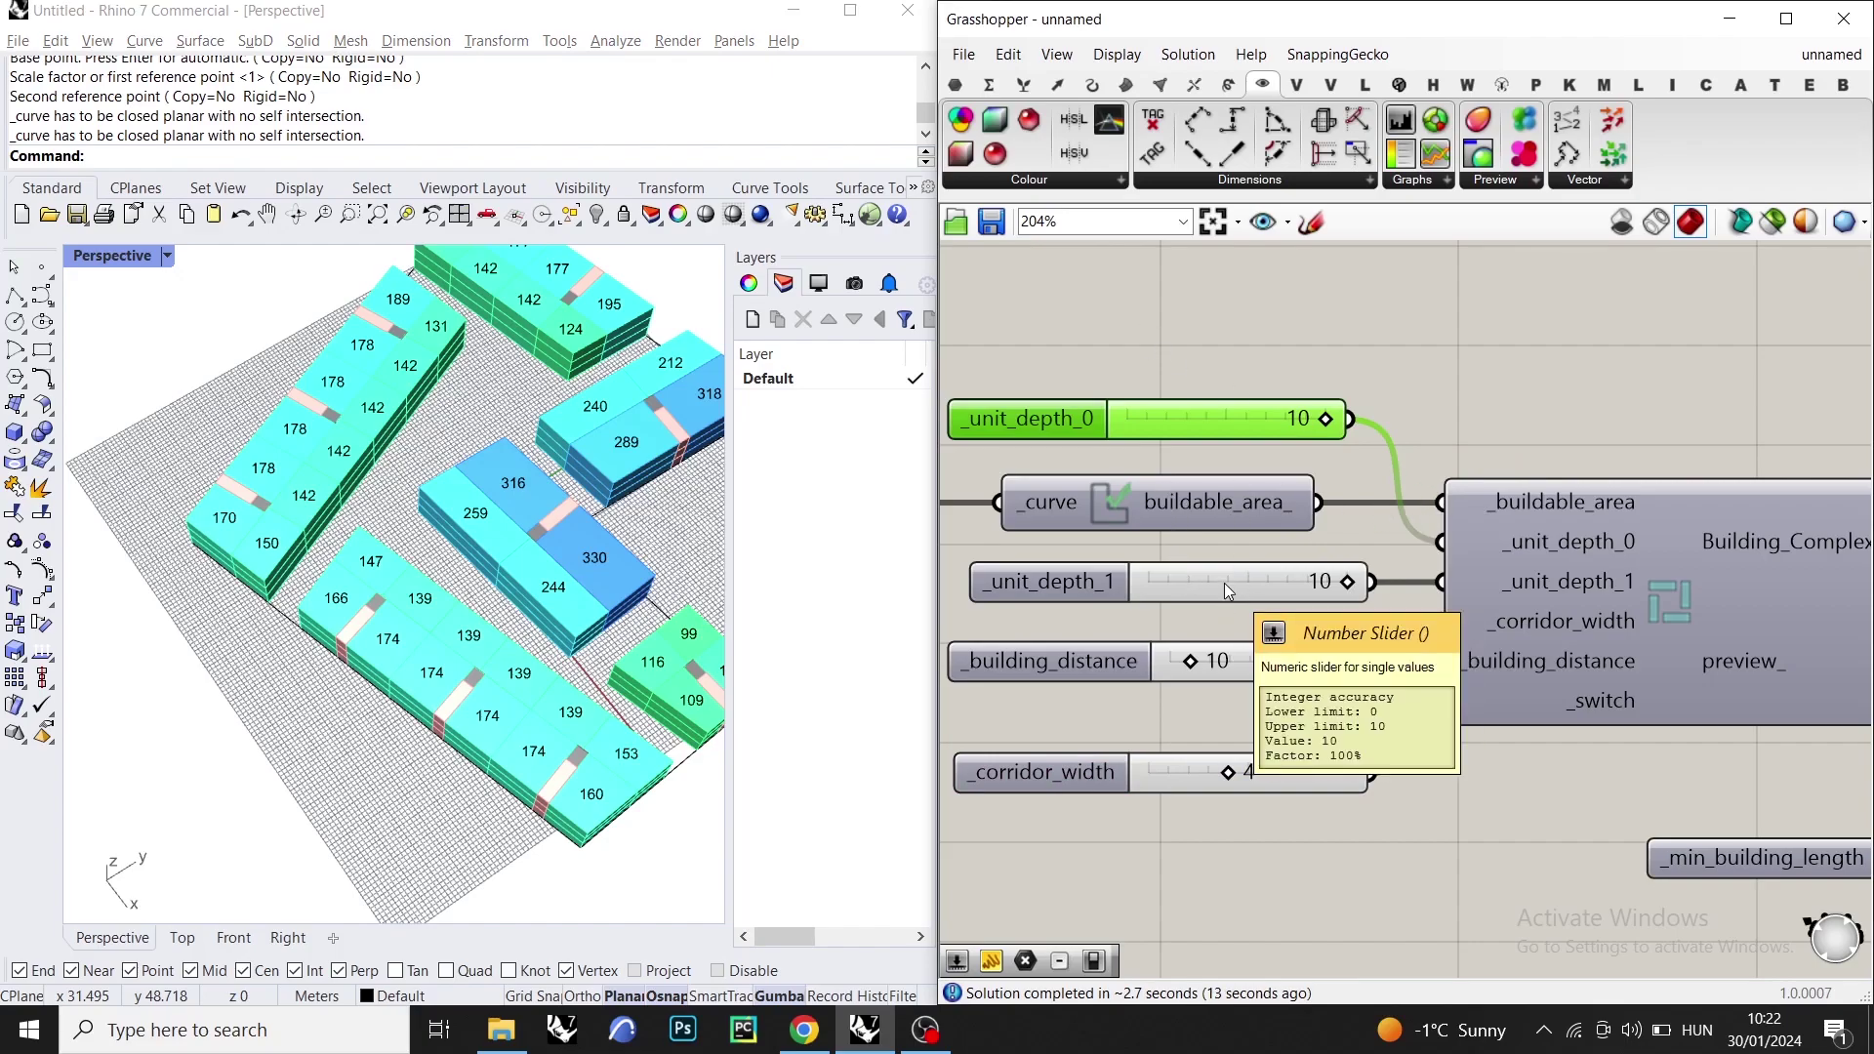
{"action": "key", "text": "Delete"}
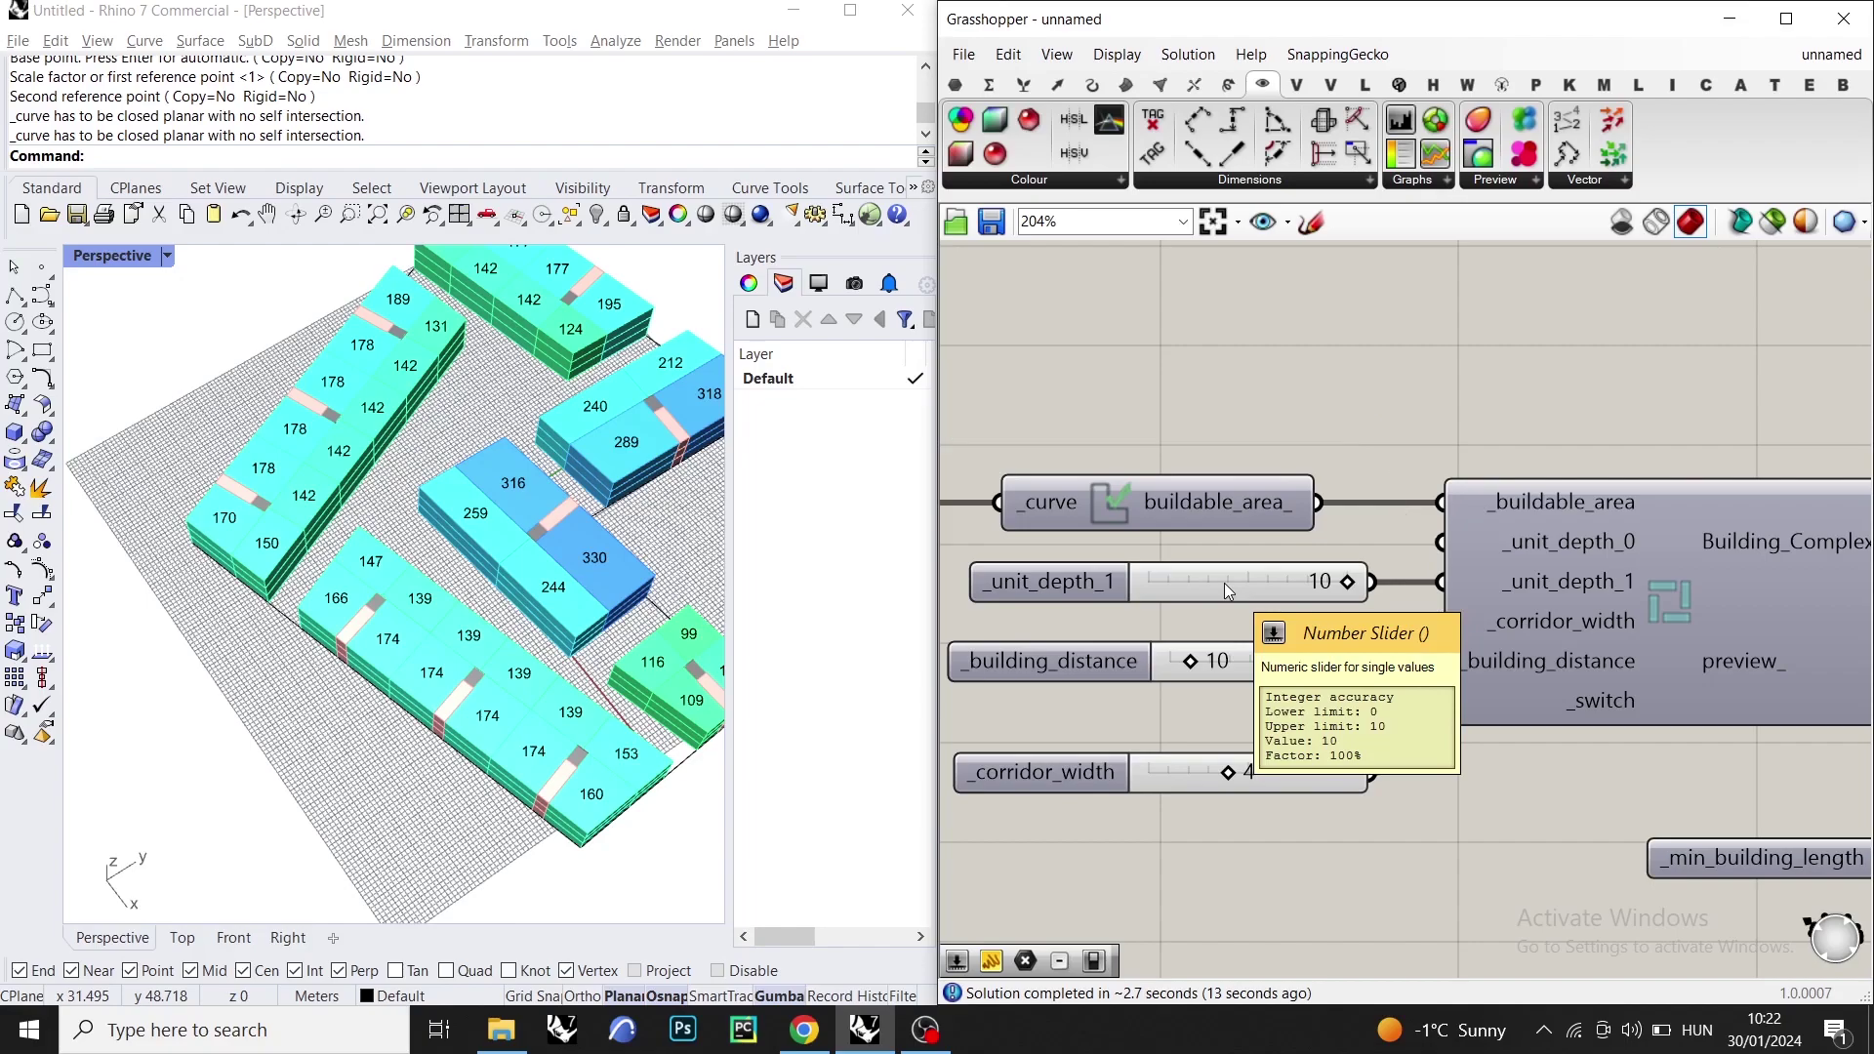
{"action": "left_click", "coordinate": [1224, 582]}
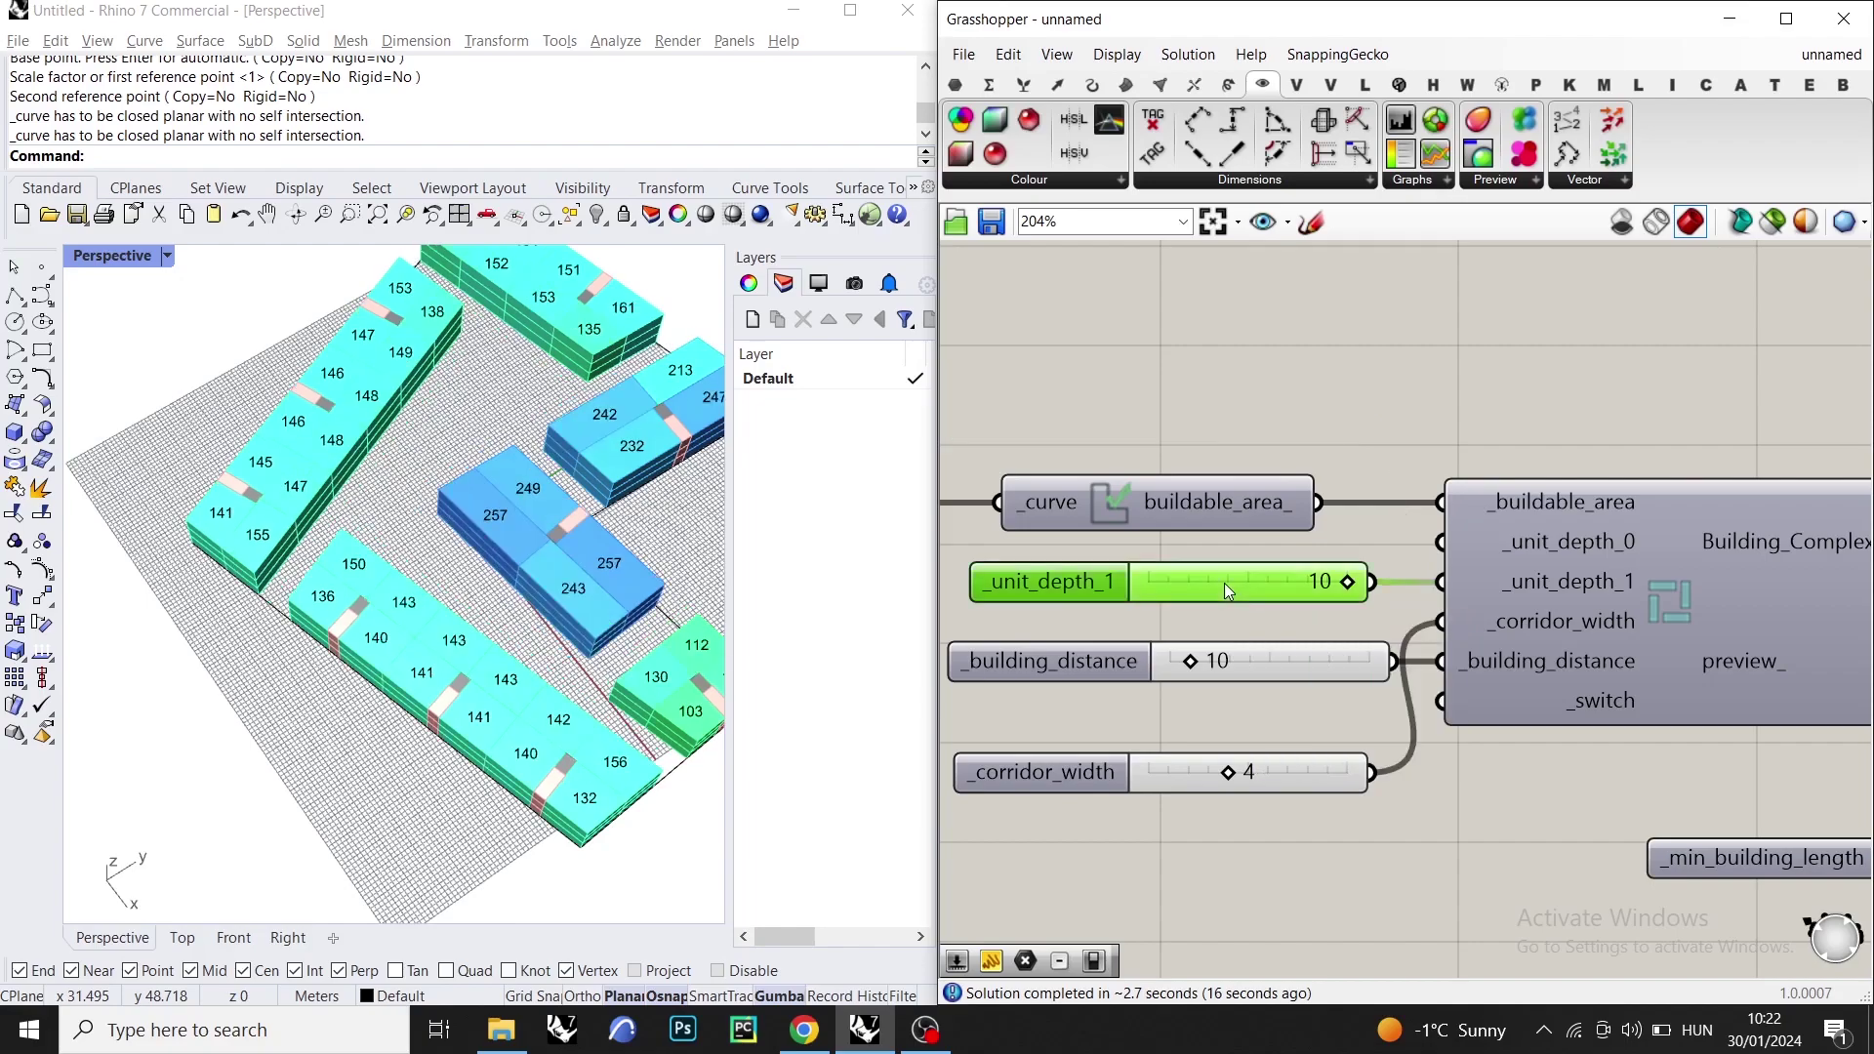
{"action": "left_click", "coordinate": [1322, 776]}
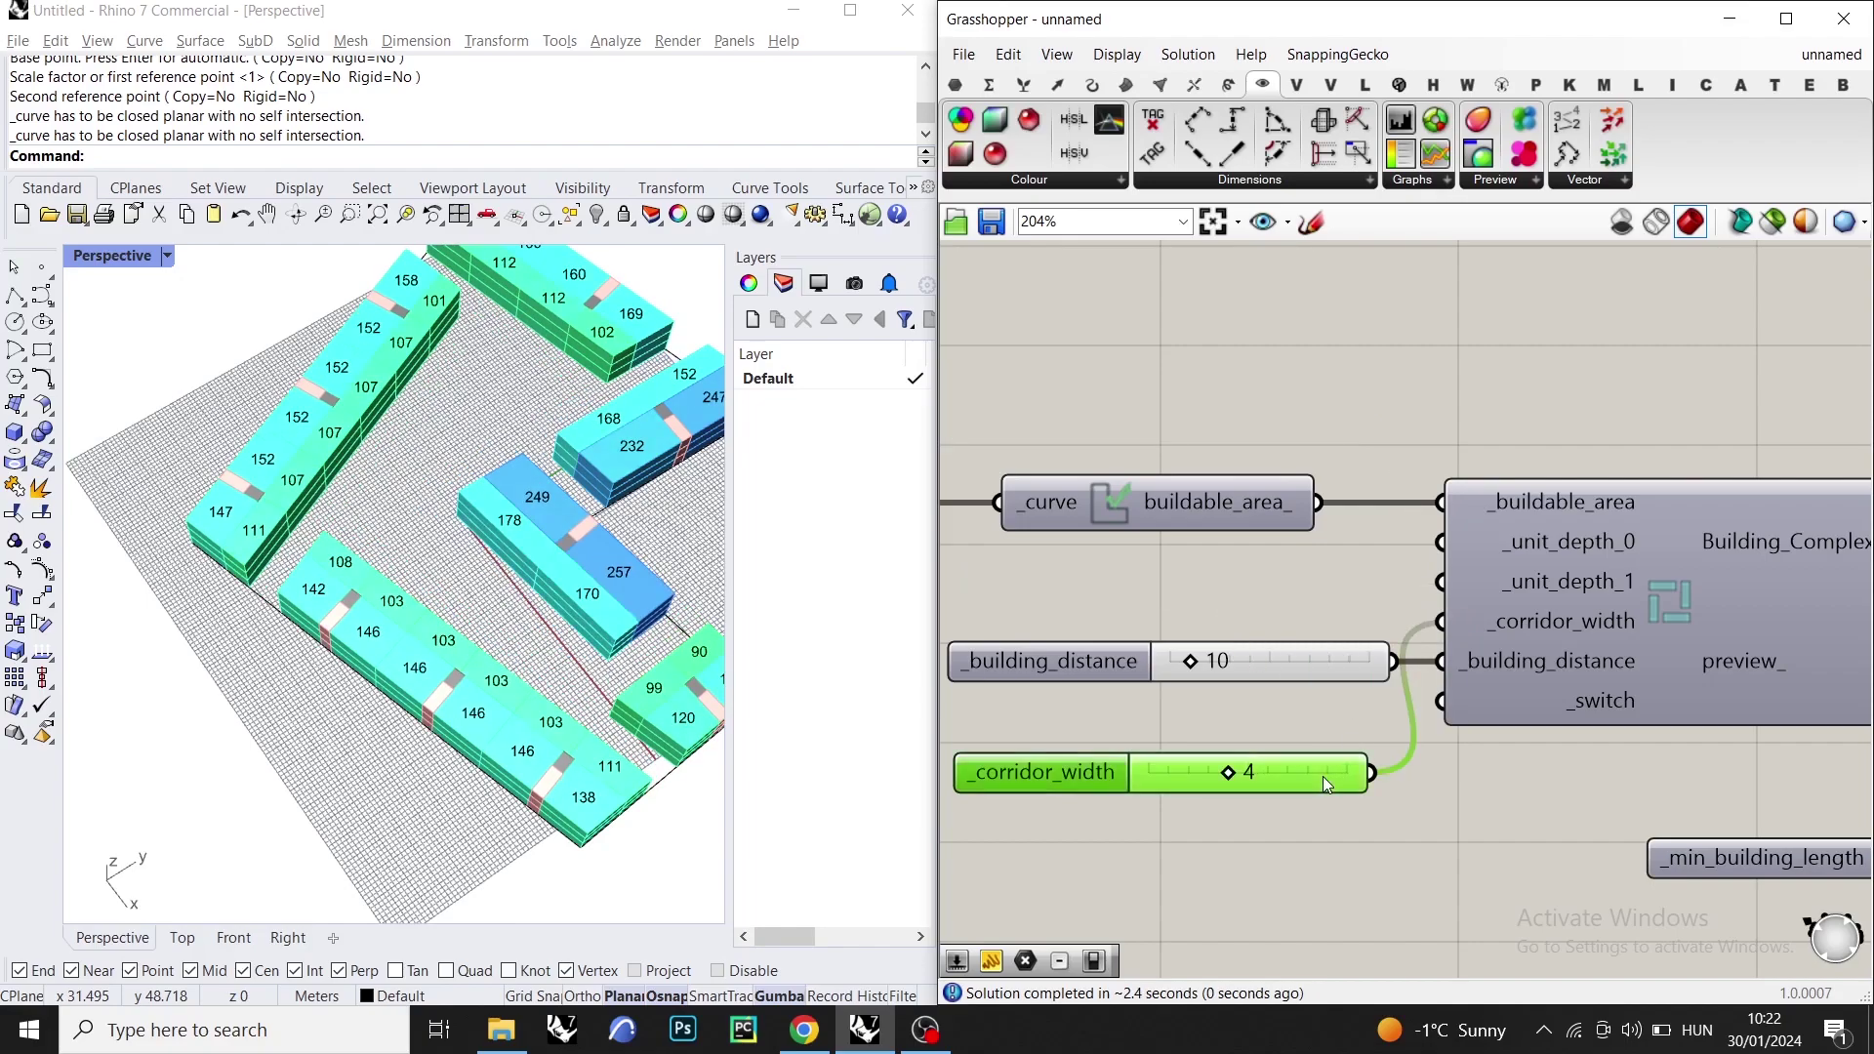
{"action": "key", "text": "Delete"}
- Examine the Building_Complexes_ and Buildings_ outputs and the _min_building_length input alongside the buildings in the model
{"action": "scroll", "coordinate": [1123, 517], "scroll_direction": "down", "scroll_amount": 3}
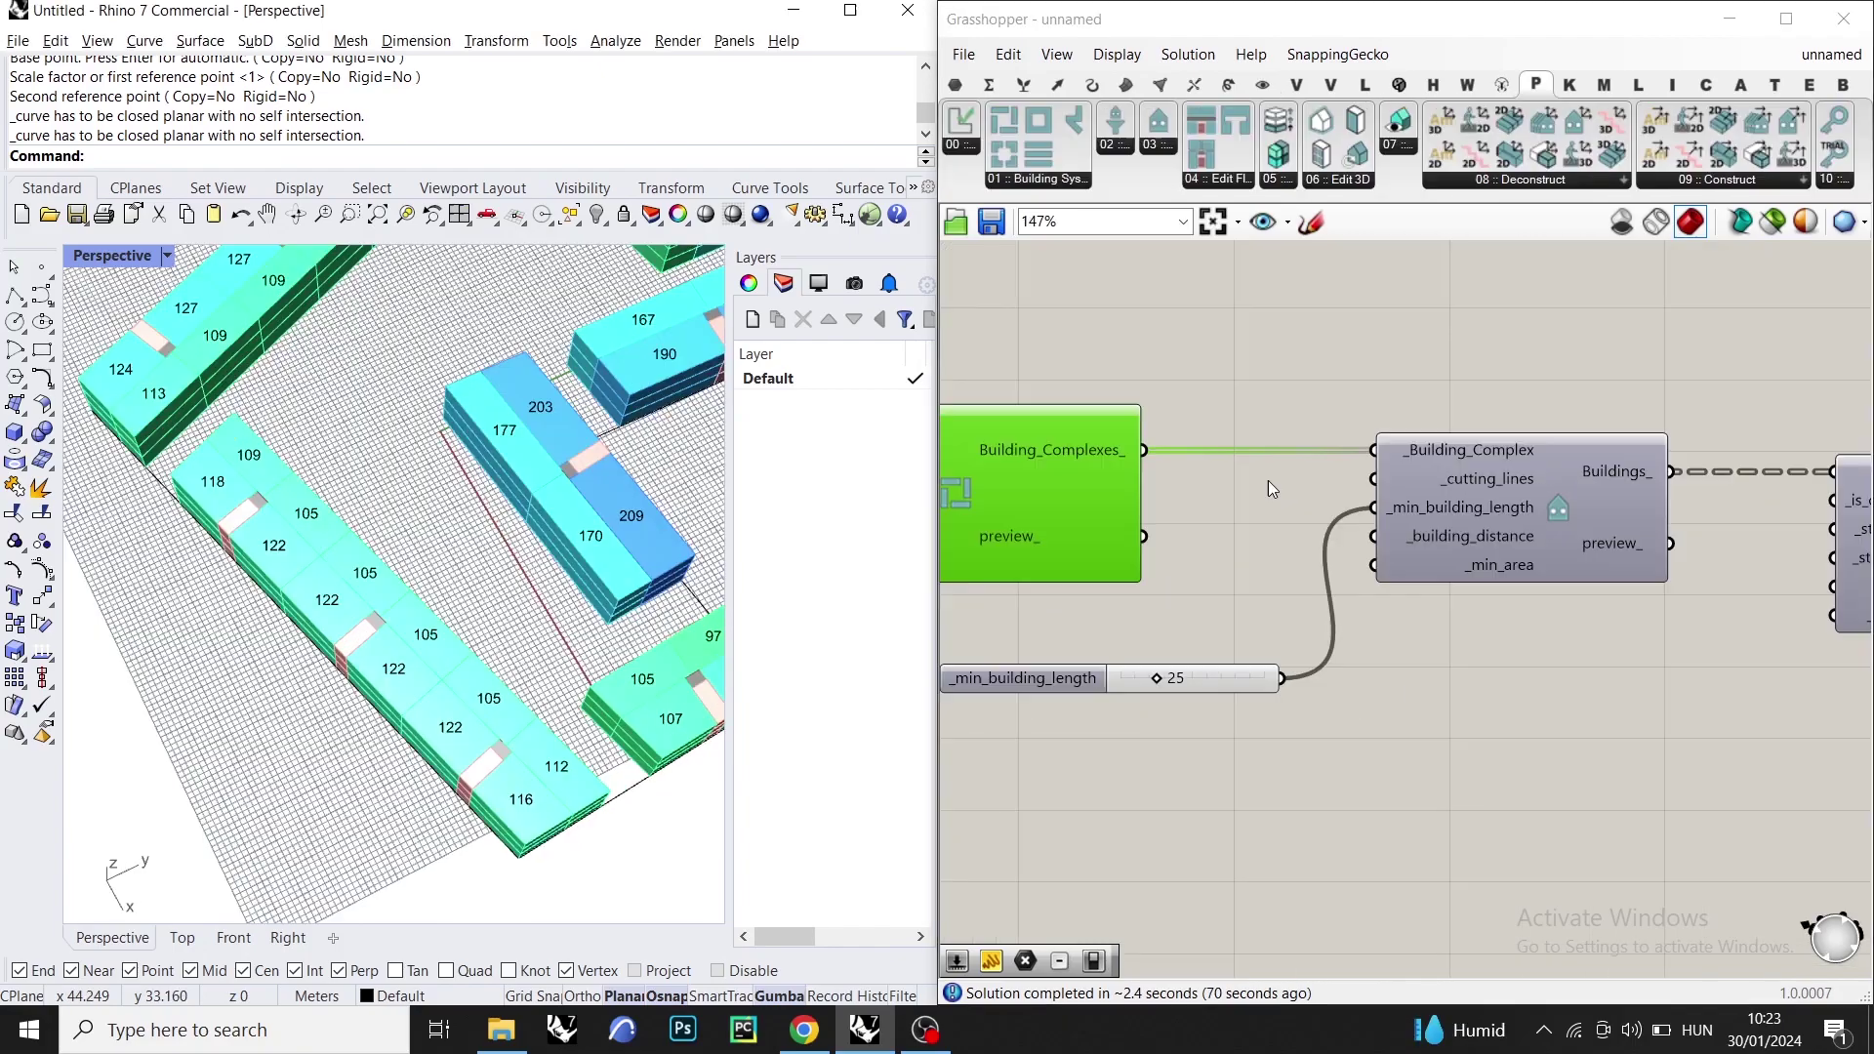
{"action": "right_click_drag", "start_coordinate": [1274, 488], "coordinate": [1447, 498]}
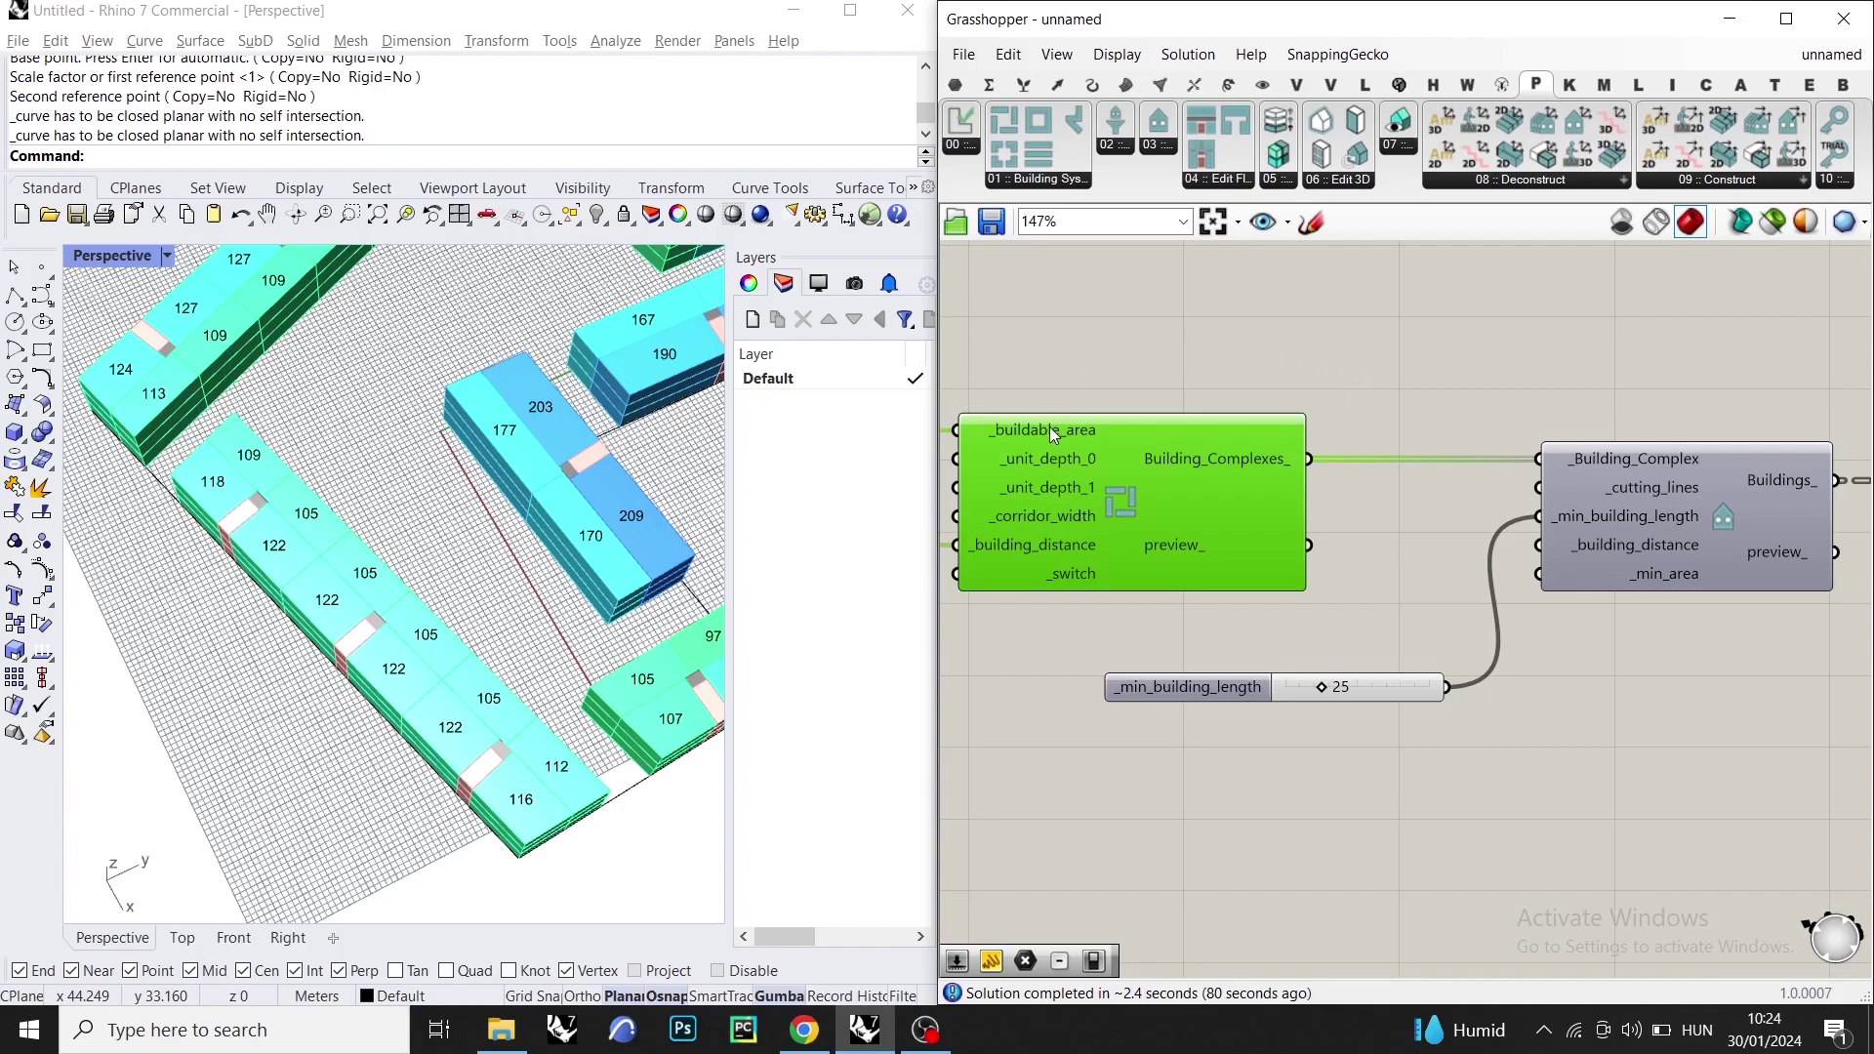
{"action": "mouse_move", "coordinate": [1268, 447]}
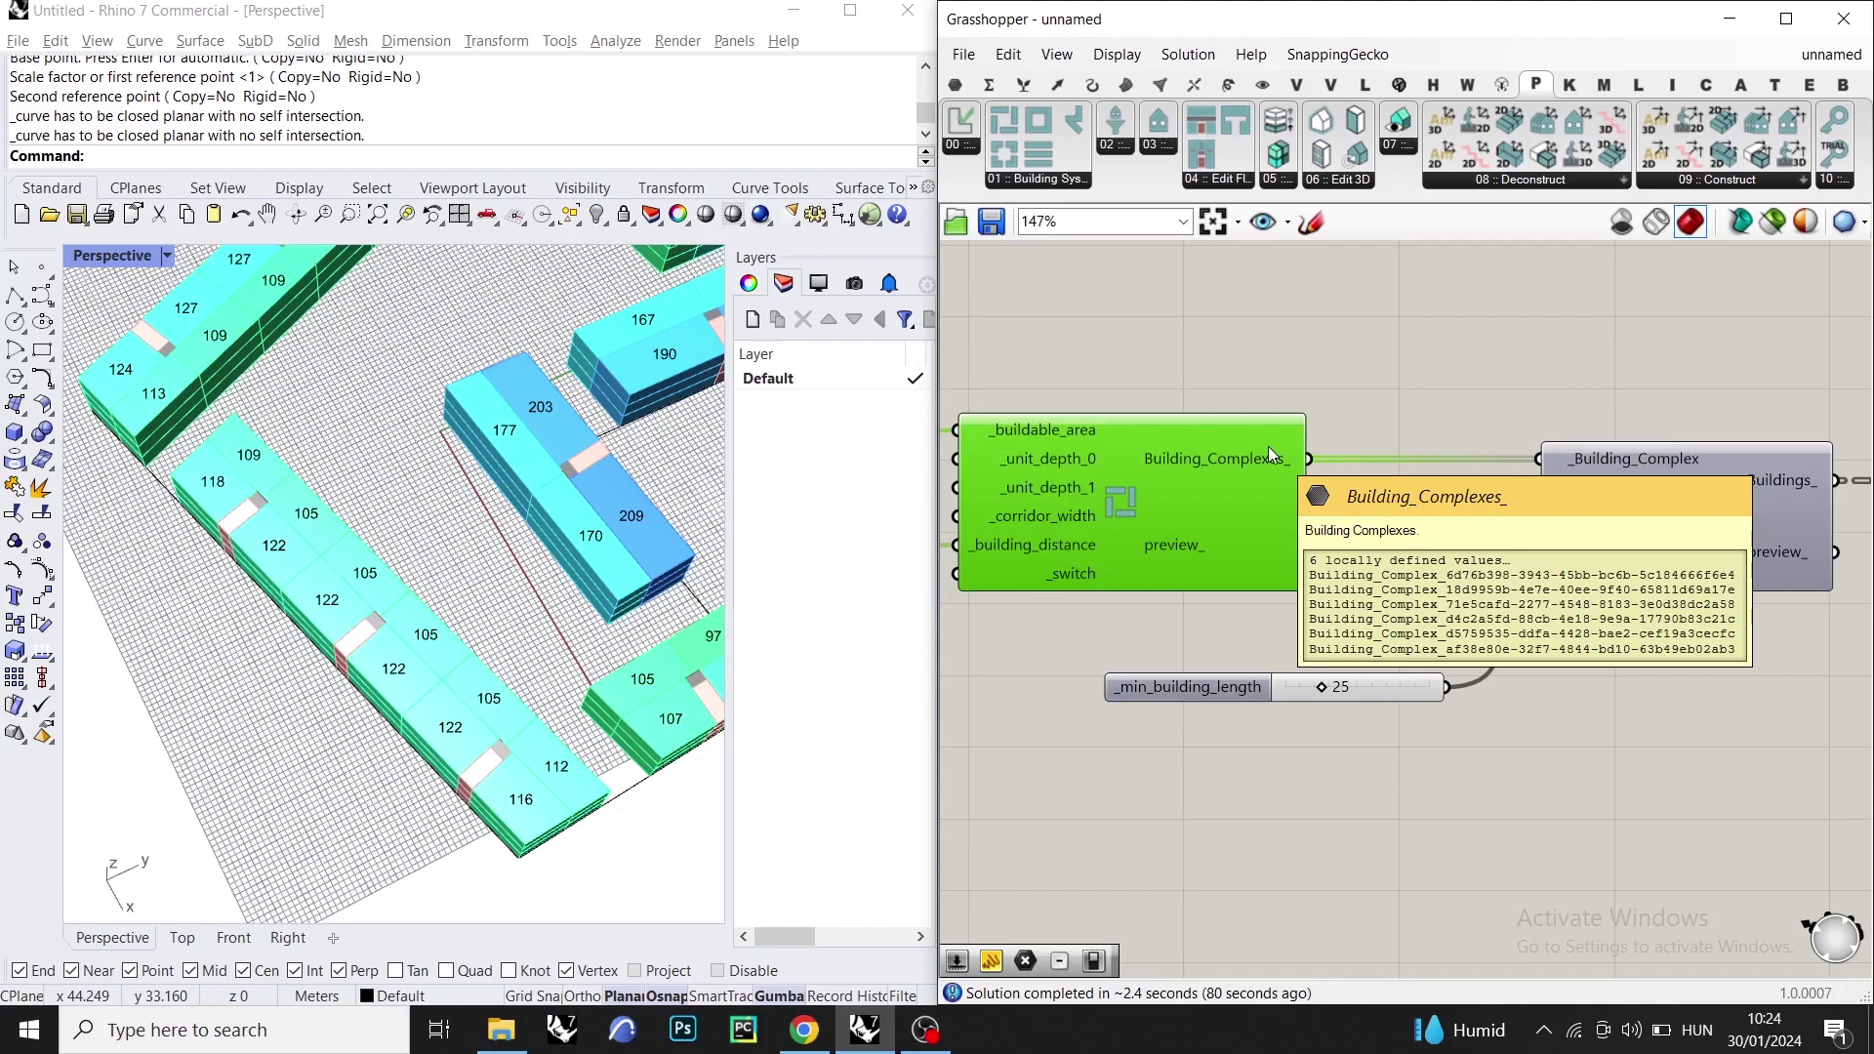
{"action": "mouse_move", "coordinate": [1754, 488]}
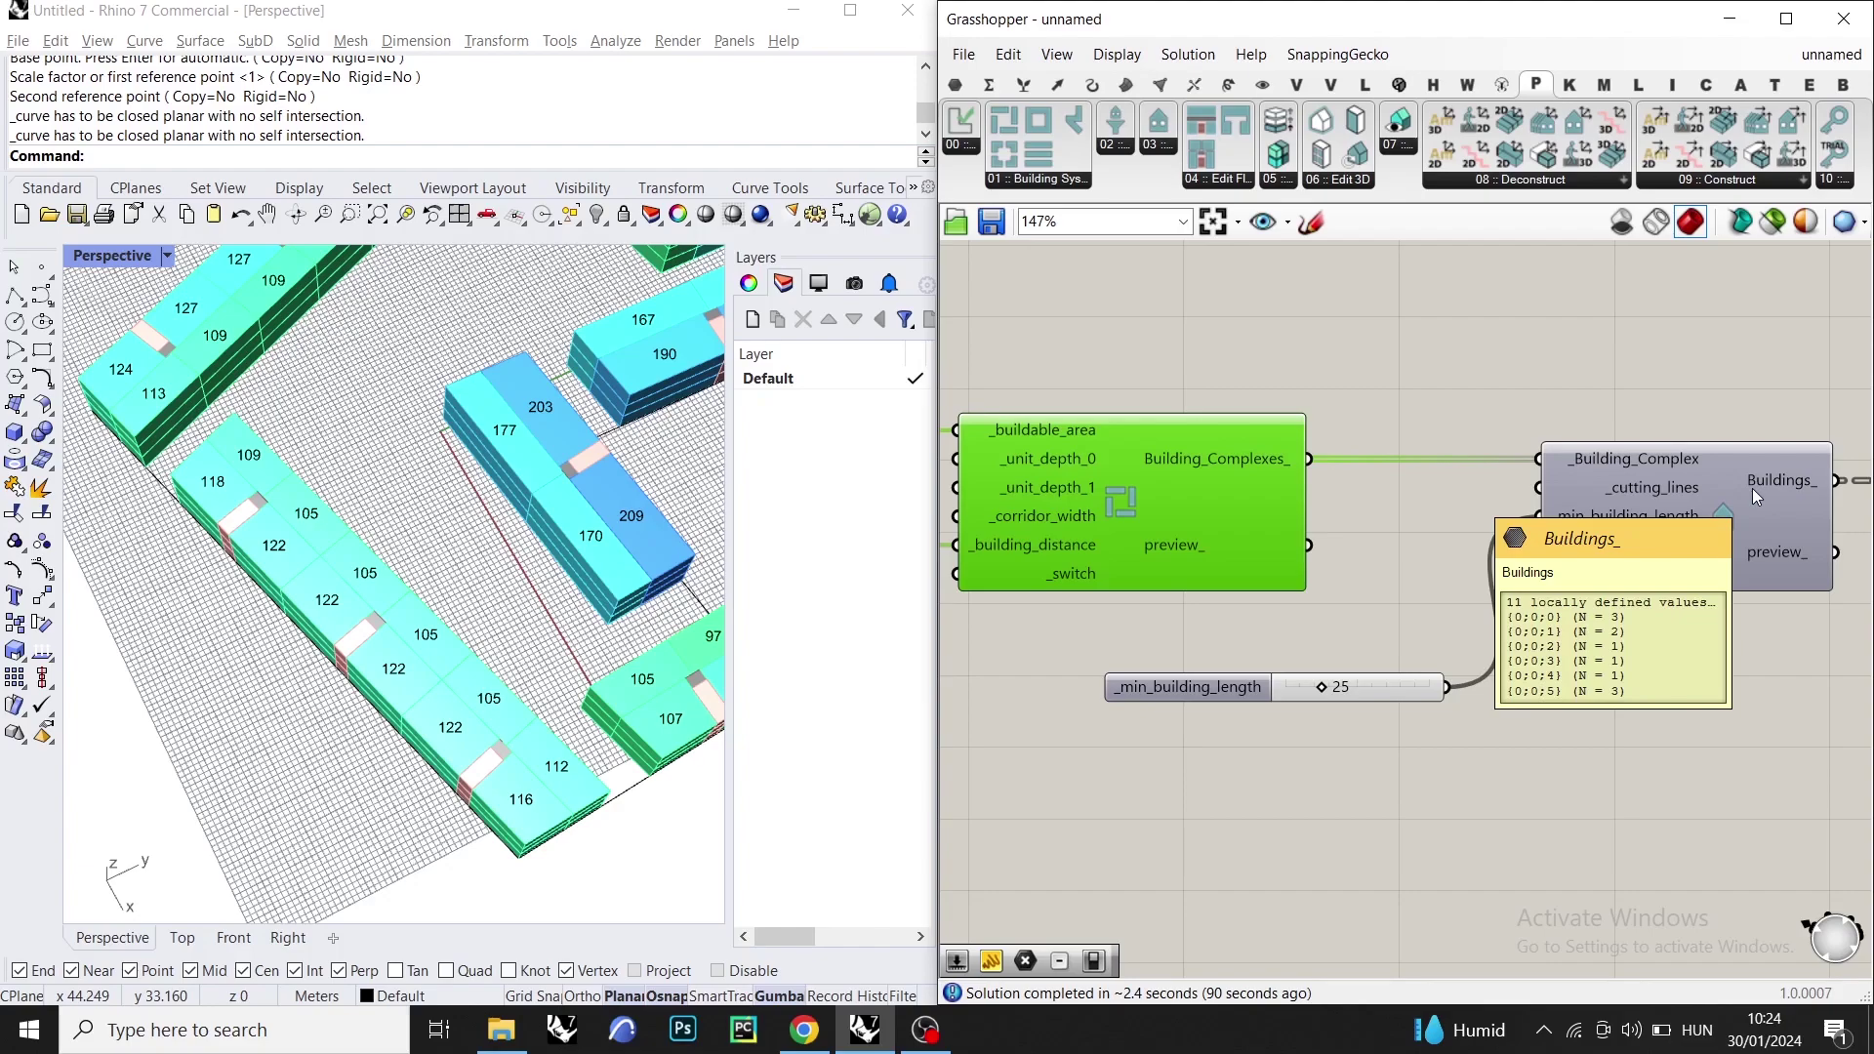
{"action": "scroll", "coordinate": [478, 483], "scroll_direction": "down", "scroll_amount": 3}
{"action": "scroll", "coordinate": [478, 482], "scroll_direction": "up", "scroll_amount": 6}
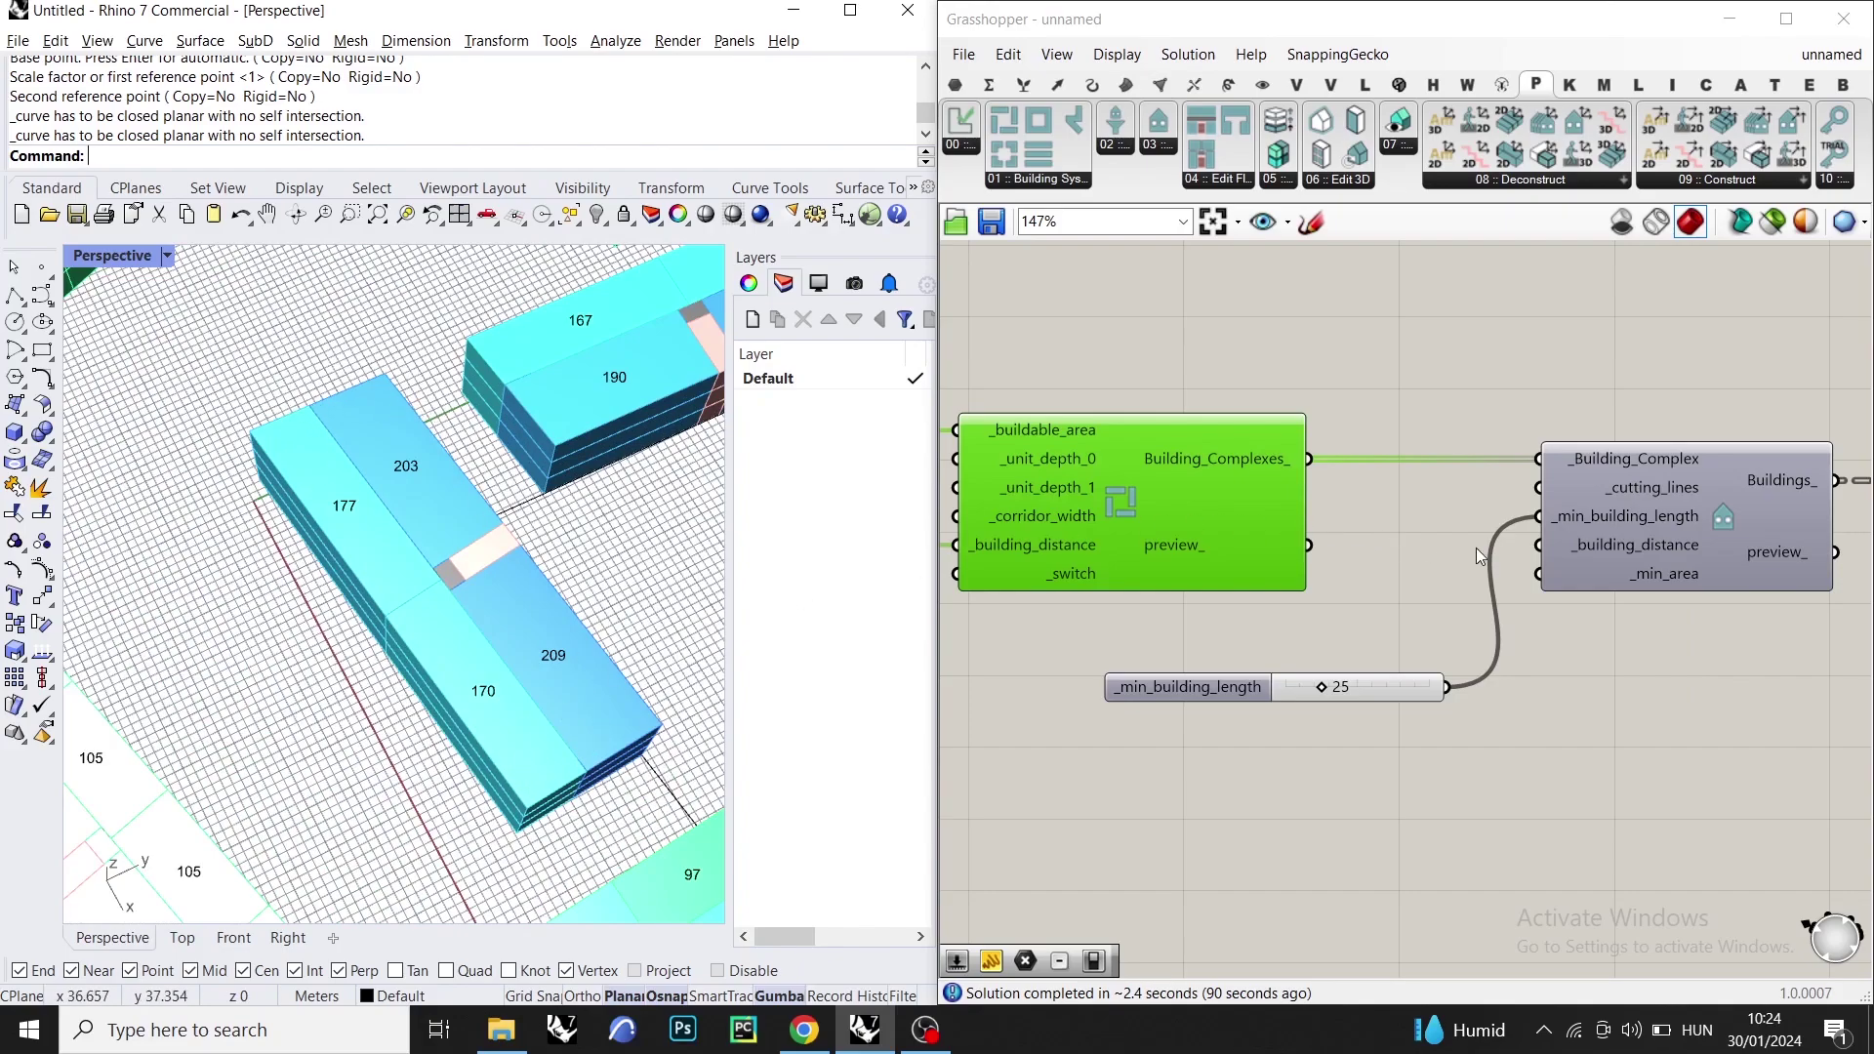
{"action": "scroll", "coordinate": [1615, 525], "scroll_direction": "up", "scroll_amount": 2}
{"action": "mouse_move", "coordinate": [1615, 526]}
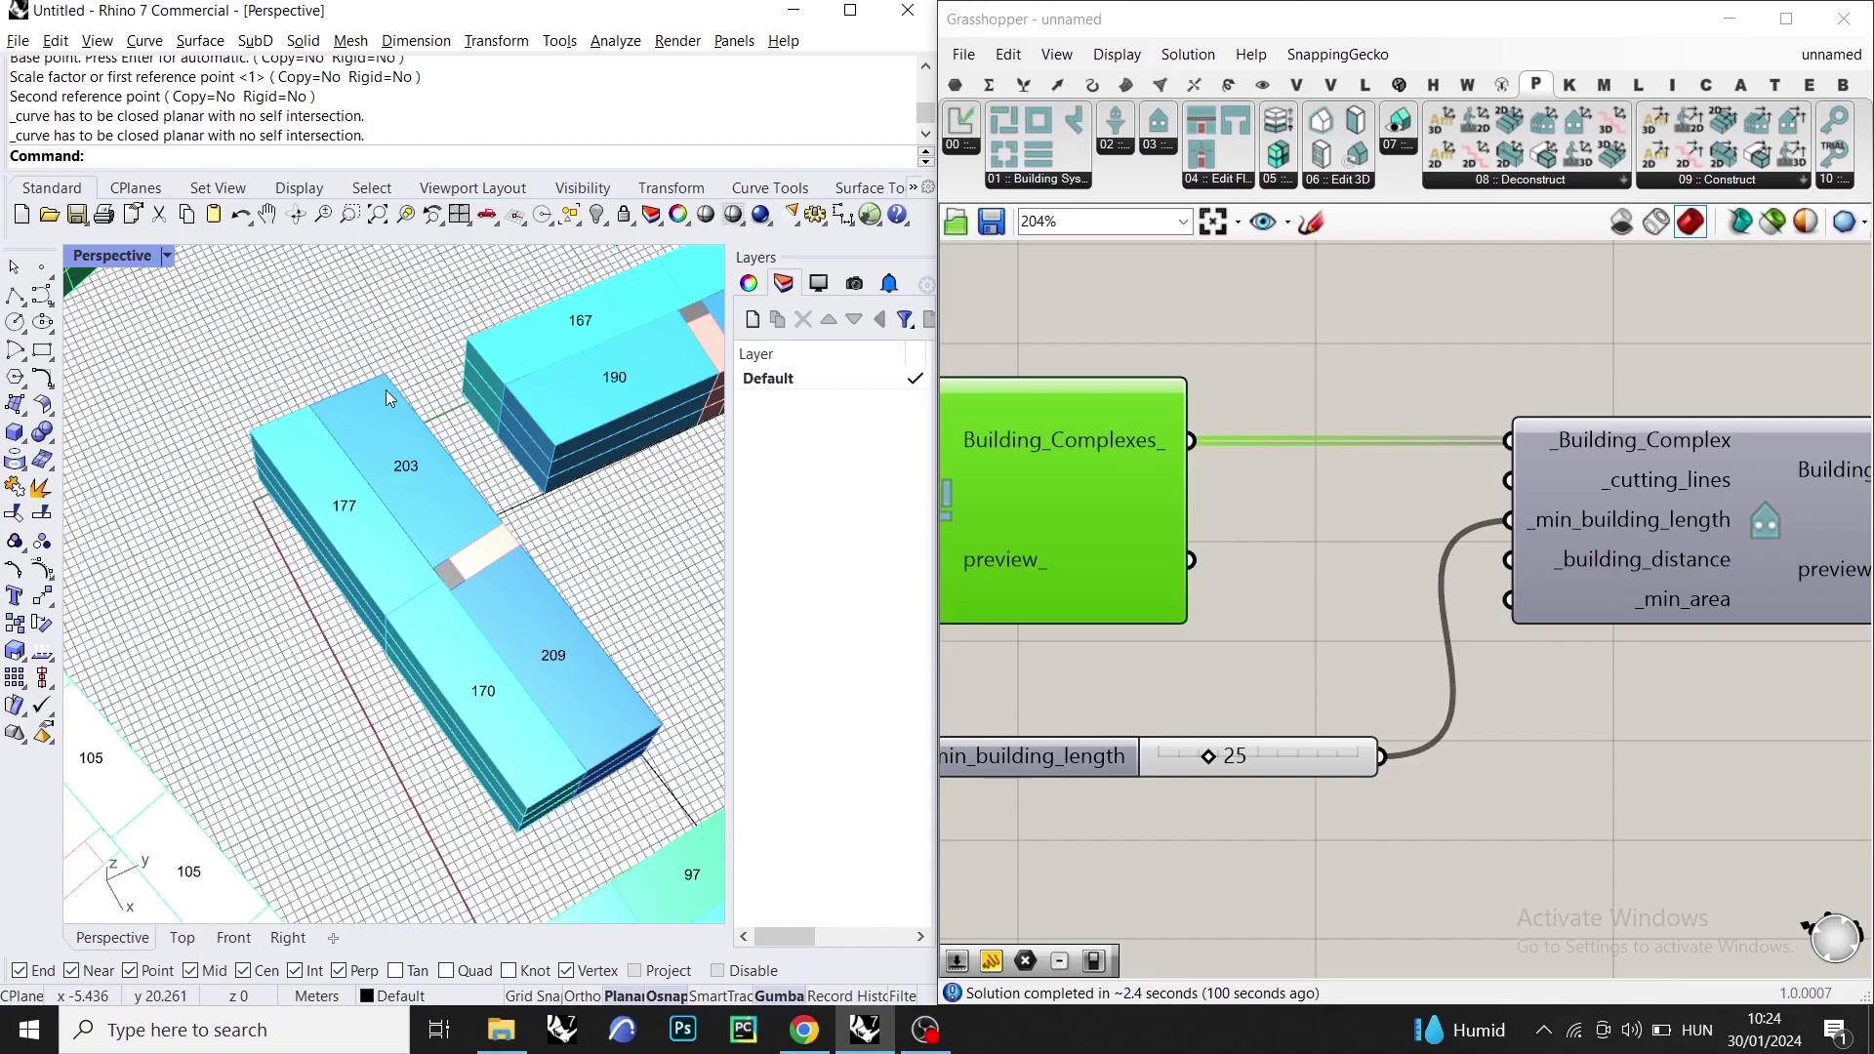
- Measure the long side of the building containing the 177 and 170 units with the Distance command
{"action": "right_click_drag", "start_coordinate": [332, 479], "coordinate": [320, 454]}
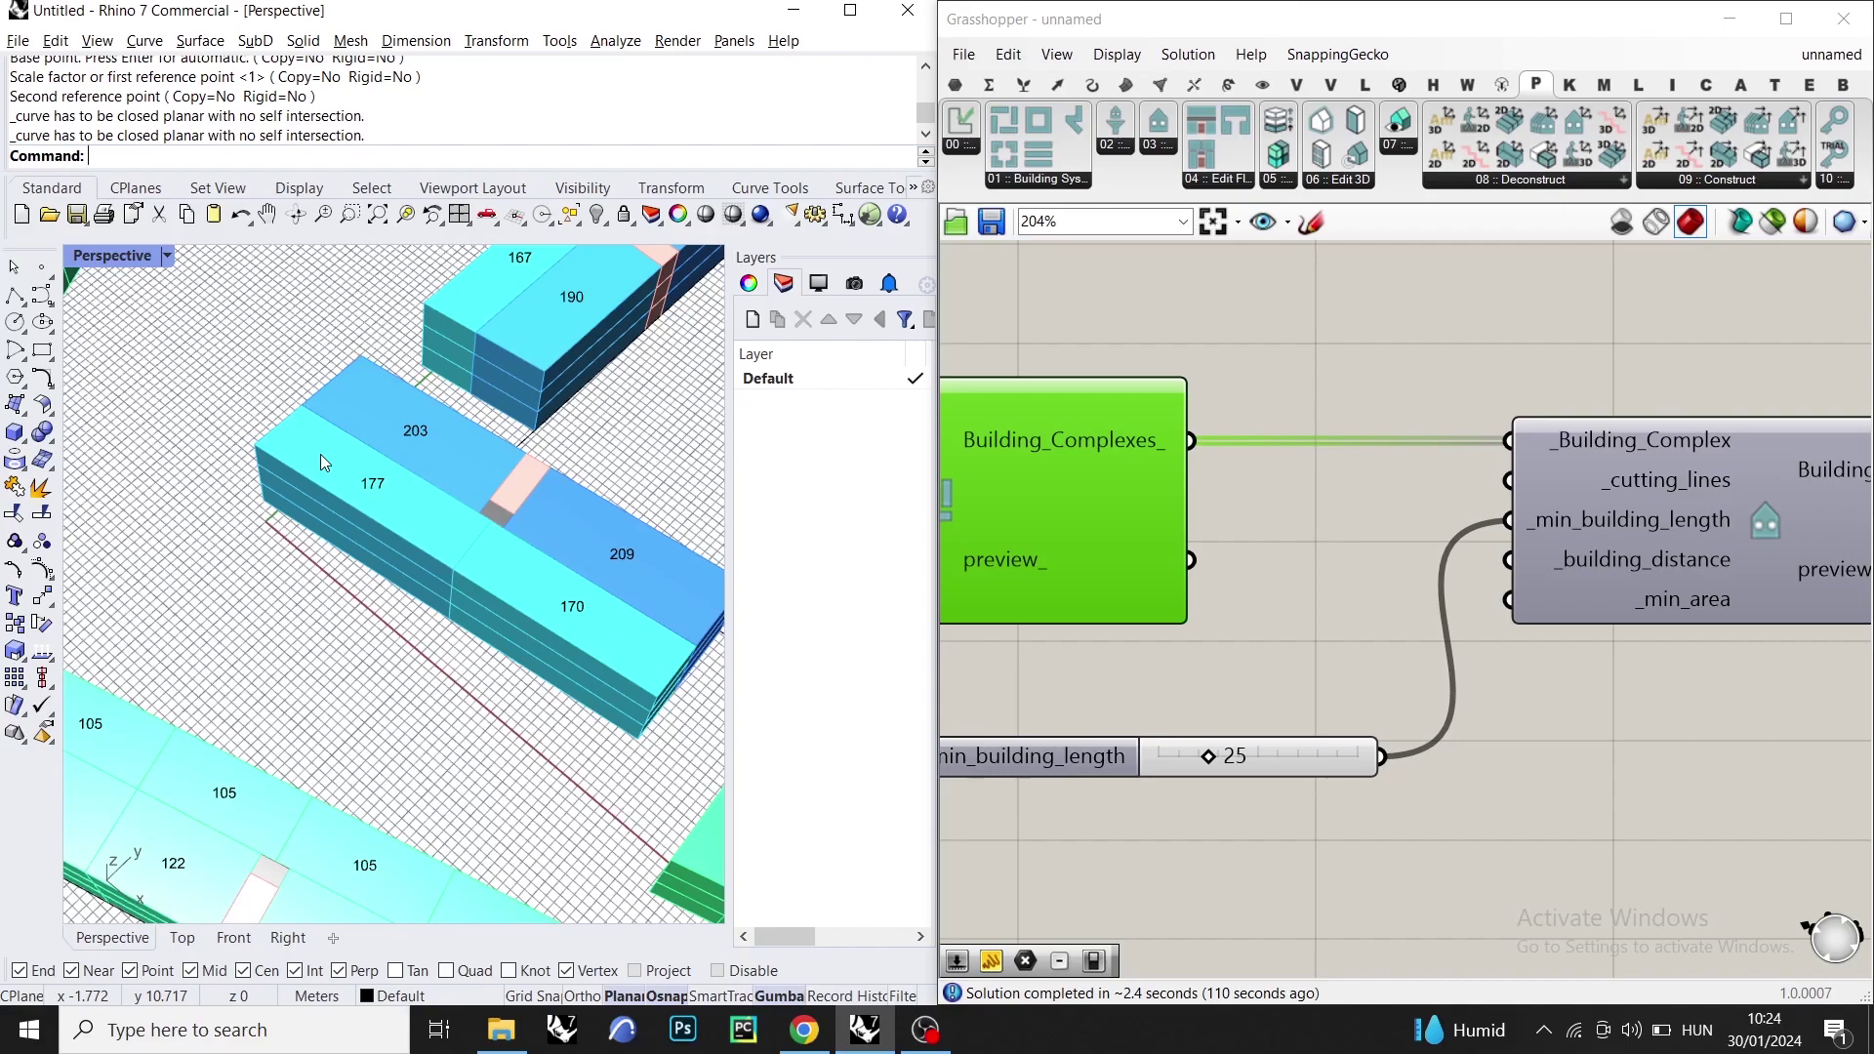
{"action": "type", "text": "Di"}
{"action": "key", "text": "Return"}
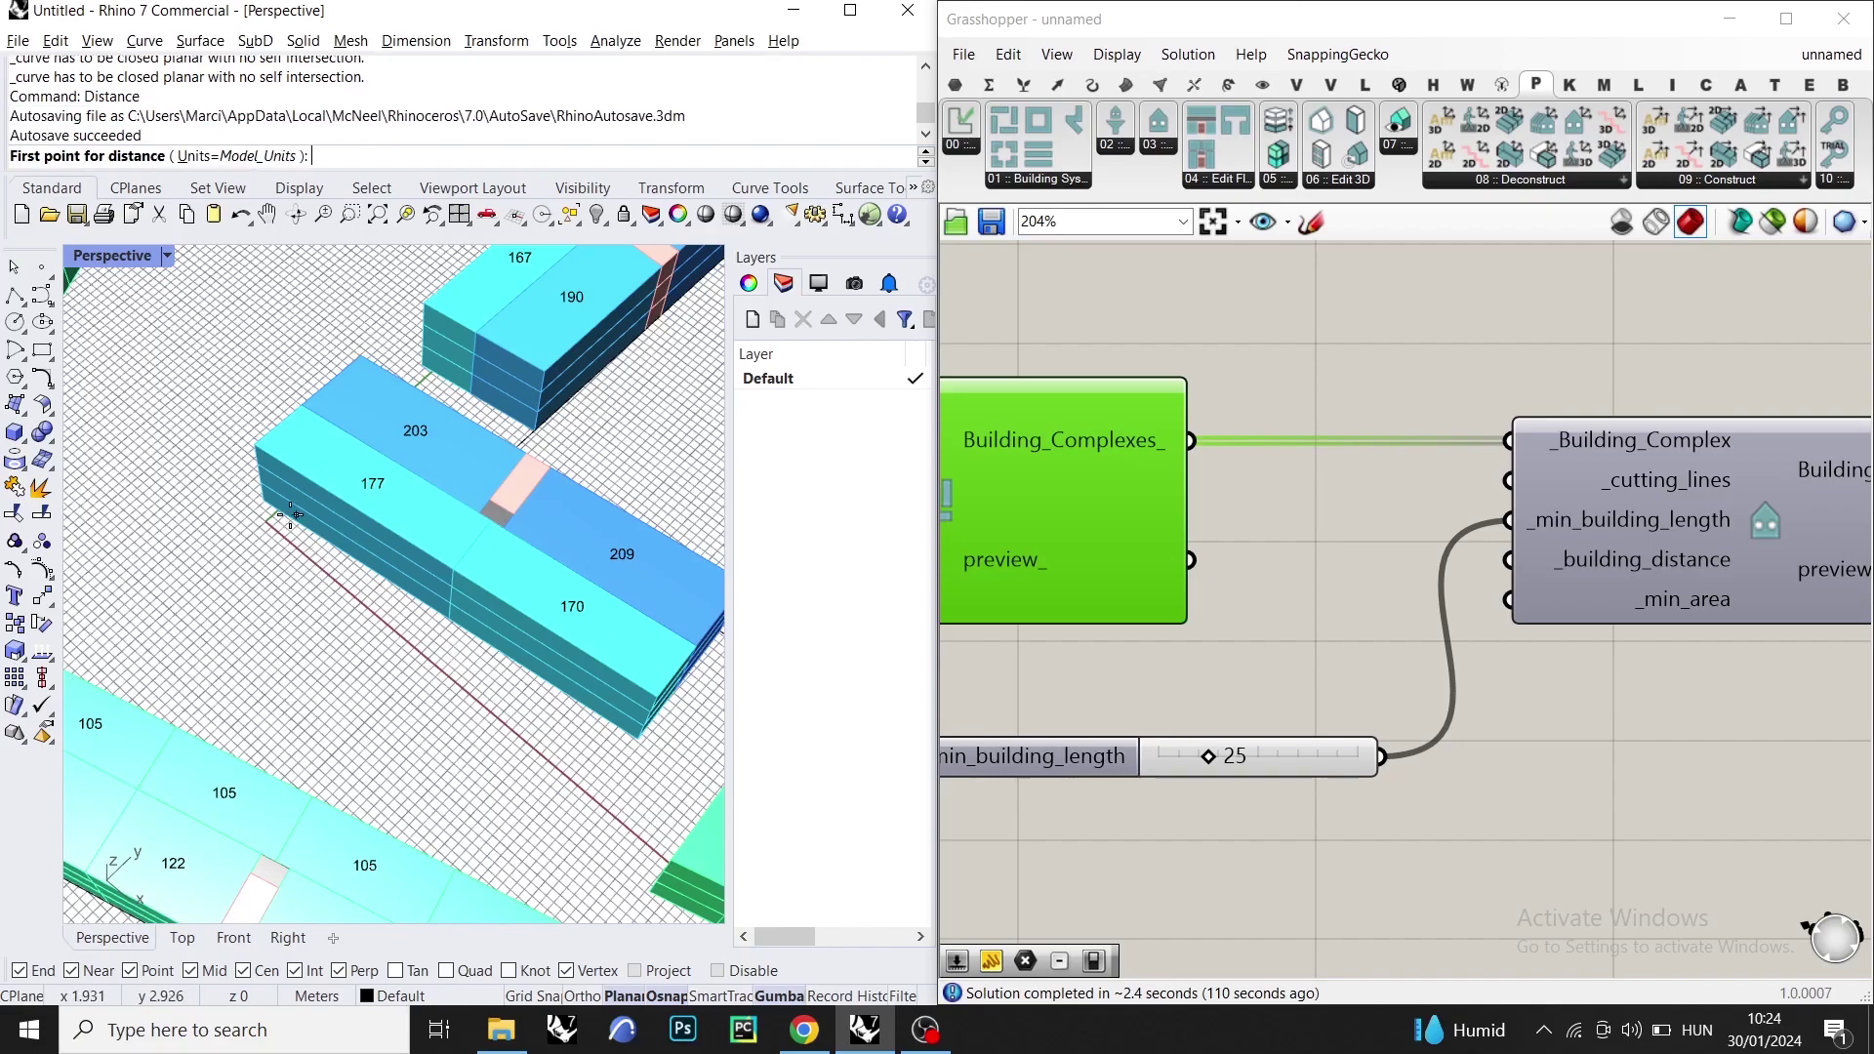
{"action": "left_click", "coordinate": [258, 520]}
{"action": "left_click", "coordinate": [631, 755]}
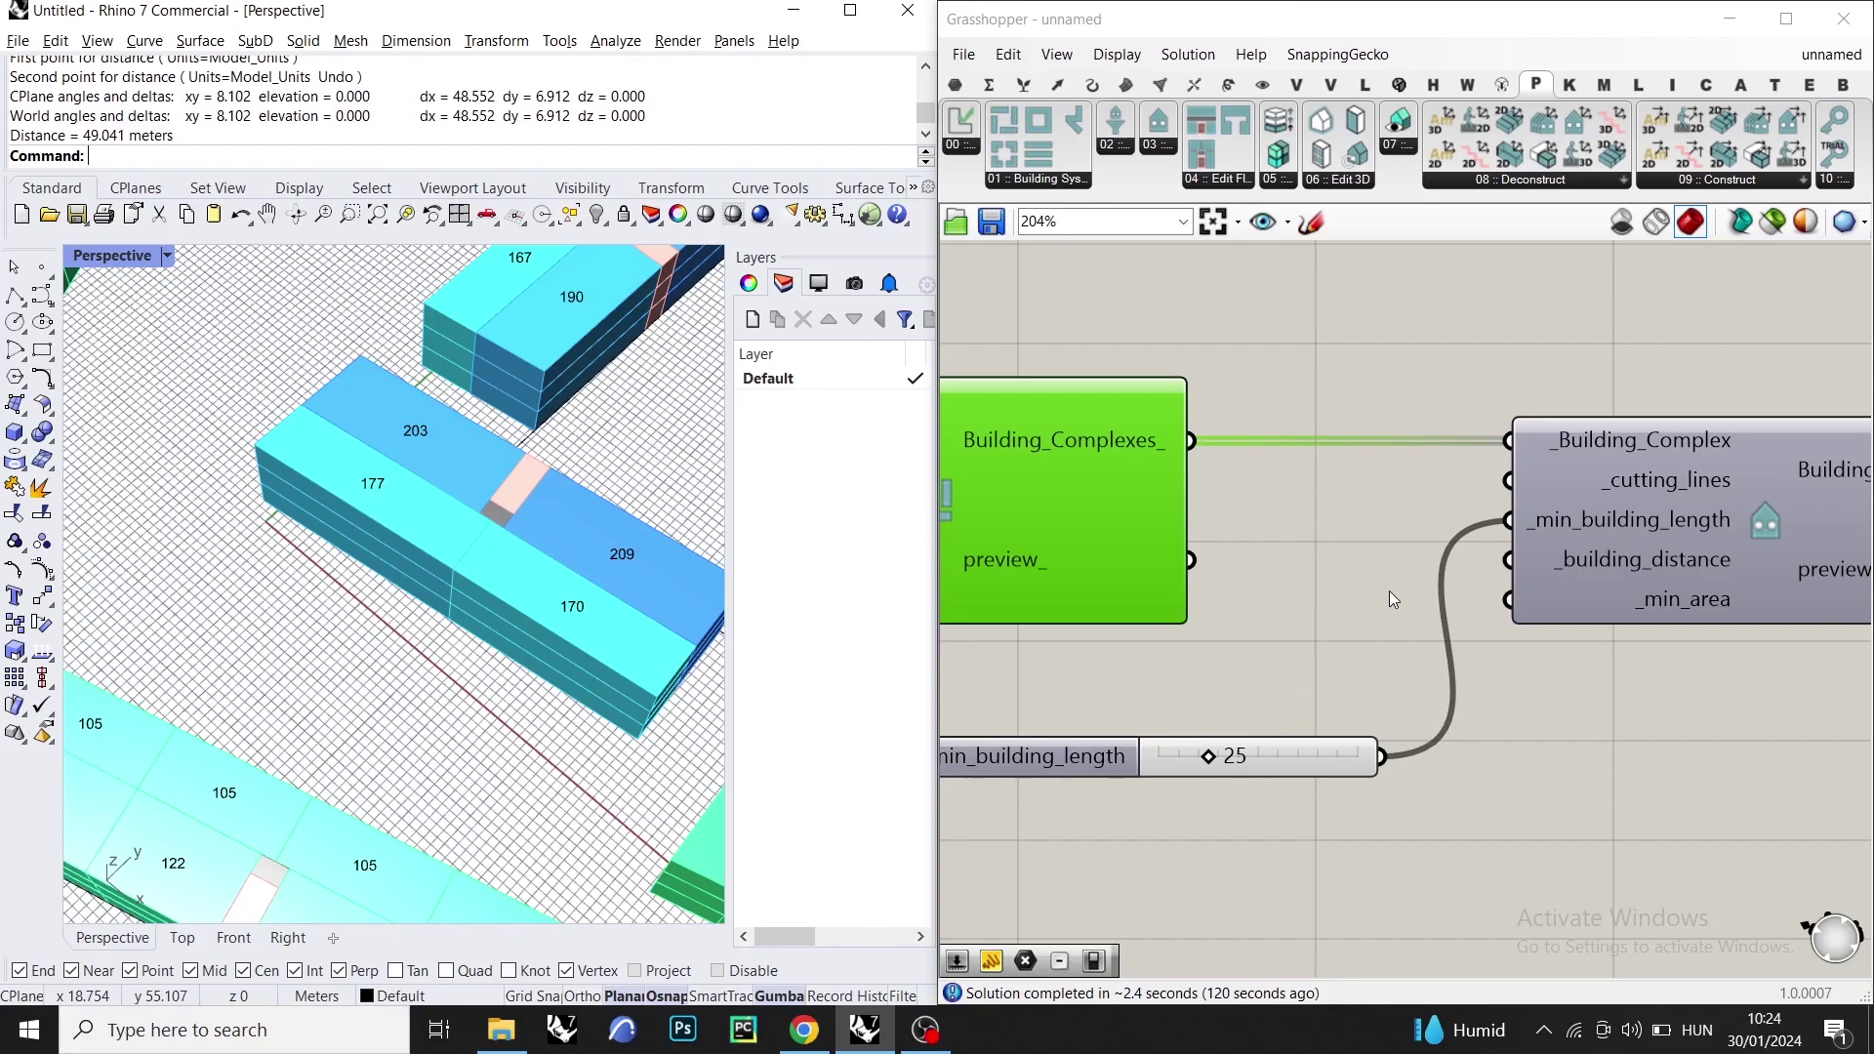
{"action": "right_click_drag", "start_coordinate": [1388, 576], "coordinate": [1332, 549]}
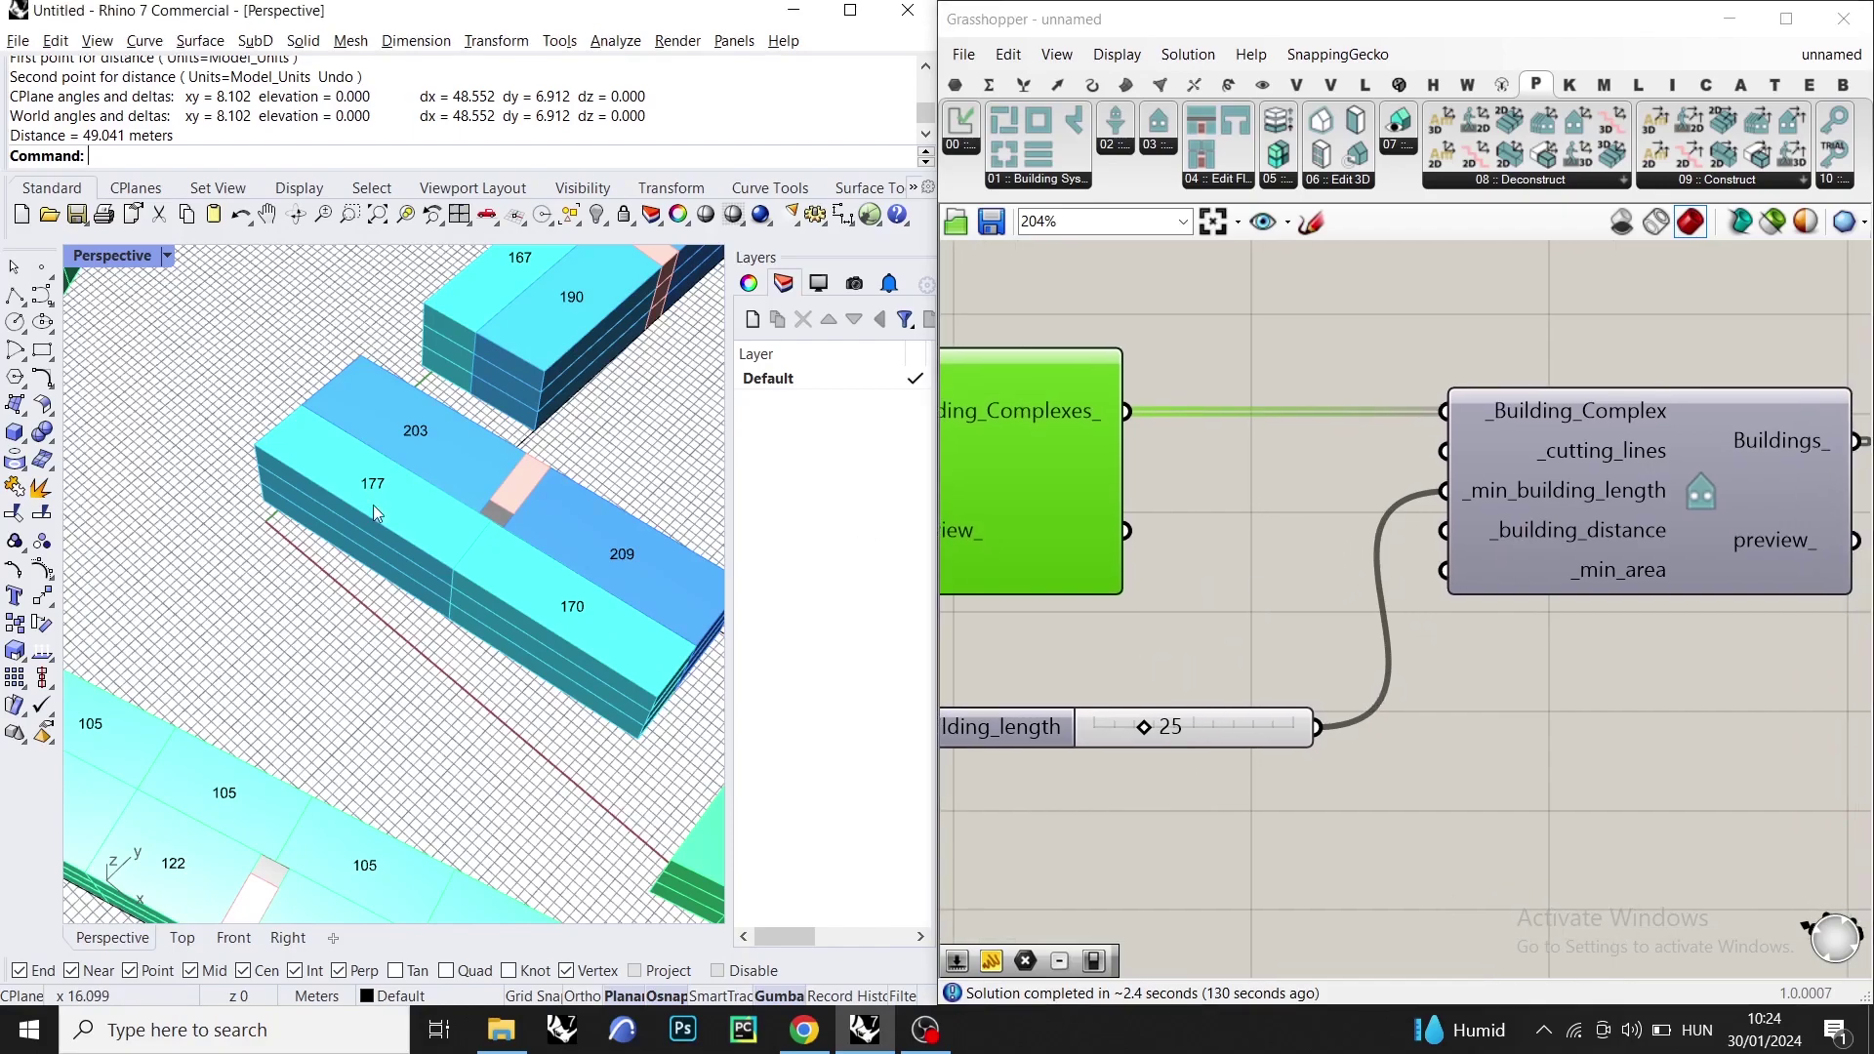
- Compare the _building_distance inputs of the building complex component and the buildings component
{"action": "scroll", "coordinate": [343, 530], "scroll_direction": "down", "scroll_amount": 5}
{"action": "scroll", "coordinate": [343, 530], "scroll_direction": "up", "scroll_amount": 4}
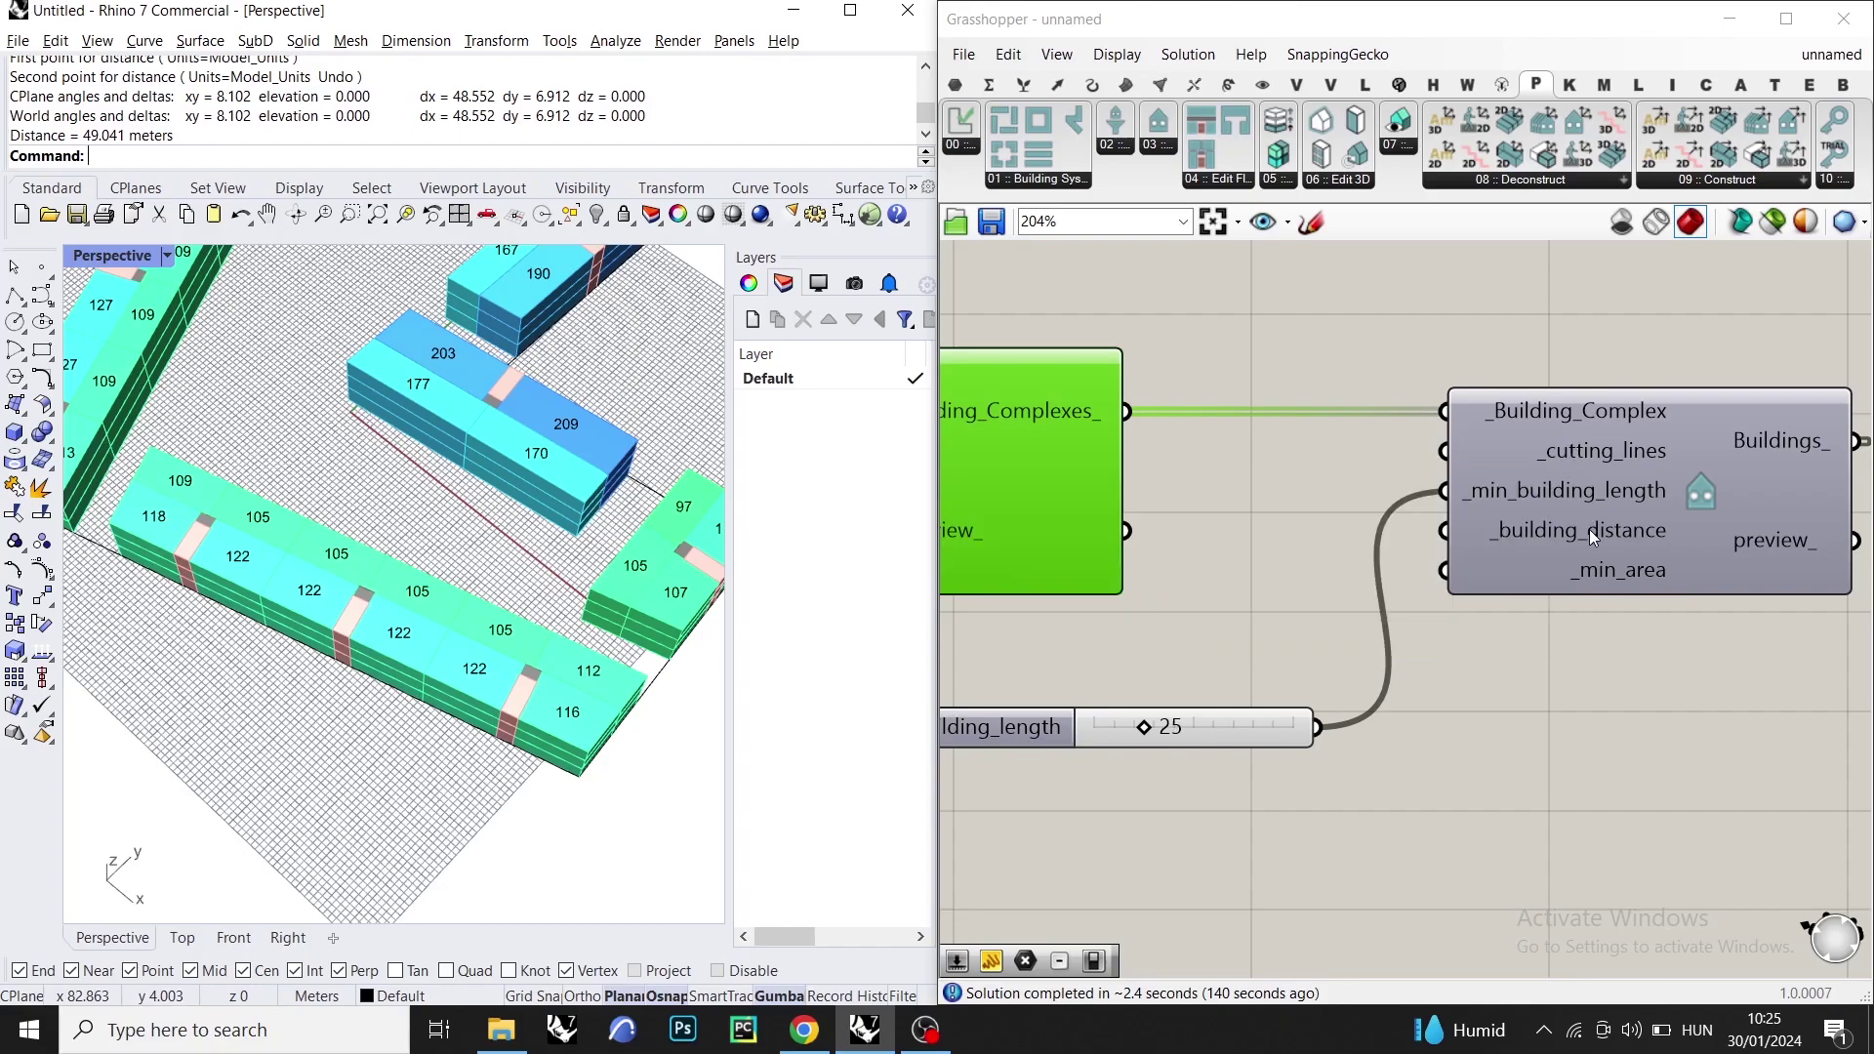
{"action": "scroll", "coordinate": [1590, 529], "scroll_direction": "down", "scroll_amount": 2}
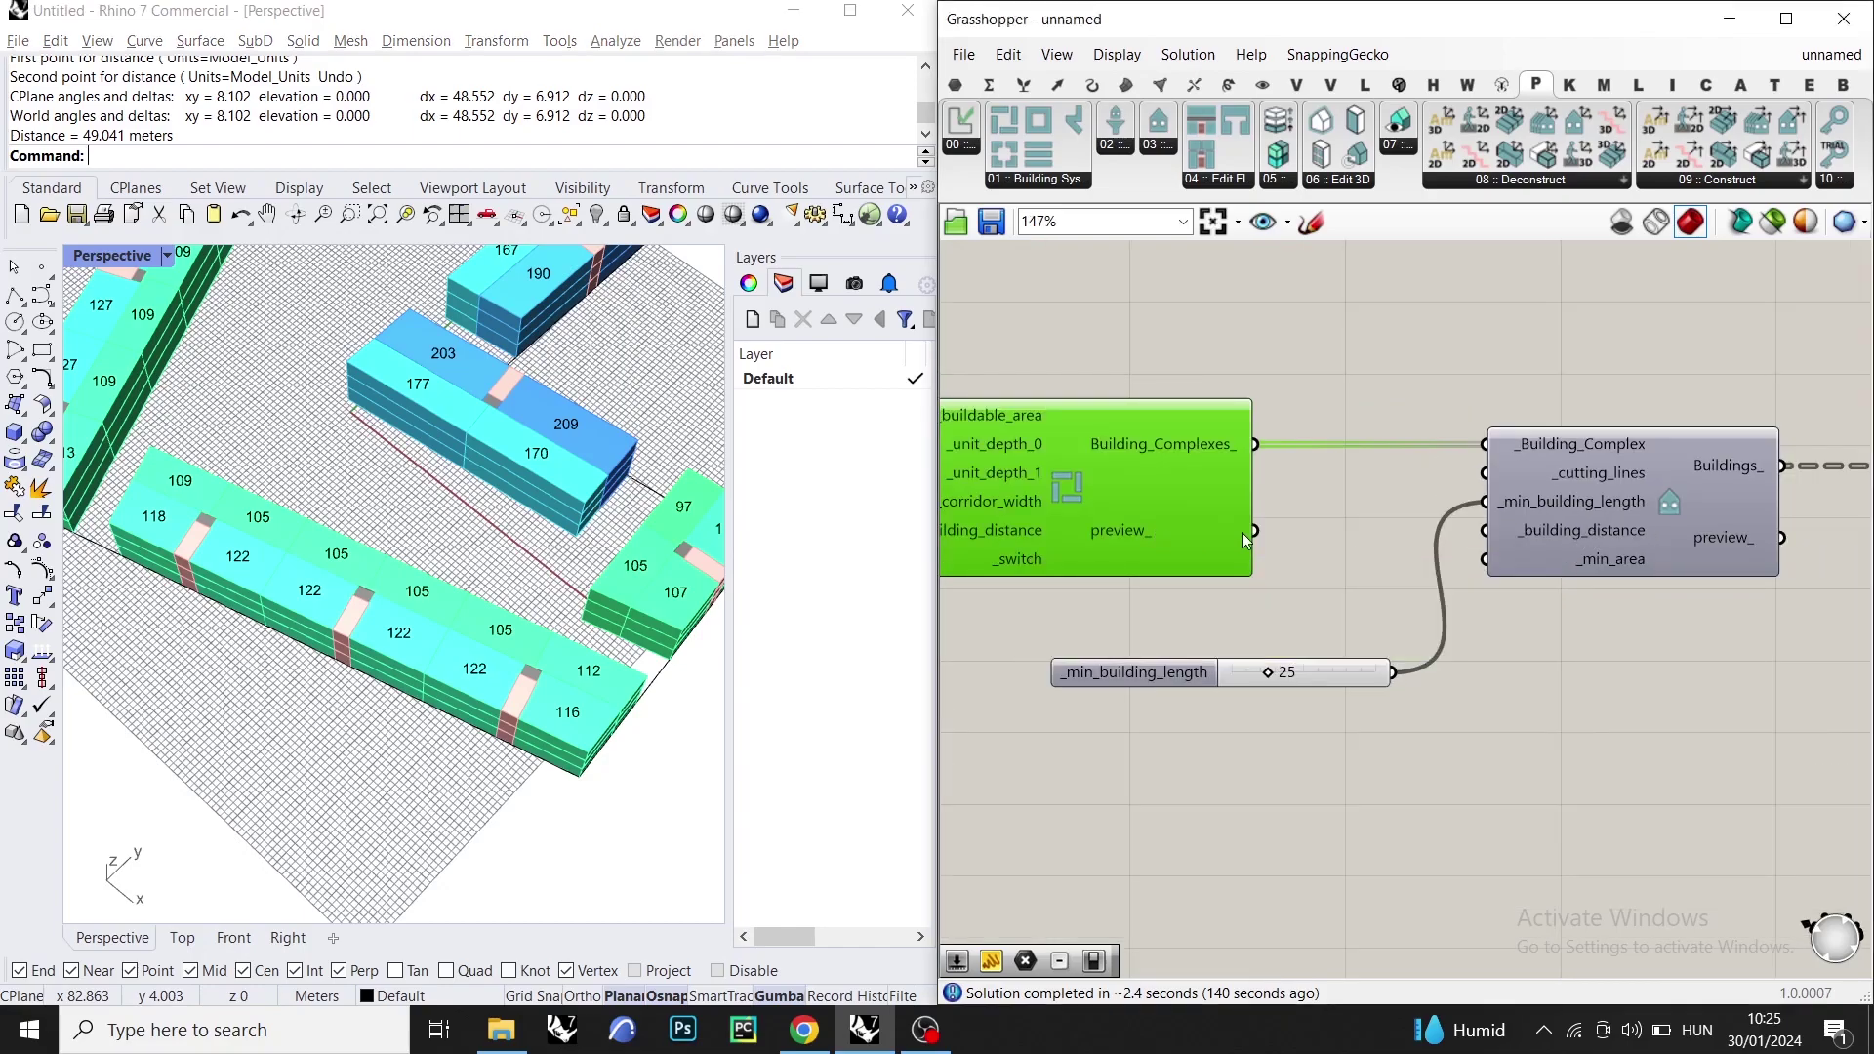
{"action": "right_click_drag", "start_coordinate": [1232, 532], "coordinate": [1333, 531]}
{"action": "scroll", "coordinate": [1079, 530], "scroll_direction": "up", "scroll_amount": 2}
{"action": "mouse_move", "coordinate": [1080, 531]}
{"action": "scroll", "coordinate": [1080, 531], "scroll_direction": "down", "scroll_amount": 2}
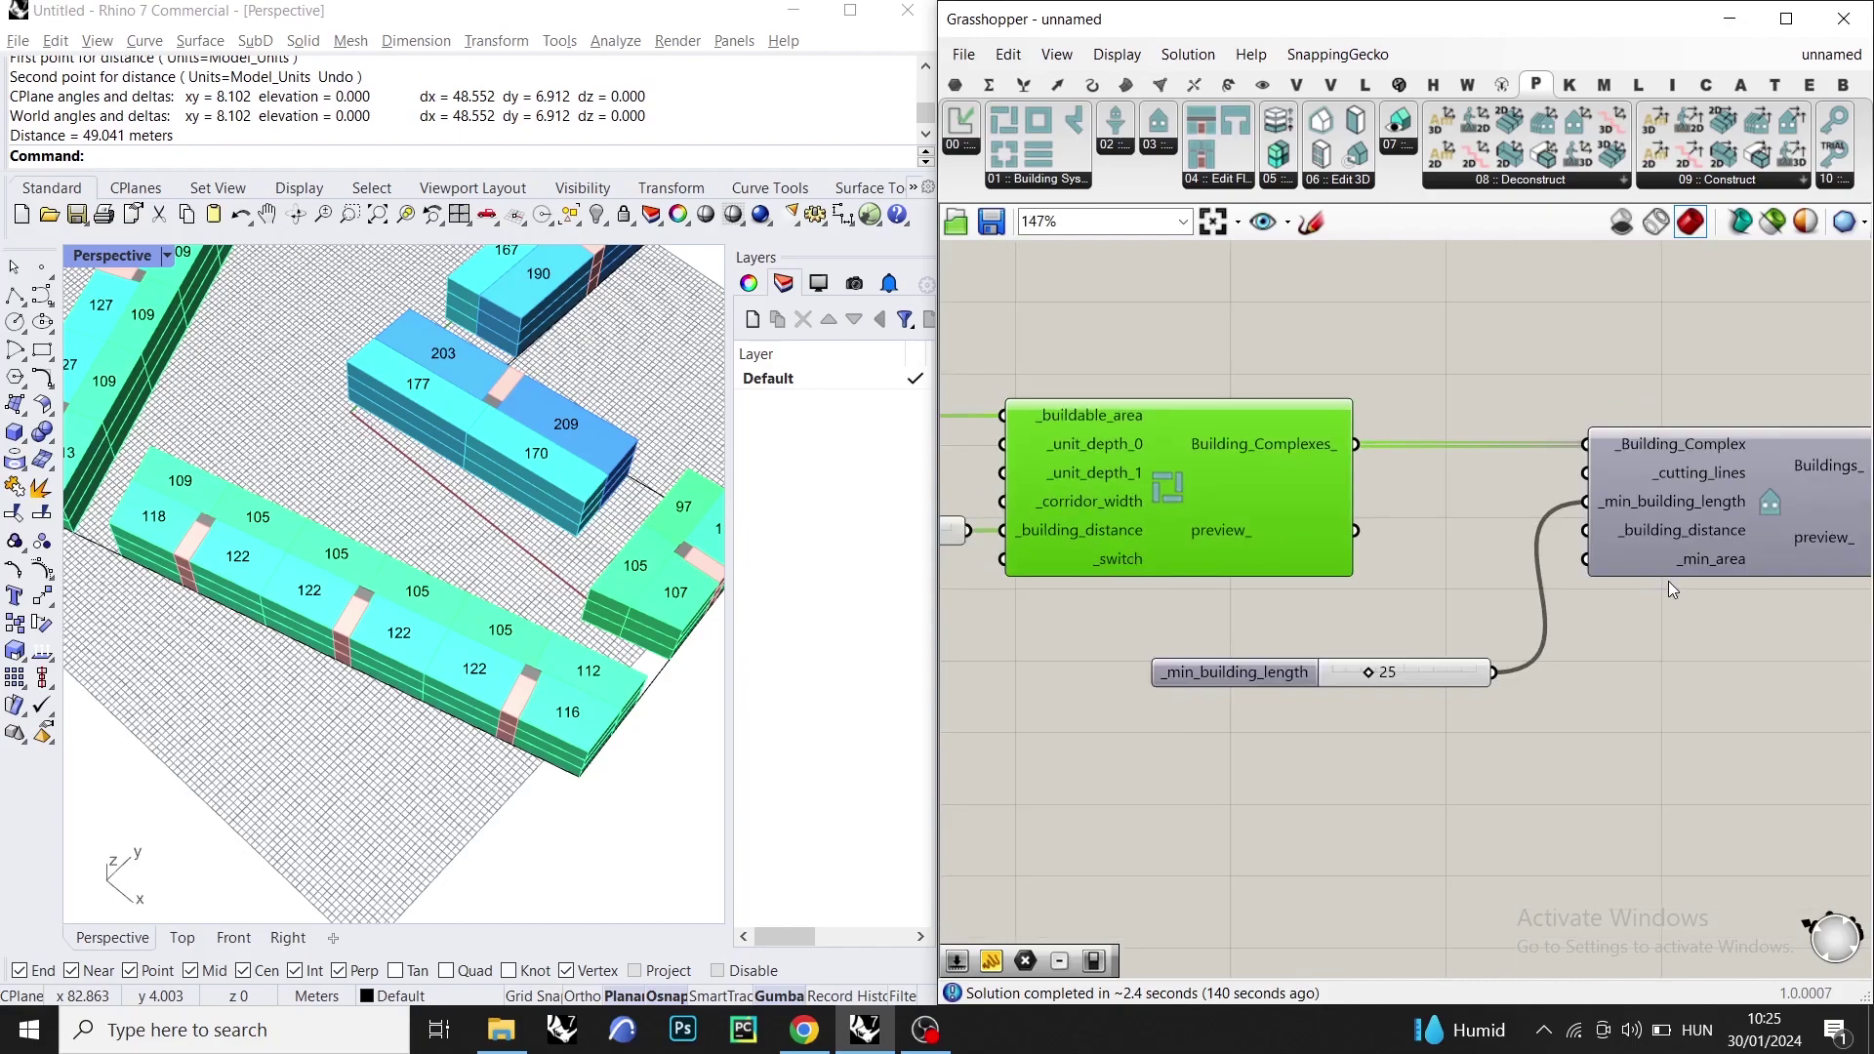
- Add a number slider with the value 10 and connect it to the buildings component's _building_distance input
{"action": "scroll", "coordinate": [1660, 586], "scroll_direction": "up", "scroll_amount": 3}
{"action": "double_click", "coordinate": [1264, 859]}
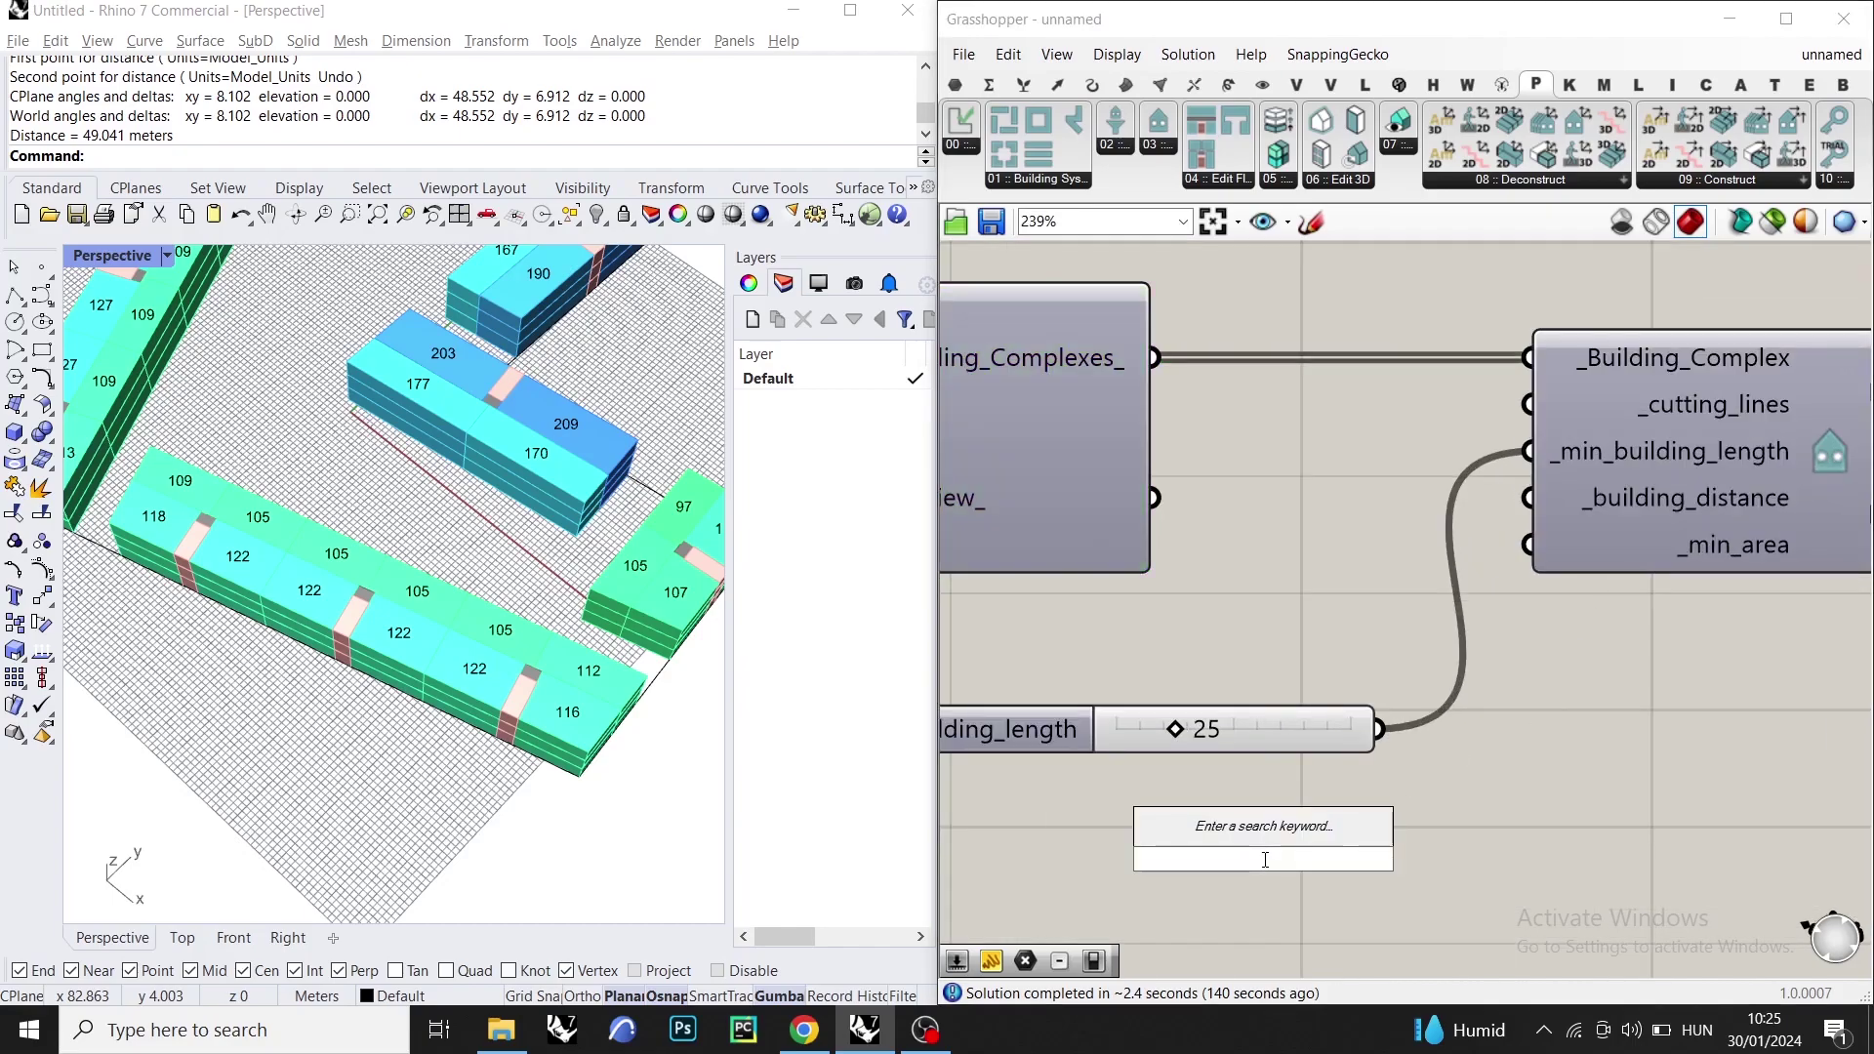
{"action": "type", "text": "10"}
{"action": "key", "text": "Return"}
{"action": "left_click_drag", "start_coordinate": [1529, 498], "coordinate": [1456, 859]}
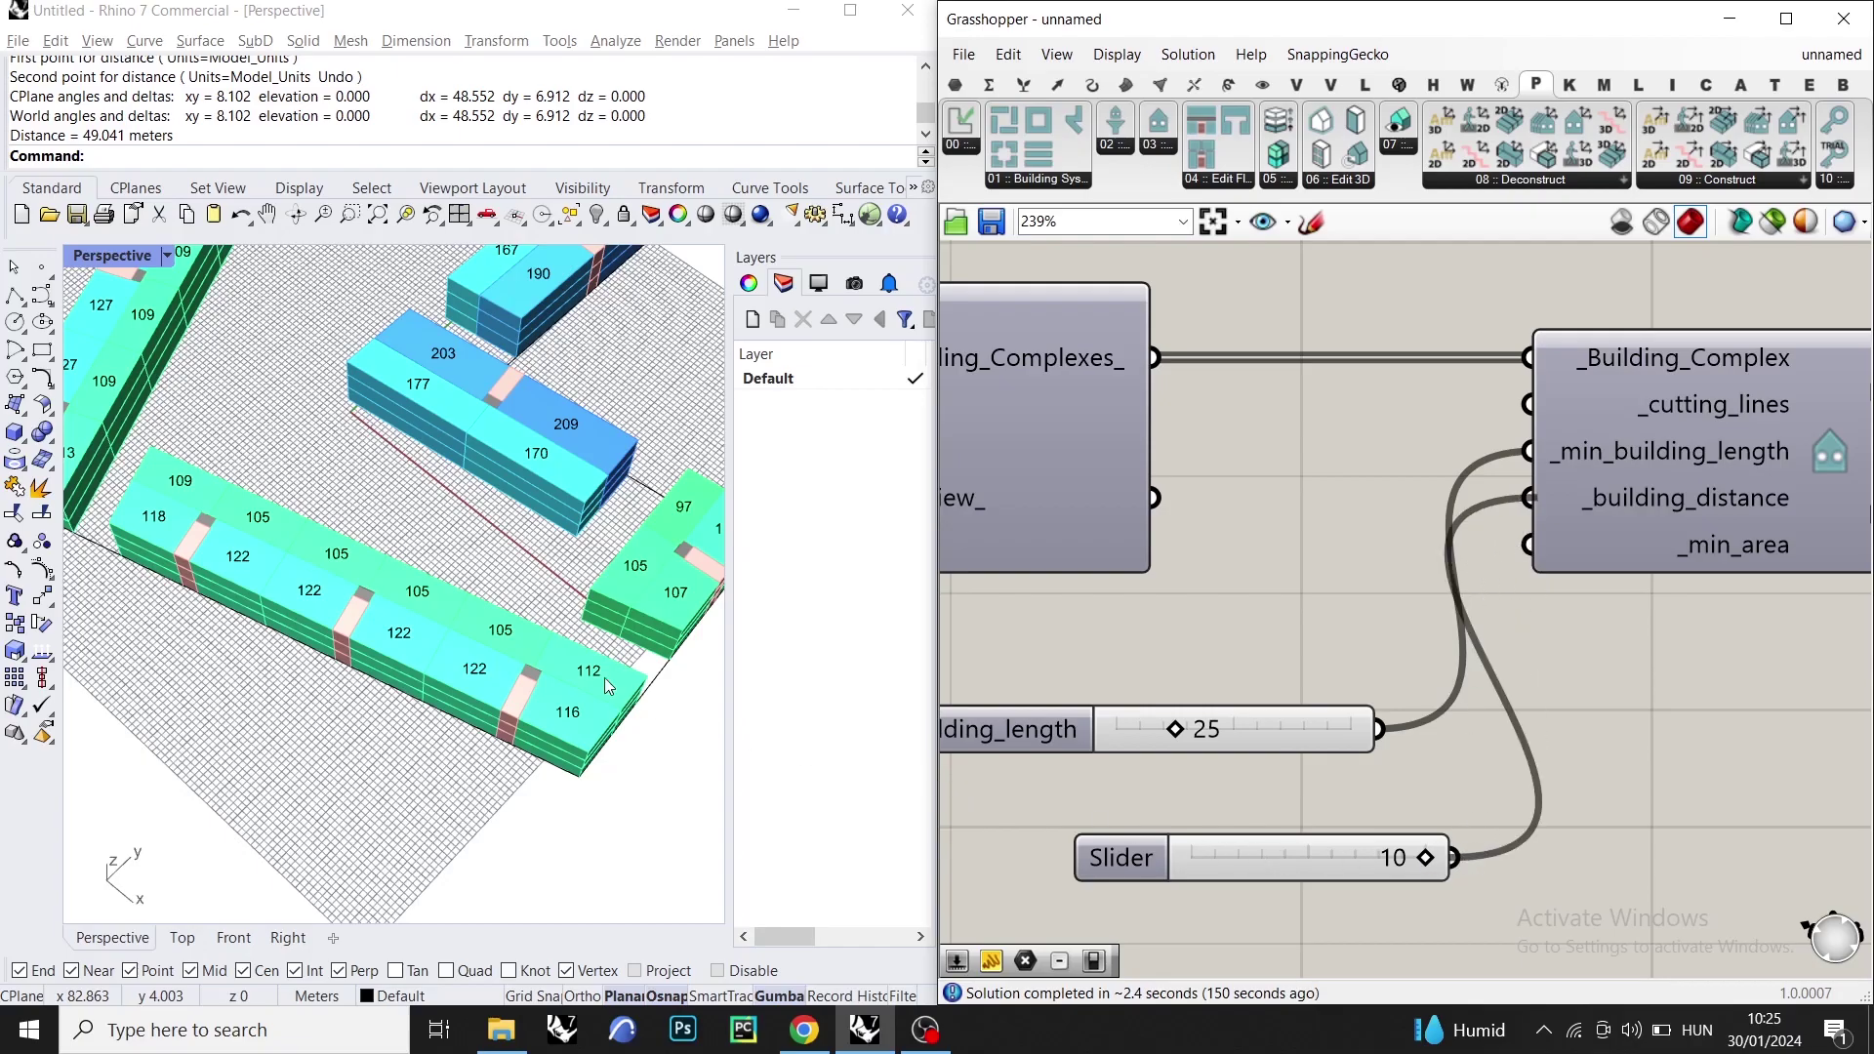
- Inspect from several sides how the building distance of 10 divides the perimeter blocks
{"action": "scroll", "coordinate": [344, 608], "scroll_direction": "down", "scroll_amount": 7}
{"action": "scroll", "coordinate": [283, 430], "scroll_direction": "up", "scroll_amount": 7}
{"action": "right_click_drag", "start_coordinate": [293, 420], "coordinate": [546, 557]}
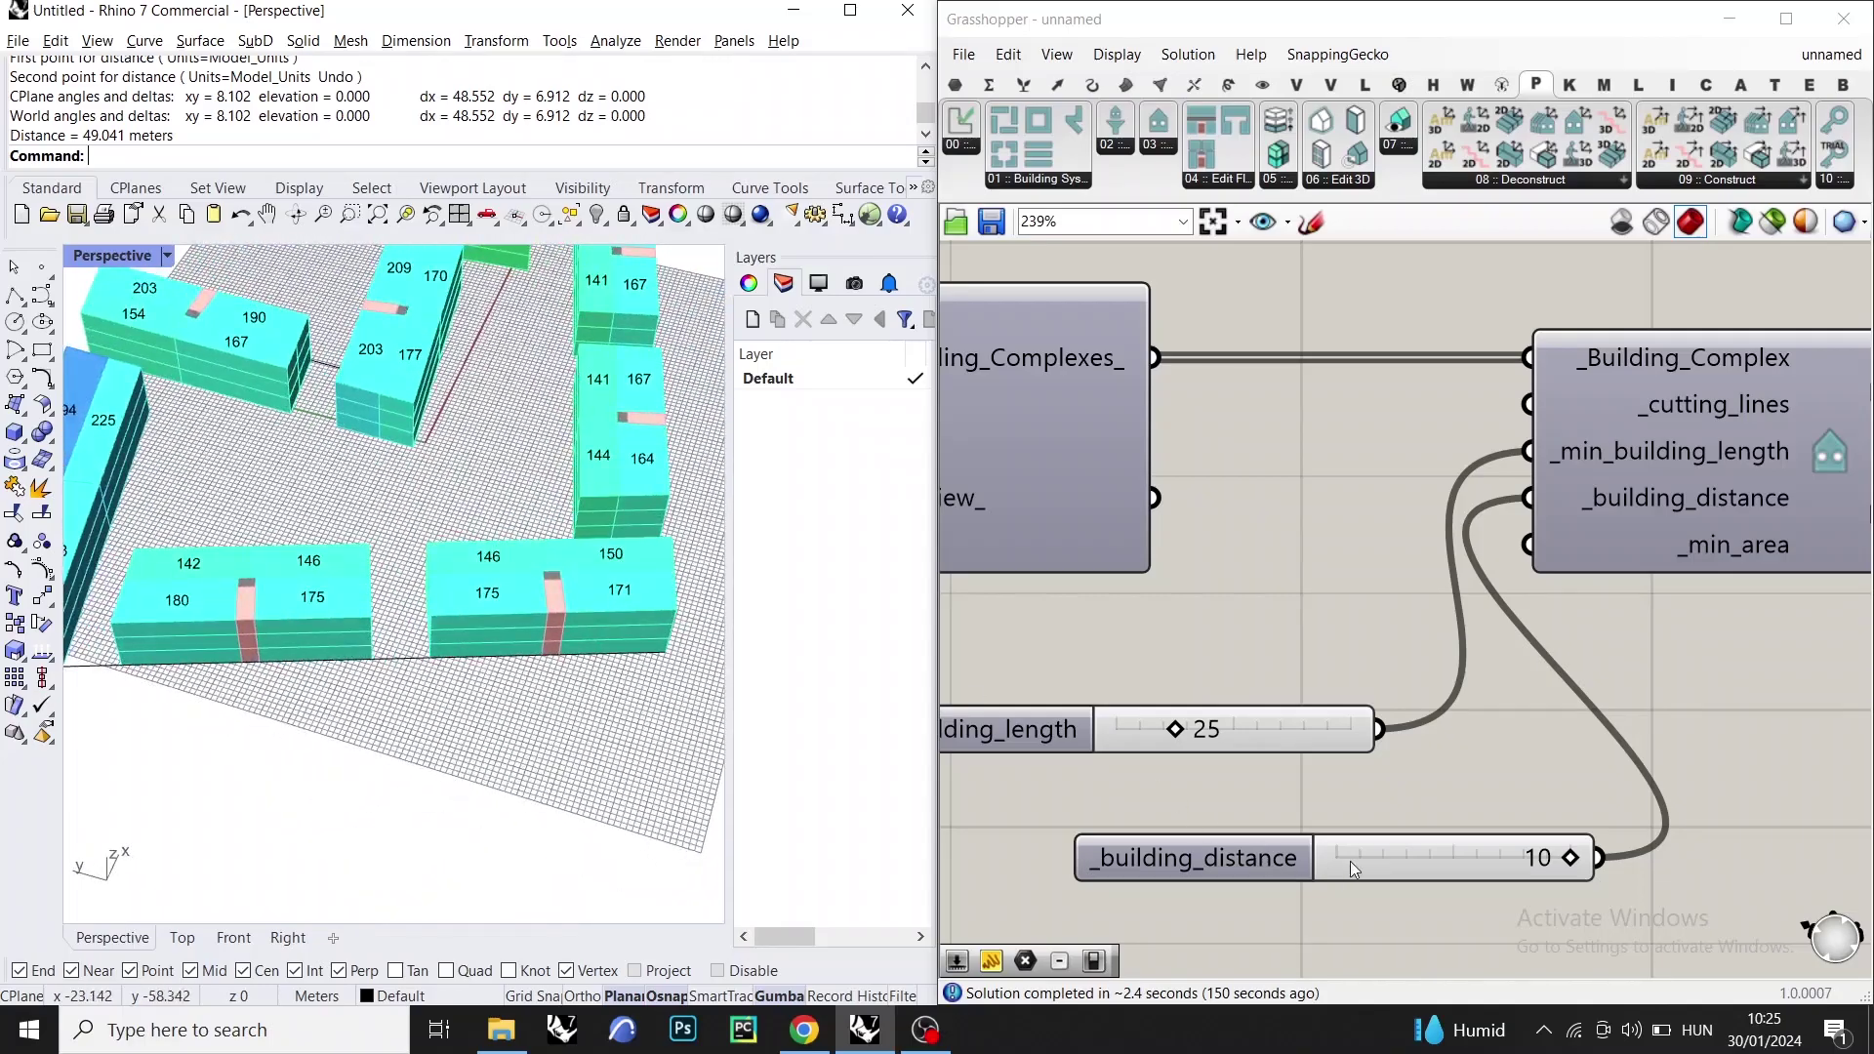
{"action": "scroll", "coordinate": [1623, 864], "scroll_direction": "up", "scroll_amount": 2}
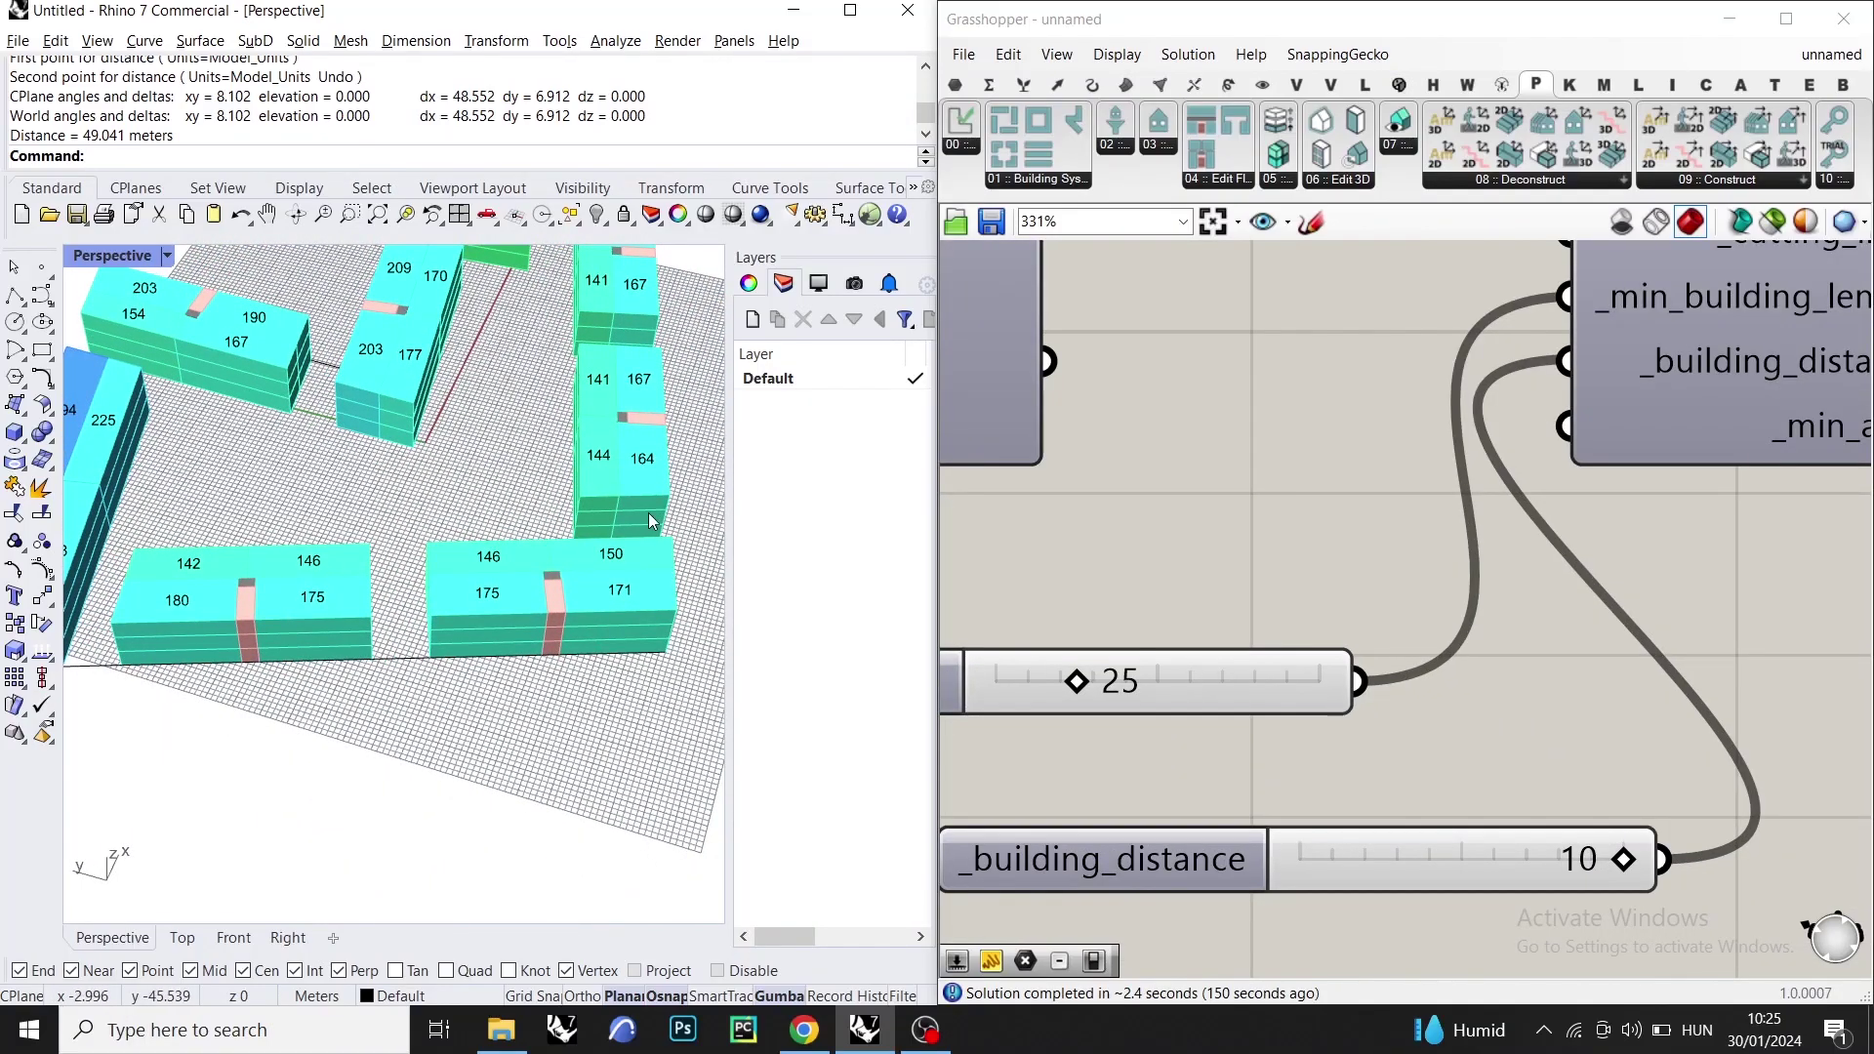
{"action": "right_click_drag", "start_coordinate": [498, 510], "coordinate": [553, 689]}
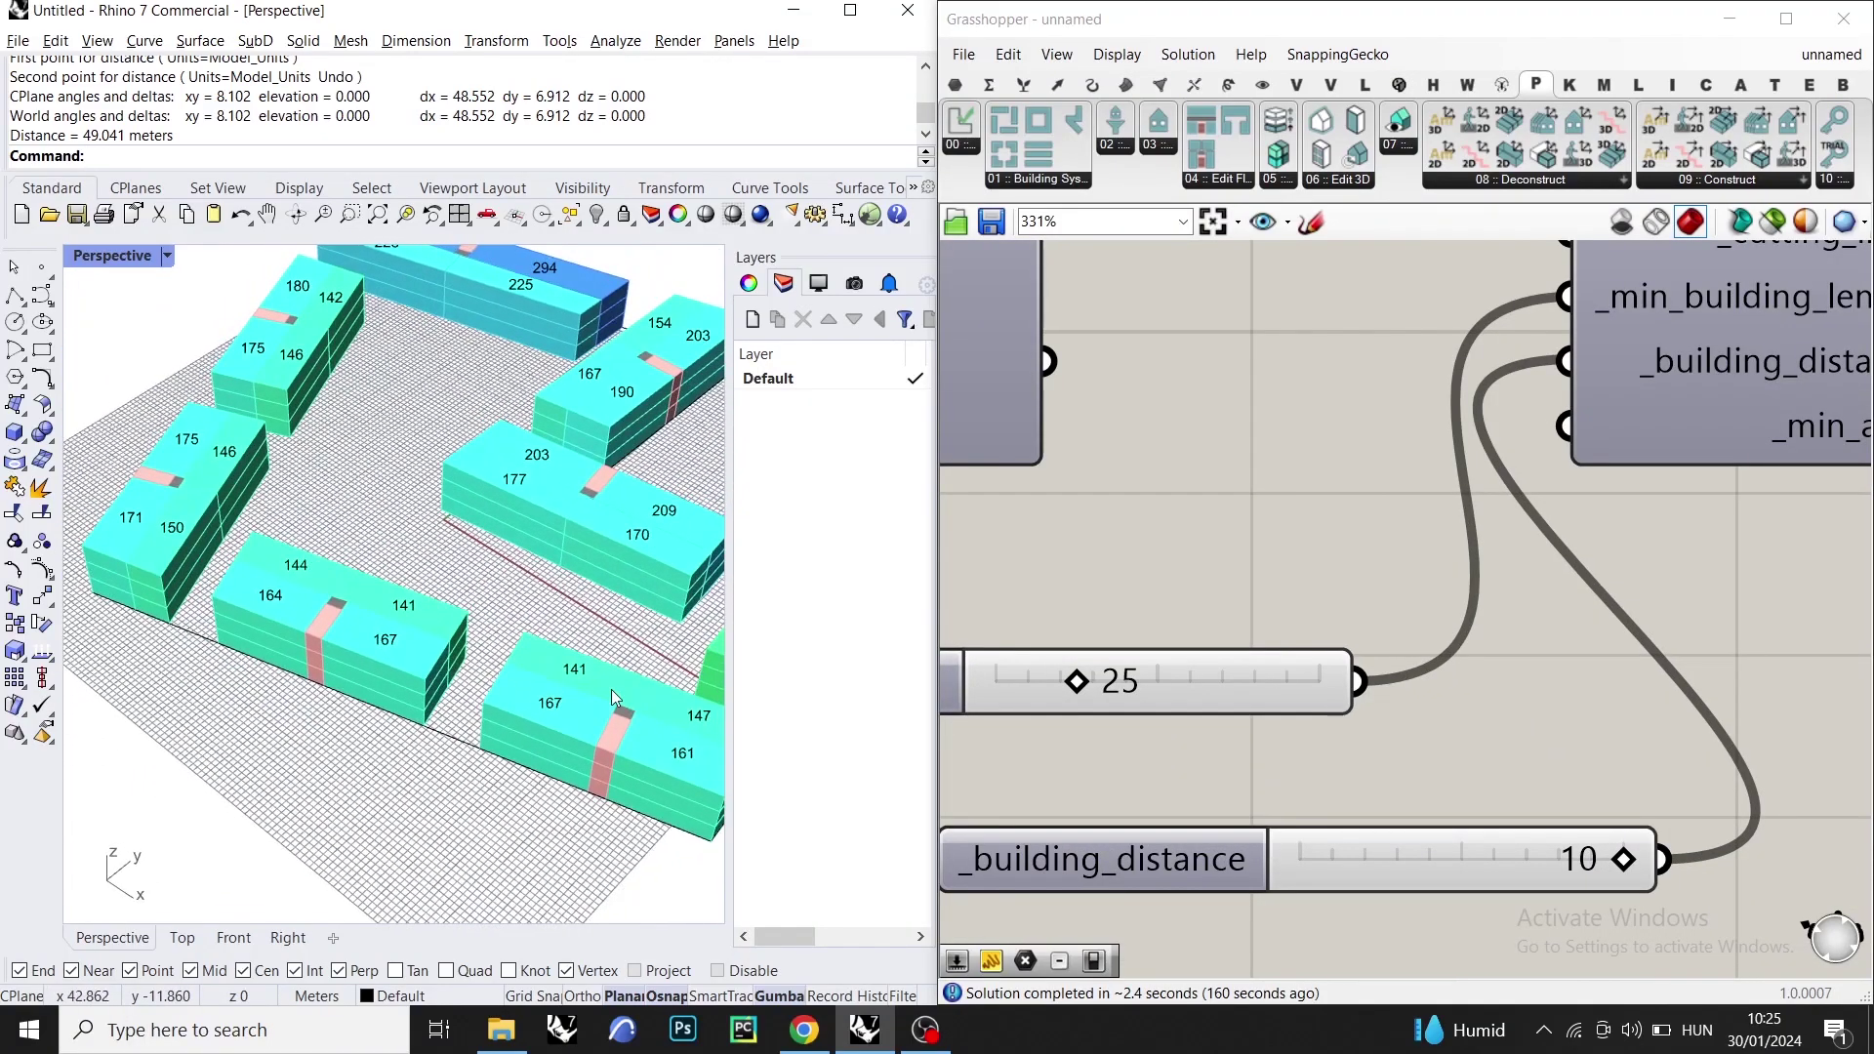
{"action": "scroll", "coordinate": [1403, 606], "scroll_direction": "down", "scroll_amount": 3}
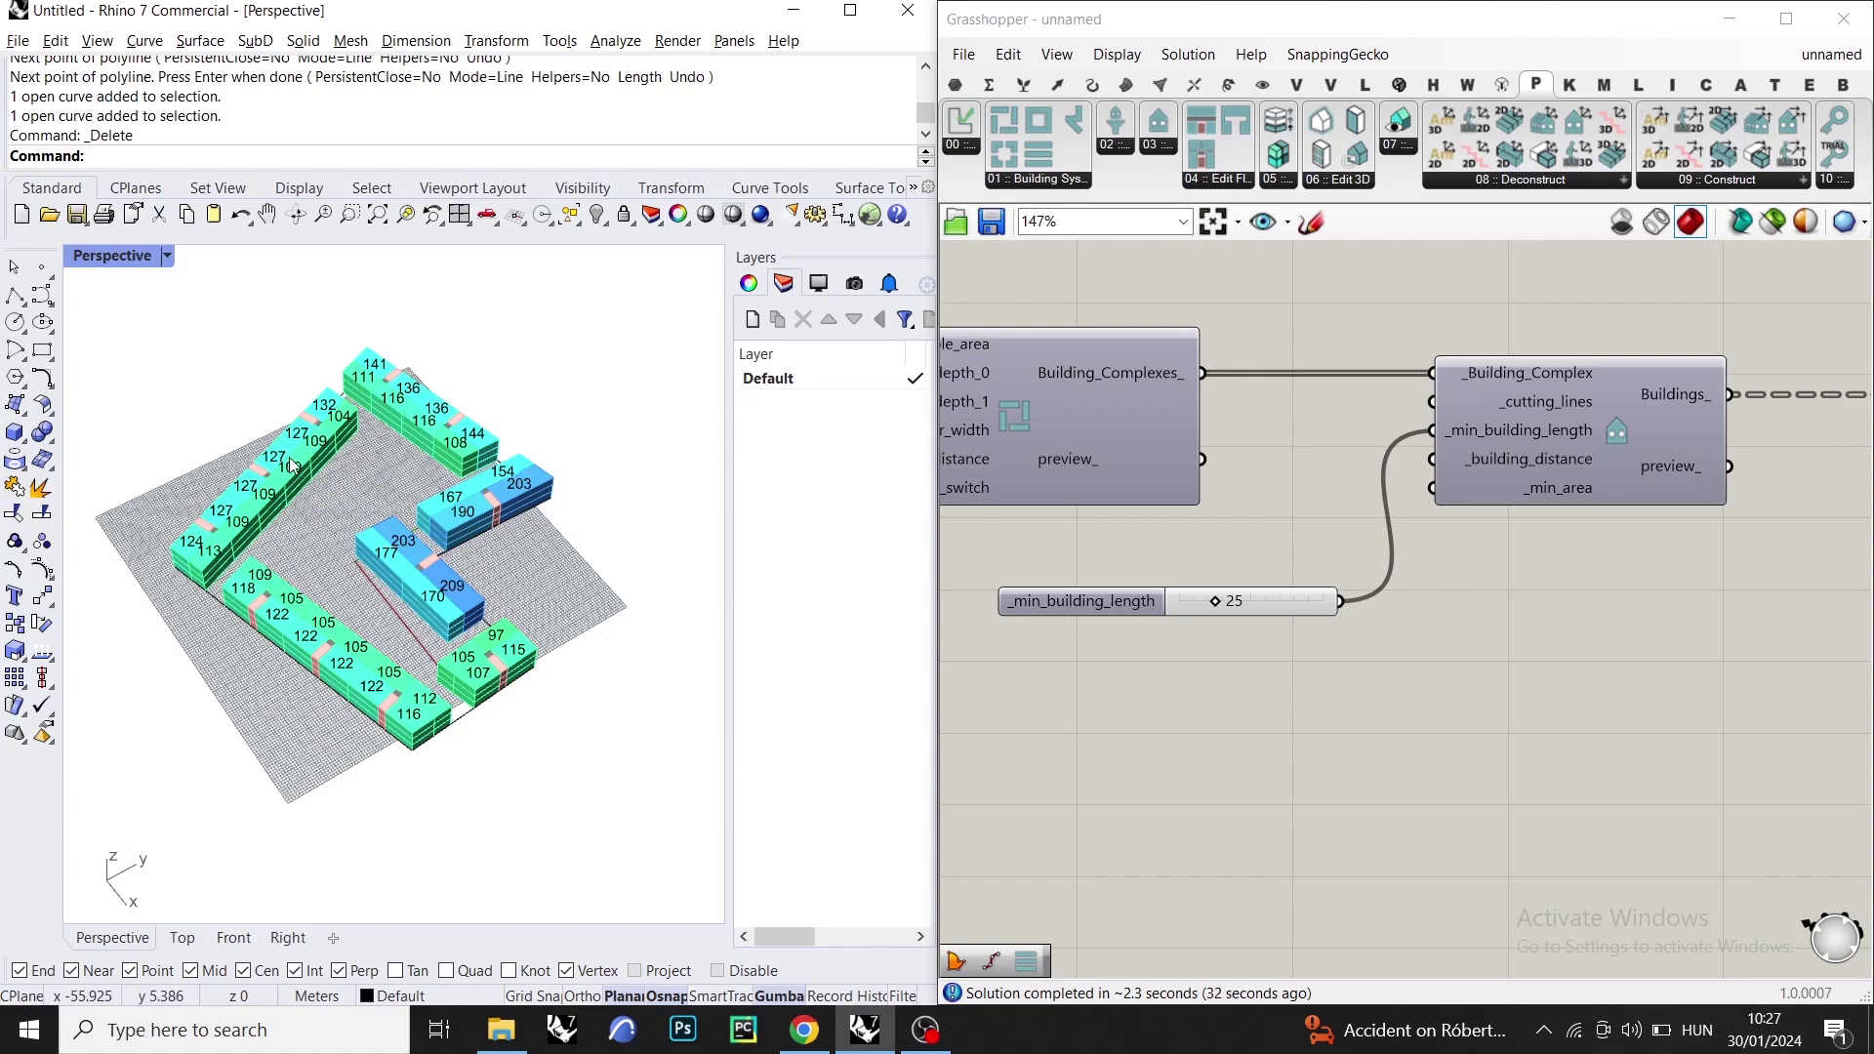
- Try disconnecting the slider from the _min_building_length input, and undo that change
{"action": "right_click_drag", "start_coordinate": [293, 467], "coordinate": [304, 563]}
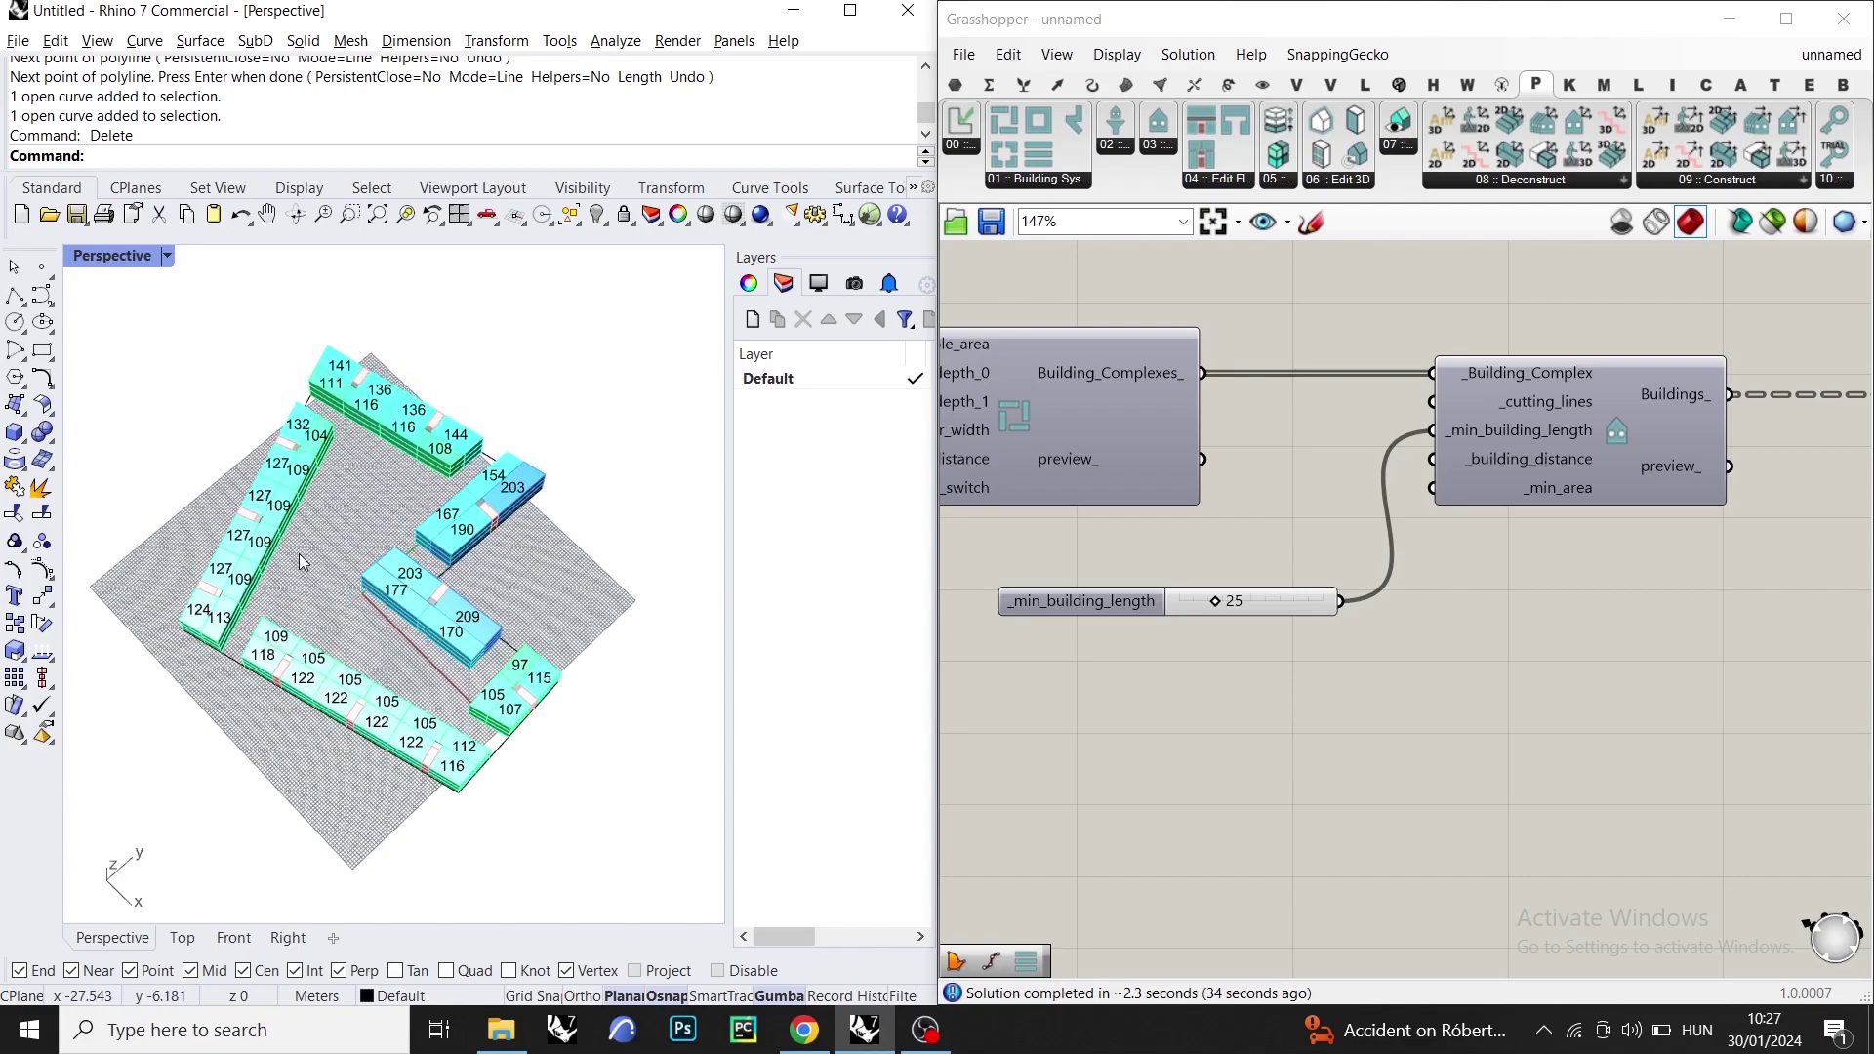
{"action": "scroll", "coordinate": [301, 557], "scroll_direction": "up", "scroll_amount": 5}
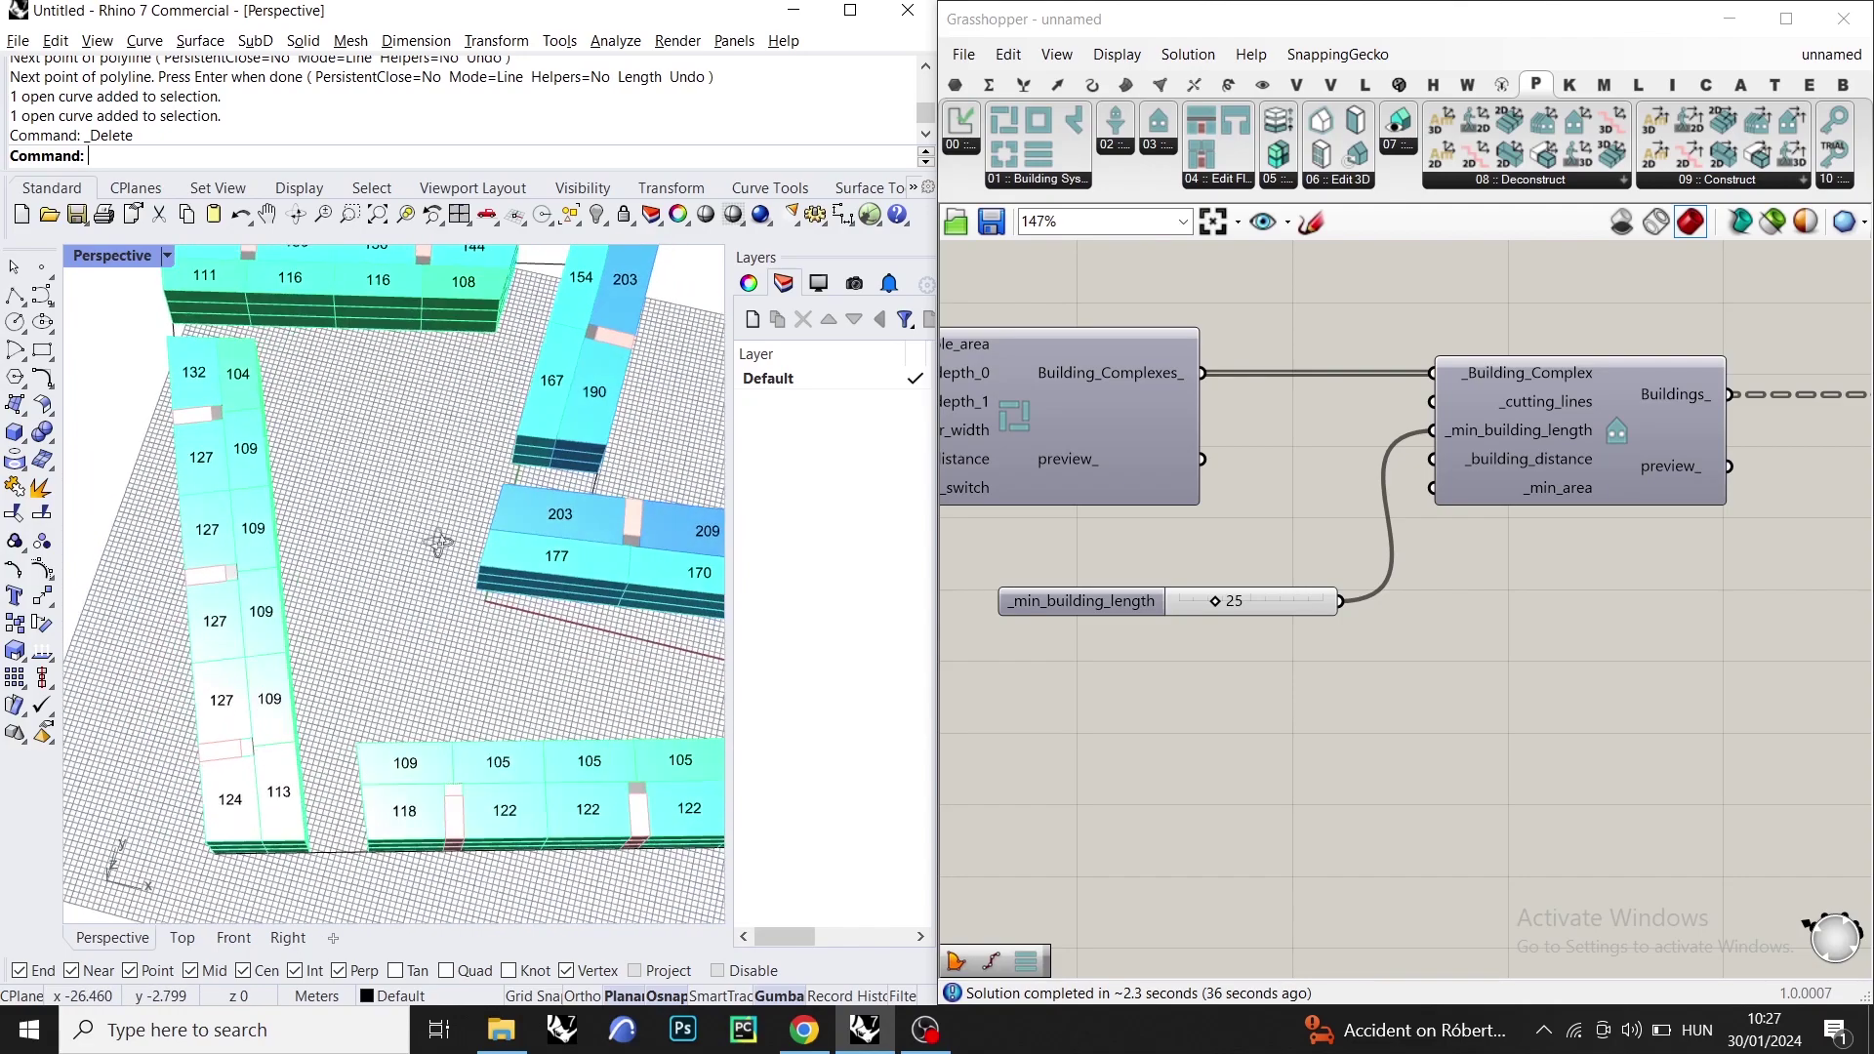
{"action": "right_click_drag", "start_coordinate": [298, 543], "coordinate": [337, 634]}
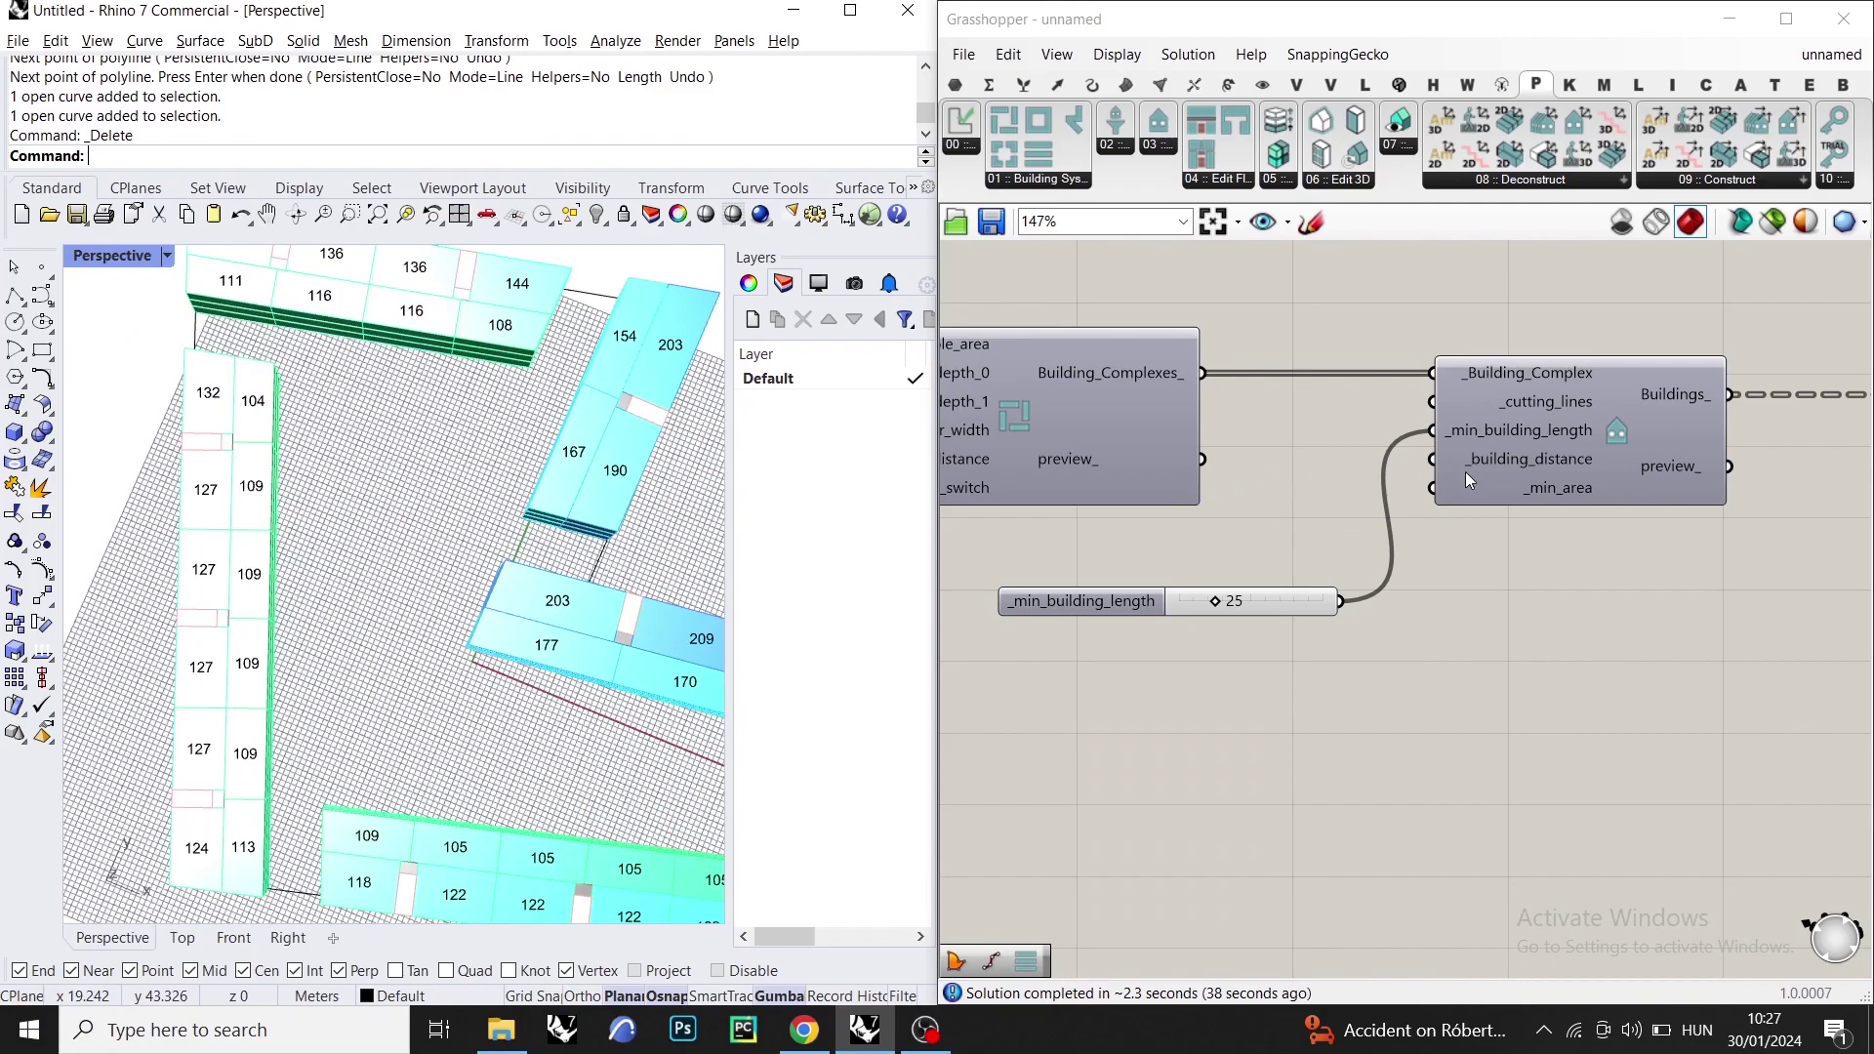
{"action": "scroll", "coordinate": [1375, 500], "scroll_direction": "up", "scroll_amount": 2}
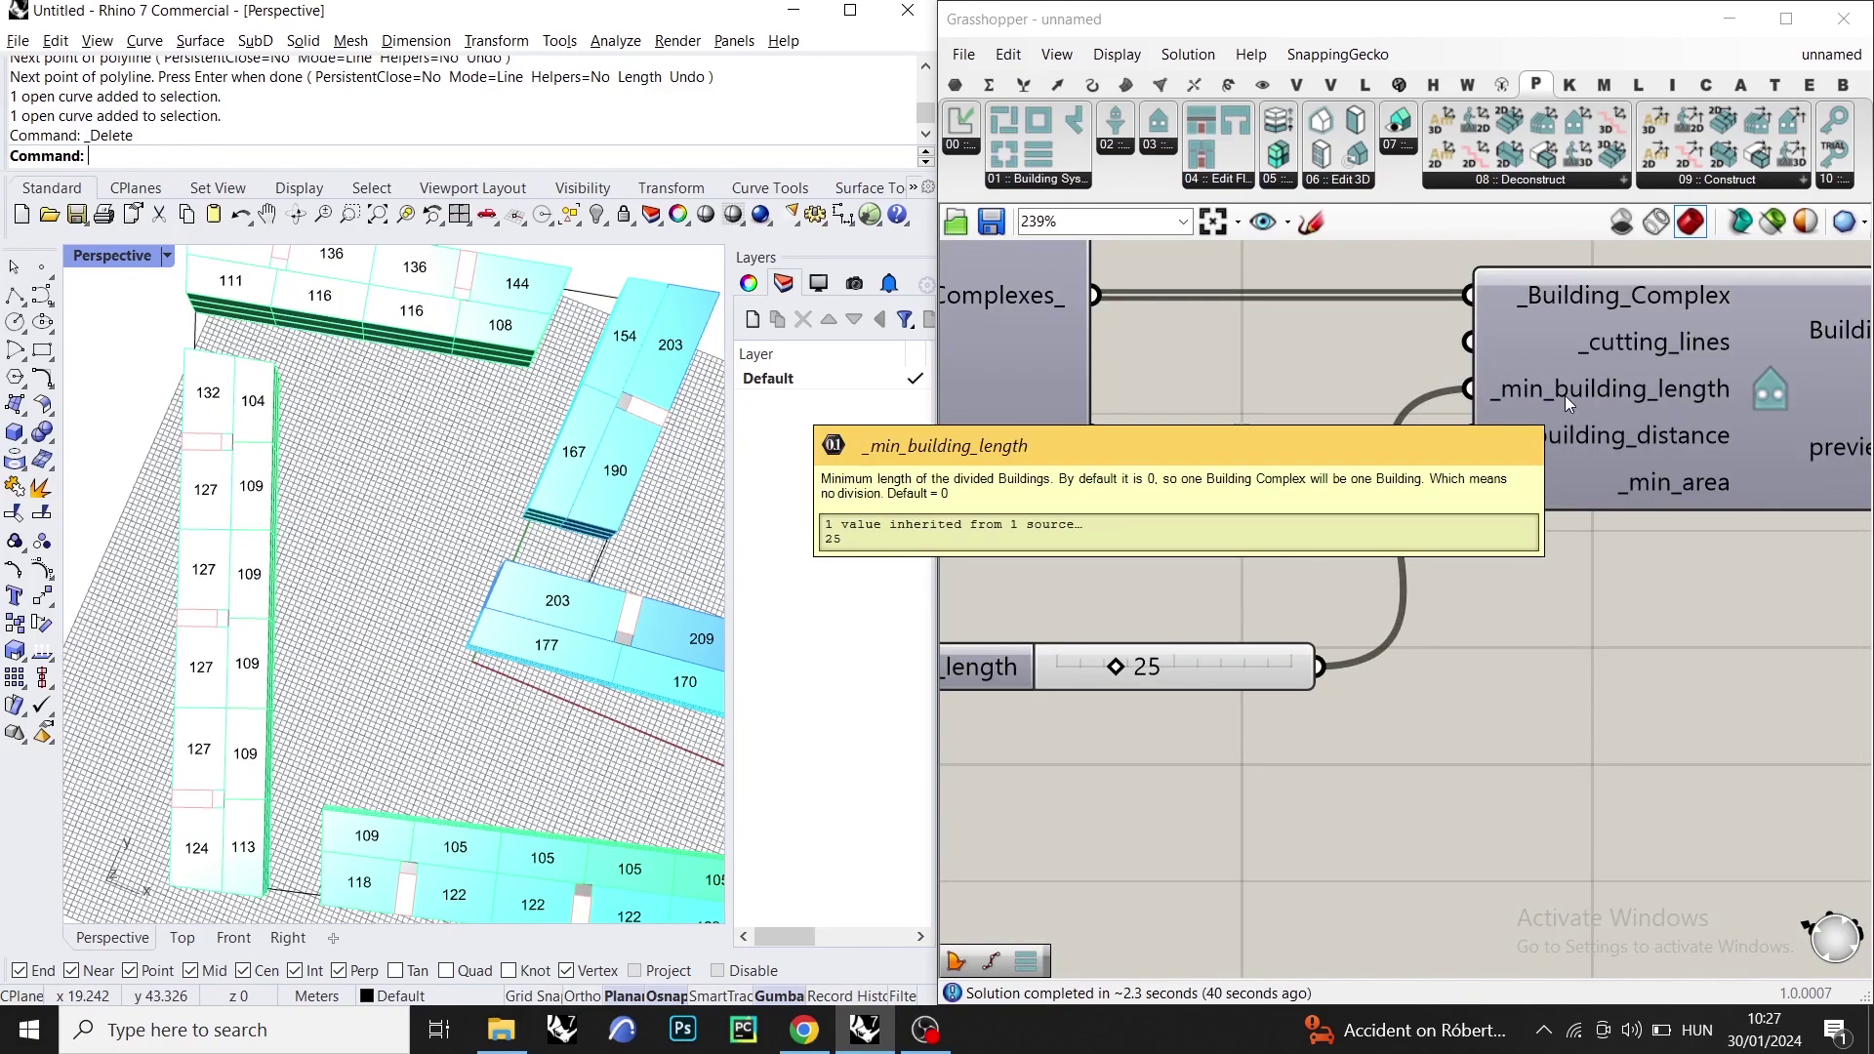
{"action": "left_click_drag", "start_coordinate": [1479, 398], "coordinate": [1323, 660]}
{"action": "key", "text": "ctrl+z"}
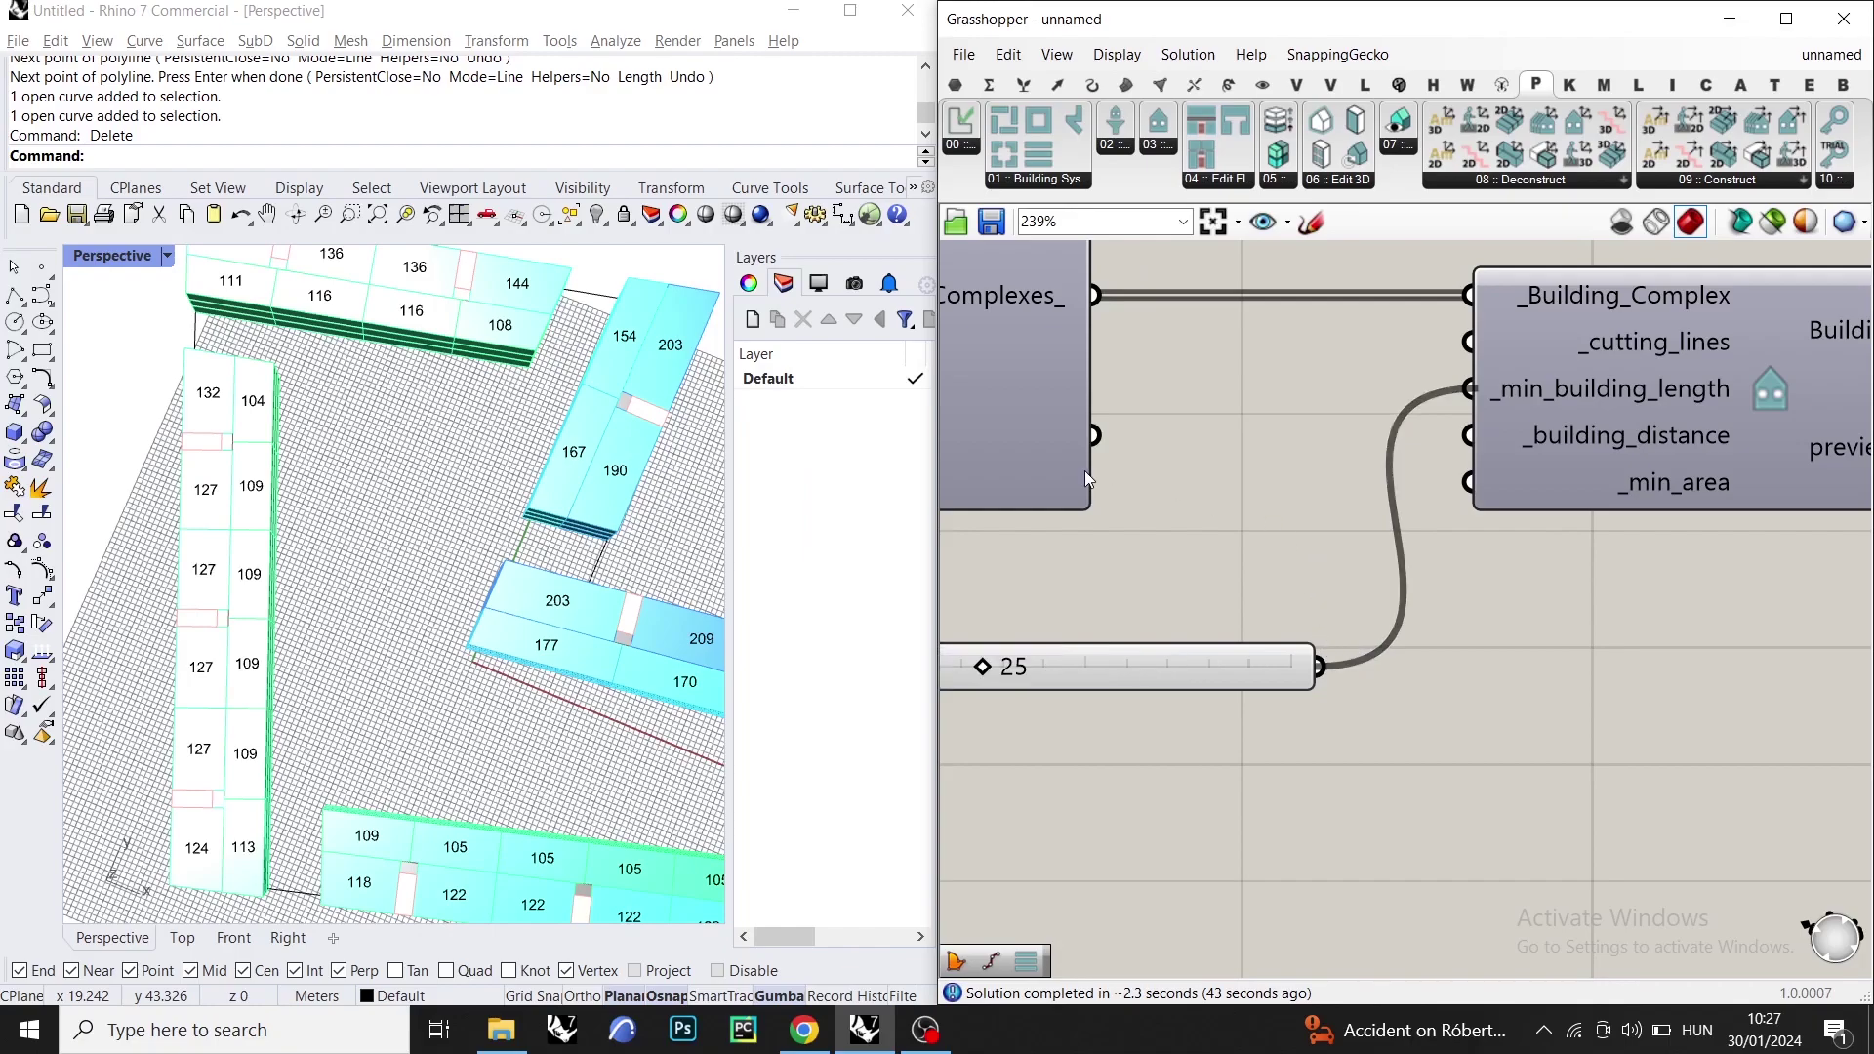
- Disconnect the slider from _min_building_length and draw a two-point polyline from the boundary's longest western side across the courtyard to its inner corner
{"action": "scroll", "coordinate": [427, 495], "scroll_direction": "down", "scroll_amount": 3}
{"action": "scroll", "coordinate": [427, 495], "scroll_direction": "up", "scroll_amount": 2}
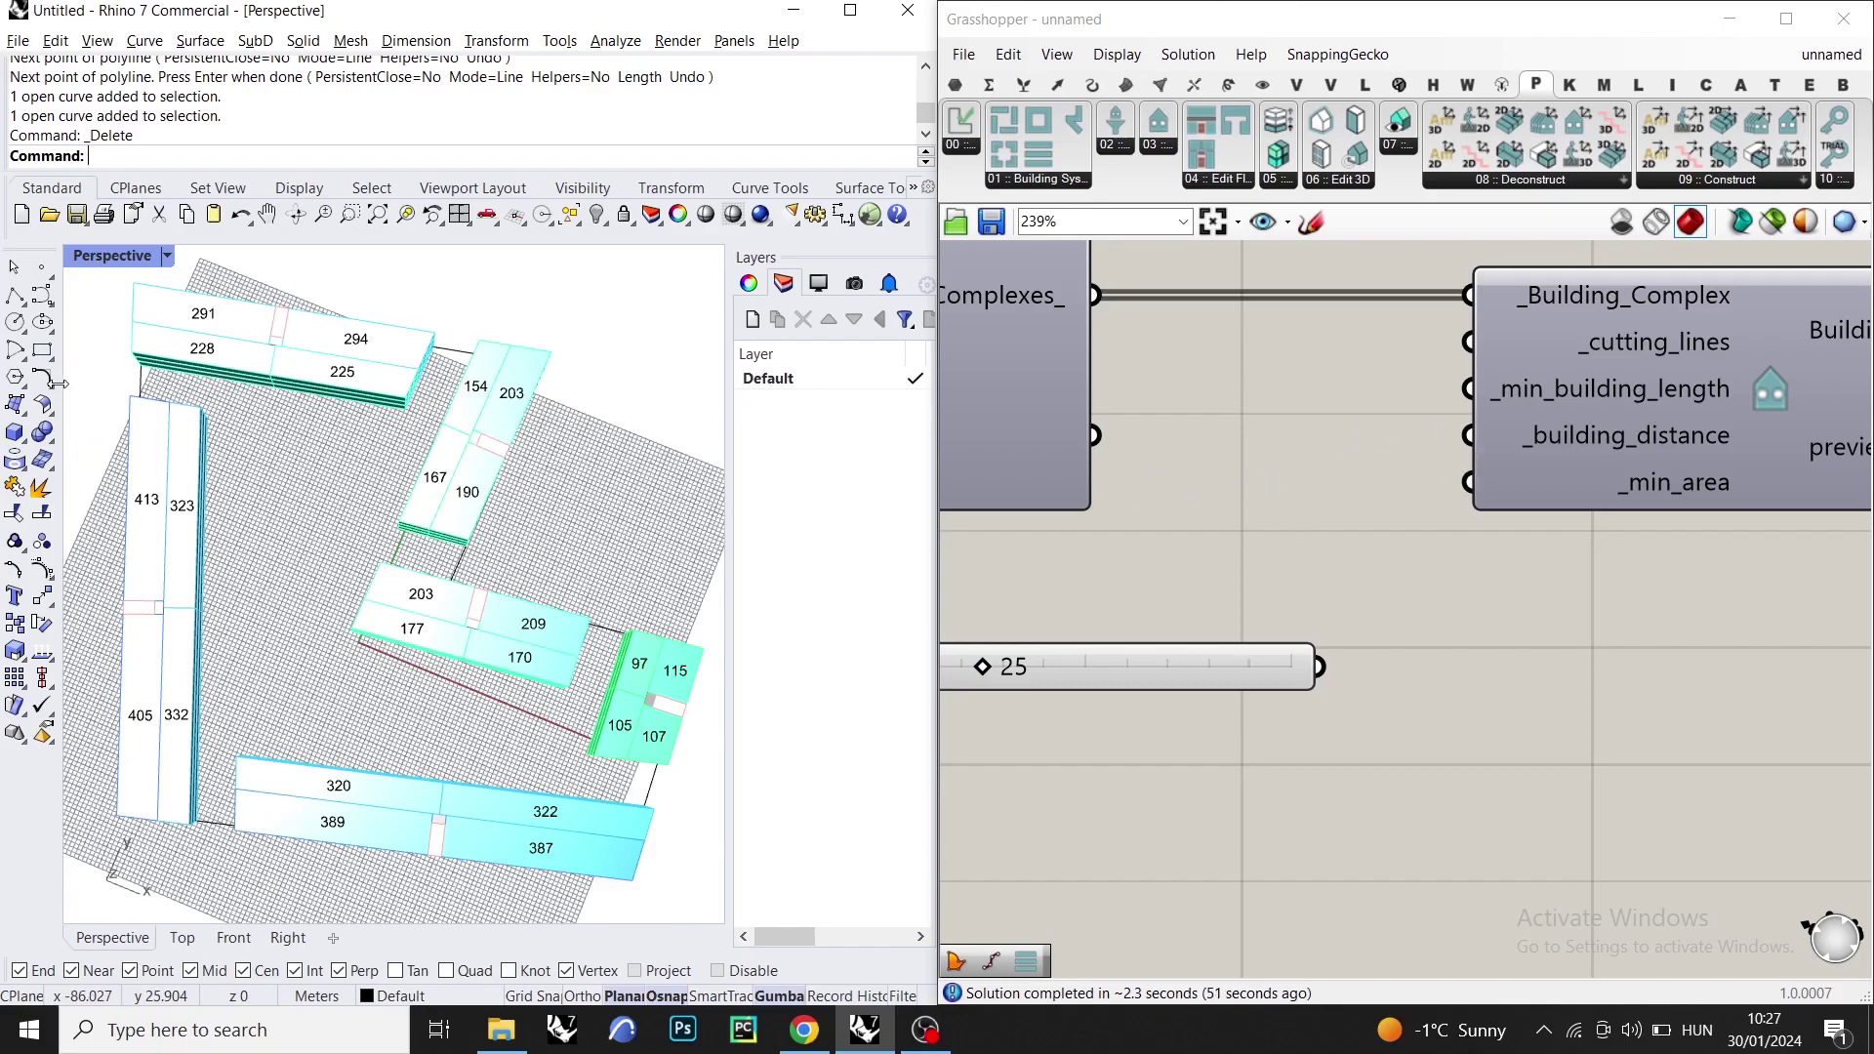
{"action": "left_click", "coordinate": [15, 295]}
{"action": "right_click_drag", "start_coordinate": [280, 548], "coordinate": [502, 578]}
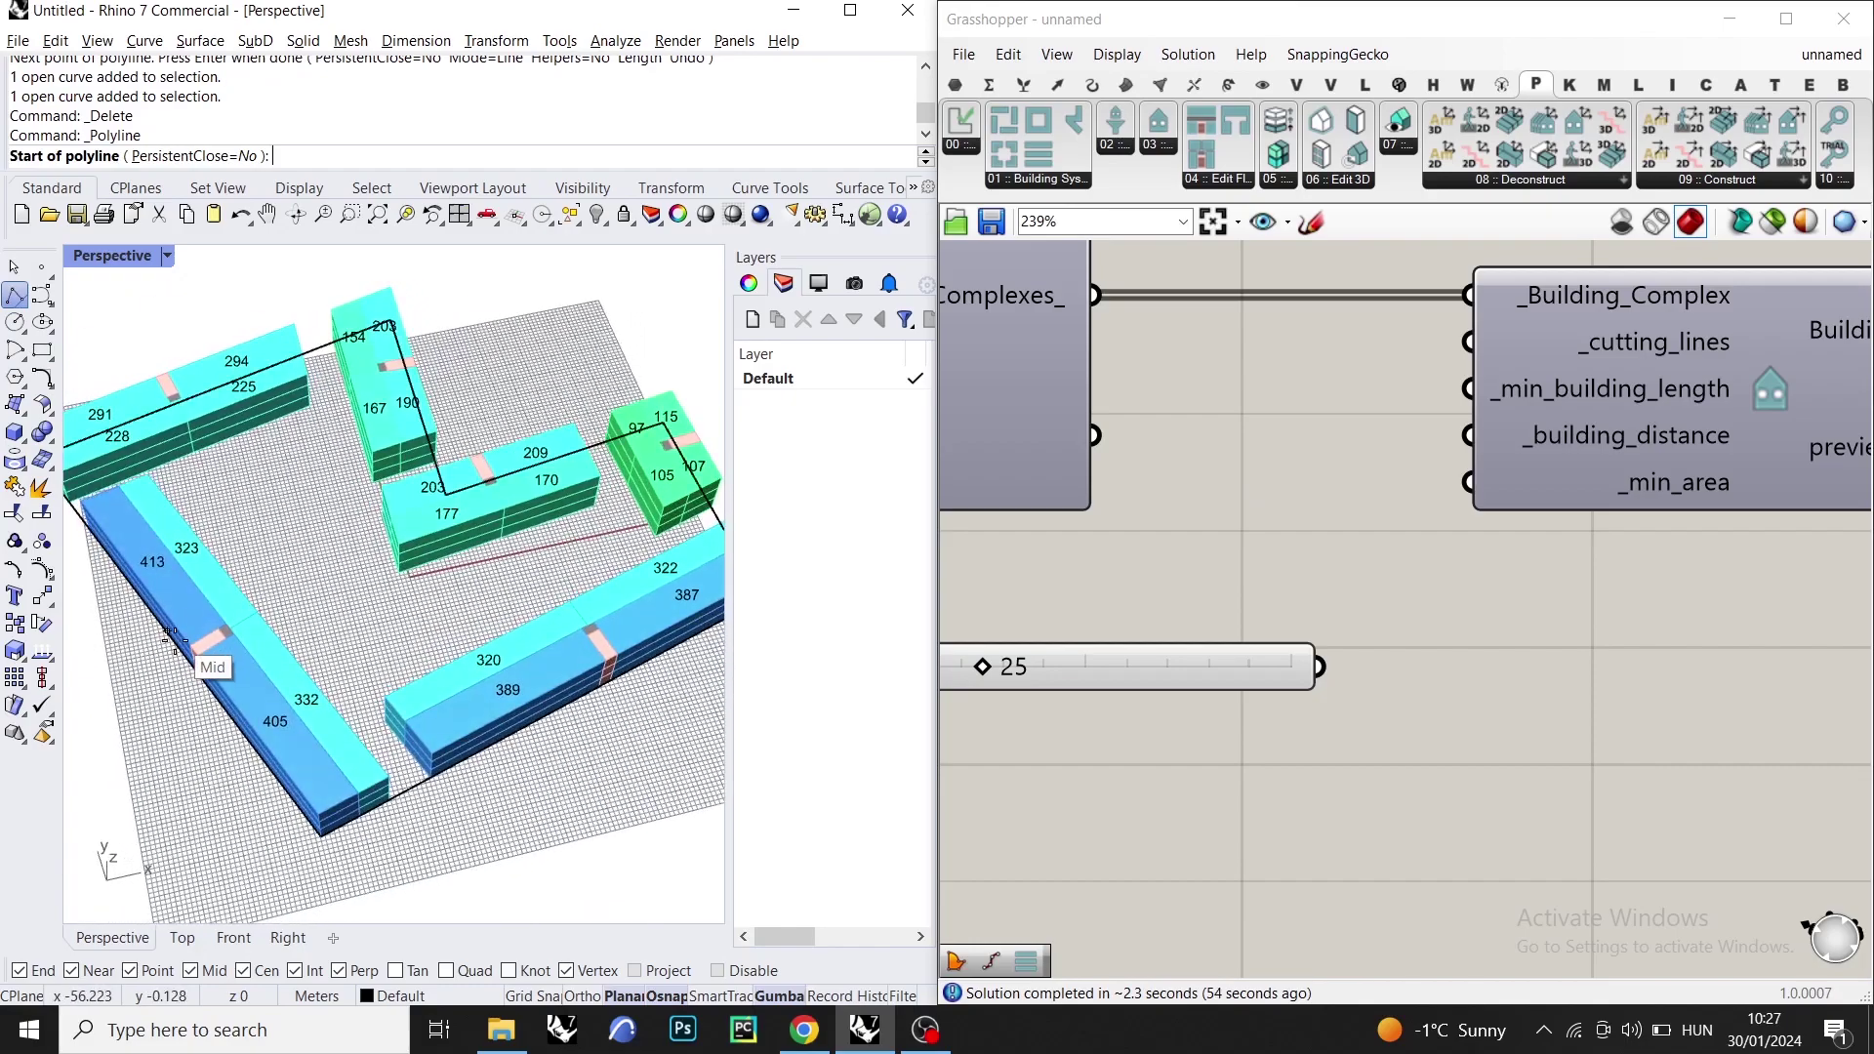
{"action": "left_click", "coordinate": [168, 632]}
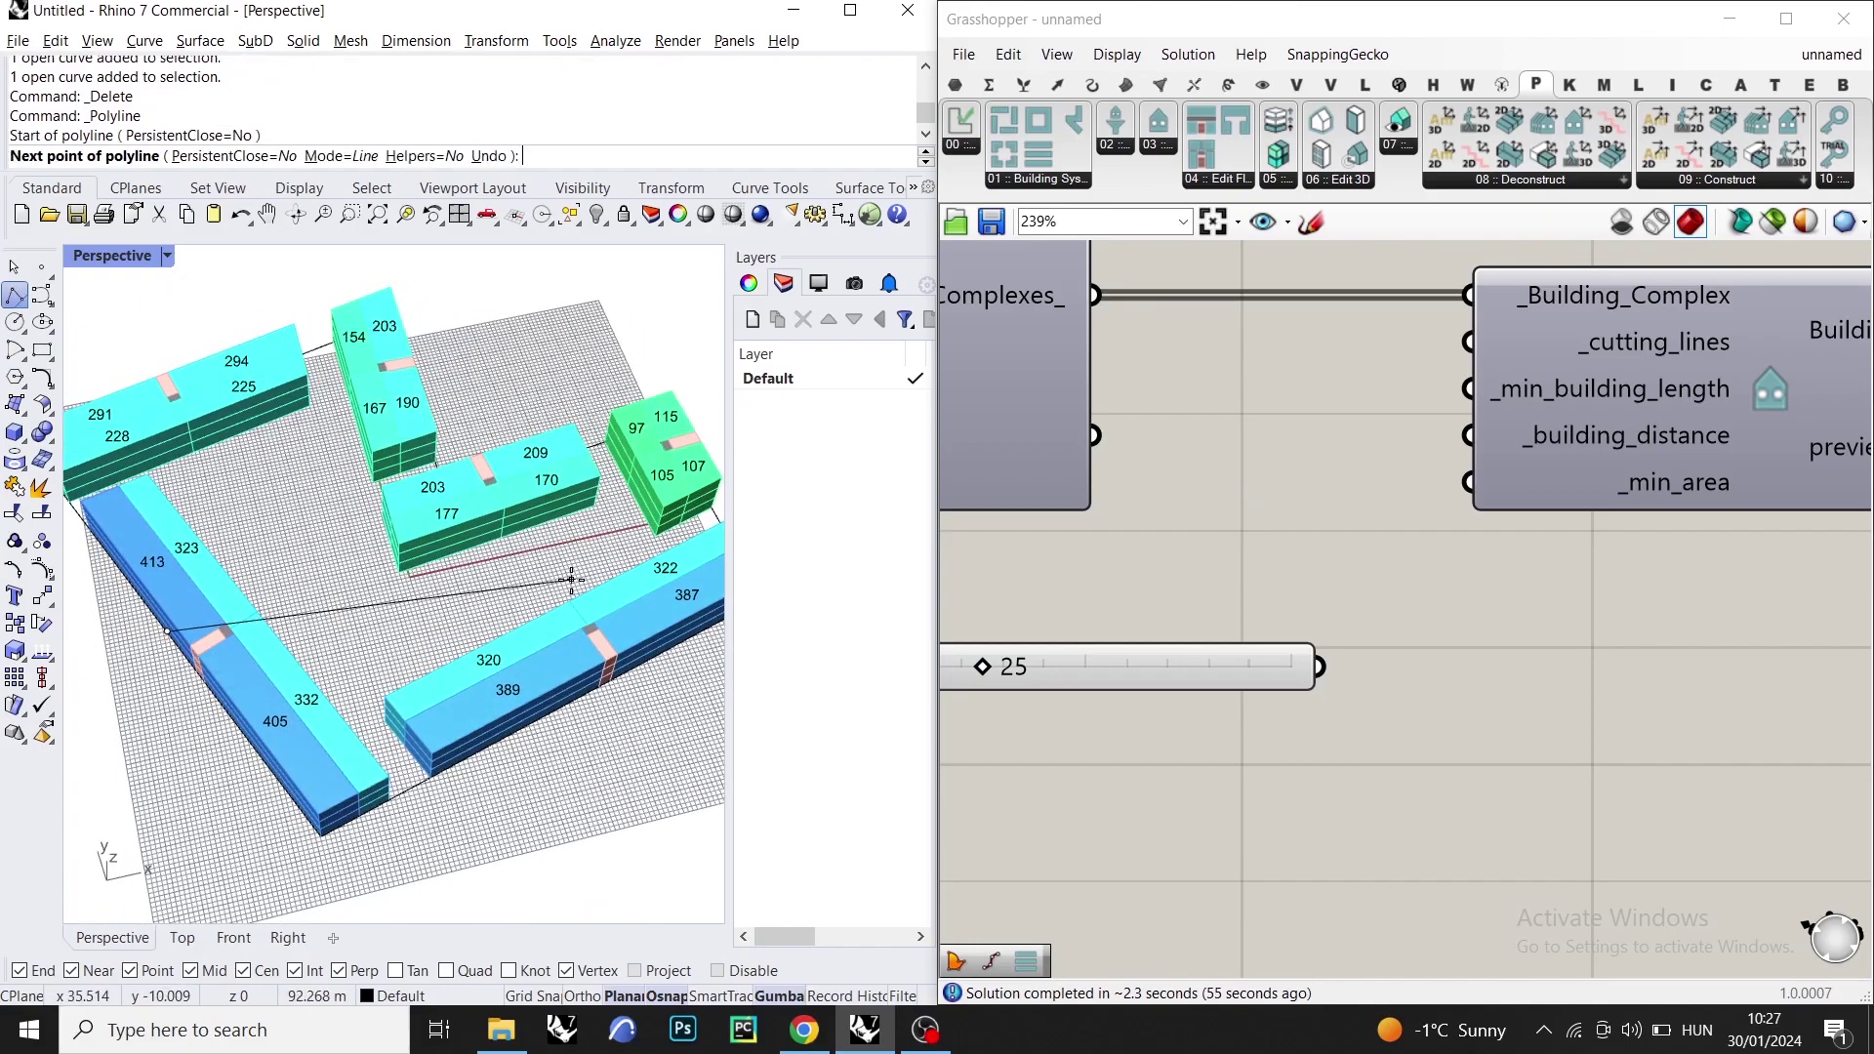
{"action": "left_click", "coordinate": [438, 510]}
{"action": "key", "text": "Return"}
- Add a Curve parameter, reference the new polyline in it, and connect it to the buildings component's _cutting_lines input
{"action": "right_click_drag", "start_coordinate": [1245, 510], "coordinate": [1215, 554]}
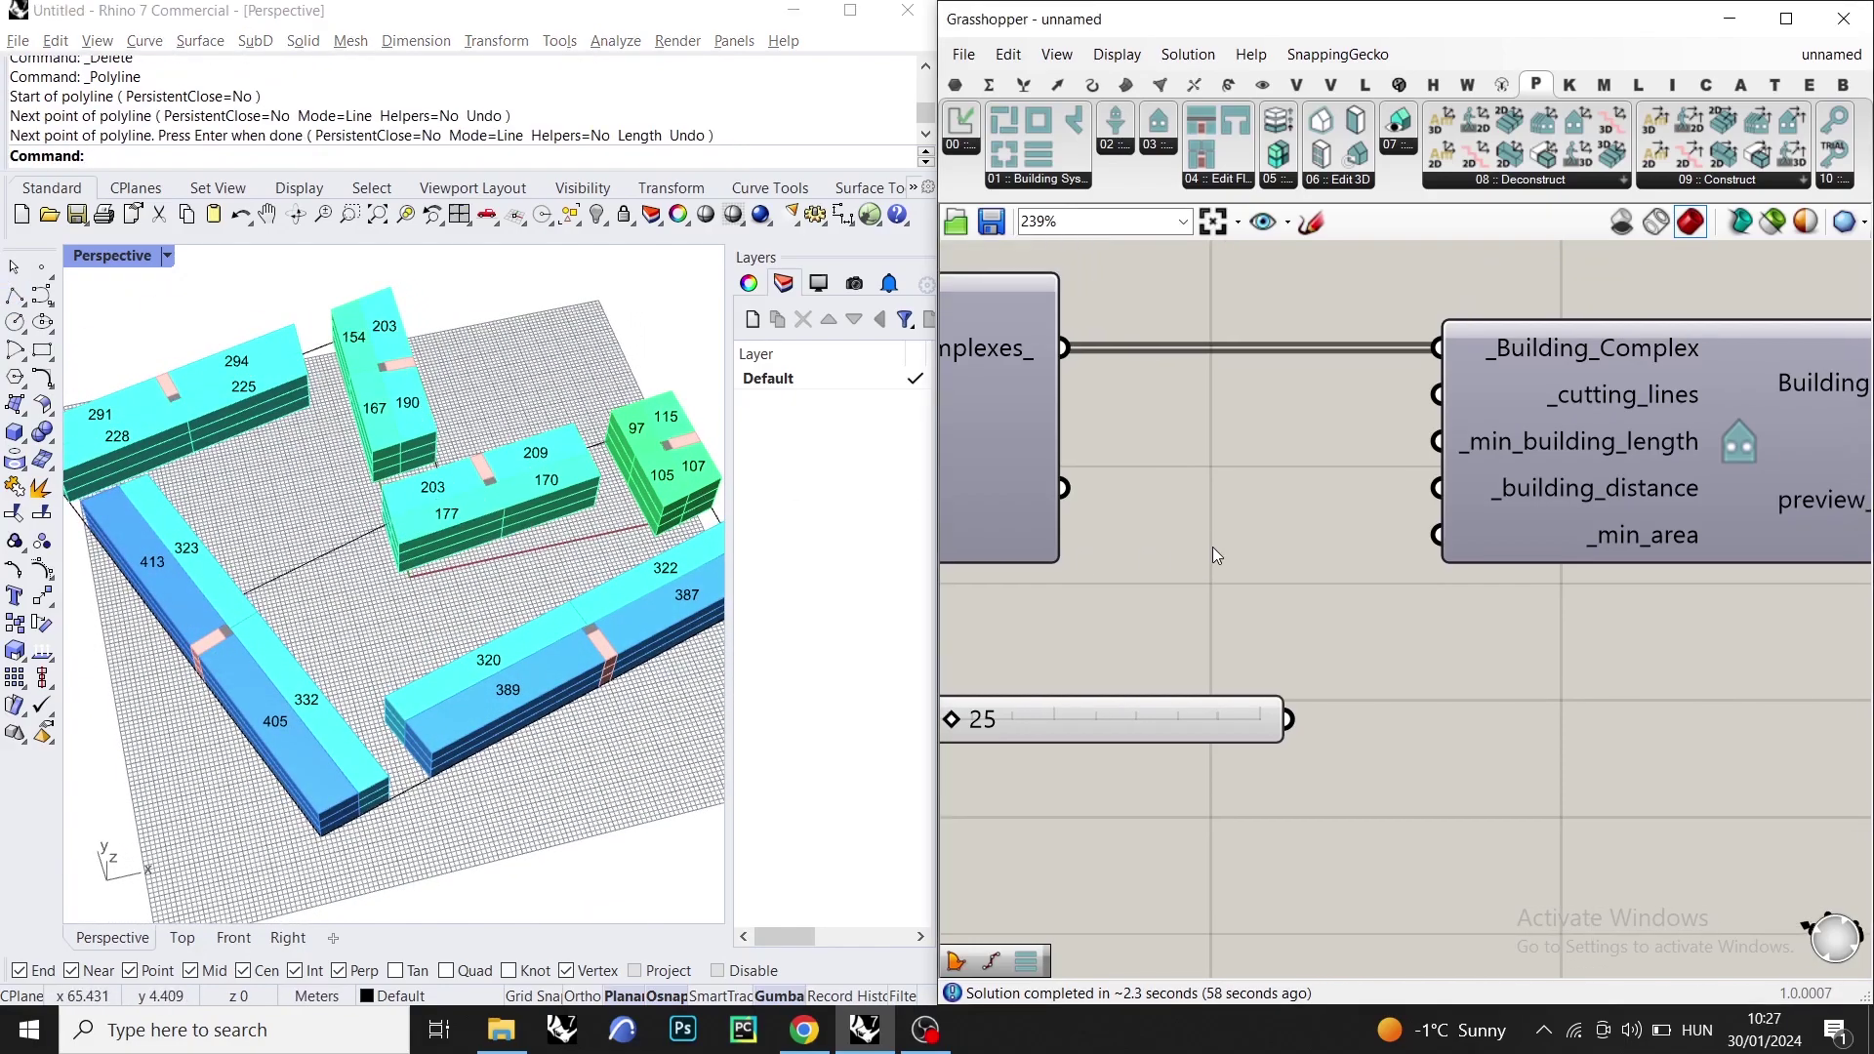
{"action": "double_click", "coordinate": [1213, 548]}
{"action": "type", "text": "crv"}
{"action": "left_click", "coordinate": [1176, 487]}
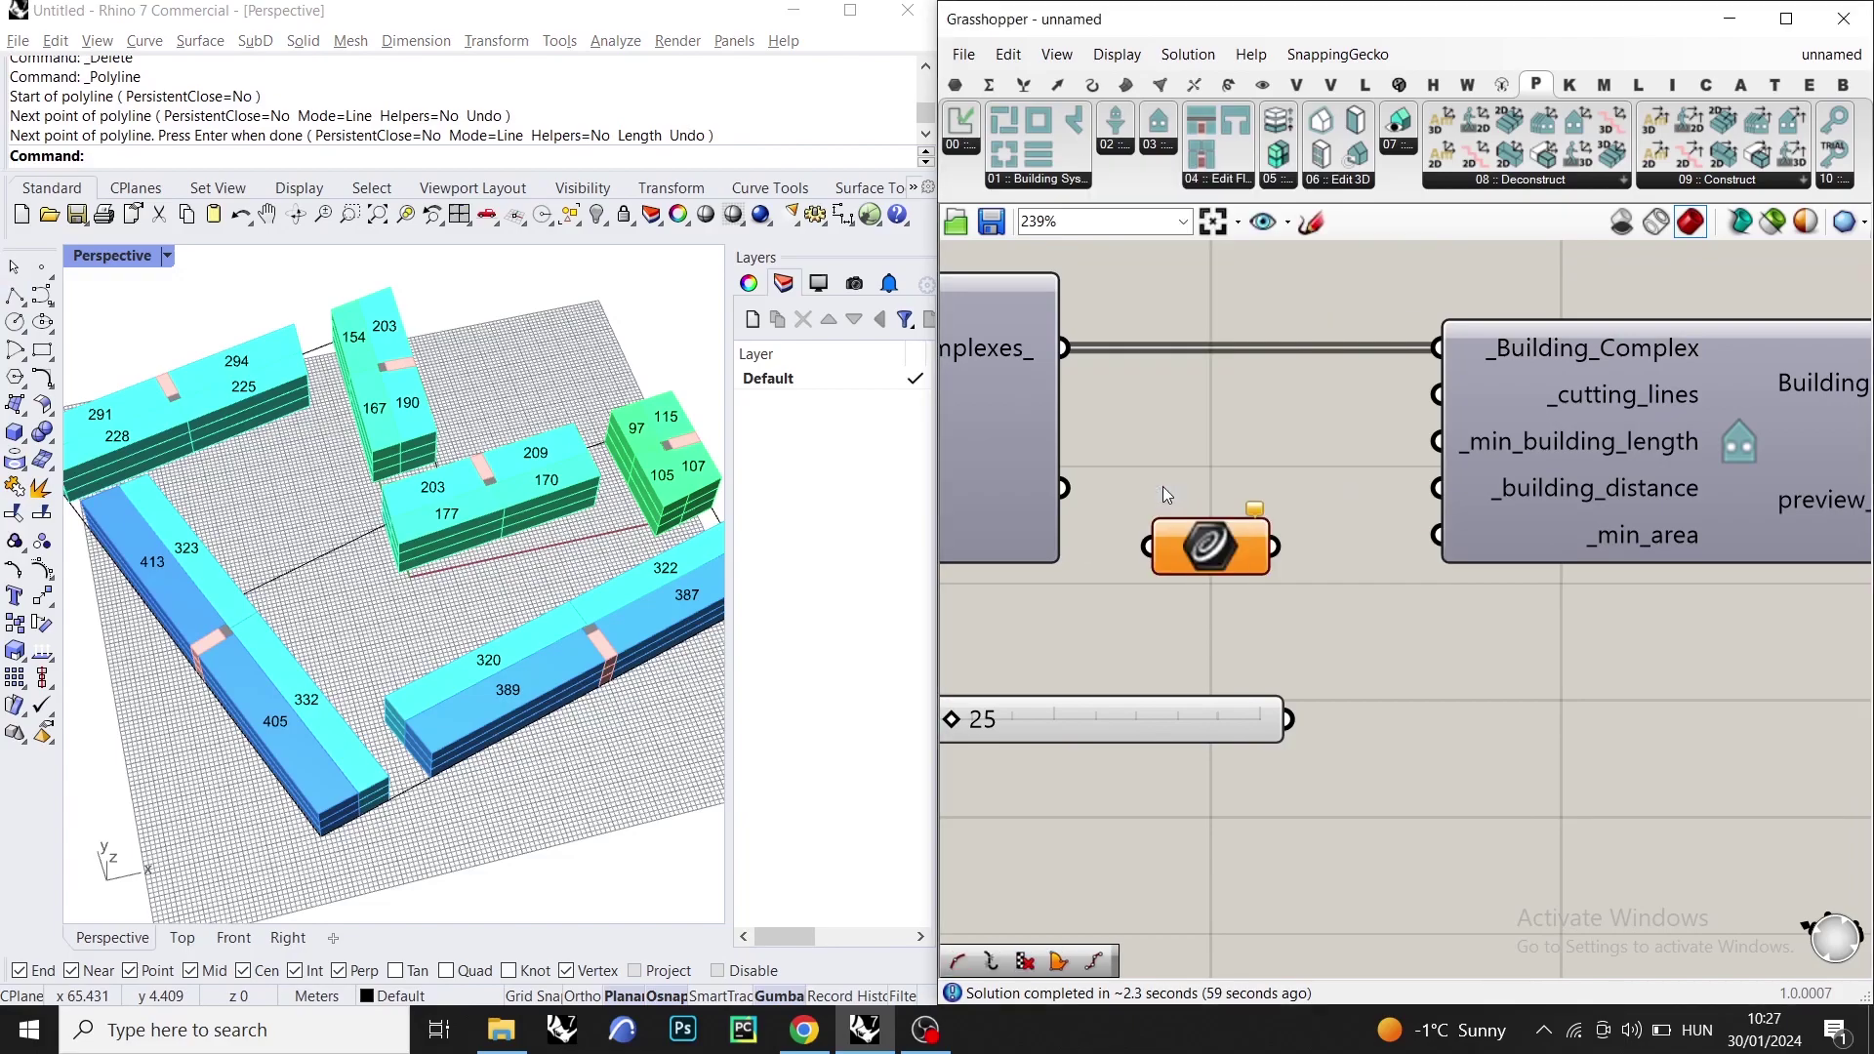
{"action": "right_click", "coordinate": [1183, 534]}
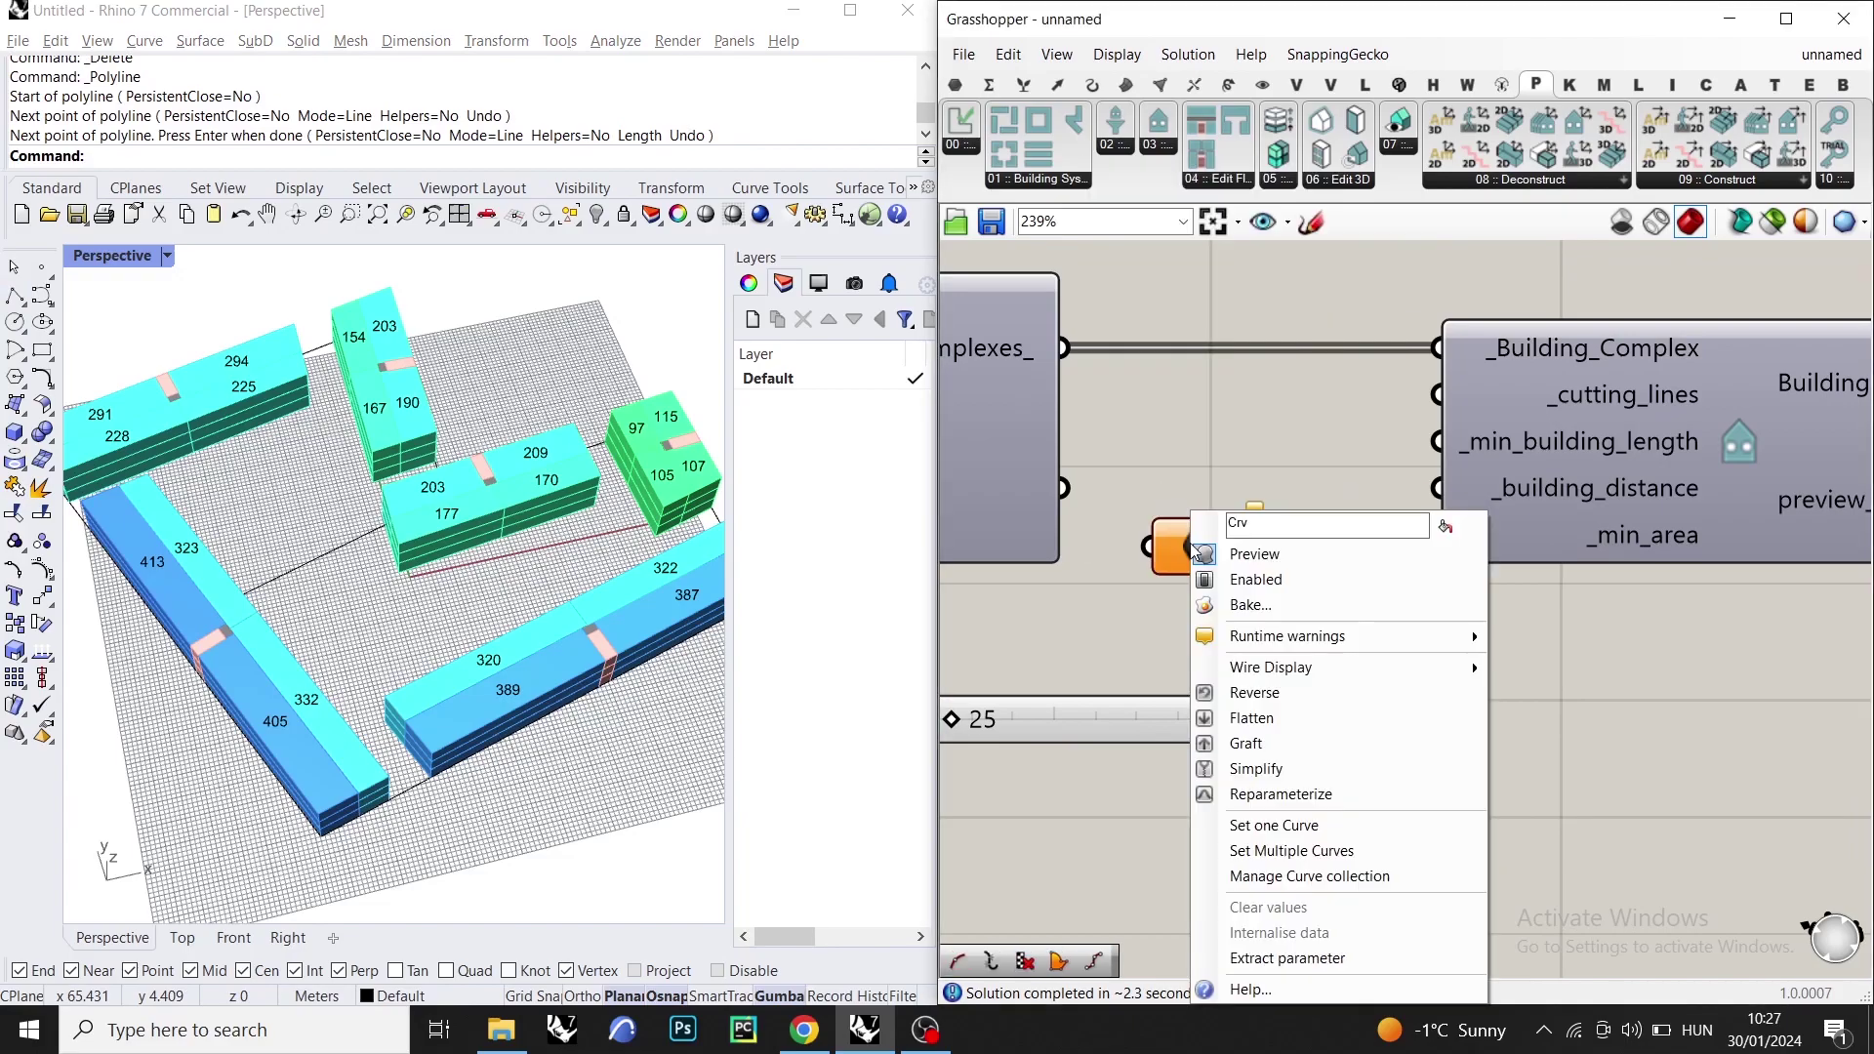
{"action": "left_click", "coordinate": [1262, 826]}
{"action": "left_click", "coordinate": [360, 550]}
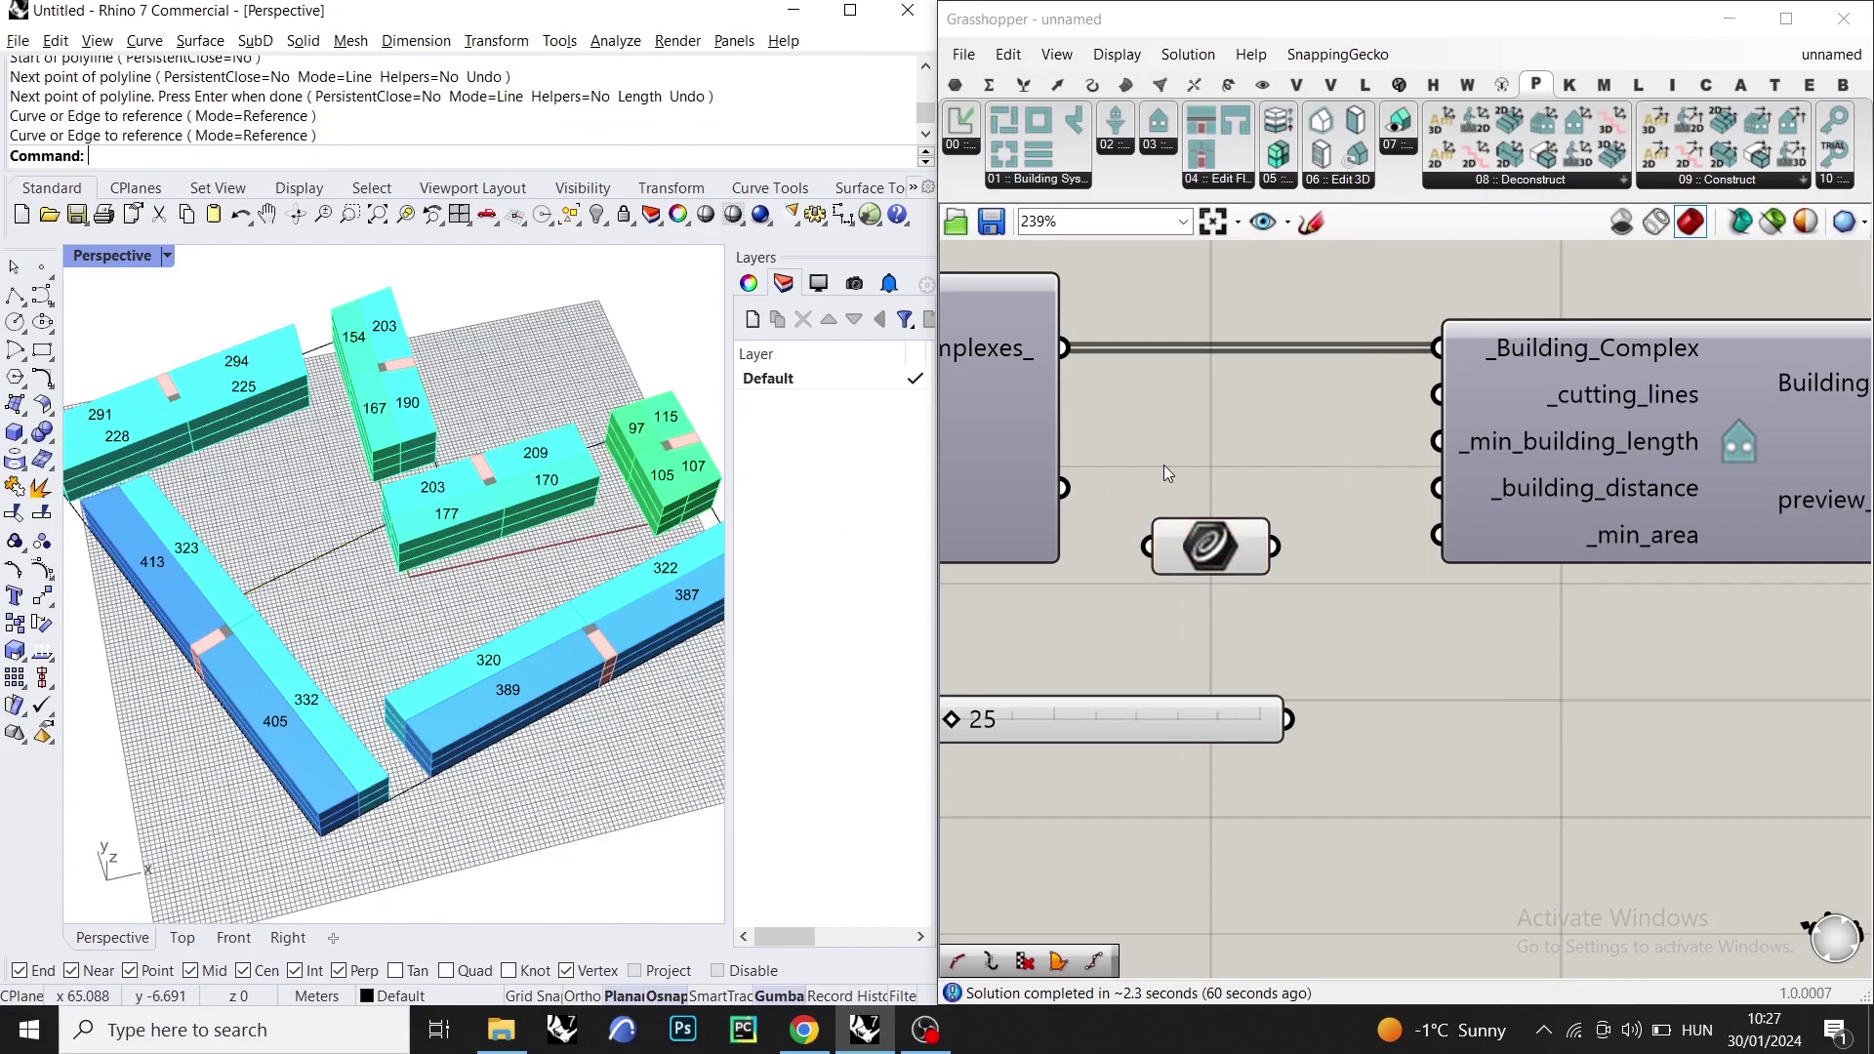
{"action": "left_click_drag", "start_coordinate": [1440, 396], "coordinate": [1245, 537]}
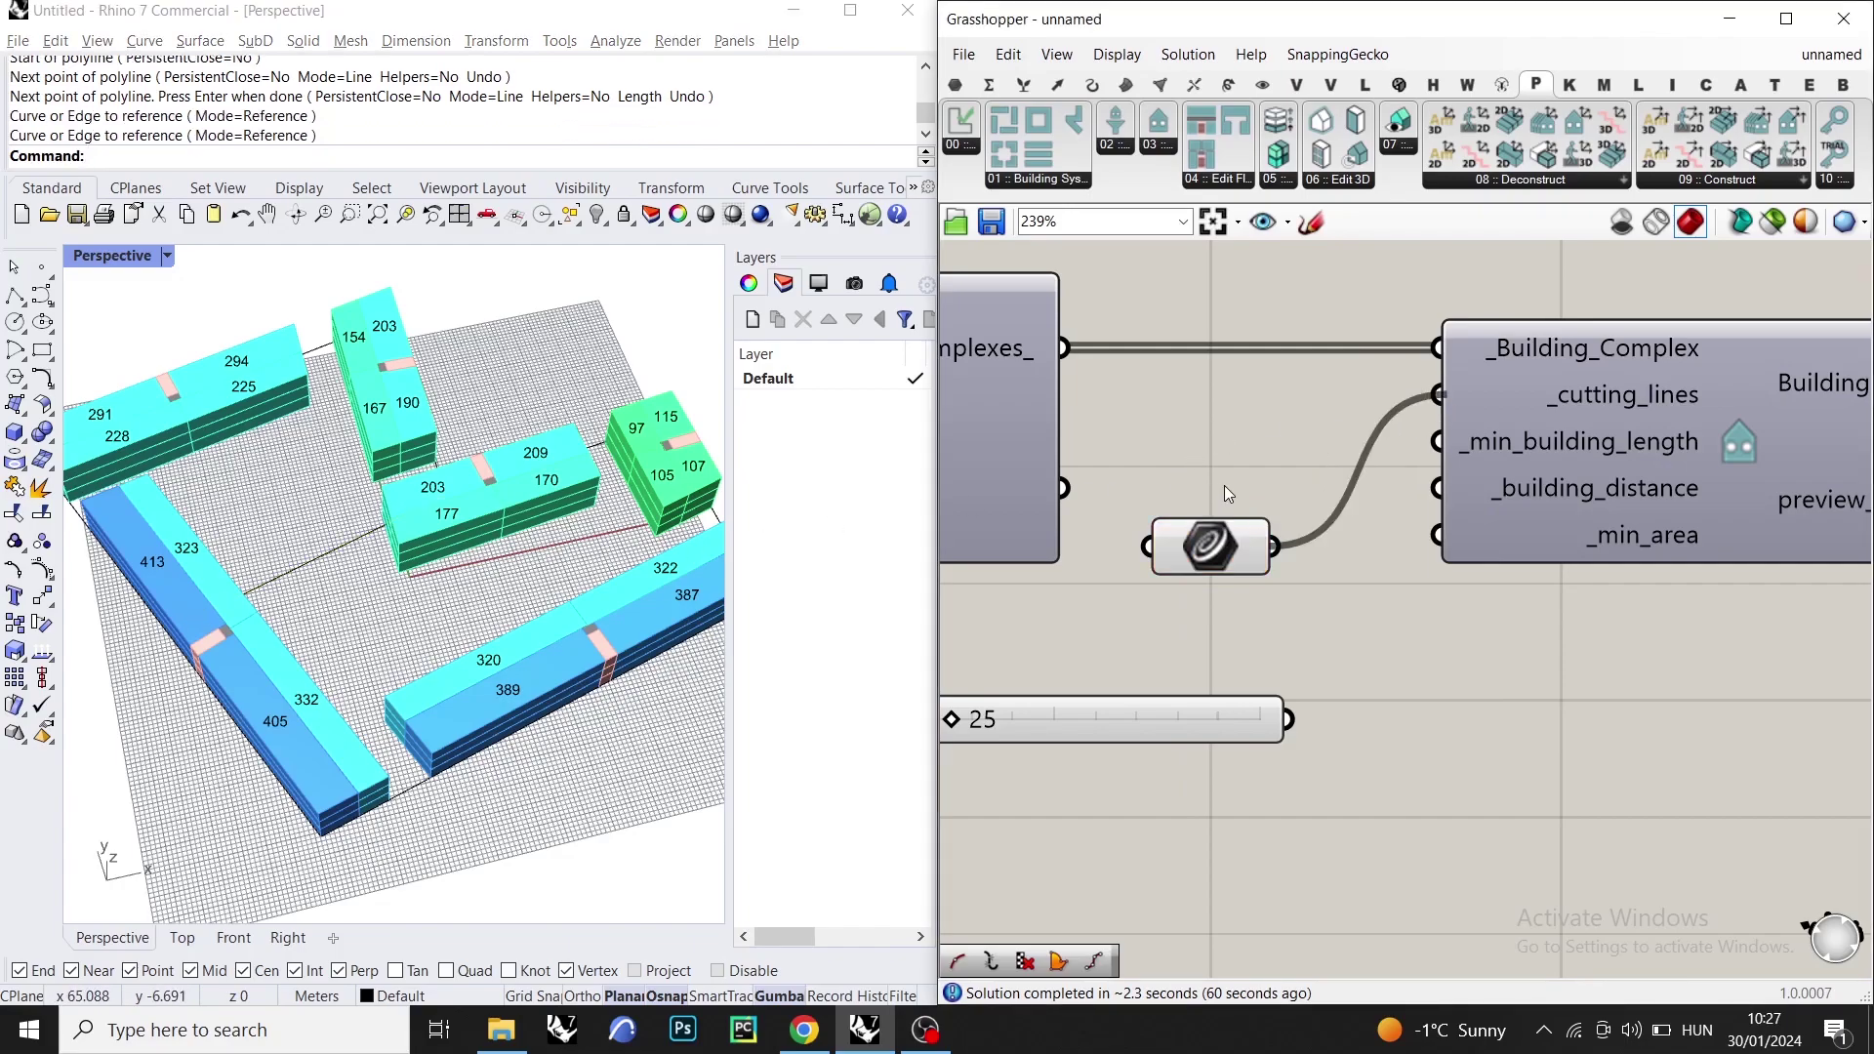
- Inspect from several angles how the cutting line splits the long perimeter block in relation to the inner corner
{"action": "right_click_drag", "start_coordinate": [387, 422], "coordinate": [391, 552]}
{"action": "scroll", "coordinate": [390, 553], "scroll_direction": "up", "scroll_amount": 7}
{"action": "right_click_drag", "start_coordinate": [197, 490], "coordinate": [262, 489]}
{"action": "scroll", "coordinate": [262, 489], "scroll_direction": "down", "scroll_amount": 5}
{"action": "right_click_drag", "start_coordinate": [369, 372], "coordinate": [518, 540]}
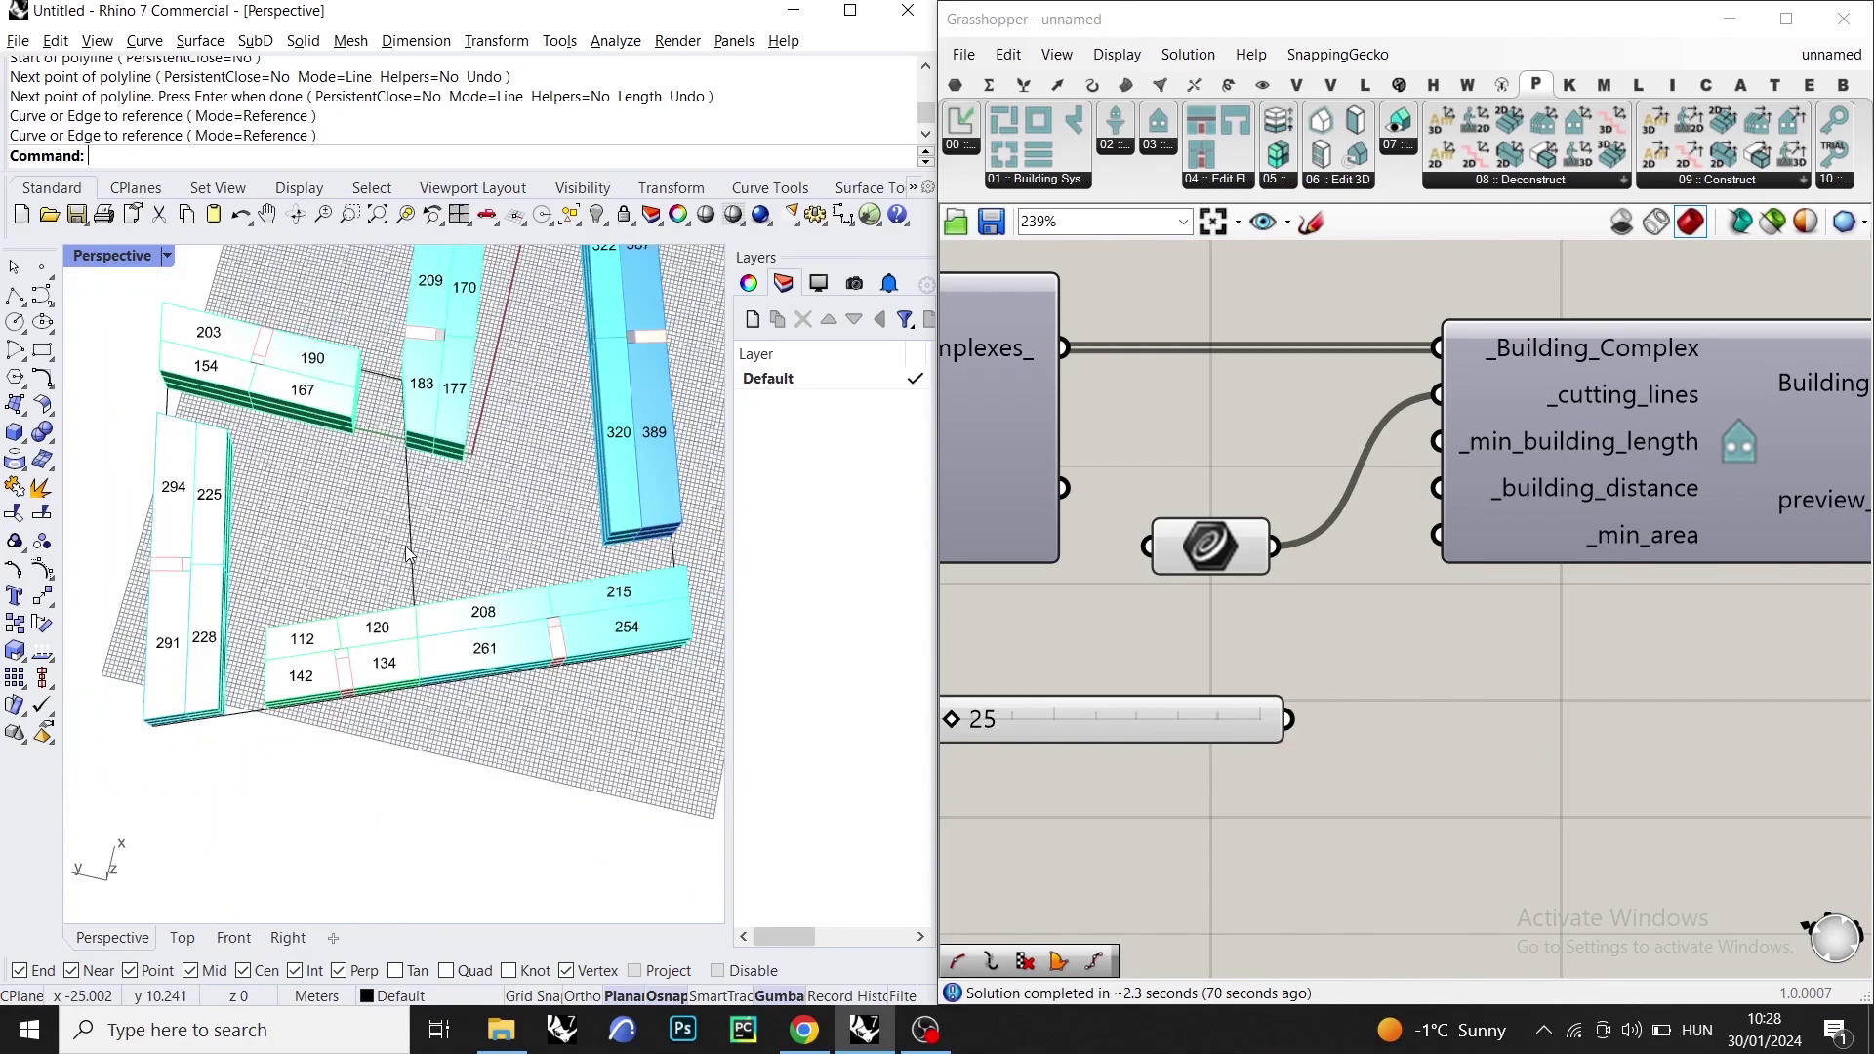
{"action": "scroll", "coordinate": [366, 458], "scroll_direction": "up", "scroll_amount": 4}
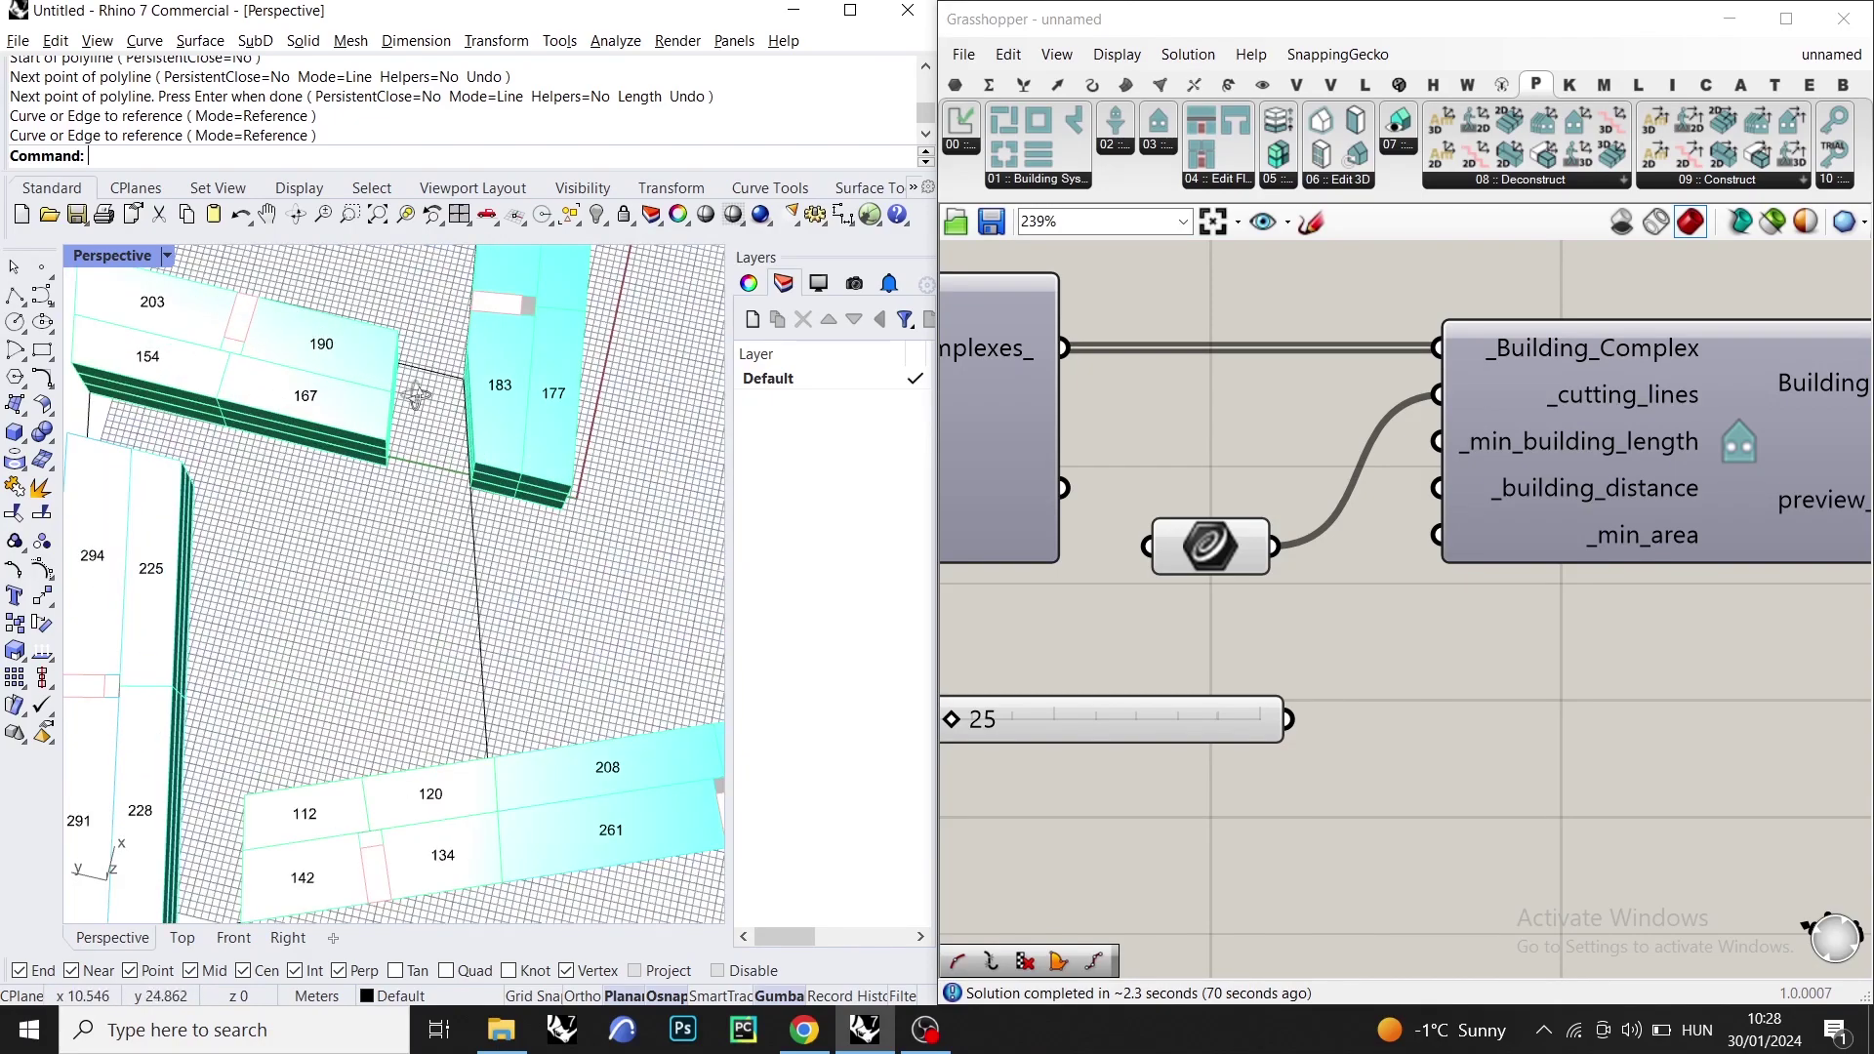
{"action": "scroll", "coordinate": [507, 410], "scroll_direction": "up", "scroll_amount": 3}
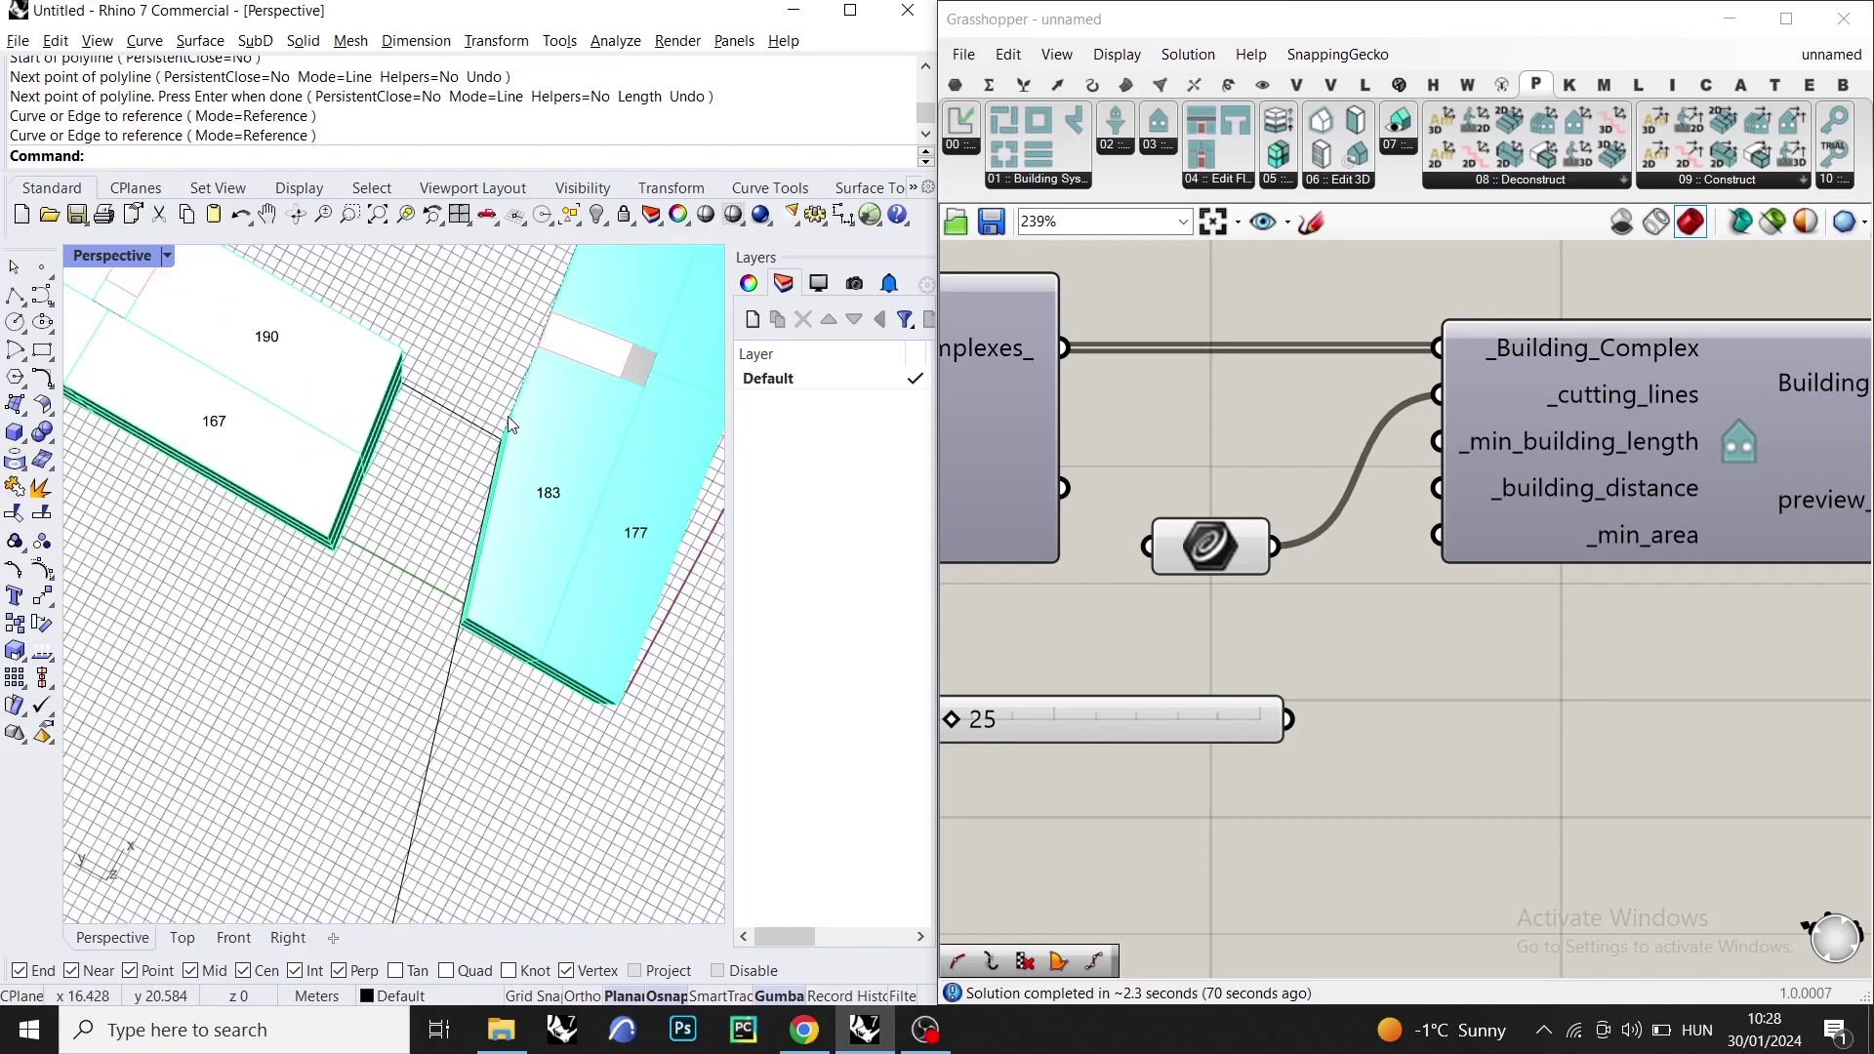
{"action": "right_click_drag", "start_coordinate": [483, 438], "coordinate": [396, 477]}
{"action": "scroll", "coordinate": [395, 476], "scroll_direction": "down", "scroll_amount": 2}
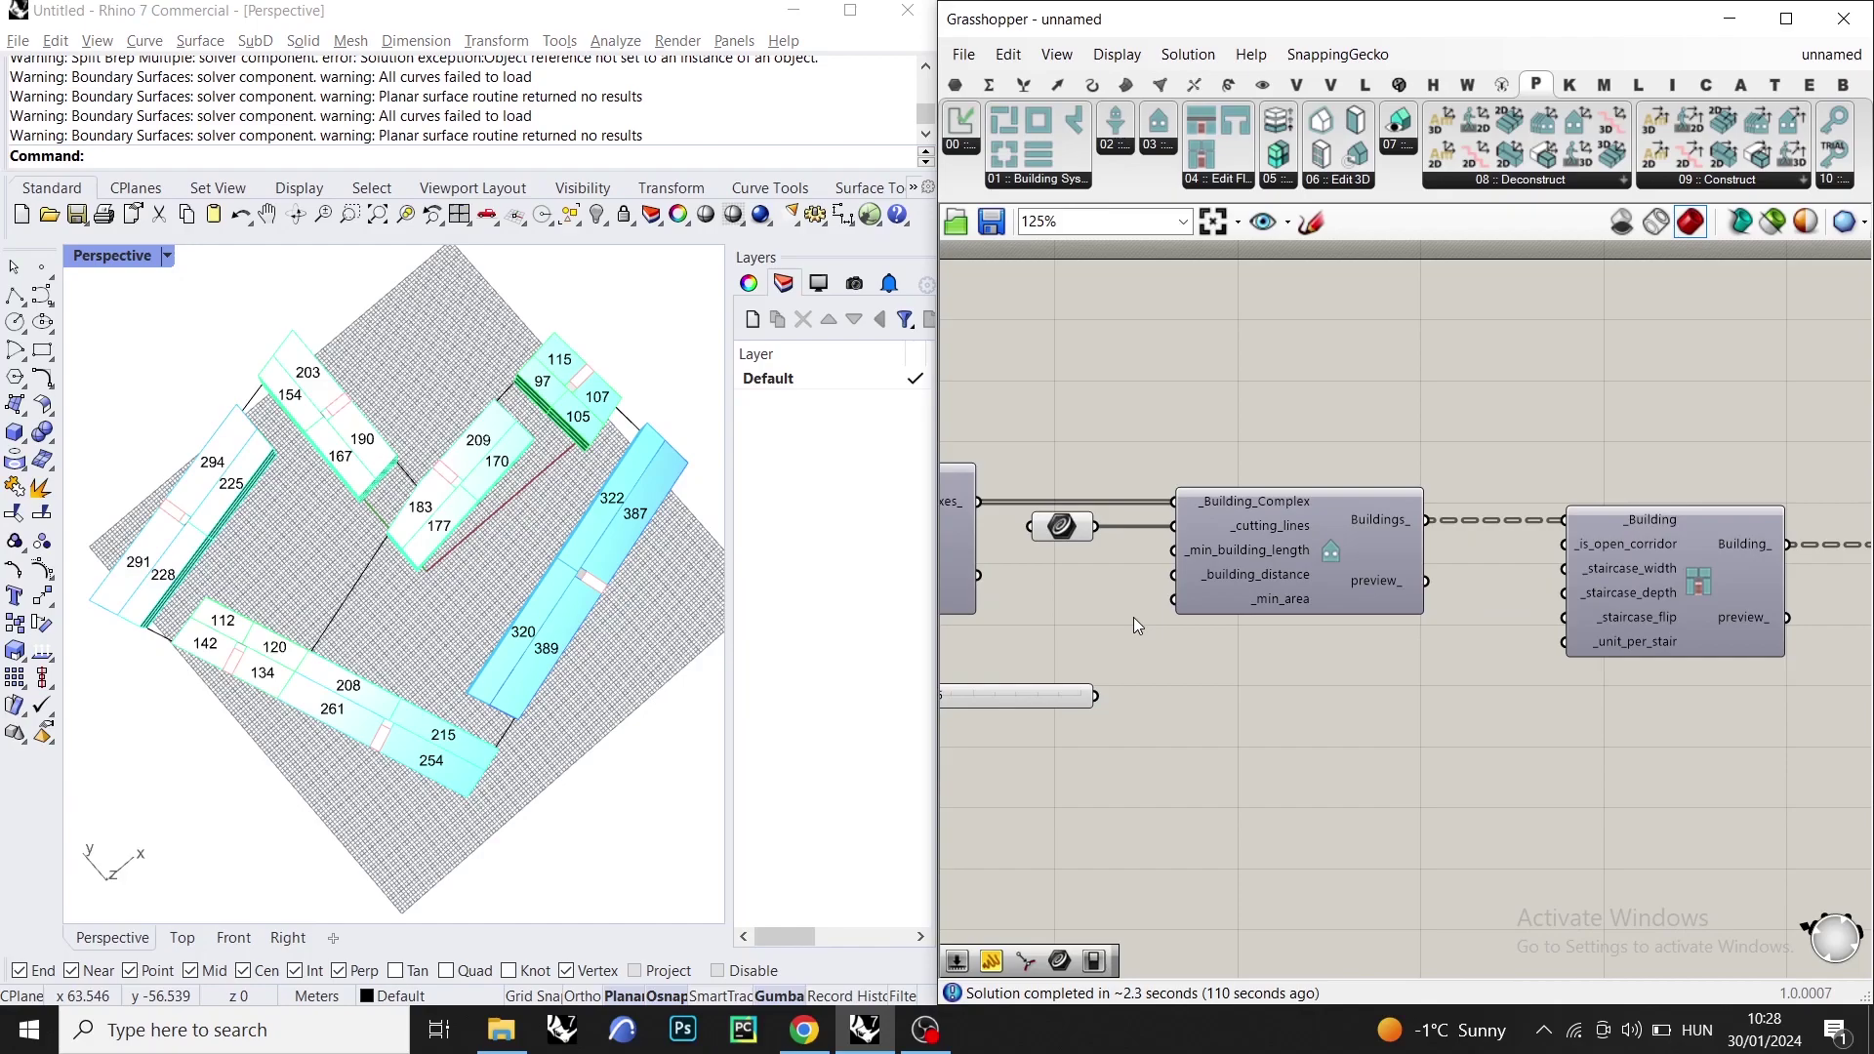
- Reconnect the slider with the value 25 to the _min_building_length input and check how the block crossed by the cutting line is divided
{"action": "scroll", "coordinate": [1133, 617], "scroll_direction": "up", "scroll_amount": 5}
{"action": "right_click_drag", "start_coordinate": [1134, 617], "coordinate": [1235, 577]}
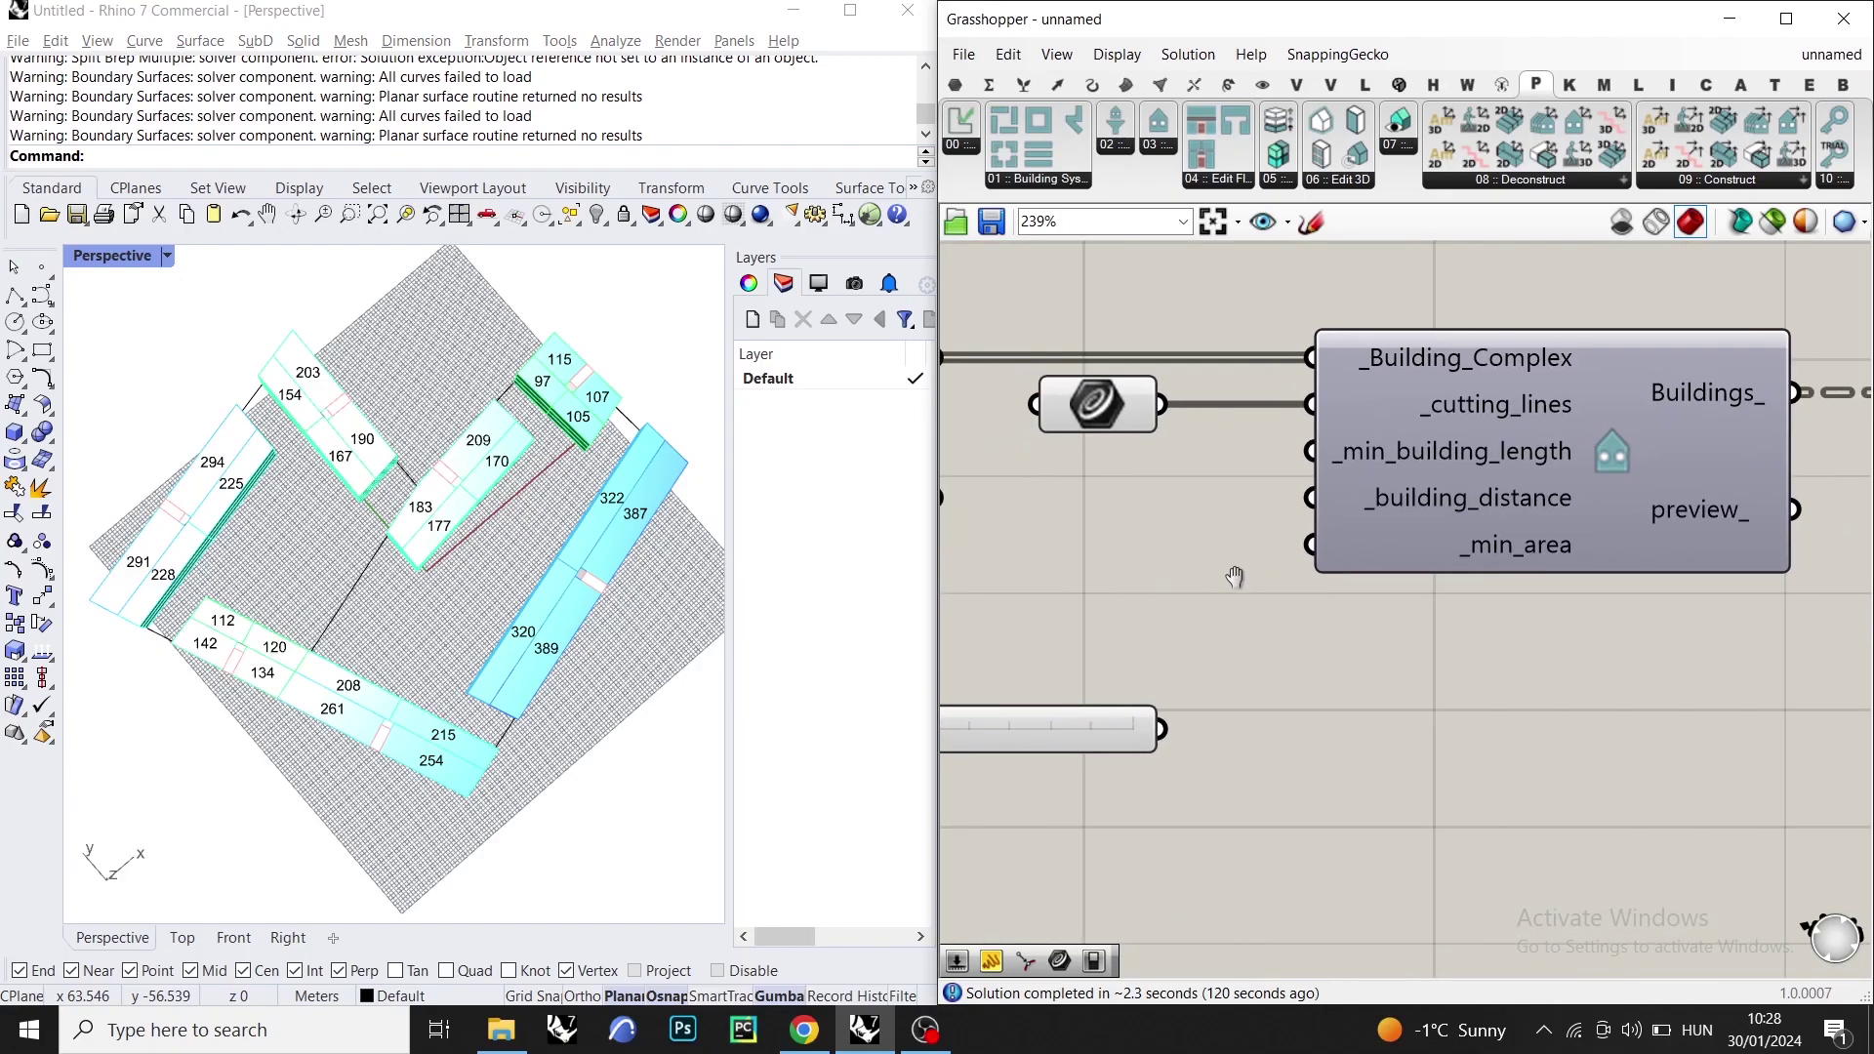
{"action": "right_click_drag", "start_coordinate": [1368, 459], "coordinate": [1562, 482]}
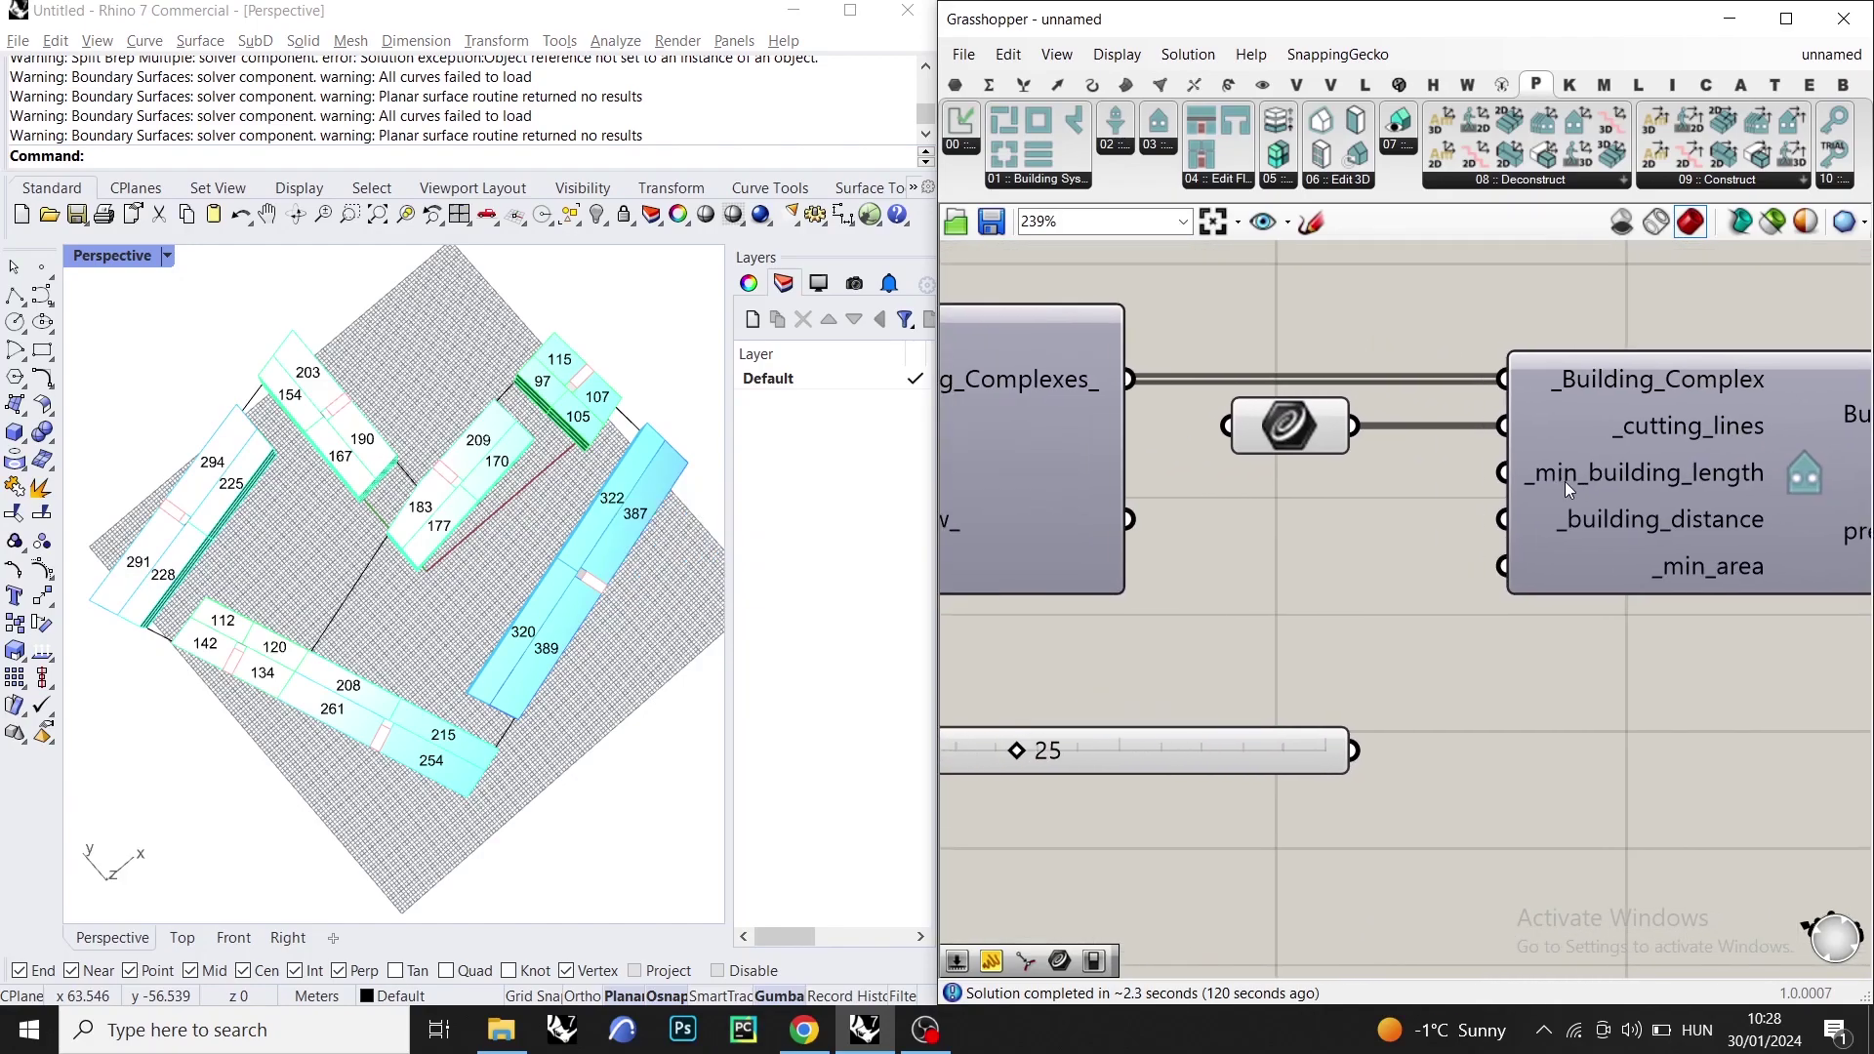
{"action": "left_click_drag", "start_coordinate": [1504, 520], "coordinate": [1330, 644]}
{"action": "left_click_drag", "start_coordinate": [1504, 473], "coordinate": [1374, 730]}
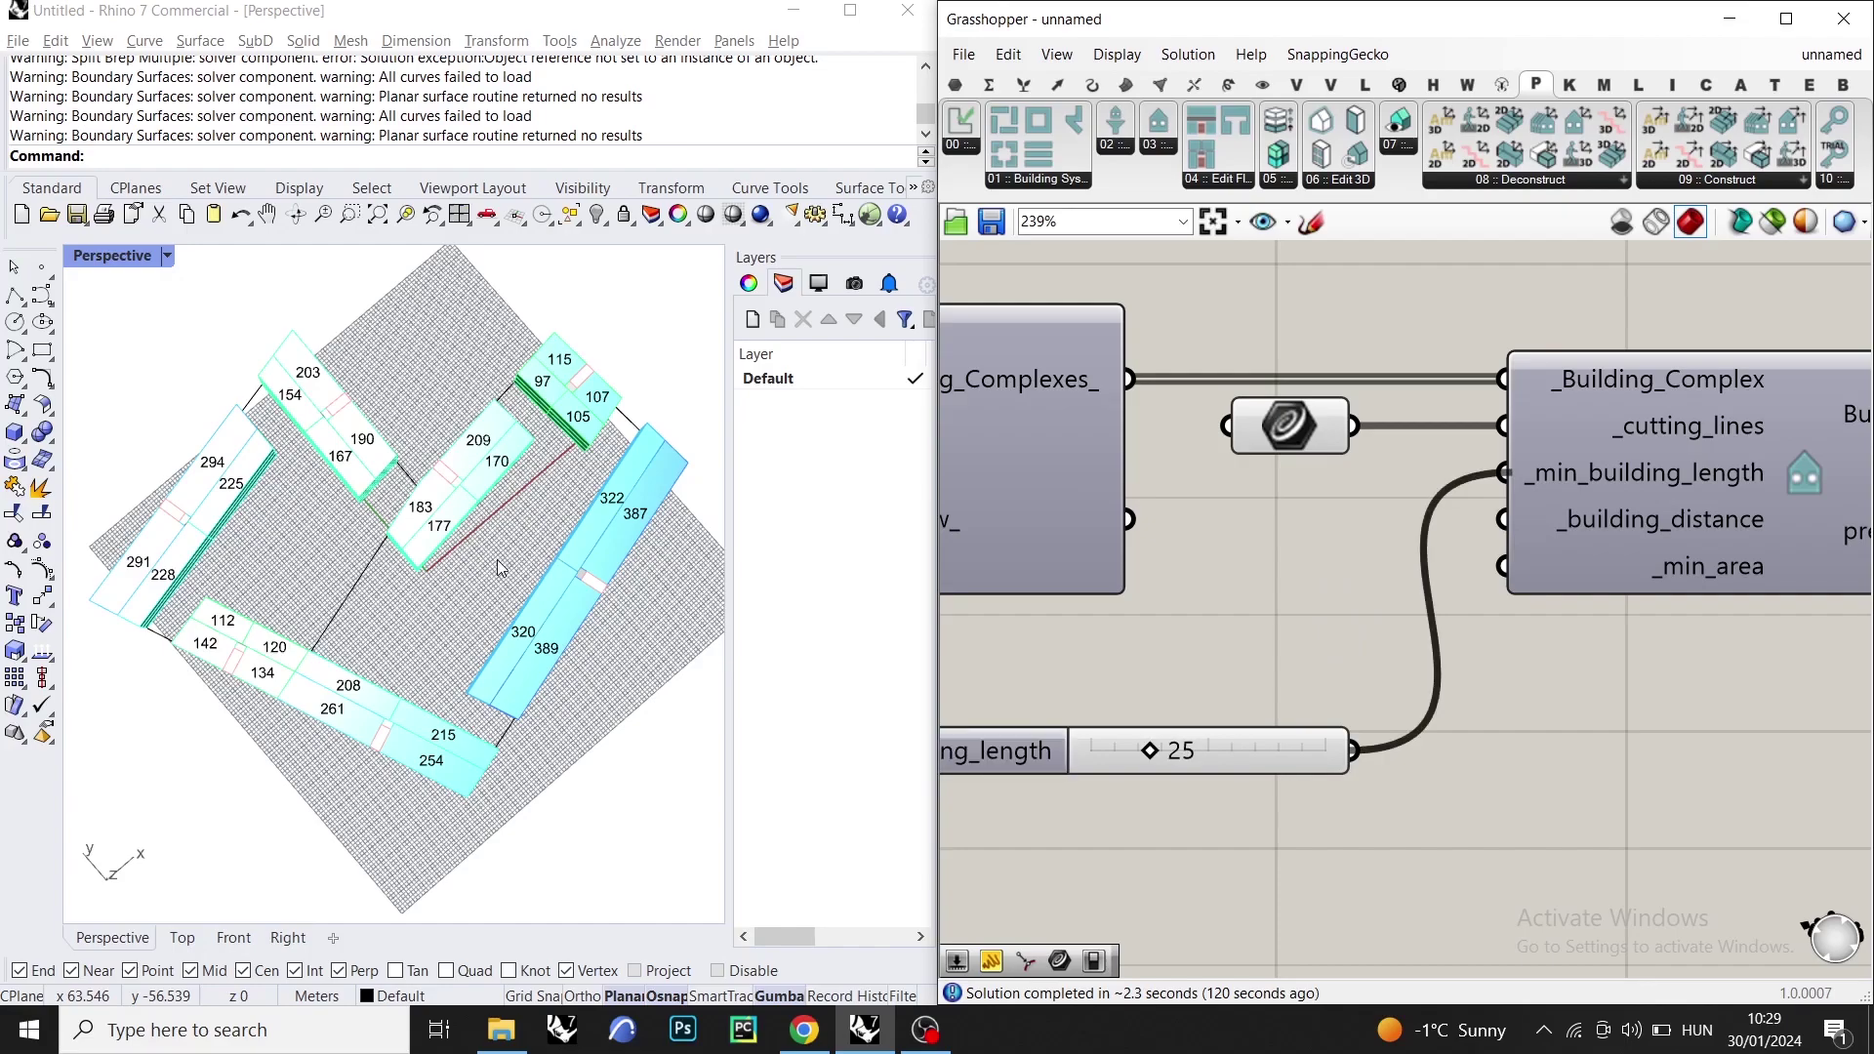
{"action": "scroll", "coordinate": [386, 682], "scroll_direction": "up", "scroll_amount": 3}
{"action": "scroll", "coordinate": [384, 681], "scroll_direction": "down", "scroll_amount": 5}
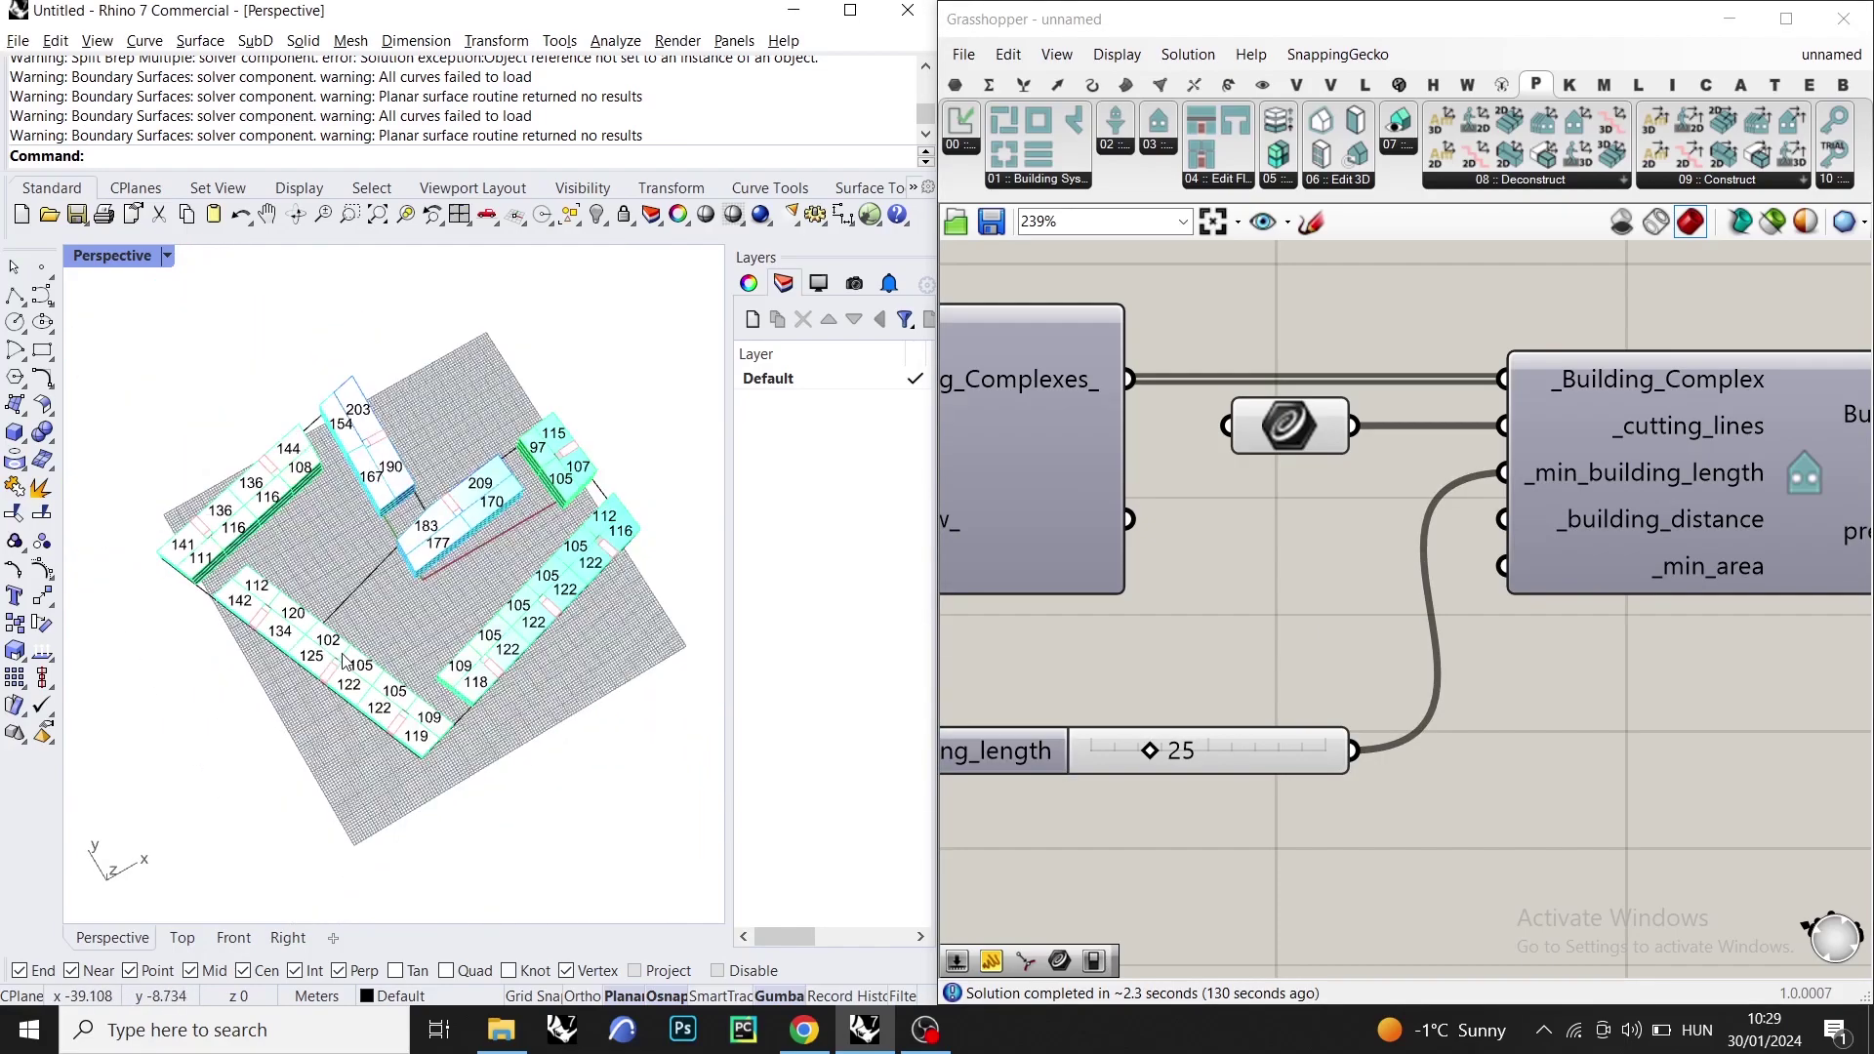
{"action": "left_click_drag", "start_coordinate": [1345, 672], "coordinate": [1011, 817]}
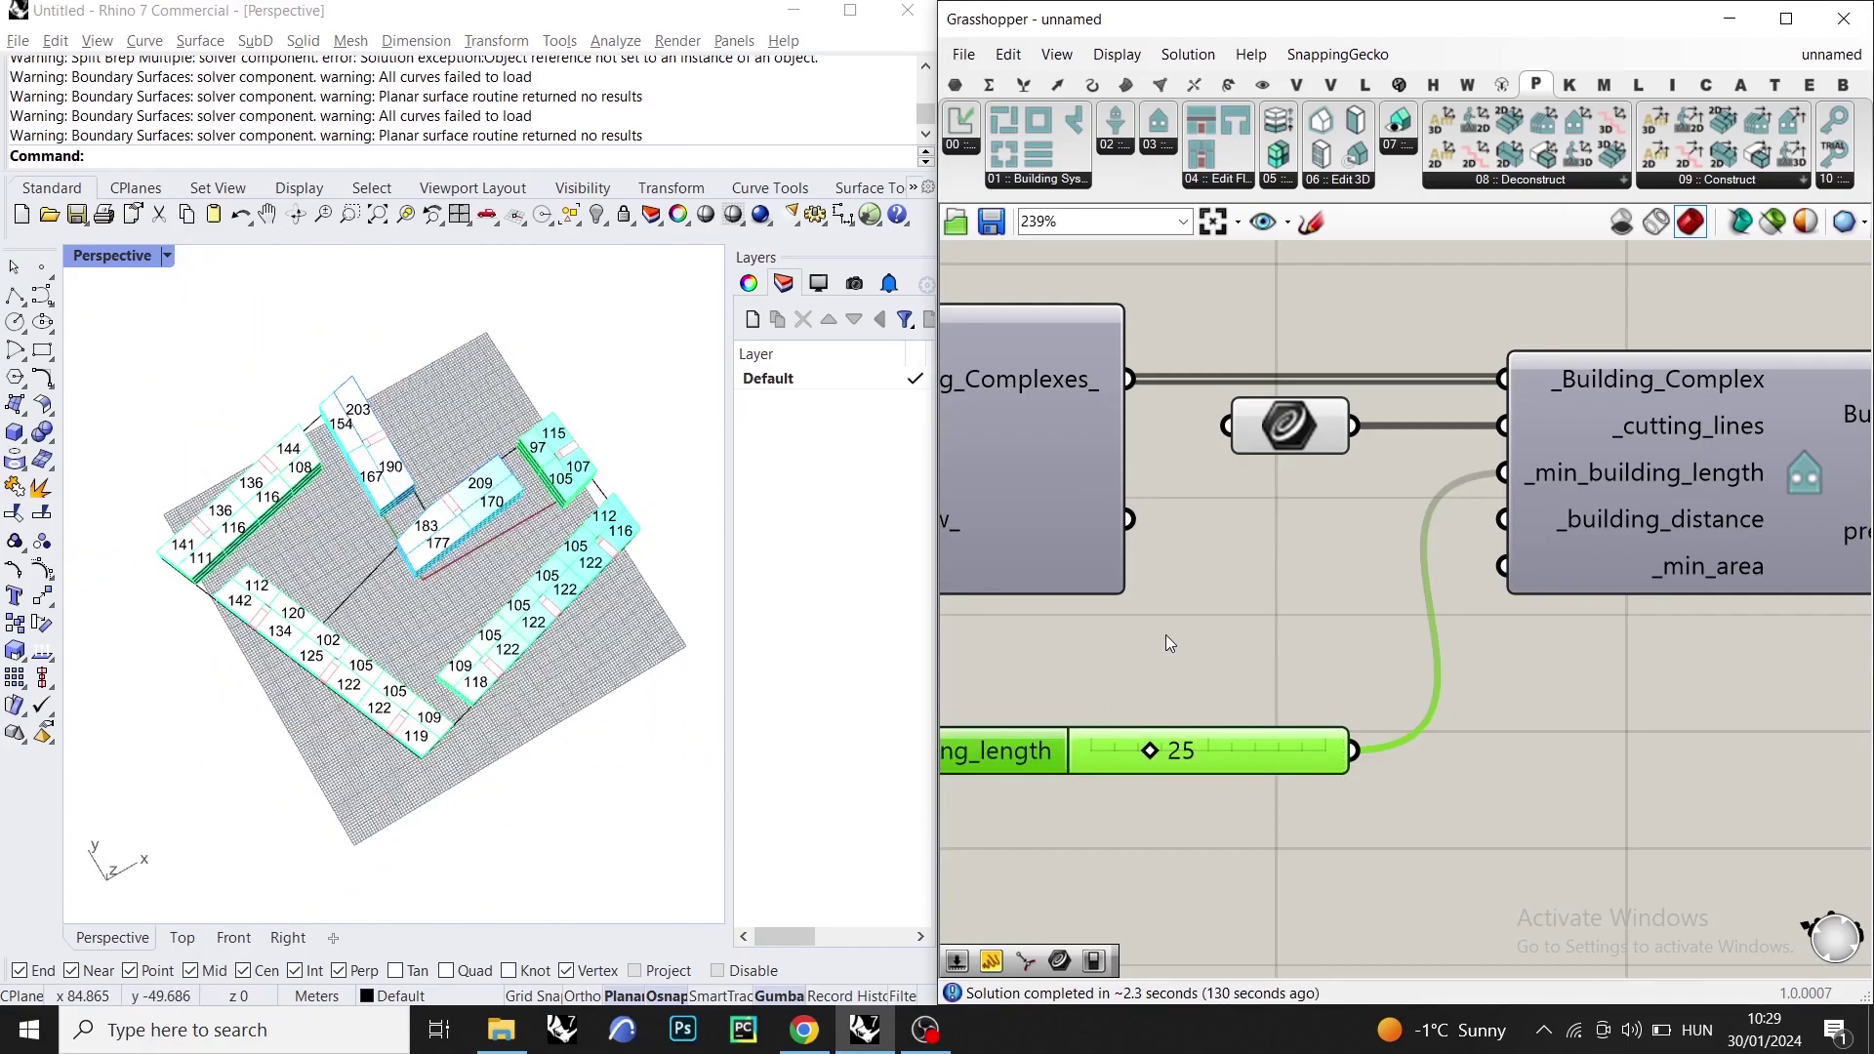
{"action": "scroll", "coordinate": [195, 664], "scroll_direction": "up", "scroll_amount": 8}
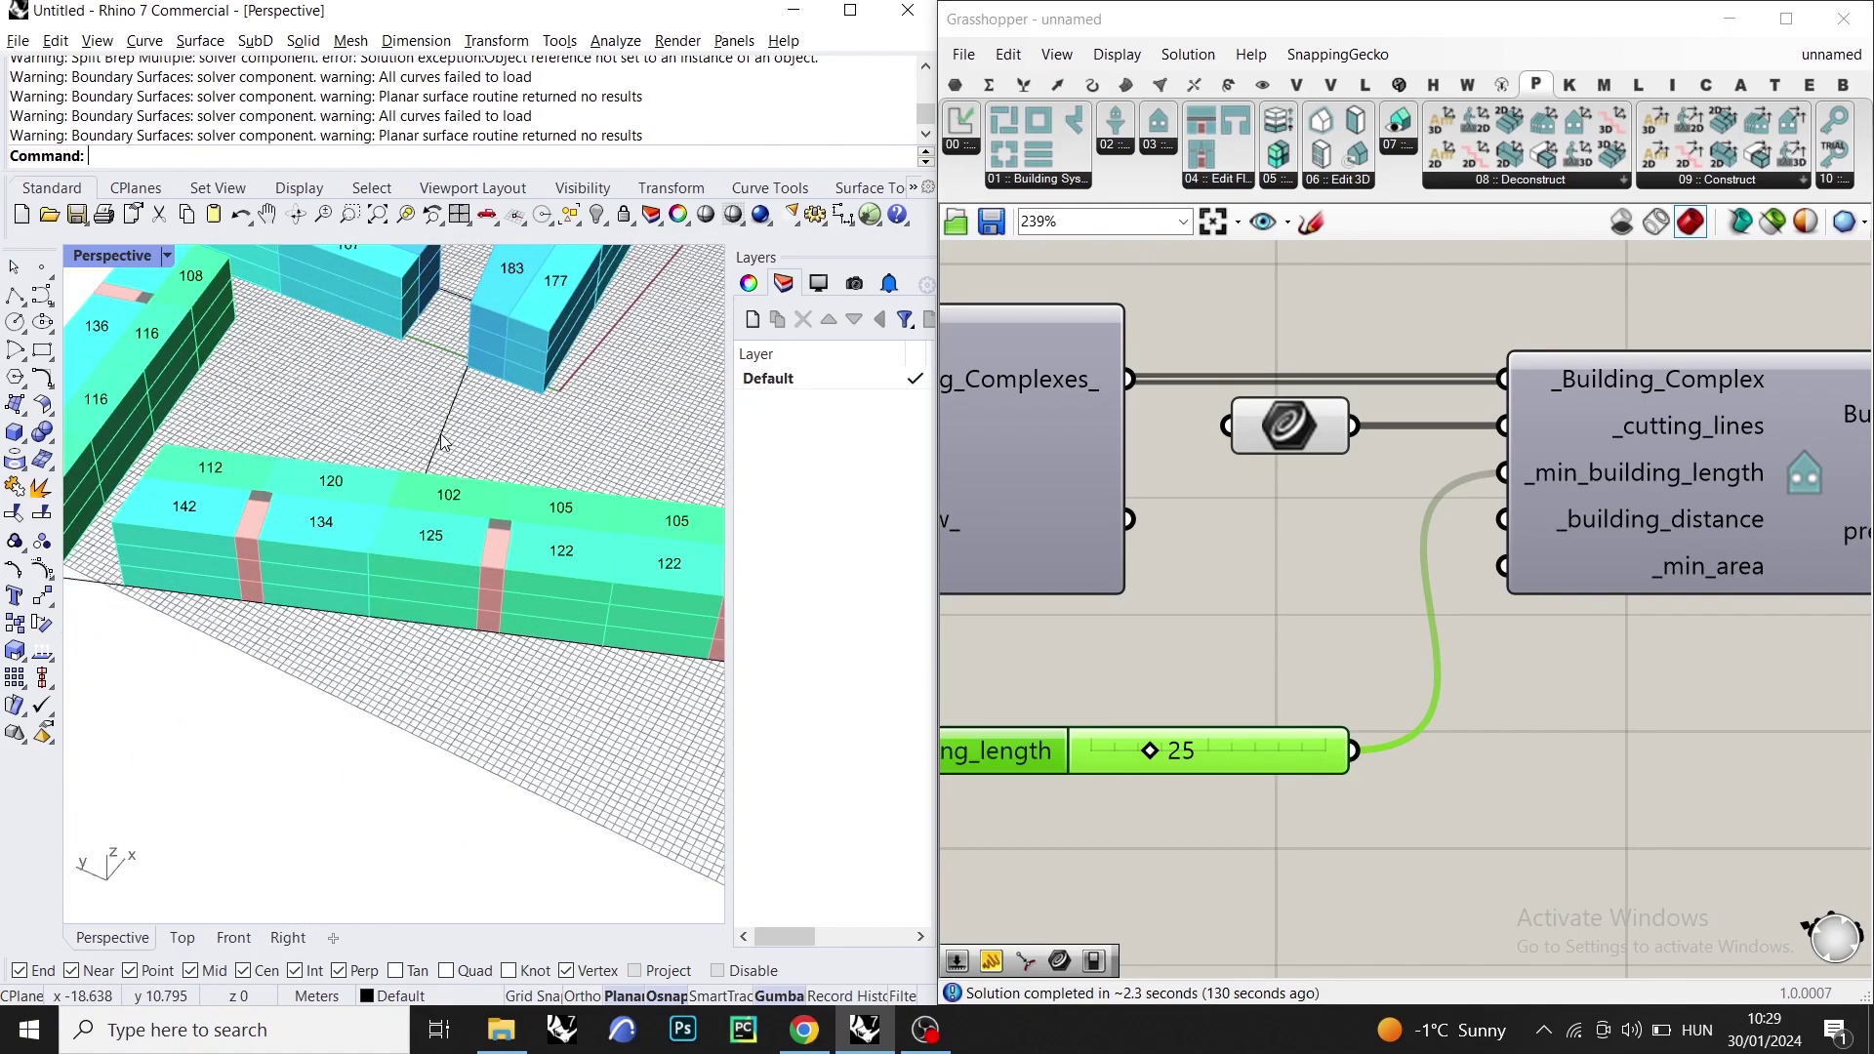
{"action": "left_click", "coordinate": [445, 435]}
{"action": "left_click", "coordinate": [641, 410]}
- Read the description of the No Corridor circulation system component and compare it with the staircases and units in the model
{"action": "scroll", "coordinate": [1021, 512], "scroll_direction": "down", "scroll_amount": 3}
{"action": "right_click_drag", "start_coordinate": [1496, 581], "coordinate": [1344, 600]}
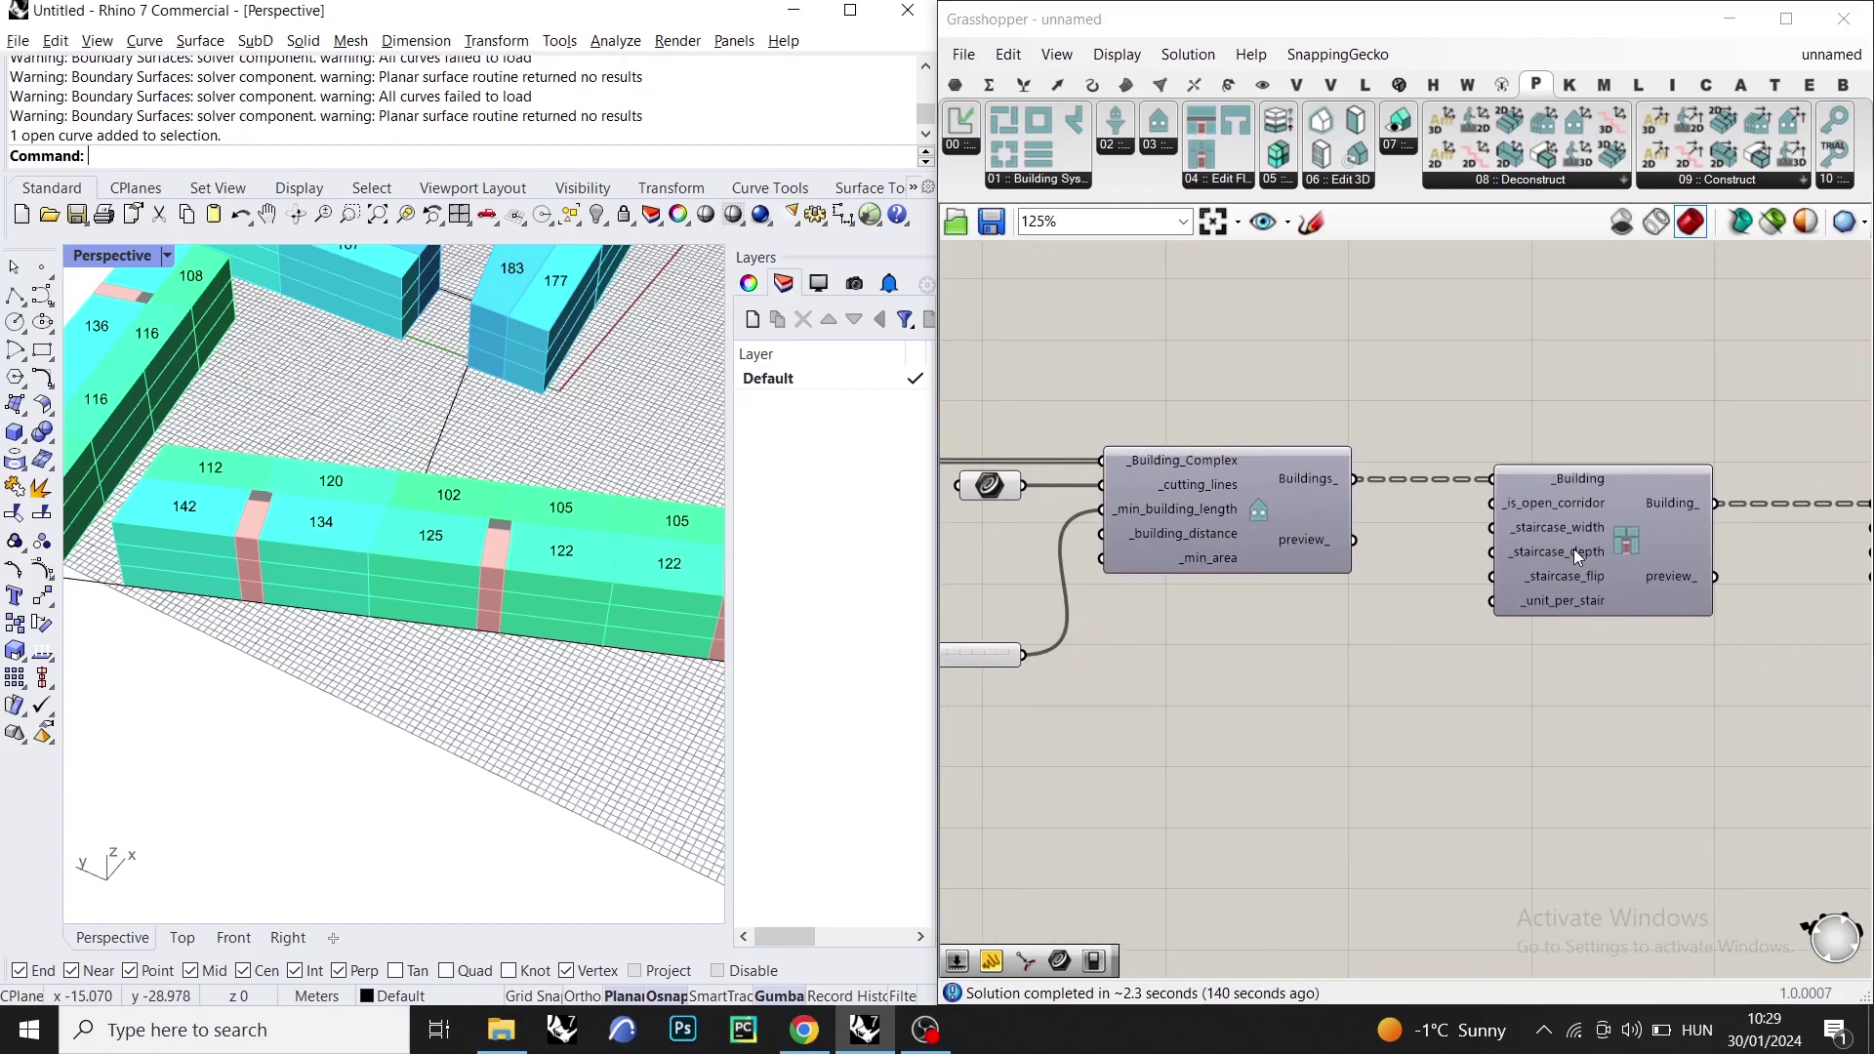
{"action": "right_click_drag", "start_coordinate": [1648, 558], "coordinate": [1464, 621]}
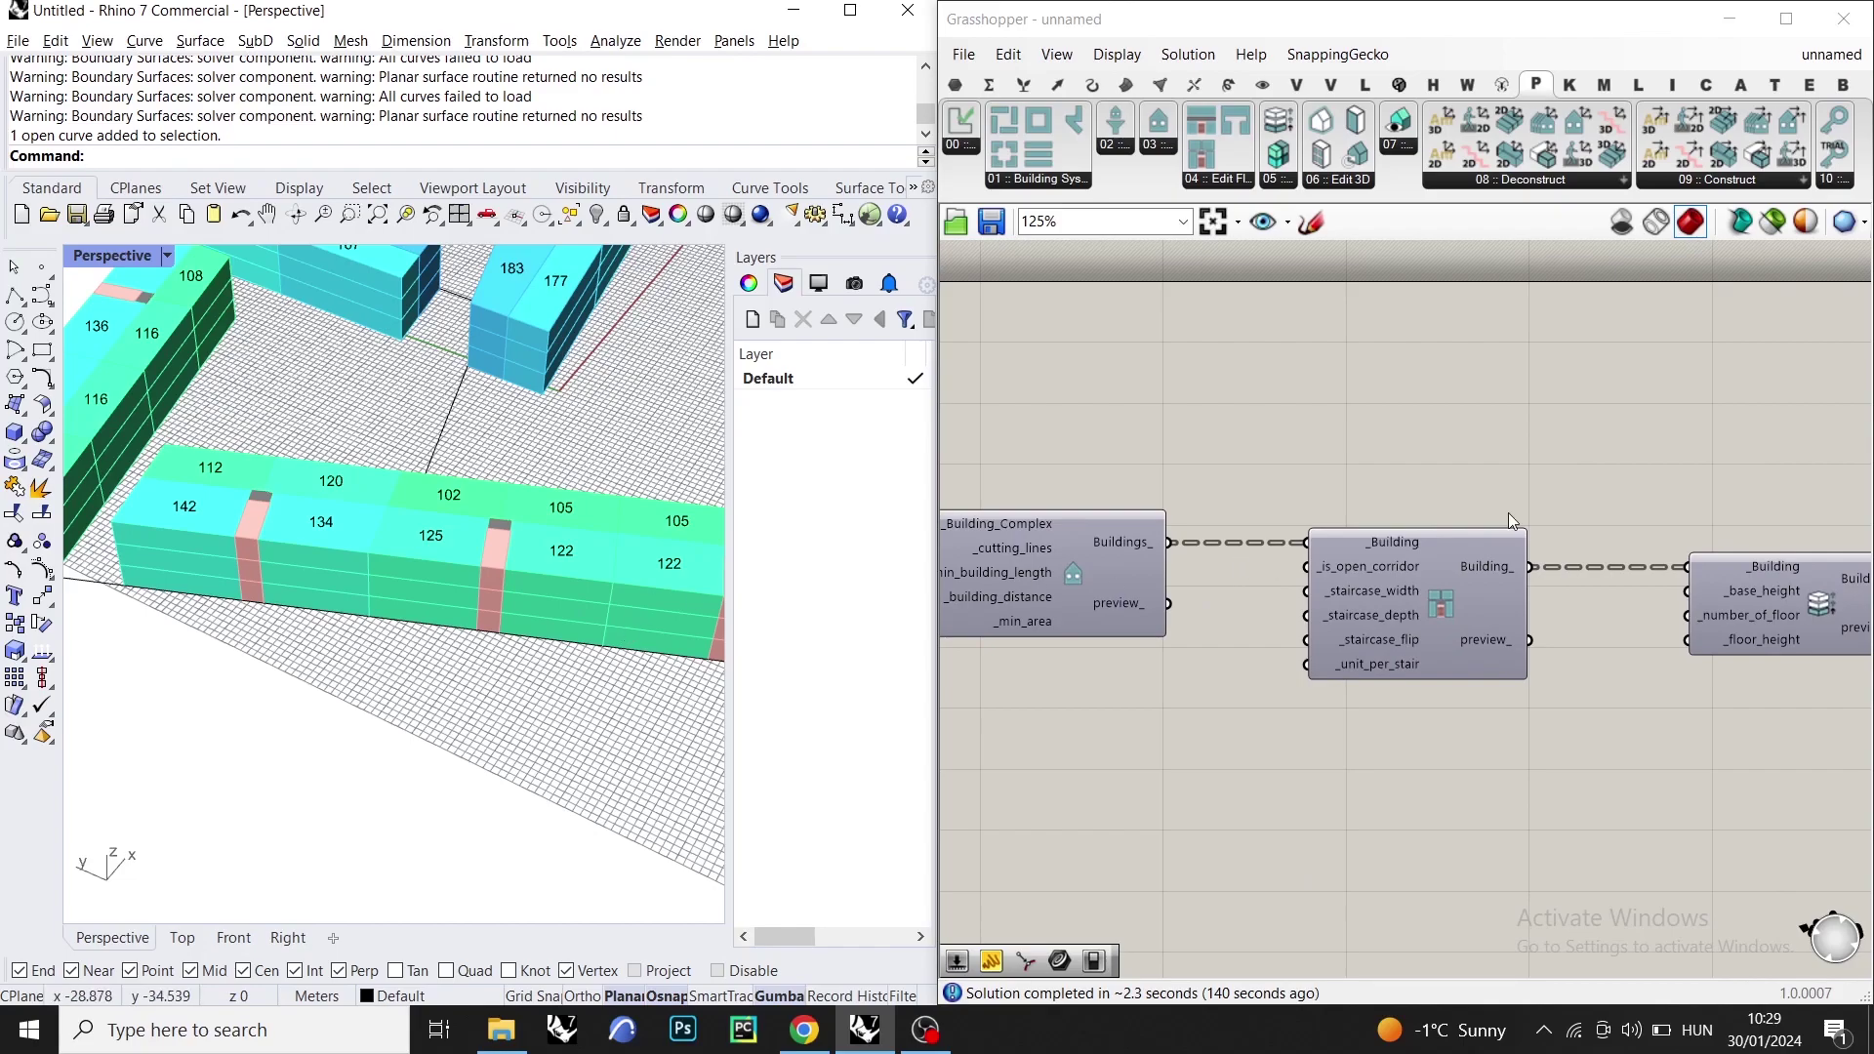
{"action": "right_click_drag", "start_coordinate": [1479, 521], "coordinate": [1553, 476]}
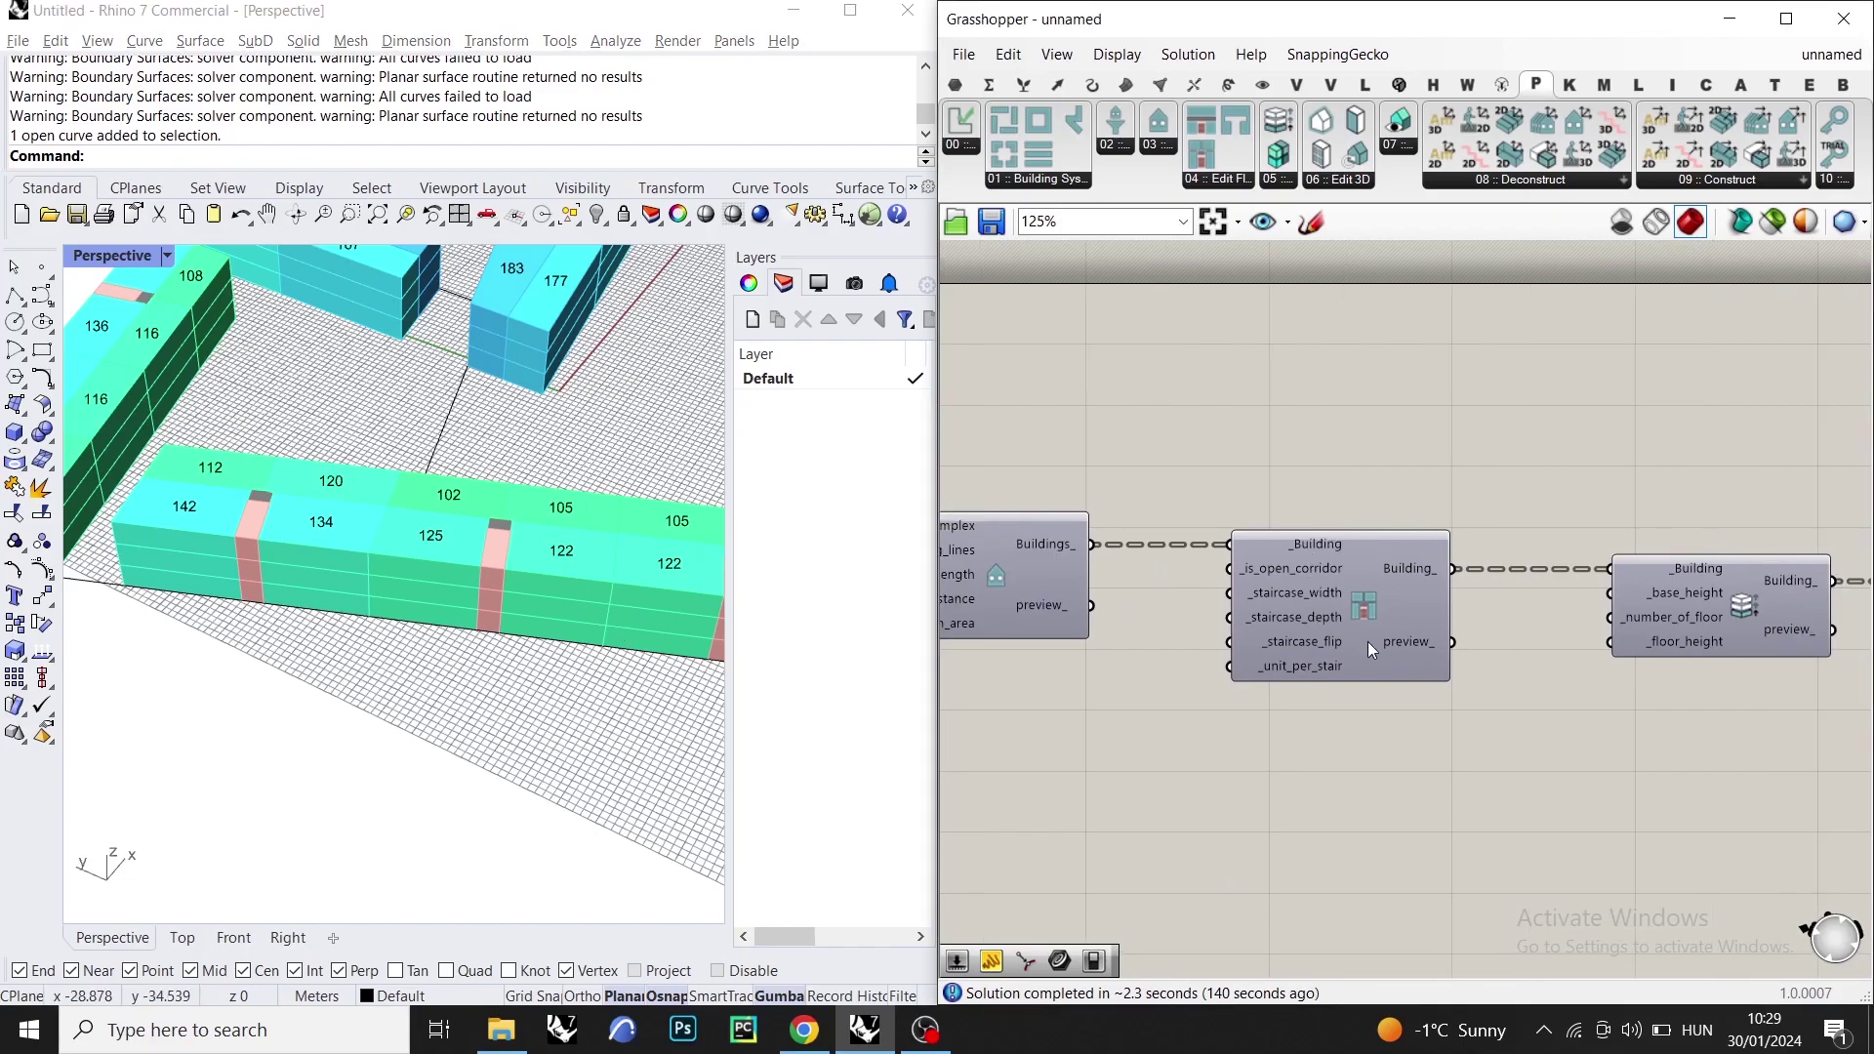
{"action": "mouse_move", "coordinate": [1378, 613]}
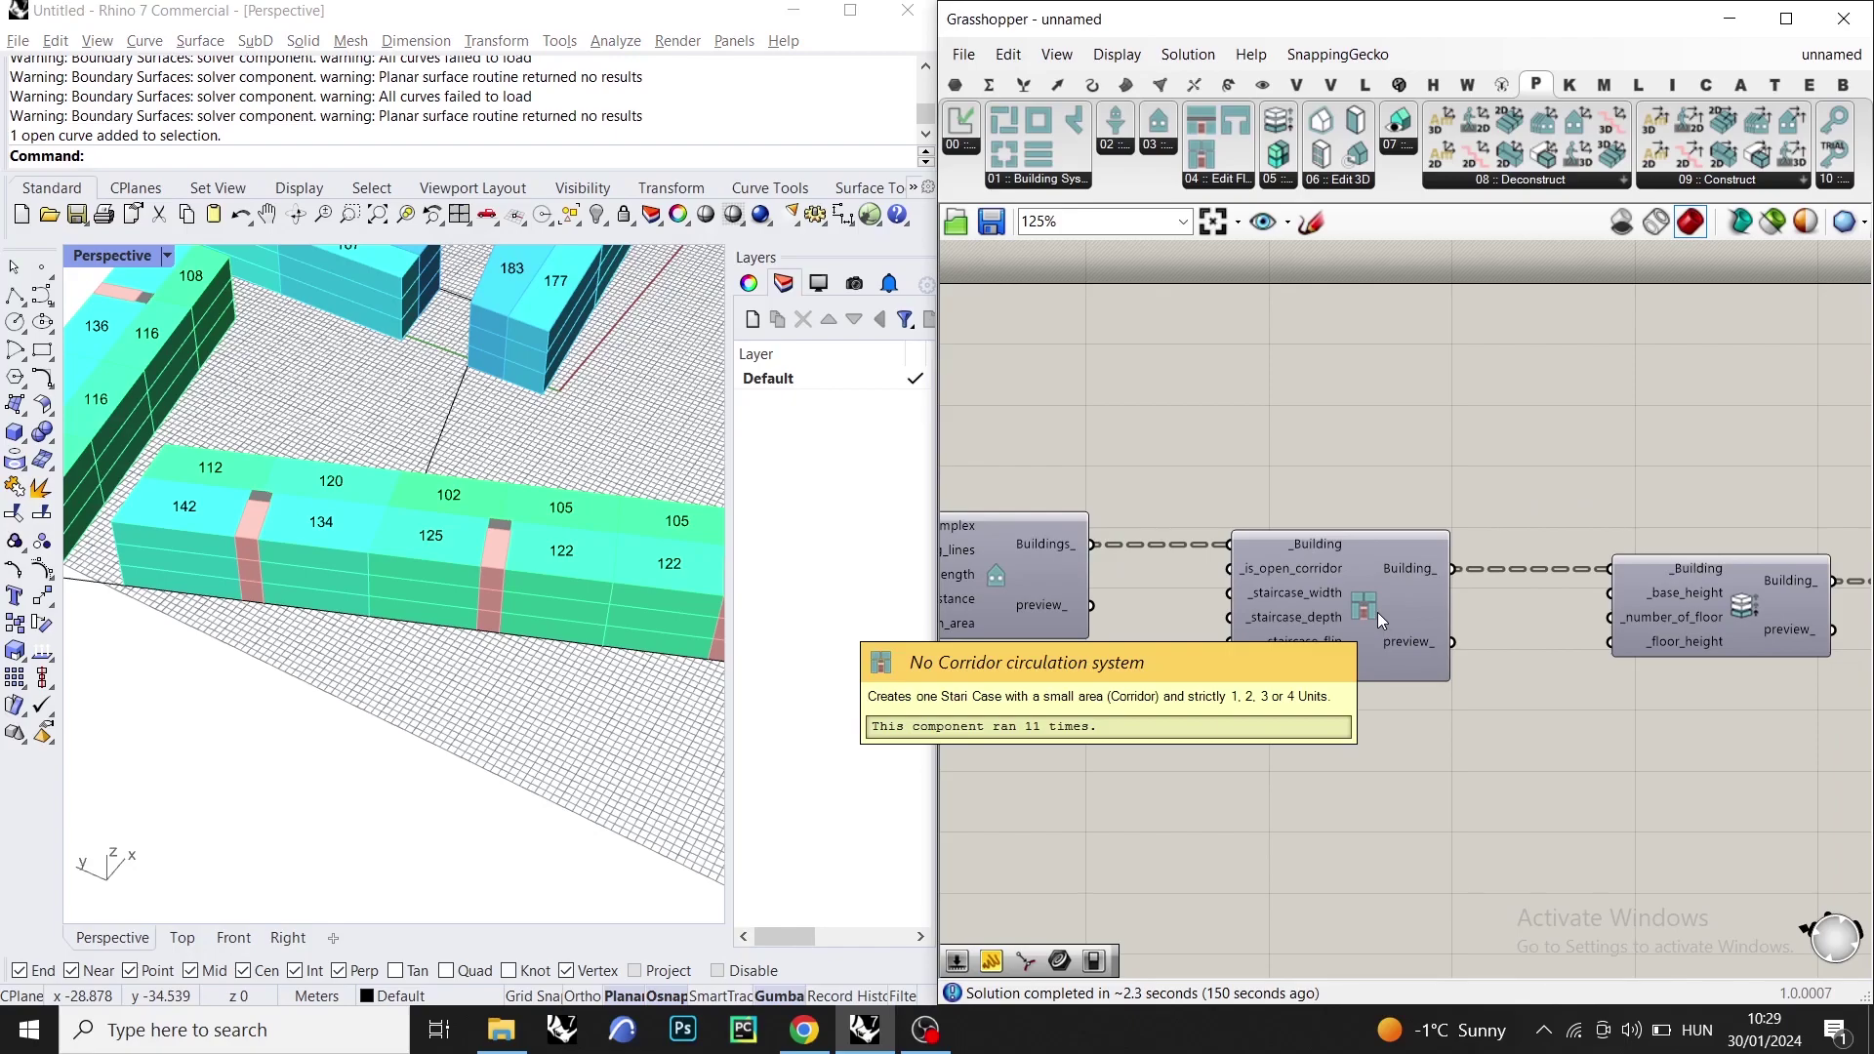
{"action": "scroll", "coordinate": [1378, 612], "scroll_direction": "up", "scroll_amount": 3}
{"action": "right_click_drag", "start_coordinate": [488, 532], "coordinate": [418, 613]}
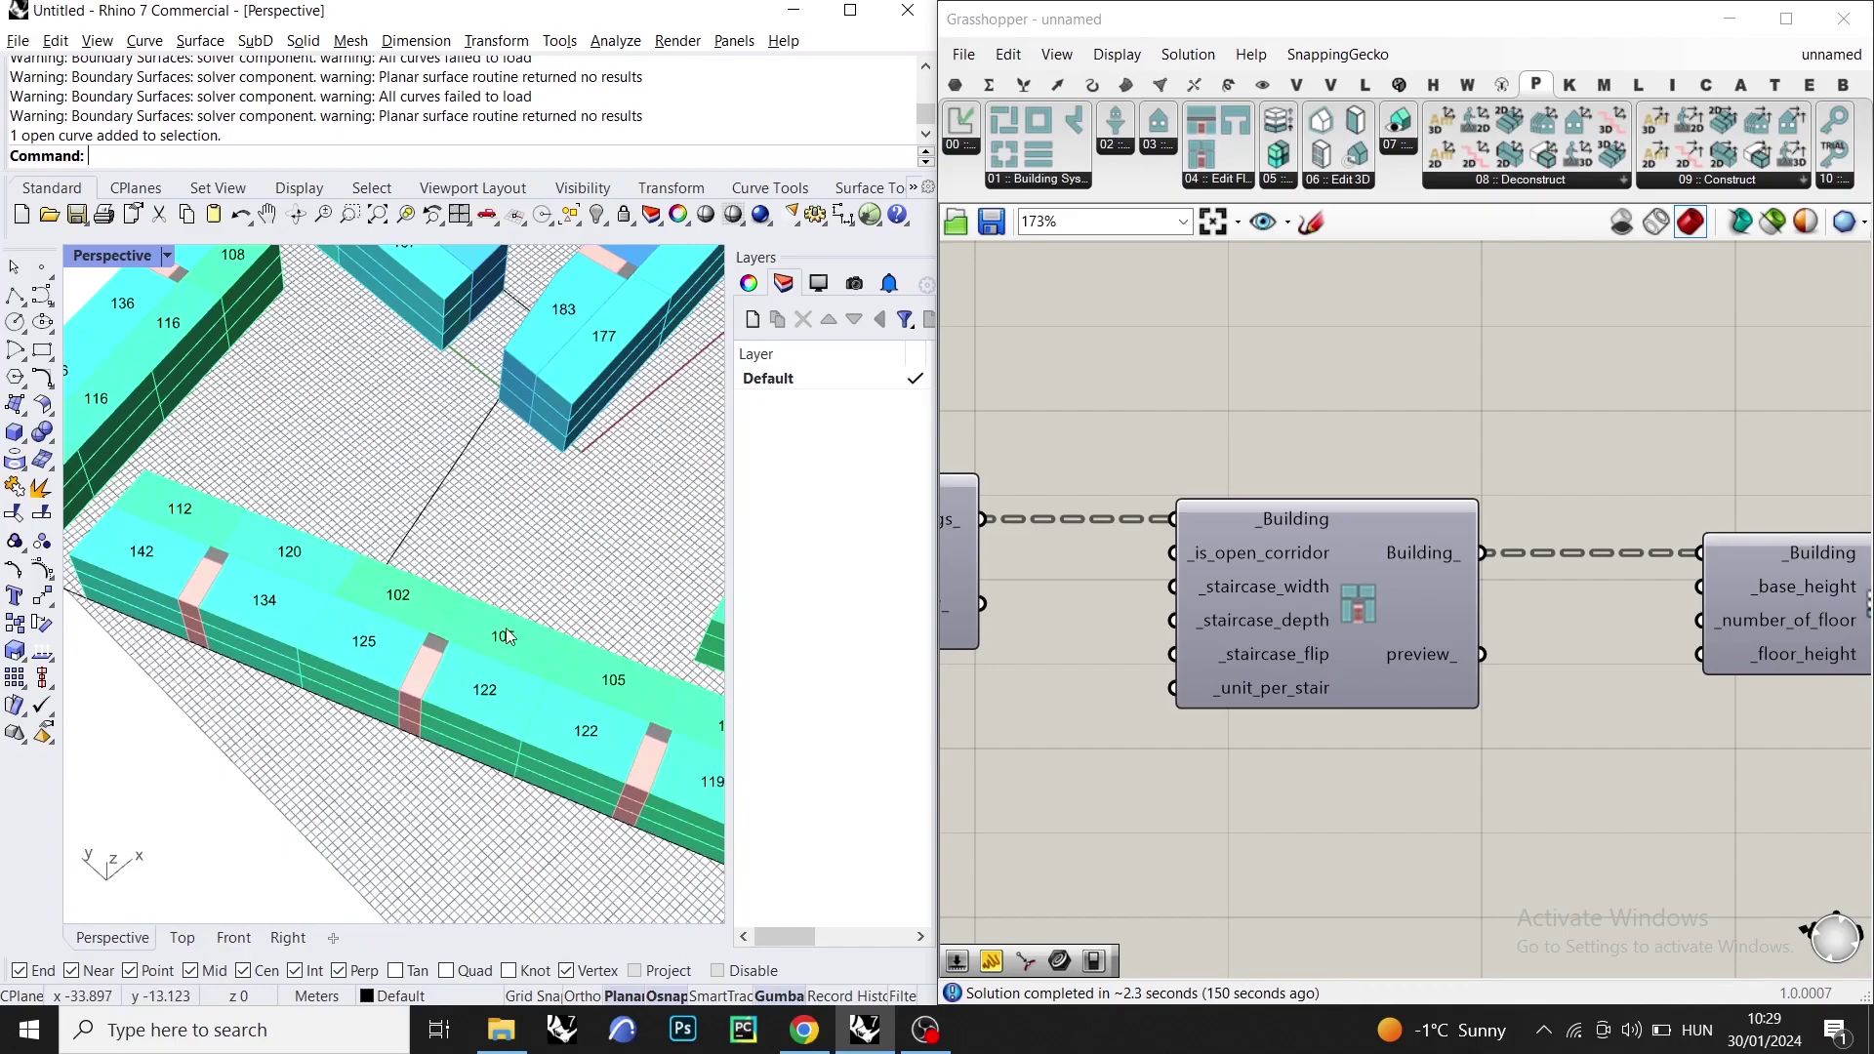
{"action": "scroll", "coordinate": [1197, 564], "scroll_direction": "down", "scroll_amount": 3}
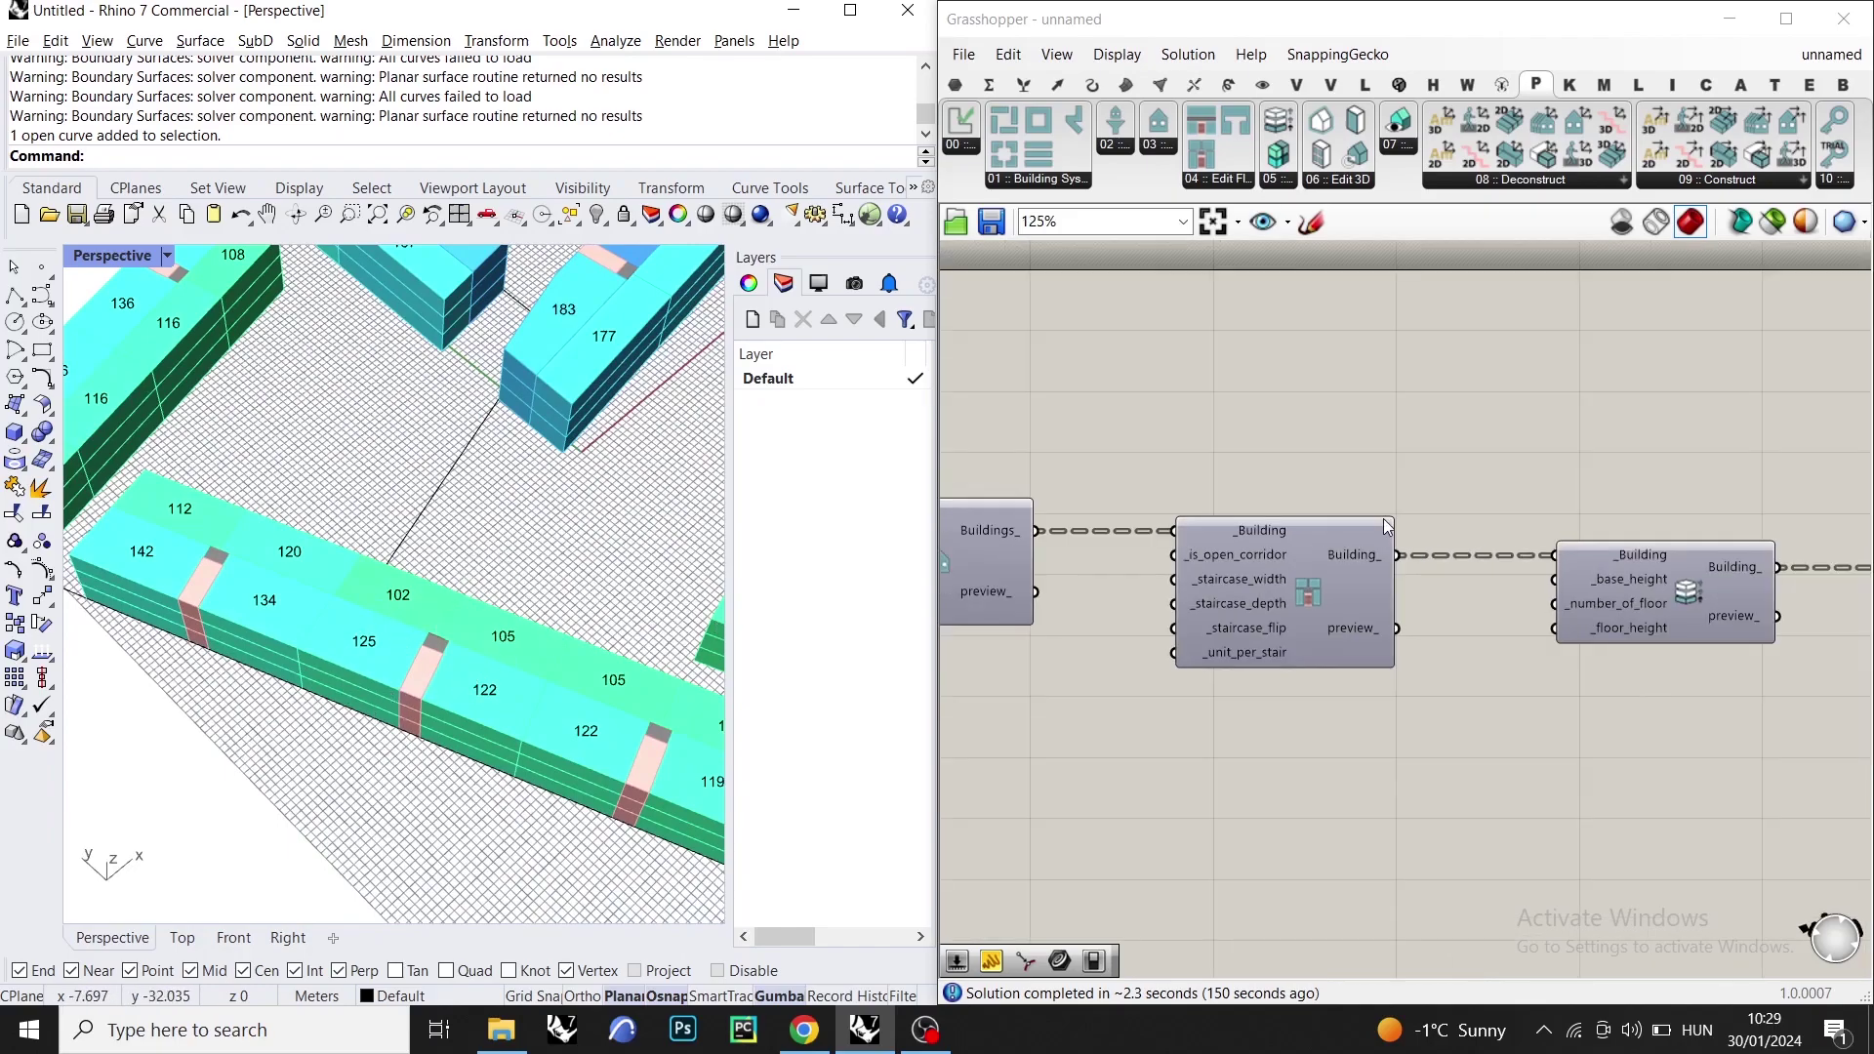
- Move the No Corridor circulation component closer to the floor component and read the description of its _is_open_corridor input
{"action": "left_click_drag", "start_coordinate": [1356, 563], "coordinate": [1397, 576]}
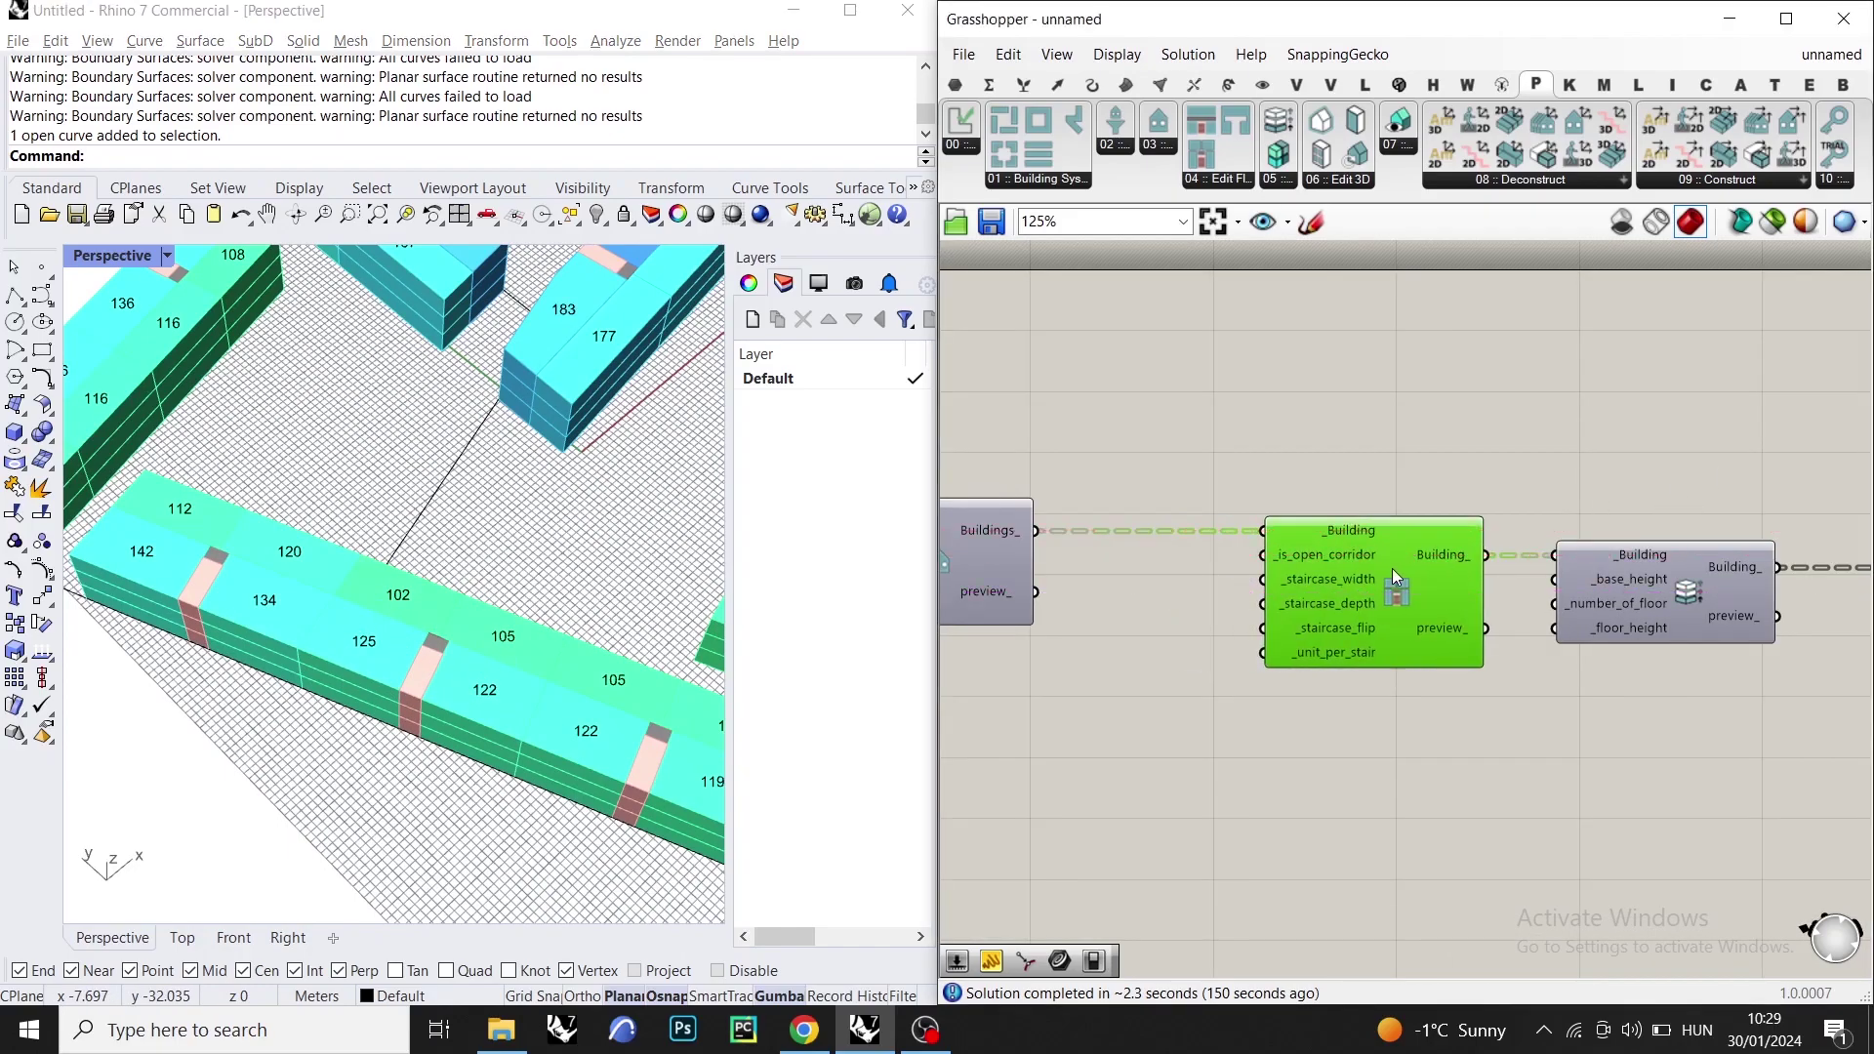
{"action": "mouse_move", "coordinate": [1328, 554]}
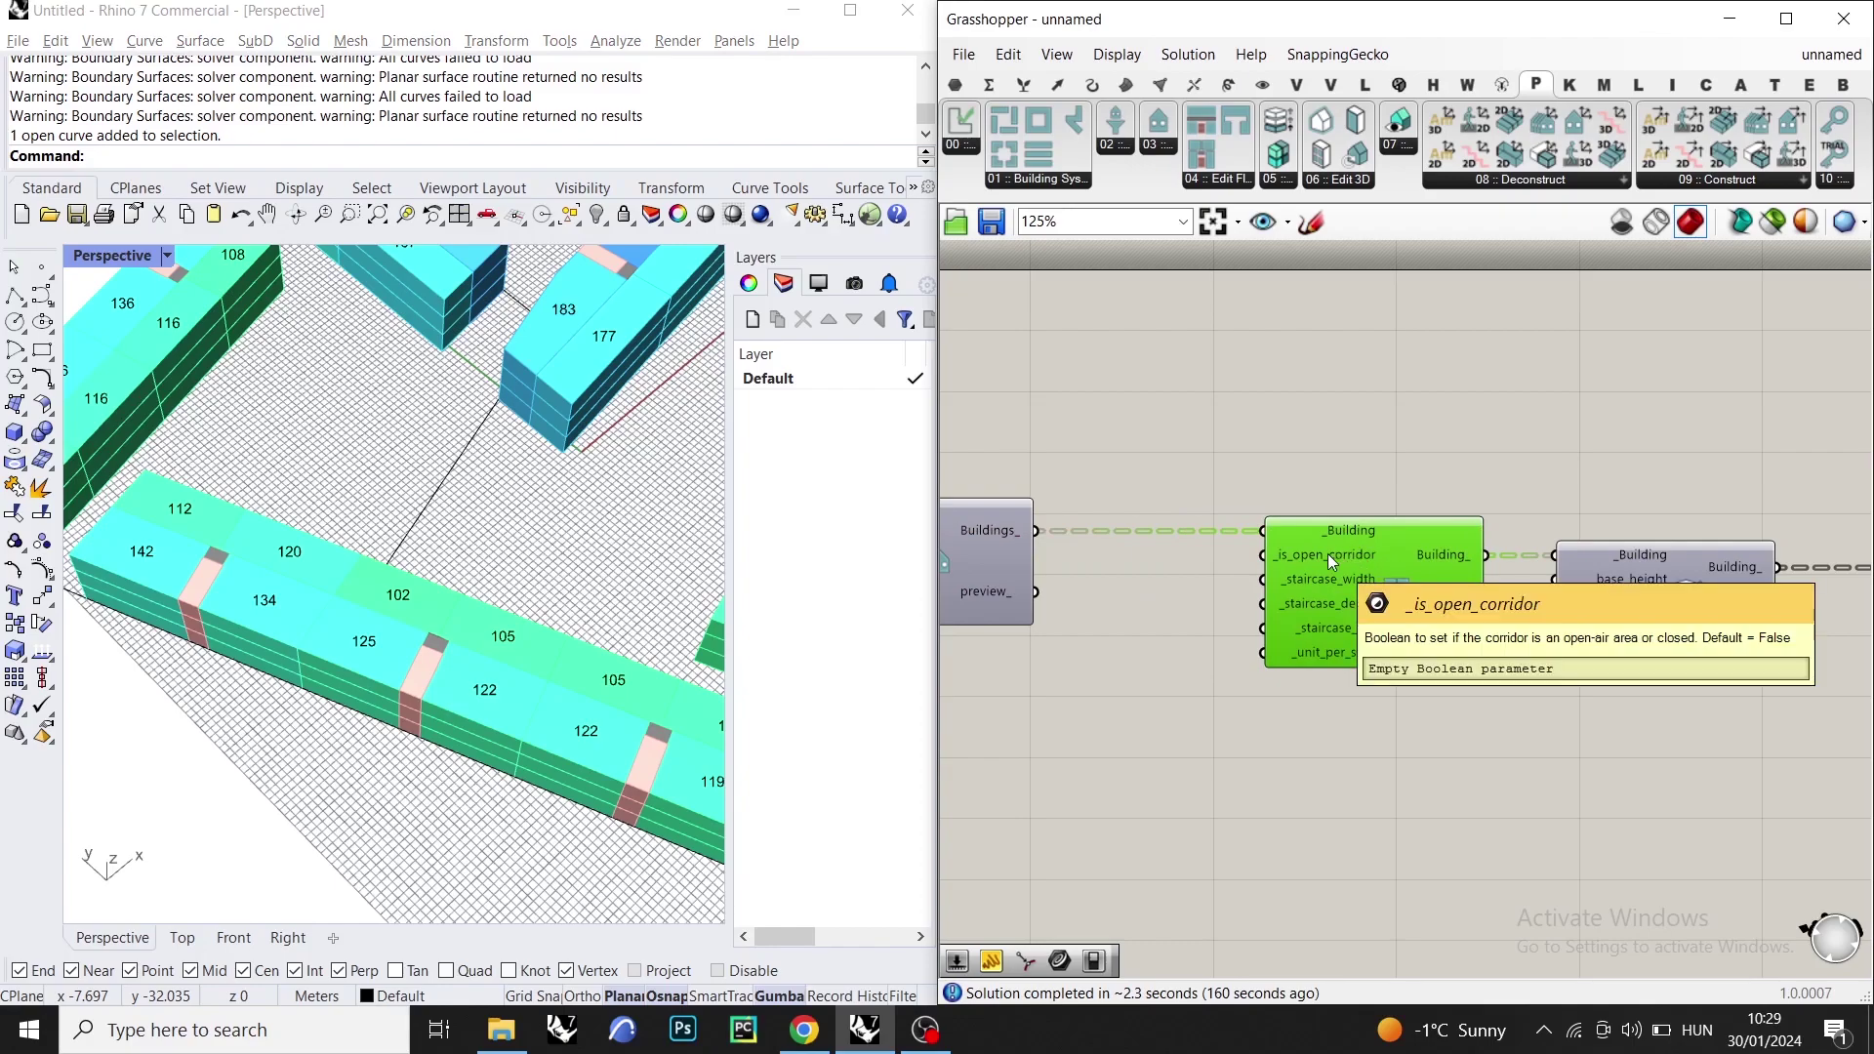
{"action": "scroll", "coordinate": [1328, 553], "scroll_direction": "up", "scroll_amount": 3}
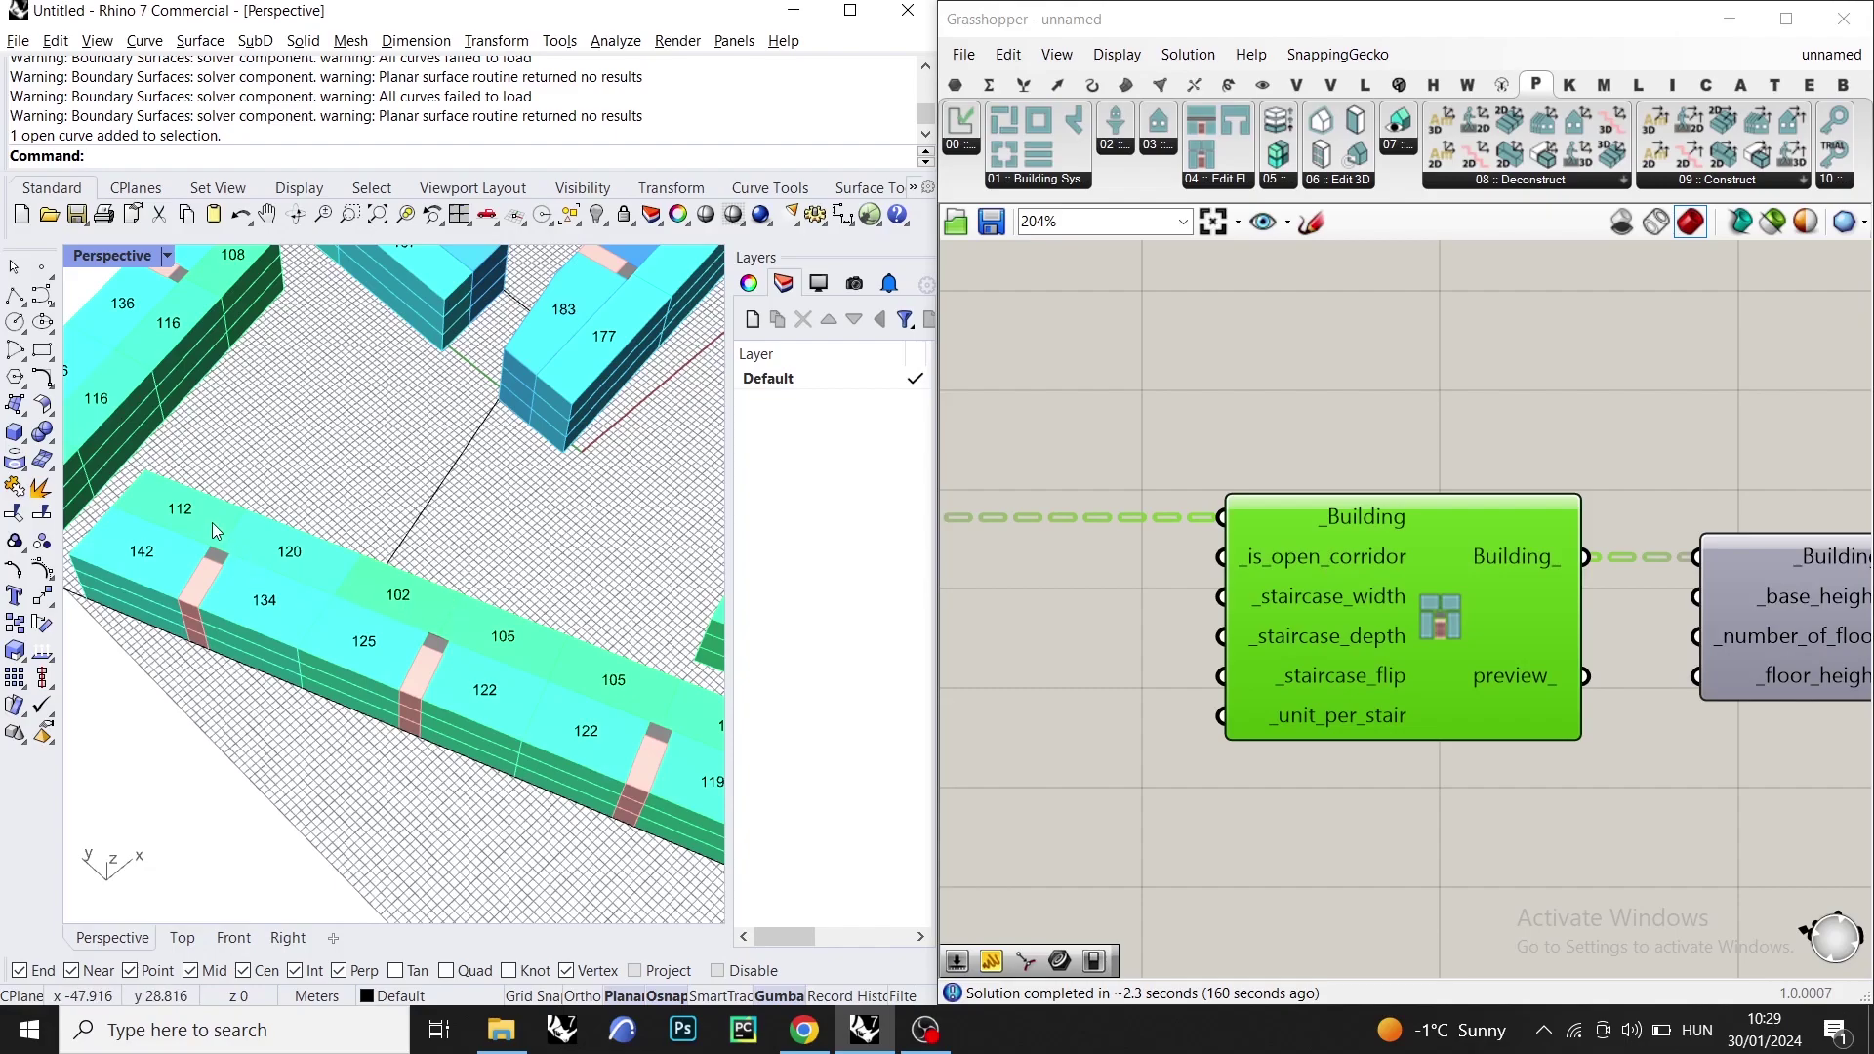
{"action": "right_click_drag", "start_coordinate": [1291, 576], "coordinate": [1379, 556]}
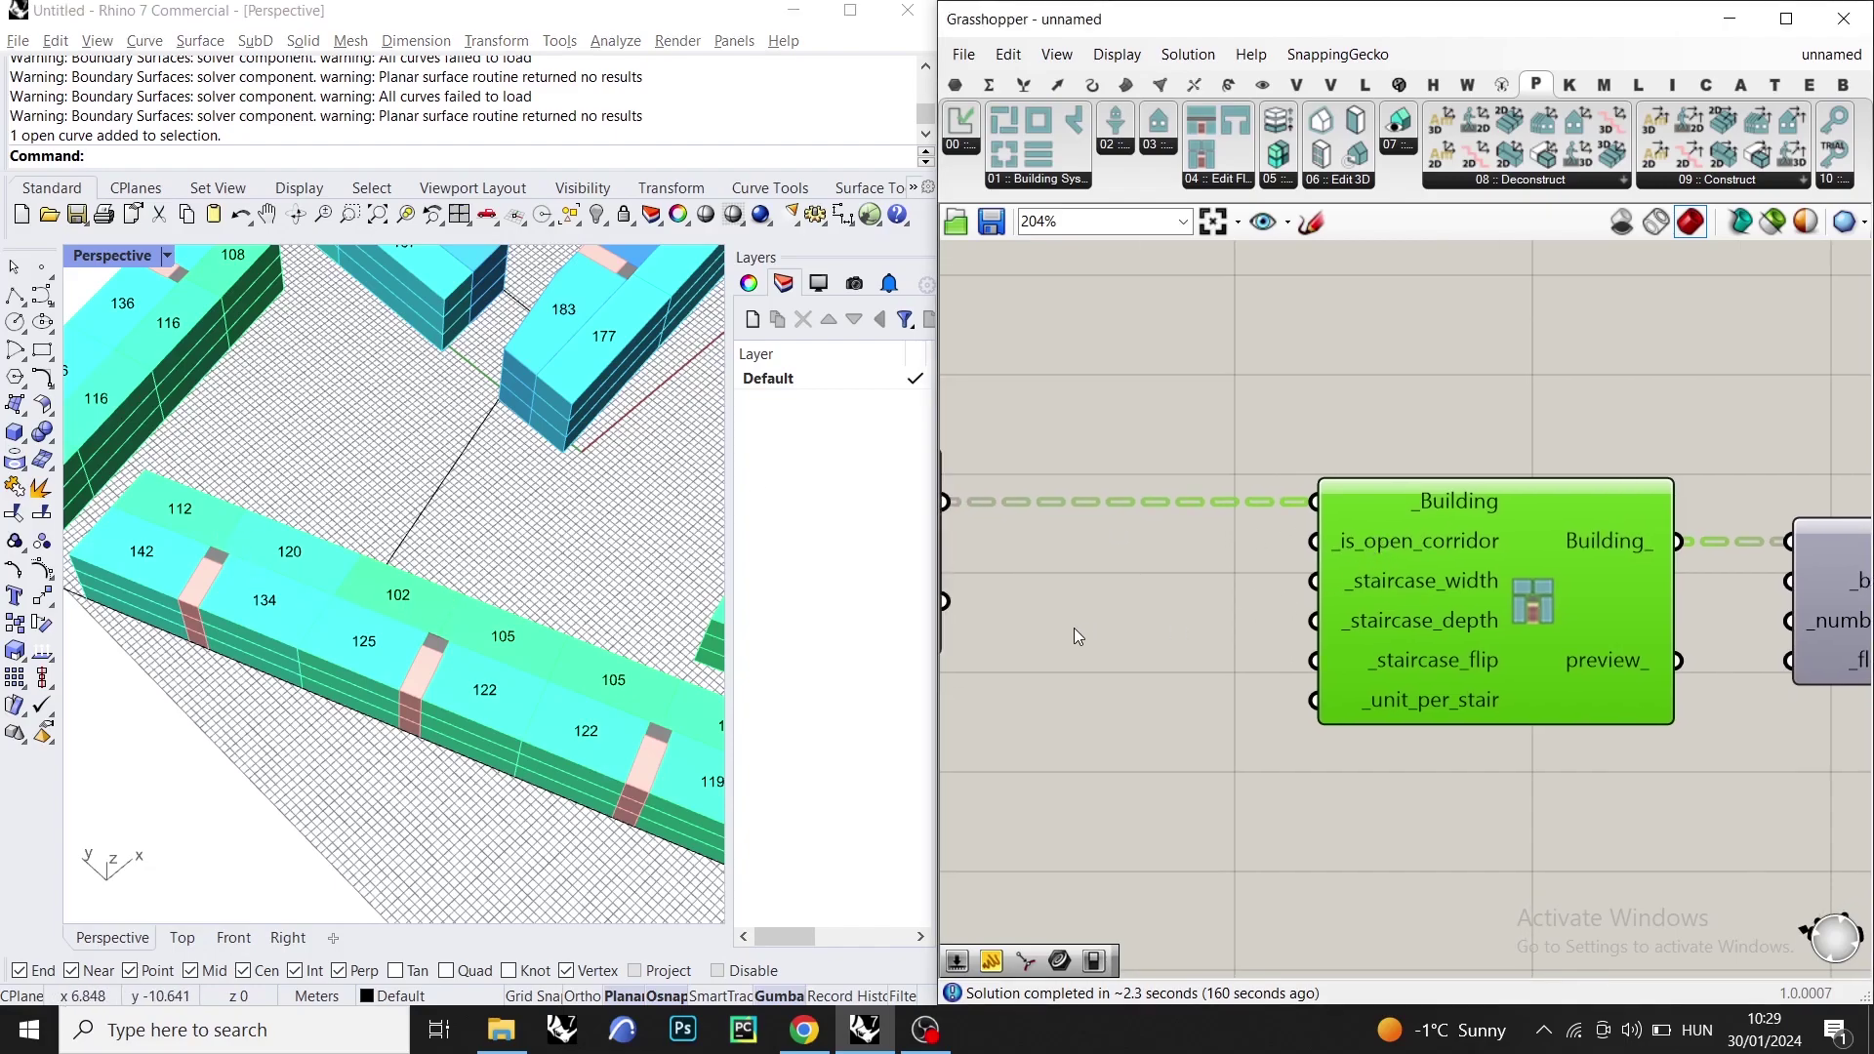
- Add a number slider with the value 0, connect it to the building complex component's _unit_depth_1 input, and inspect the resulting blocks
{"action": "double_click", "coordinate": [1036, 660]}
{"action": "key", "text": "Escape"}
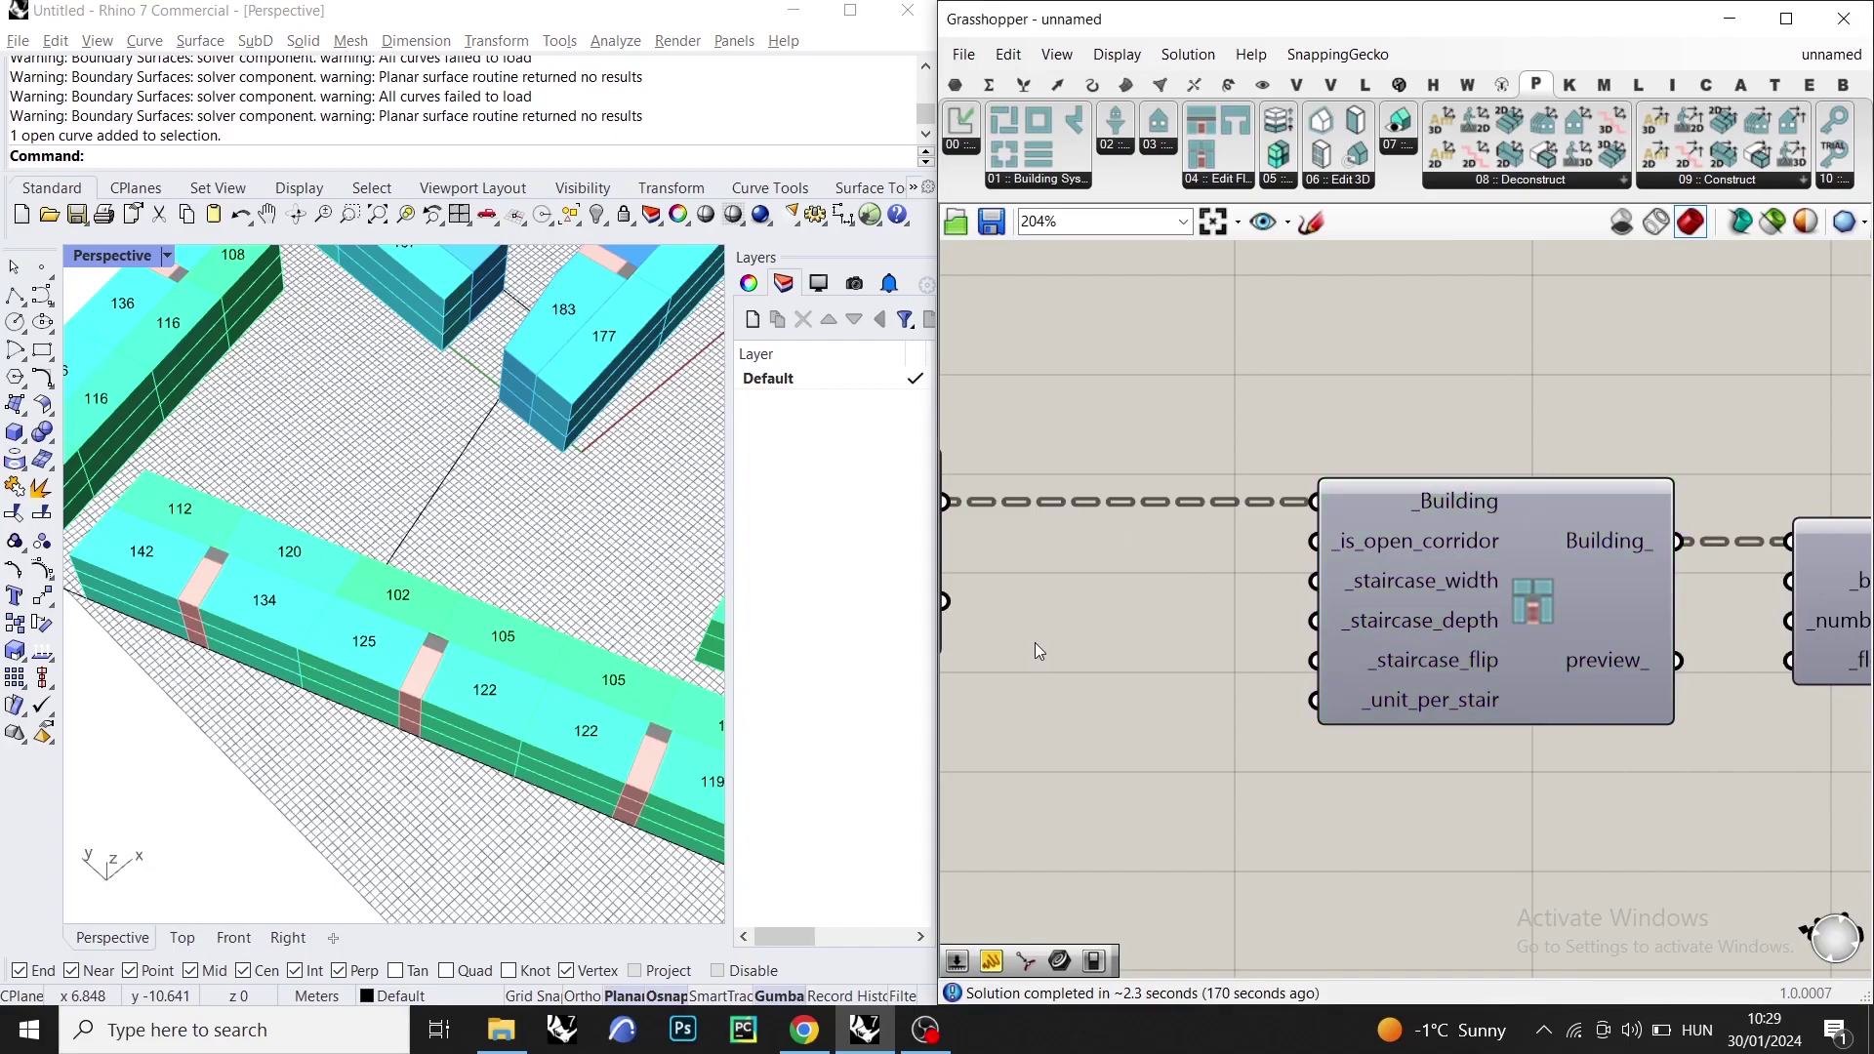
{"action": "scroll", "coordinate": [1036, 646], "scroll_direction": "down", "scroll_amount": 7}
{"action": "scroll", "coordinate": [1464, 625], "scroll_direction": "up", "scroll_amount": 7}
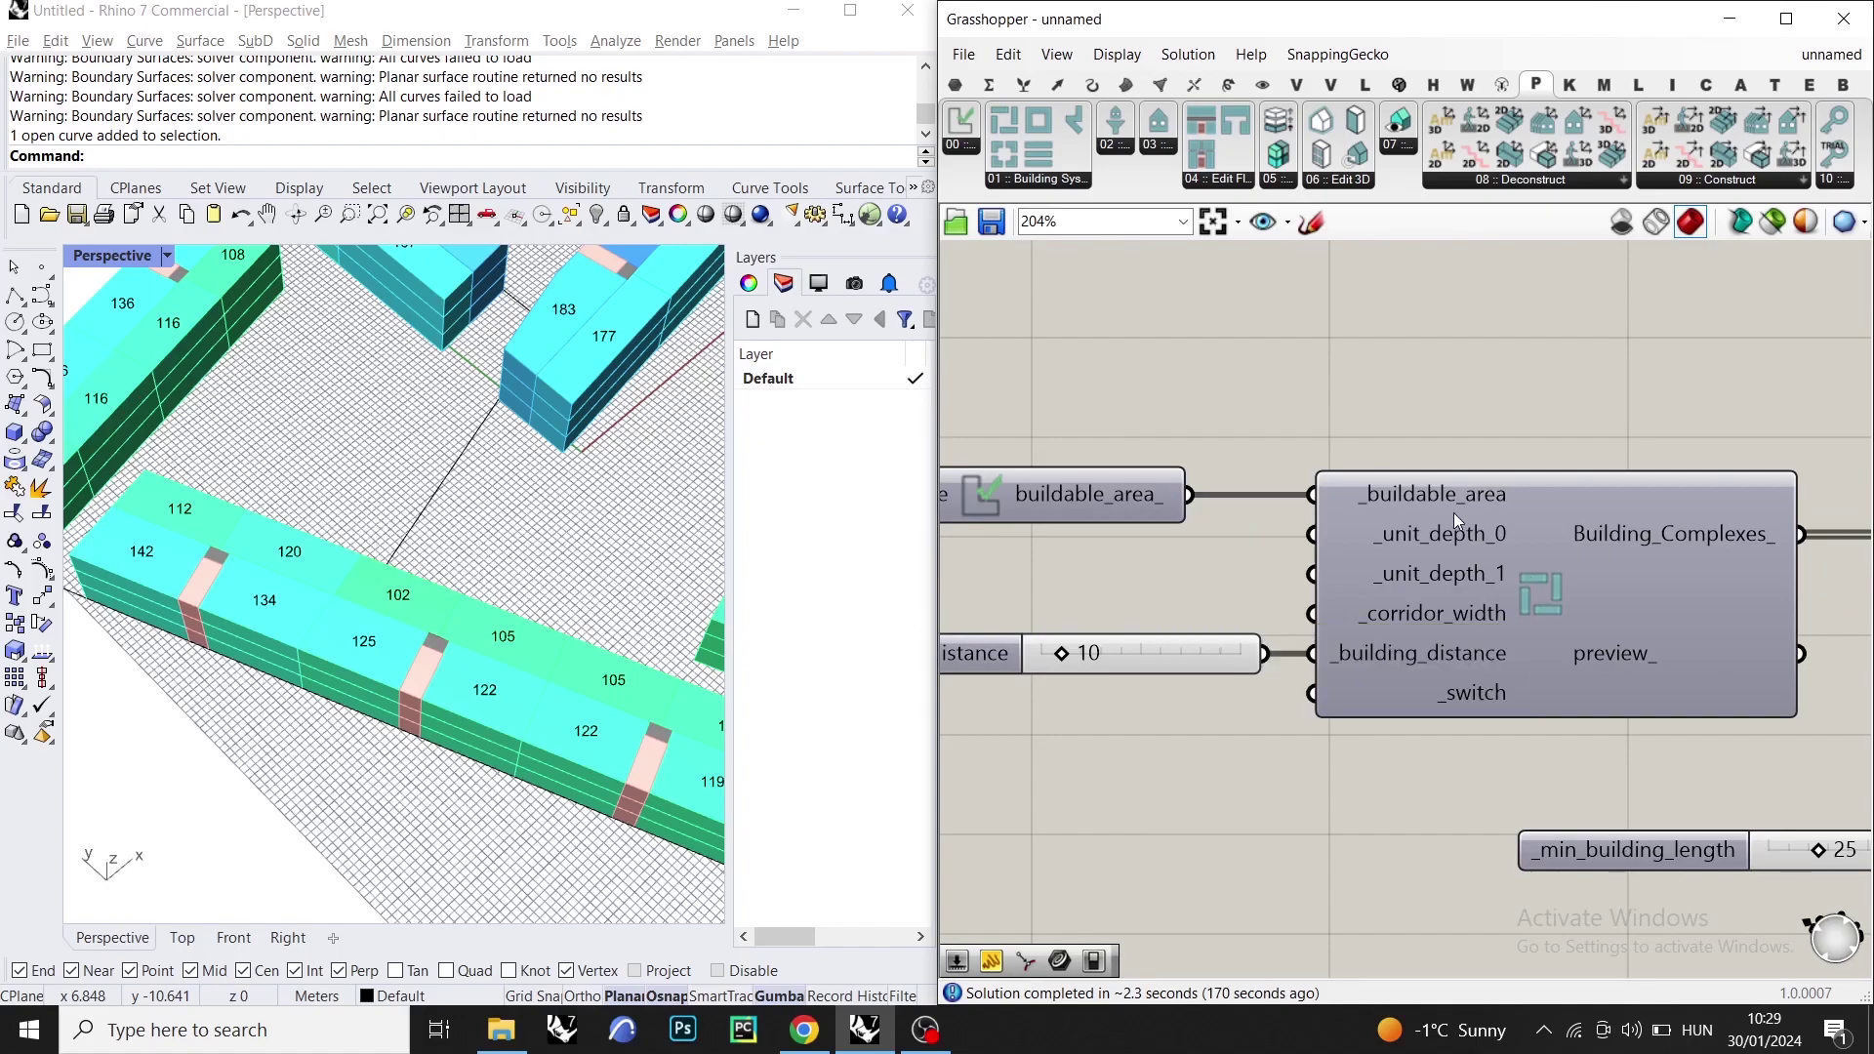
{"action": "double_click", "coordinate": [1157, 576]}
{"action": "type", "text": "0"}
{"action": "key", "text": "Return"}
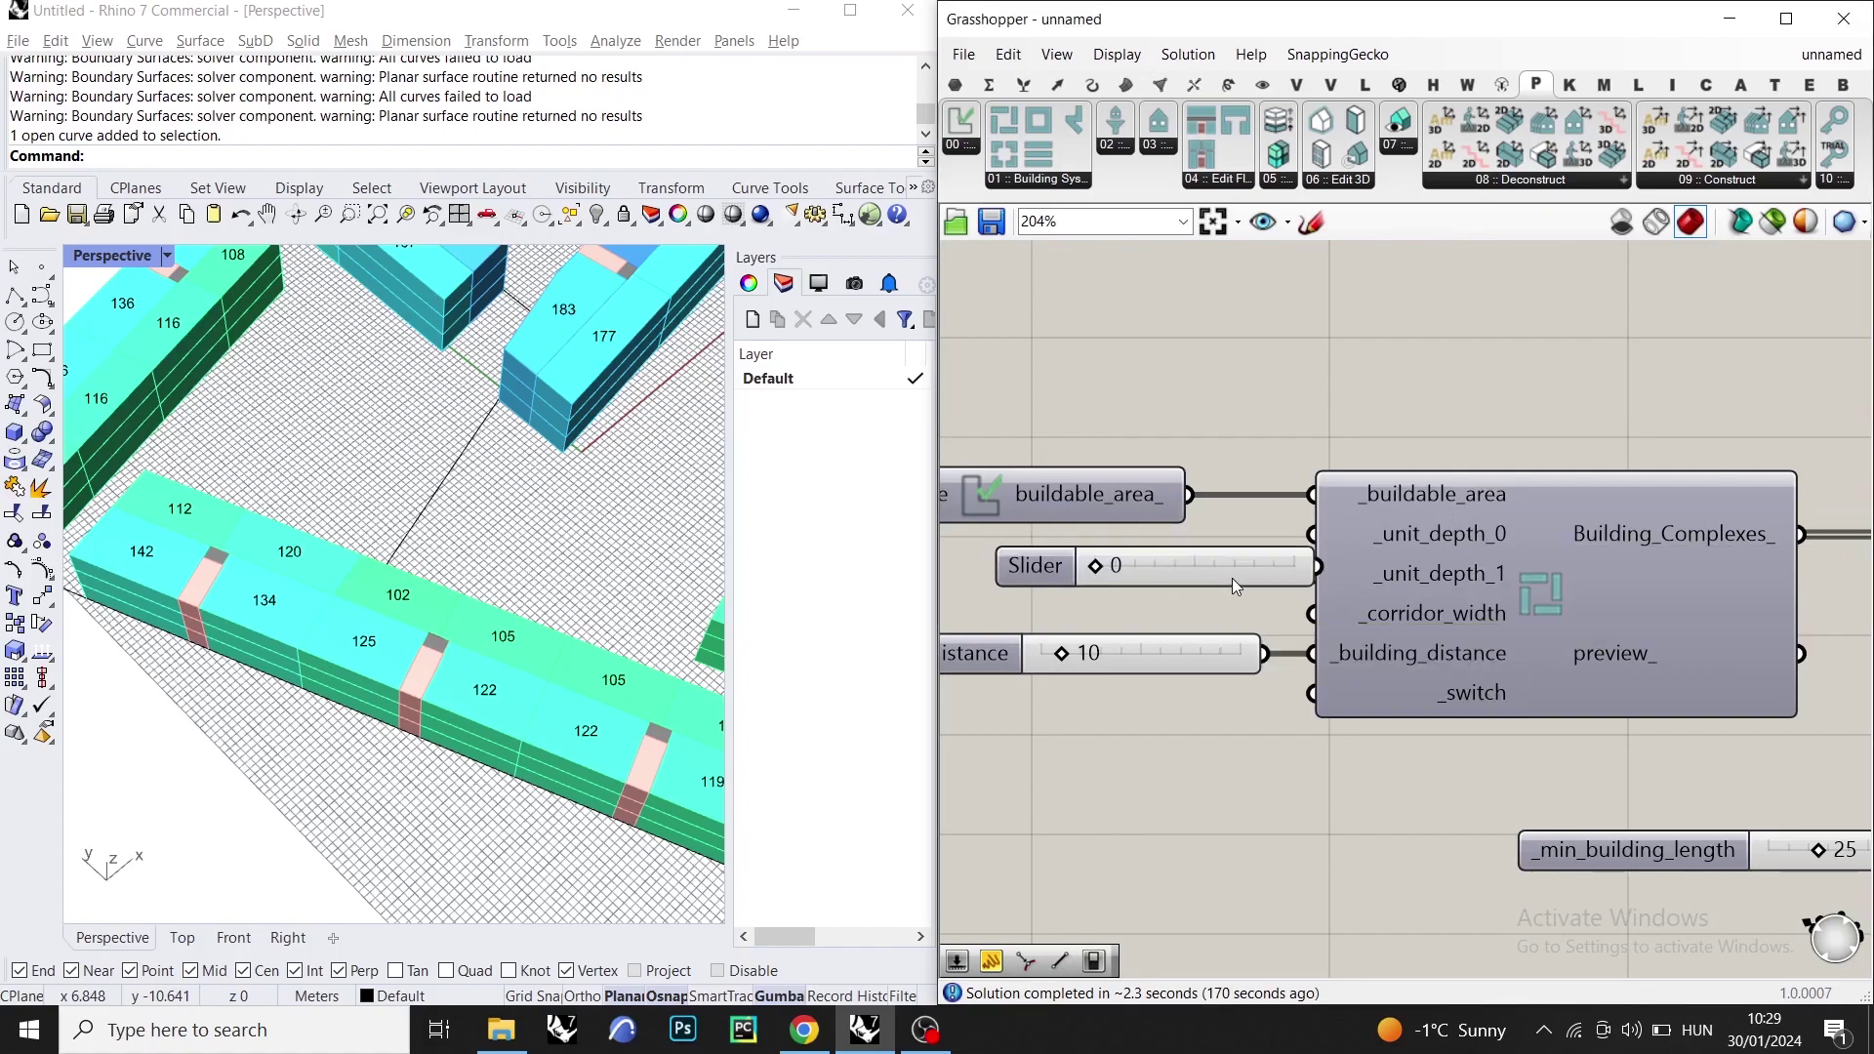
{"action": "left_click_drag", "start_coordinate": [1038, 533], "coordinate": [996, 559]}
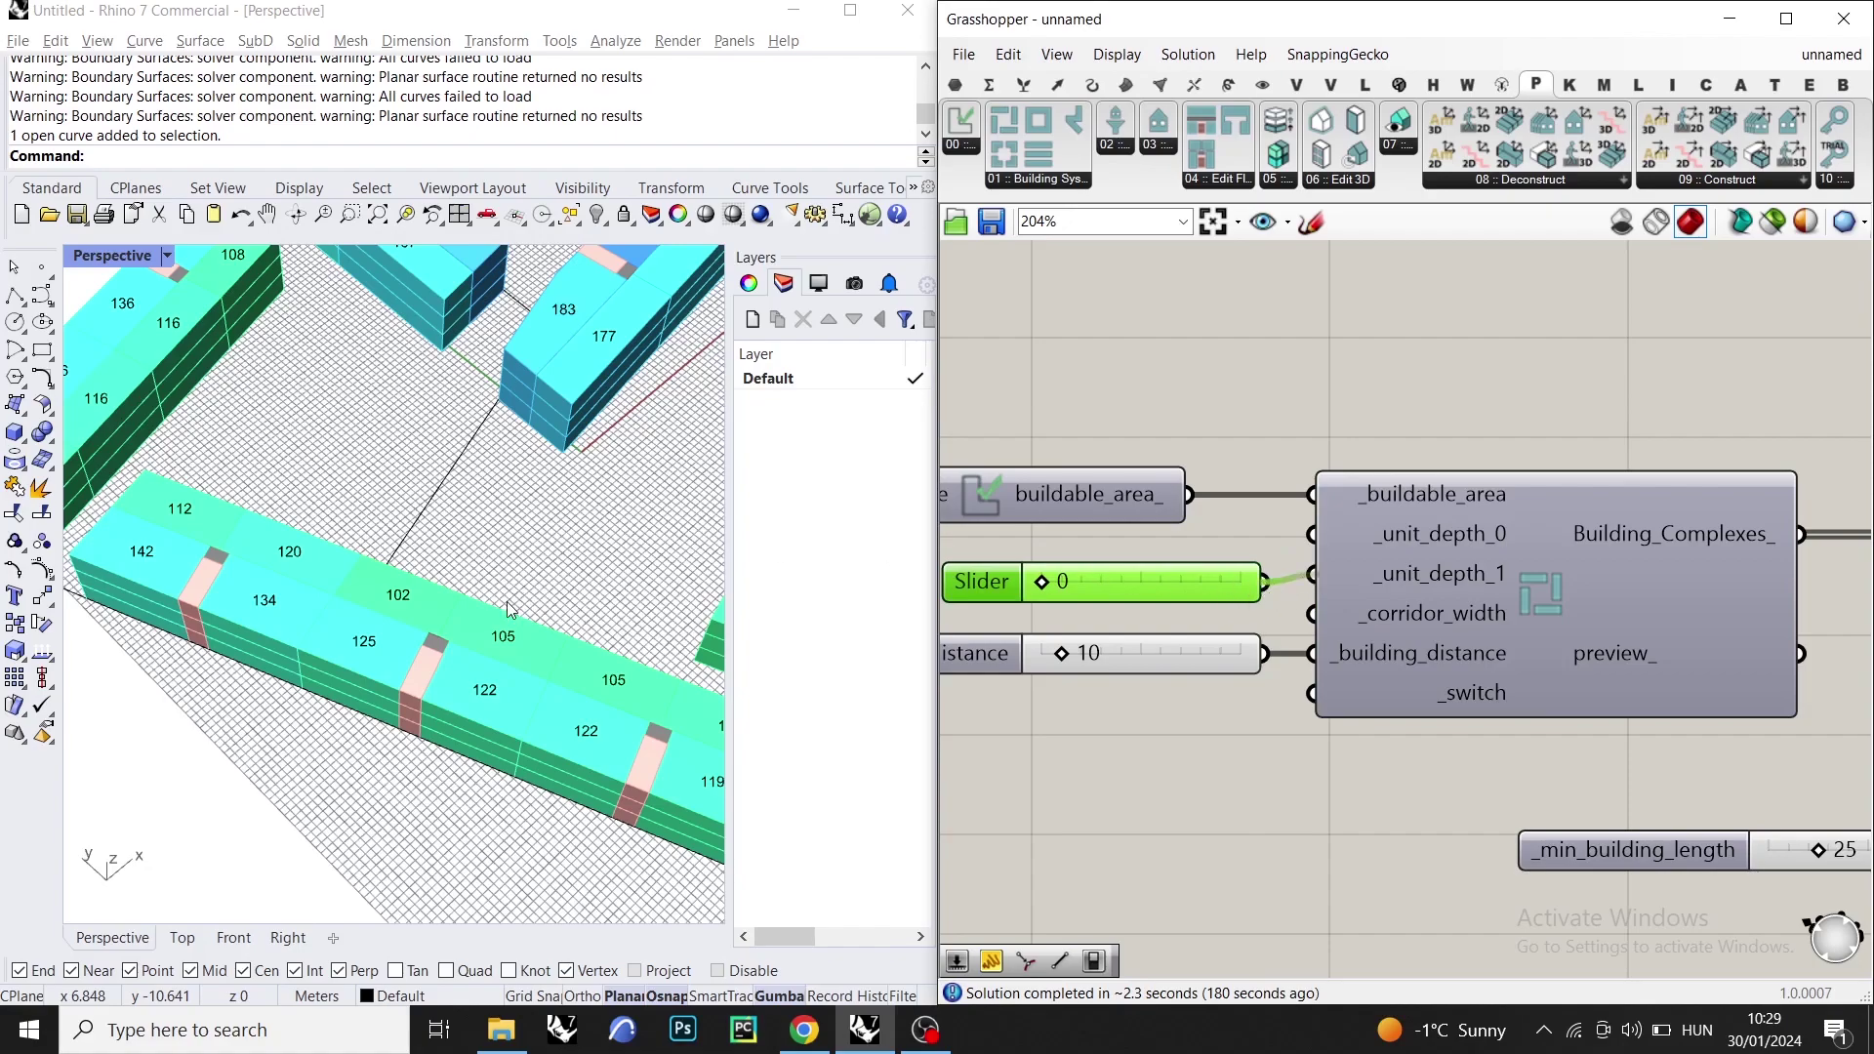
{"action": "scroll", "coordinate": [494, 611], "scroll_direction": "down", "scroll_amount": 5}
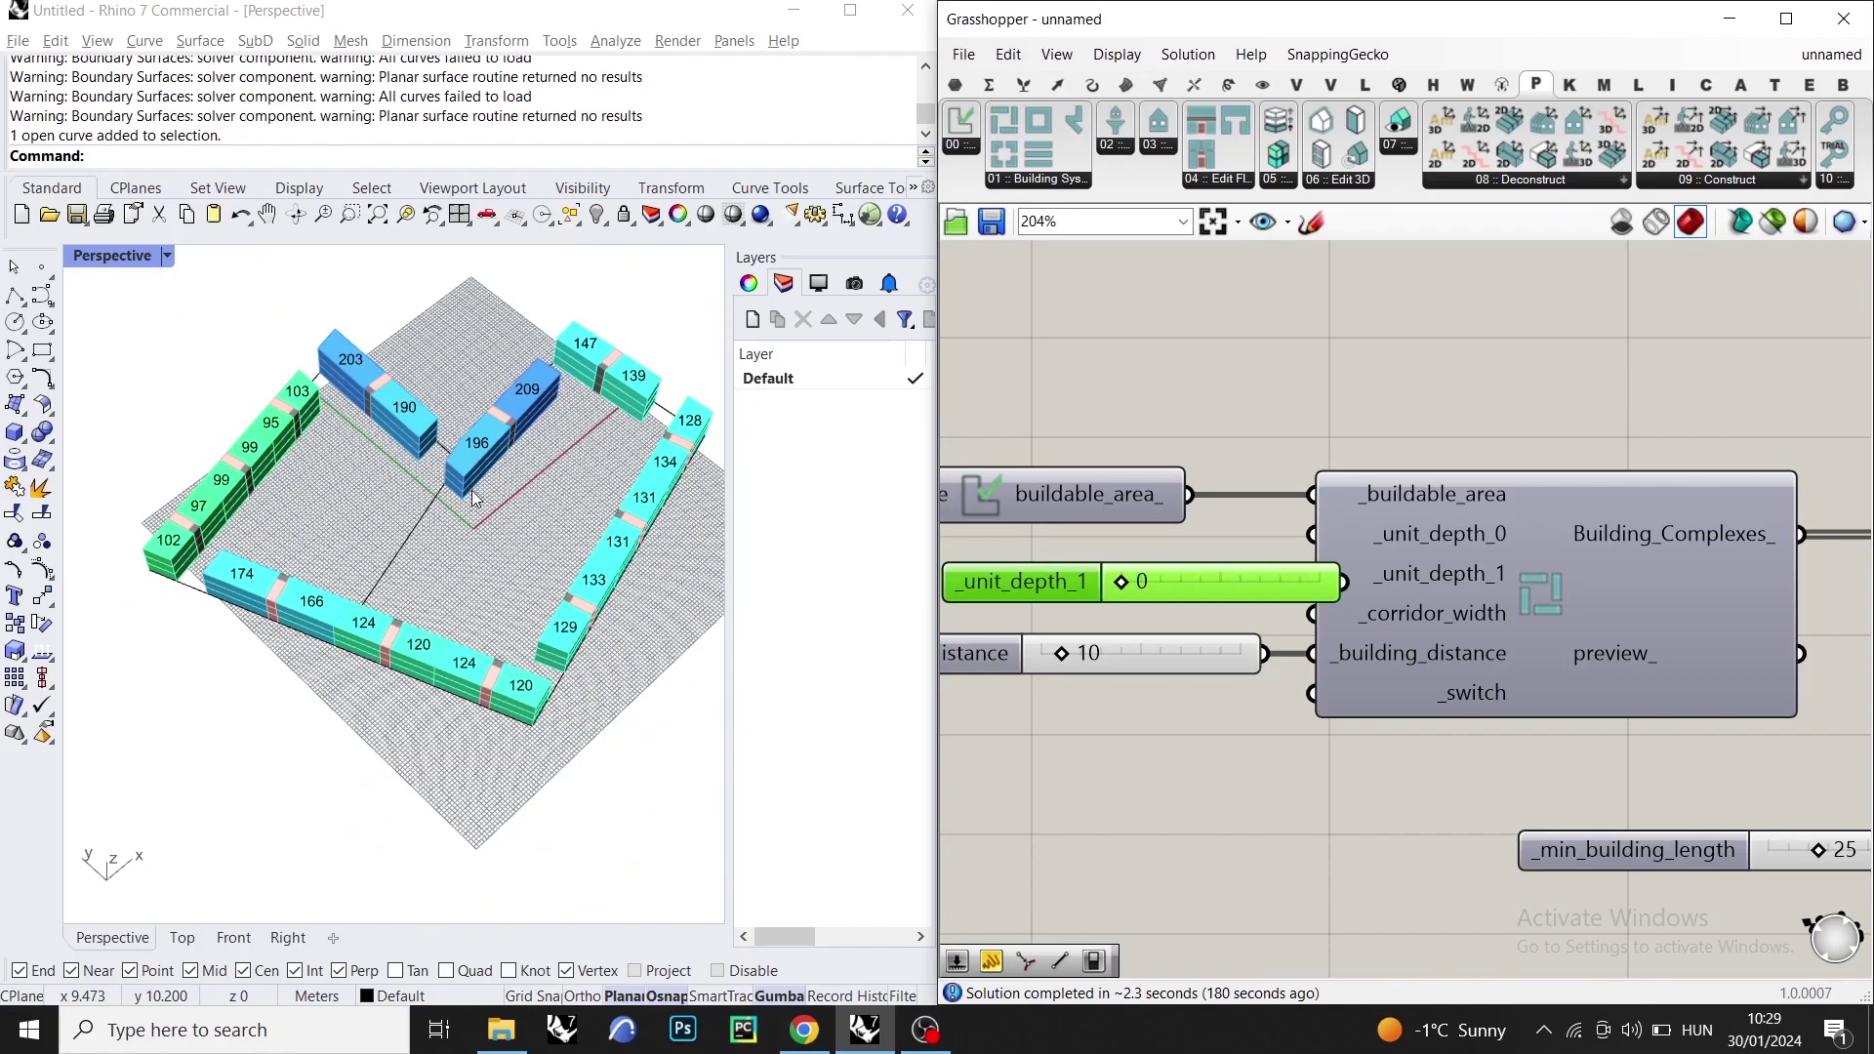
{"action": "scroll", "coordinate": [479, 493], "scroll_direction": "up", "scroll_amount": 5}
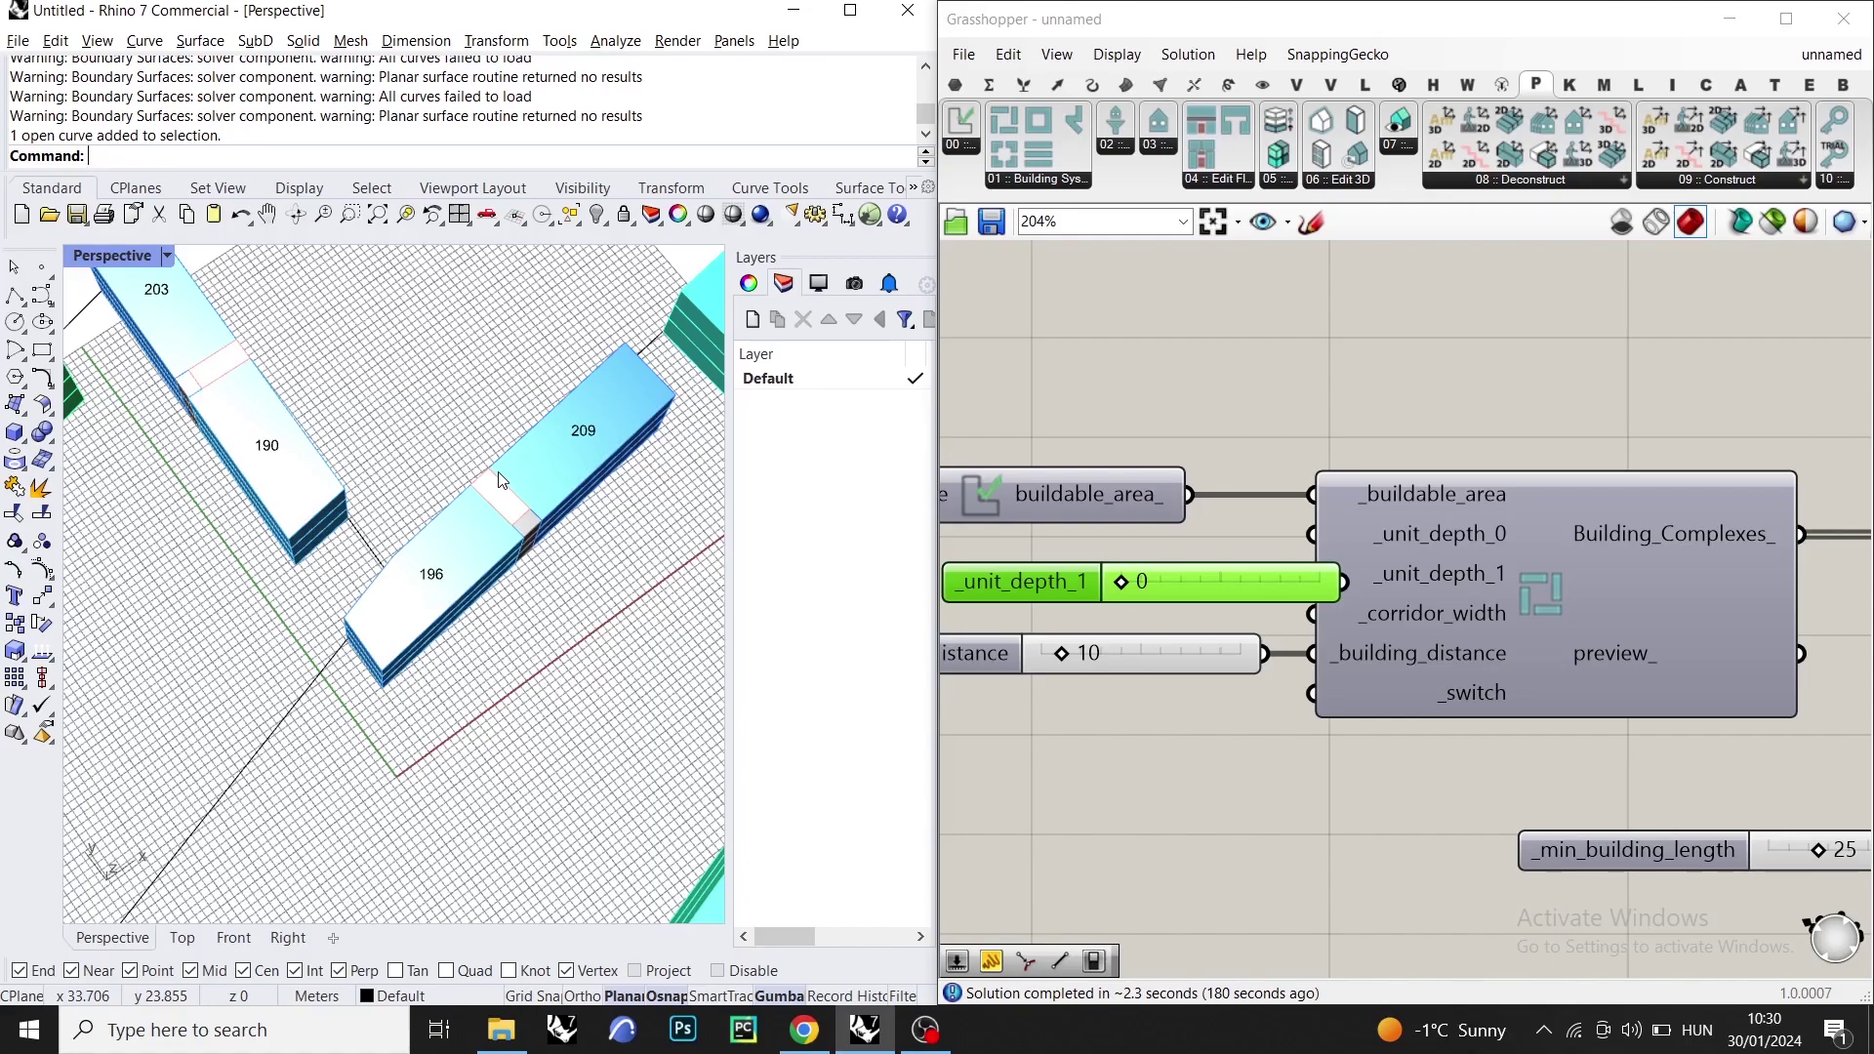
{"action": "scroll", "coordinate": [500, 481], "scroll_direction": "down", "scroll_amount": 5}
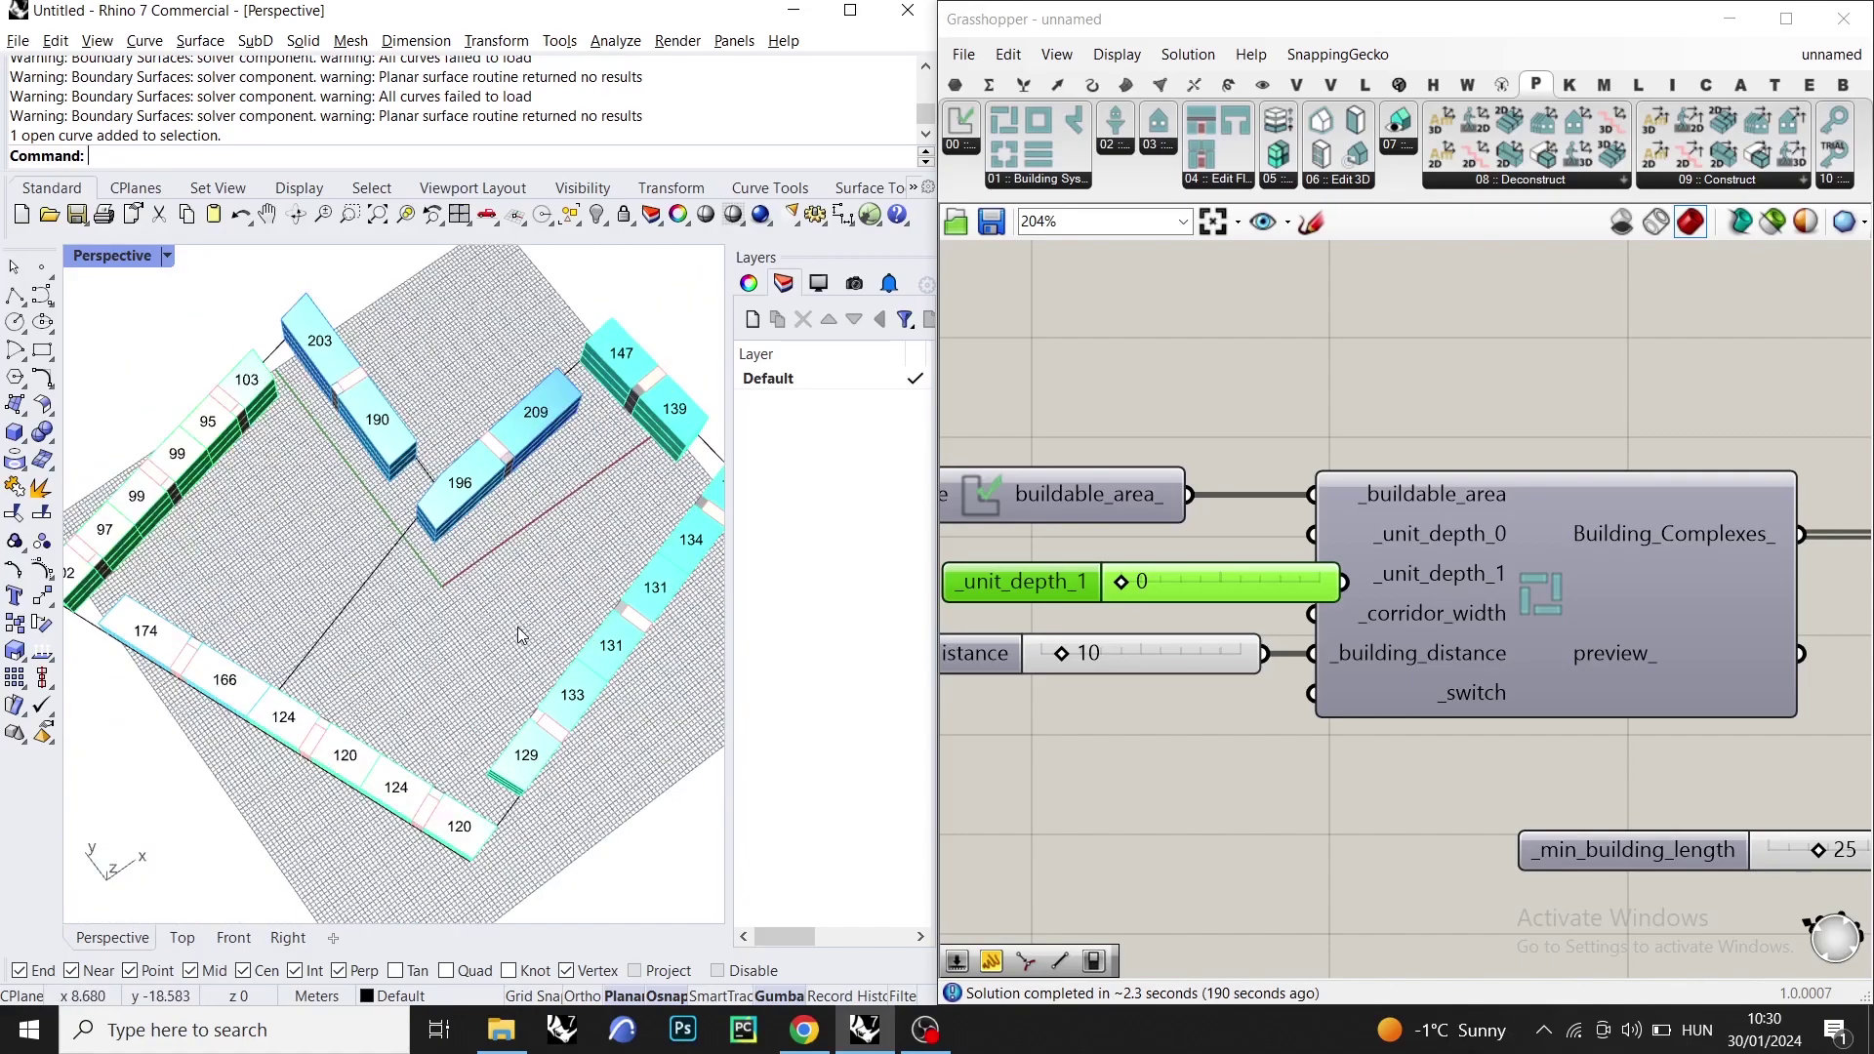
- Add a Boolean Toggle, connect it to the circulation component's _is_open_corridor input, and set it to True
{"action": "scroll", "coordinate": [518, 628], "scroll_direction": "up", "scroll_amount": 6}
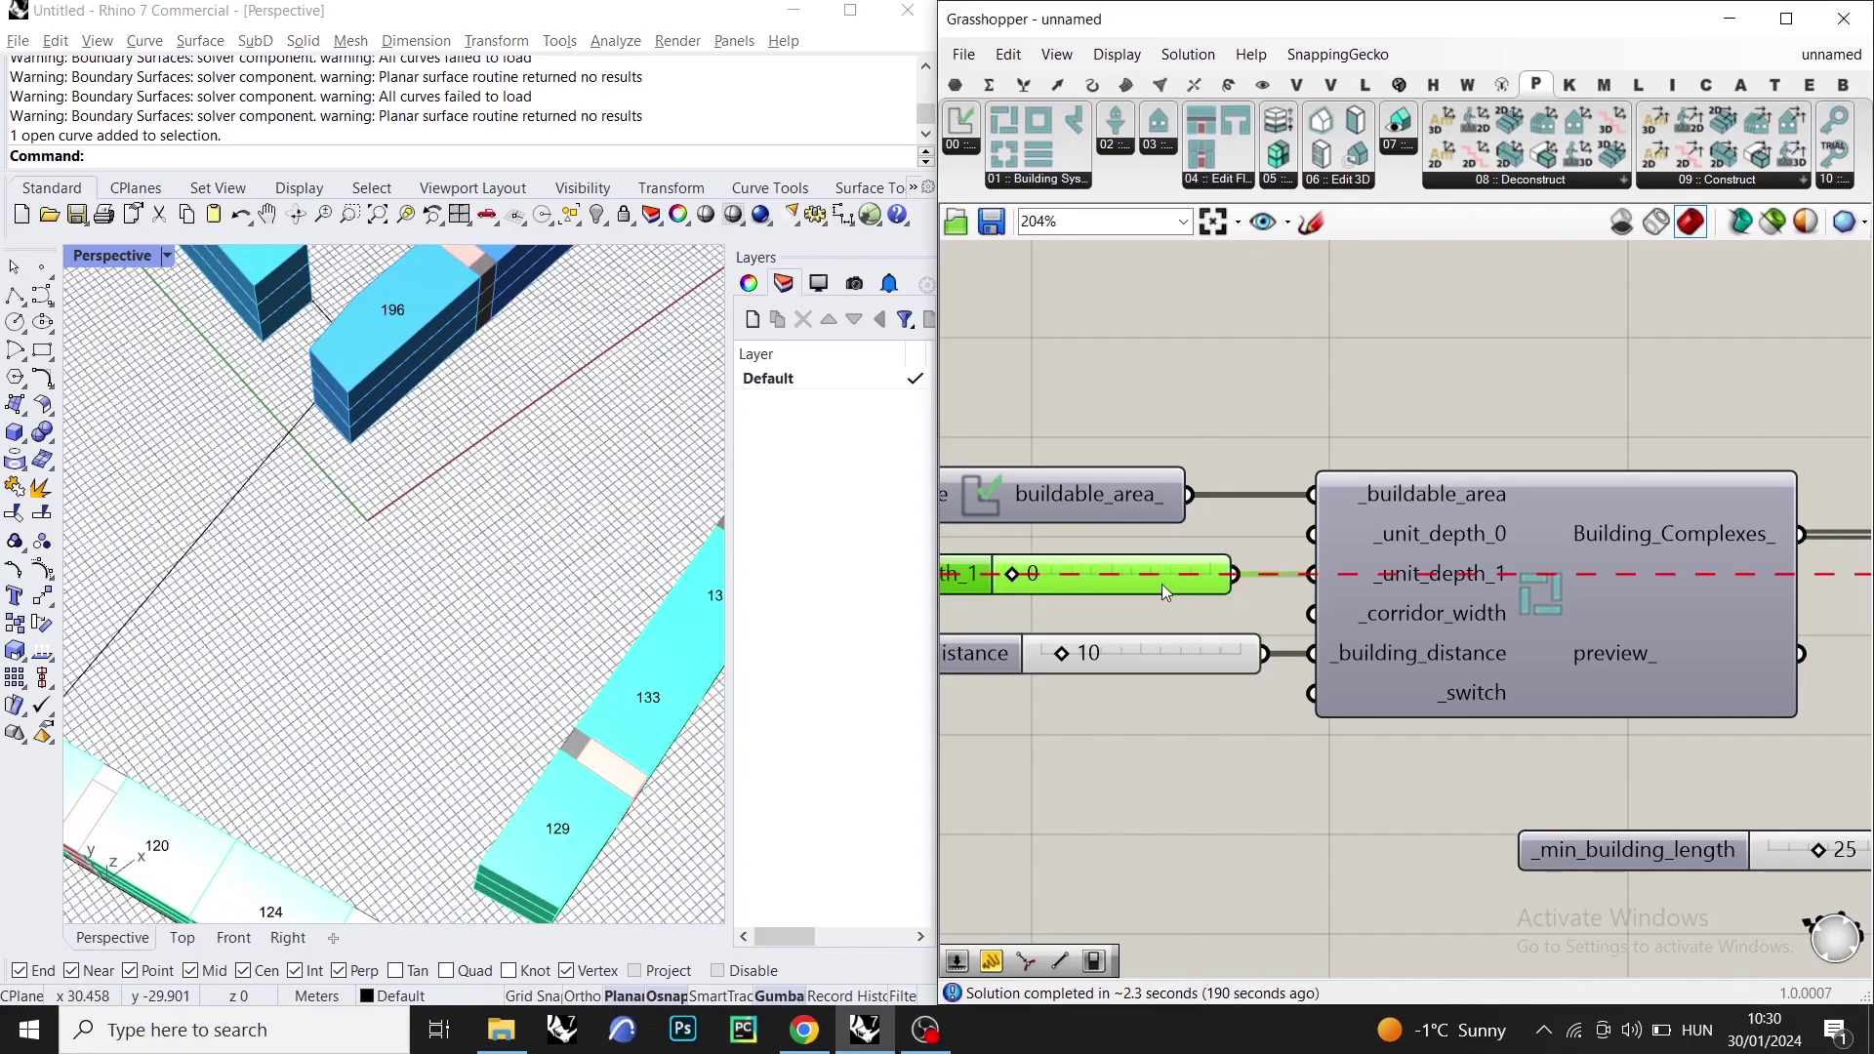
{"action": "scroll", "coordinate": [1162, 584], "scroll_direction": "down", "scroll_amount": 5}
{"action": "scroll", "coordinate": [1379, 485], "scroll_direction": "up", "scroll_amount": 3}
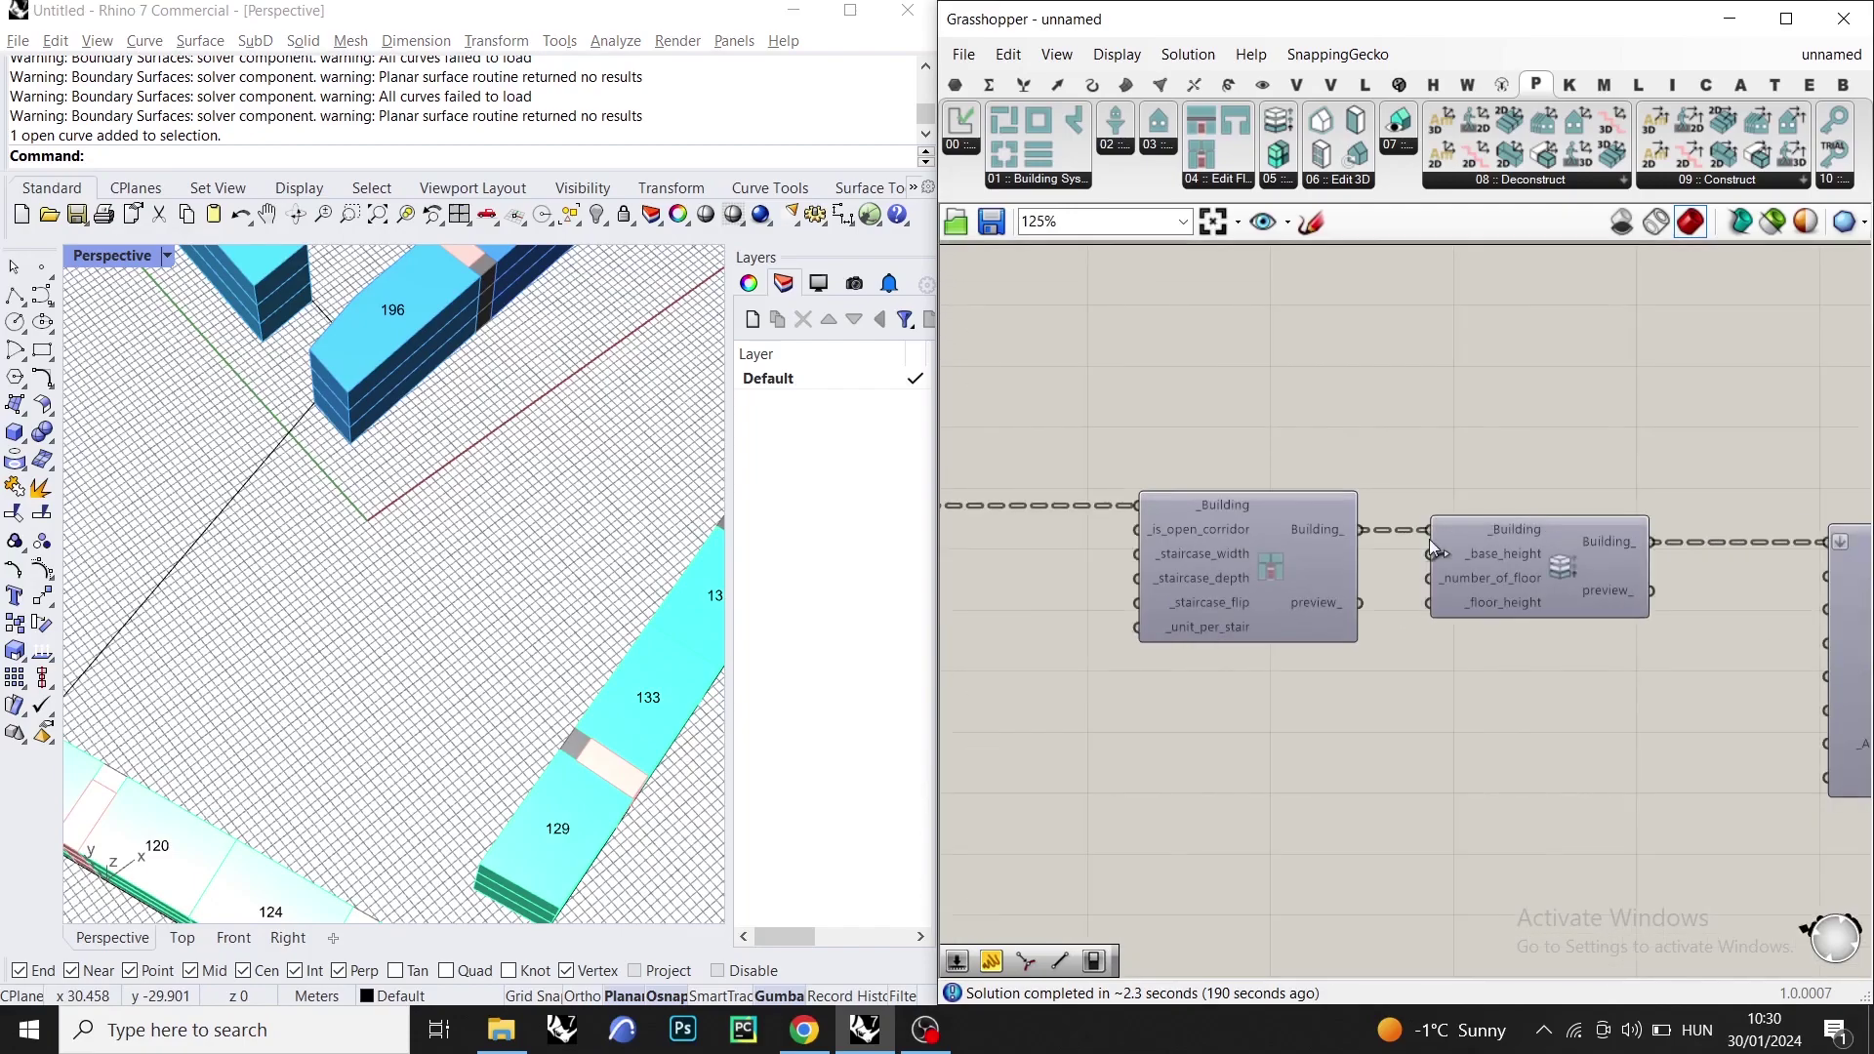
{"action": "mouse_move", "coordinate": [1233, 531]}
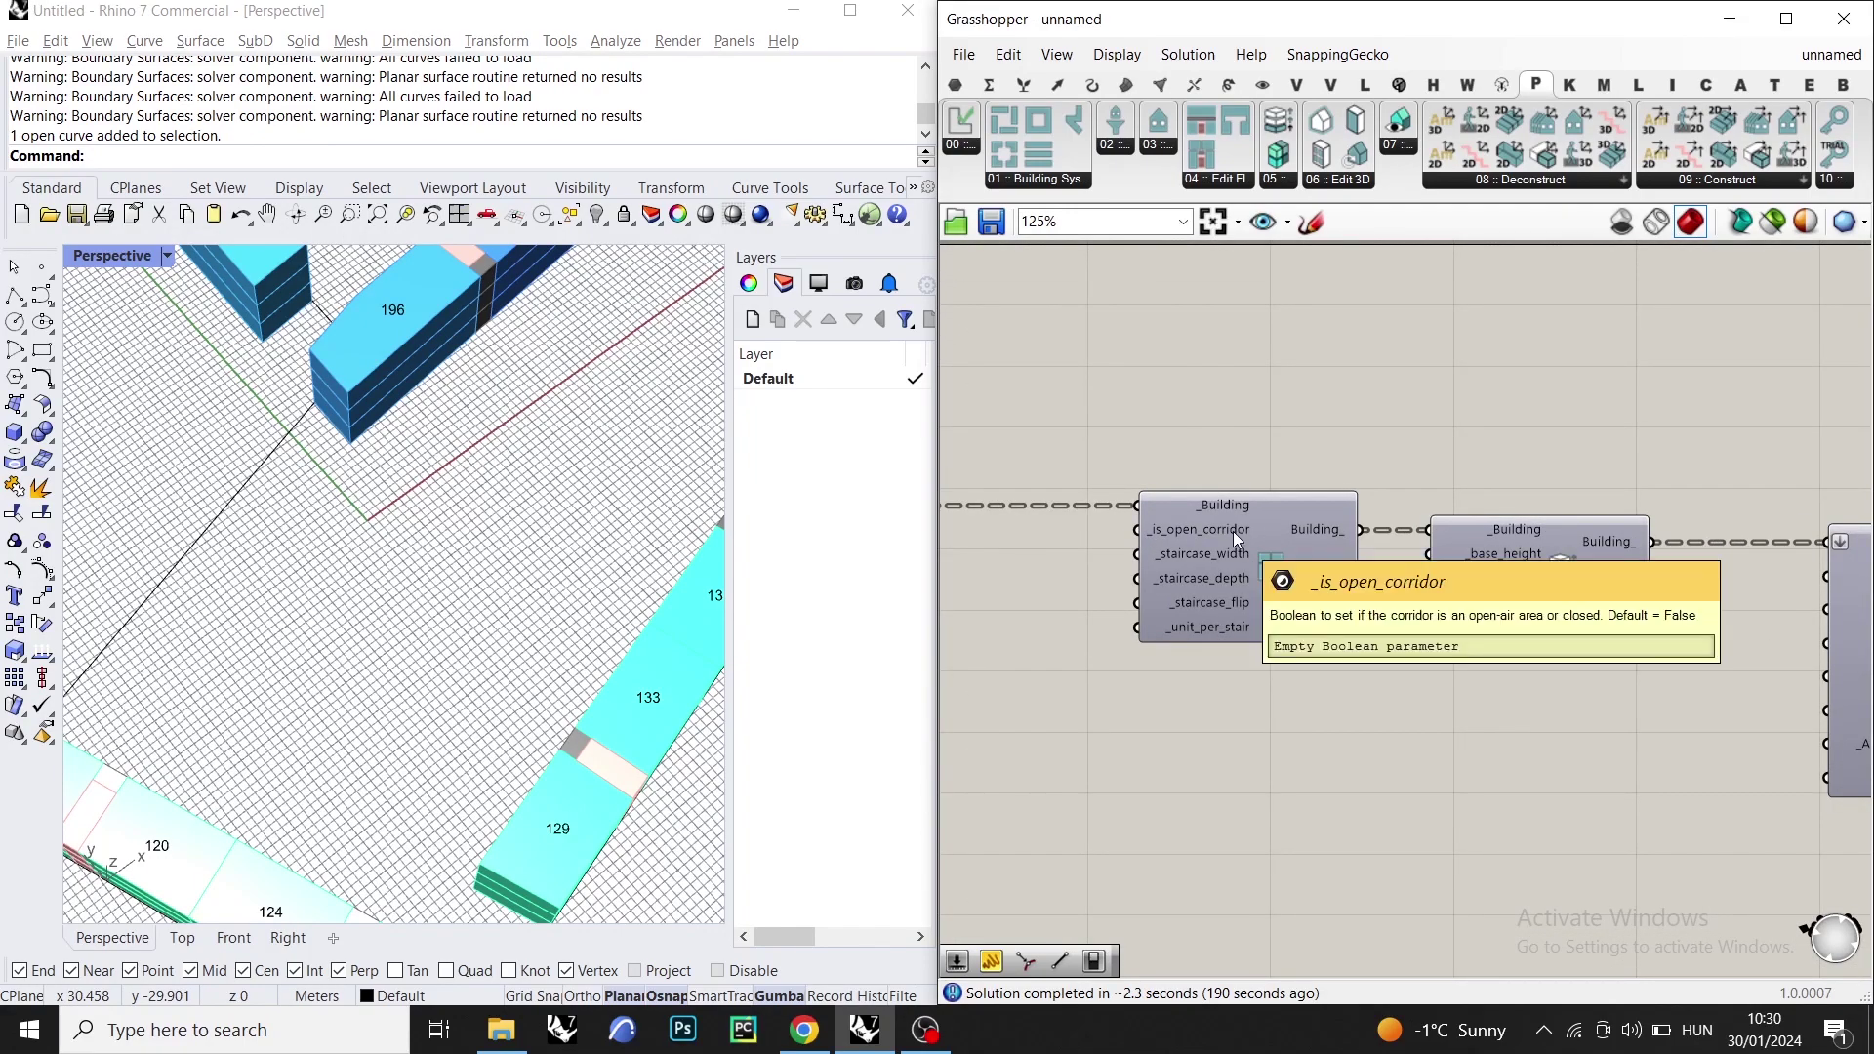
{"action": "scroll", "coordinate": [1046, 418], "scroll_direction": "up", "scroll_amount": 2}
{"action": "double_click", "coordinate": [1176, 399]}
{"action": "type", "text": "bool"}
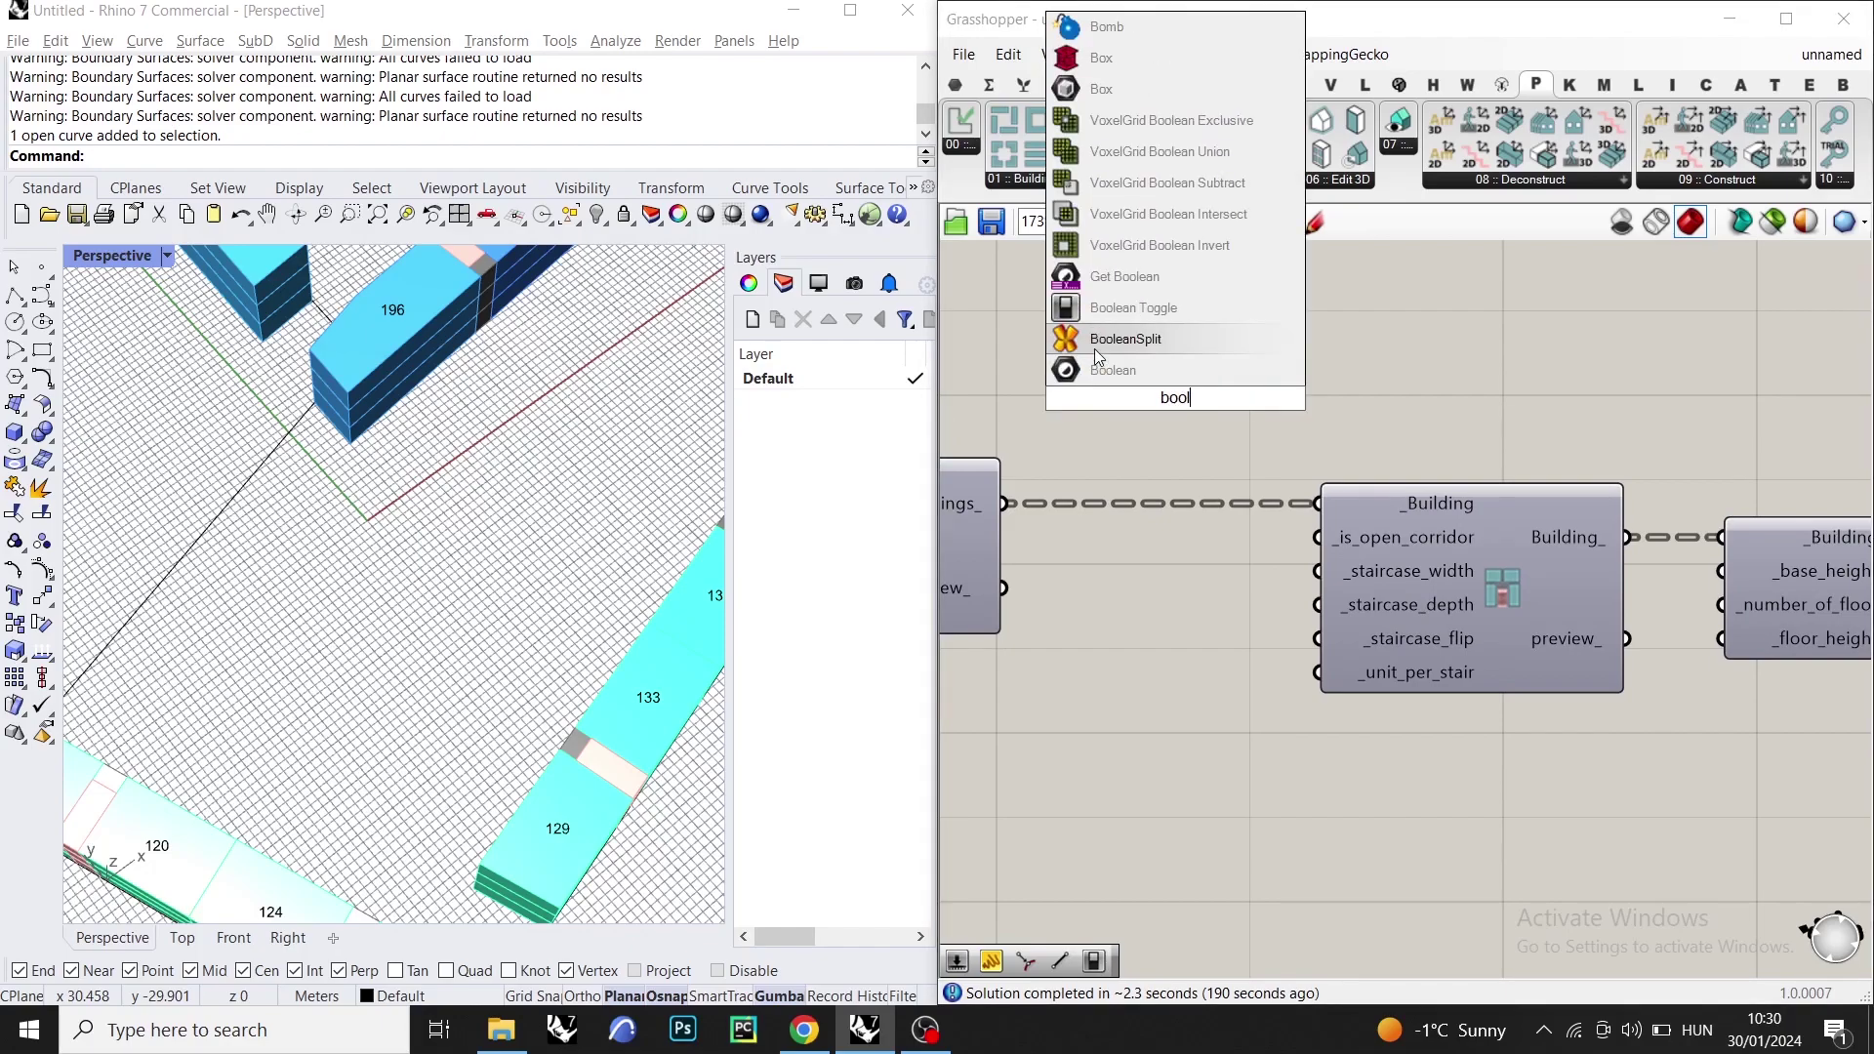
{"action": "left_click", "coordinate": [1094, 344]}
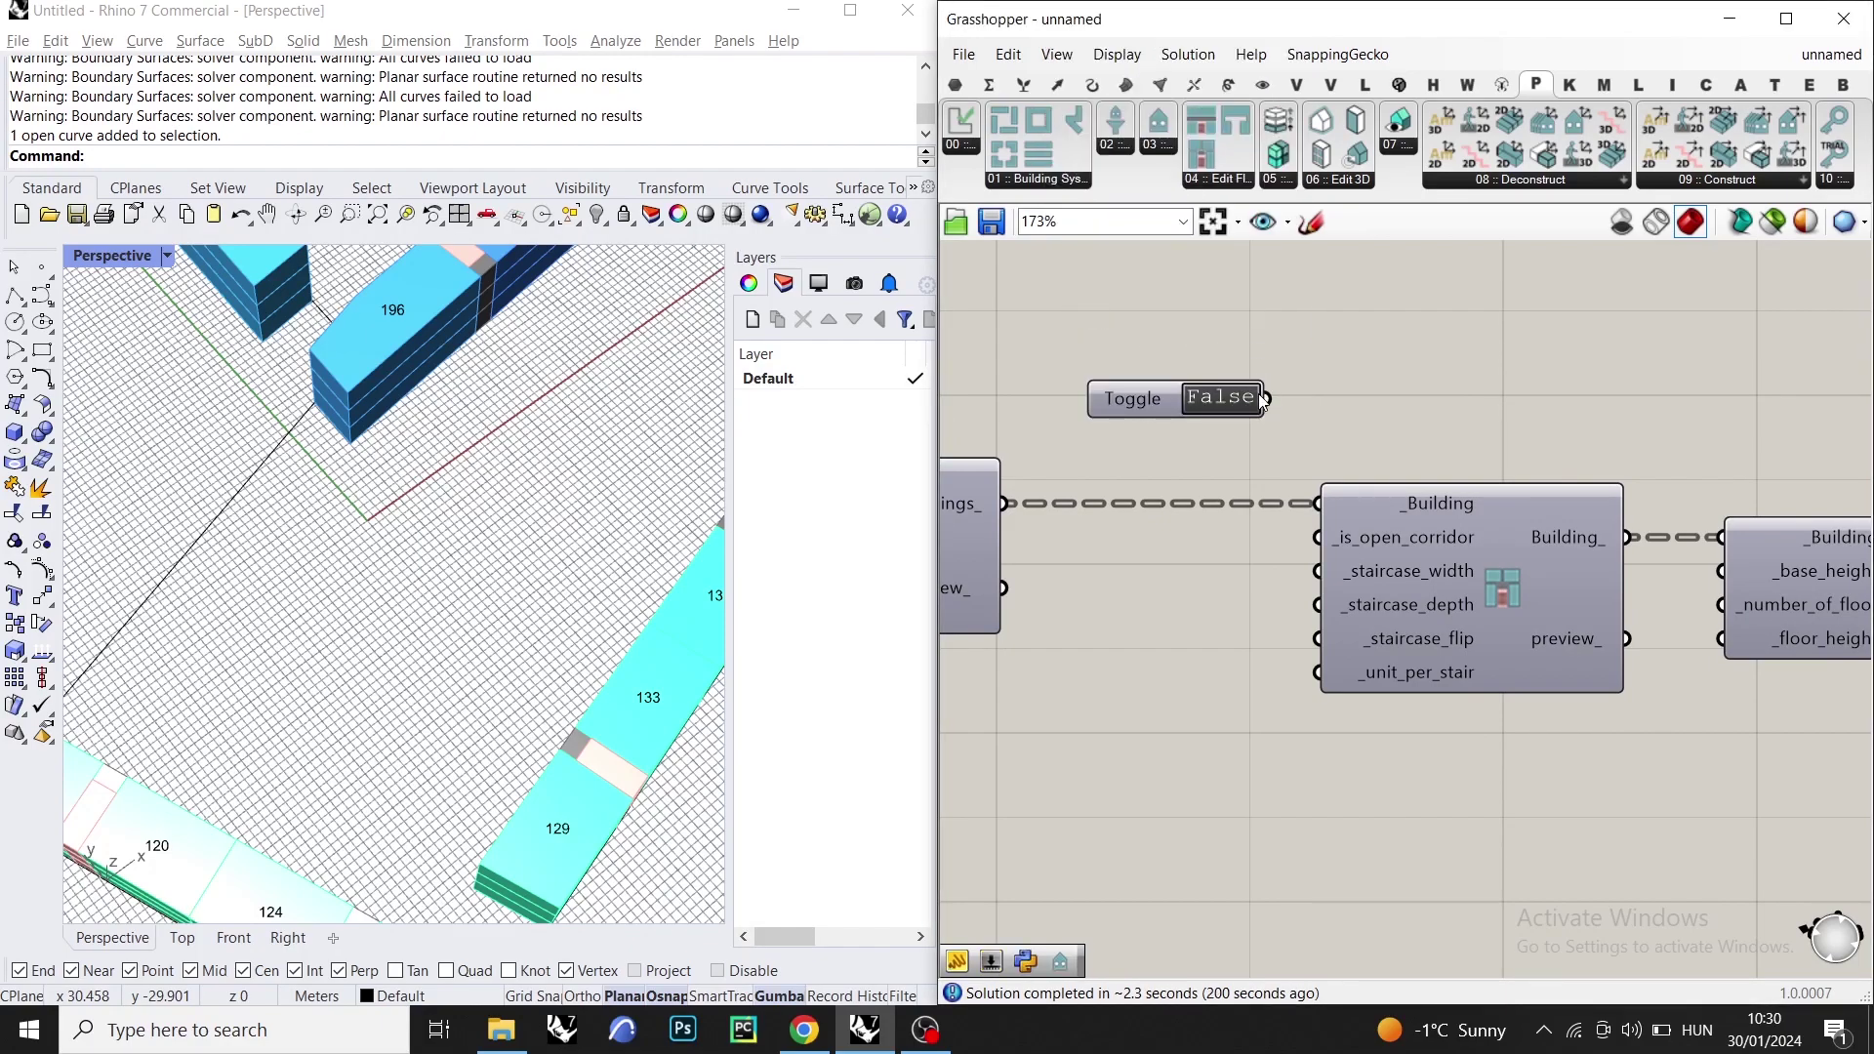
{"action": "left_click_drag", "start_coordinate": [1315, 538], "coordinate": [1251, 409]}
{"action": "double_click", "coordinate": [1220, 398]}
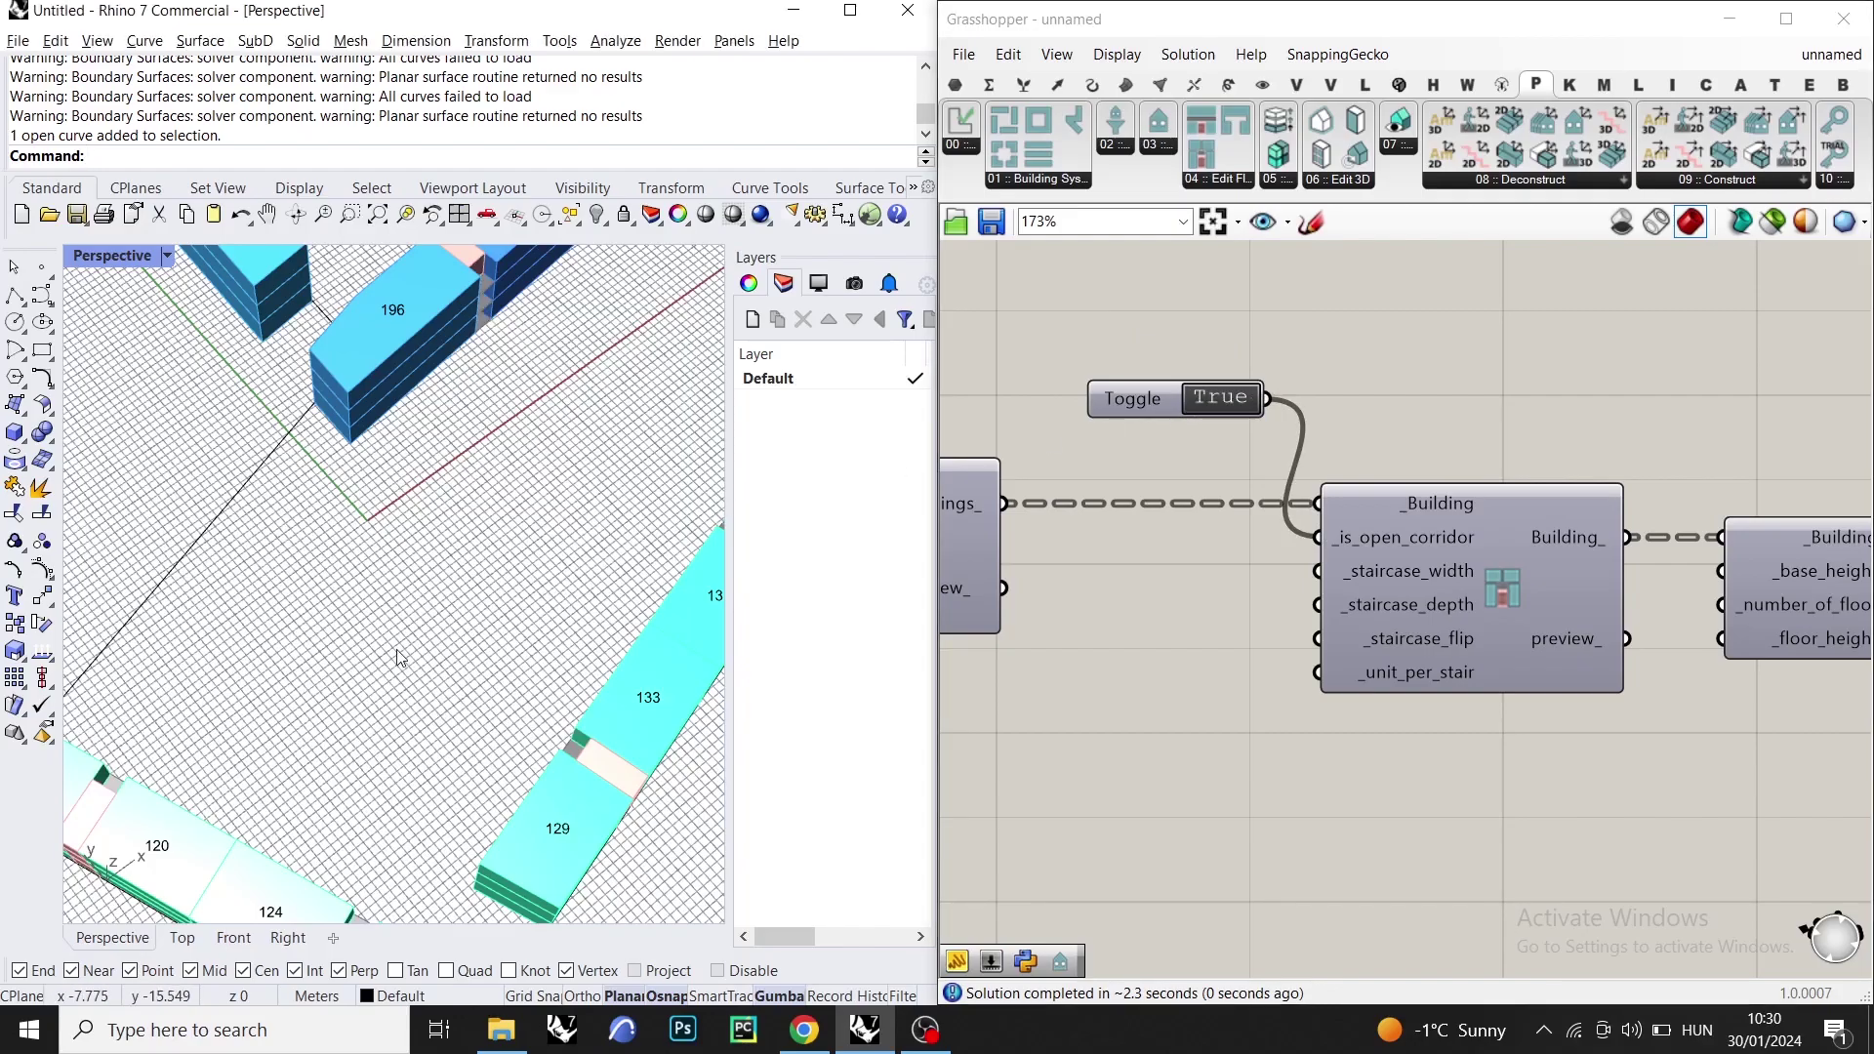
- Examine the open corridor and staircase between the units on each floor of a block from several angles
{"action": "scroll", "coordinate": [624, 496], "scroll_direction": "down", "scroll_amount": 6}
{"action": "scroll", "coordinate": [617, 494], "scroll_direction": "up", "scroll_amount": 3}
{"action": "scroll", "coordinate": [617, 494], "scroll_direction": "up", "scroll_amount": 8}
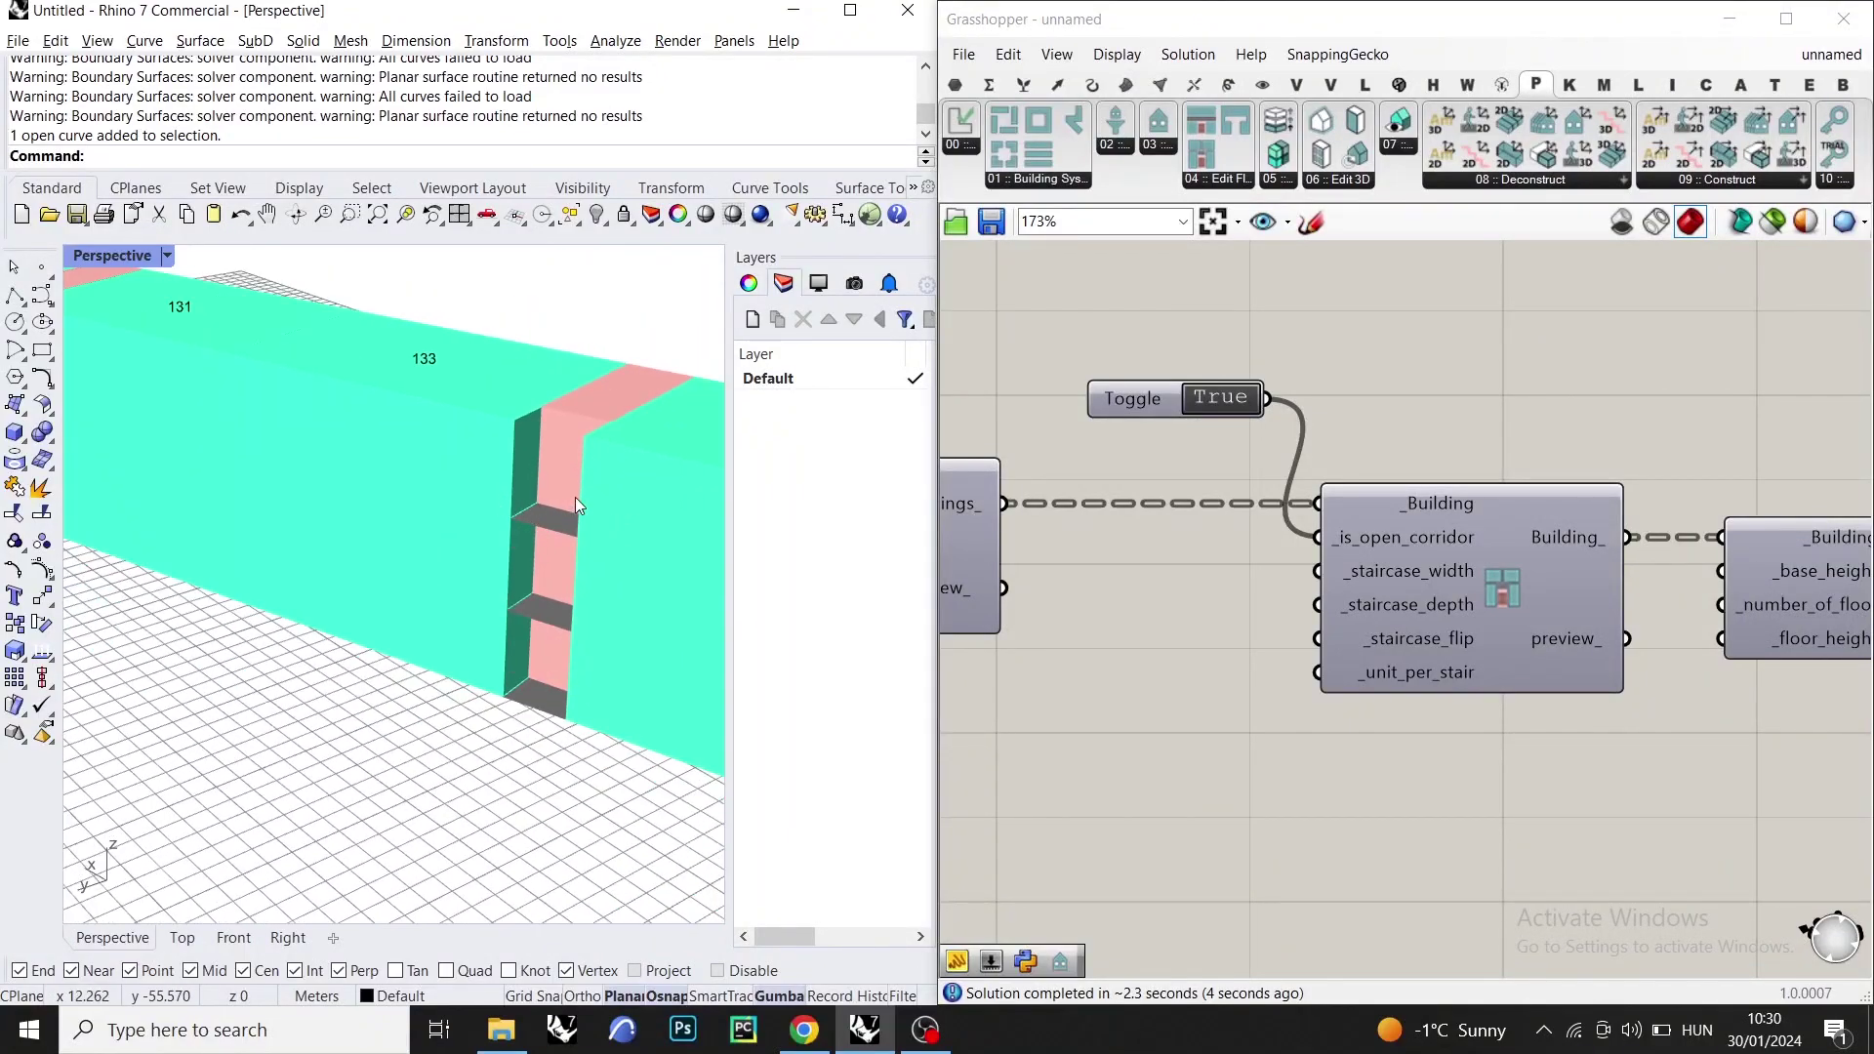
{"action": "scroll", "coordinate": [608, 495], "scroll_direction": "up", "scroll_amount": 2}
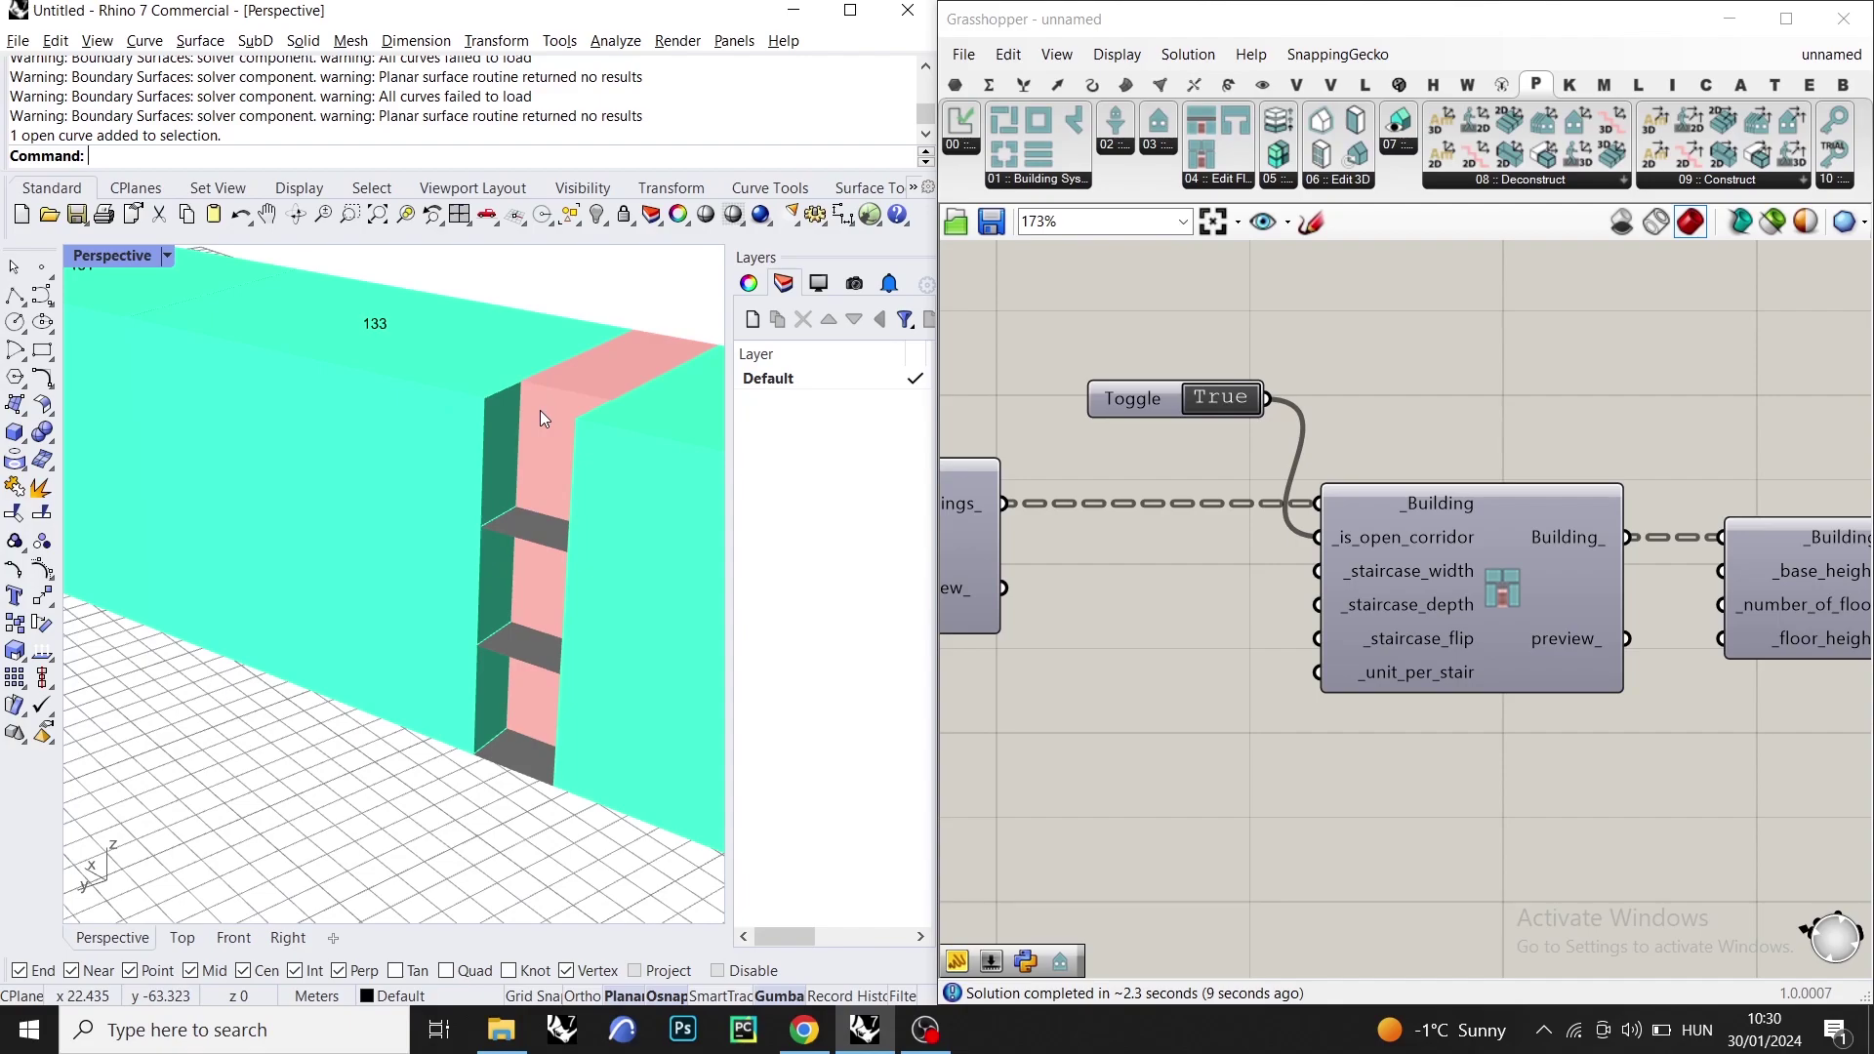
{"action": "scroll", "coordinate": [541, 410], "scroll_direction": "down", "scroll_amount": 5}
{"action": "scroll", "coordinate": [539, 412], "scroll_direction": "up", "scroll_amount": 5}
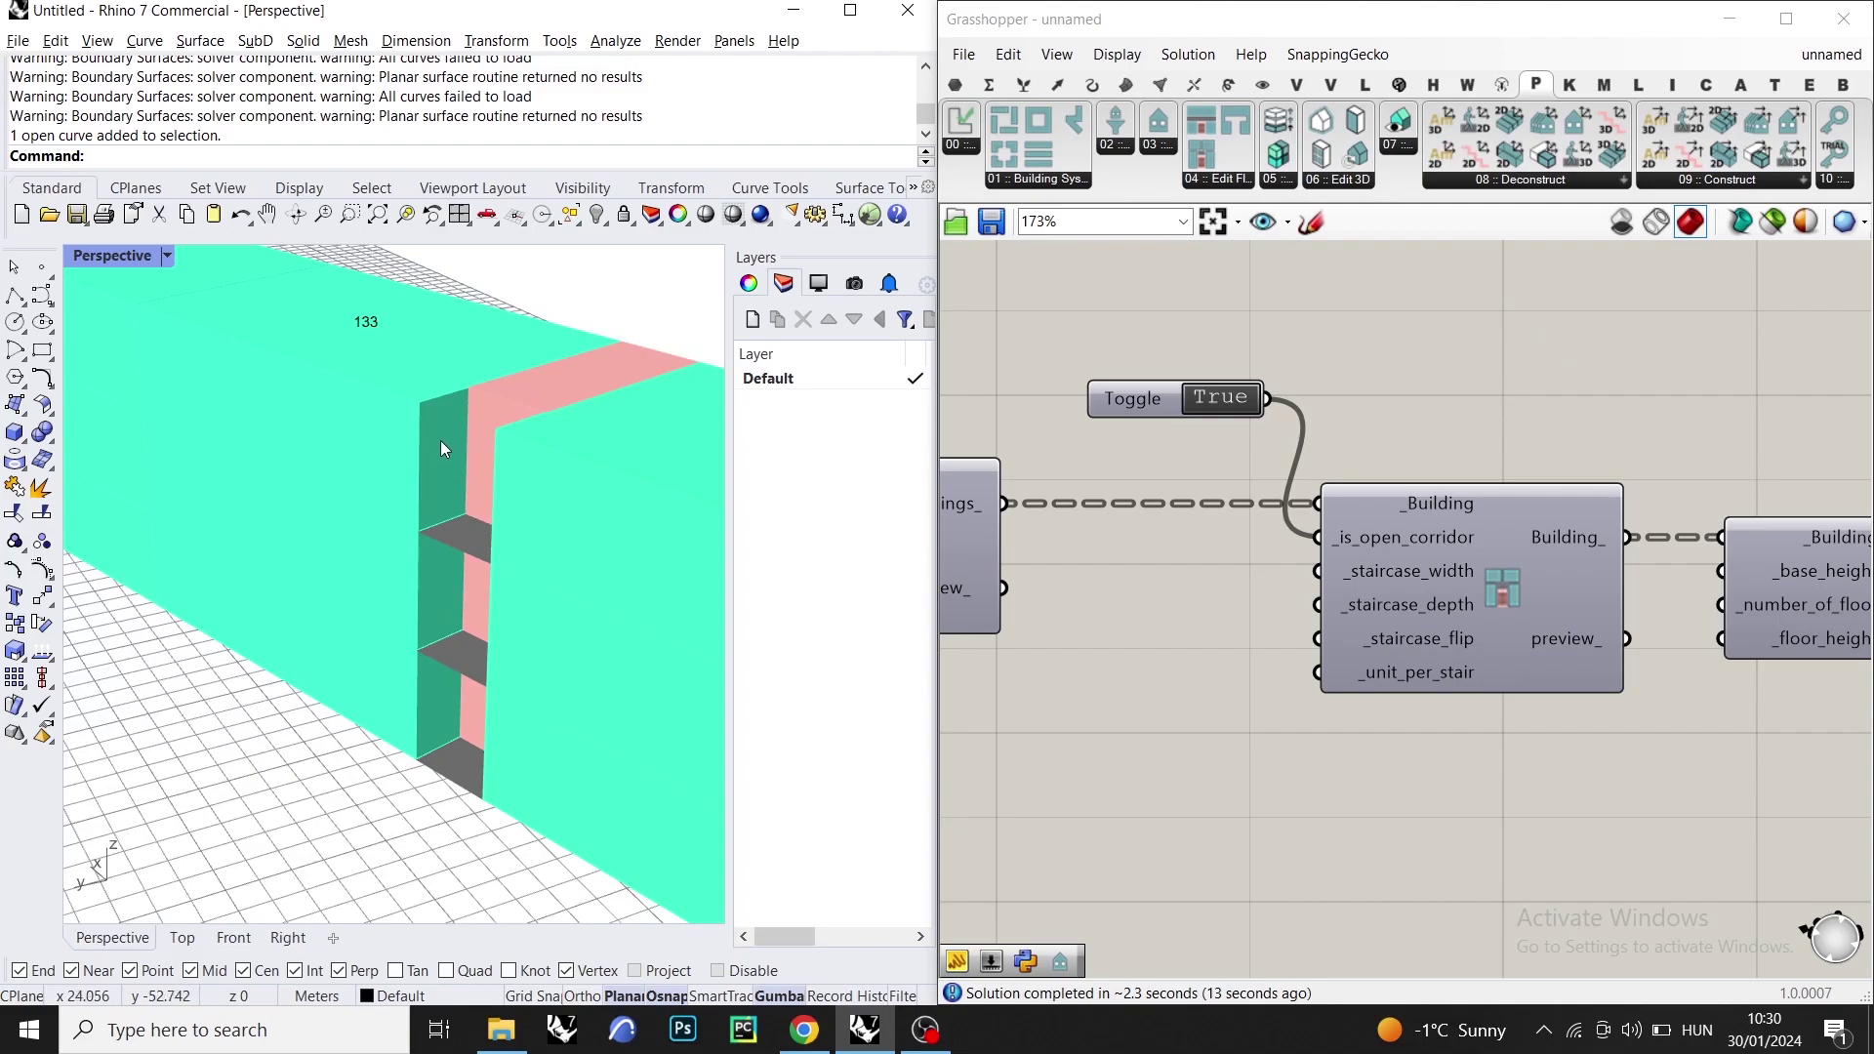
{"action": "scroll", "coordinate": [442, 445], "scroll_direction": "down", "scroll_amount": 4}
{"action": "scroll", "coordinate": [441, 448], "scroll_direction": "up", "scroll_amount": 4}
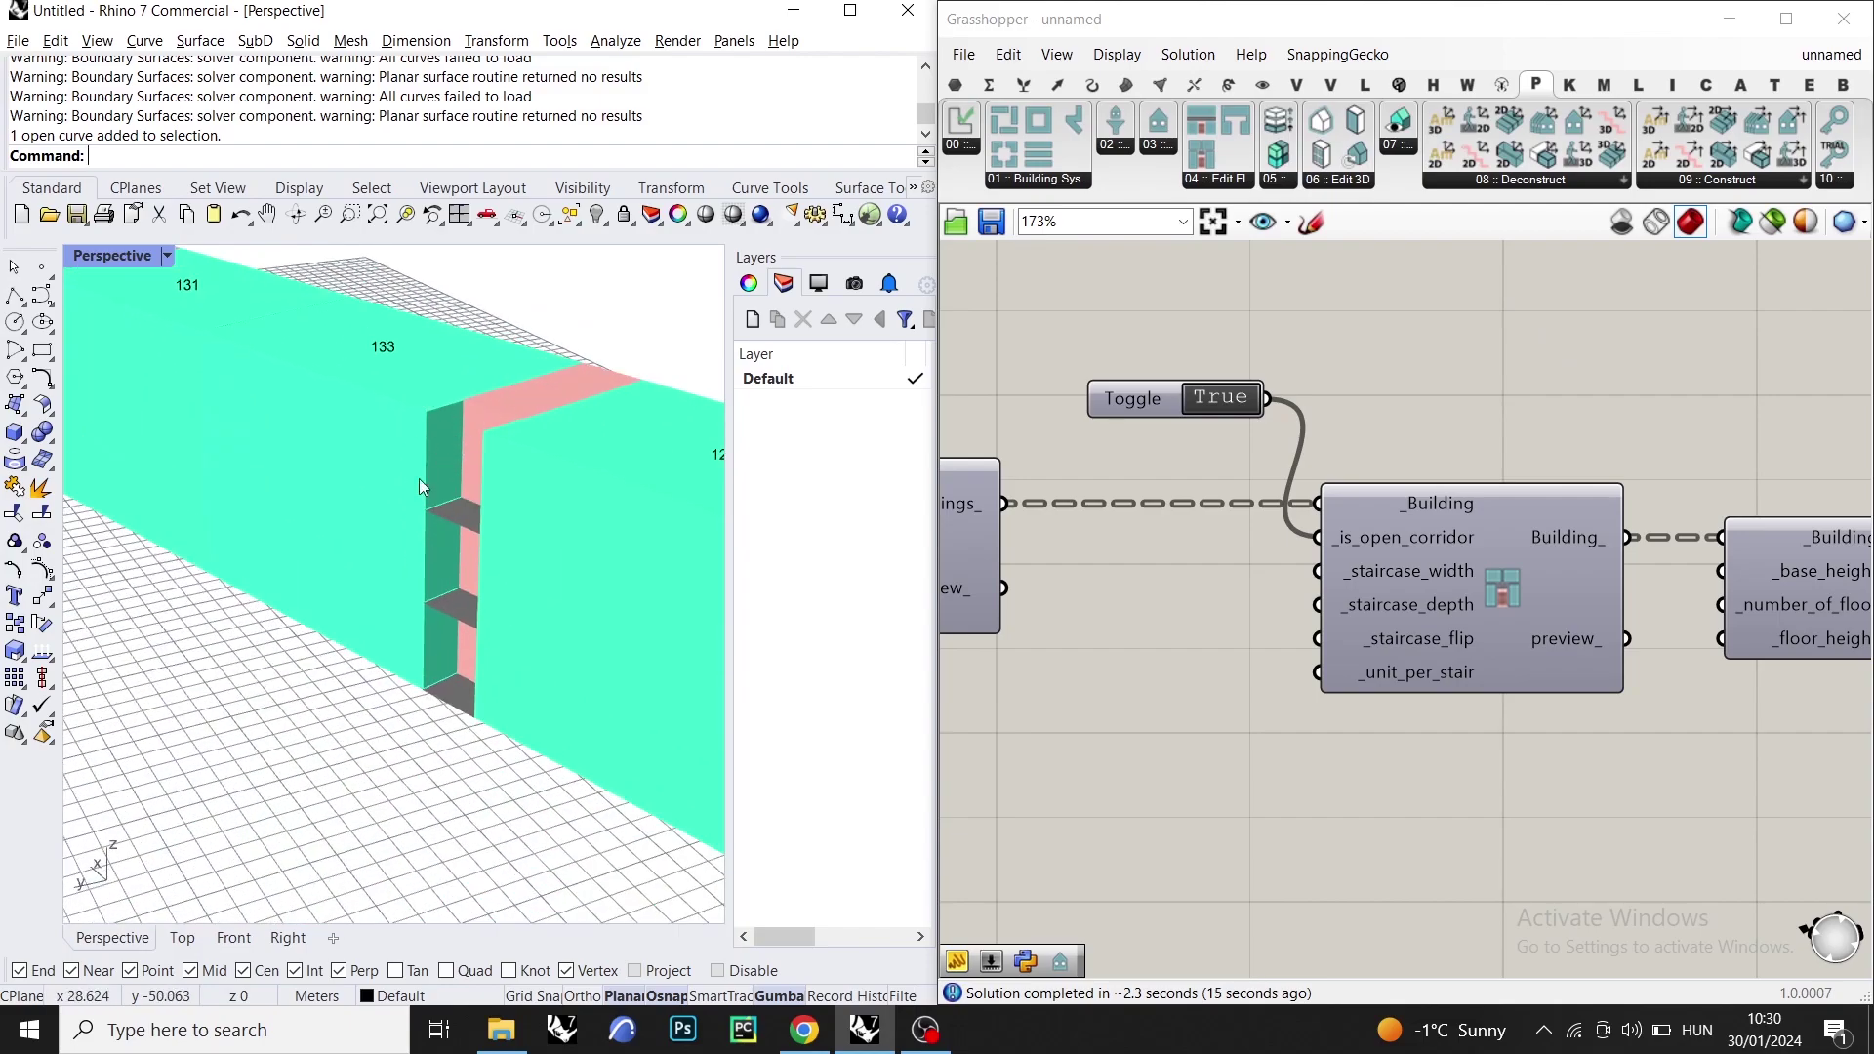
{"action": "scroll", "coordinate": [440, 475], "scroll_direction": "down", "scroll_amount": 4}
{"action": "scroll", "coordinate": [442, 476], "scroll_direction": "up", "scroll_amount": 4}
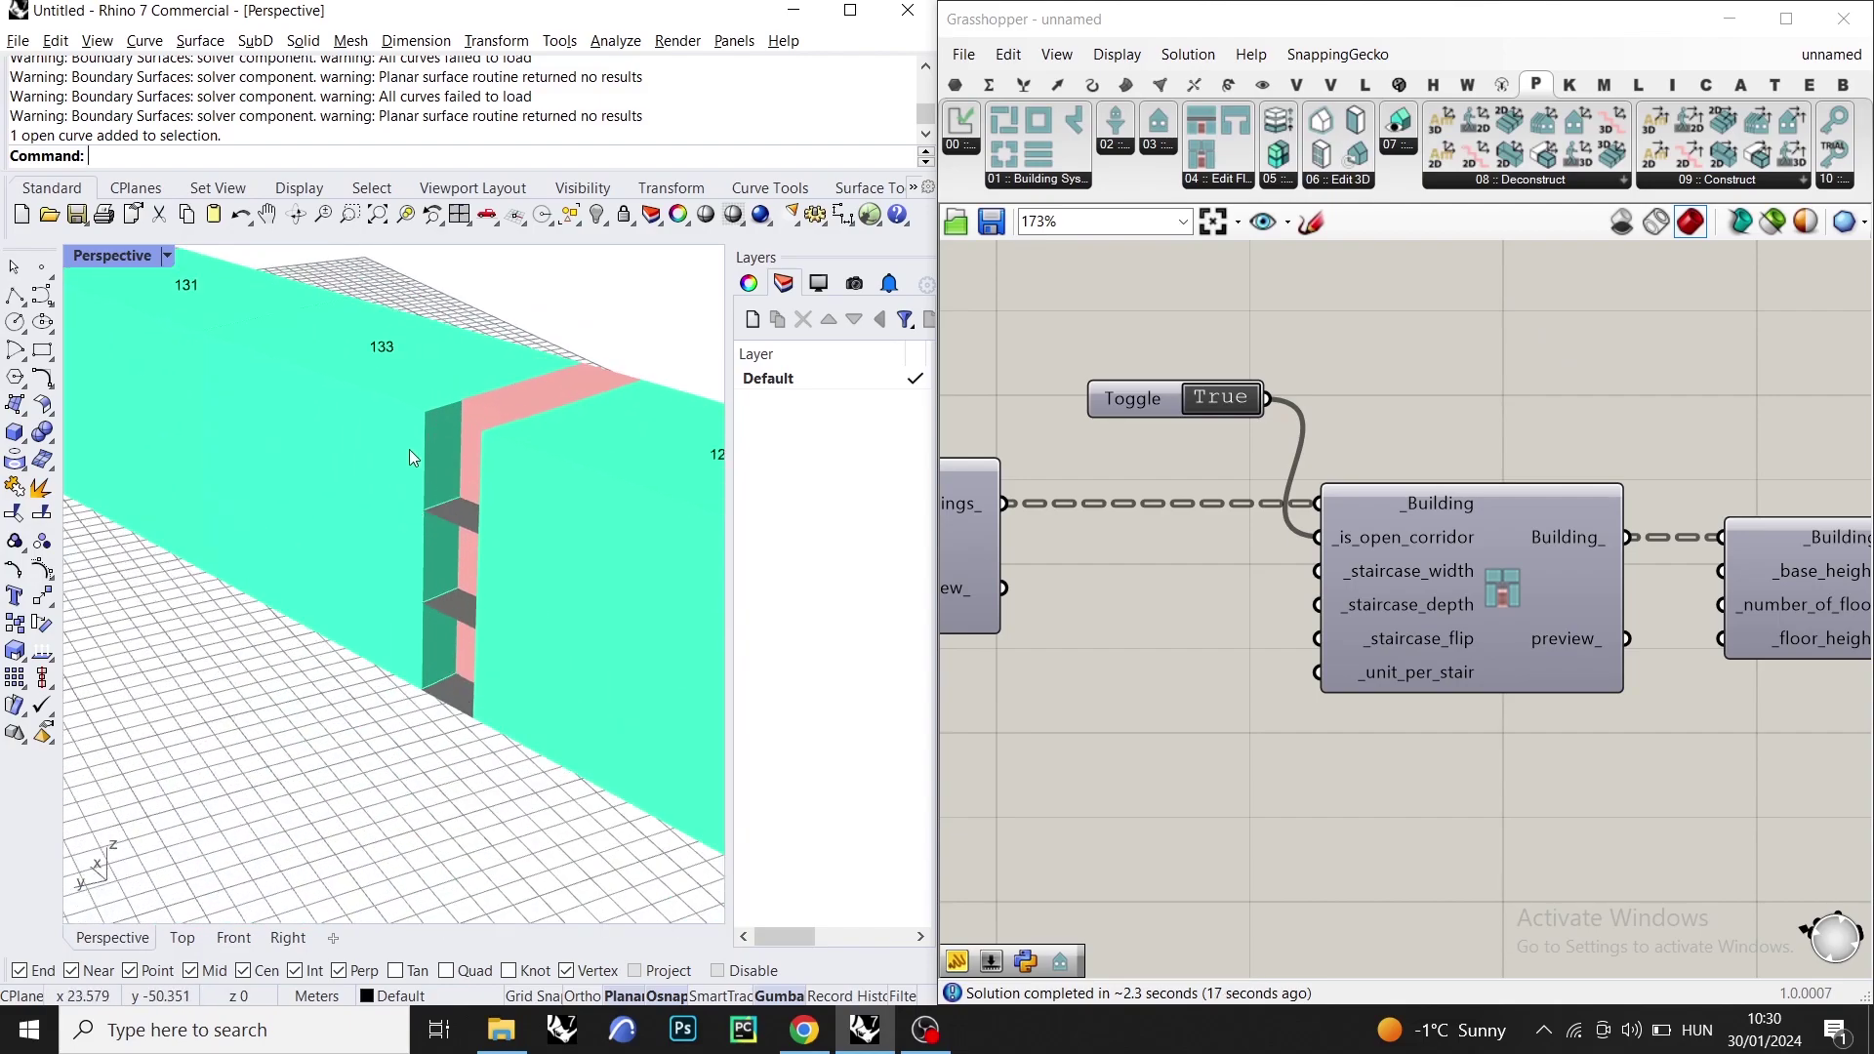
{"action": "scroll", "coordinate": [439, 440], "scroll_direction": "down", "scroll_amount": 4}
{"action": "scroll", "coordinate": [454, 471], "scroll_direction": "up", "scroll_amount": 4}
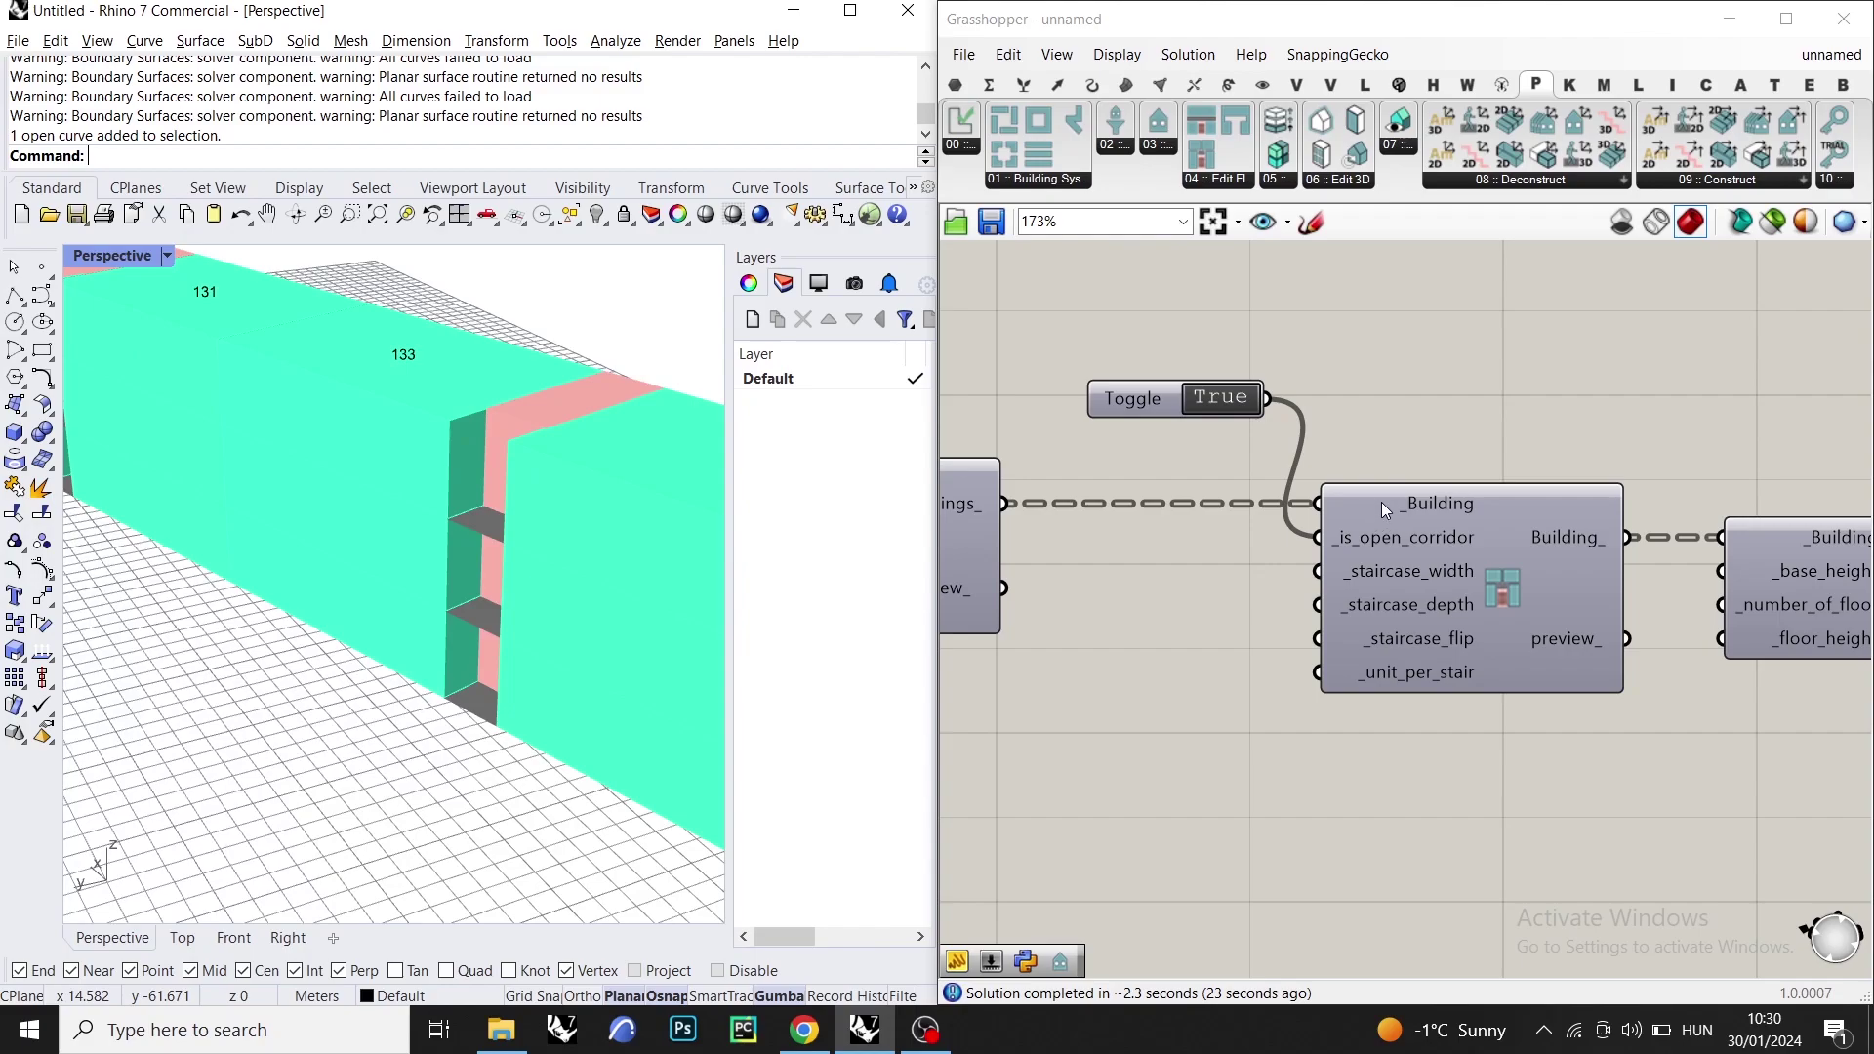
{"action": "right_click_drag", "start_coordinate": [518, 549], "coordinate": [507, 664]}
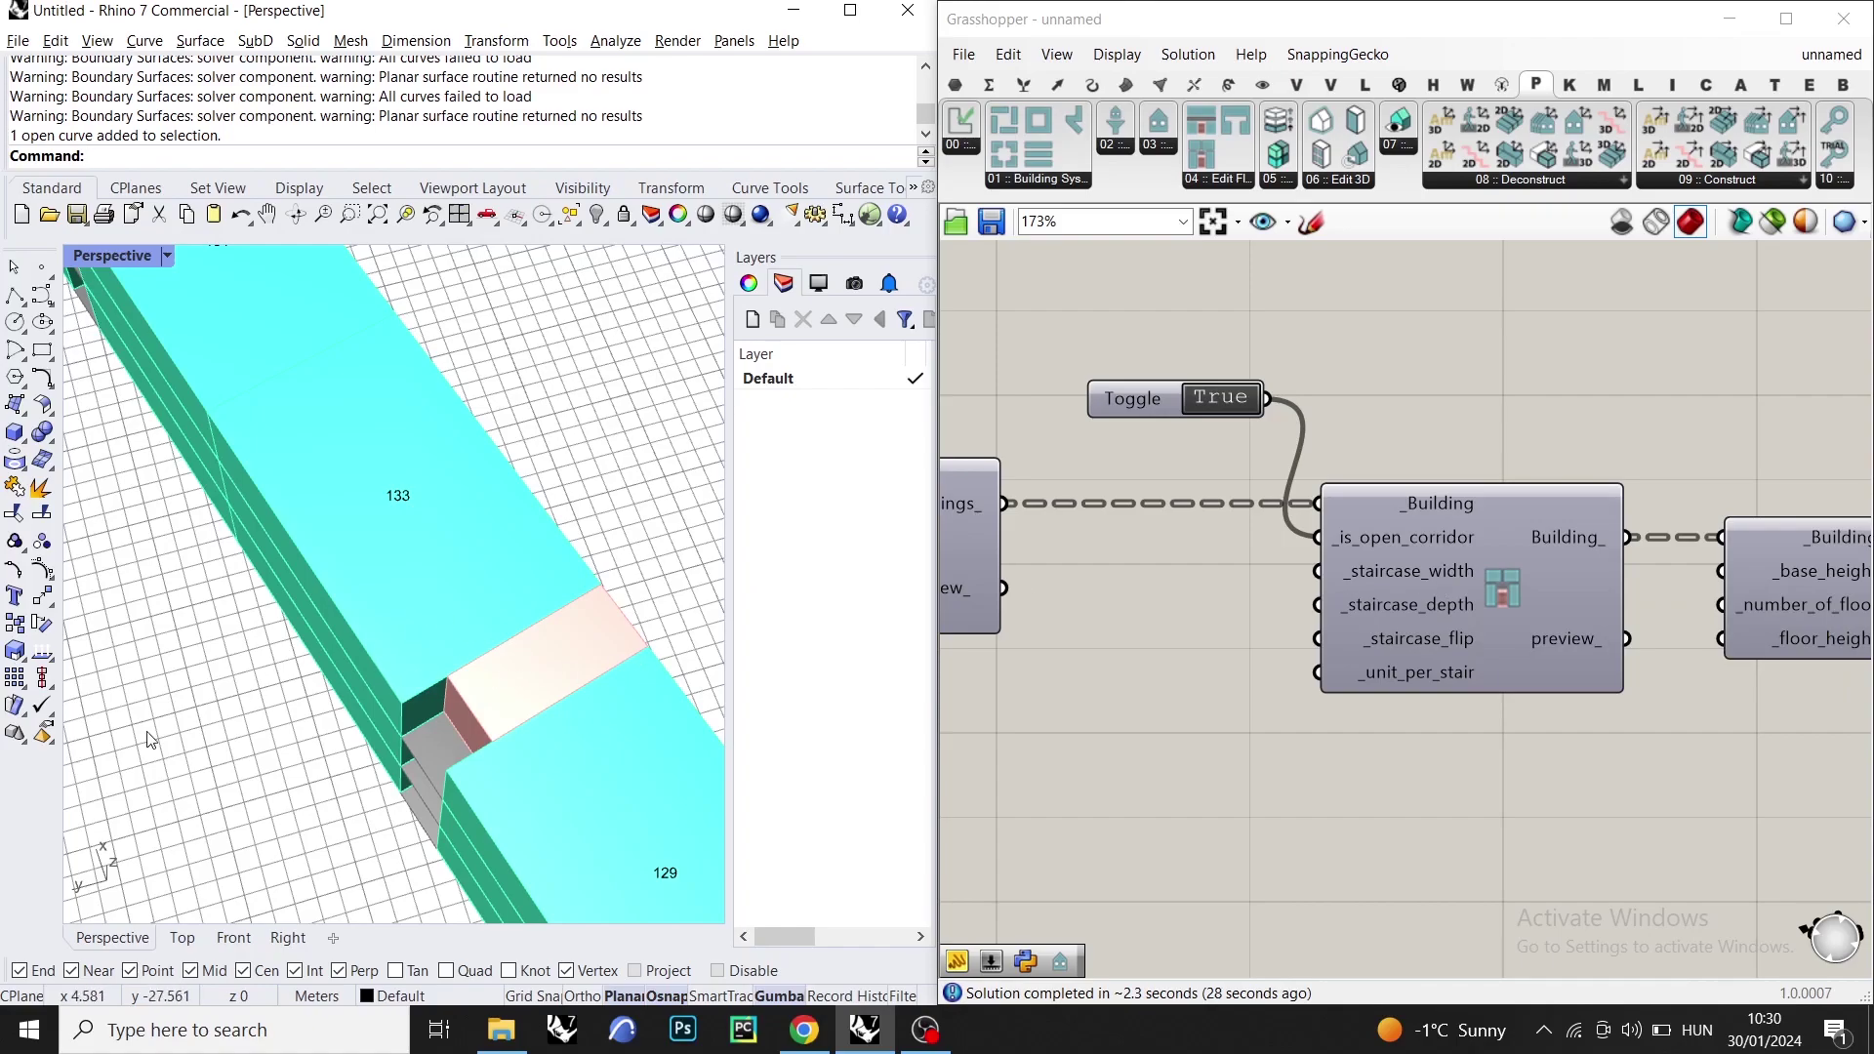
- Add a number slider with the value 4, connect it to the _staircase_width input, and inspect the staircases in the model
{"action": "double_click", "coordinate": [1148, 637]}
{"action": "type", "text": "4"}
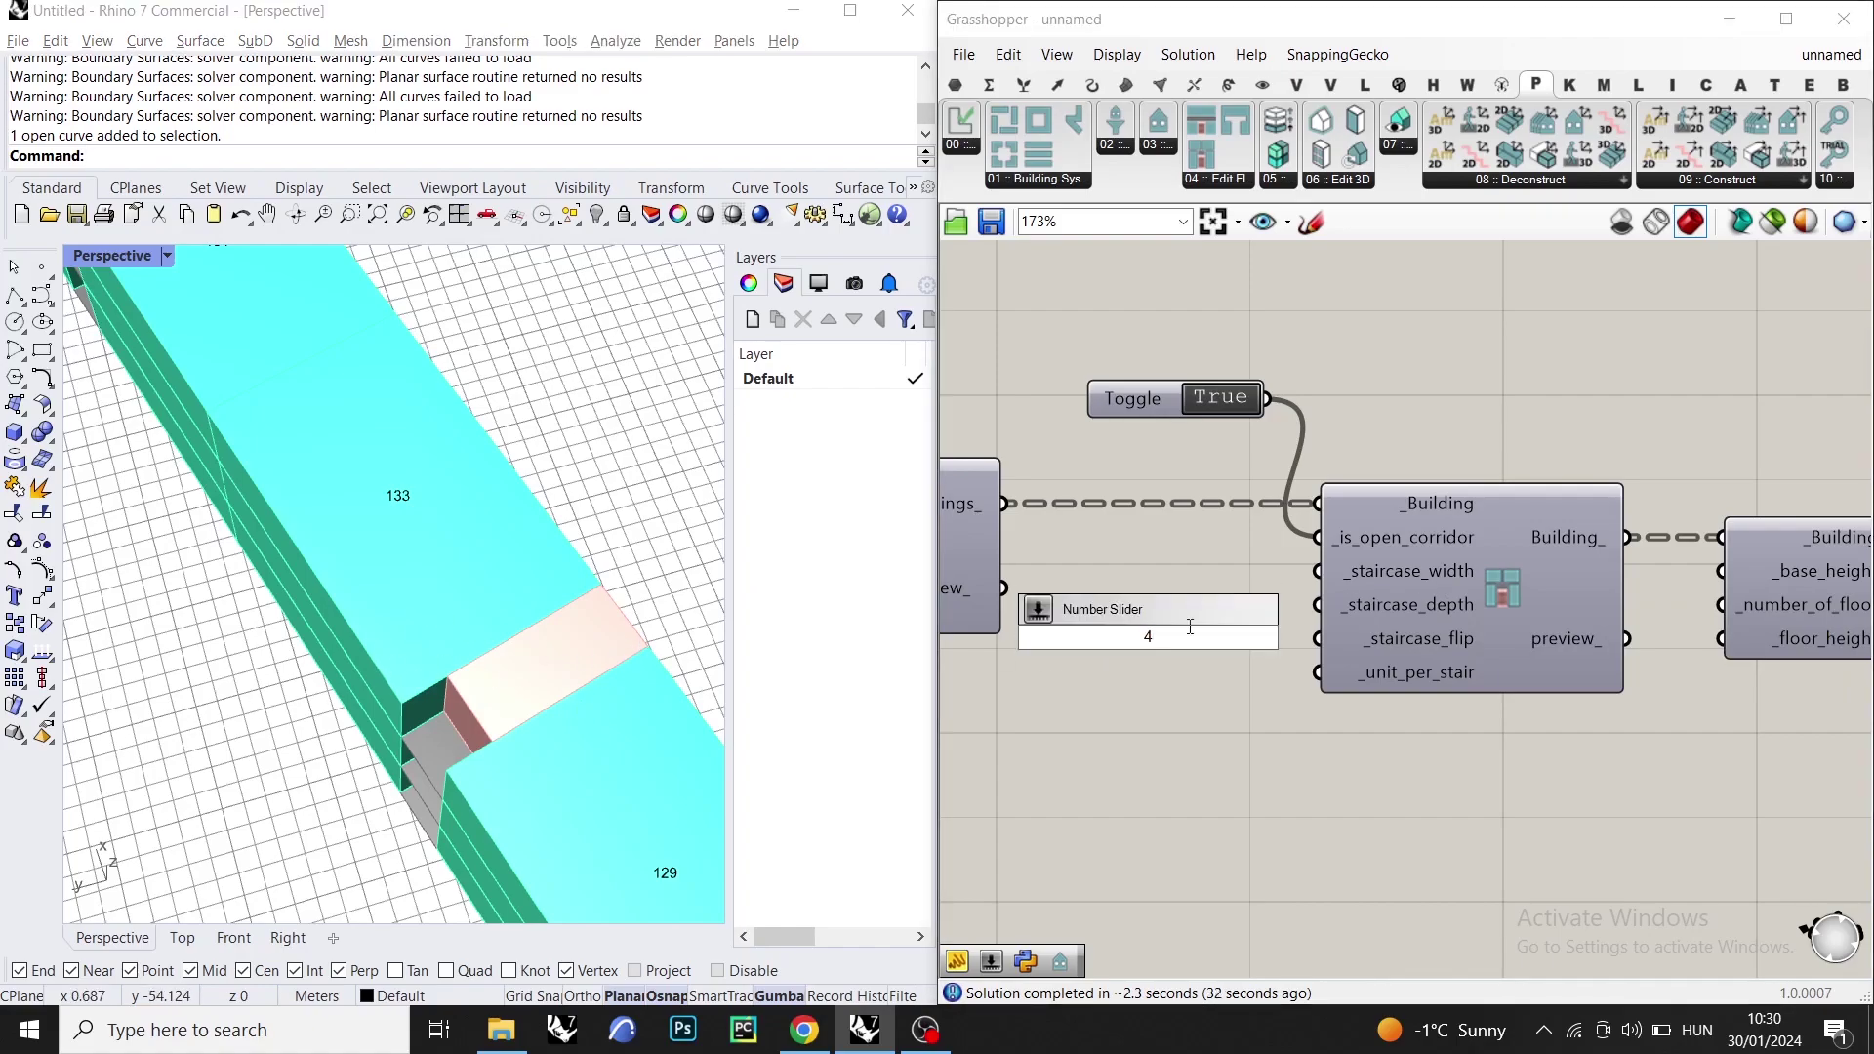
{"action": "key", "text": "Return"}
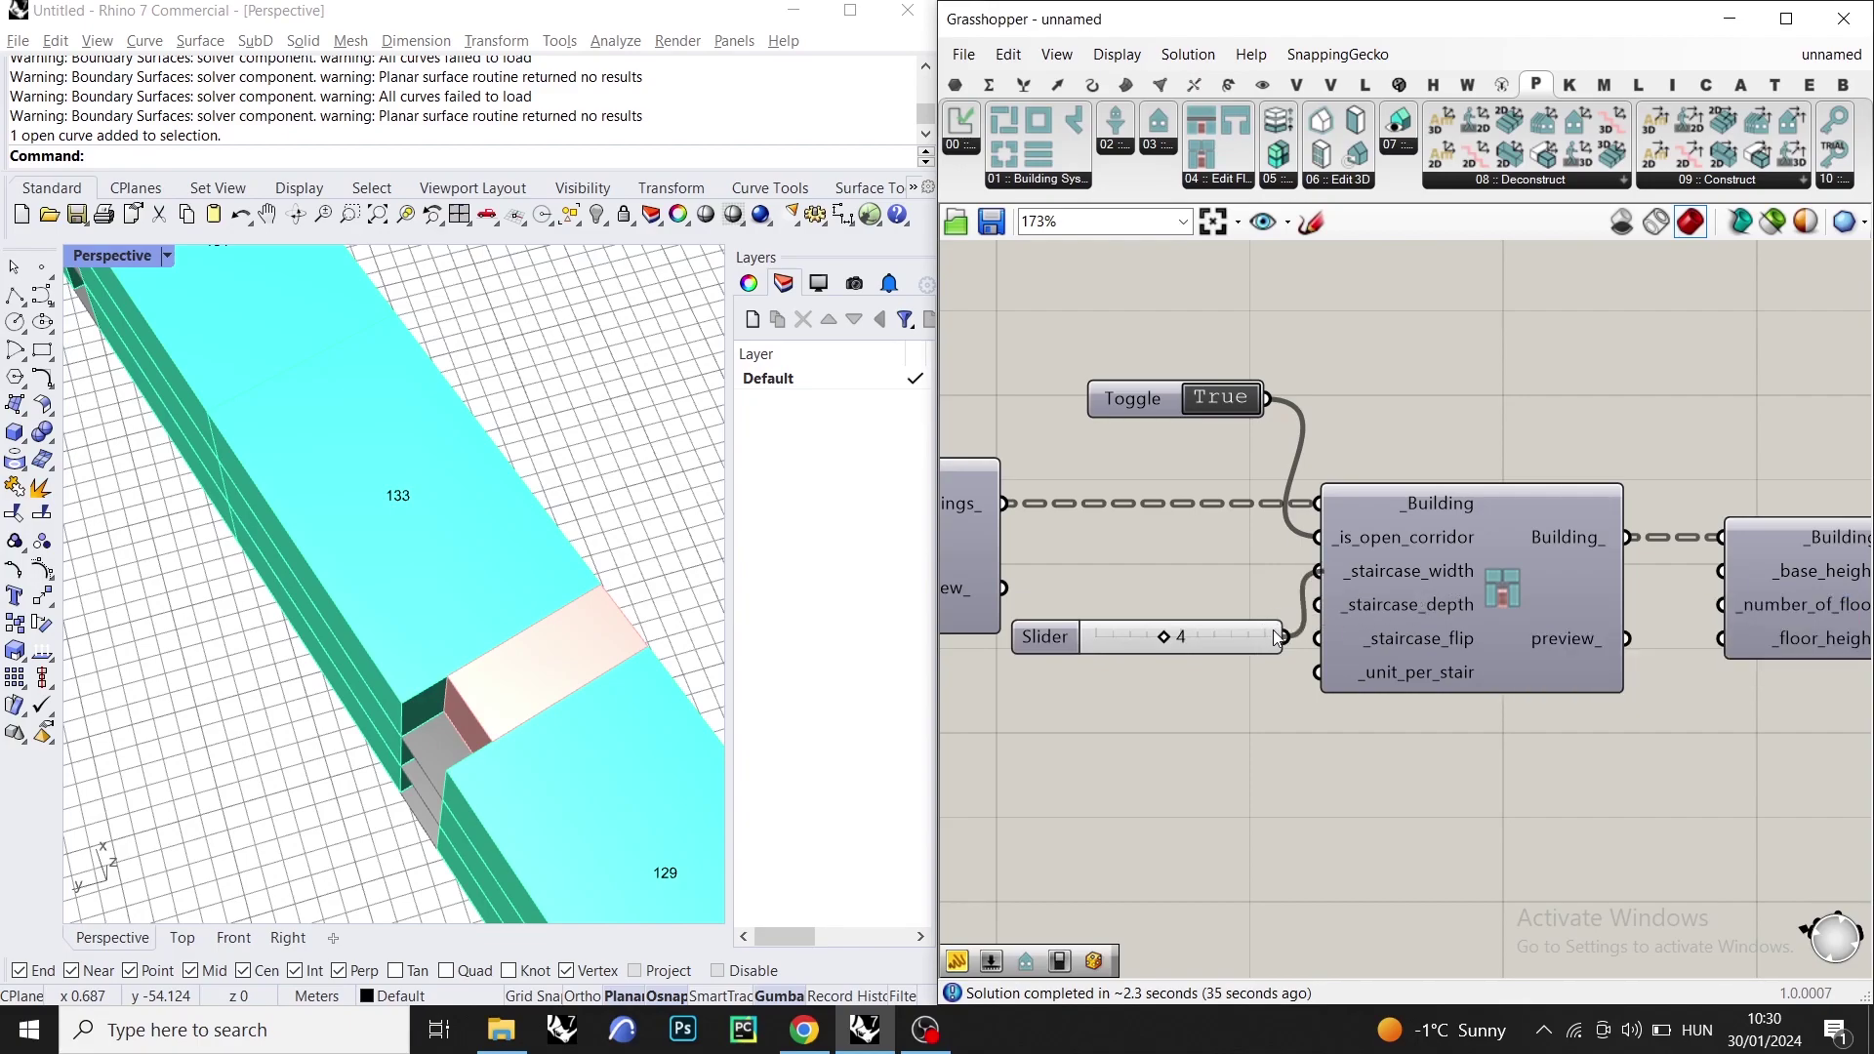
{"action": "left_click_drag", "start_coordinate": [1282, 649], "coordinate": [1180, 566]}
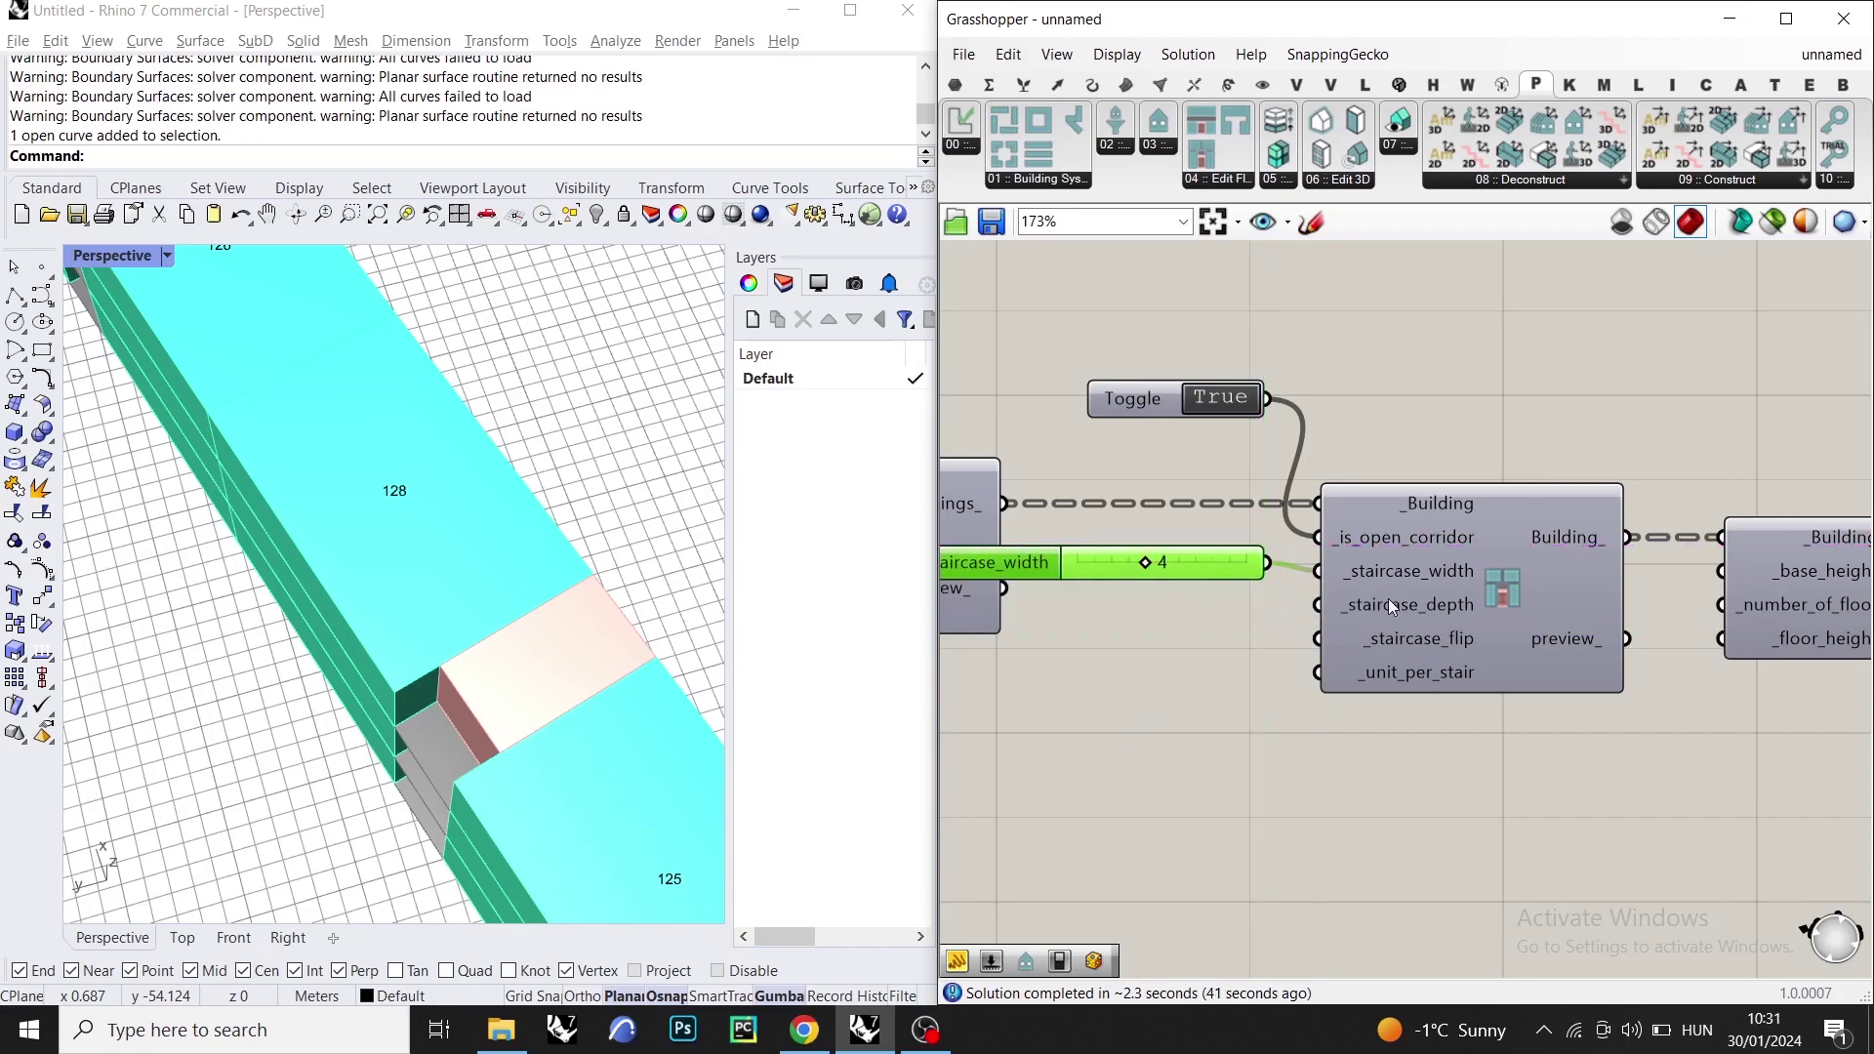
{"action": "right_click_drag", "start_coordinate": [400, 582], "coordinate": [303, 615]}
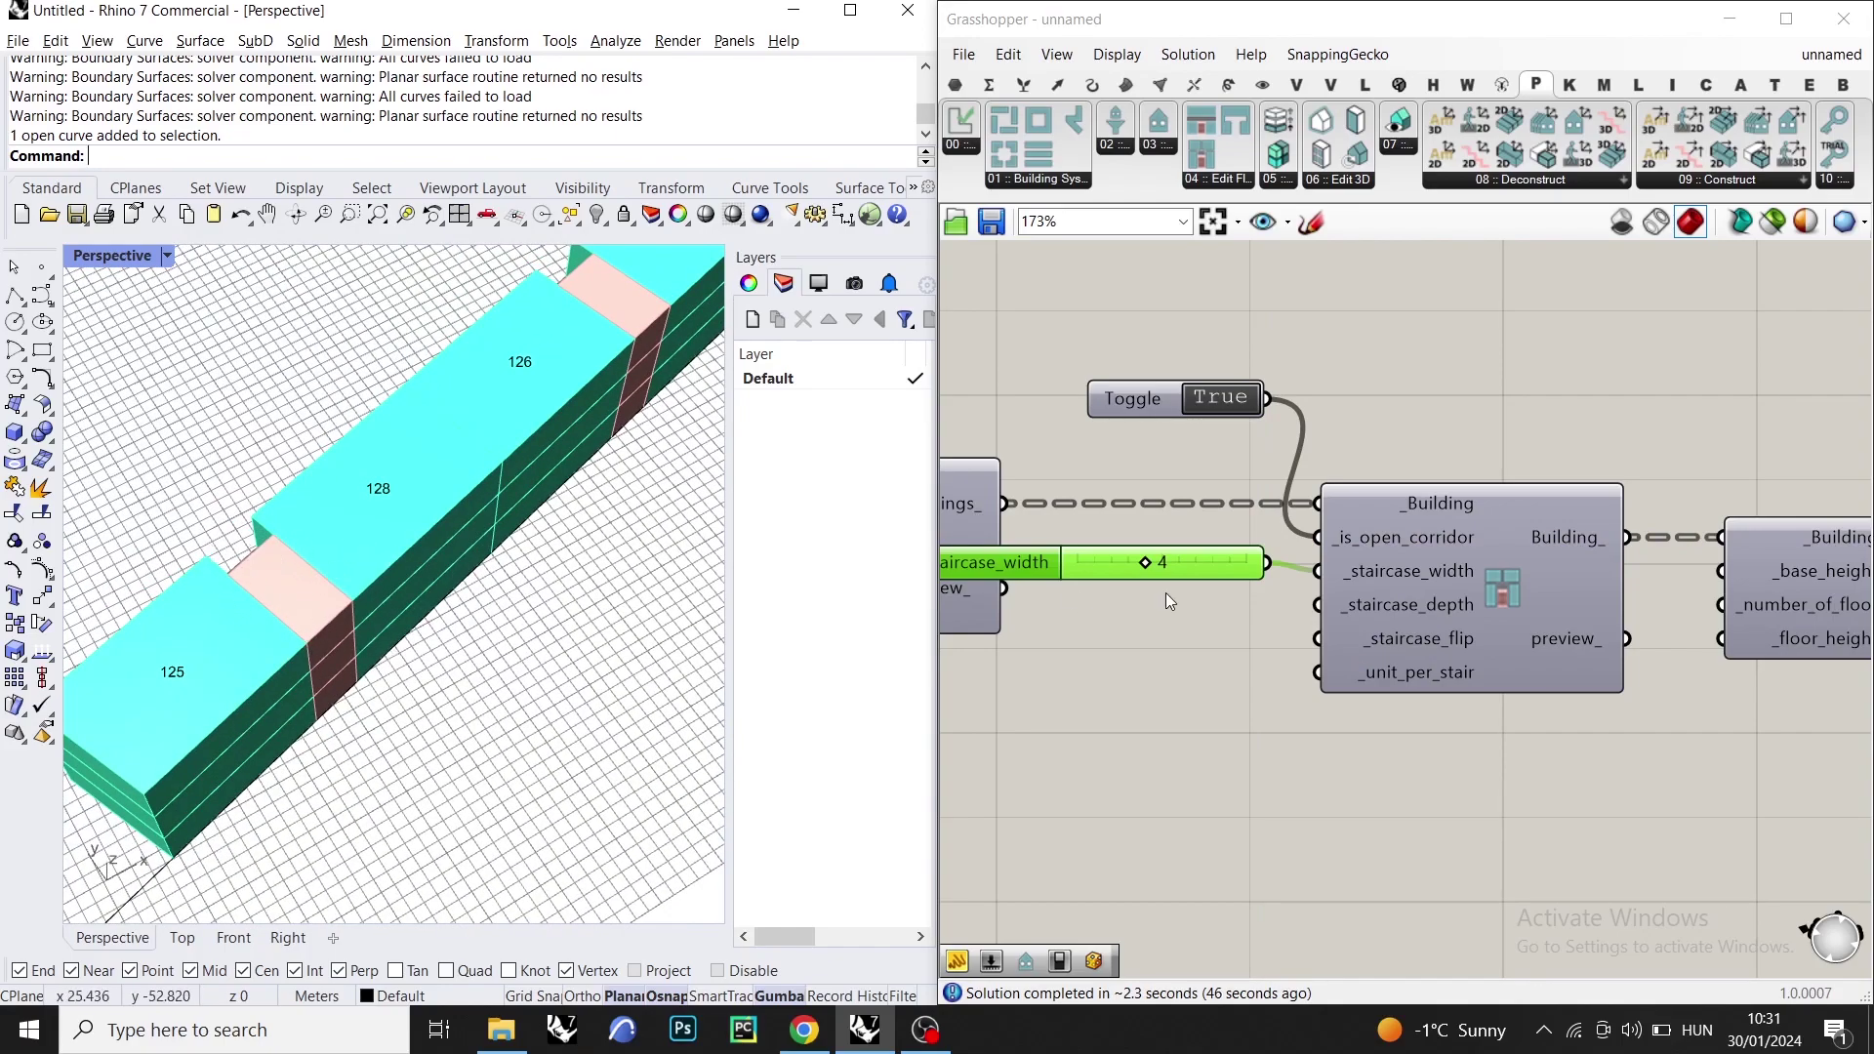
- Add a number slider with the value 5, connect it to the _staircase_depth input, and place it below the staircase width slider
{"action": "mouse_move", "coordinate": [1422, 612]}
{"action": "double_click", "coordinate": [1095, 738]}
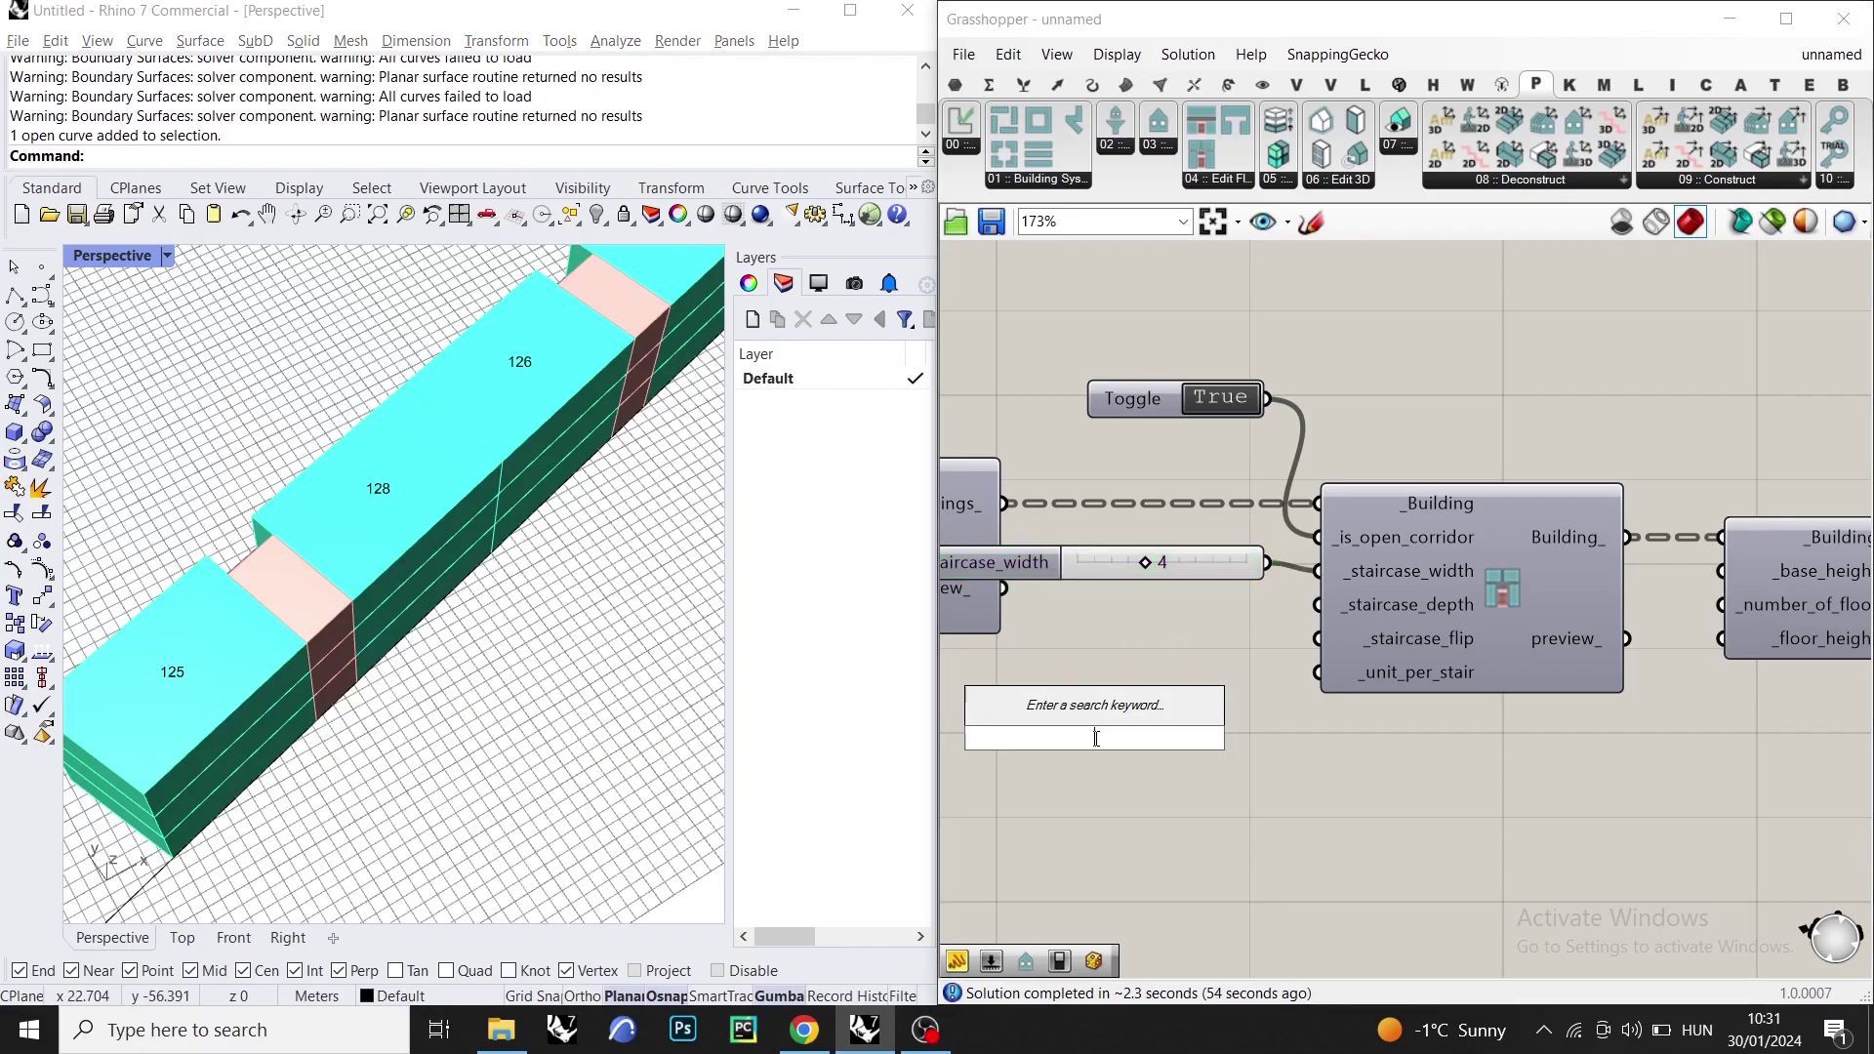
{"action": "type", "text": "5"}
{"action": "key", "text": "Return"}
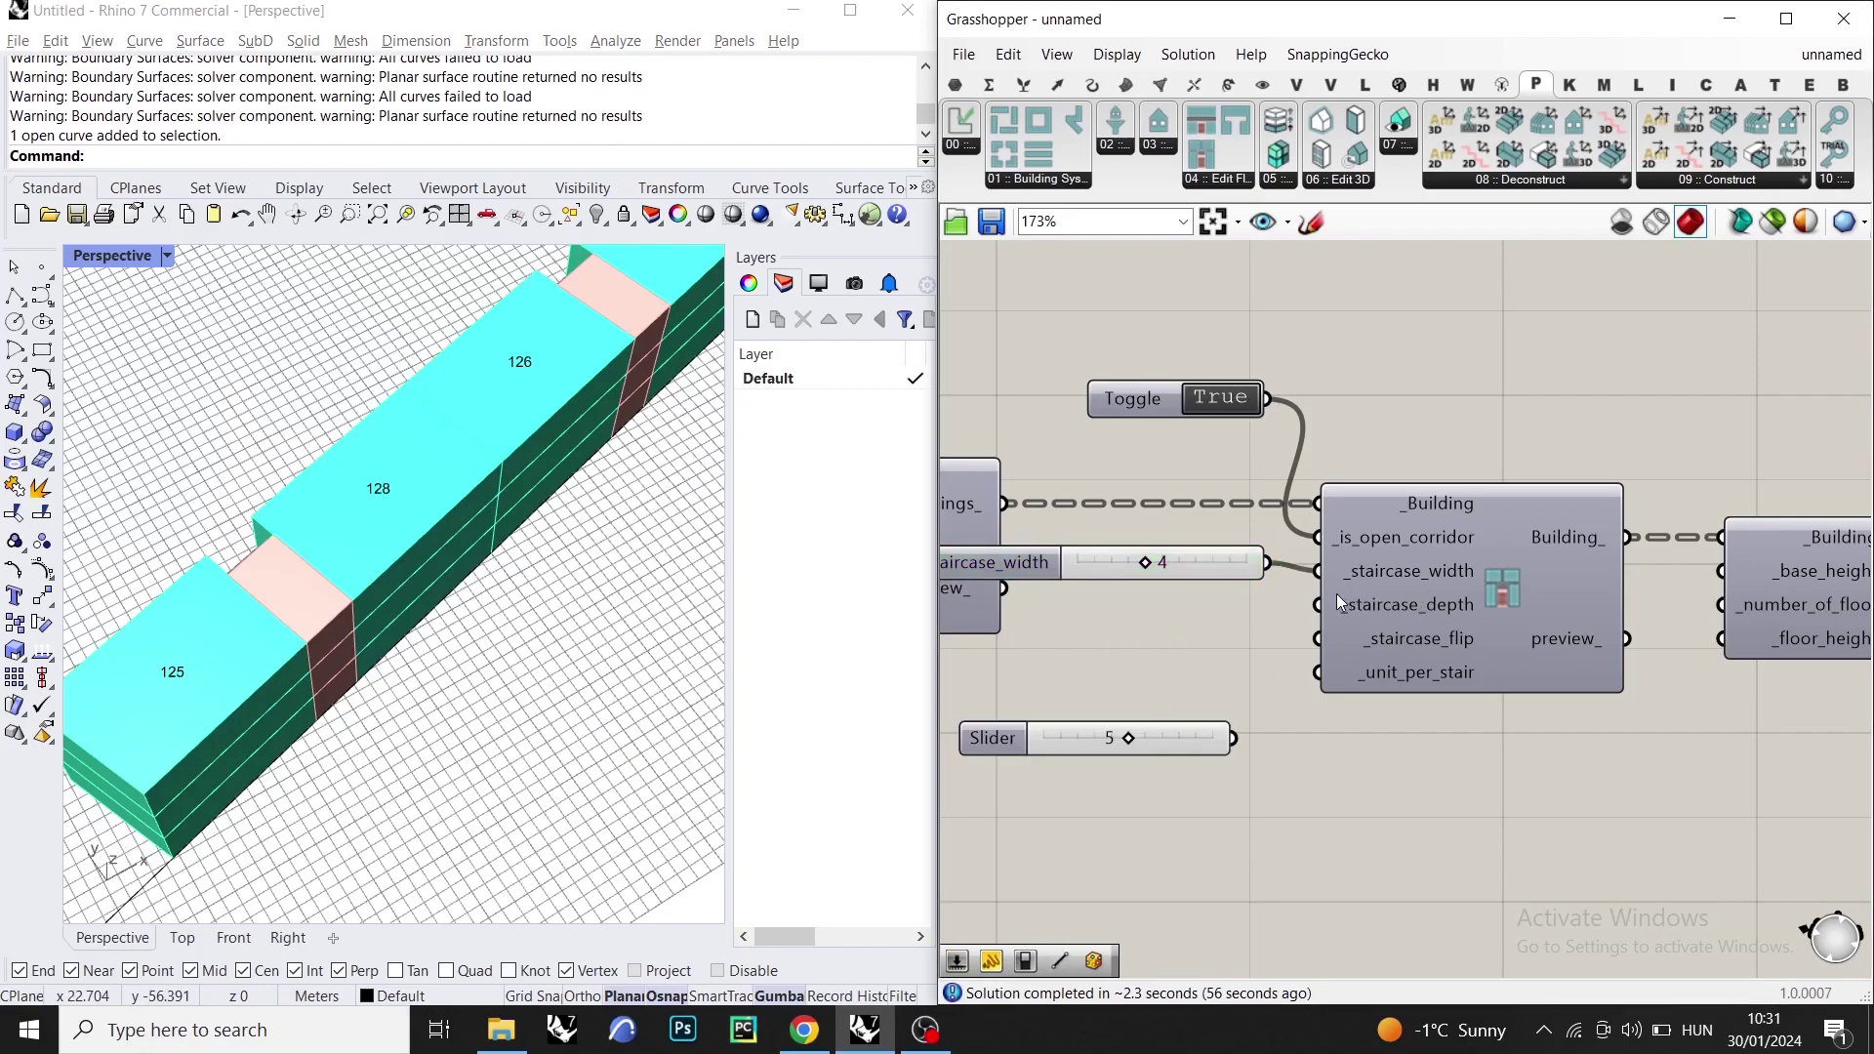
{"action": "left_click_drag", "start_coordinate": [1319, 606], "coordinate": [1240, 738]}
{"action": "right_click_drag", "start_coordinate": [420, 586], "coordinate": [375, 484]}
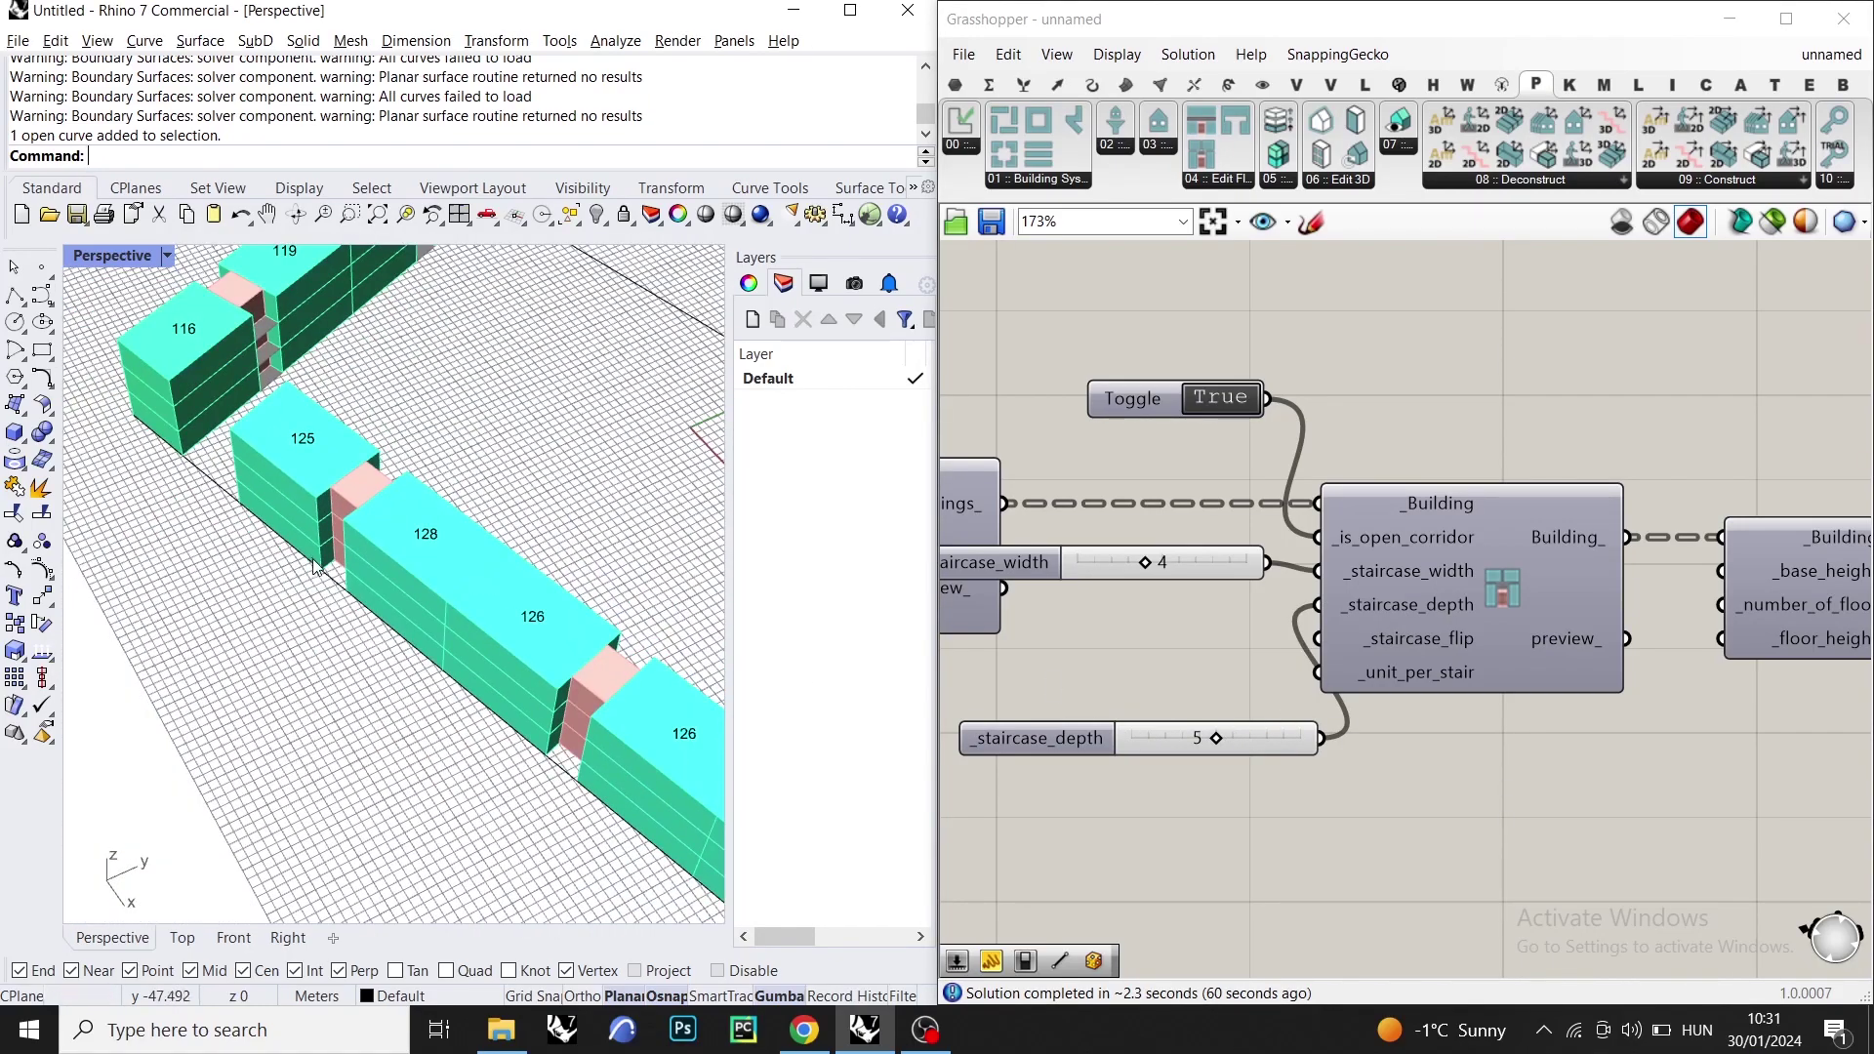
{"action": "left_click_drag", "start_coordinate": [1252, 735], "coordinate": [1113, 660]}
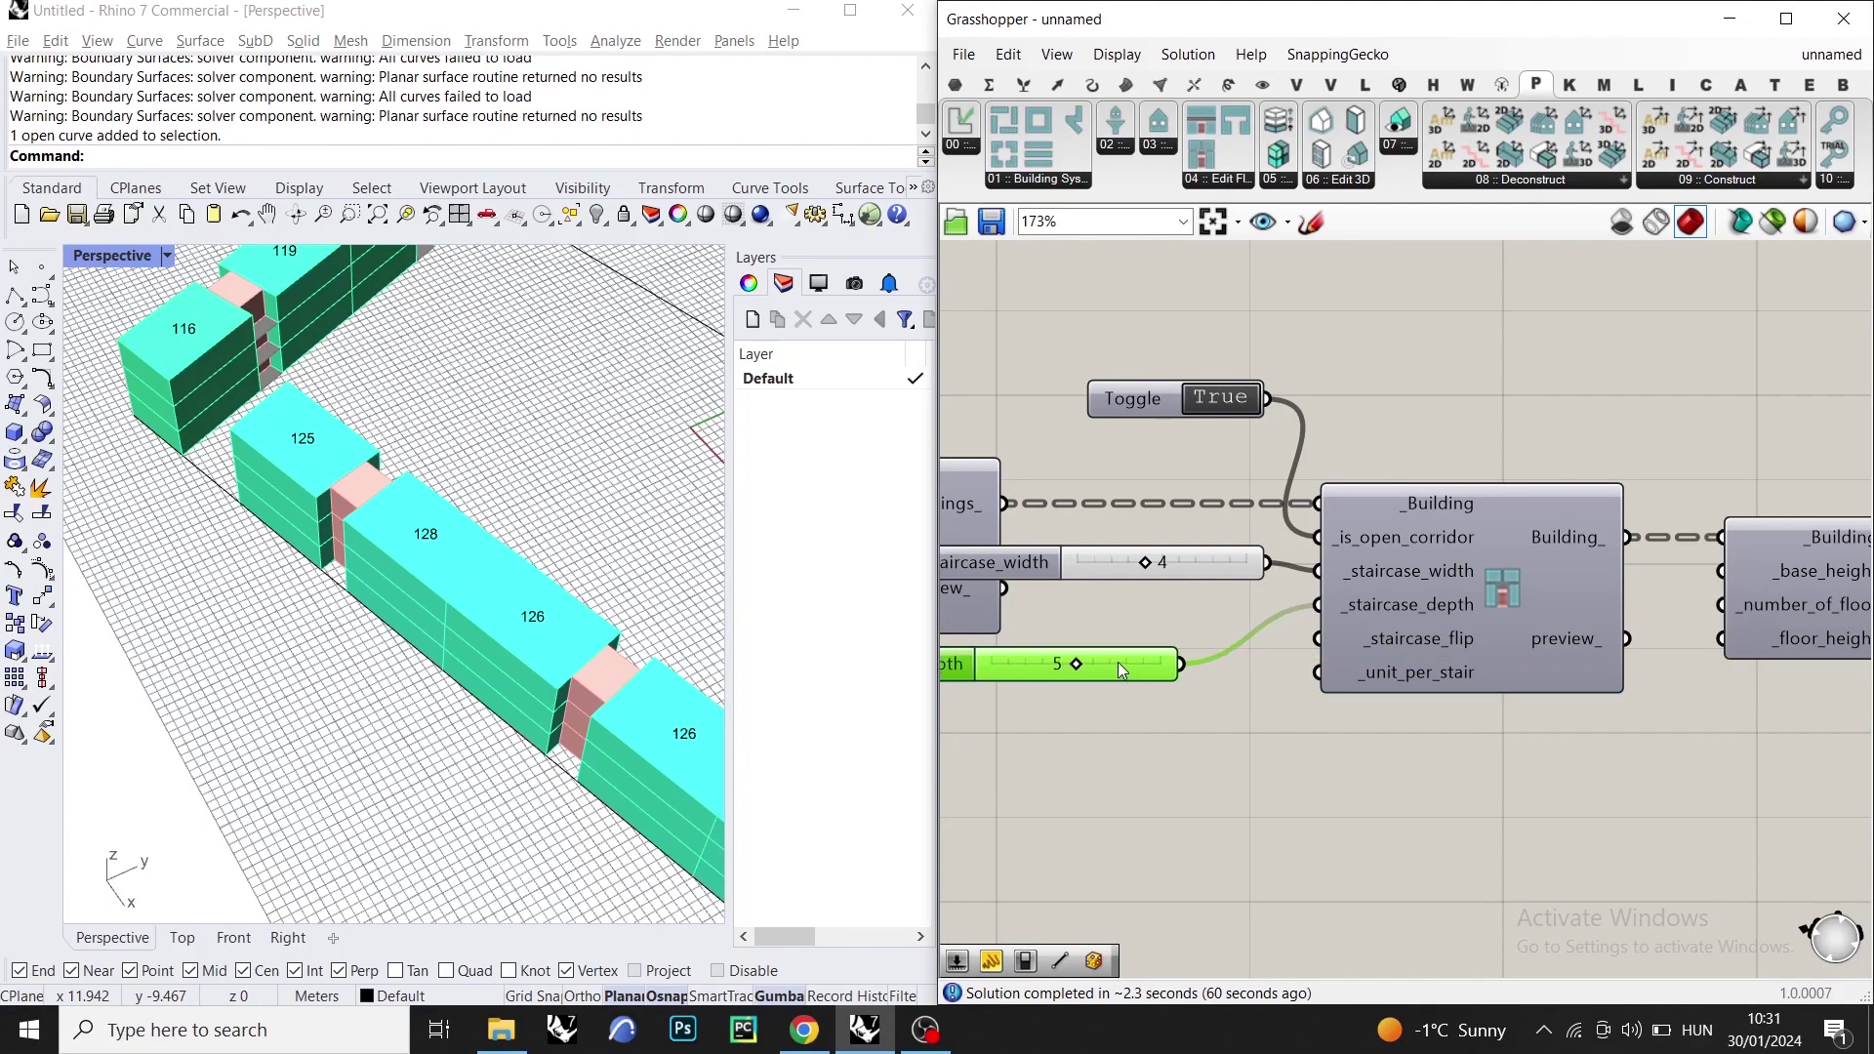
{"action": "left_click", "coordinate": [786, 614]}
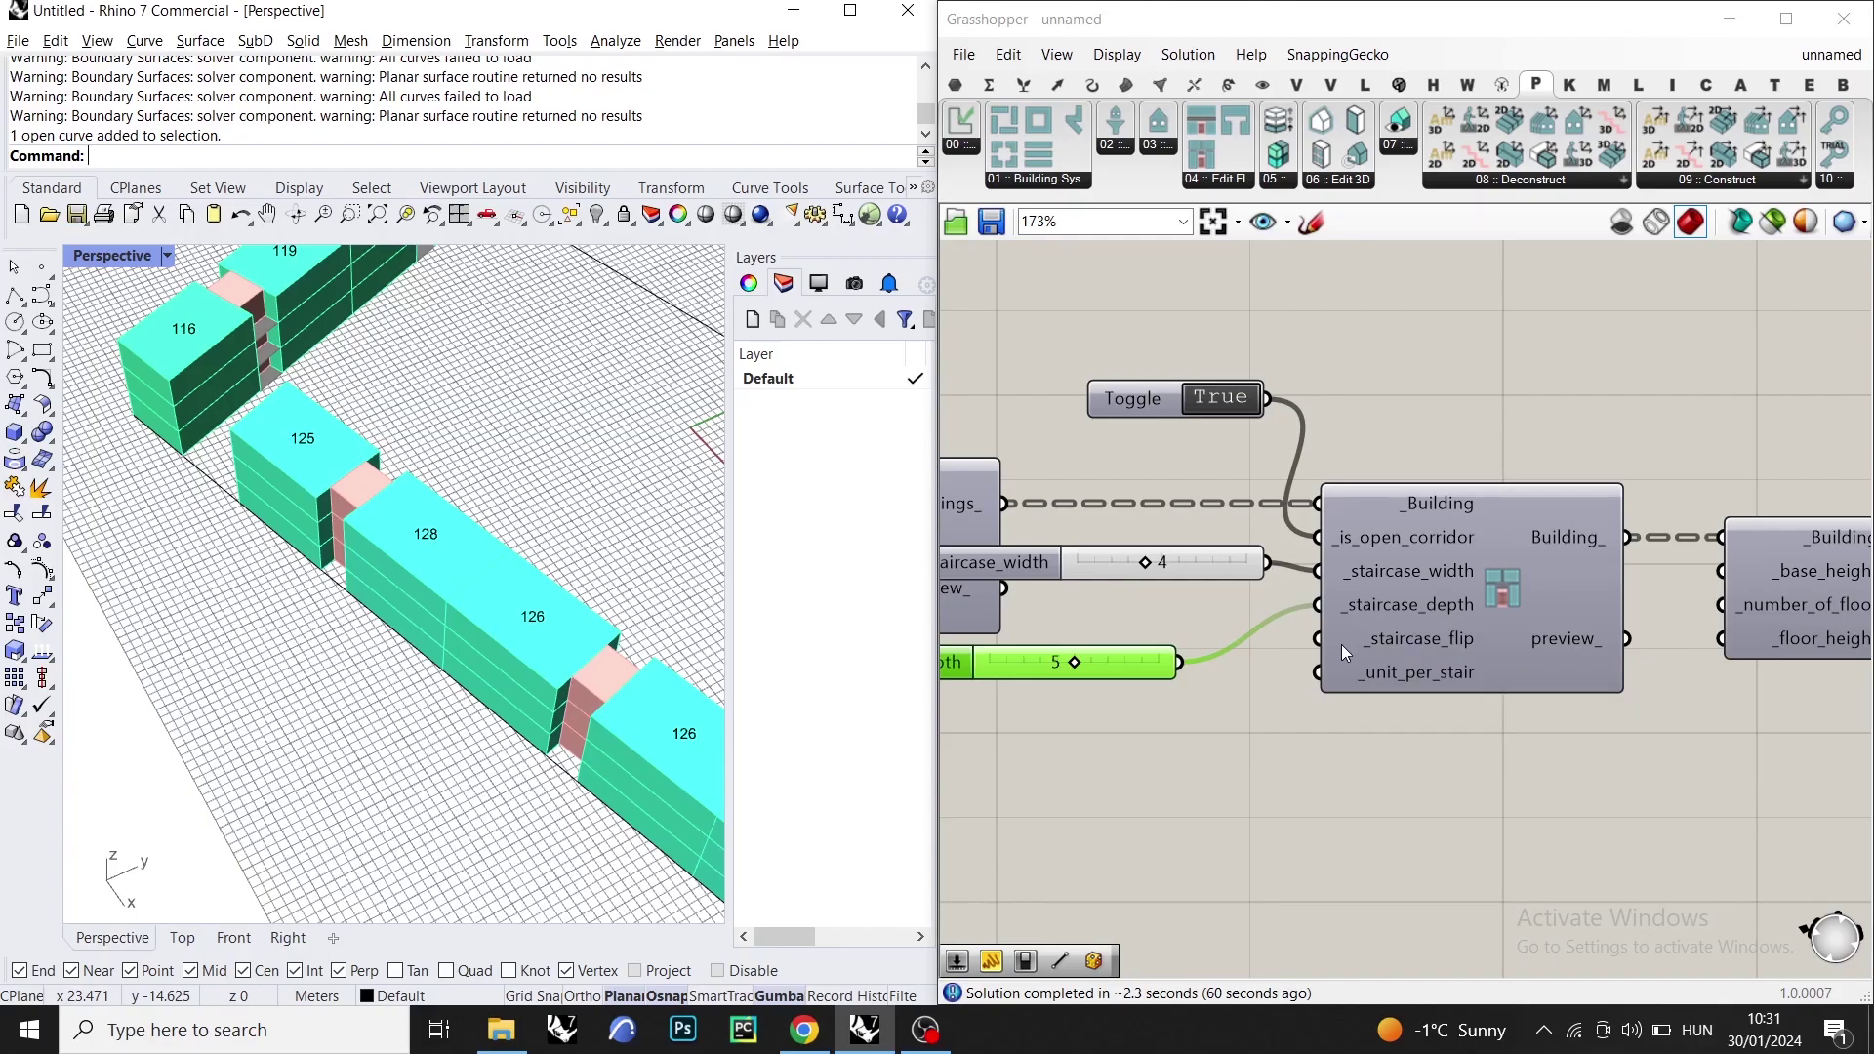
- Disconnect the slider with the value 0 from the building complex component's _unit_depth_1 input and inspect the resulting blocks
{"action": "scroll", "coordinate": [250, 495], "scroll_direction": "down", "scroll_amount": 5}
{"action": "right_click_drag", "start_coordinate": [250, 495], "coordinate": [431, 502]}
{"action": "scroll", "coordinate": [431, 502], "scroll_direction": "up", "scroll_amount": 3}
{"action": "right_click_drag", "start_coordinate": [1275, 513], "coordinate": [1408, 531]}
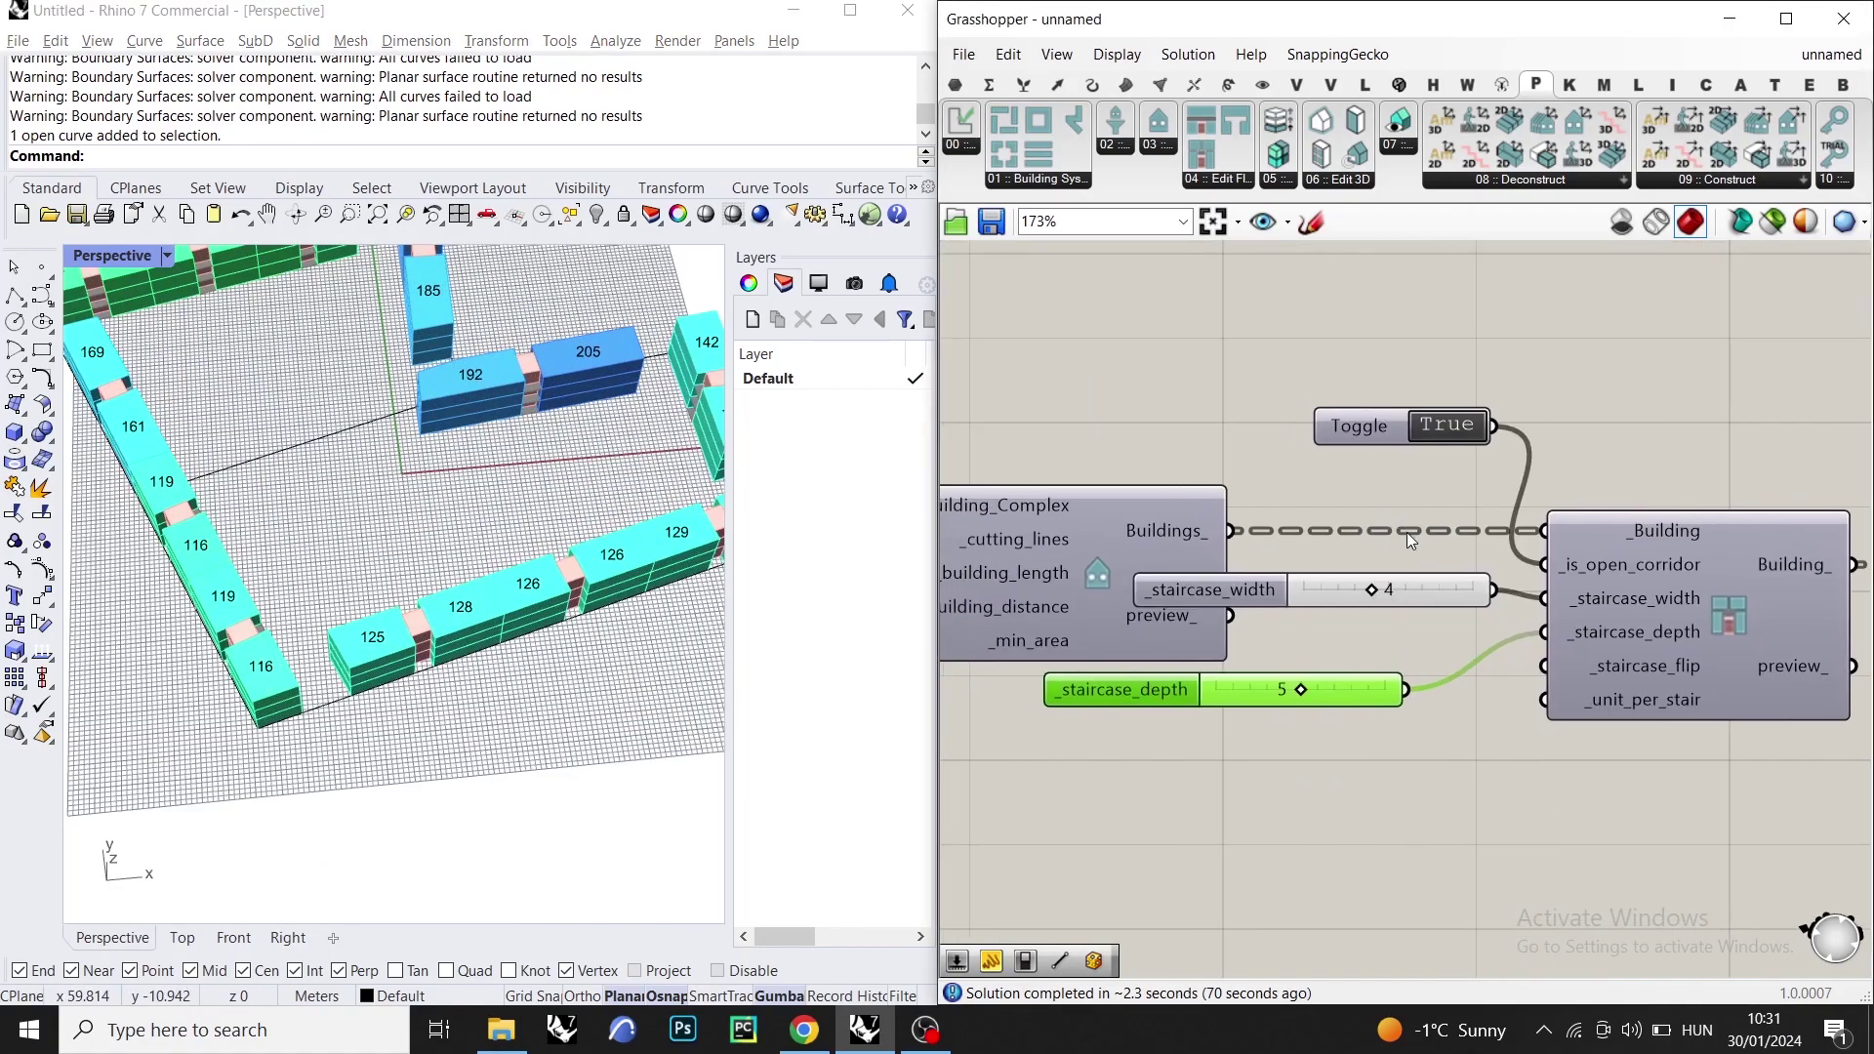
{"action": "scroll", "coordinate": [1396, 532], "scroll_direction": "down", "scroll_amount": 6}
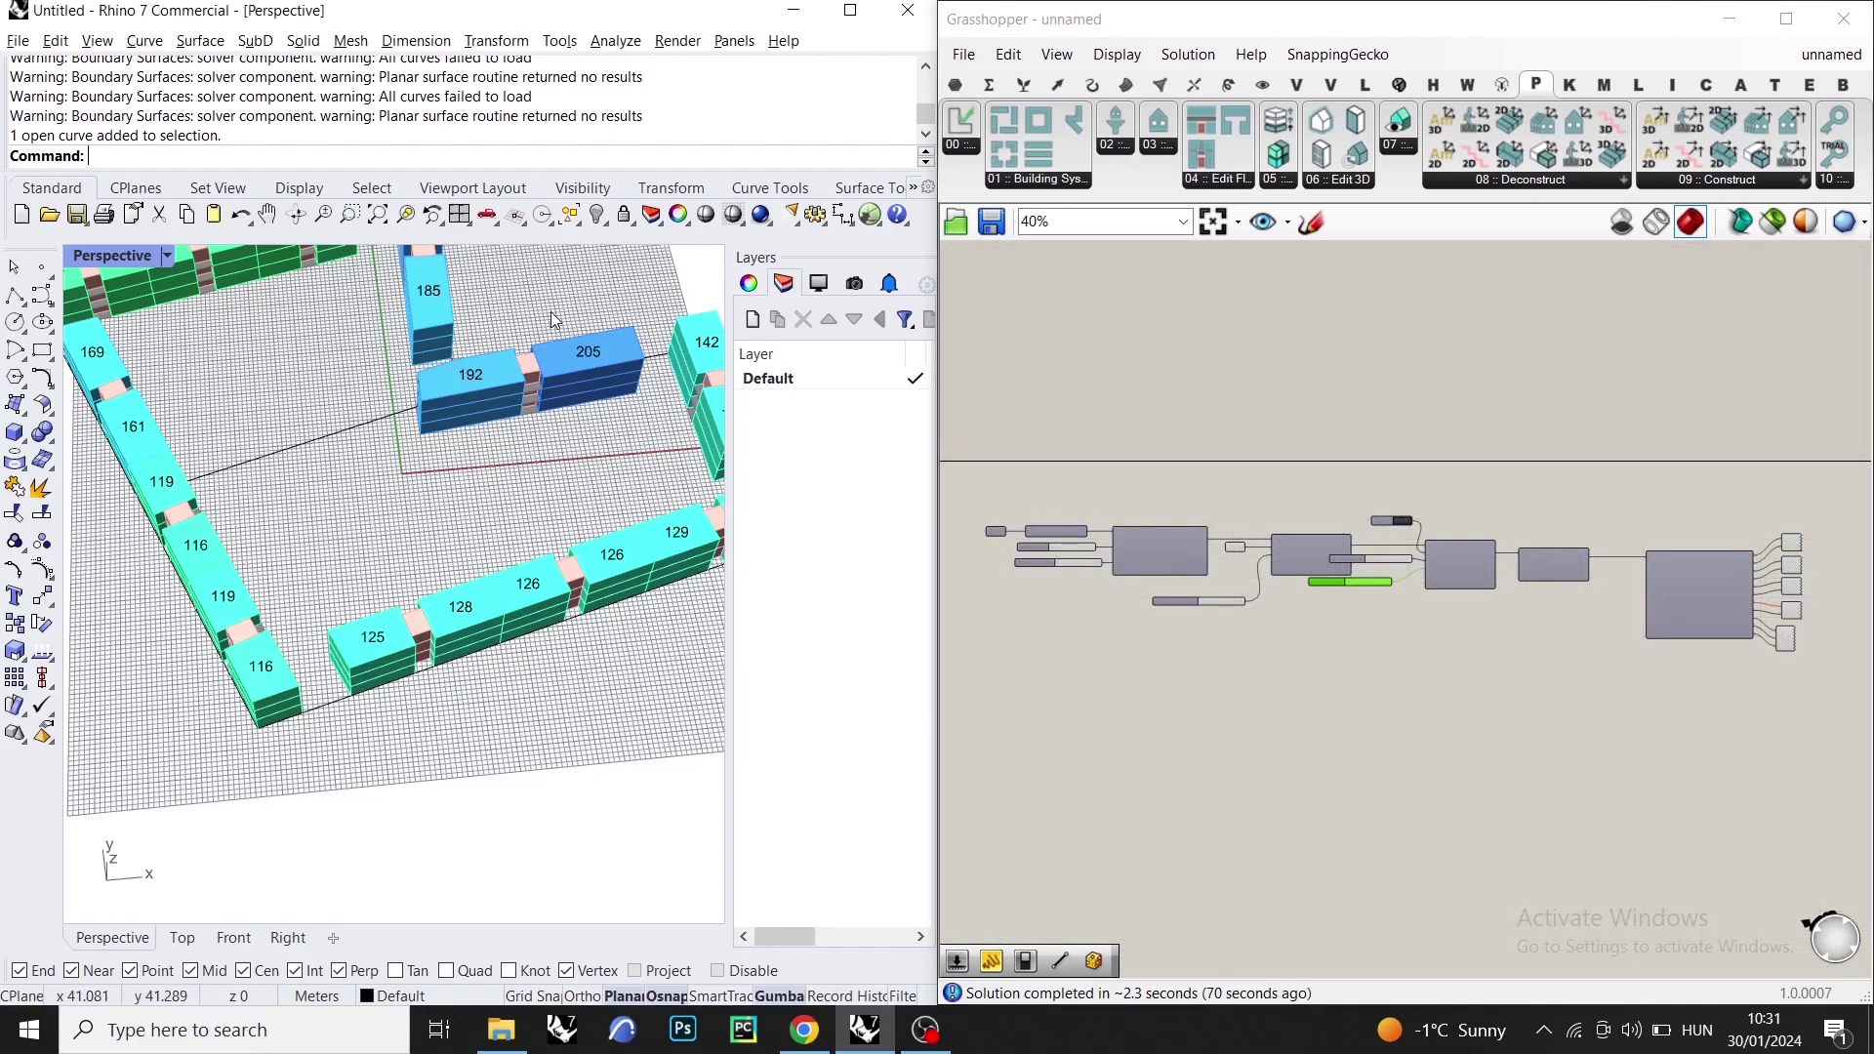
{"action": "scroll", "coordinate": [1097, 574], "scroll_direction": "up", "scroll_amount": 6}
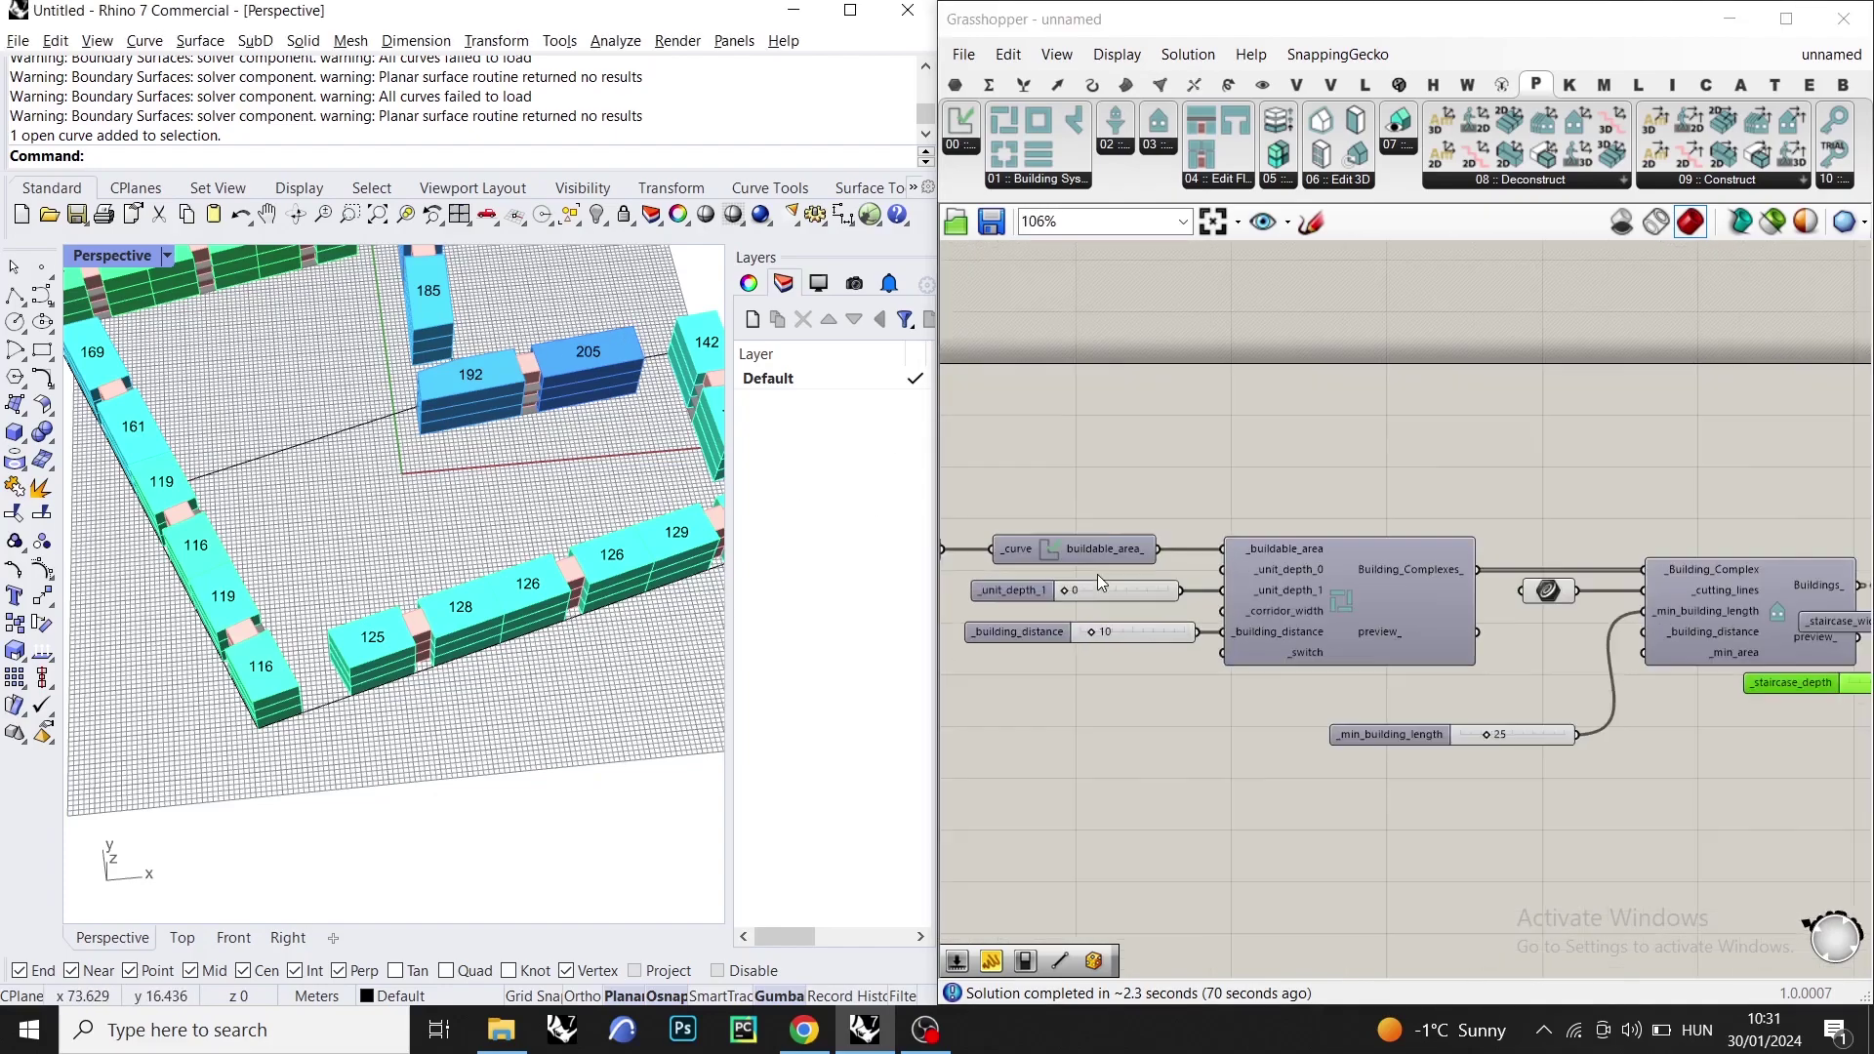
{"action": "scroll", "coordinate": [1342, 572], "scroll_direction": "up", "scroll_amount": 3}
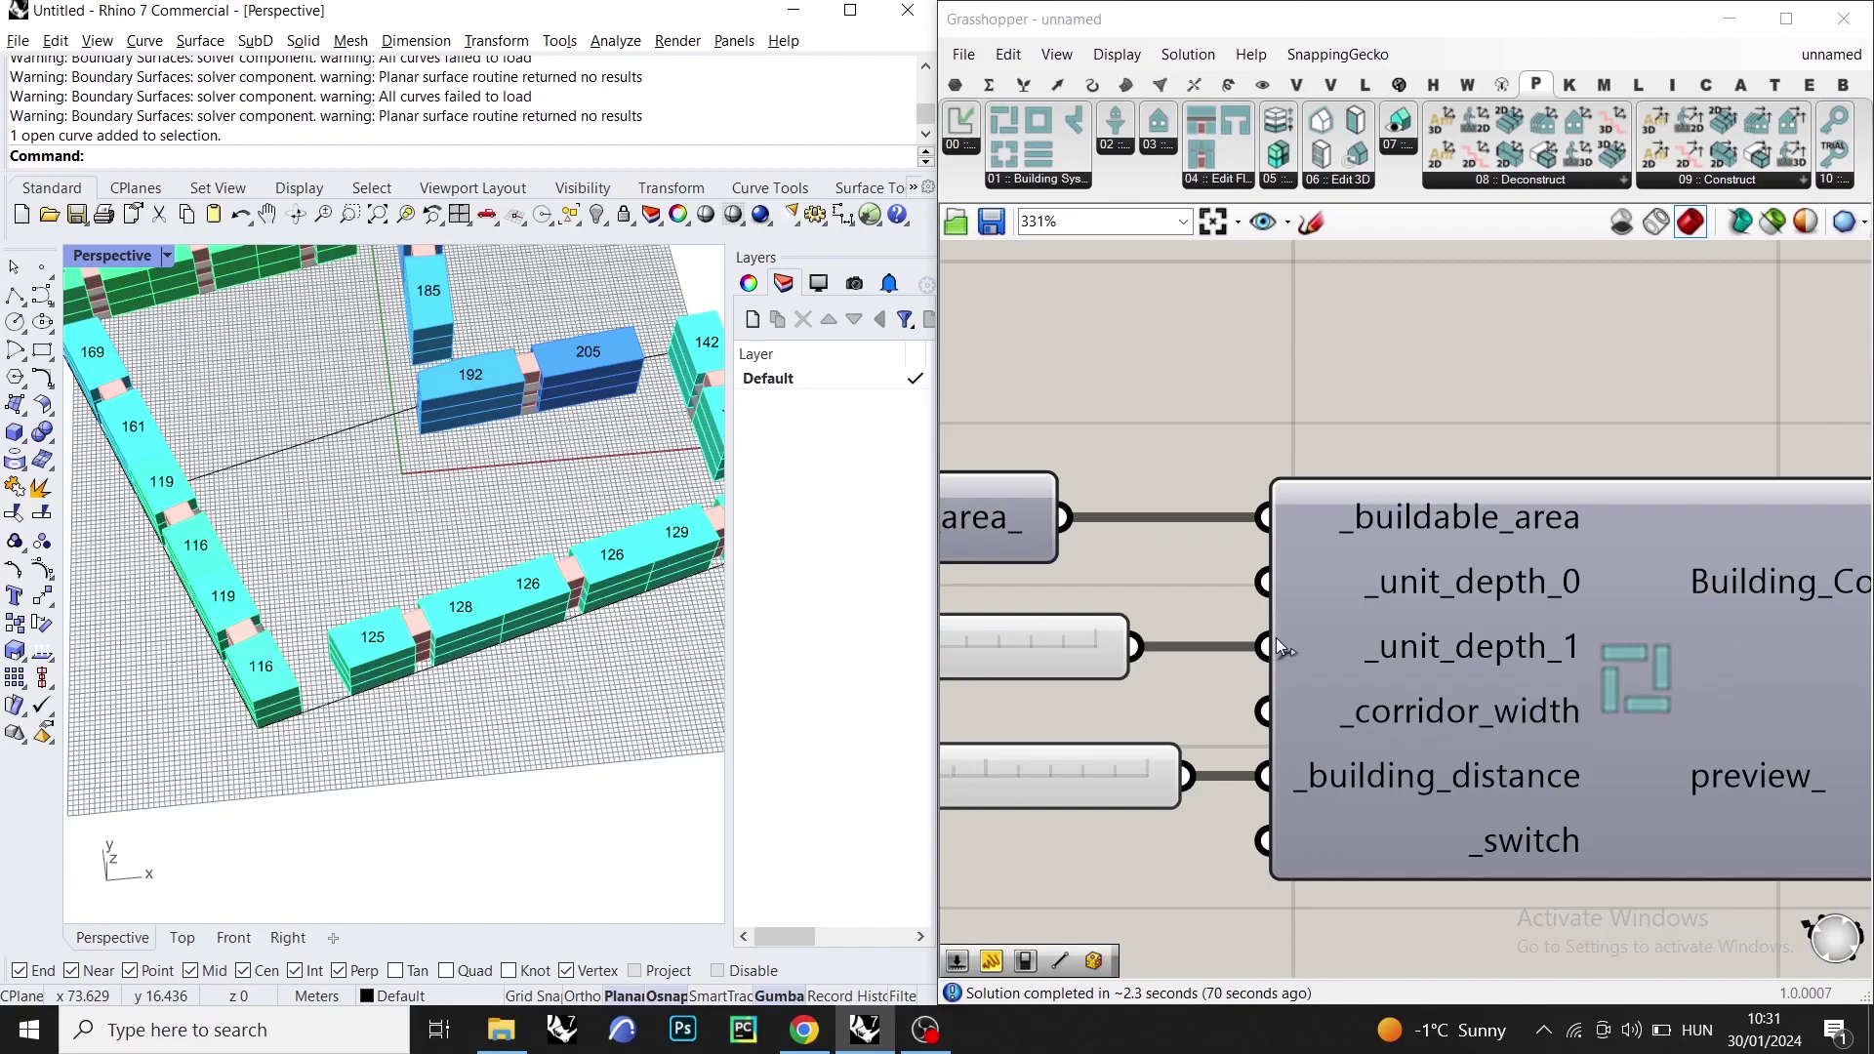
{"action": "left_click_drag", "start_coordinate": [1269, 656], "coordinate": [1156, 648]}
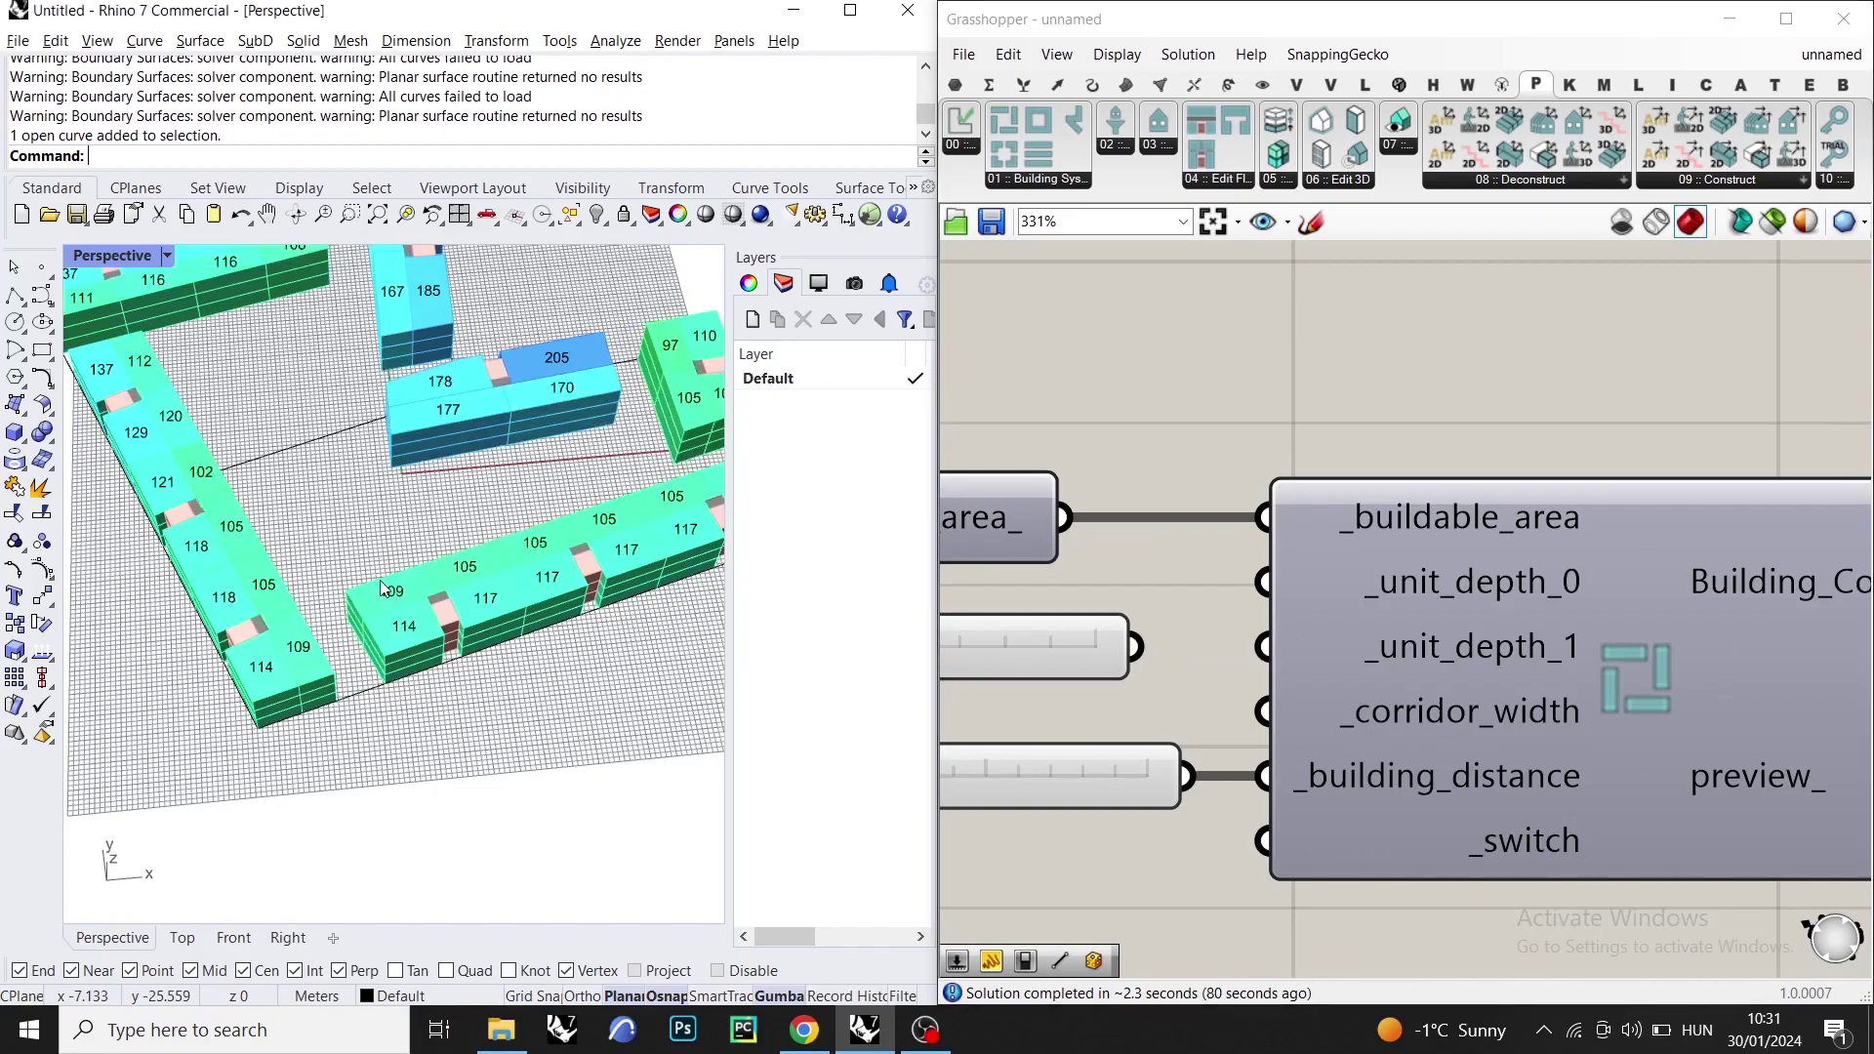
{"action": "scroll", "coordinate": [361, 596], "scroll_direction": "down", "scroll_amount": 4}
{"action": "scroll", "coordinate": [362, 596], "scroll_direction": "up", "scroll_amount": 3}
- Add a Boolean Toggle set to True, connect it to the _staircase_flip input, and place it below the staircase depth slider
{"action": "scroll", "coordinate": [1457, 490], "scroll_direction": "down", "scroll_amount": 5}
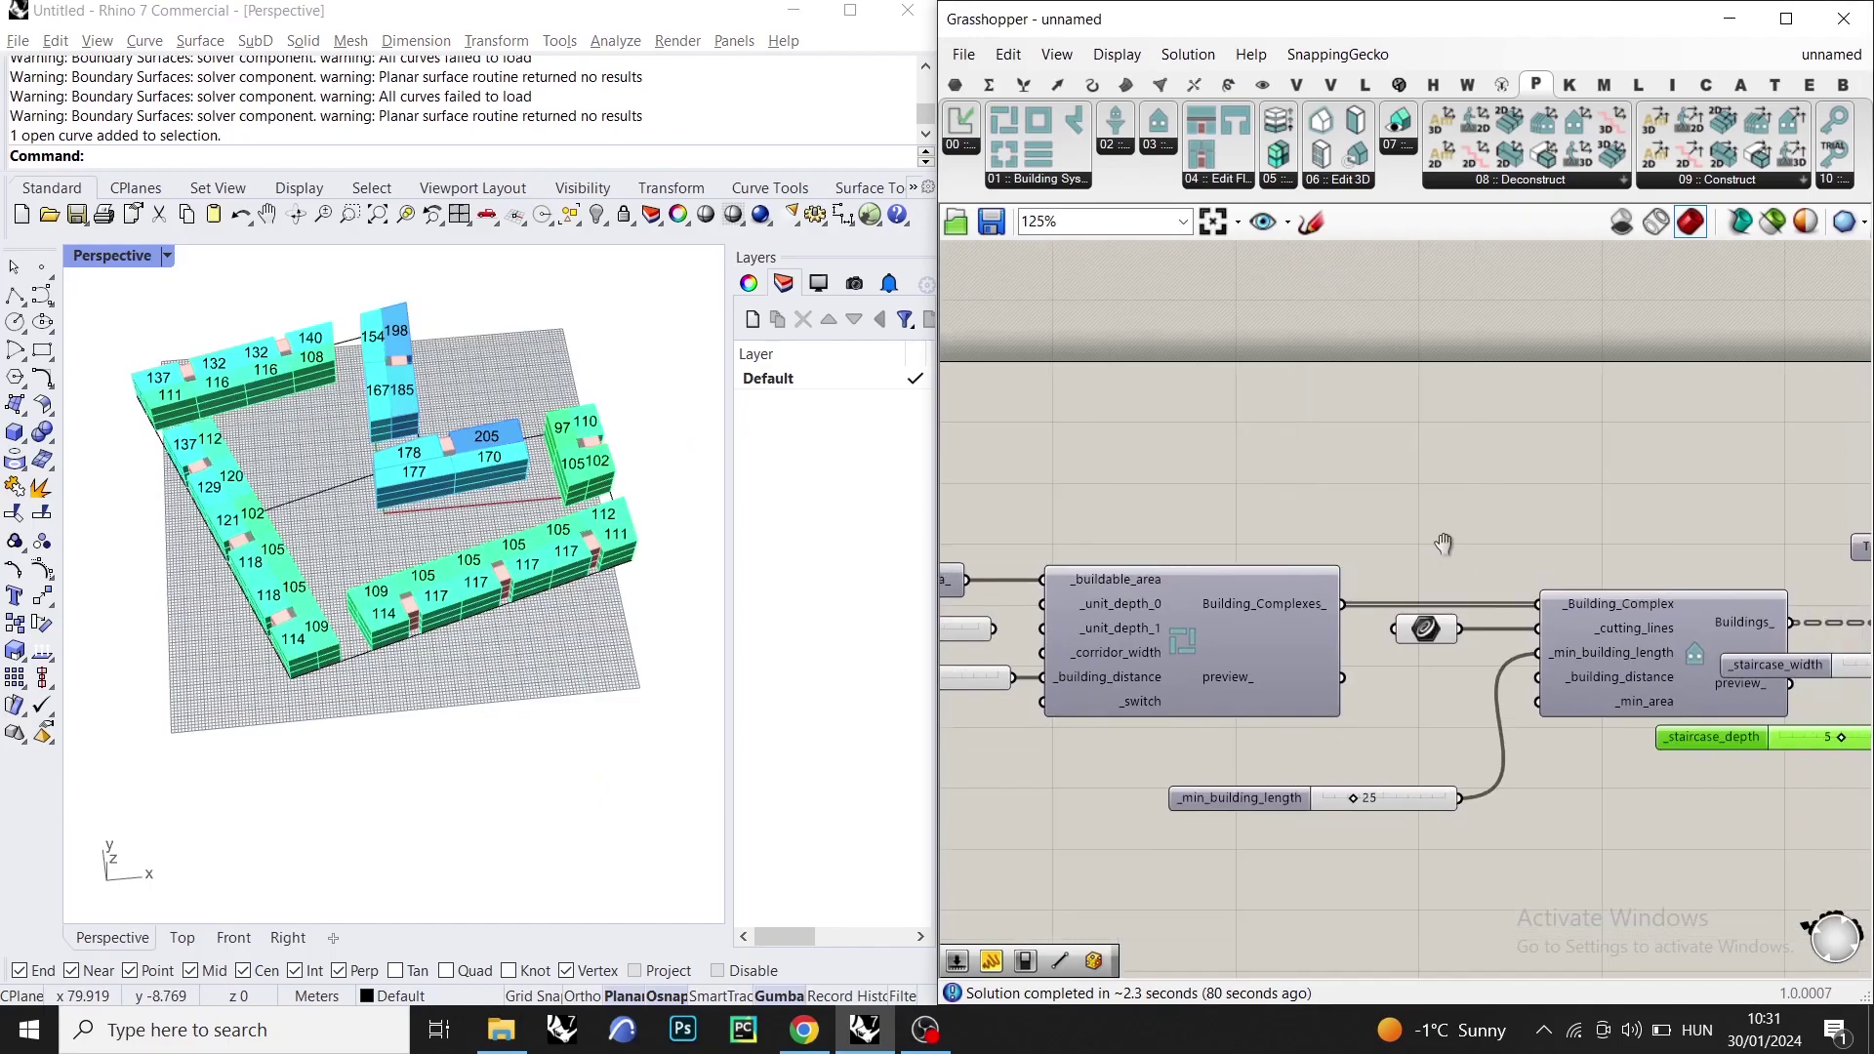
{"action": "scroll", "coordinate": [1484, 490], "scroll_direction": "up", "scroll_amount": 5}
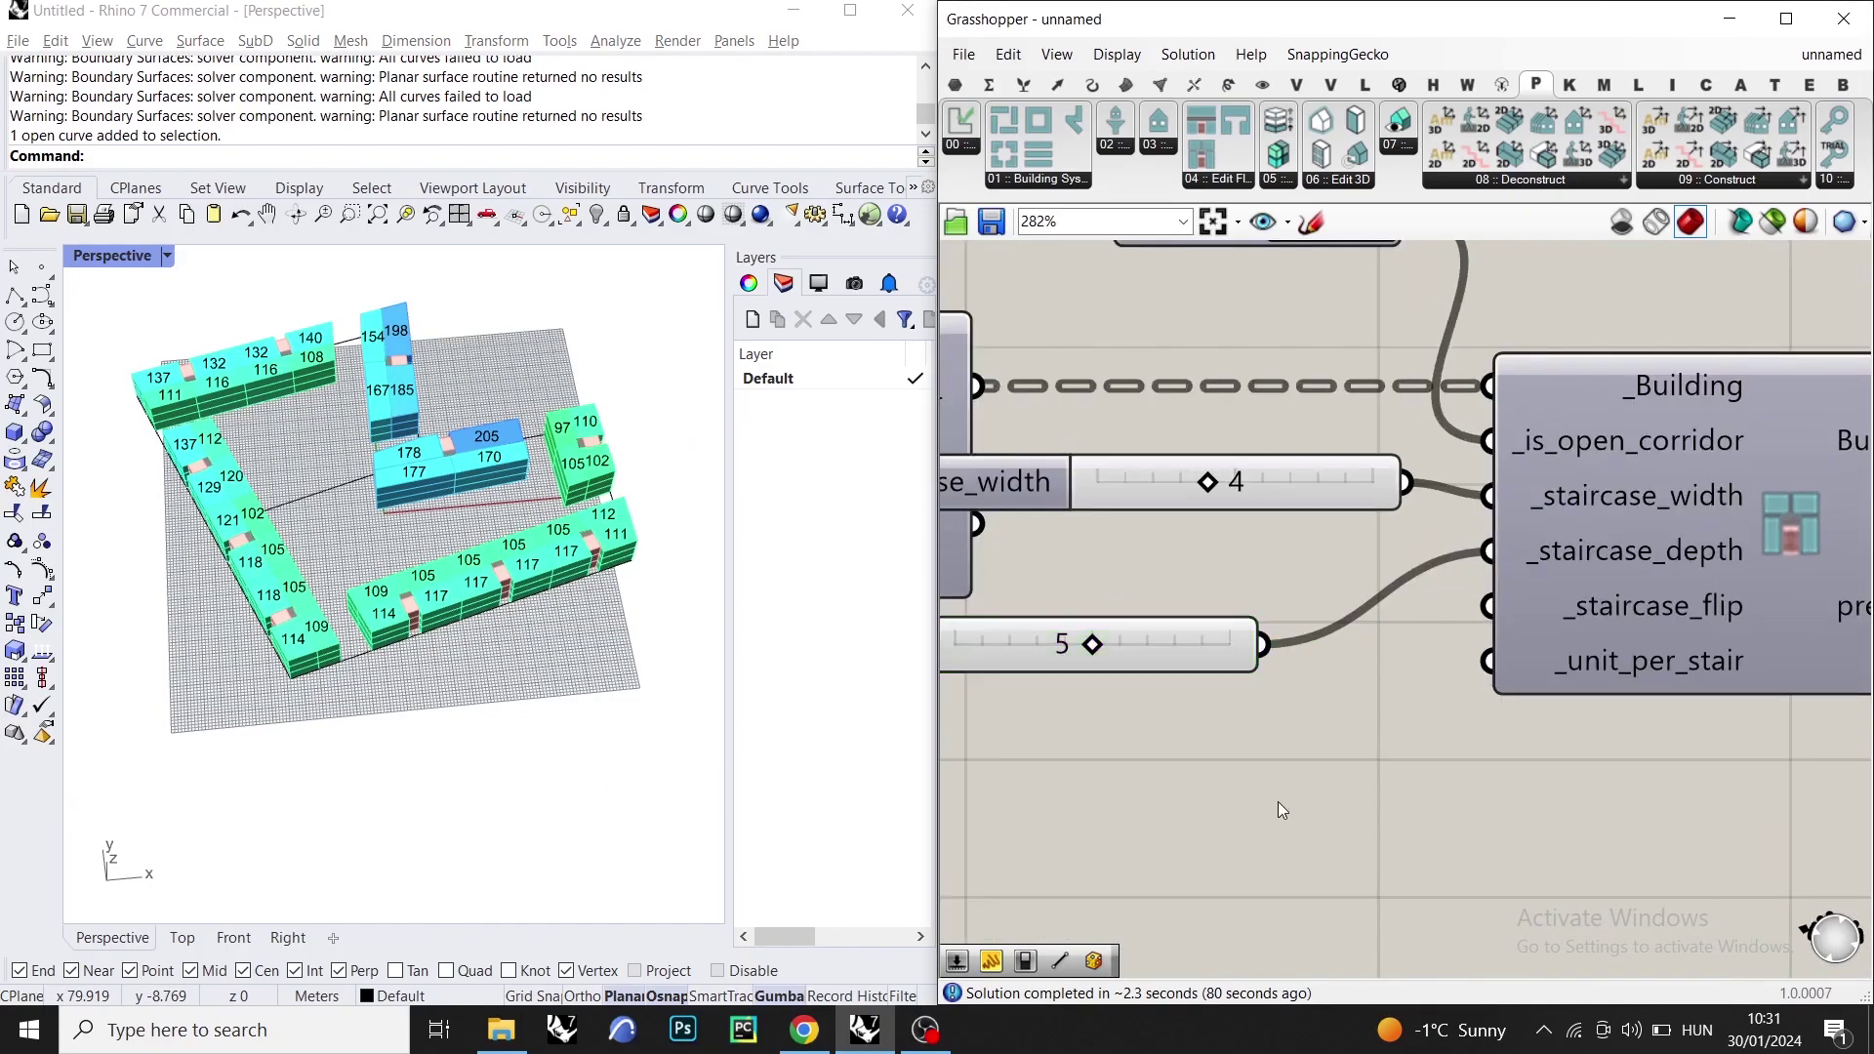
{"action": "double_click", "coordinate": [1279, 800]}
{"action": "type", "text": "bool"}
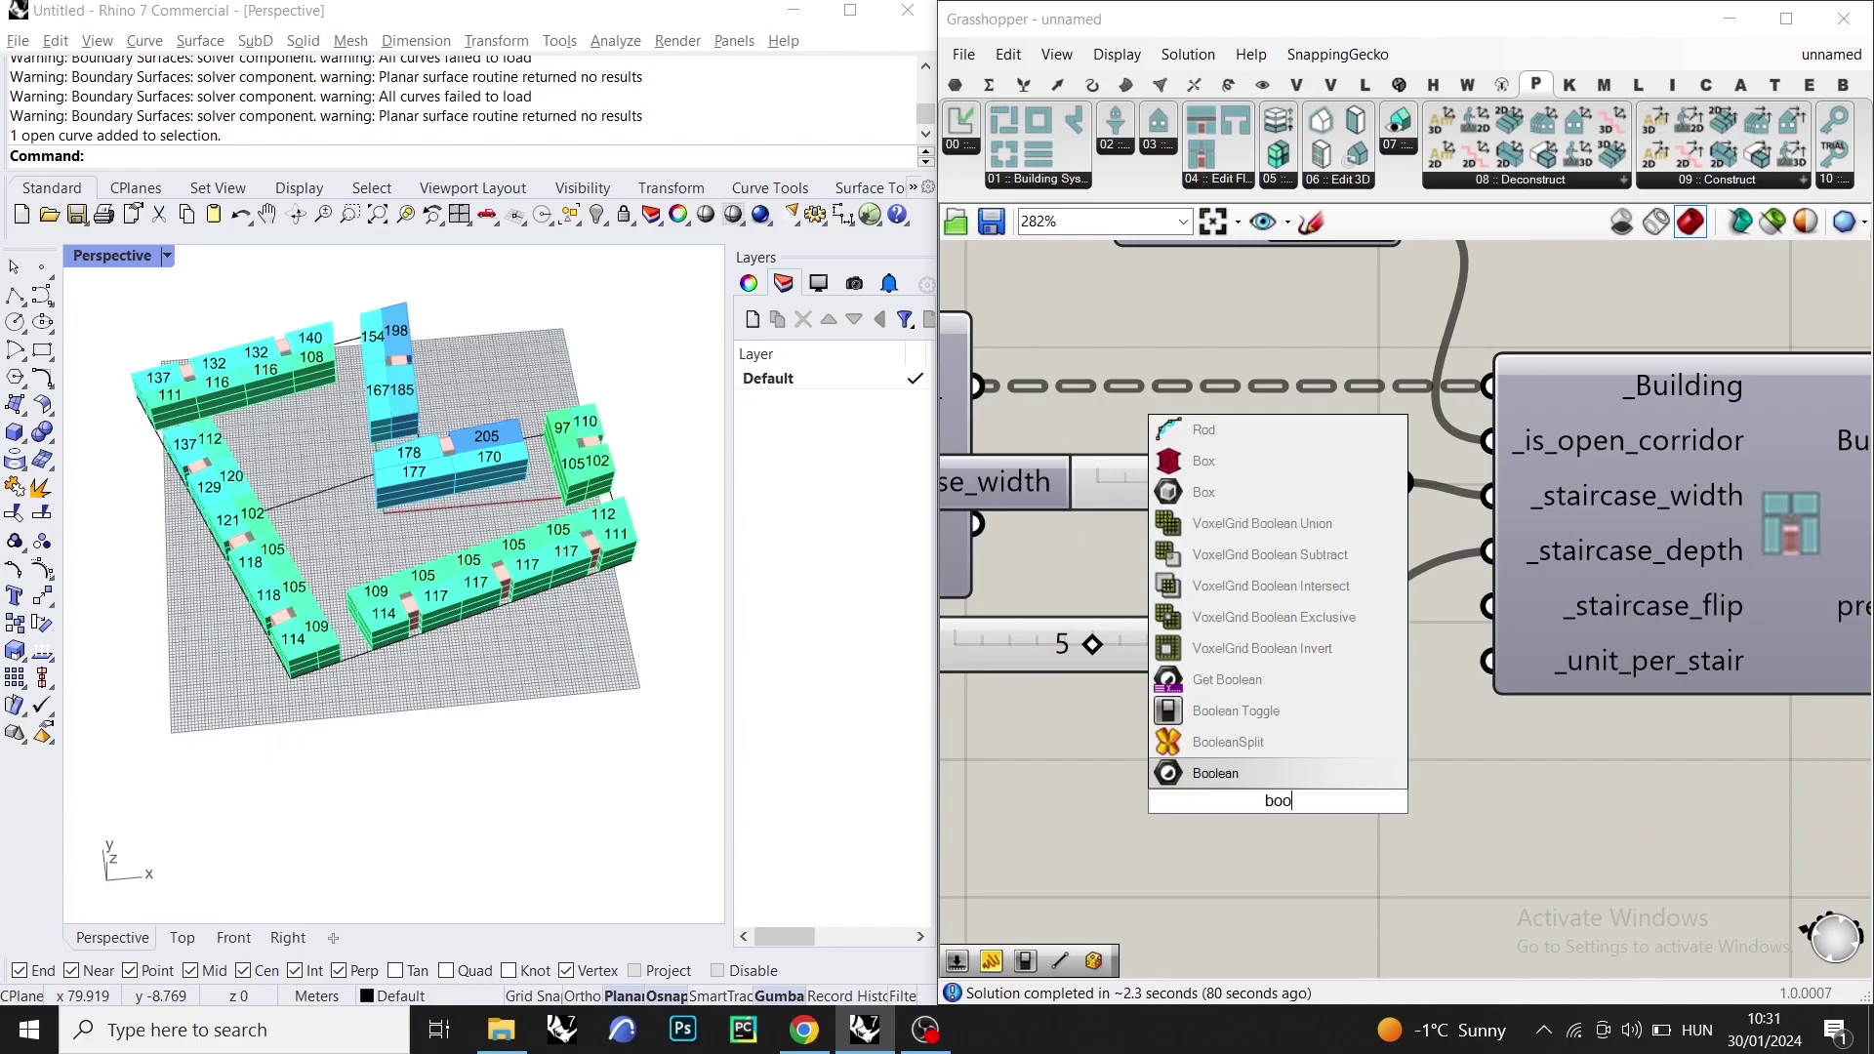
{"action": "left_click", "coordinate": [1279, 720]}
{"action": "left_click_drag", "start_coordinate": [1488, 605], "coordinate": [1425, 801]}
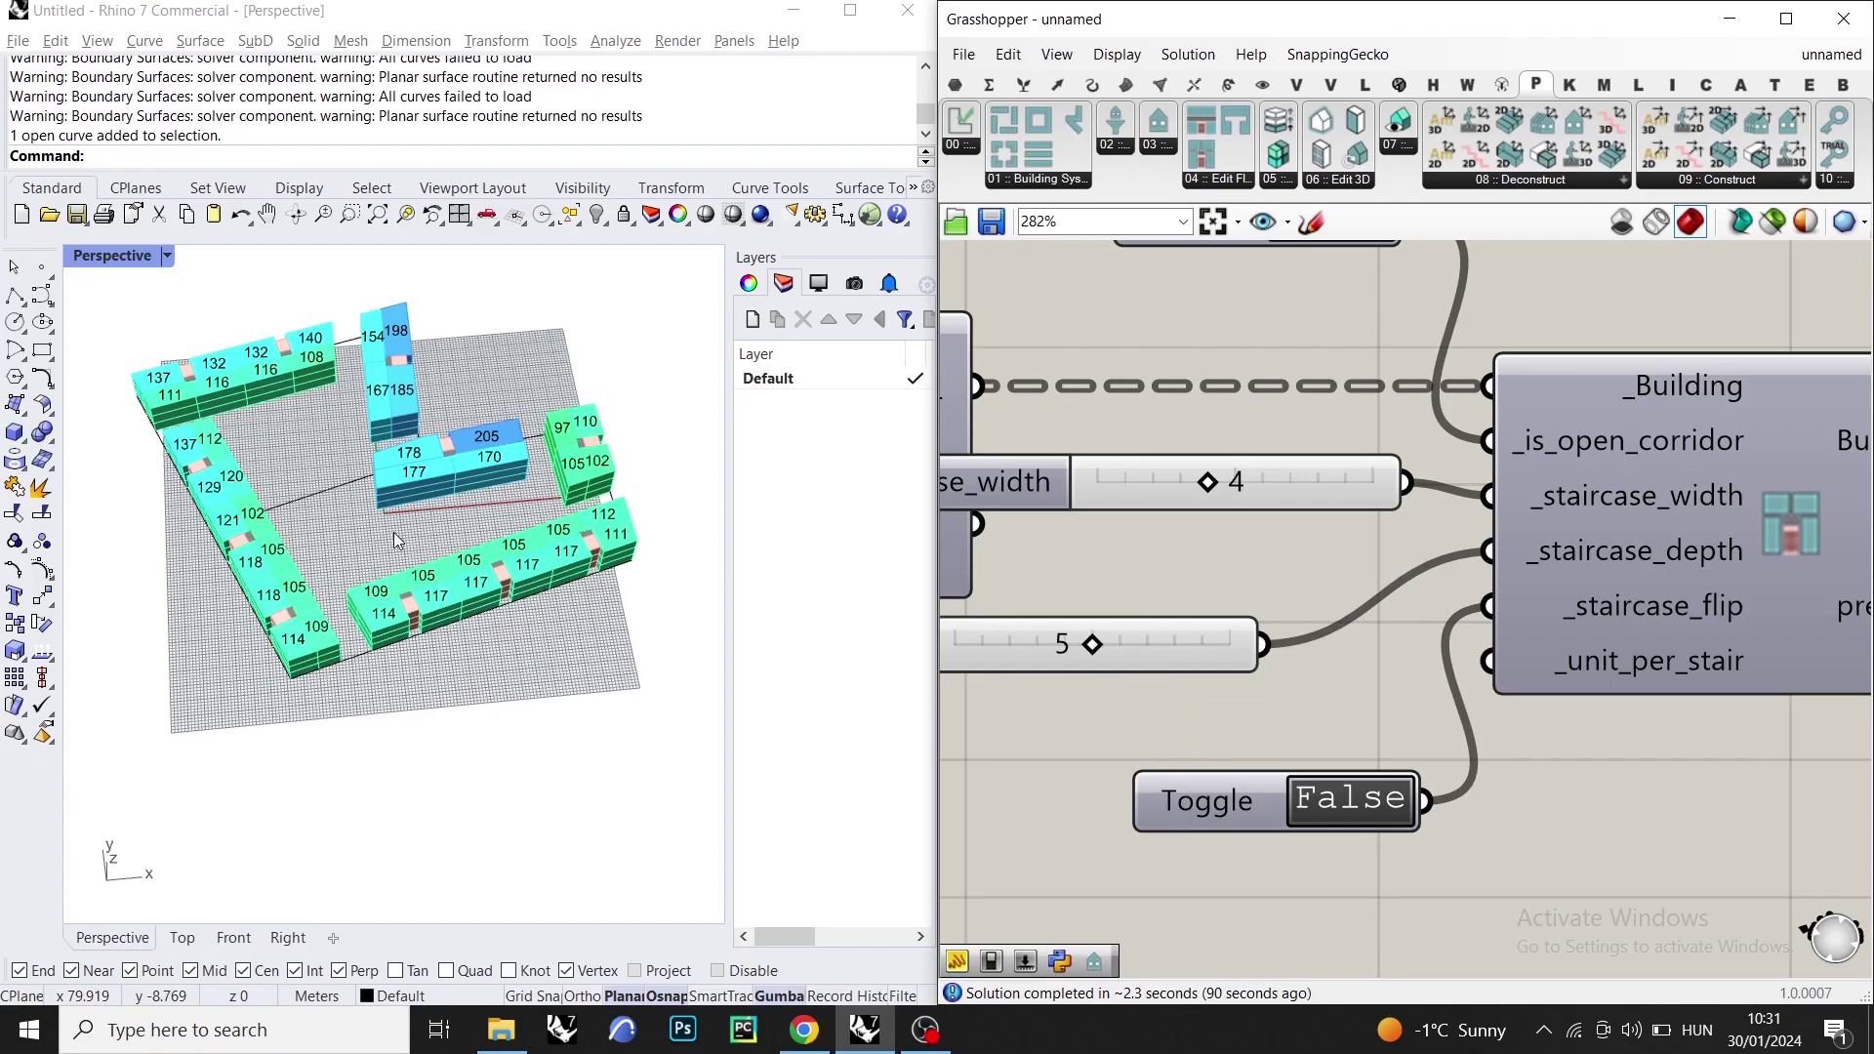
{"action": "scroll", "coordinate": [394, 585], "scroll_direction": "up", "scroll_amount": 5}
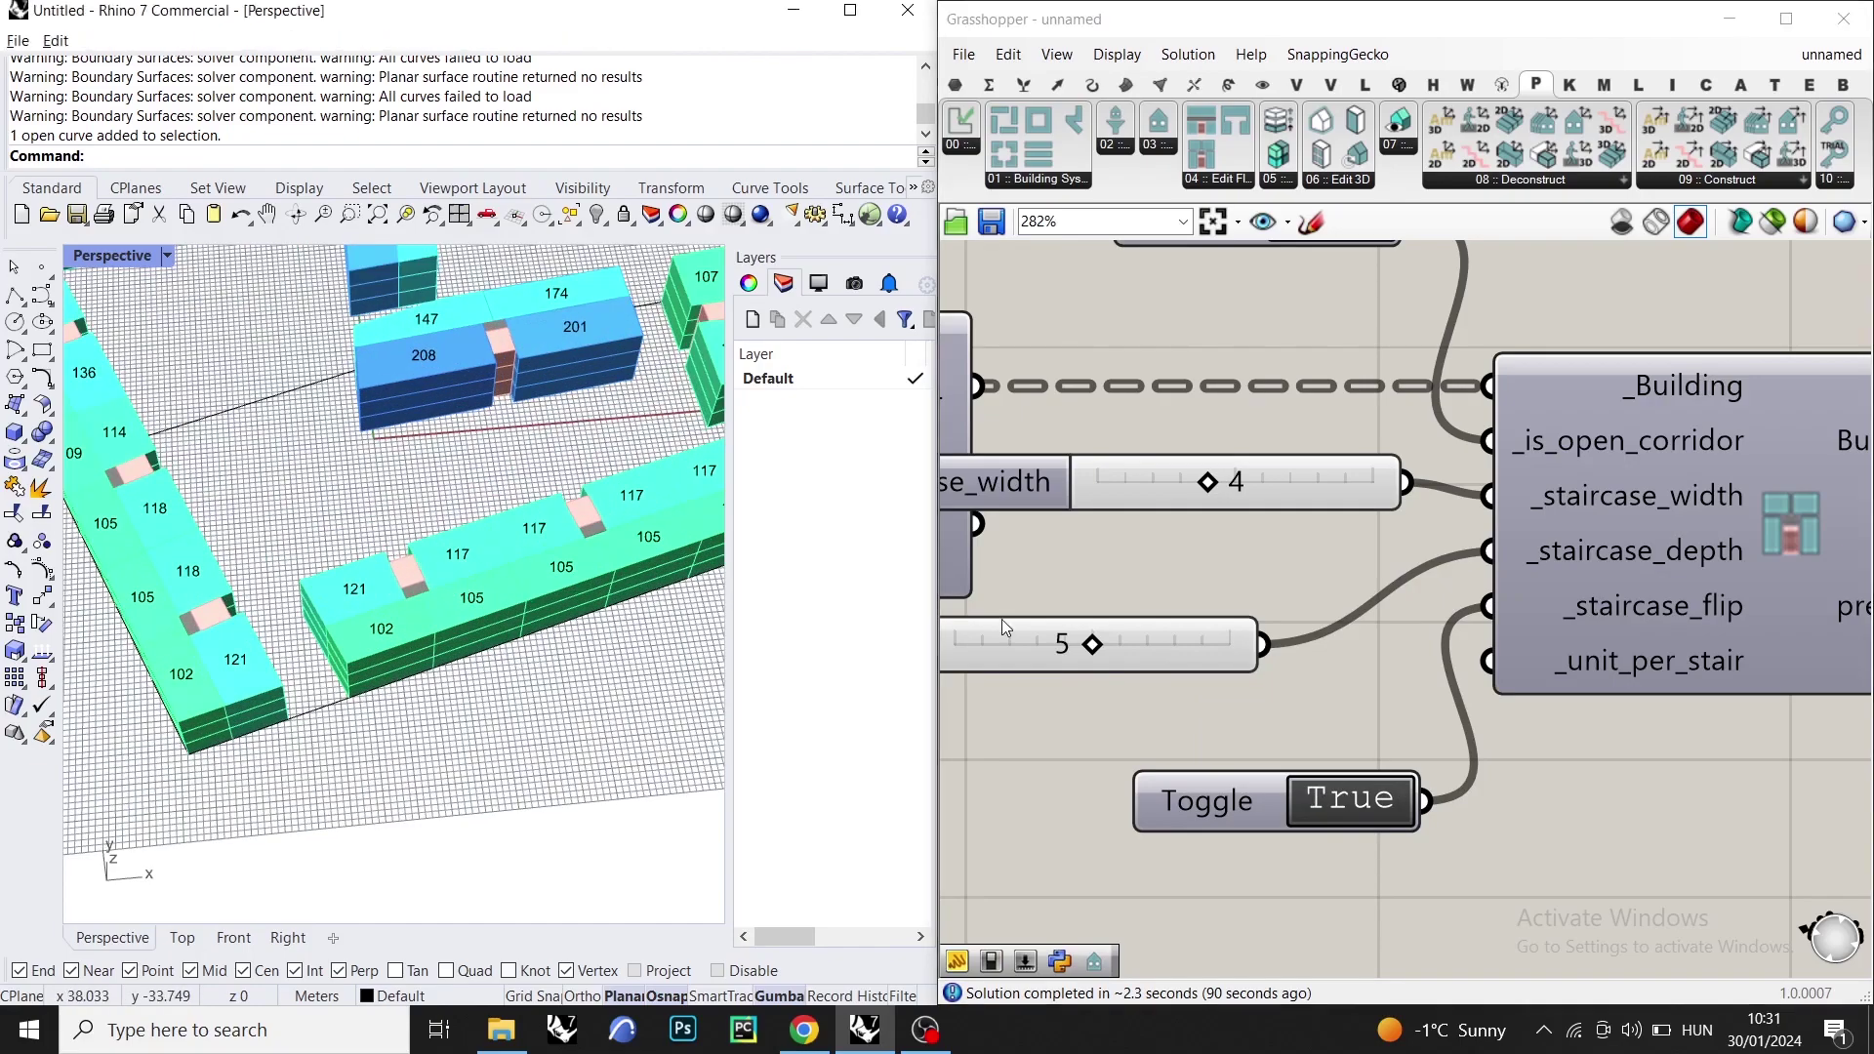
{"action": "left_click_drag", "start_coordinate": [1204, 800], "coordinate": [1045, 722]}
{"action": "scroll", "coordinate": [1036, 601], "scroll_direction": "down", "scroll_amount": 2}
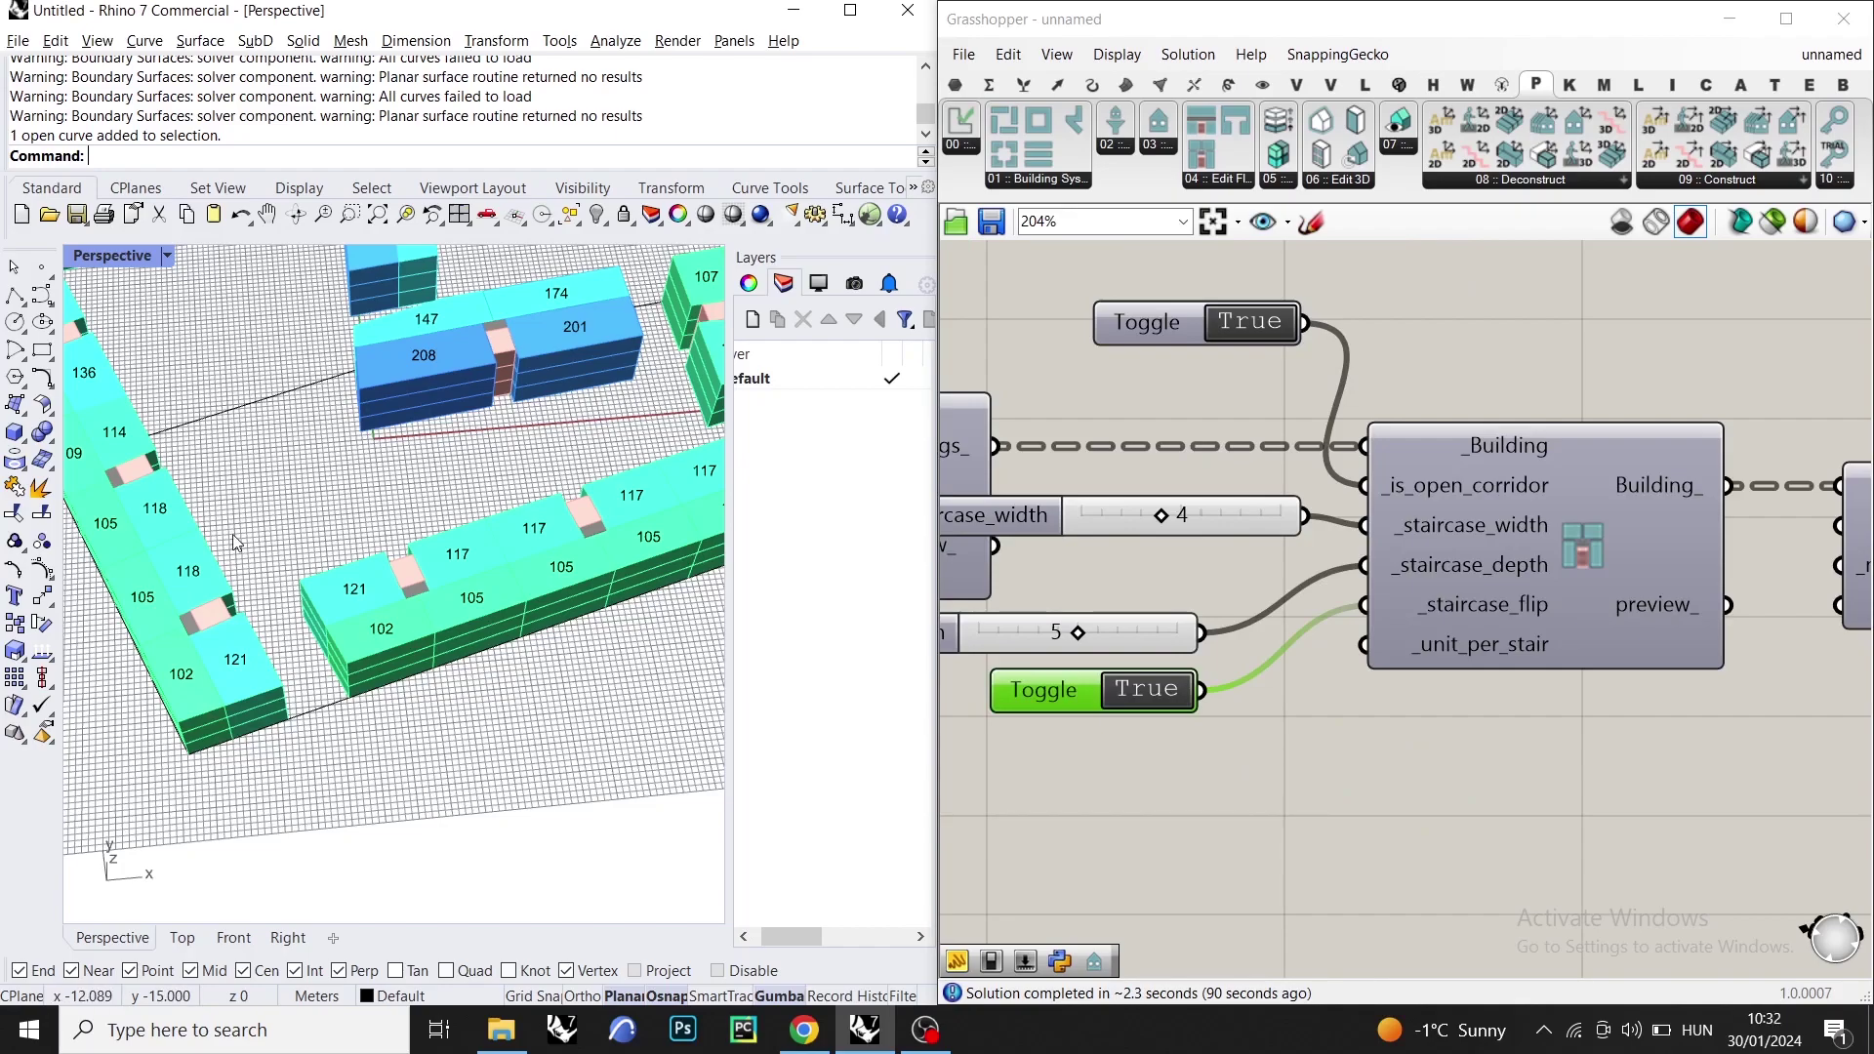
- Check the _unit_per_stair input of the circulation component and examine the units around a staircase in the model
{"action": "scroll", "coordinate": [252, 540], "scroll_direction": "down", "scroll_amount": 5}
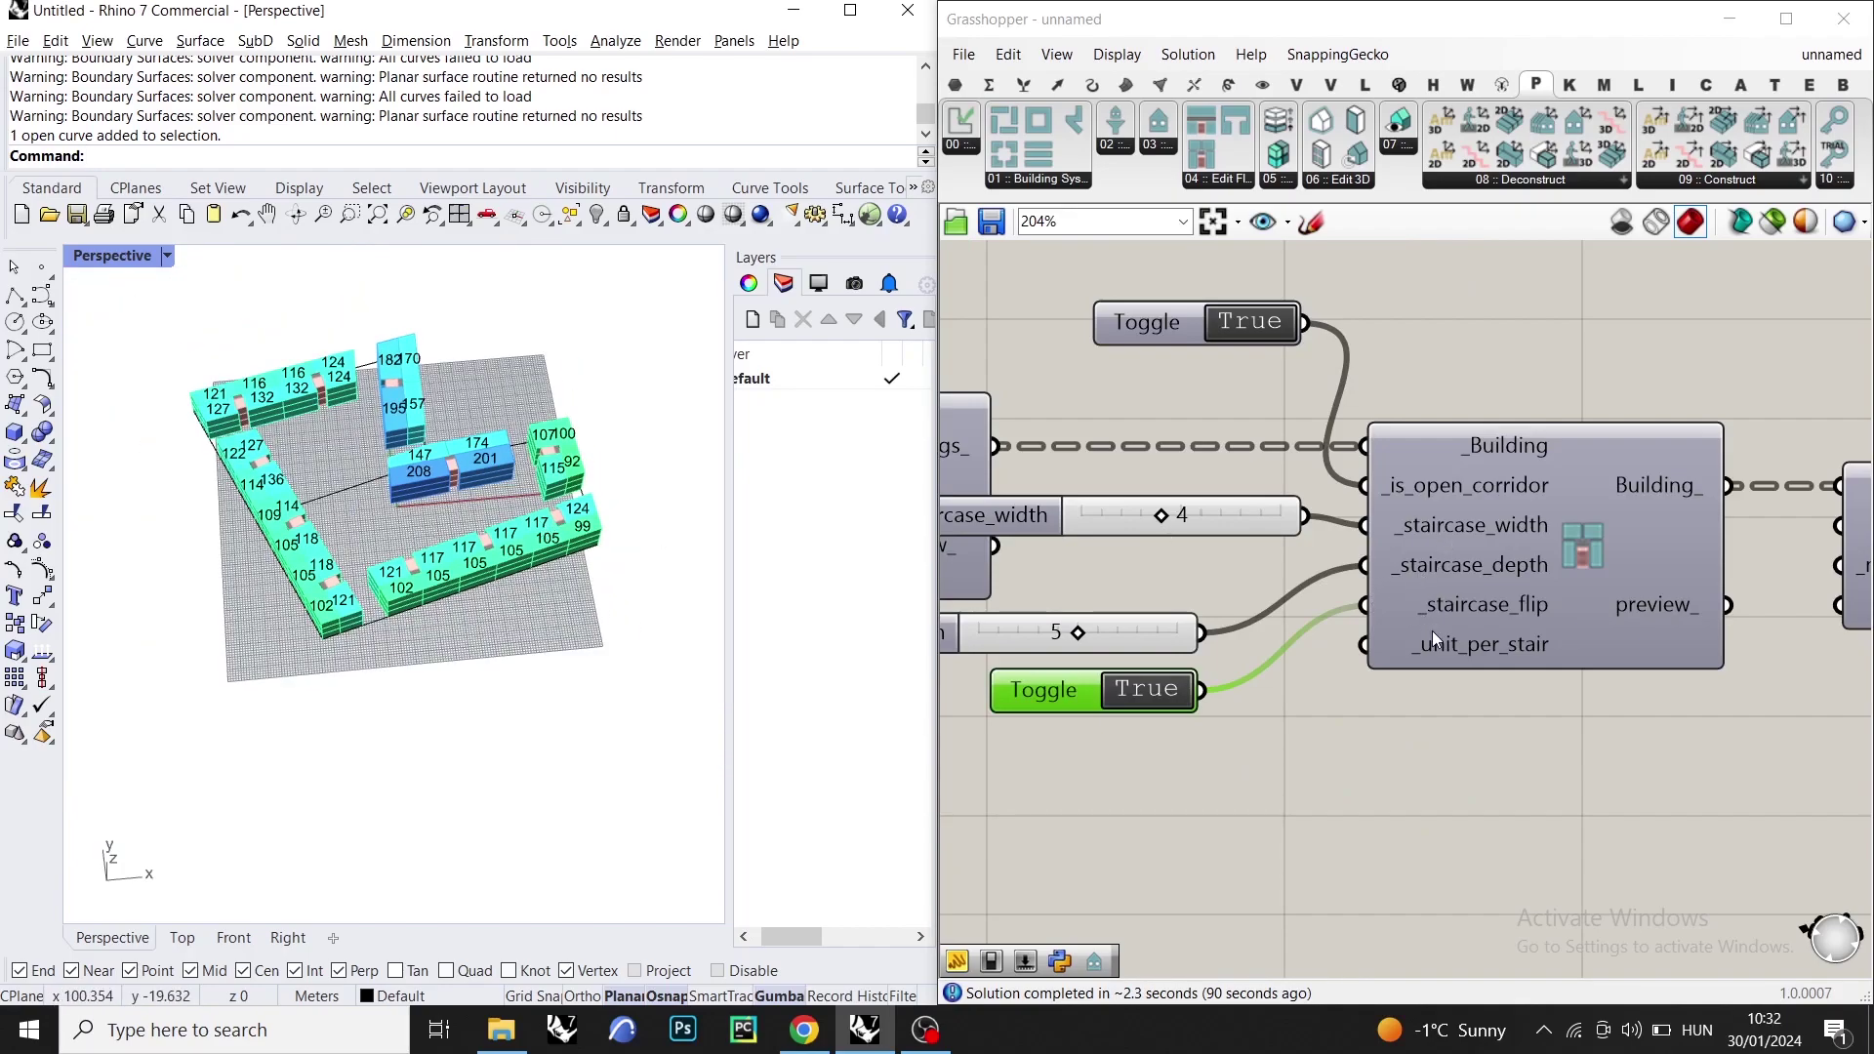
{"action": "mouse_move", "coordinate": [1439, 645]}
{"action": "scroll", "coordinate": [459, 558], "scroll_direction": "up", "scroll_amount": 1}
{"action": "scroll", "coordinate": [459, 559], "scroll_direction": "up", "scroll_amount": 2}
{"action": "scroll", "coordinate": [414, 559], "scroll_direction": "up", "scroll_amount": 2}
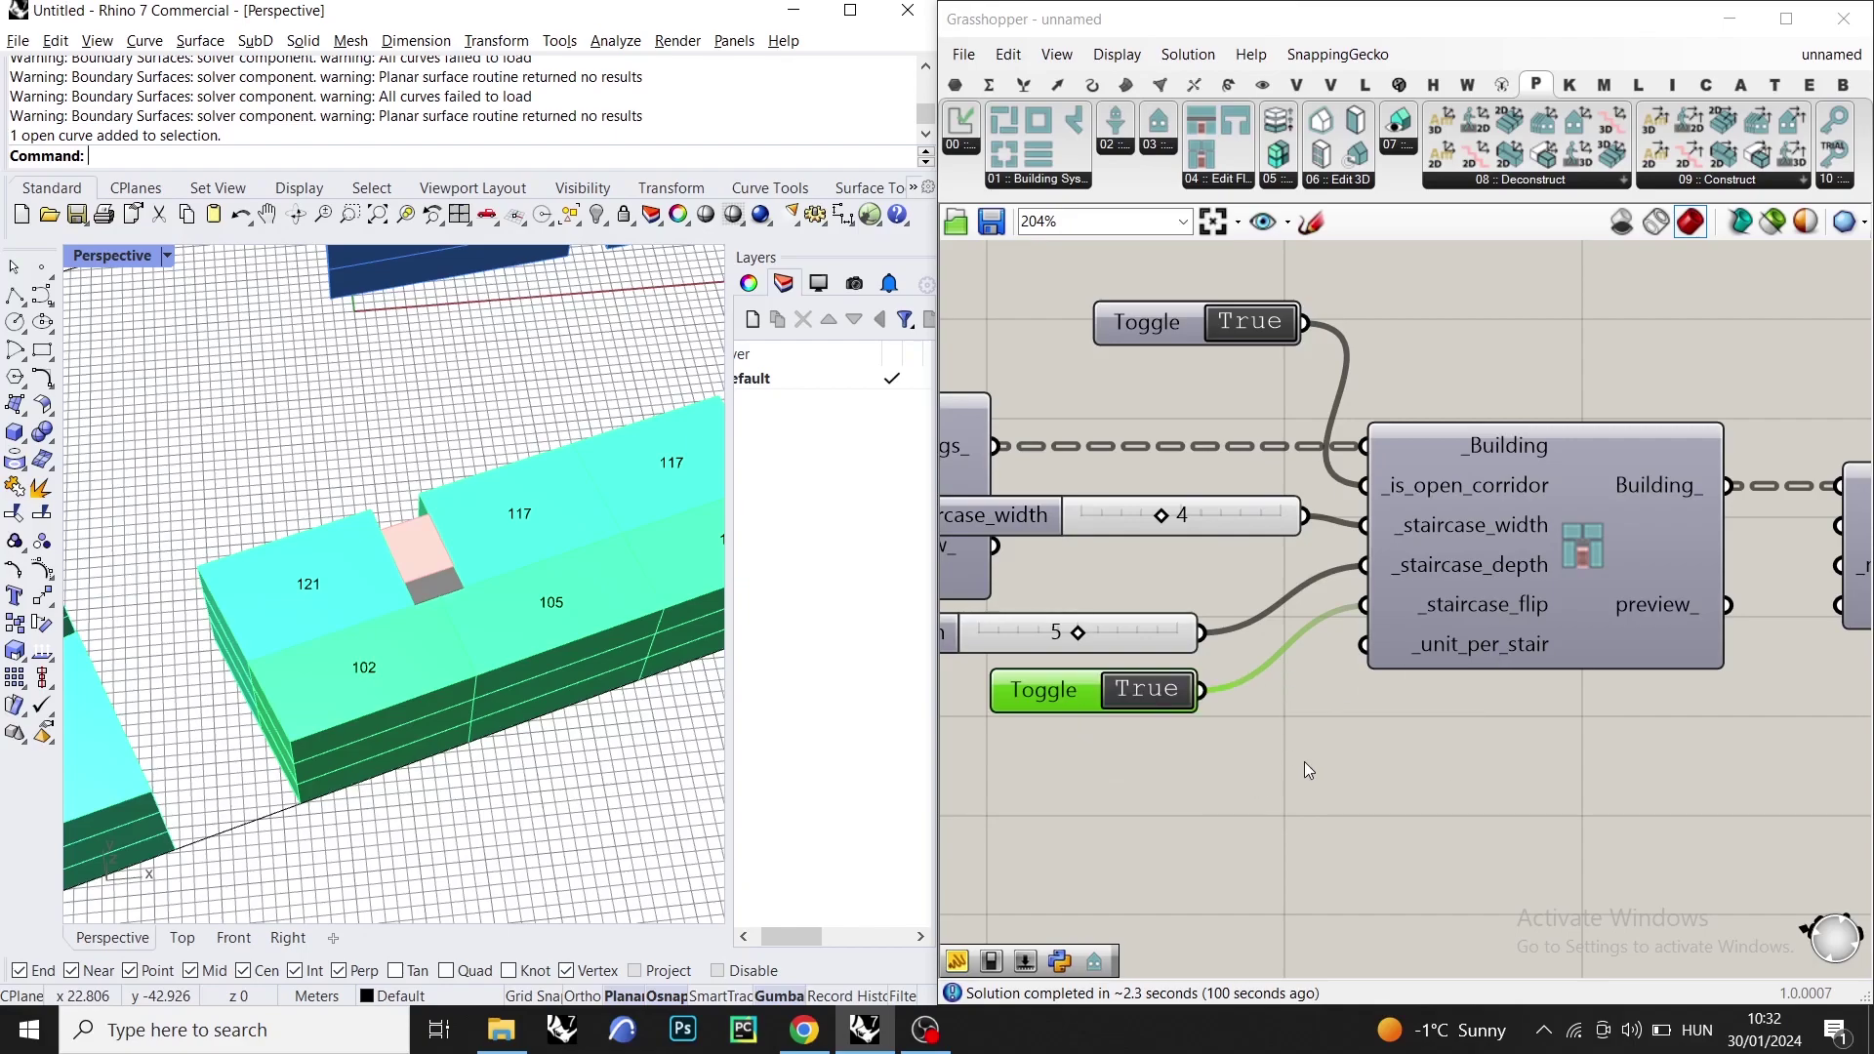
- Add a number slider, set it to 3, place it below the staircase flip toggle, and connect it to the _unit_per_stair input
{"action": "double_click", "coordinate": [1308, 760]}
{"action": "type", "text": "2"}
{"action": "key", "text": "Return"}
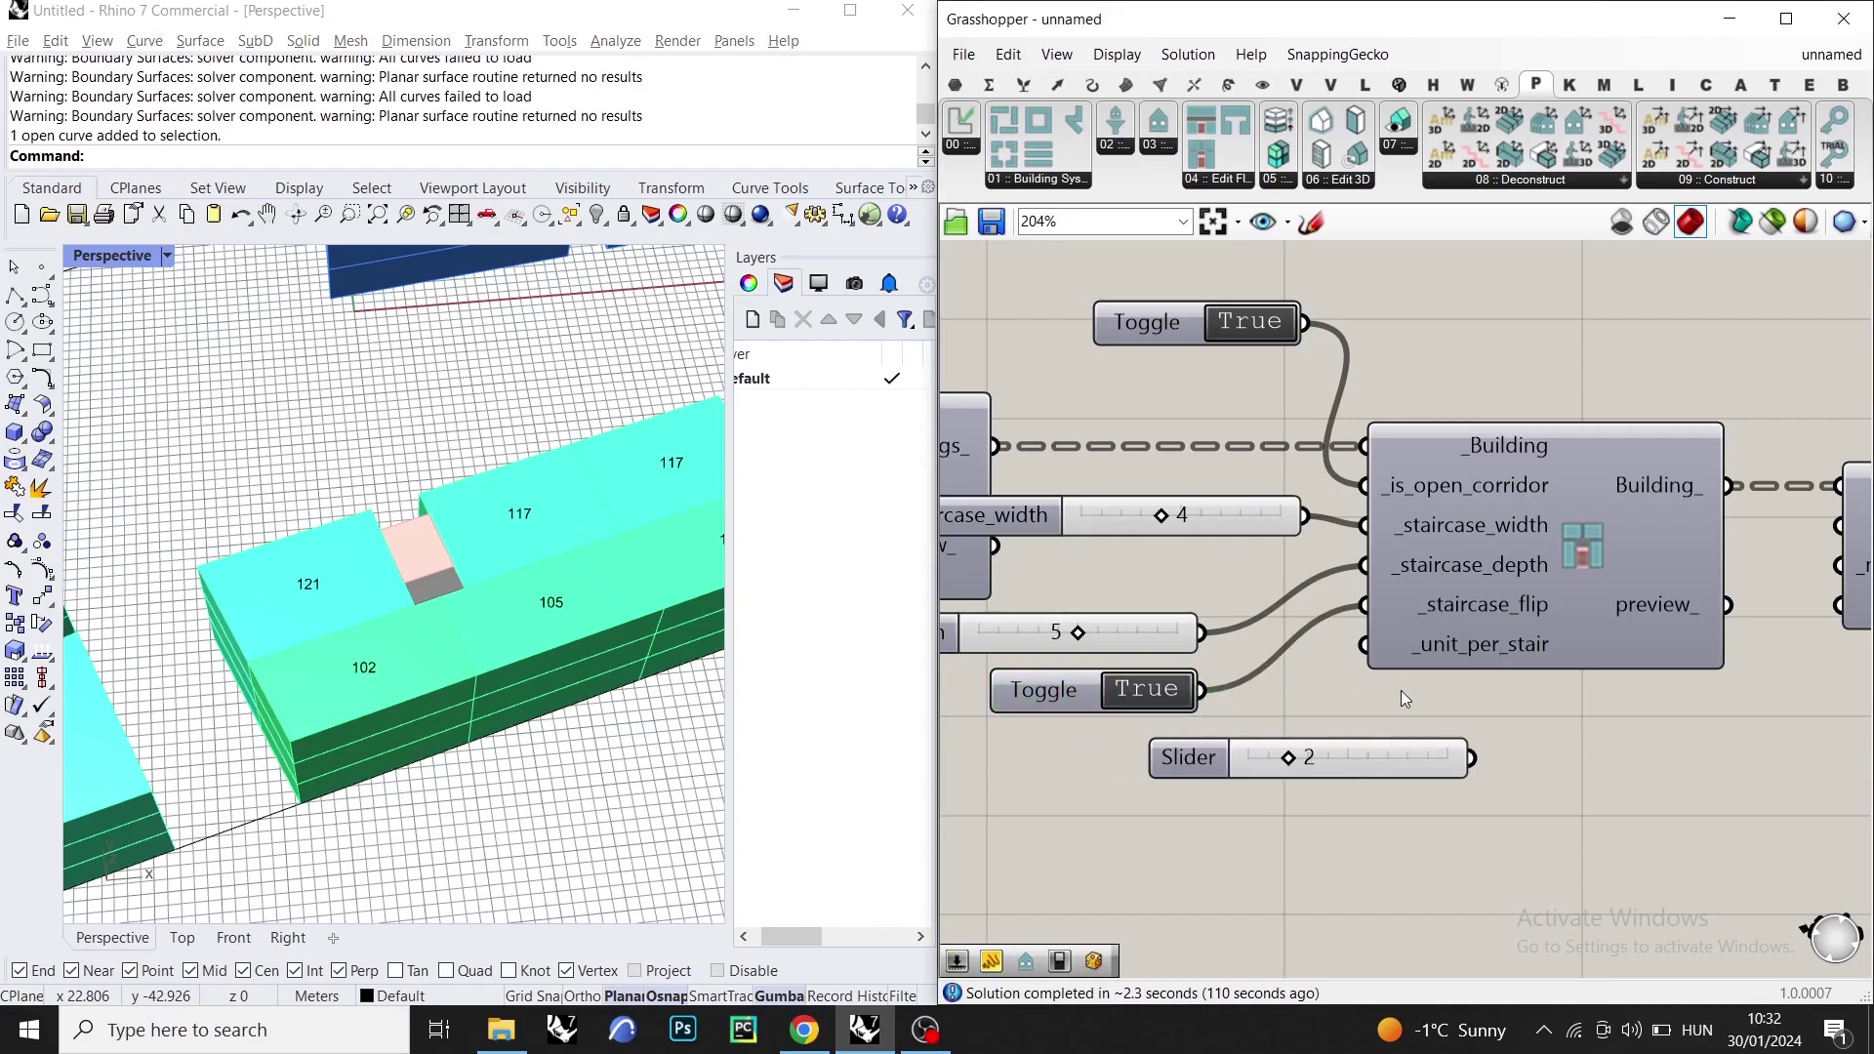
{"action": "left_click_drag", "start_coordinate": [1370, 771], "coordinate": [1287, 838]}
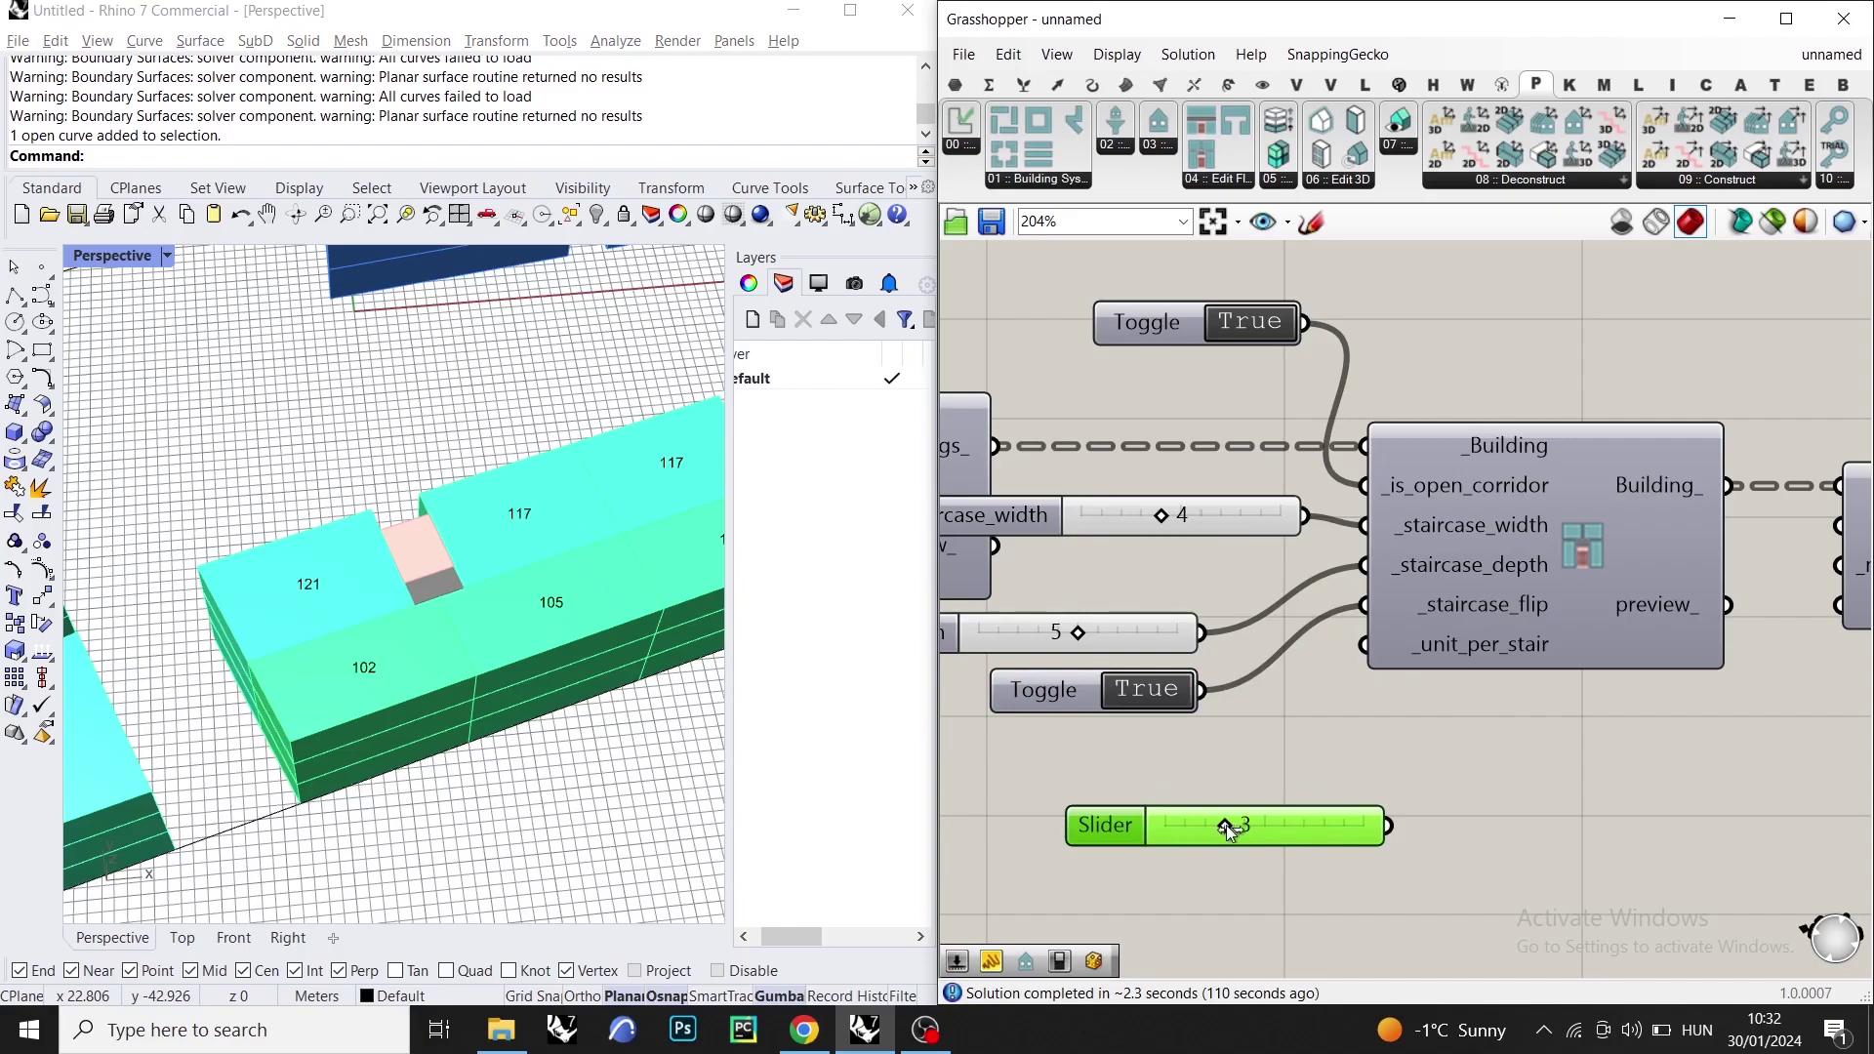
{"action": "left_click_drag", "start_coordinate": [1364, 644], "coordinate": [1388, 826]}
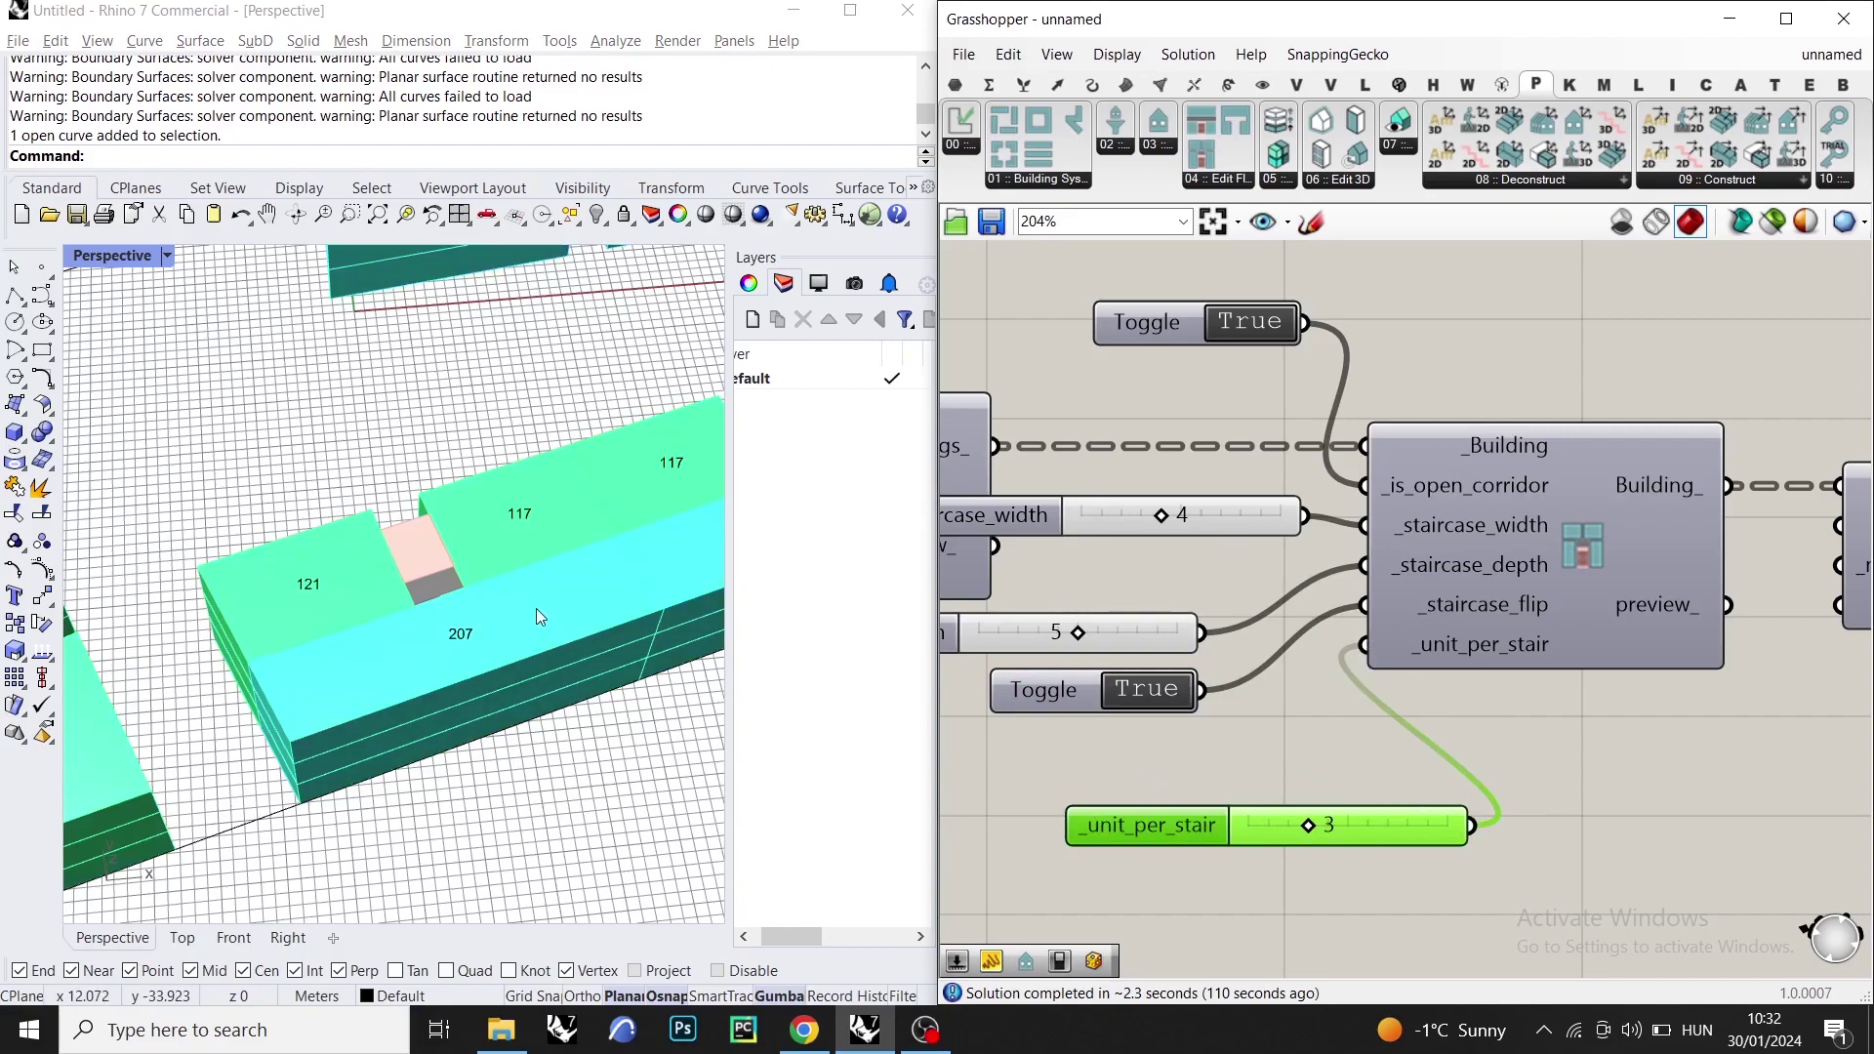
- Set the units-per-stair slider to 2 and inspect the unit division across all buildings
{"action": "scroll", "coordinate": [1288, 821], "scroll_direction": "up", "scroll_amount": 4}
{"action": "left_click", "coordinate": [1273, 783]}
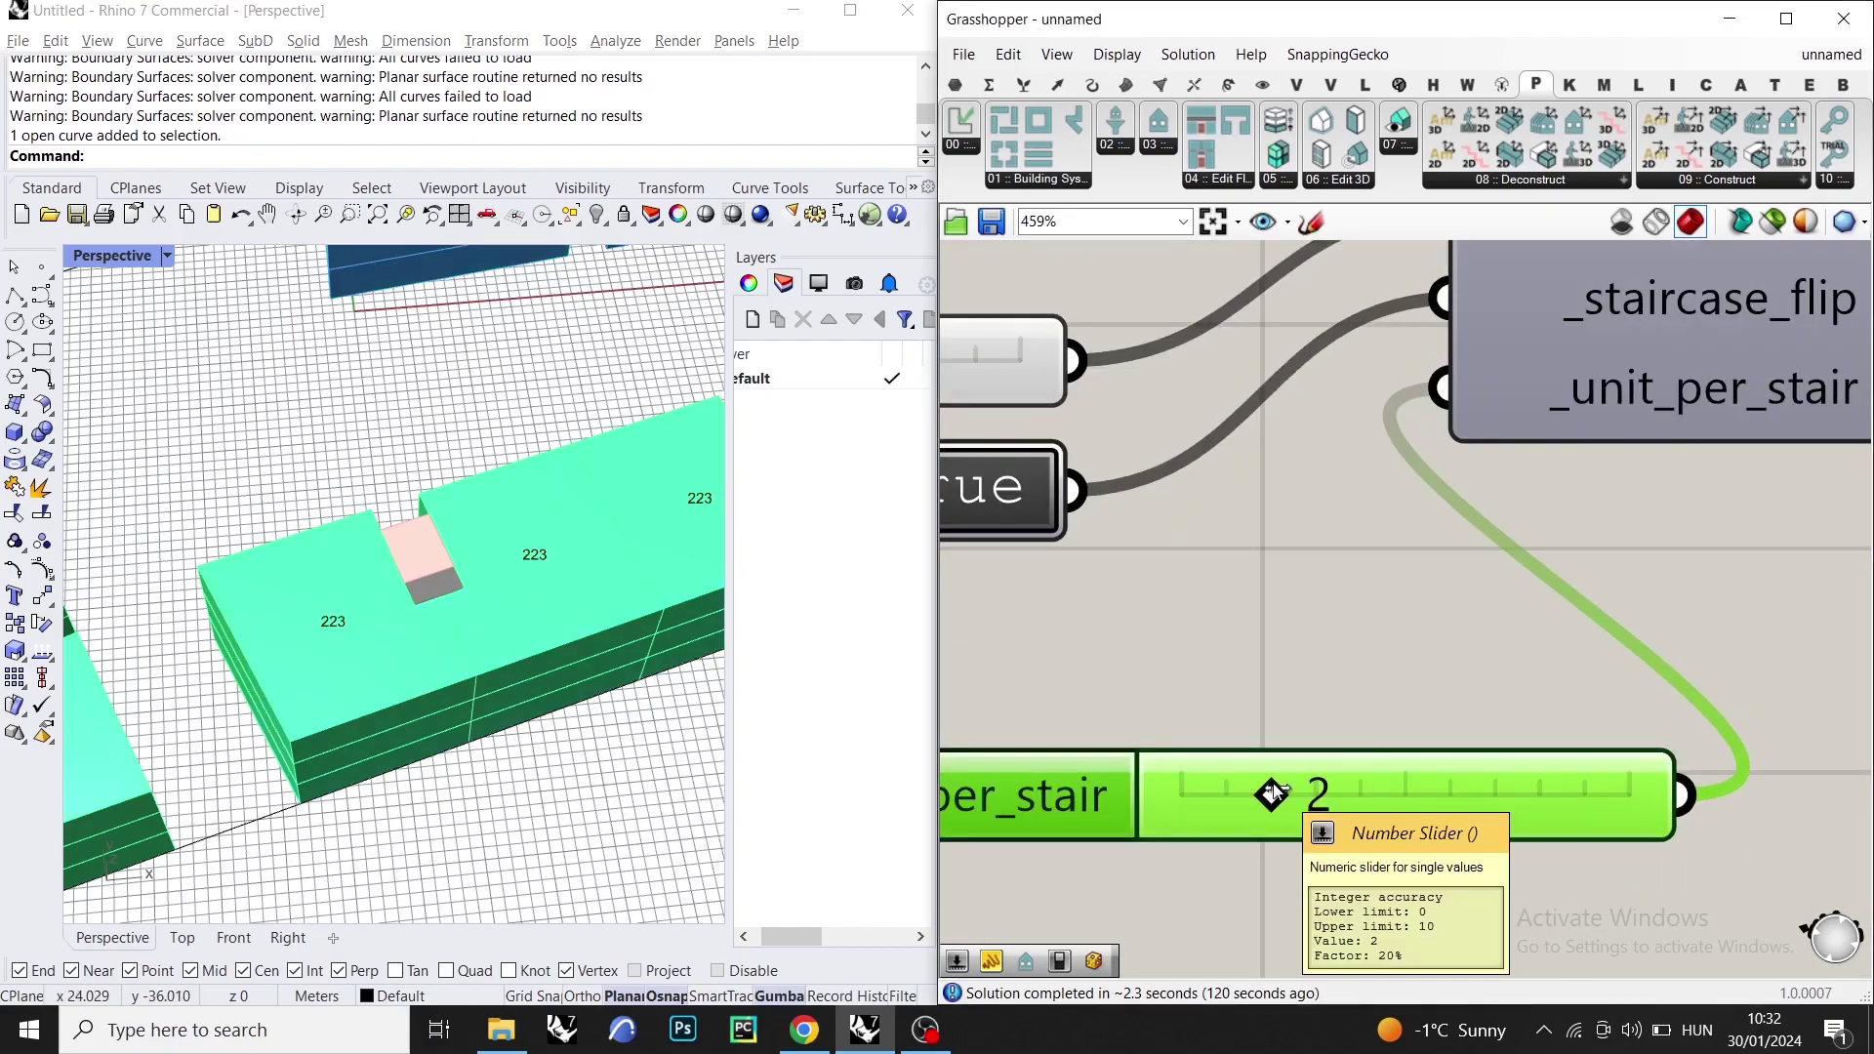
{"action": "scroll", "coordinate": [294, 740], "scroll_direction": "down", "scroll_amount": 5}
{"action": "scroll", "coordinate": [442, 449], "scroll_direction": "up", "scroll_amount": 4}
{"action": "scroll", "coordinate": [453, 471], "scroll_direction": "down", "scroll_amount": 4}
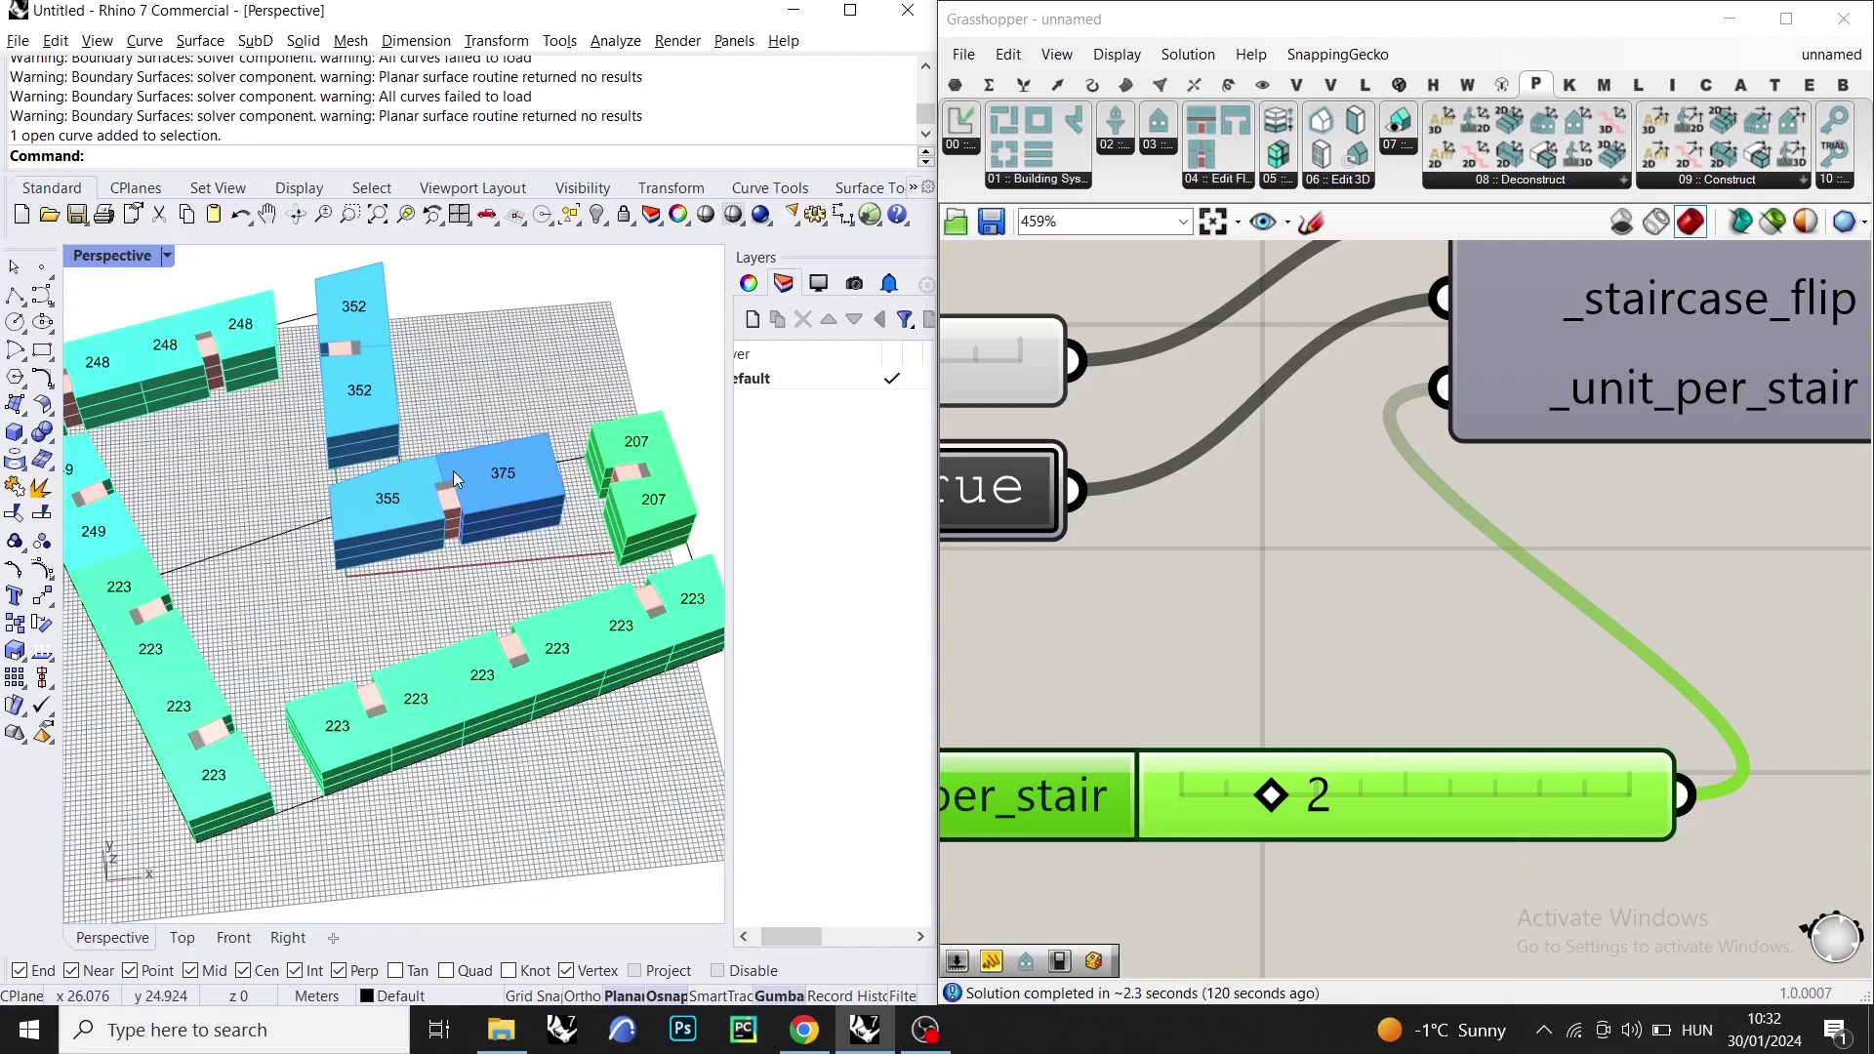
- Try 1 unit per stair on the middle block, and delete the units-per-stair slider
{"action": "scroll", "coordinate": [431, 423], "scroll_direction": "up", "scroll_amount": 5}
{"action": "left_click", "coordinate": [1232, 788]}
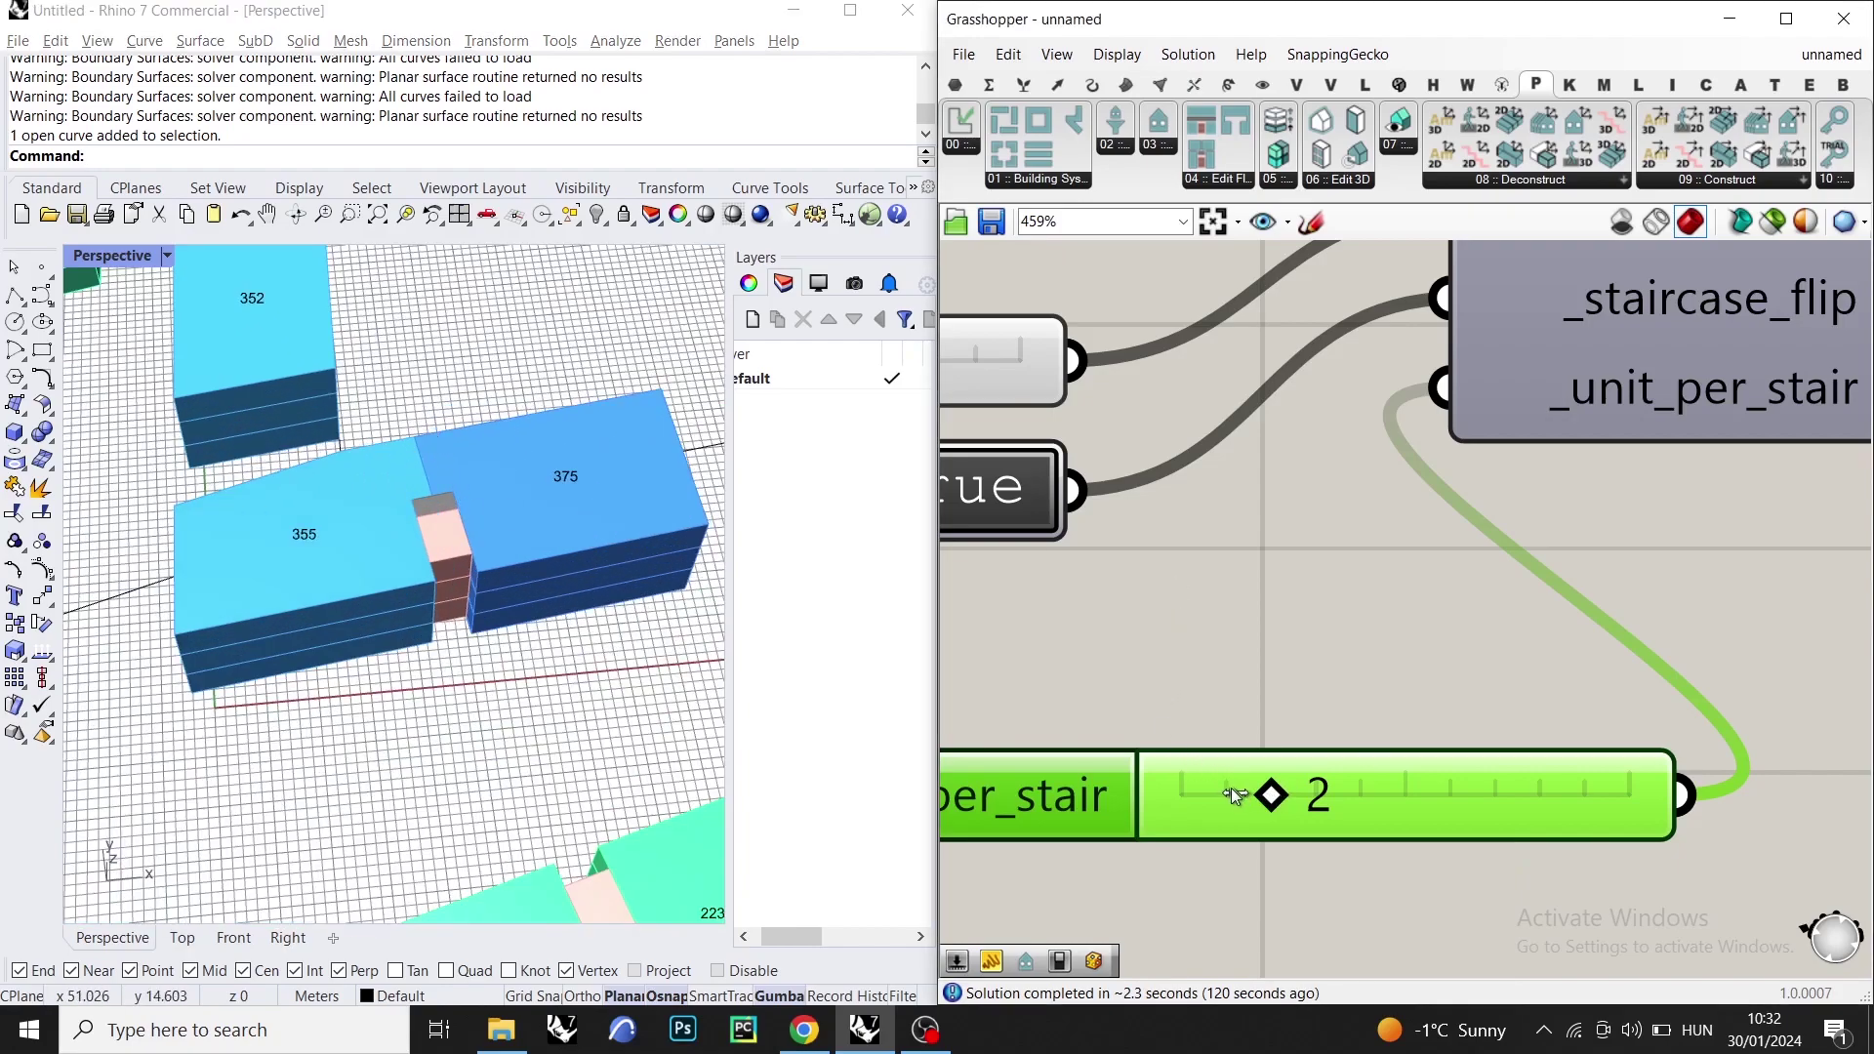
{"action": "left_click", "coordinate": [1230, 787]}
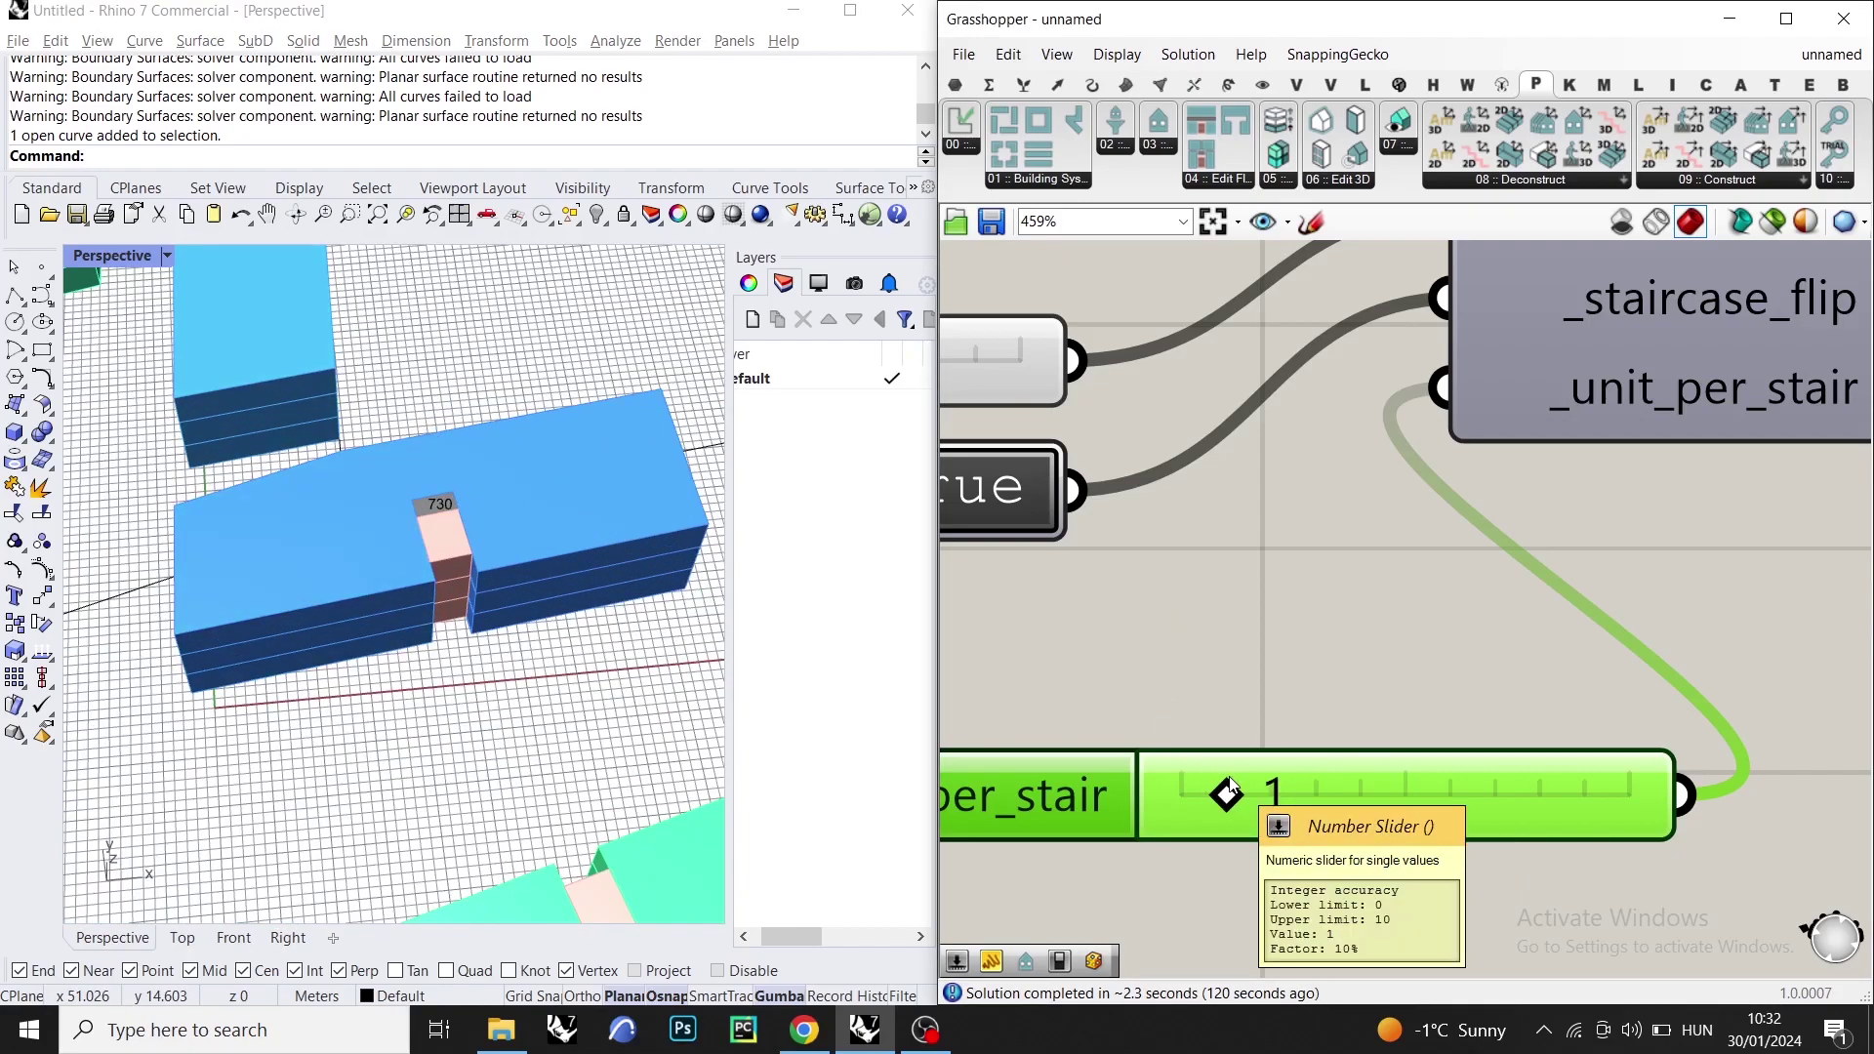
{"action": "scroll", "coordinate": [1211, 703], "scroll_direction": "down", "scroll_amount": 4}
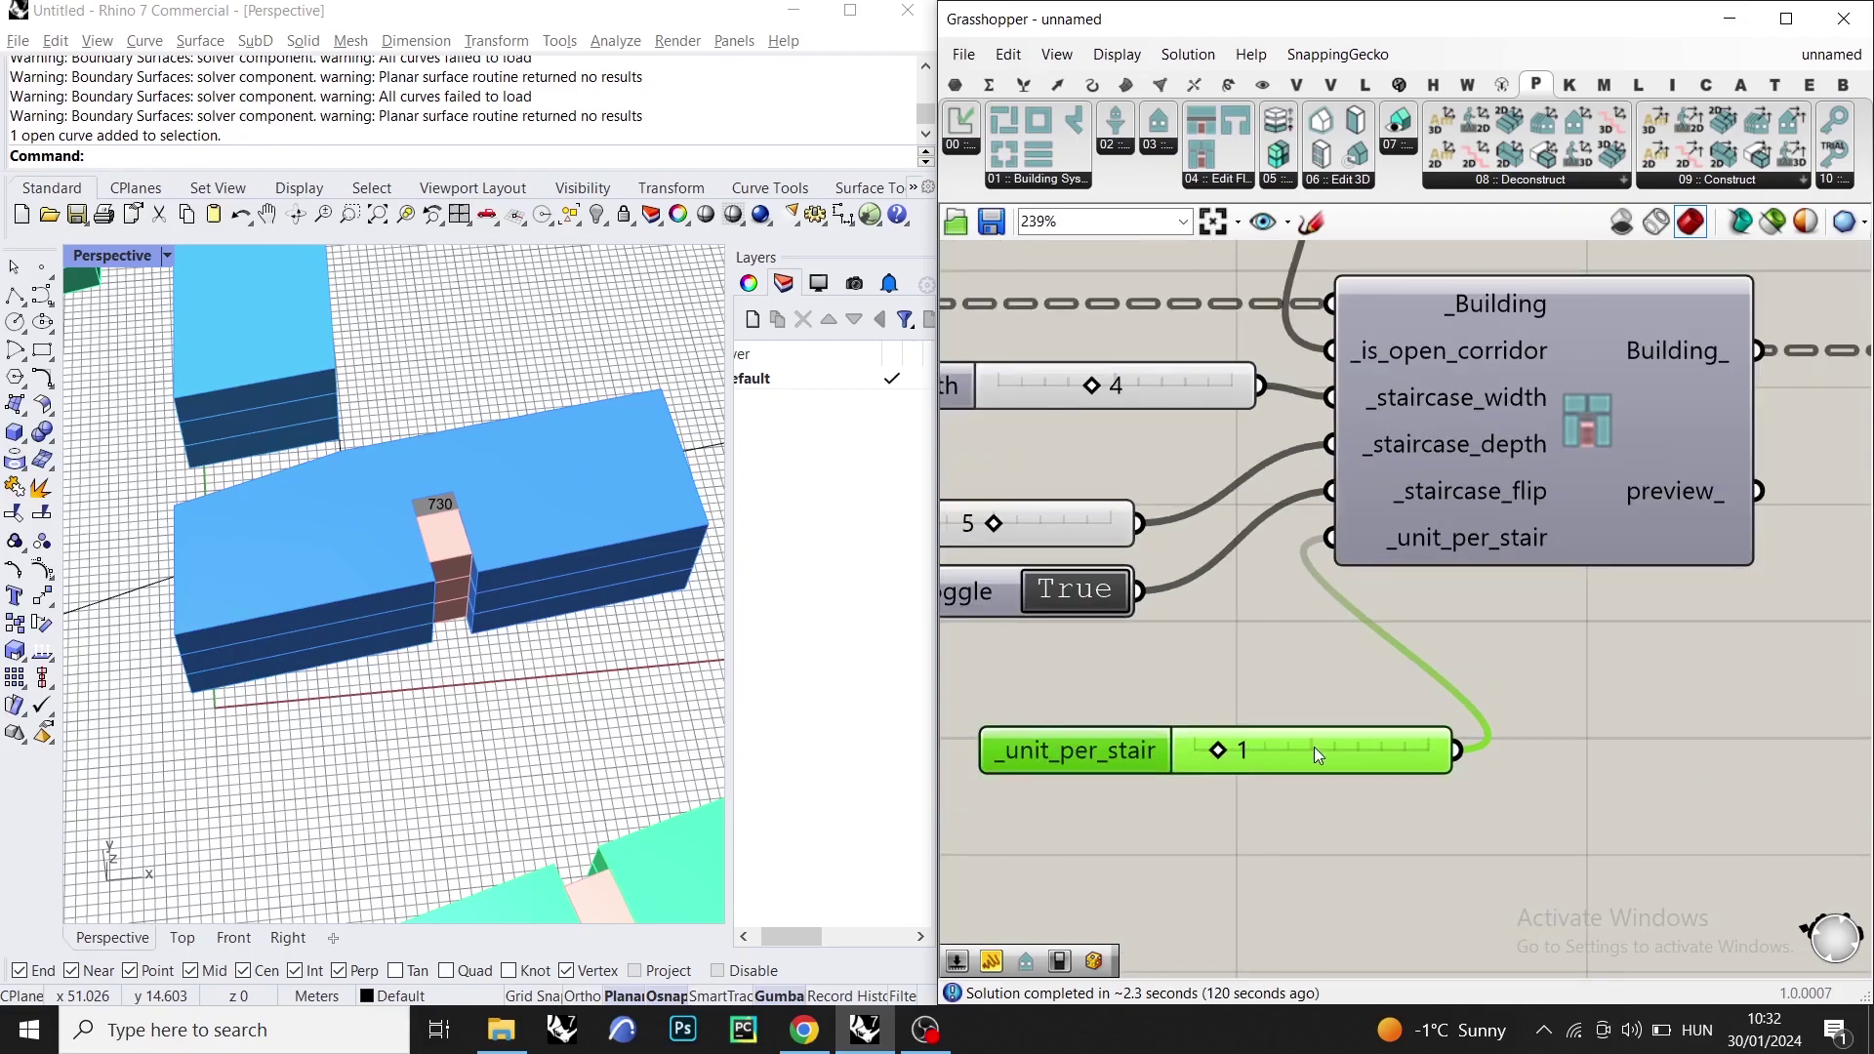
{"action": "key", "text": "Delete"}
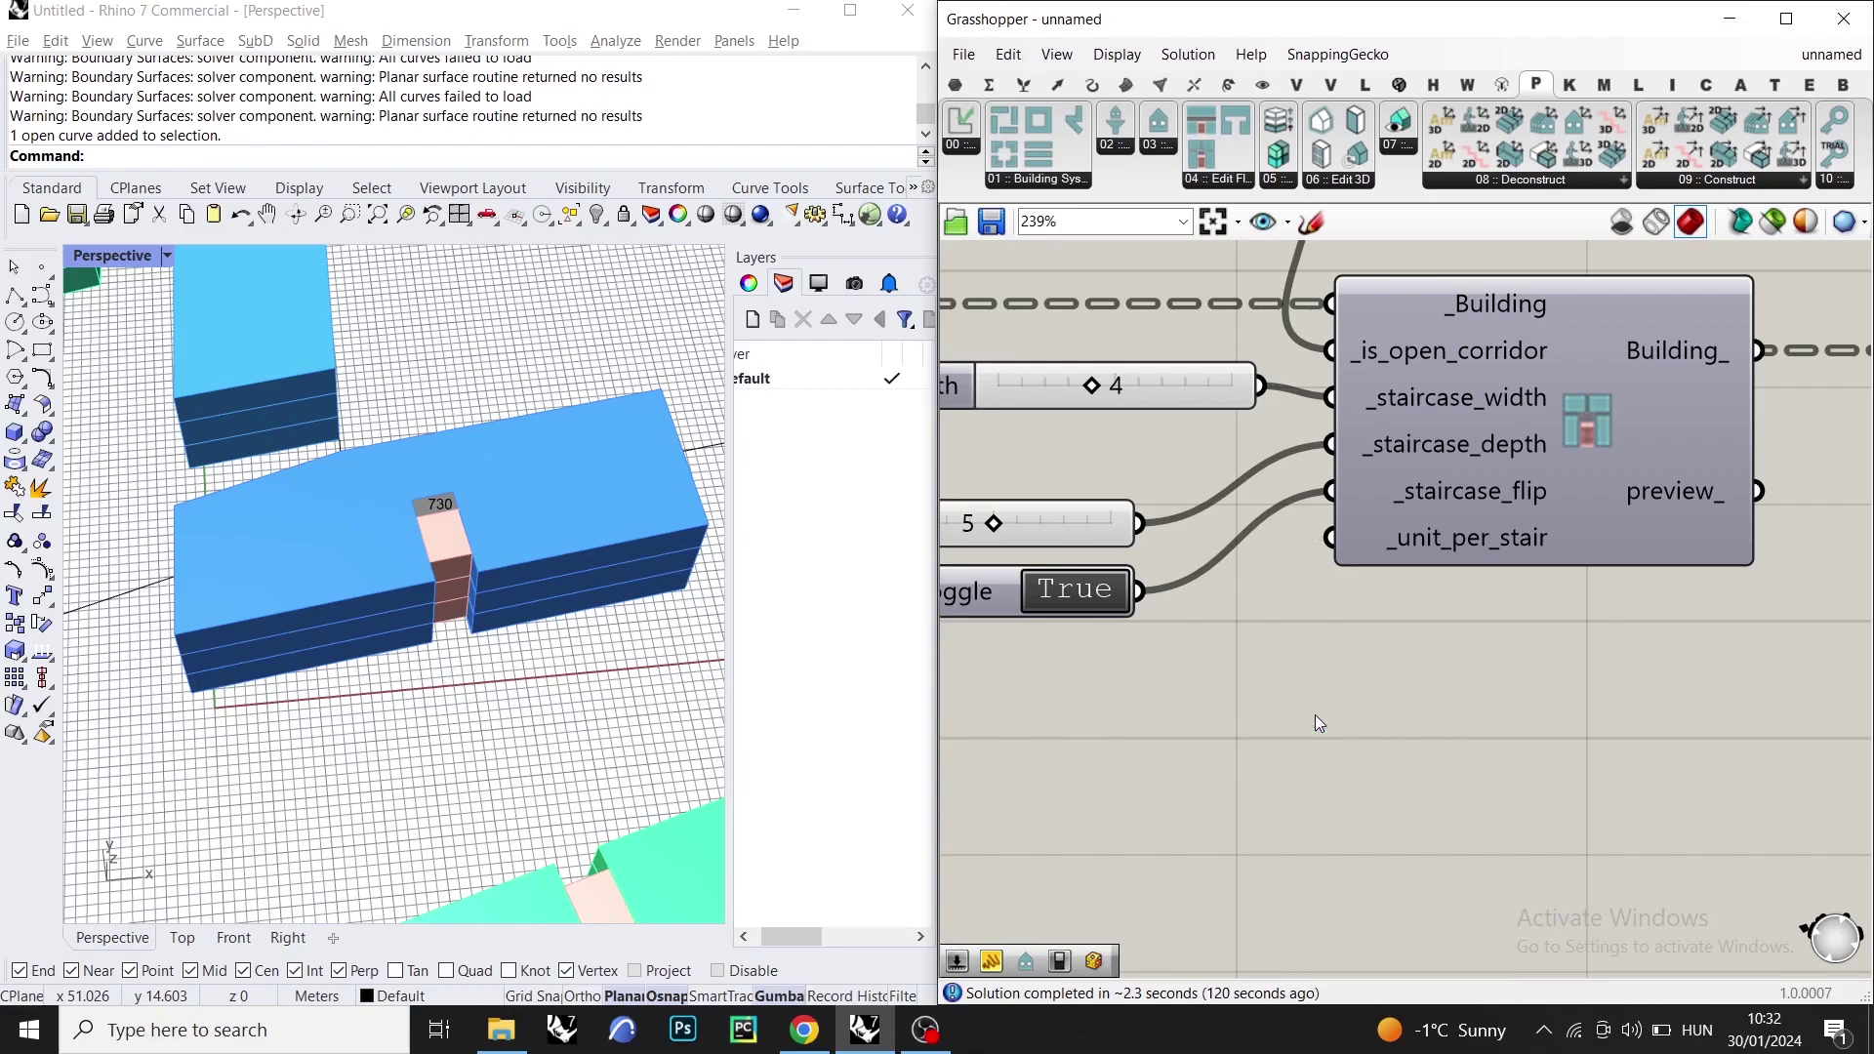
- Examine the base height, floor number, and floor height inputs of the floor component, and view the buildings' base at ground level
{"action": "scroll", "coordinate": [1260, 703], "scroll_direction": "down", "scroll_amount": 3}
{"action": "right_click_drag", "start_coordinate": [1297, 684], "coordinate": [1206, 648]}
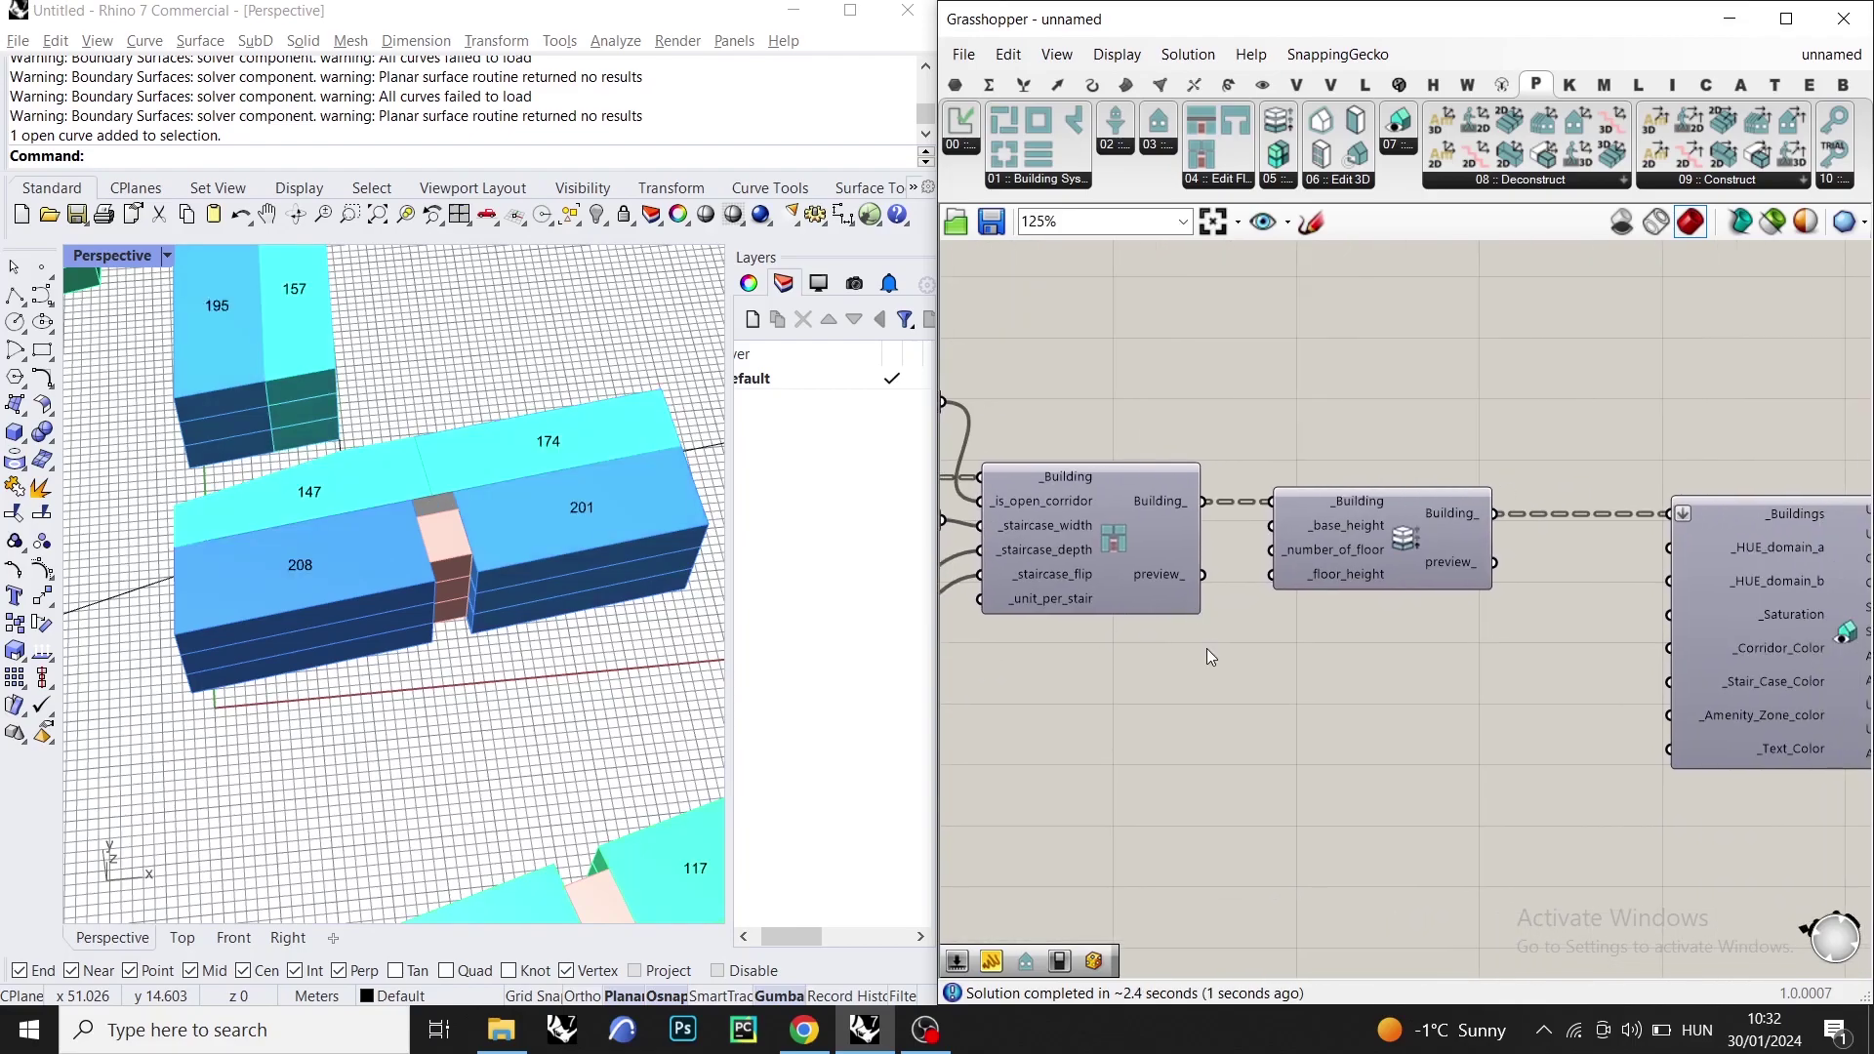
{"action": "scroll", "coordinate": [1417, 518], "scroll_direction": "up", "scroll_amount": 4}
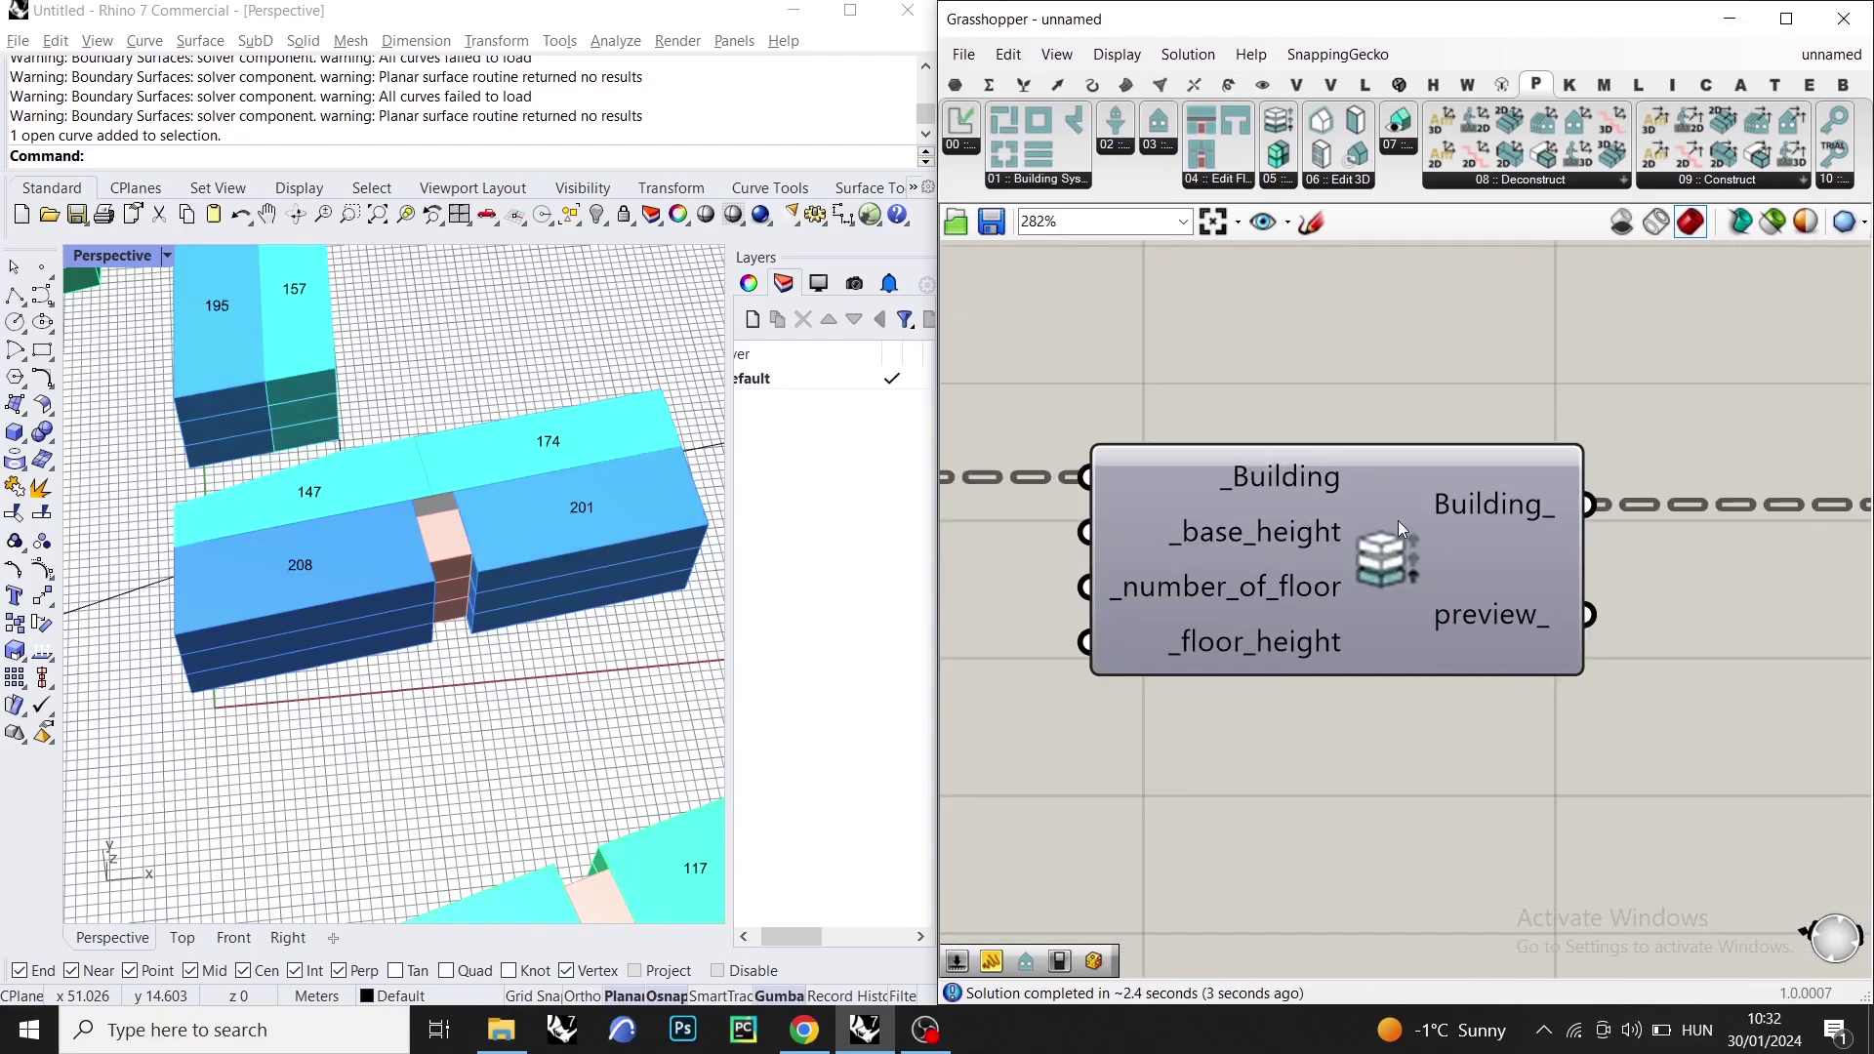
{"action": "scroll", "coordinate": [1191, 537], "scroll_direction": "down", "scroll_amount": 4}
{"action": "left_click_drag", "start_coordinate": [1738, 391], "coordinate": [1397, 566]}
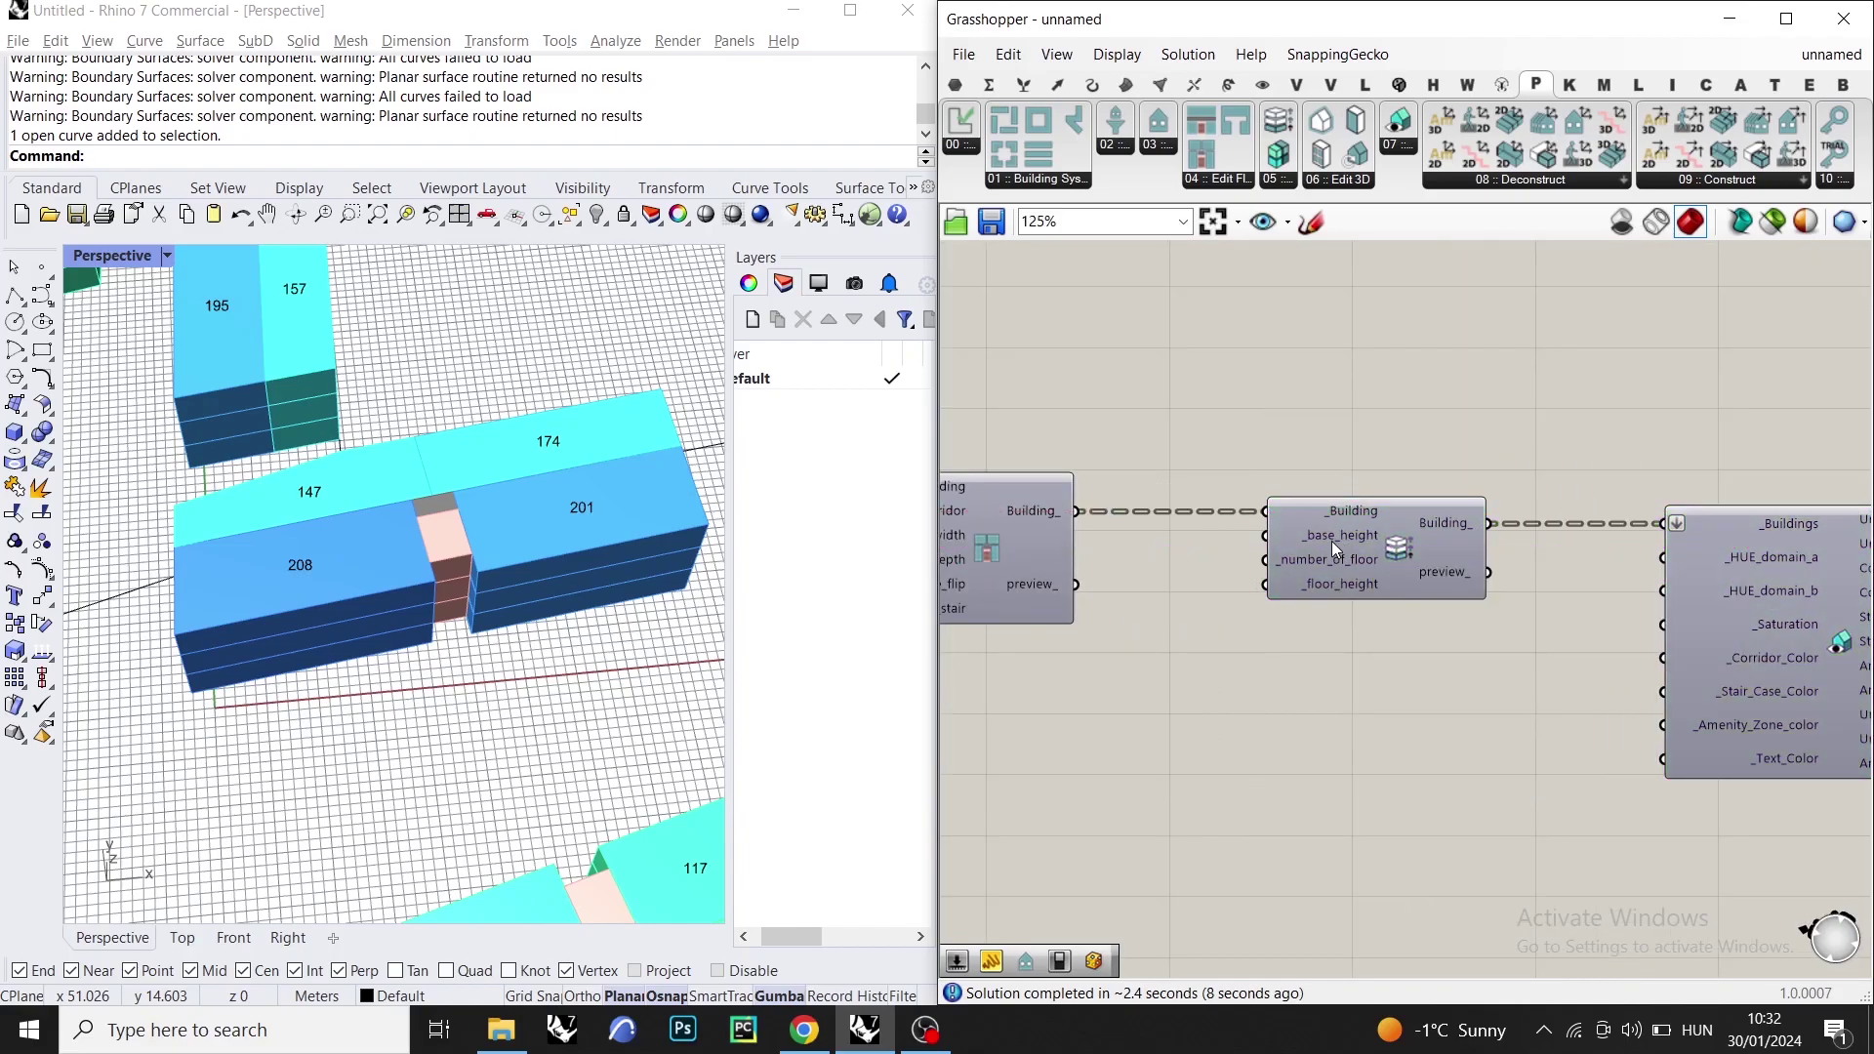
{"action": "left_click", "coordinate": [879, 559]}
{"action": "scroll", "coordinate": [1328, 551], "scroll_direction": "up", "scroll_amount": 5}
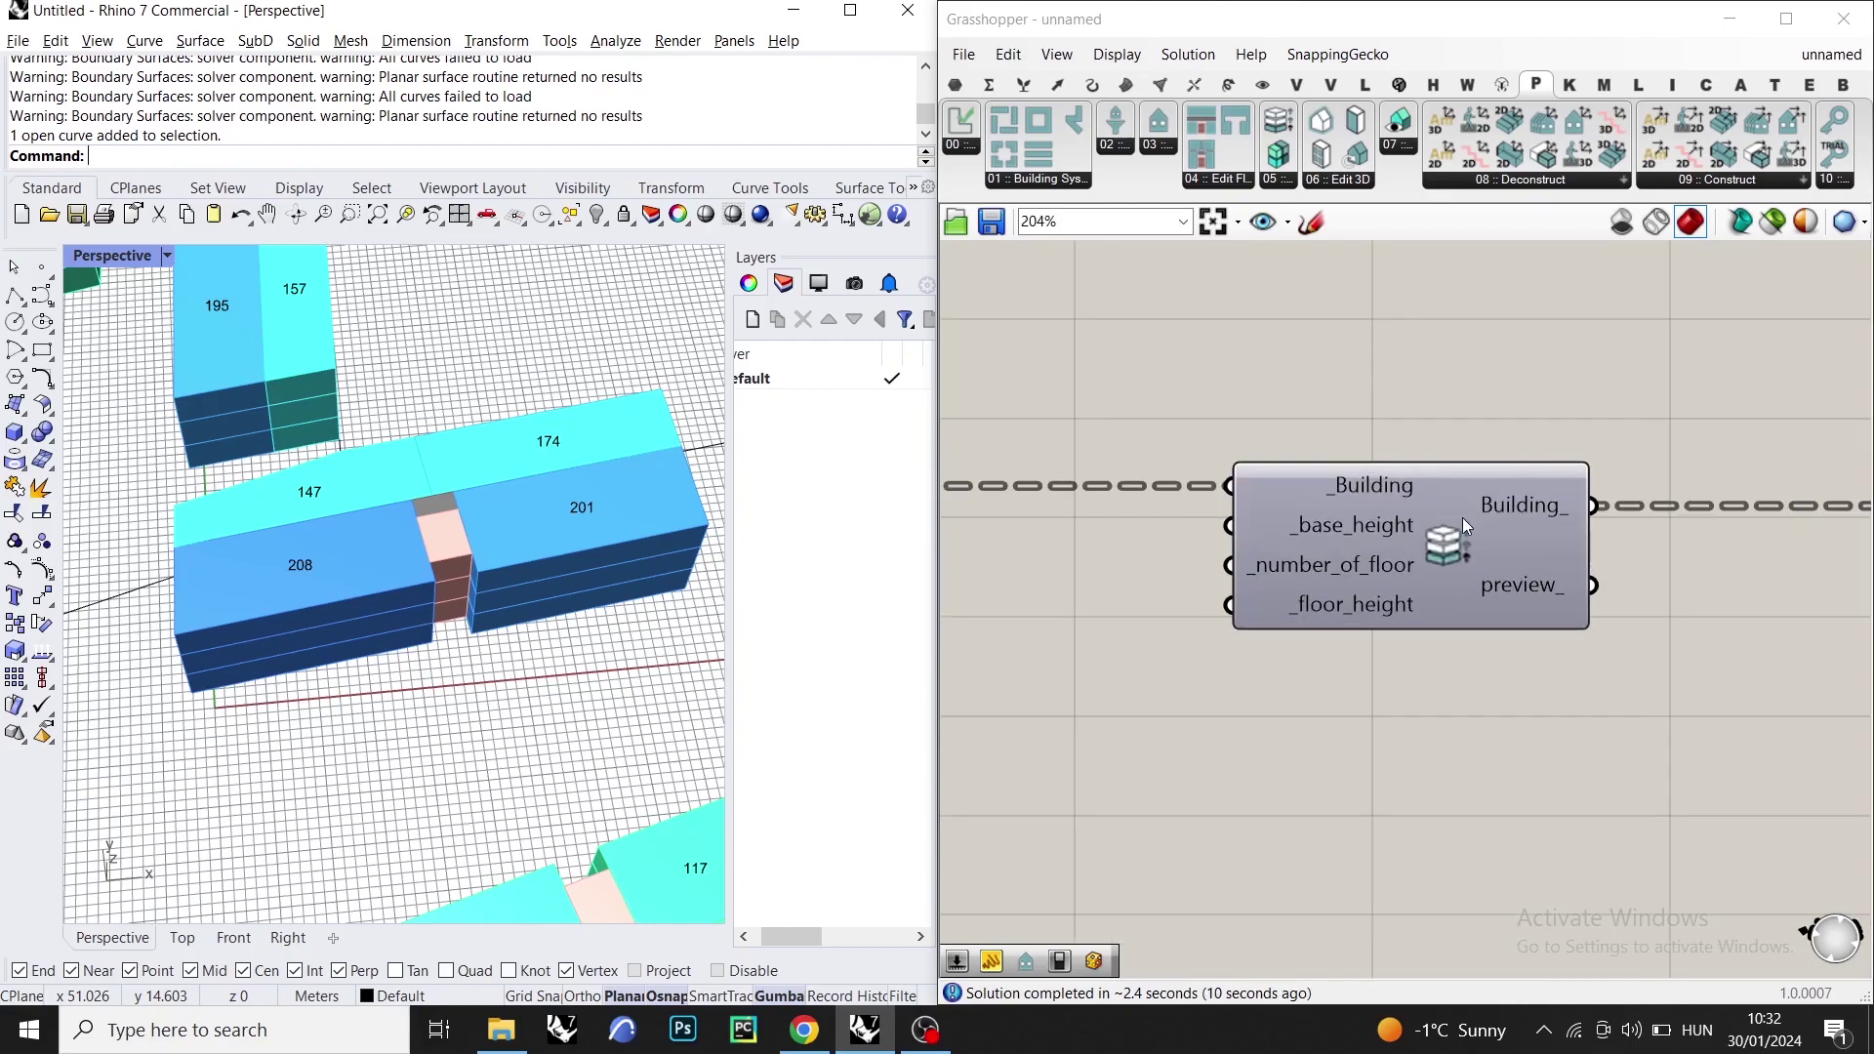
{"action": "right_click_drag", "start_coordinate": [550, 617], "coordinate": [522, 514]}
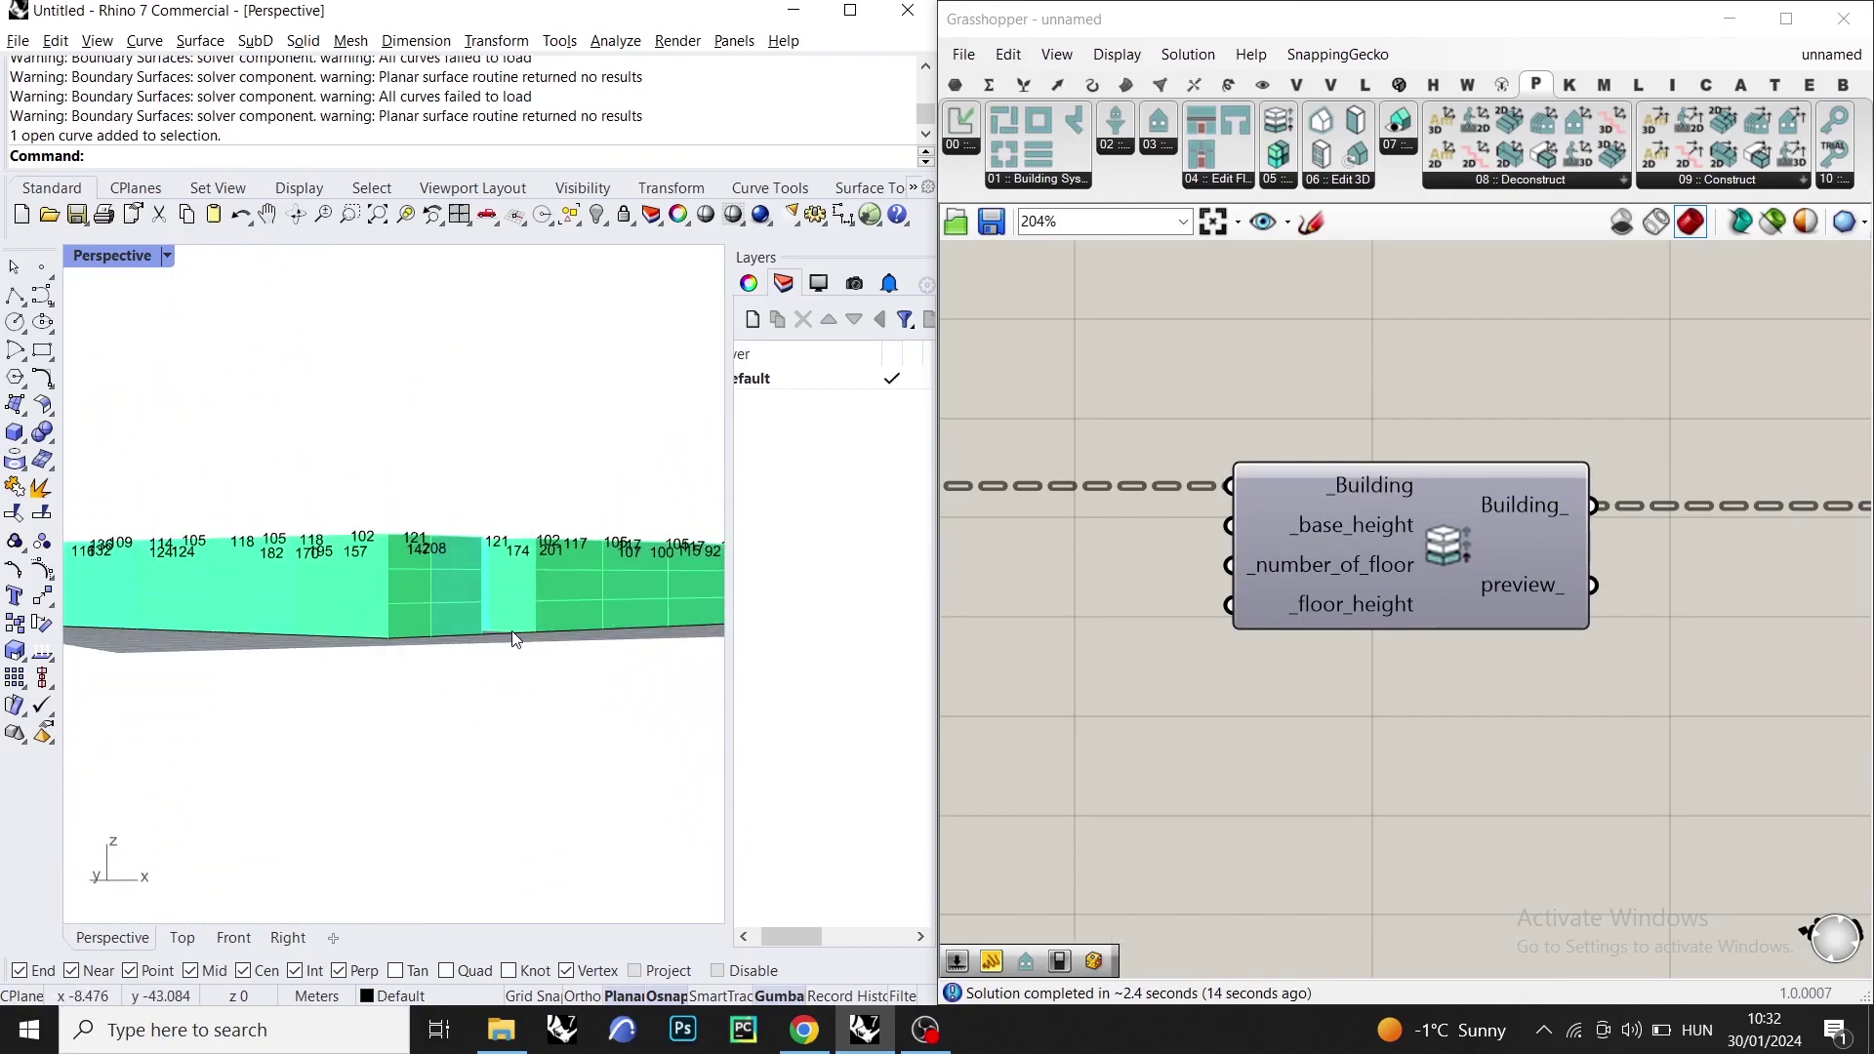
- Add a number slider with the value 10, connect it to the _base_height input, and place it below the floor component's inputs
{"action": "double_click", "coordinate": [1246, 776]}
{"action": "type", "text": "10"}
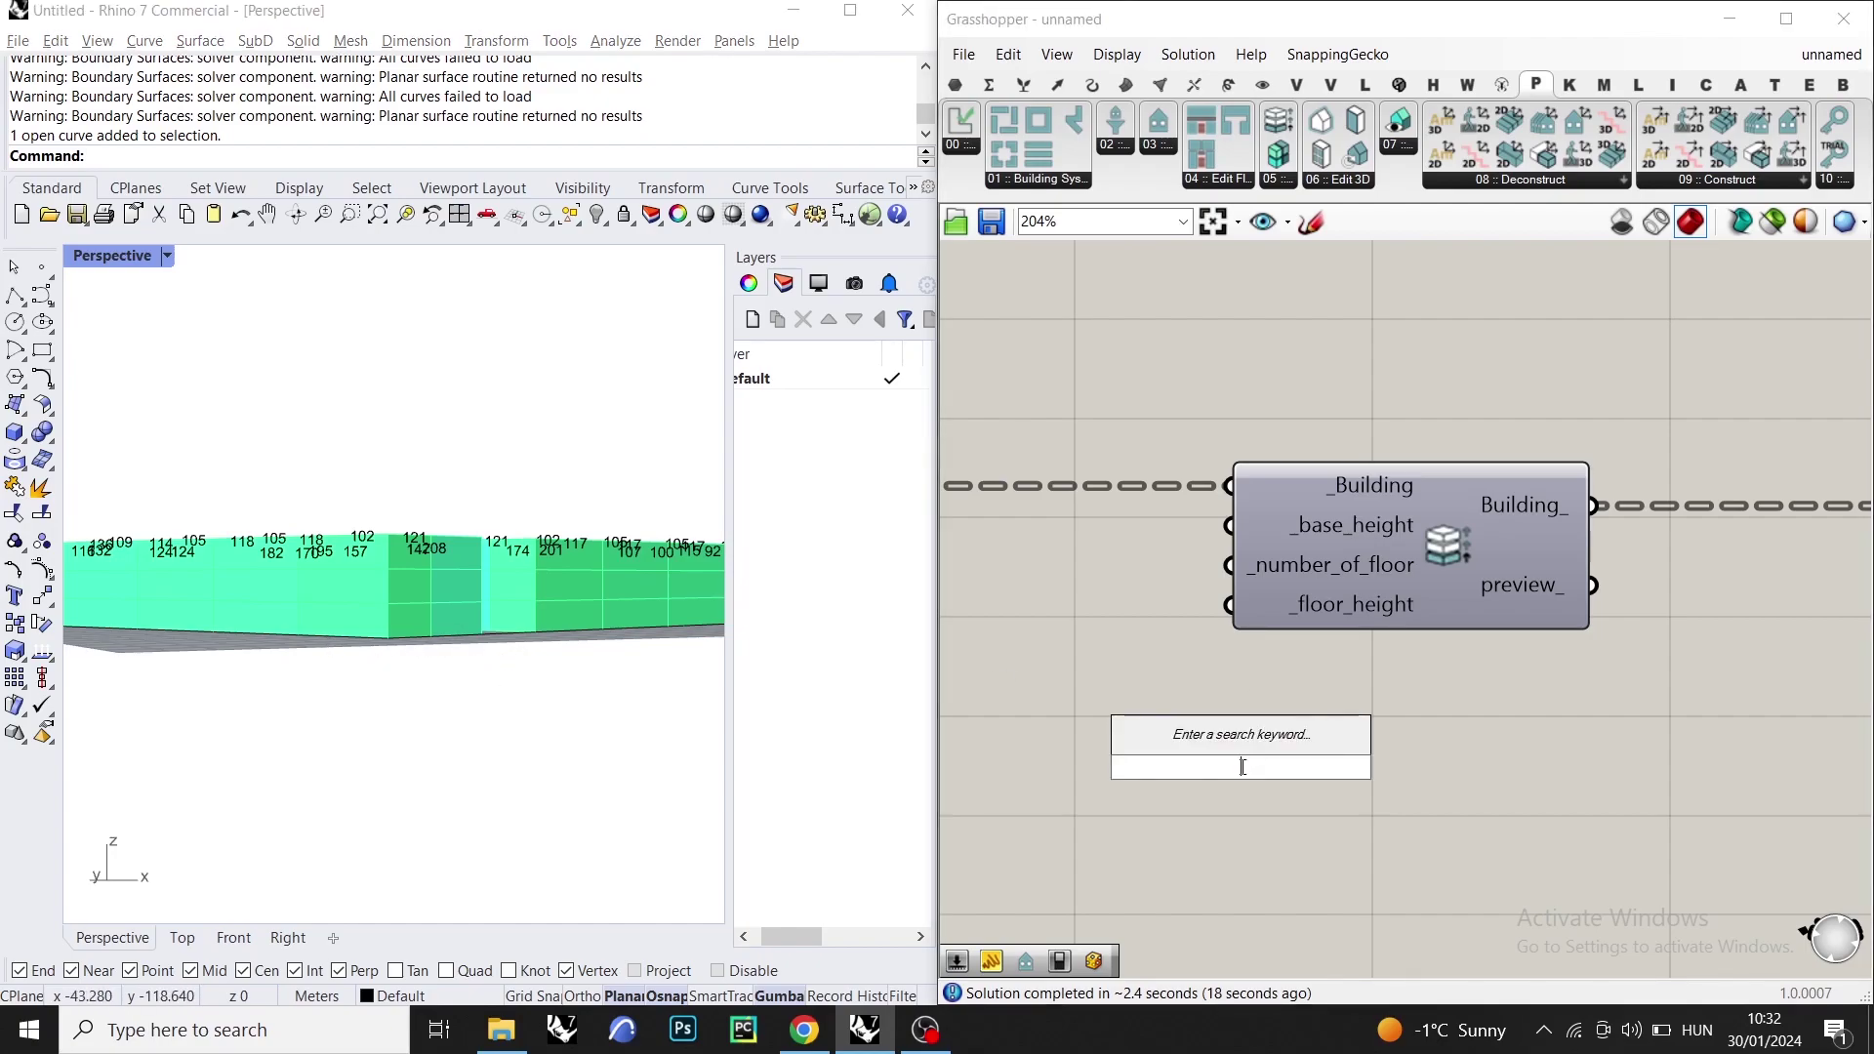
{"action": "key", "text": "Return"}
{"action": "left_click_drag", "start_coordinate": [1230, 525], "coordinate": [1403, 765]}
{"action": "left_click_drag", "start_coordinate": [1288, 776], "coordinate": [1190, 639]}
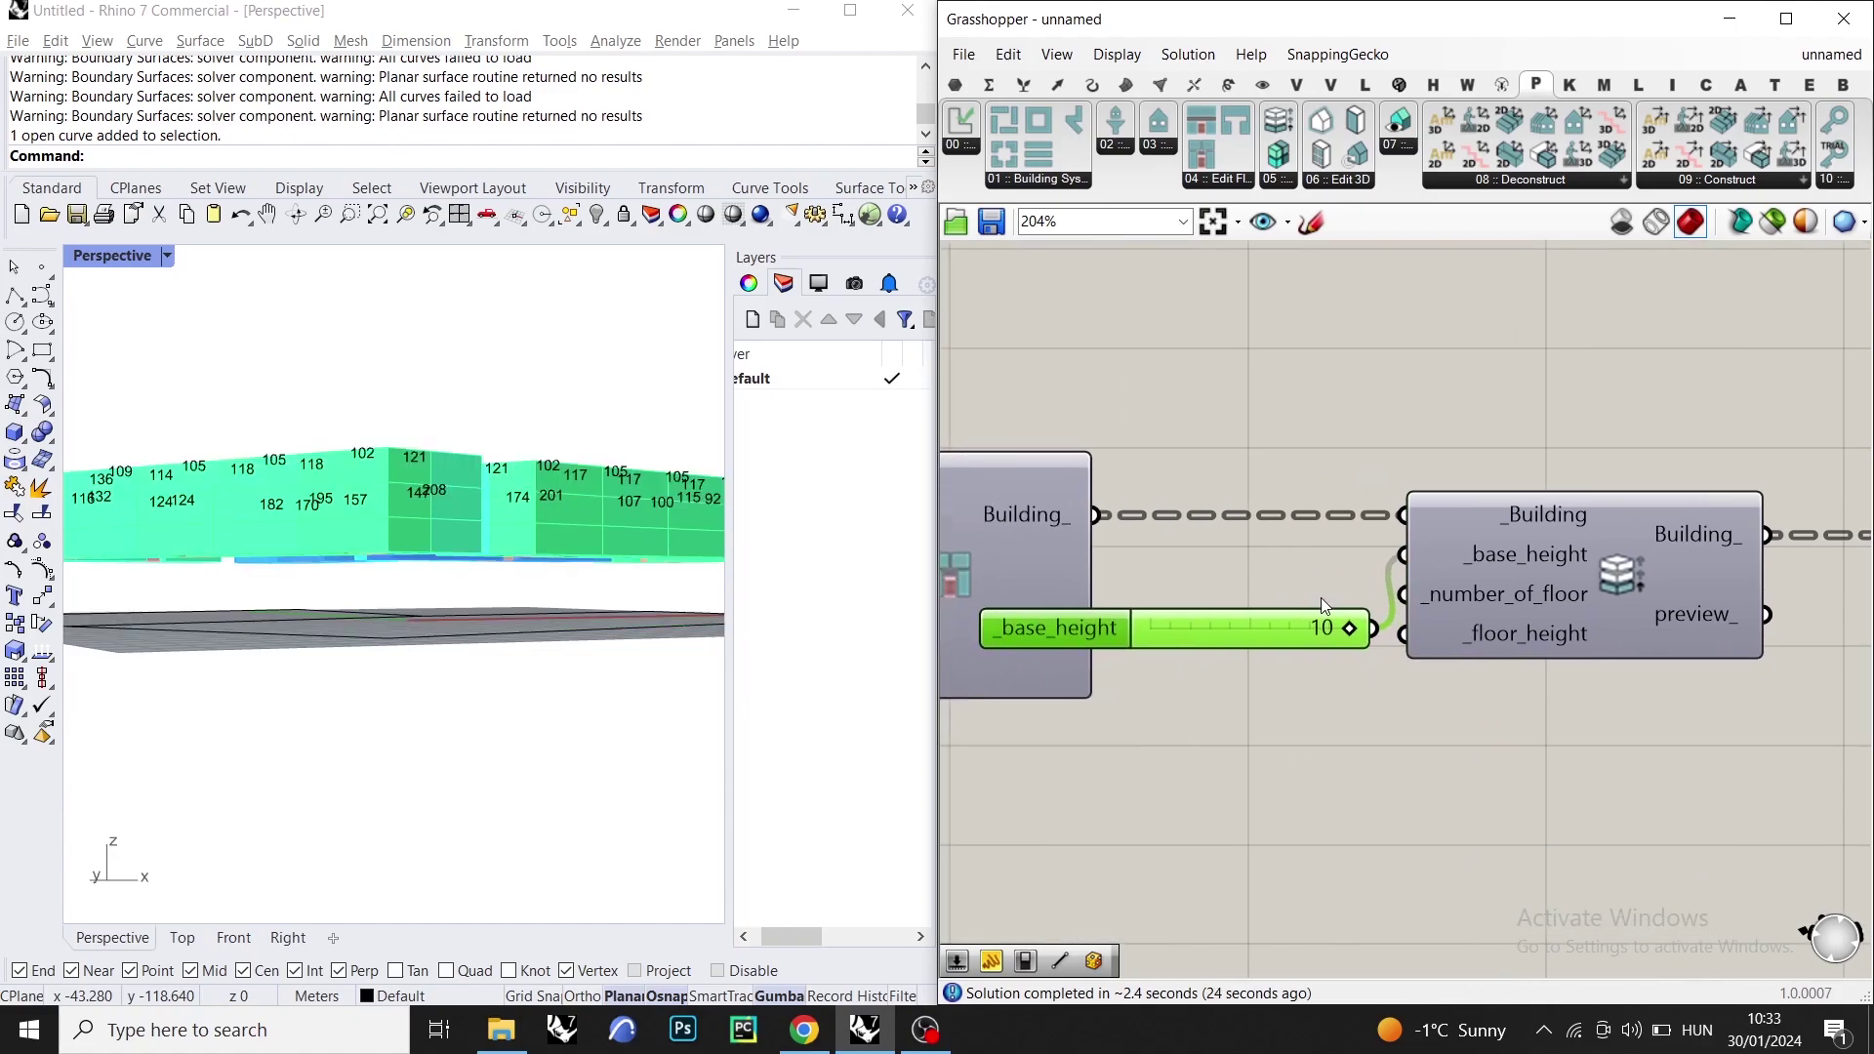
{"action": "left_click_drag", "start_coordinate": [1335, 630], "coordinate": [1173, 760]}
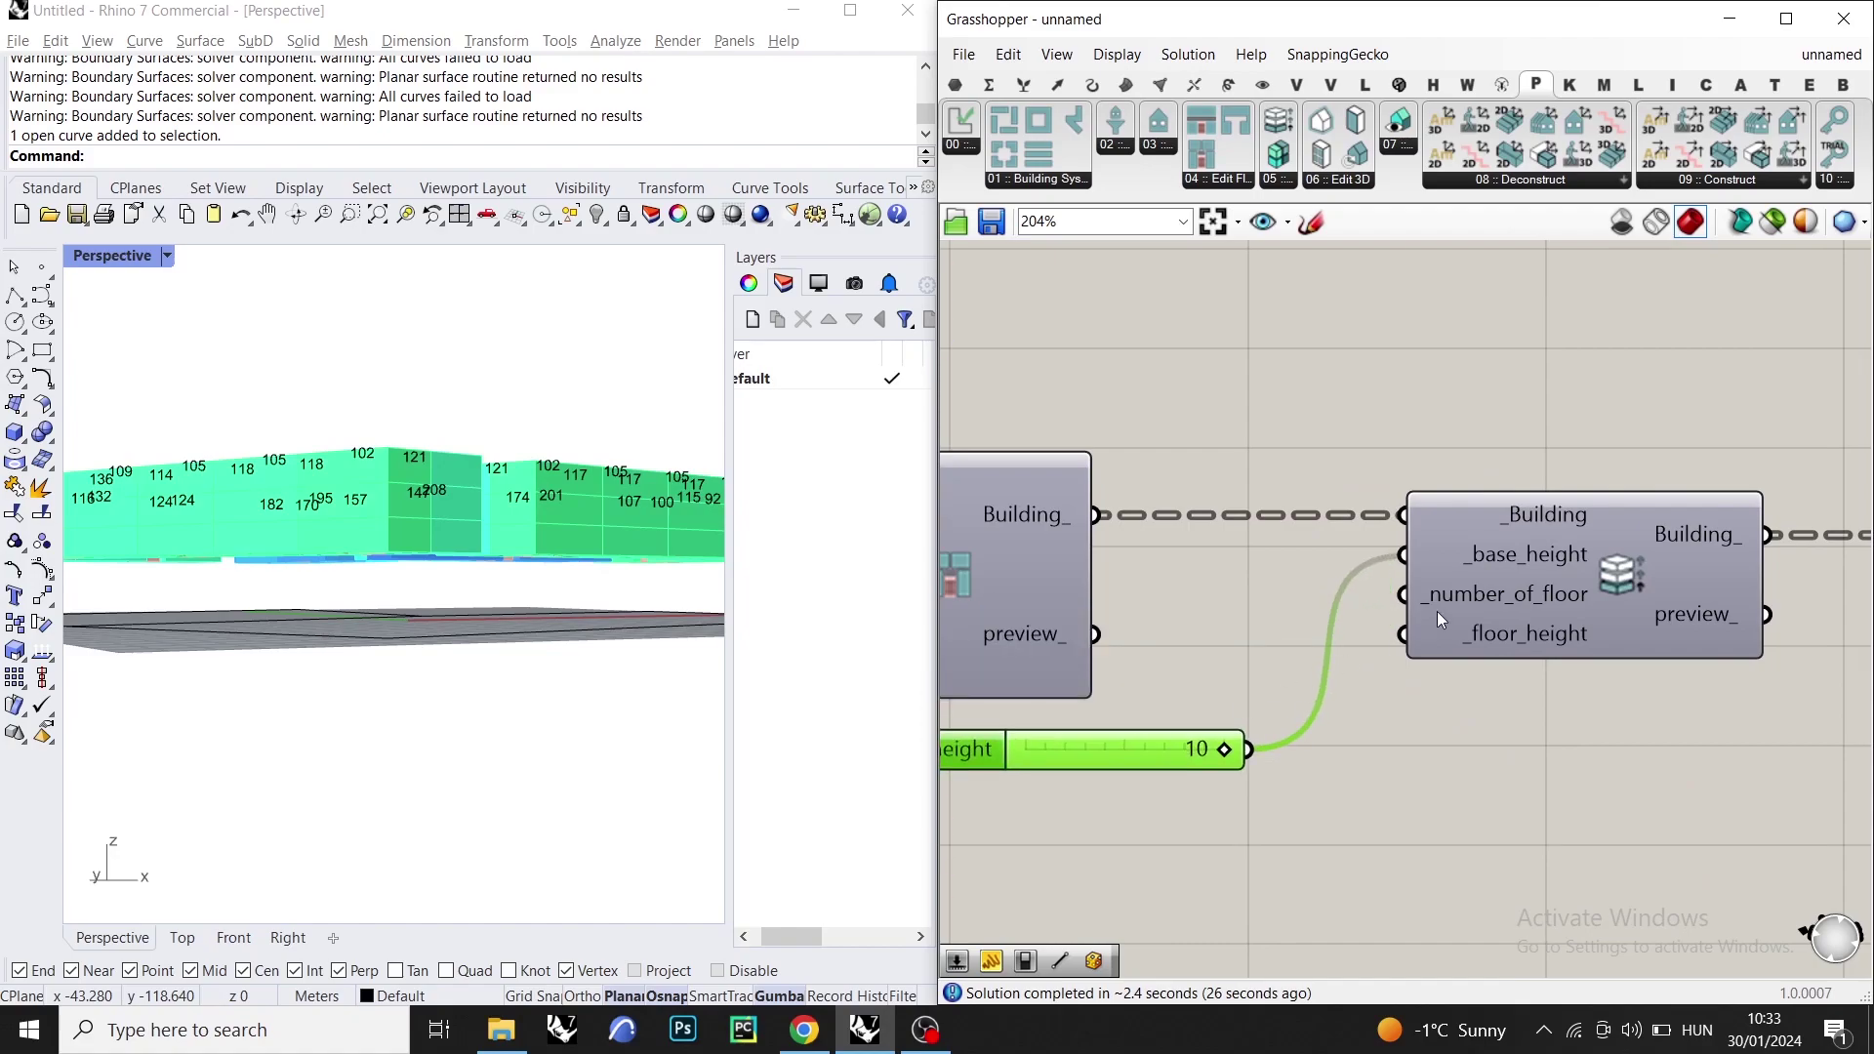
- Move the slider's wire from the _base_height input to _number_of_floor and inspect the resulting storeys in the model
{"action": "left_click_drag", "start_coordinate": [1406, 557], "coordinate": [1403, 597], "text": "ctrl+shift"}
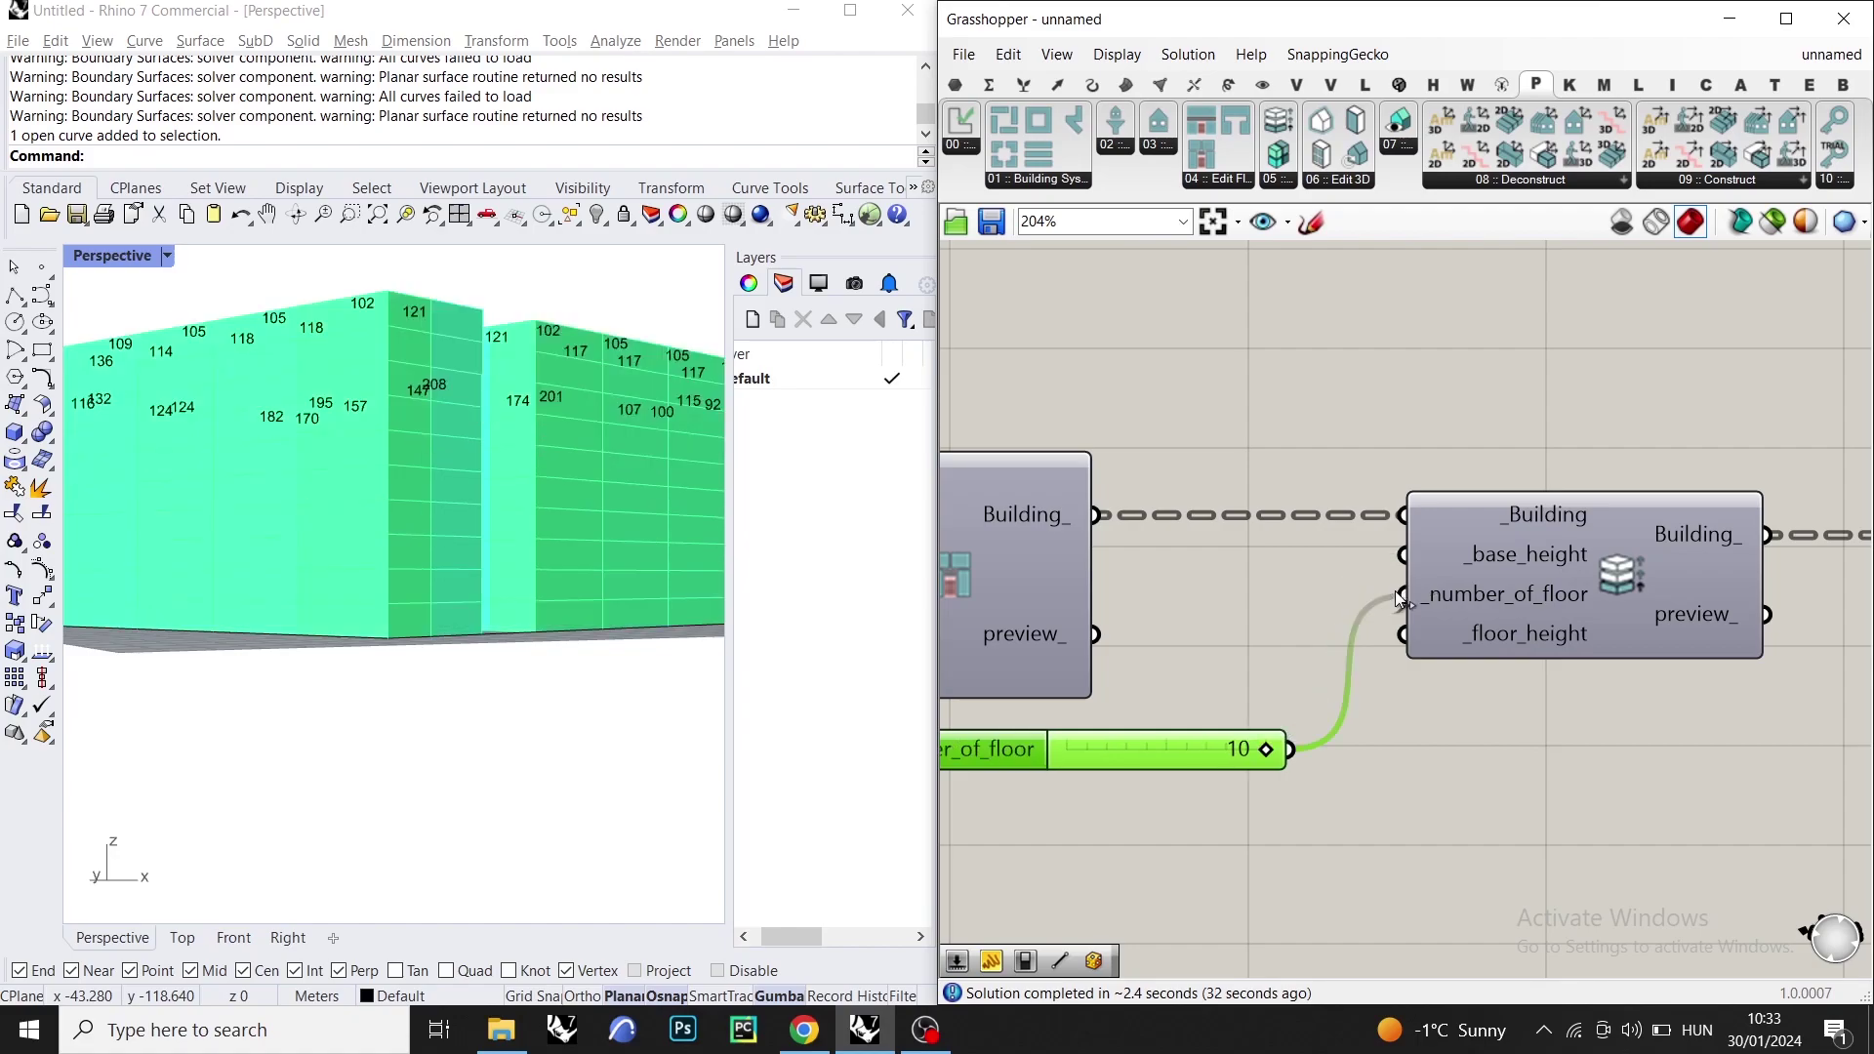
{"action": "right_click_drag", "start_coordinate": [295, 394], "coordinate": [389, 461]}
{"action": "scroll", "coordinate": [375, 423], "scroll_direction": "up", "scroll_amount": 5}
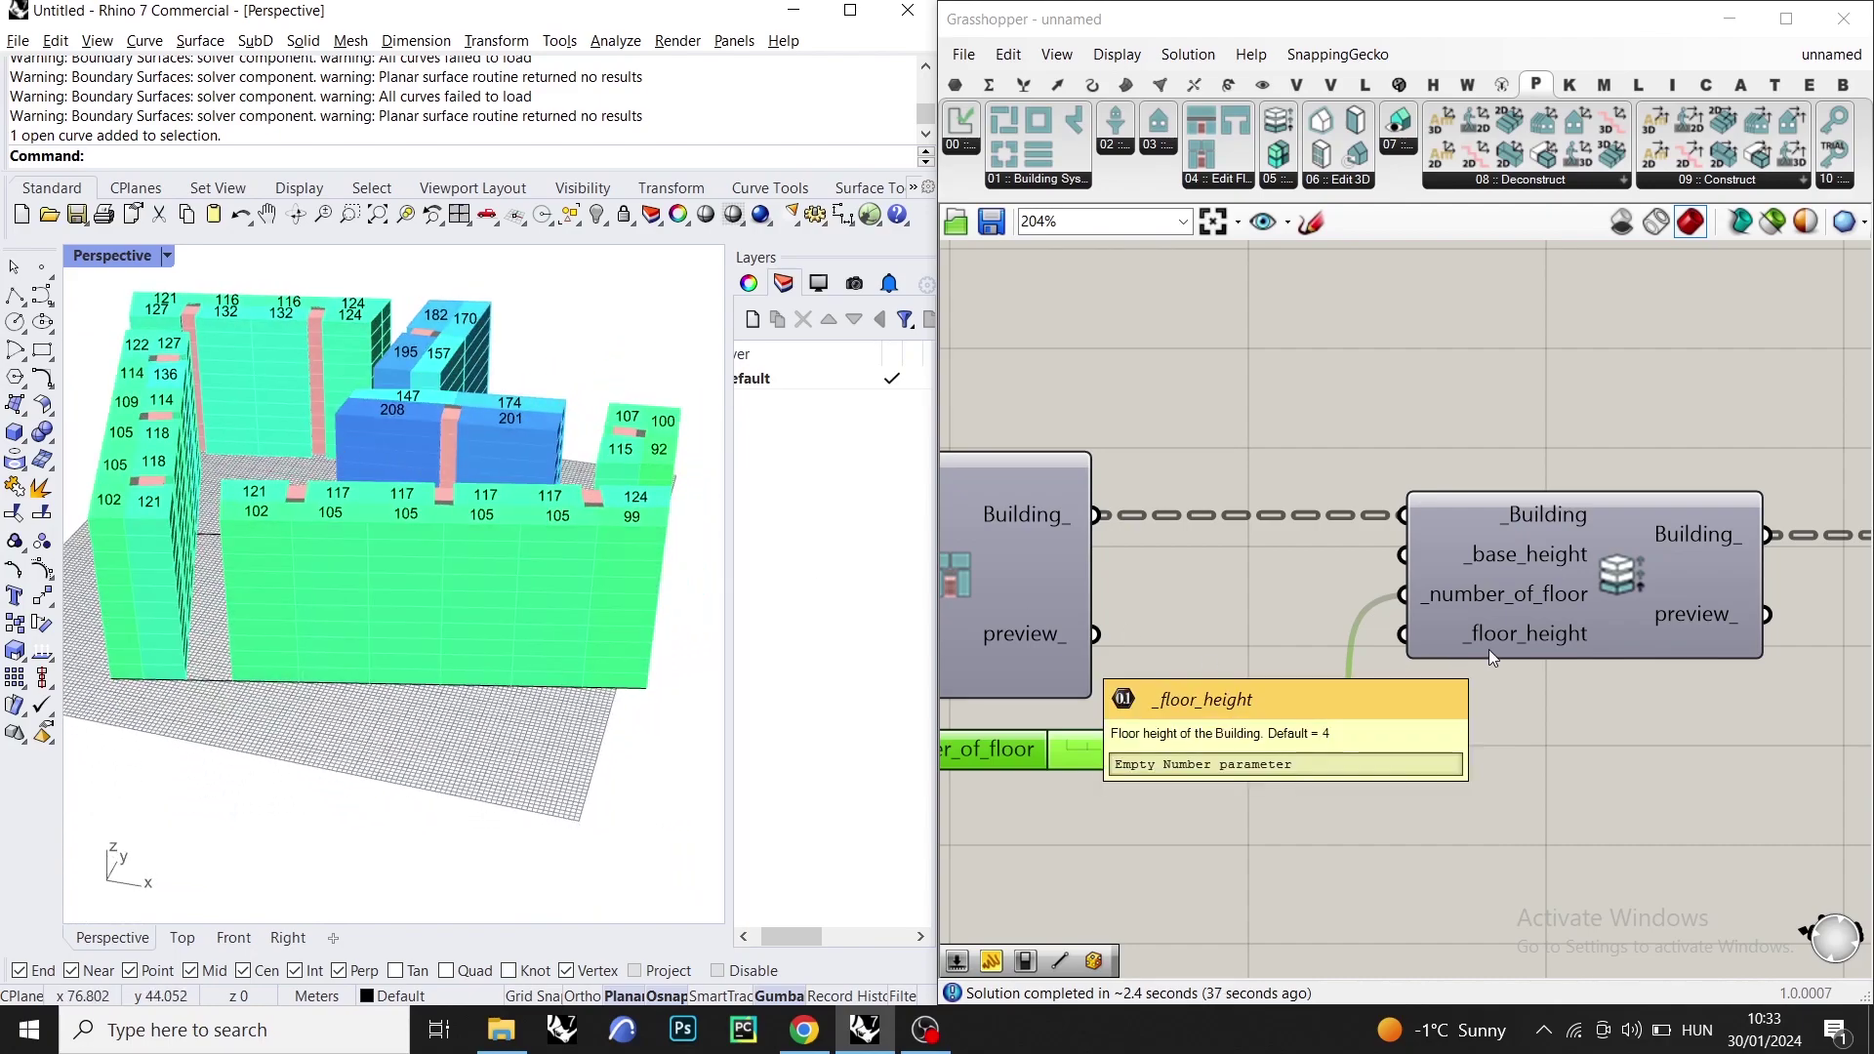
{"action": "scroll", "coordinate": [587, 662], "scroll_direction": "up", "scroll_amount": 5}
{"action": "scroll", "coordinate": [588, 662], "scroll_direction": "down", "scroll_amount": 5}
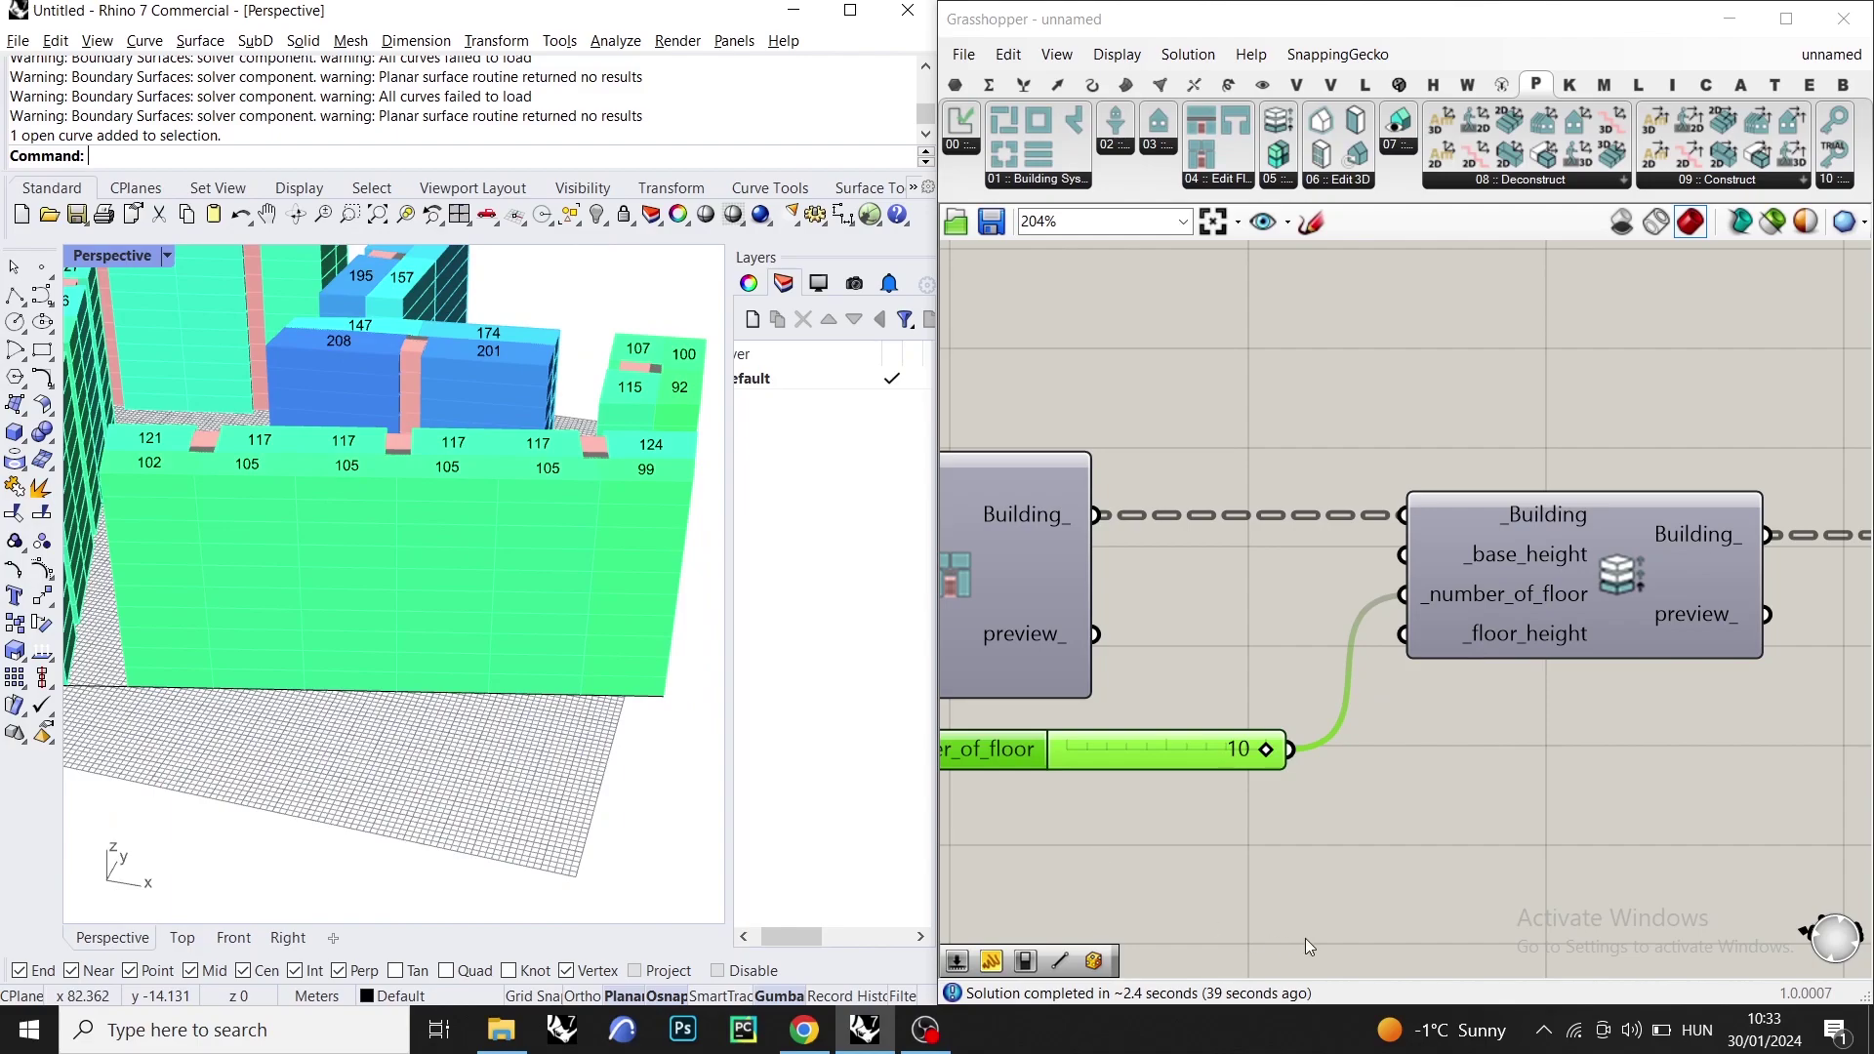
- Add a number slider with the value 5, connect it to the _floor_height input, and inspect the buildings' height
{"action": "double_click", "coordinate": [1299, 896]}
{"action": "type", "text": "5"}
{"action": "key", "text": "Return"}
{"action": "left_click_drag", "start_coordinate": [1403, 635], "coordinate": [1455, 892]}
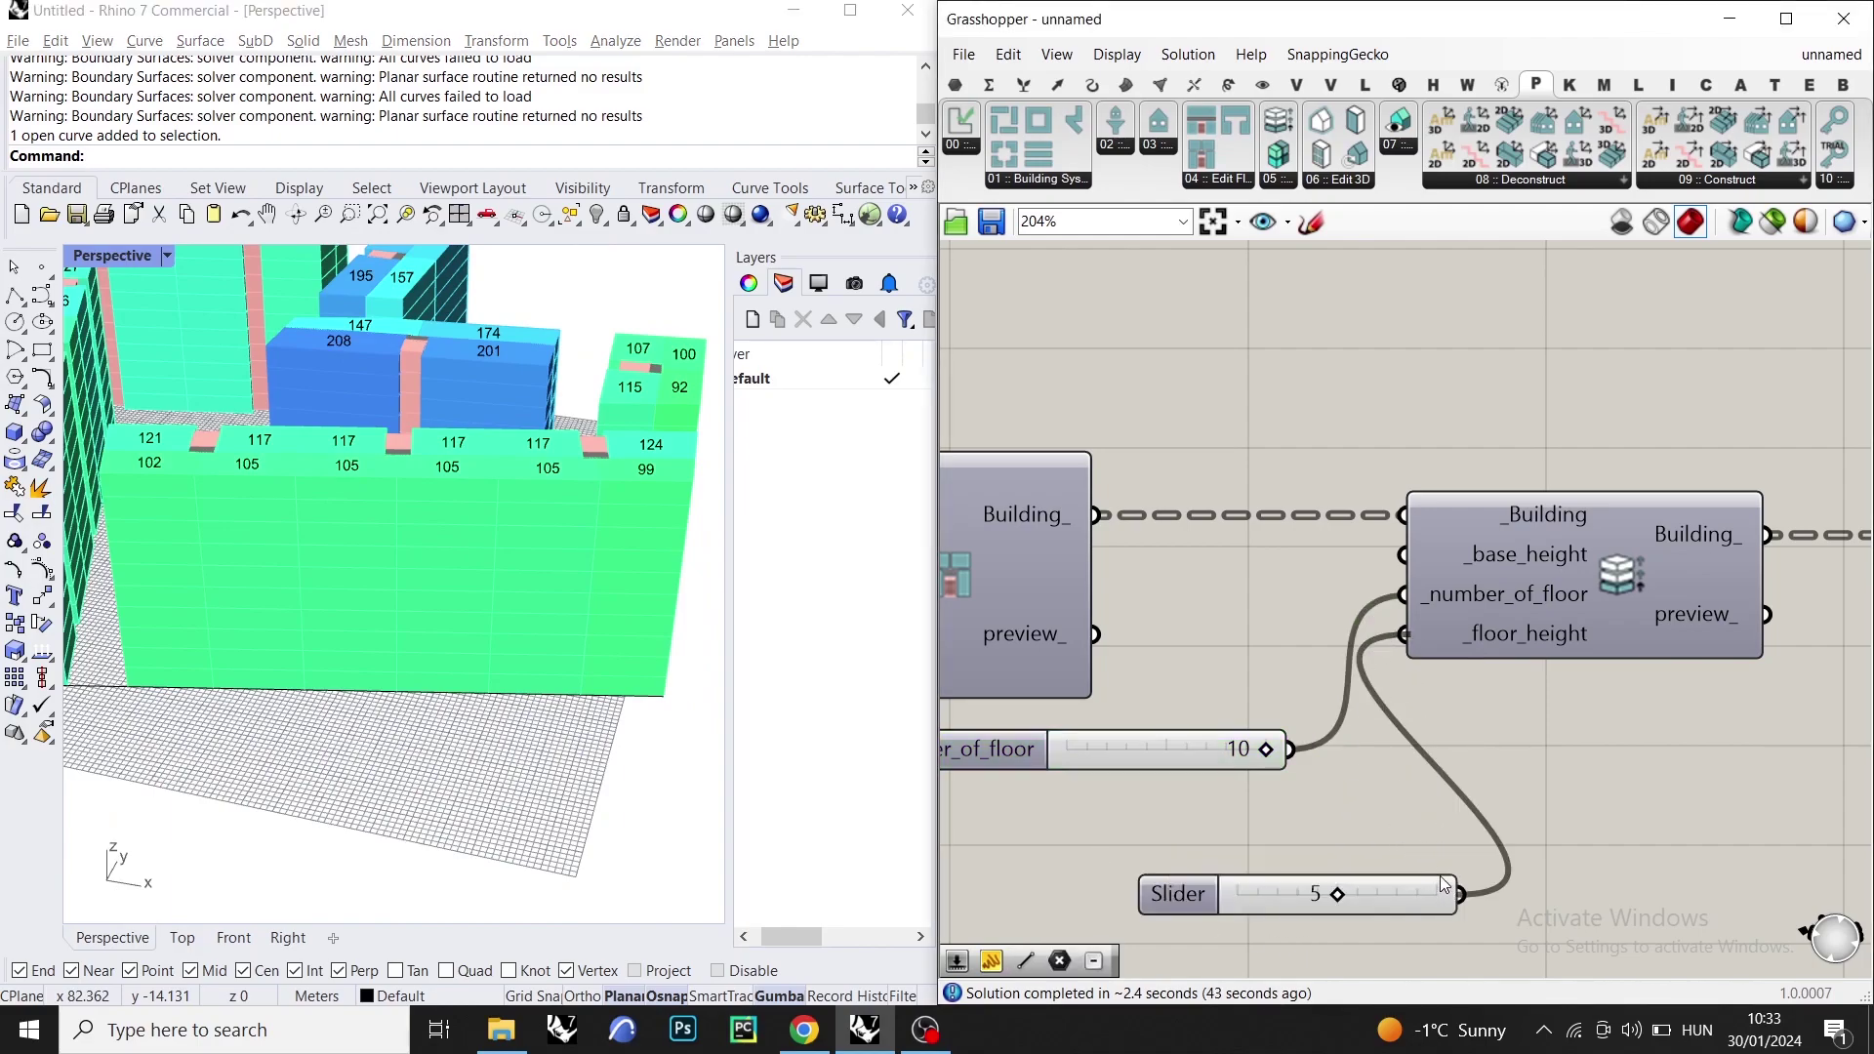
{"action": "scroll", "coordinate": [605, 593], "scroll_direction": "down", "scroll_amount": 5}
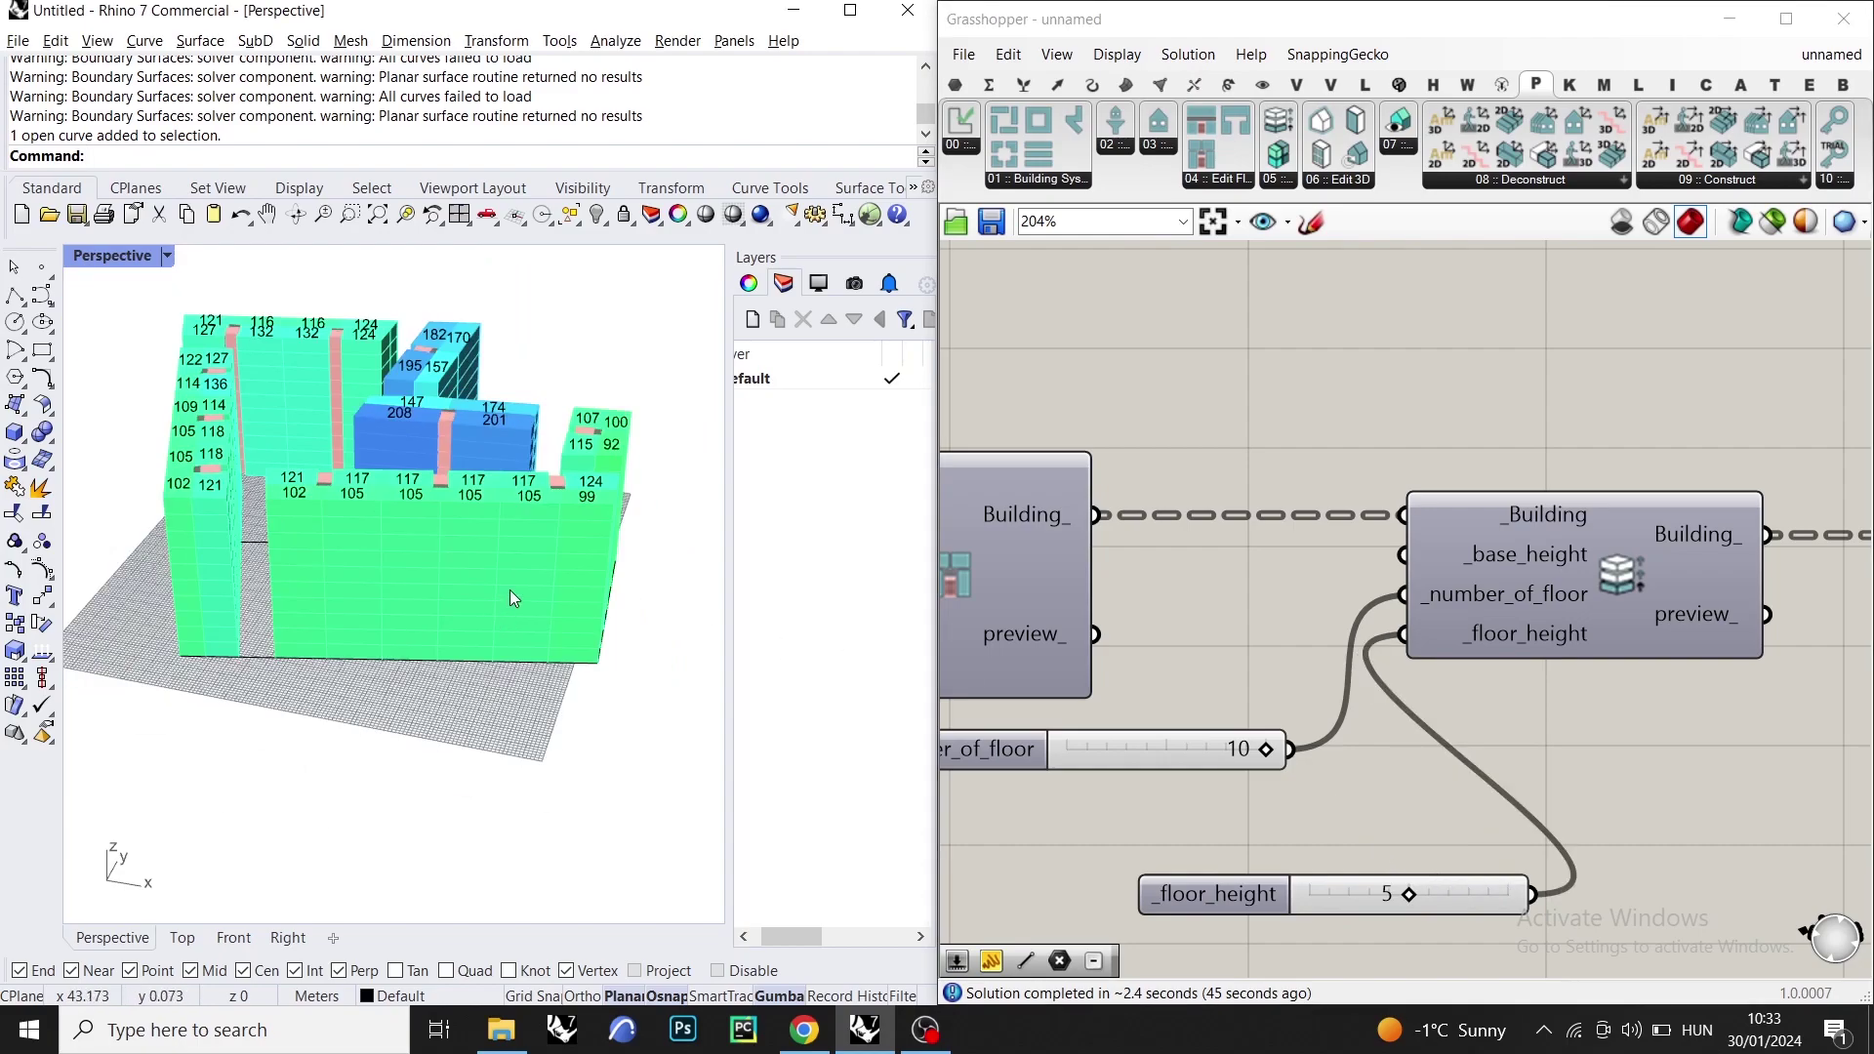
{"action": "right_click_drag", "start_coordinate": [507, 602], "coordinate": [554, 544]}
- Examine the unit, corridor, staircase, amenity zone, and area text outputs of the building display component and their connected previews
{"action": "left_click", "coordinate": [1632, 675]}
{"action": "scroll", "coordinate": [1631, 676], "scroll_direction": "down", "scroll_amount": 3}
{"action": "right_click_drag", "start_coordinate": [1631, 676], "coordinate": [1251, 611]}
{"action": "scroll", "coordinate": [1691, 631], "scroll_direction": "down", "scroll_amount": 1}
{"action": "right_click_drag", "start_coordinate": [1691, 630], "coordinate": [1337, 541]}
{"action": "left_click", "coordinate": [1217, 553]}
{"action": "scroll", "coordinate": [1412, 551], "scroll_direction": "up", "scroll_amount": 1}
{"action": "left_click_drag", "start_coordinate": [1510, 388], "coordinate": [1406, 792]}
{"action": "left_click_drag", "start_coordinate": [1414, 442], "coordinate": [1494, 476]}
{"action": "left_click", "coordinate": [1402, 410]}
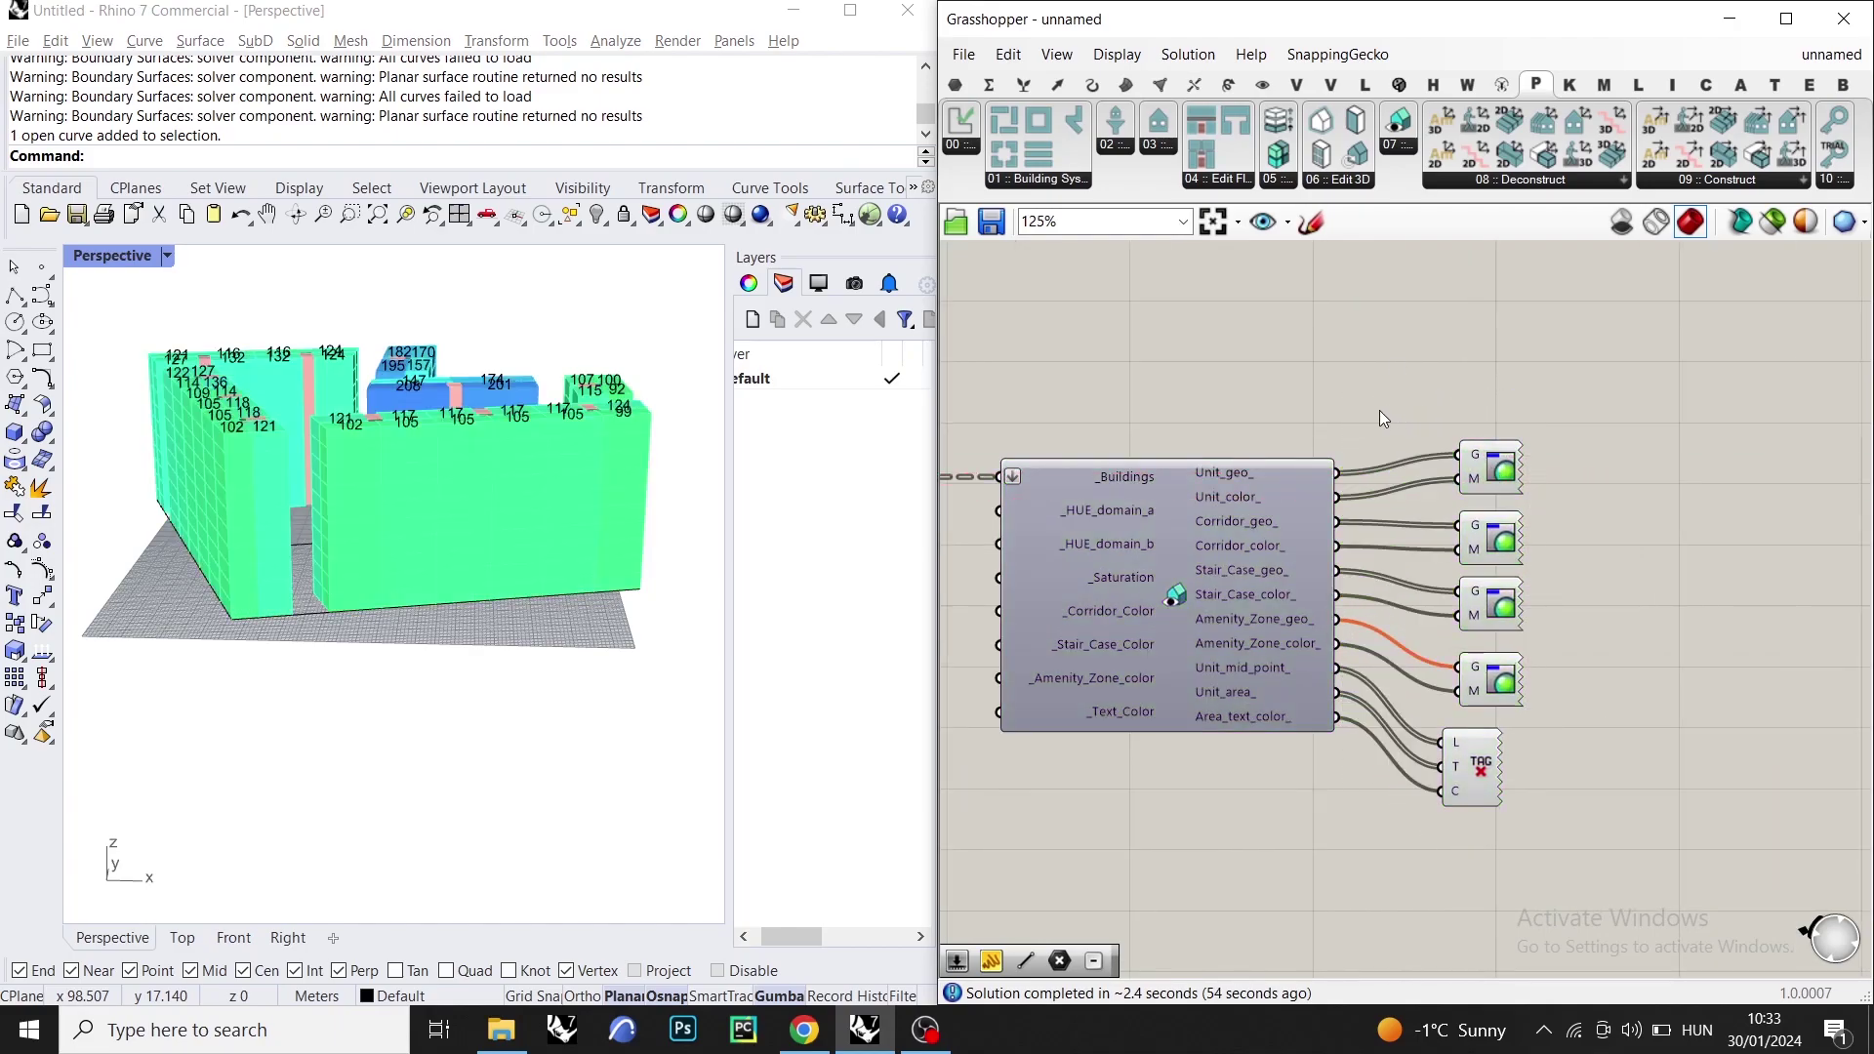
{"action": "scroll", "coordinate": [1285, 464], "scroll_direction": "up", "scroll_amount": 2}
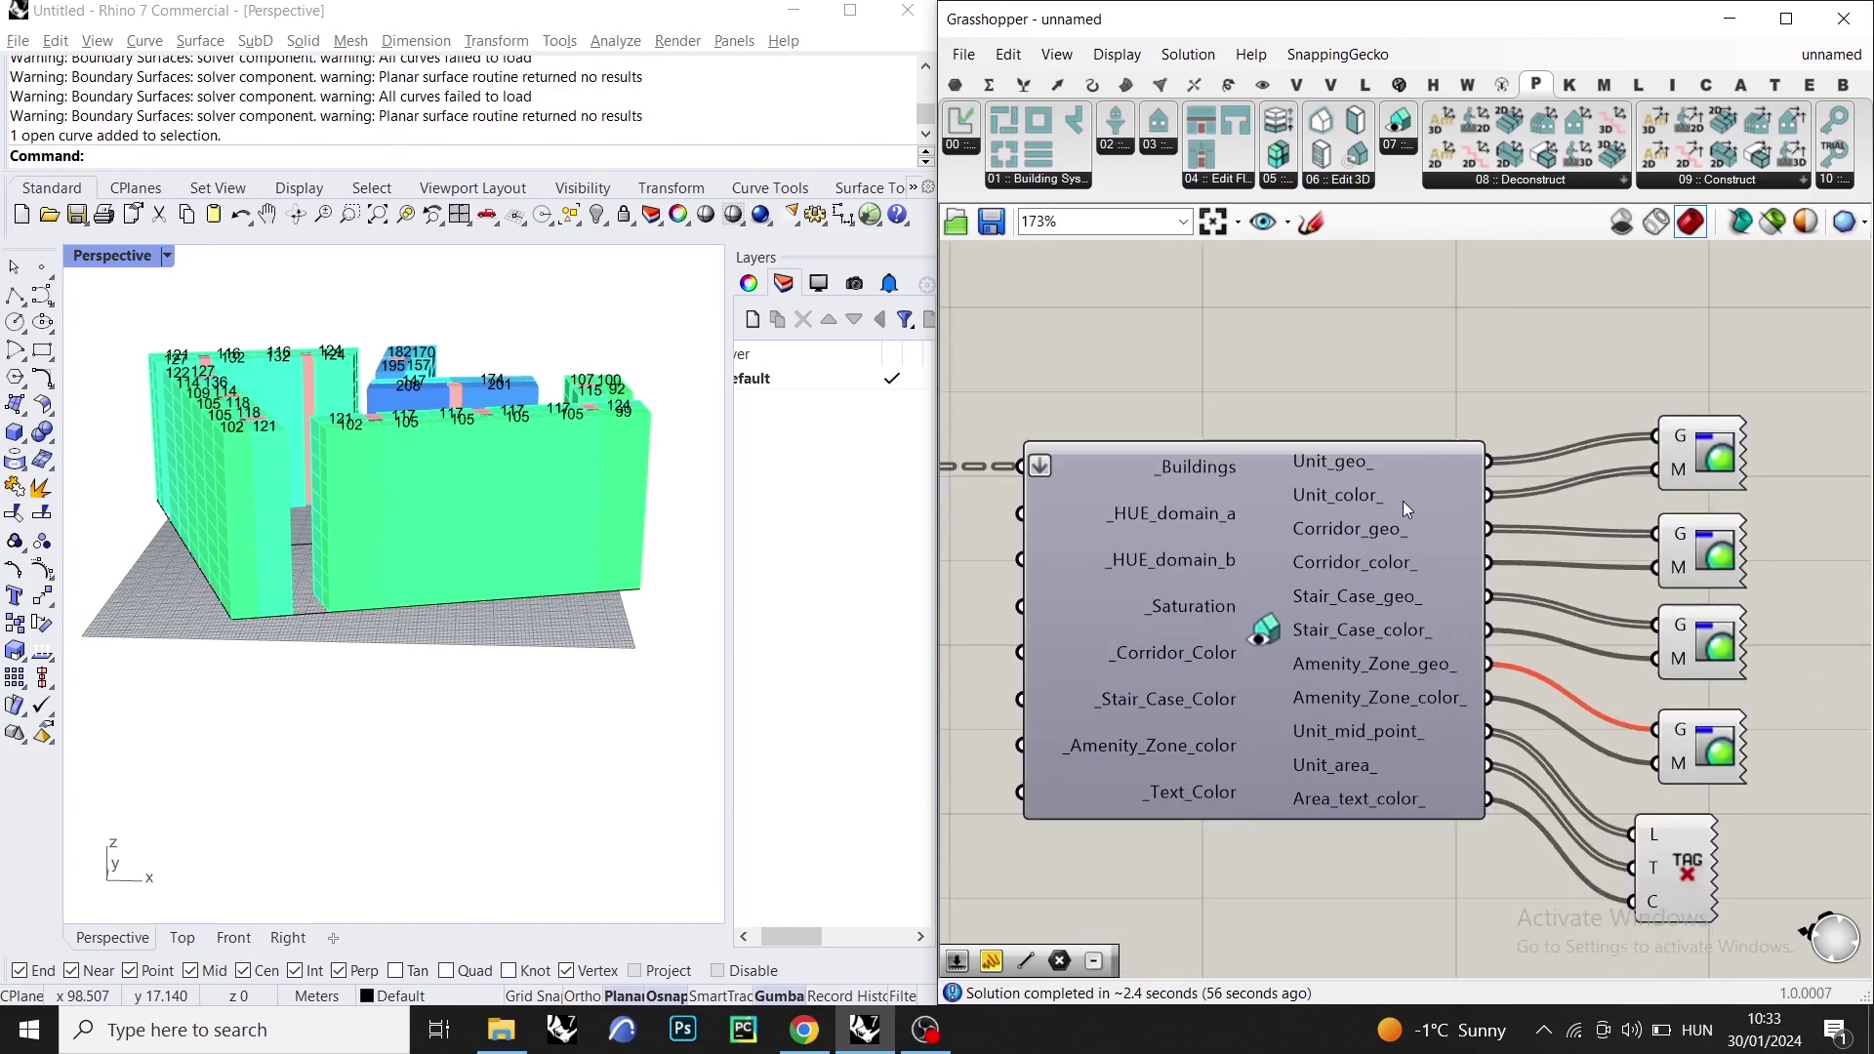
- Arrange the four Custom Preview components in a staggered layout and line up the Text Tag, each level with its matching outputs
{"action": "right_click_drag", "start_coordinate": [1696, 431], "coordinate": [1603, 397]}
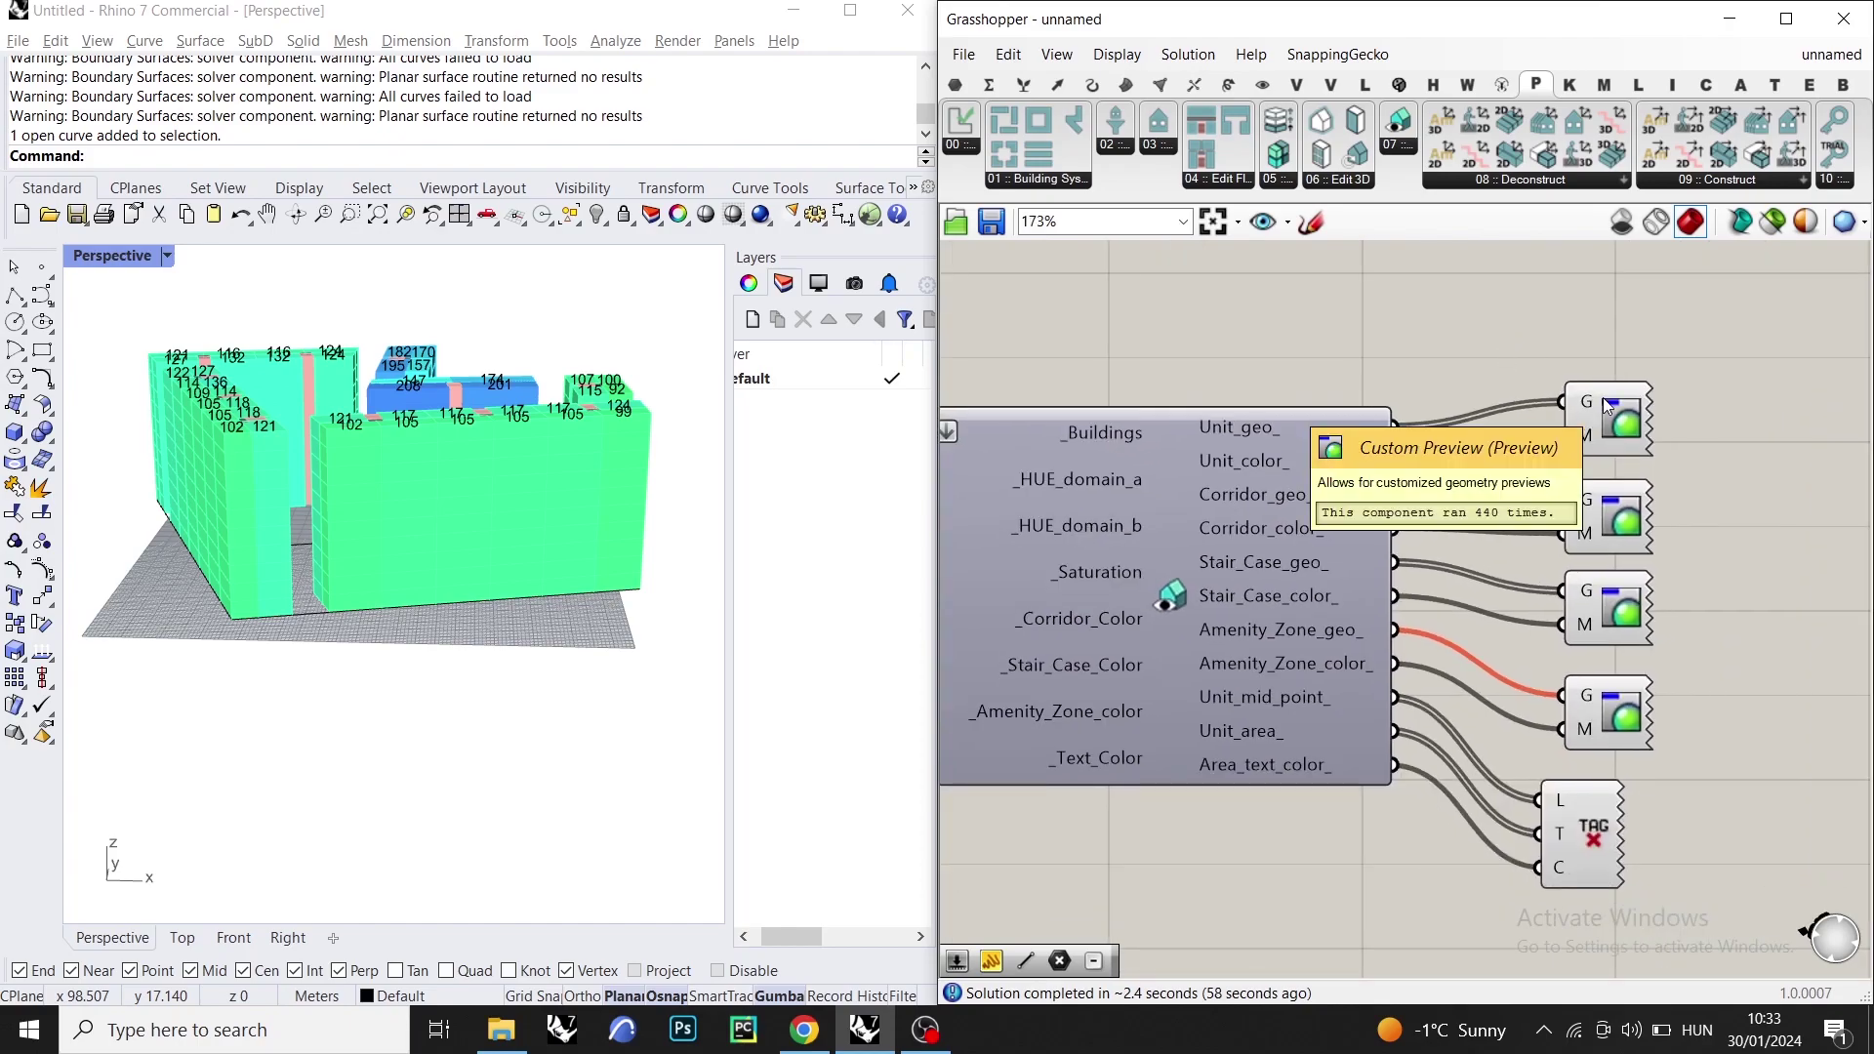
{"action": "left_click_drag", "start_coordinate": [1601, 402], "coordinate": [1501, 436]}
{"action": "left_click_drag", "start_coordinate": [1621, 498], "coordinate": [1644, 495]}
{"action": "left_click", "coordinate": [1609, 606]}
{"action": "left_click_drag", "start_coordinate": [1609, 605], "coordinate": [1520, 578]}
{"action": "left_click", "coordinate": [1601, 687]}
{"action": "left_click_drag", "start_coordinate": [1601, 687], "coordinate": [1634, 621]}
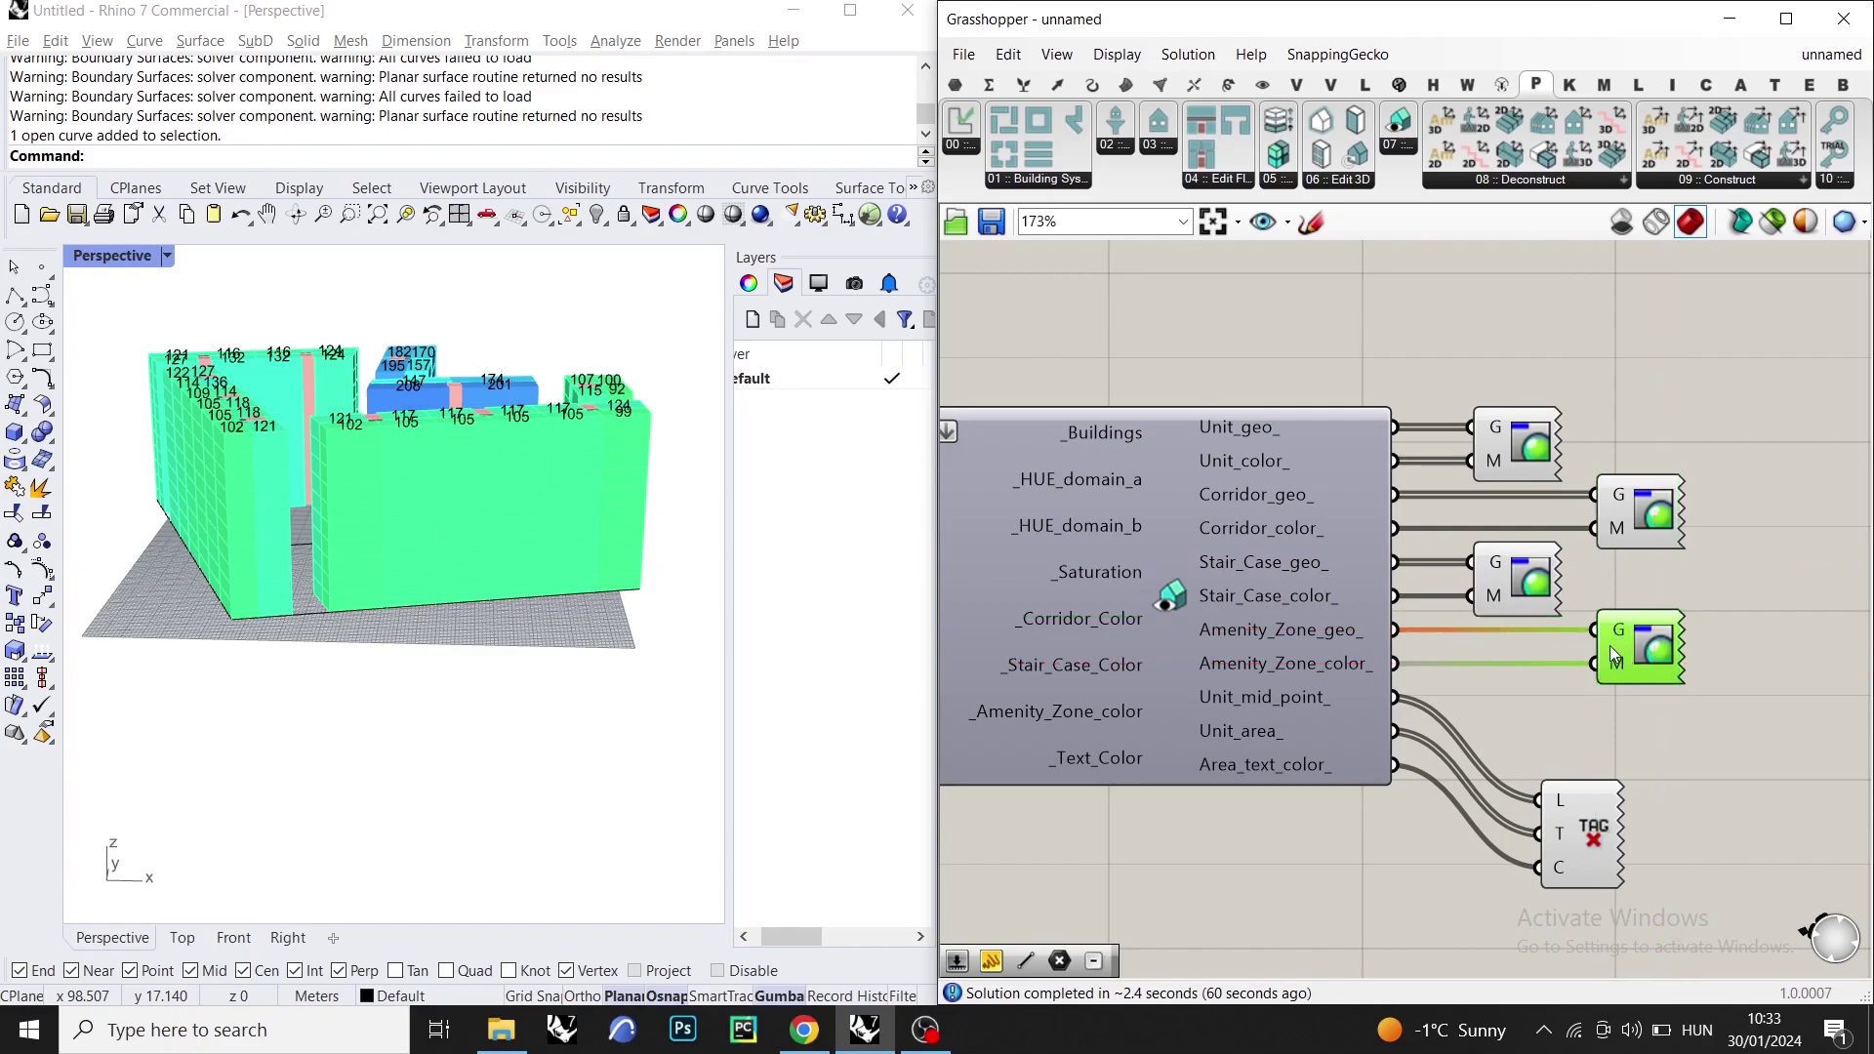
{"action": "left_click_drag", "start_coordinate": [1595, 837], "coordinate": [1539, 730]}
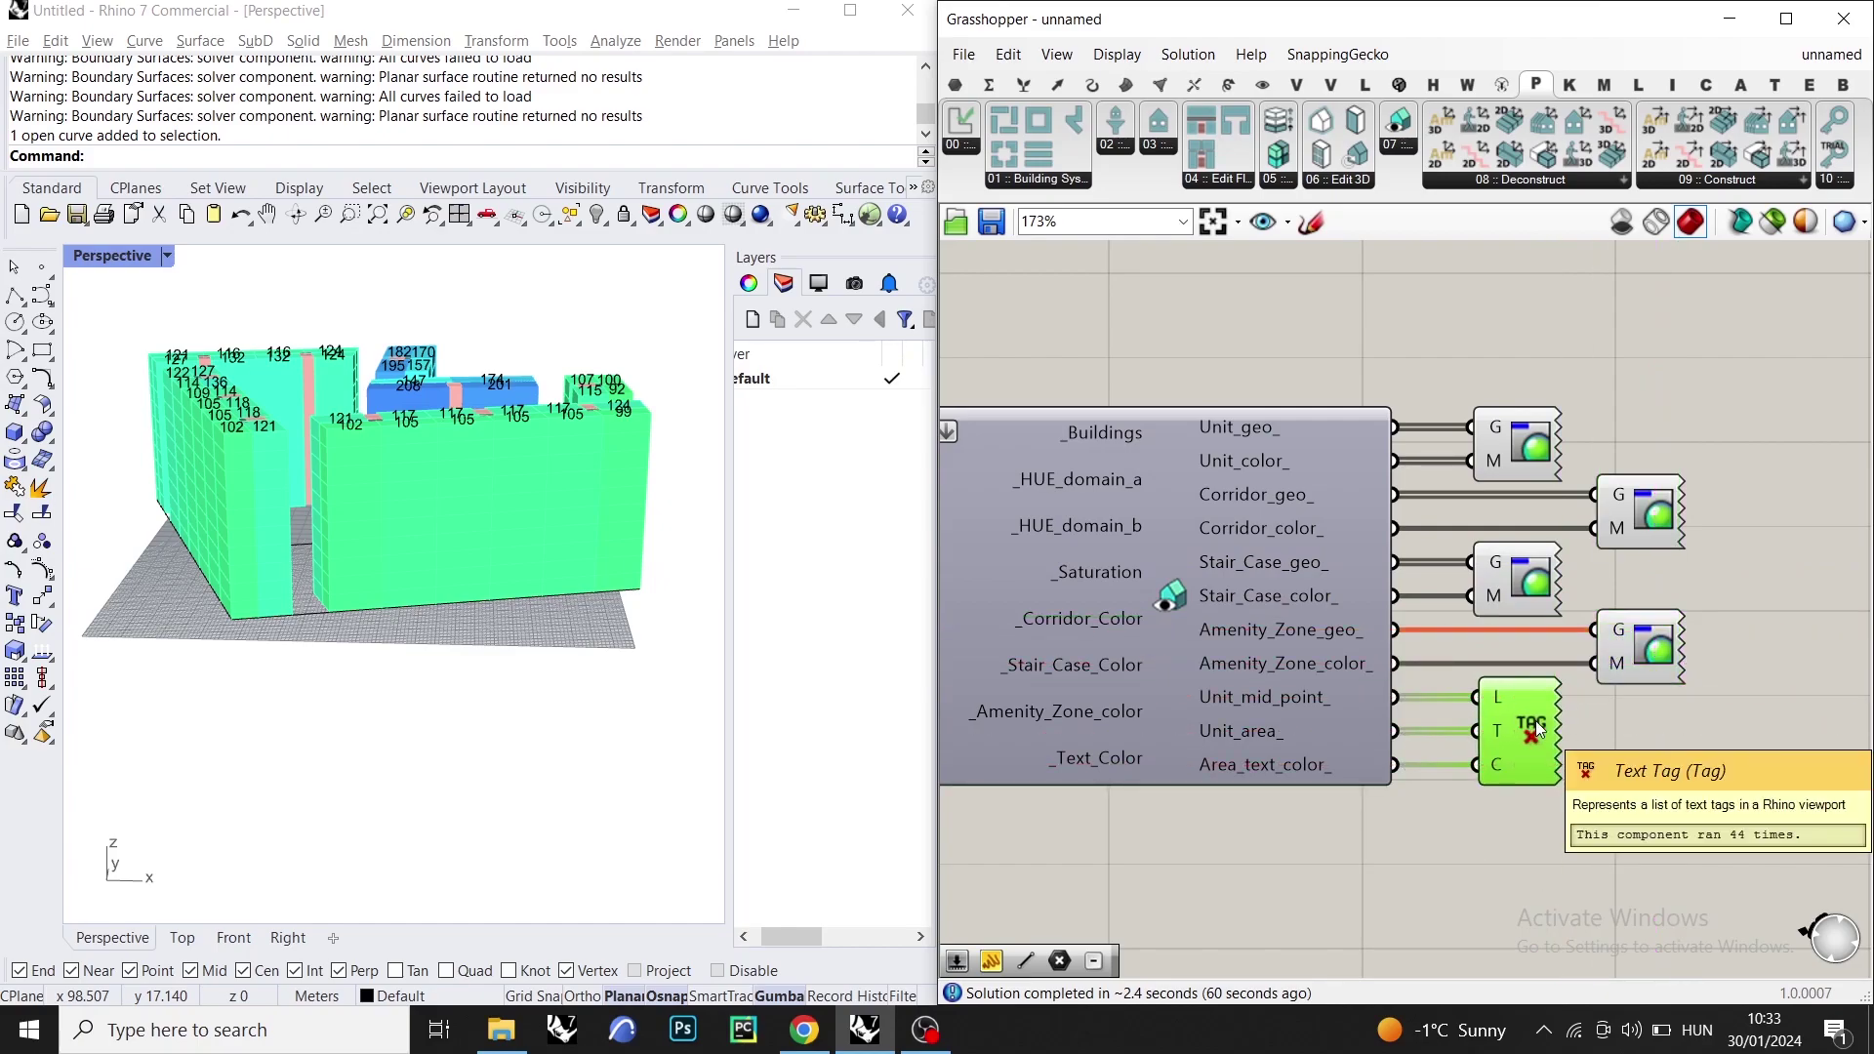
- Check which model geometry the corridor, staircase, and amenity zone Custom Preview components display by selecting each one
{"action": "right_click_drag", "start_coordinate": [488, 419], "coordinate": [532, 488]}
{"action": "scroll", "coordinate": [537, 488], "scroll_direction": "up", "scroll_amount": 4}
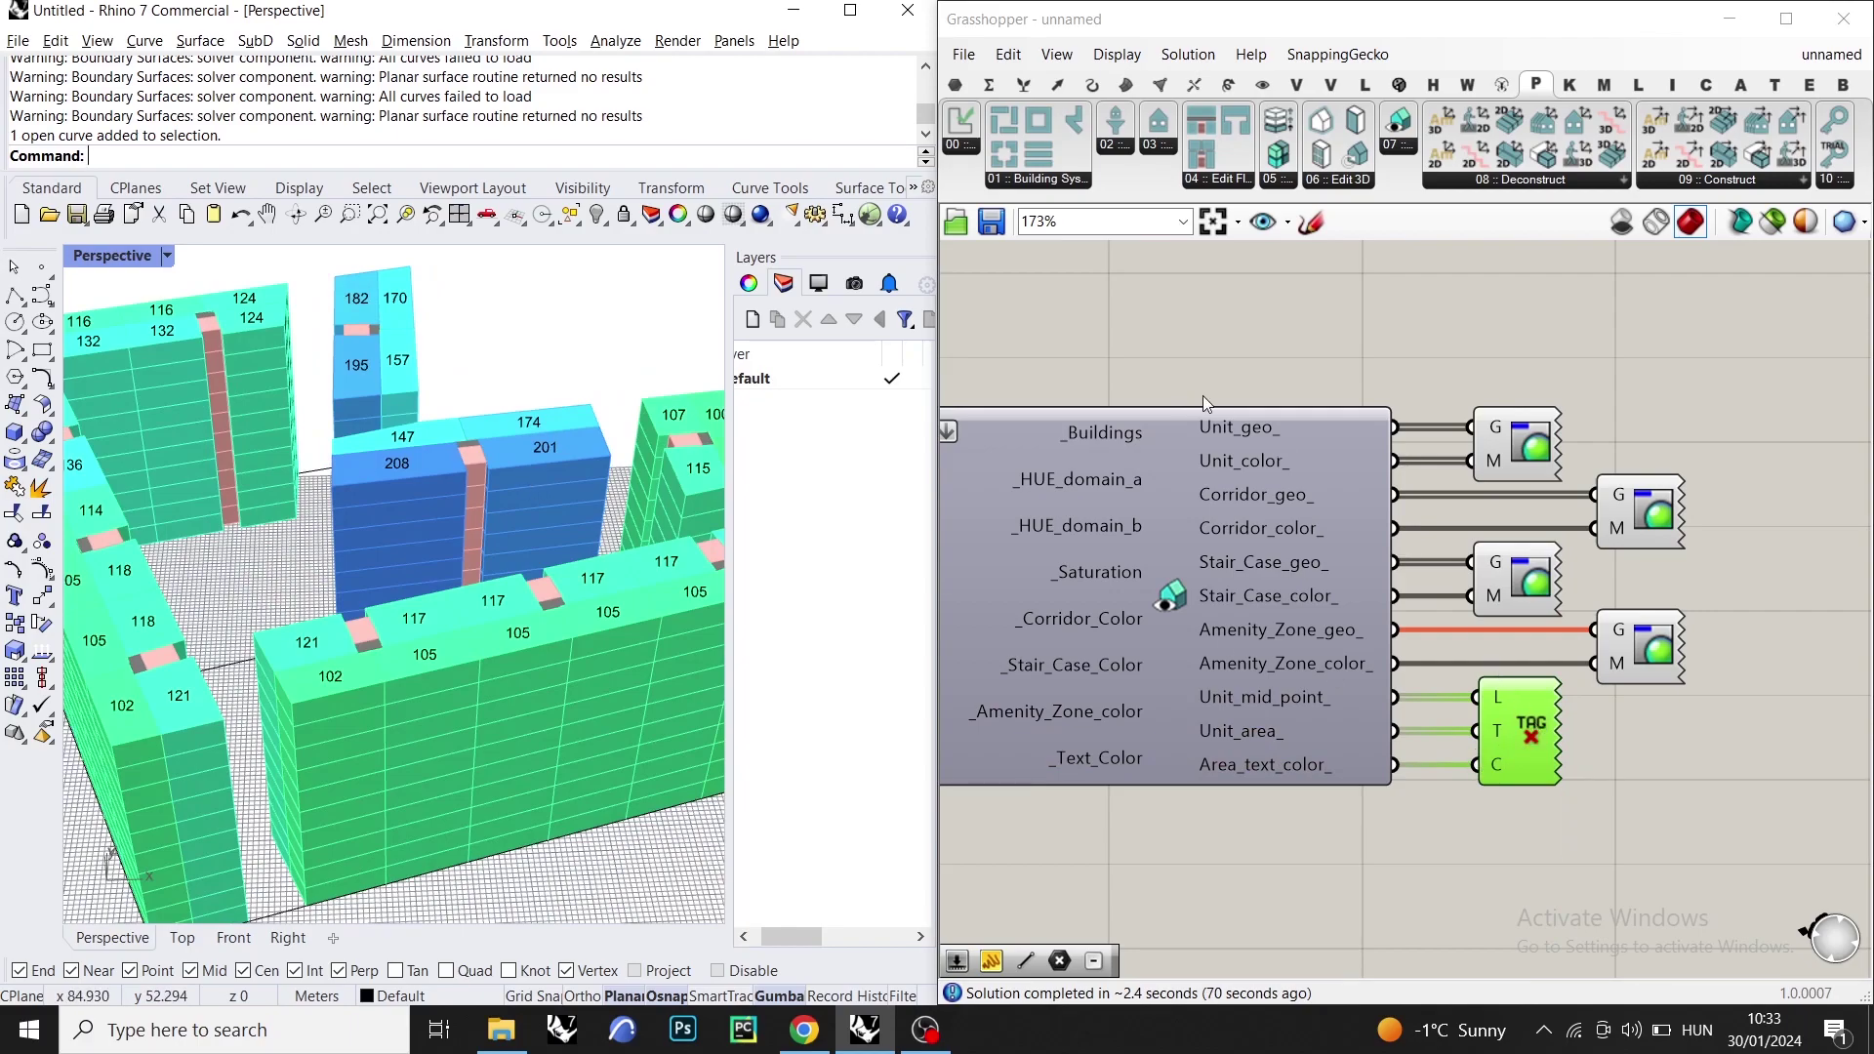
{"action": "scroll", "coordinate": [1386, 503], "scroll_direction": "up", "scroll_amount": 2}
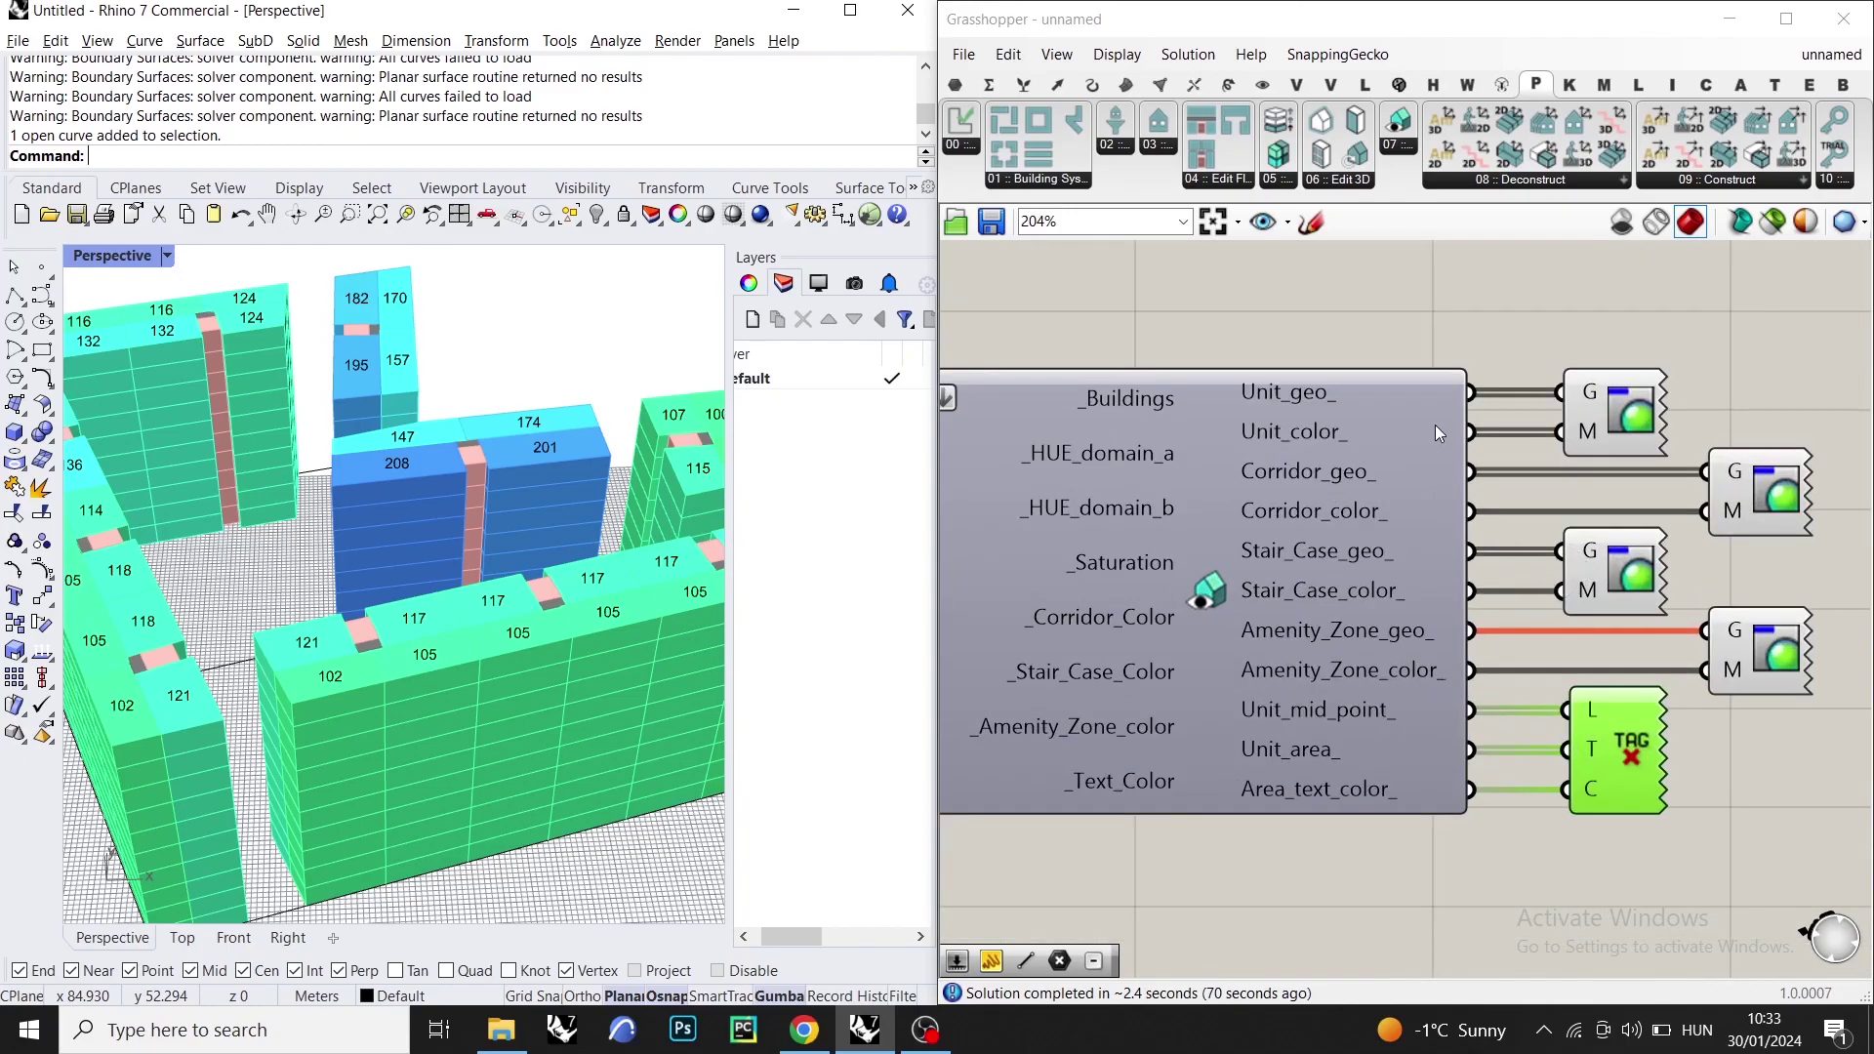
{"action": "left_click", "coordinate": [1777, 498]}
{"action": "left_click", "coordinate": [1624, 571]}
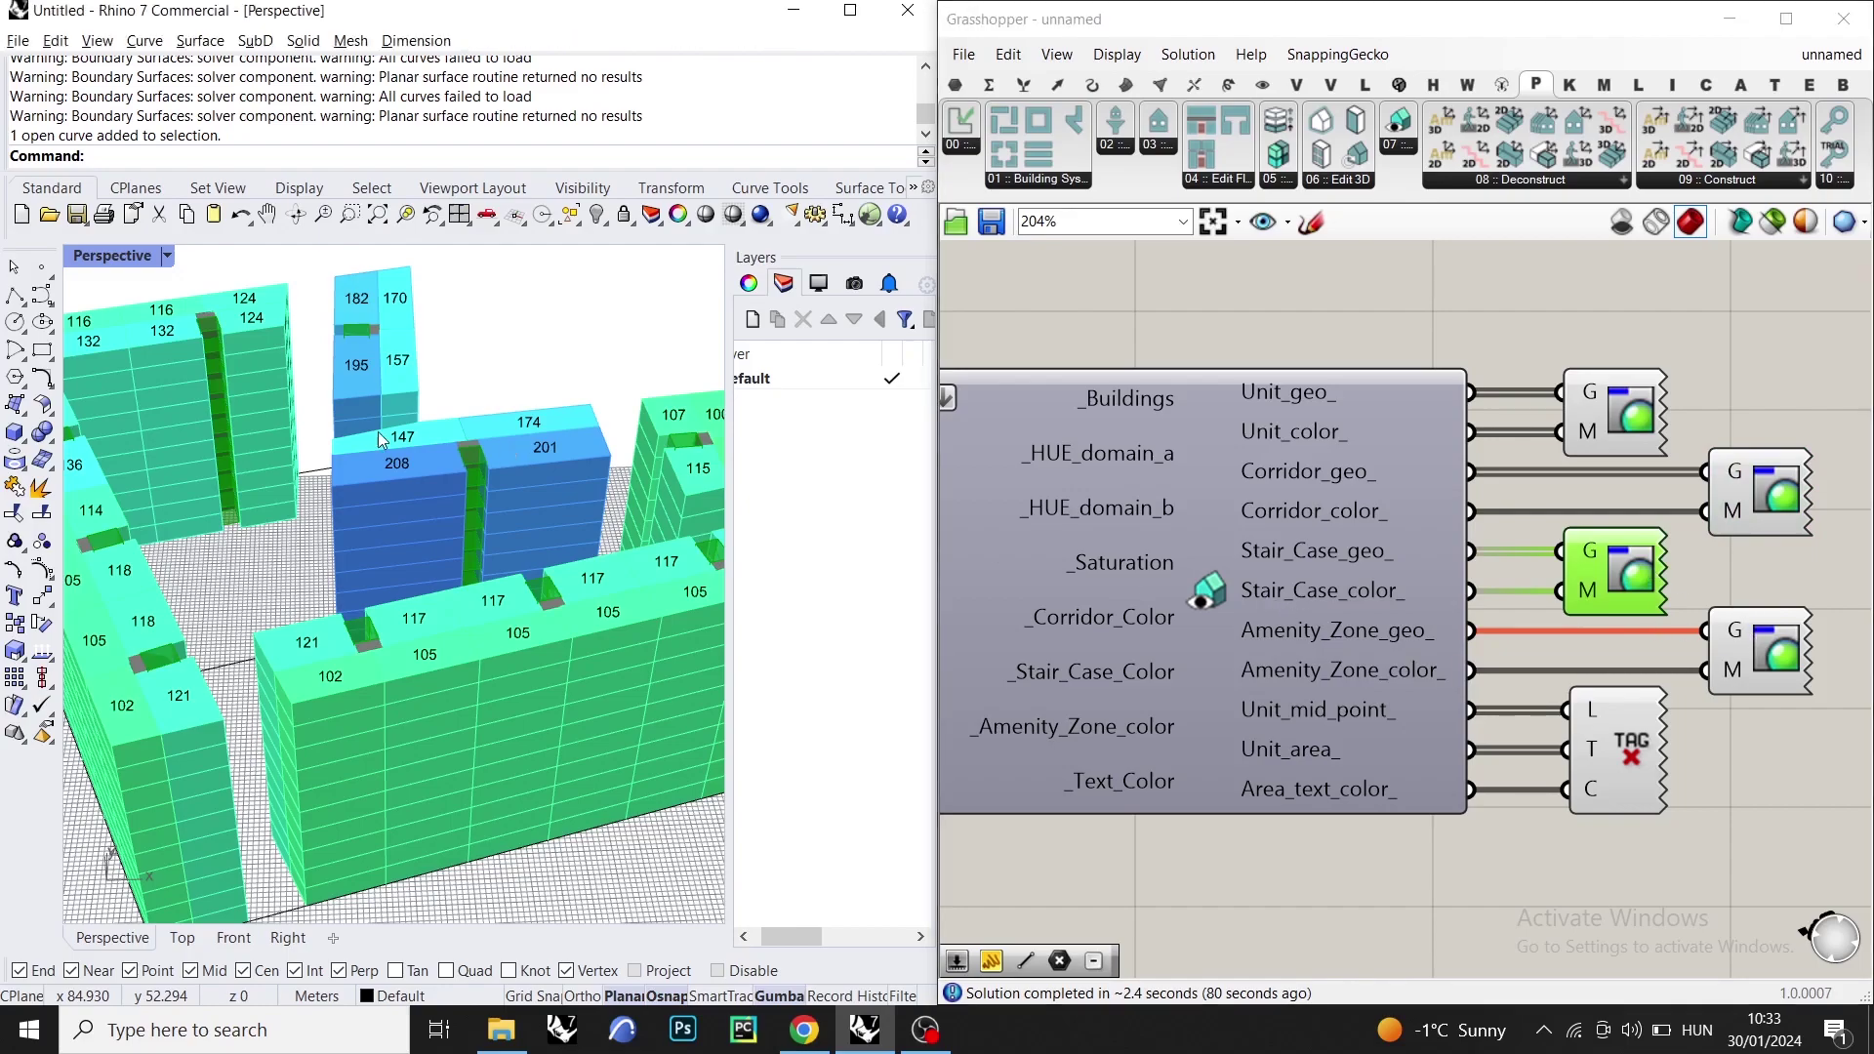
{"action": "left_click", "coordinate": [1737, 641]}
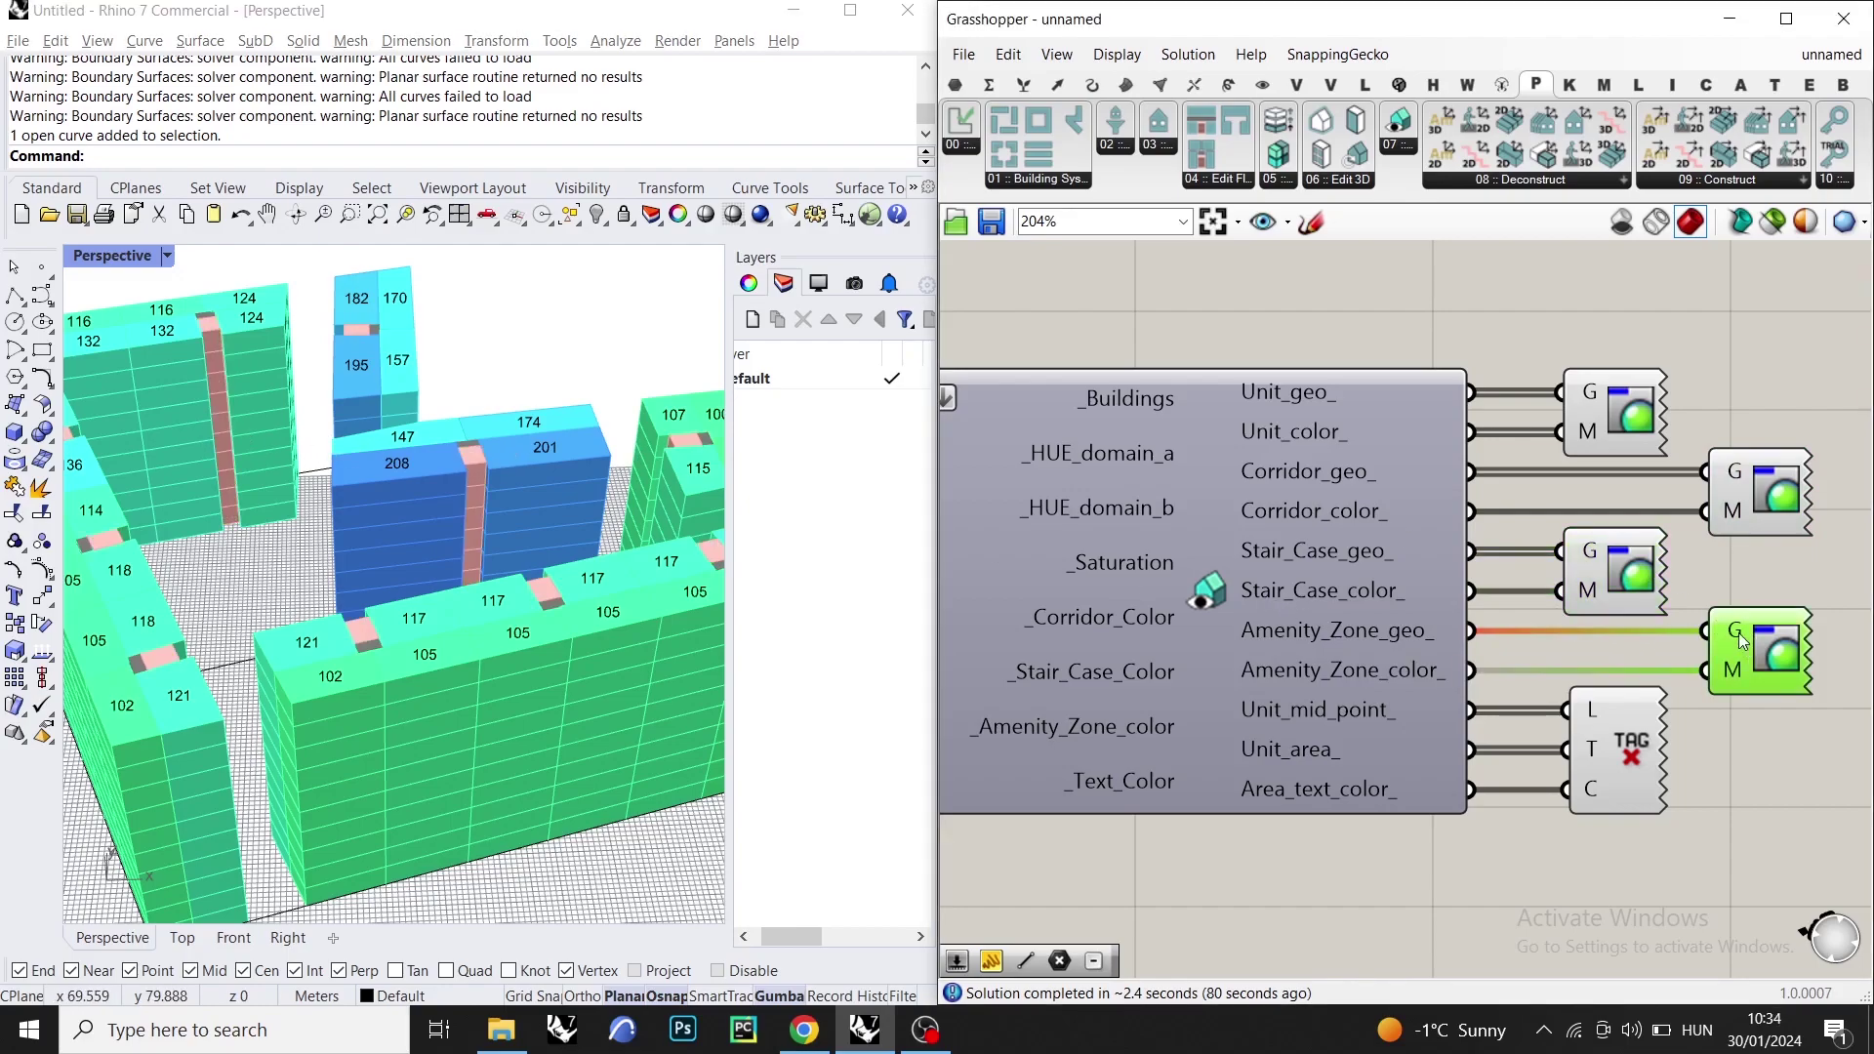
{"action": "left_click", "coordinate": [1625, 571]}
- Add a Colour Swatch beside the display component's color inputs and reveal where that component is found
{"action": "right_click_drag", "start_coordinate": [1088, 637], "coordinate": [1262, 630]}
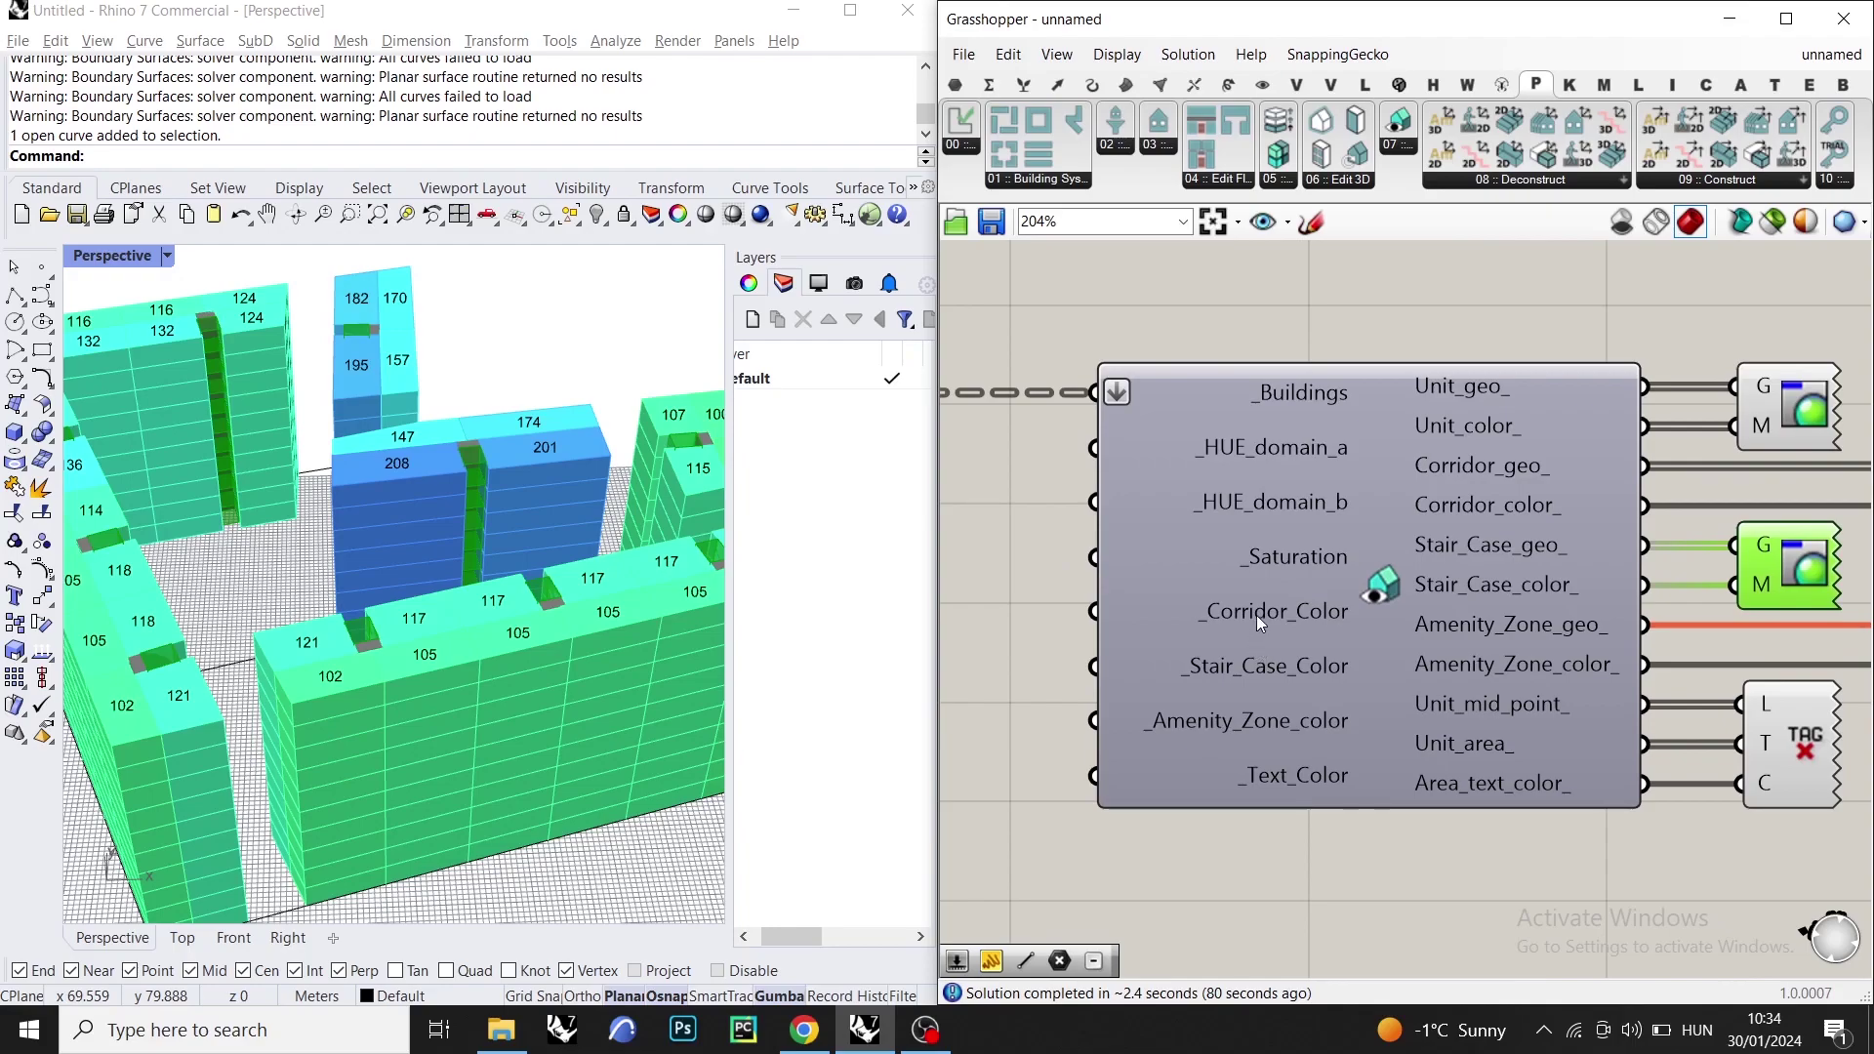
{"action": "mouse_move", "coordinate": [1297, 723]}
{"action": "right_click_drag", "start_coordinate": [1308, 289], "coordinate": [1455, 248]}
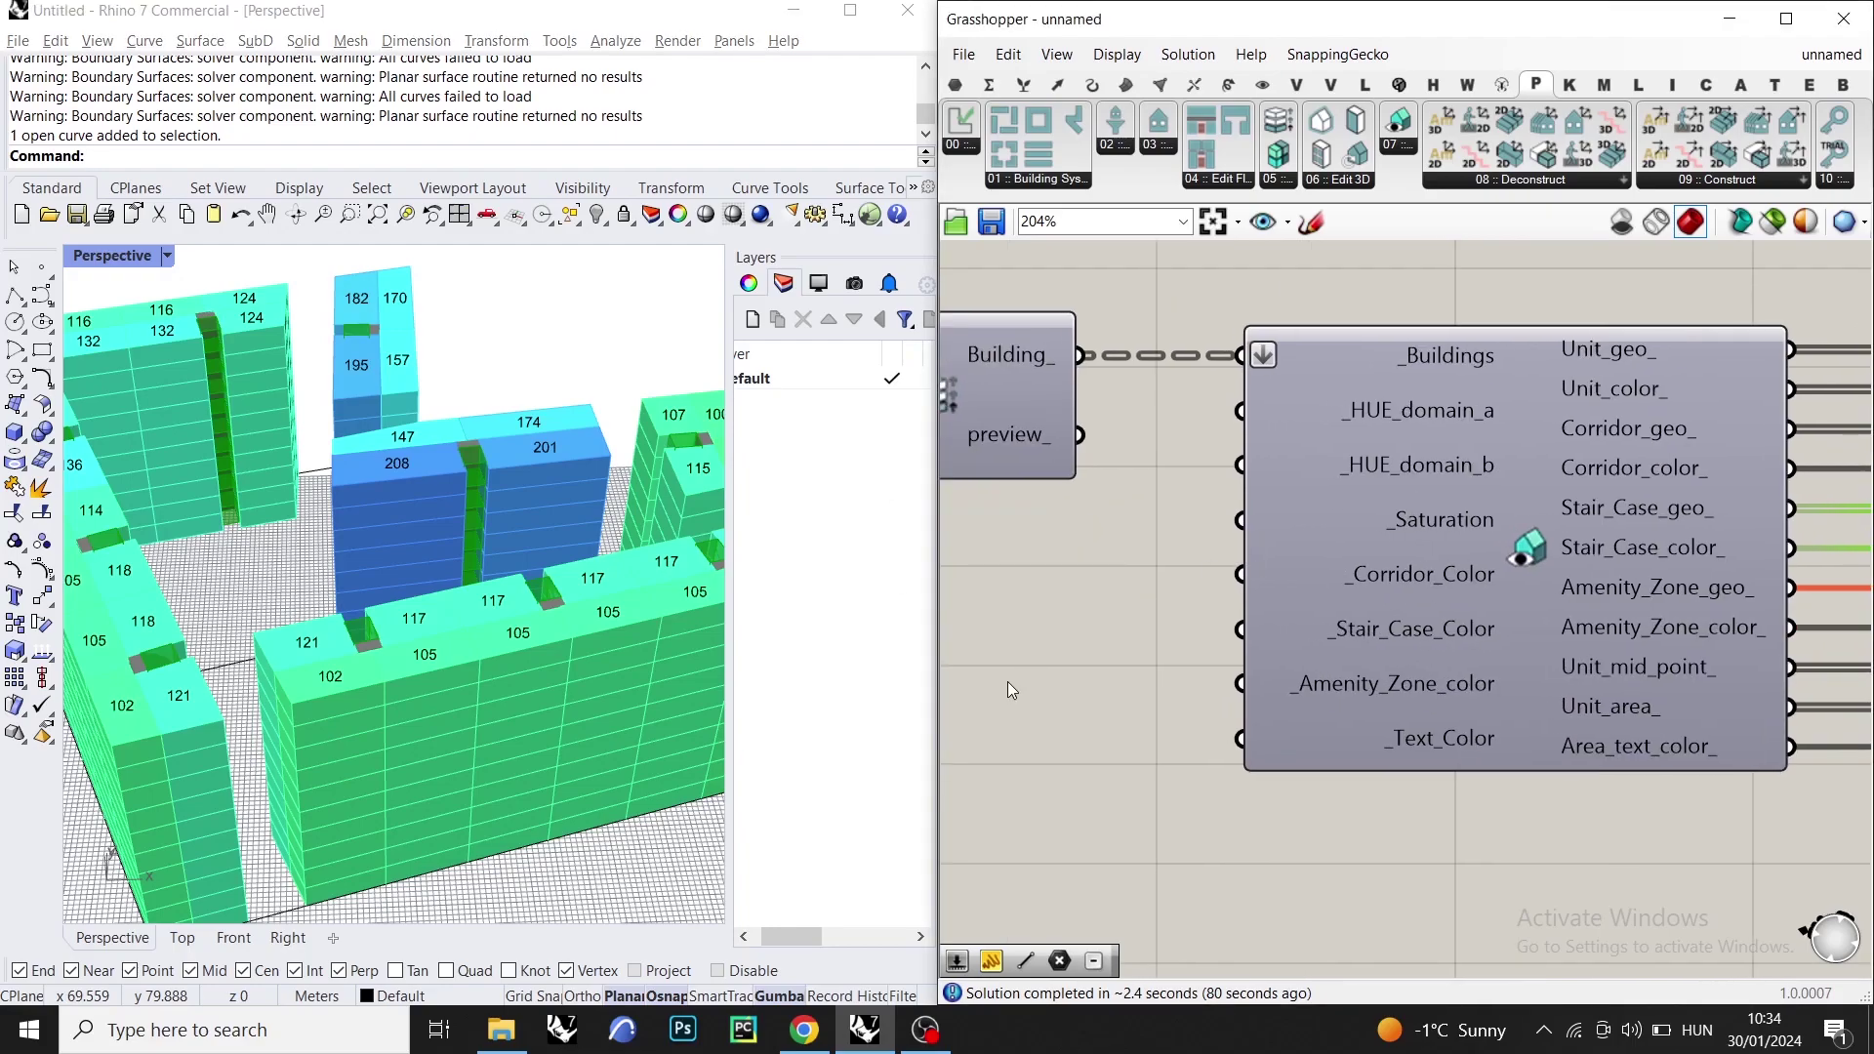
{"action": "double_click", "coordinate": [1008, 682]}
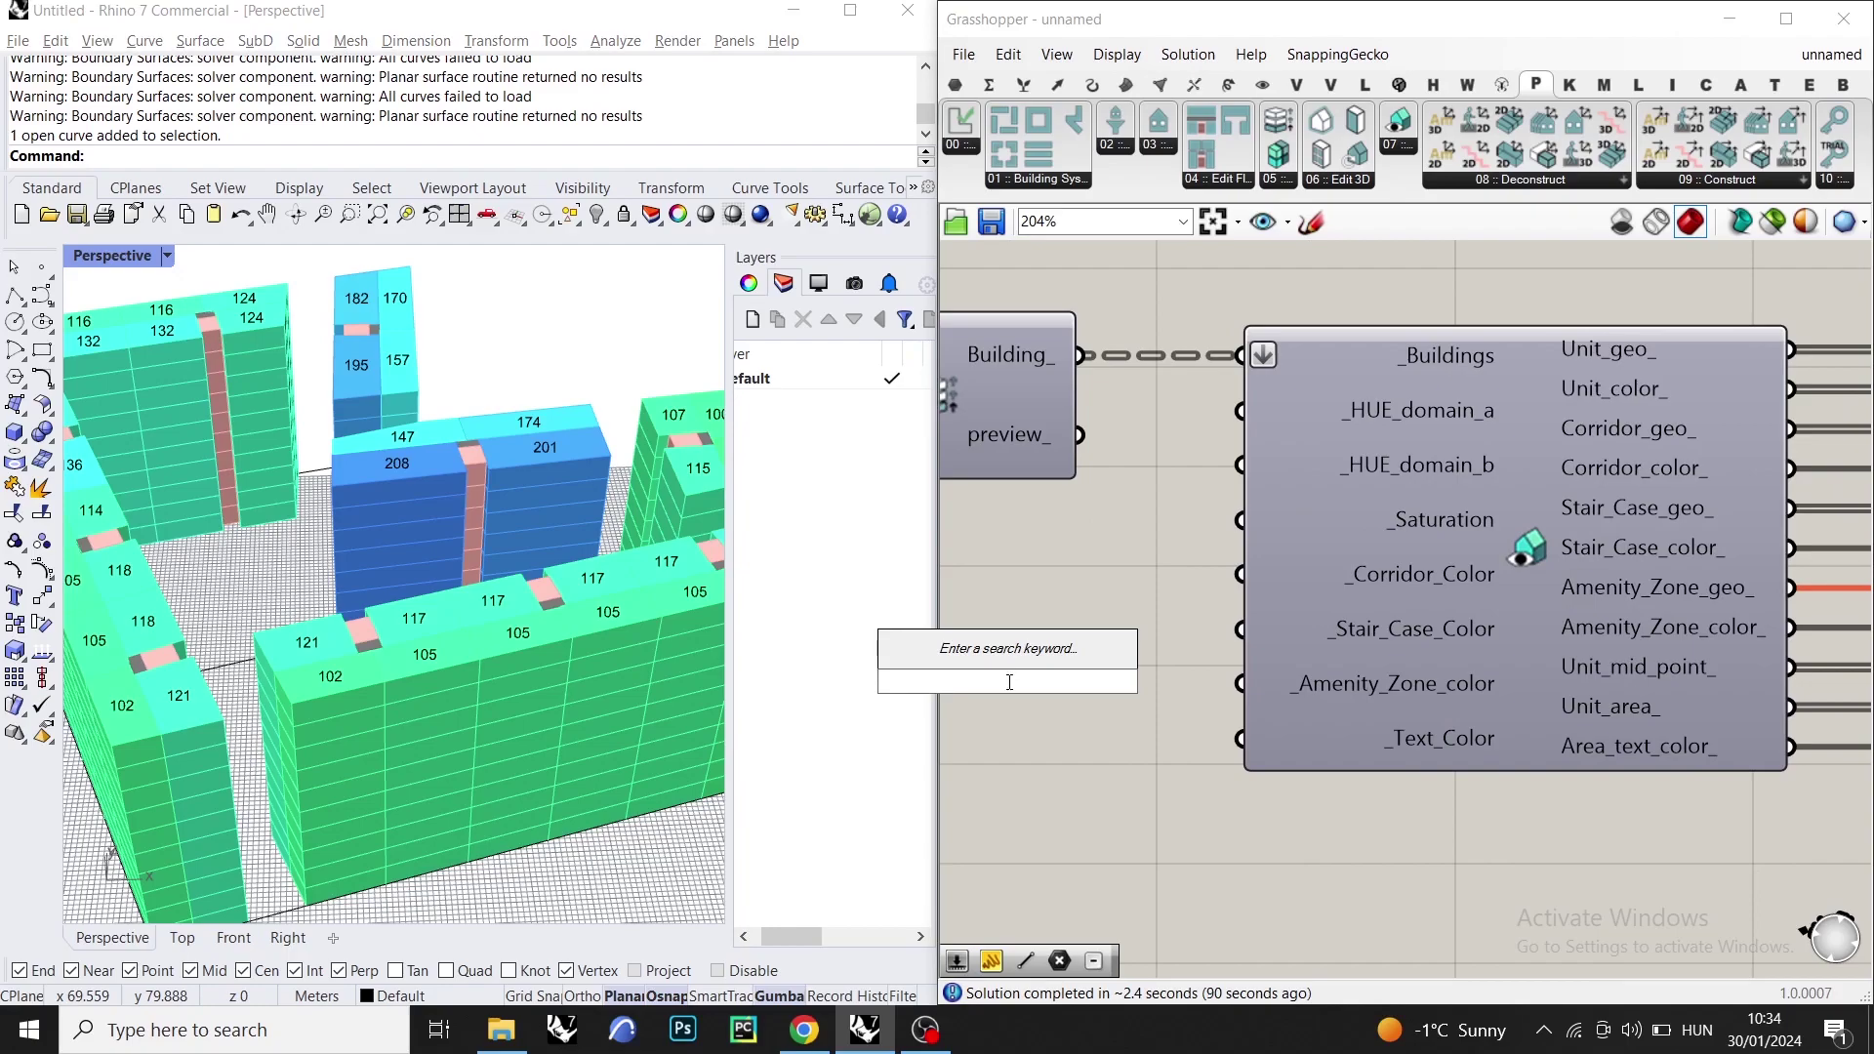
{"action": "type", "text": "swatch"}
{"action": "key", "text": "Return"}
{"action": "left_click", "coordinate": [986, 688], "text": "ctrl+alt"}
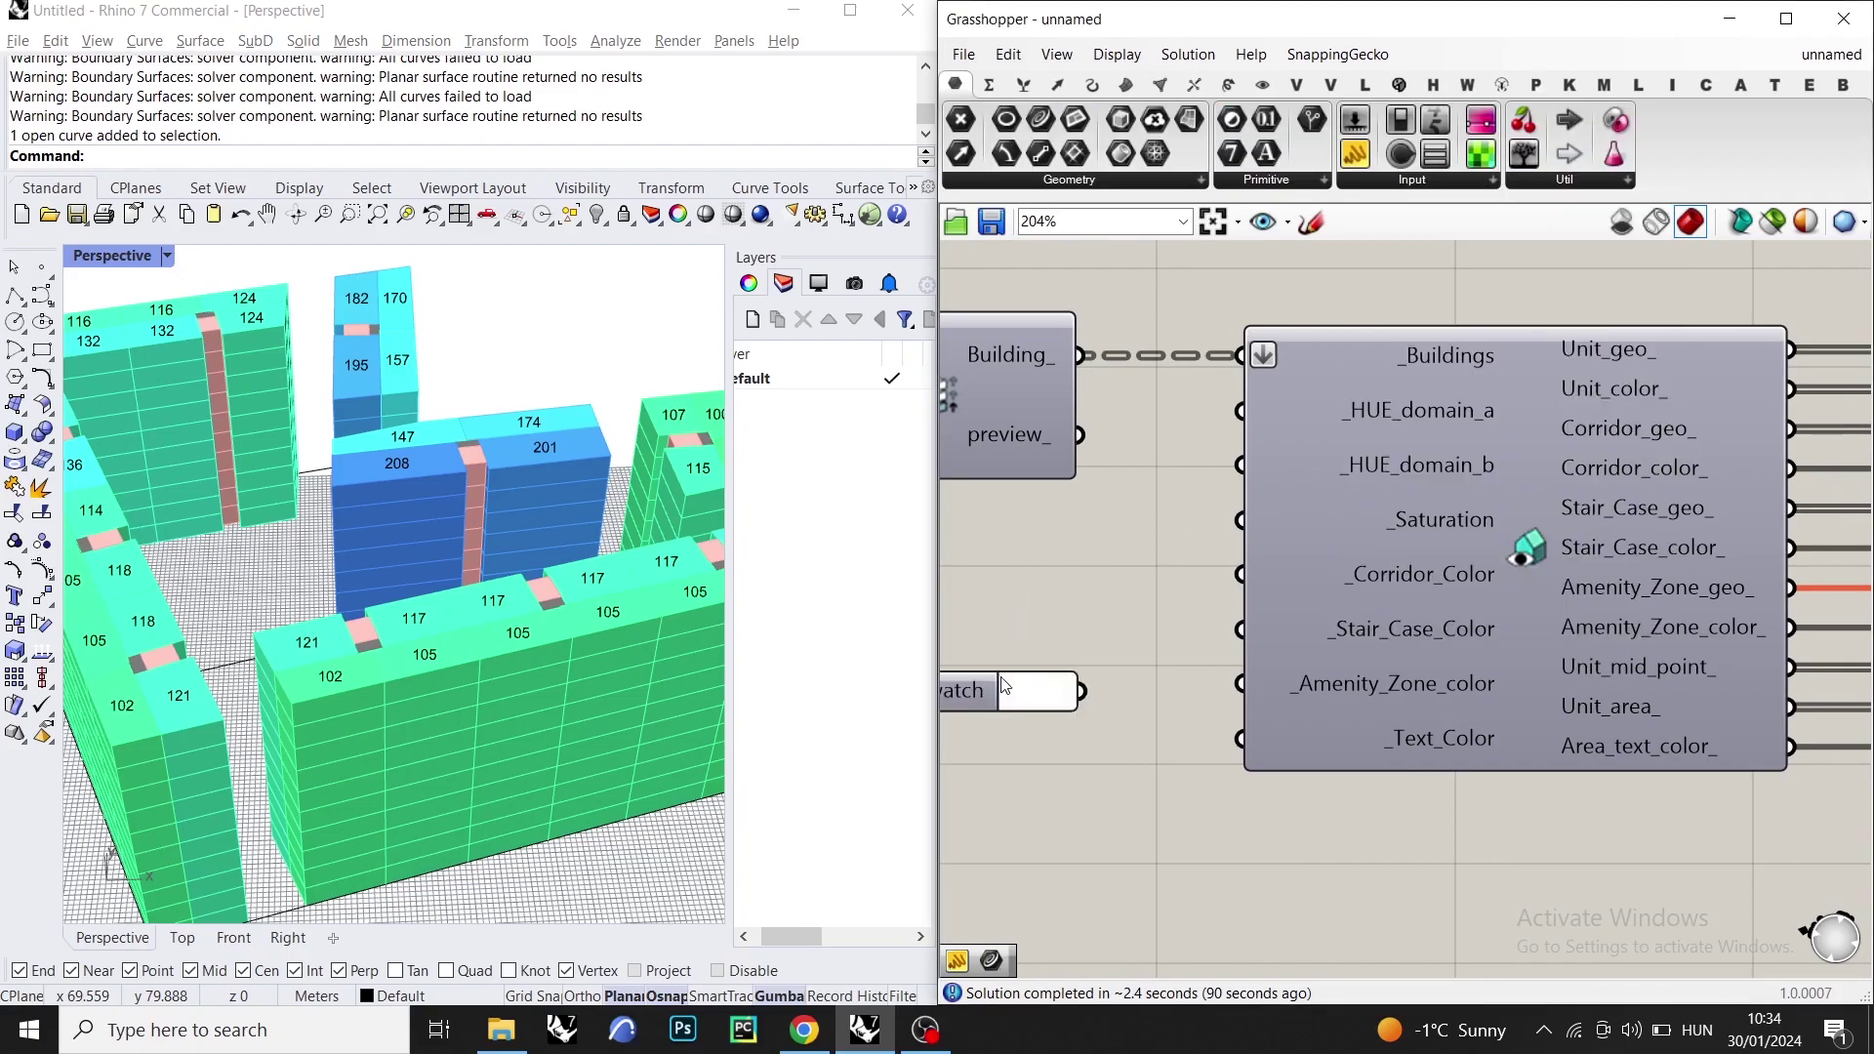
- Set the colour swatch to black and connect it to the display component's corridor color input
{"action": "right_click_drag", "start_coordinate": [988, 688], "coordinate": [1042, 657]}
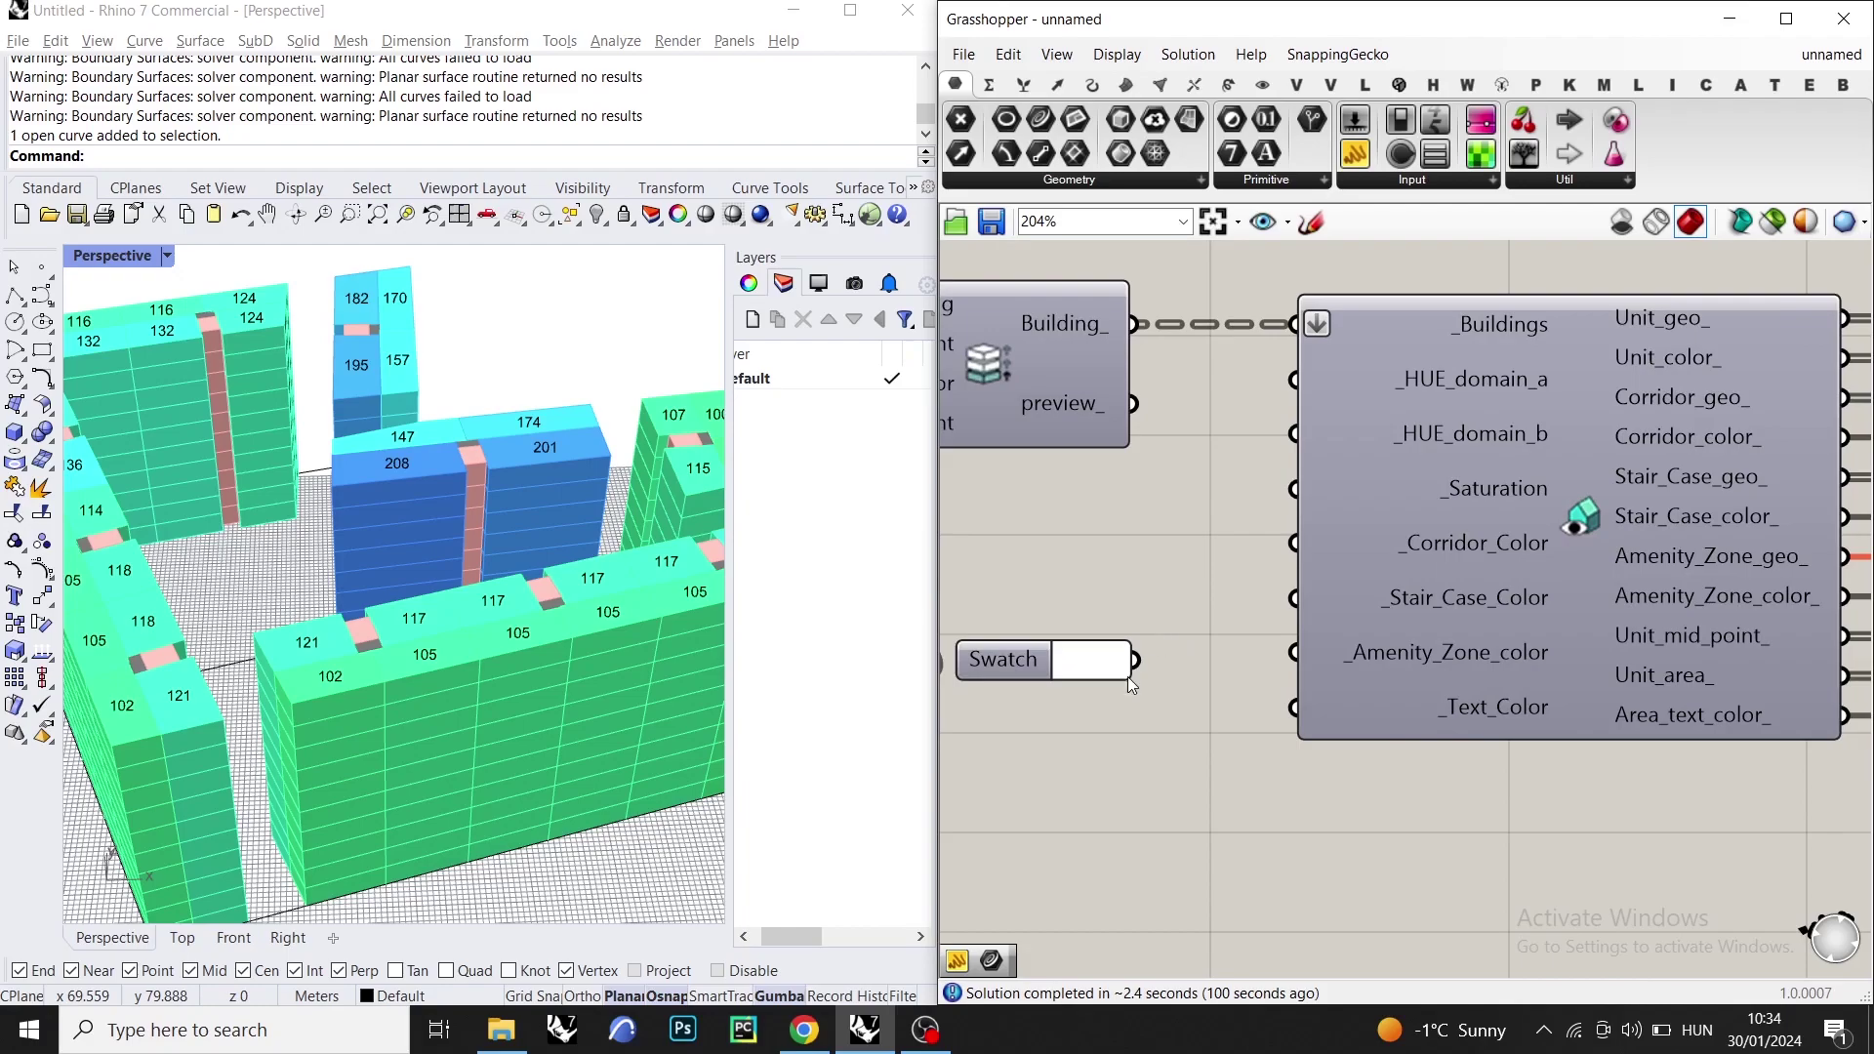
{"action": "left_click", "coordinate": [1095, 661]}
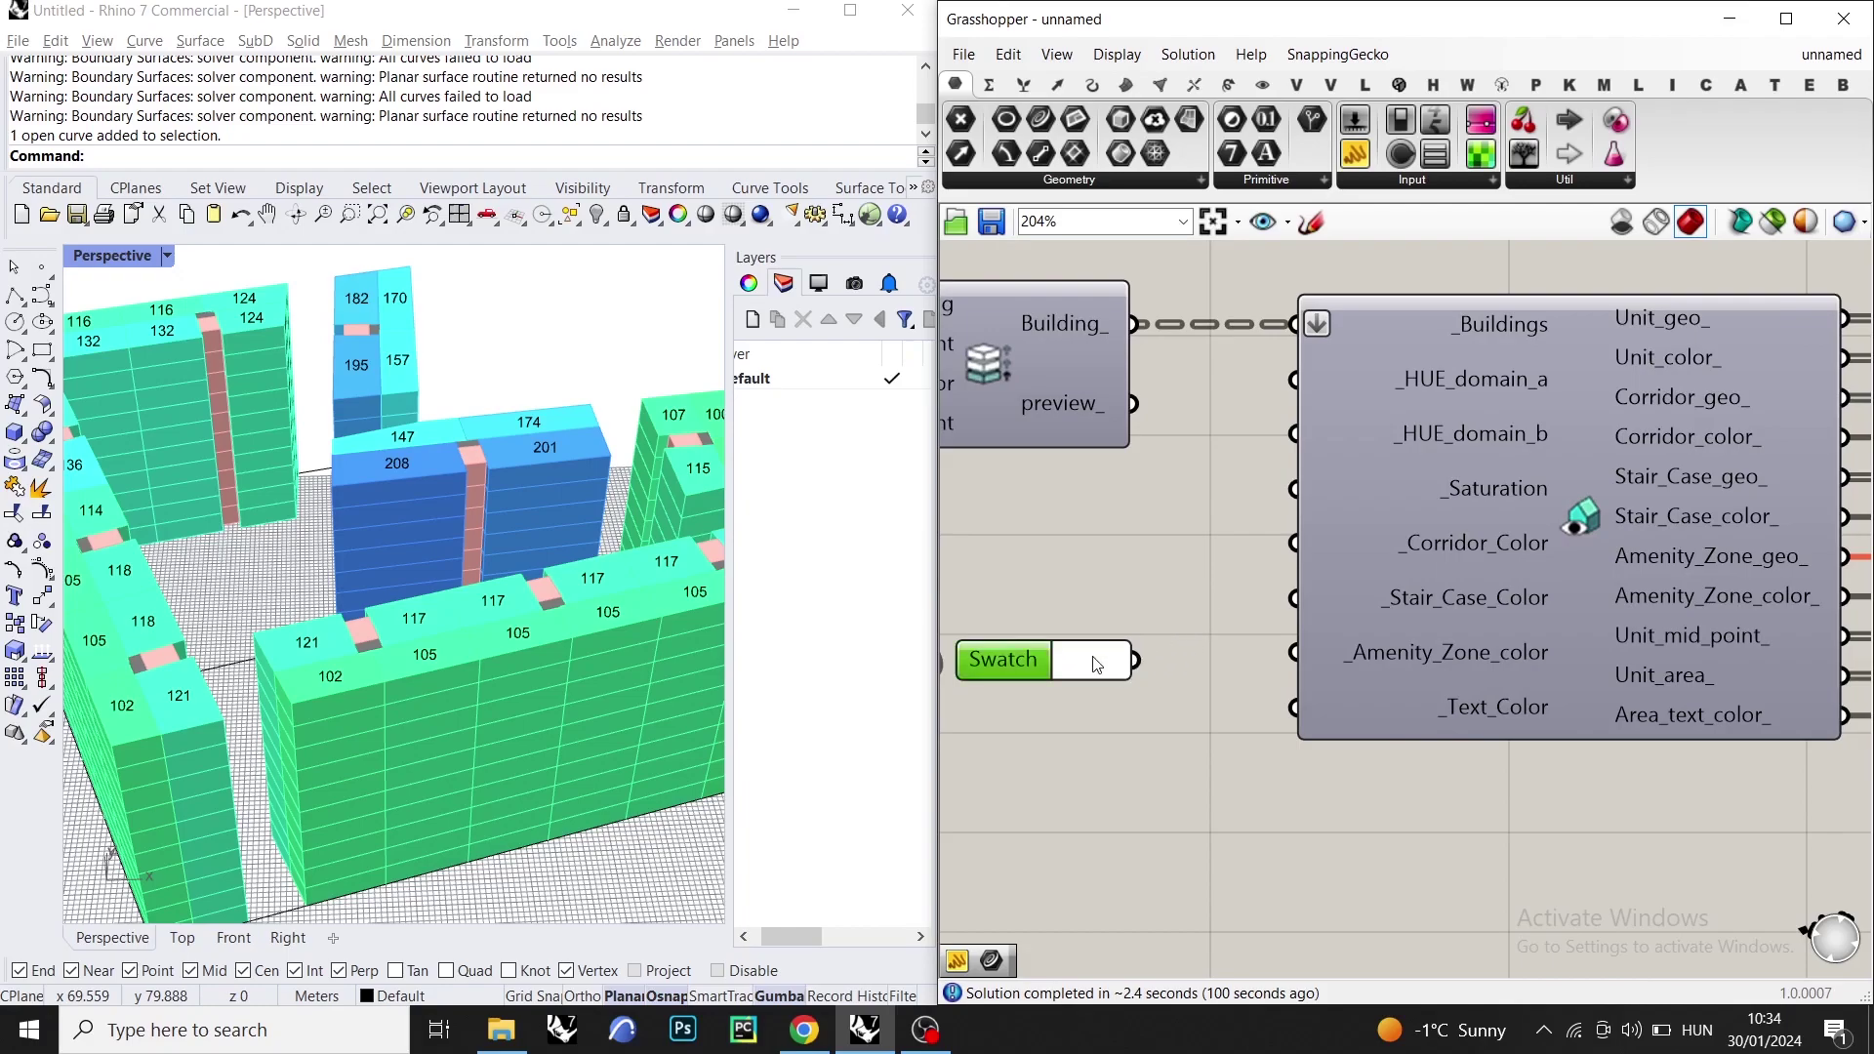
{"action": "left_click_drag", "start_coordinate": [1282, 894], "coordinate": [1113, 894]}
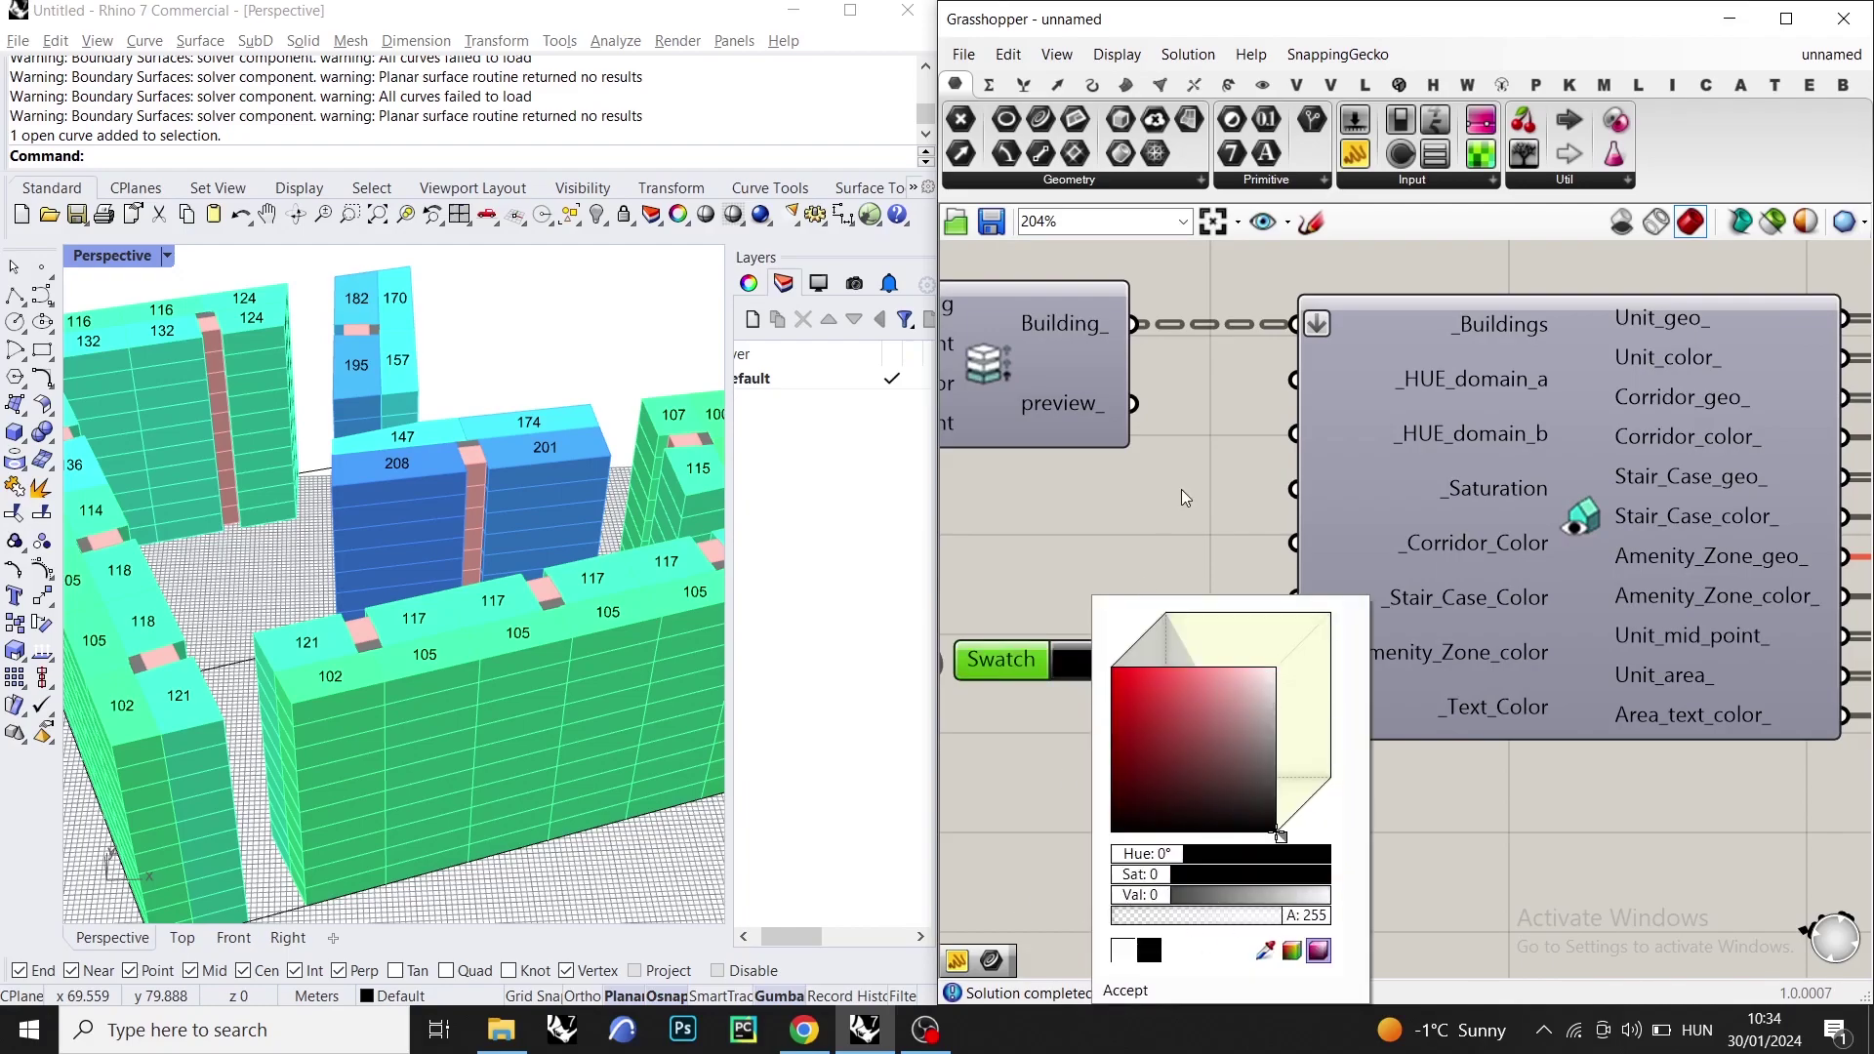
{"action": "left_click_drag", "start_coordinate": [1133, 661], "coordinate": [1273, 553]}
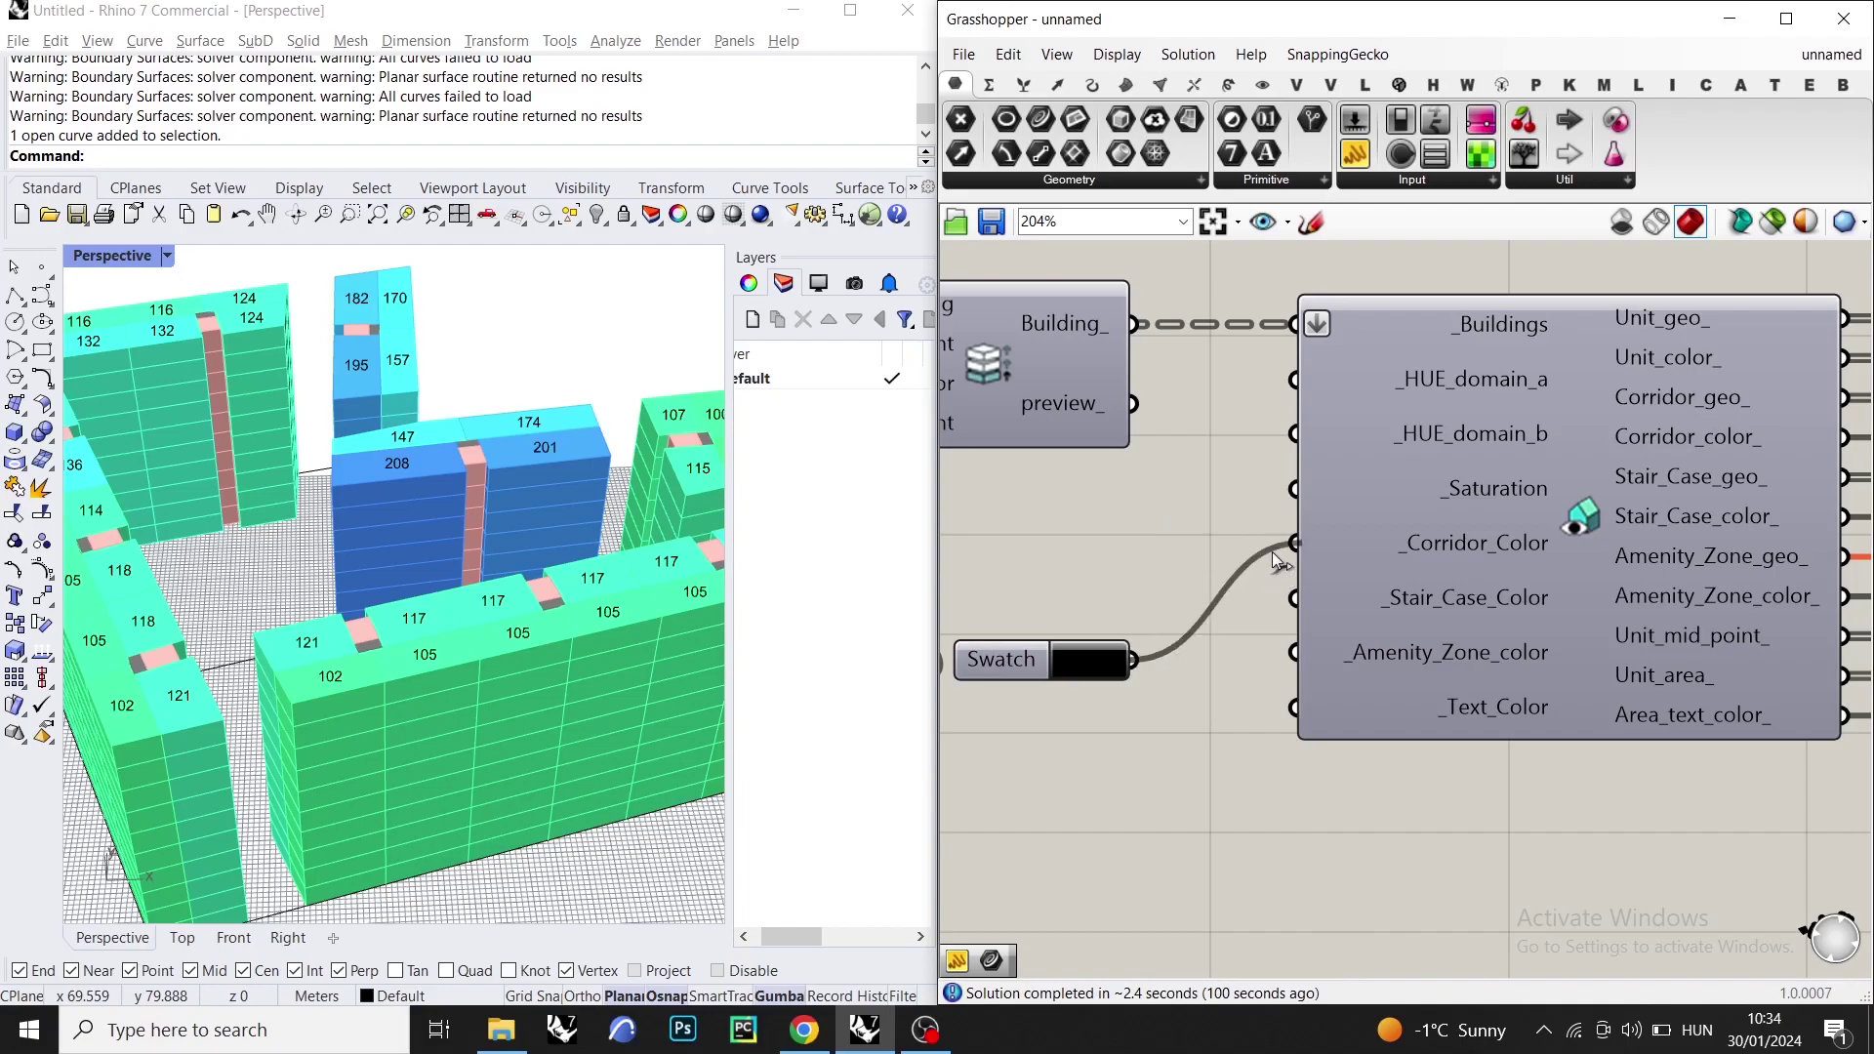
- Duplicate the black swatch below the original, set the copy to bright red, and connect it to the staircase color input
{"action": "left_click_drag", "start_coordinate": [993, 656], "coordinate": [1033, 630]}
{"action": "left_click", "coordinate": [1113, 637]}
{"action": "left_click_drag", "start_coordinate": [1190, 894], "coordinate": [1365, 857]}
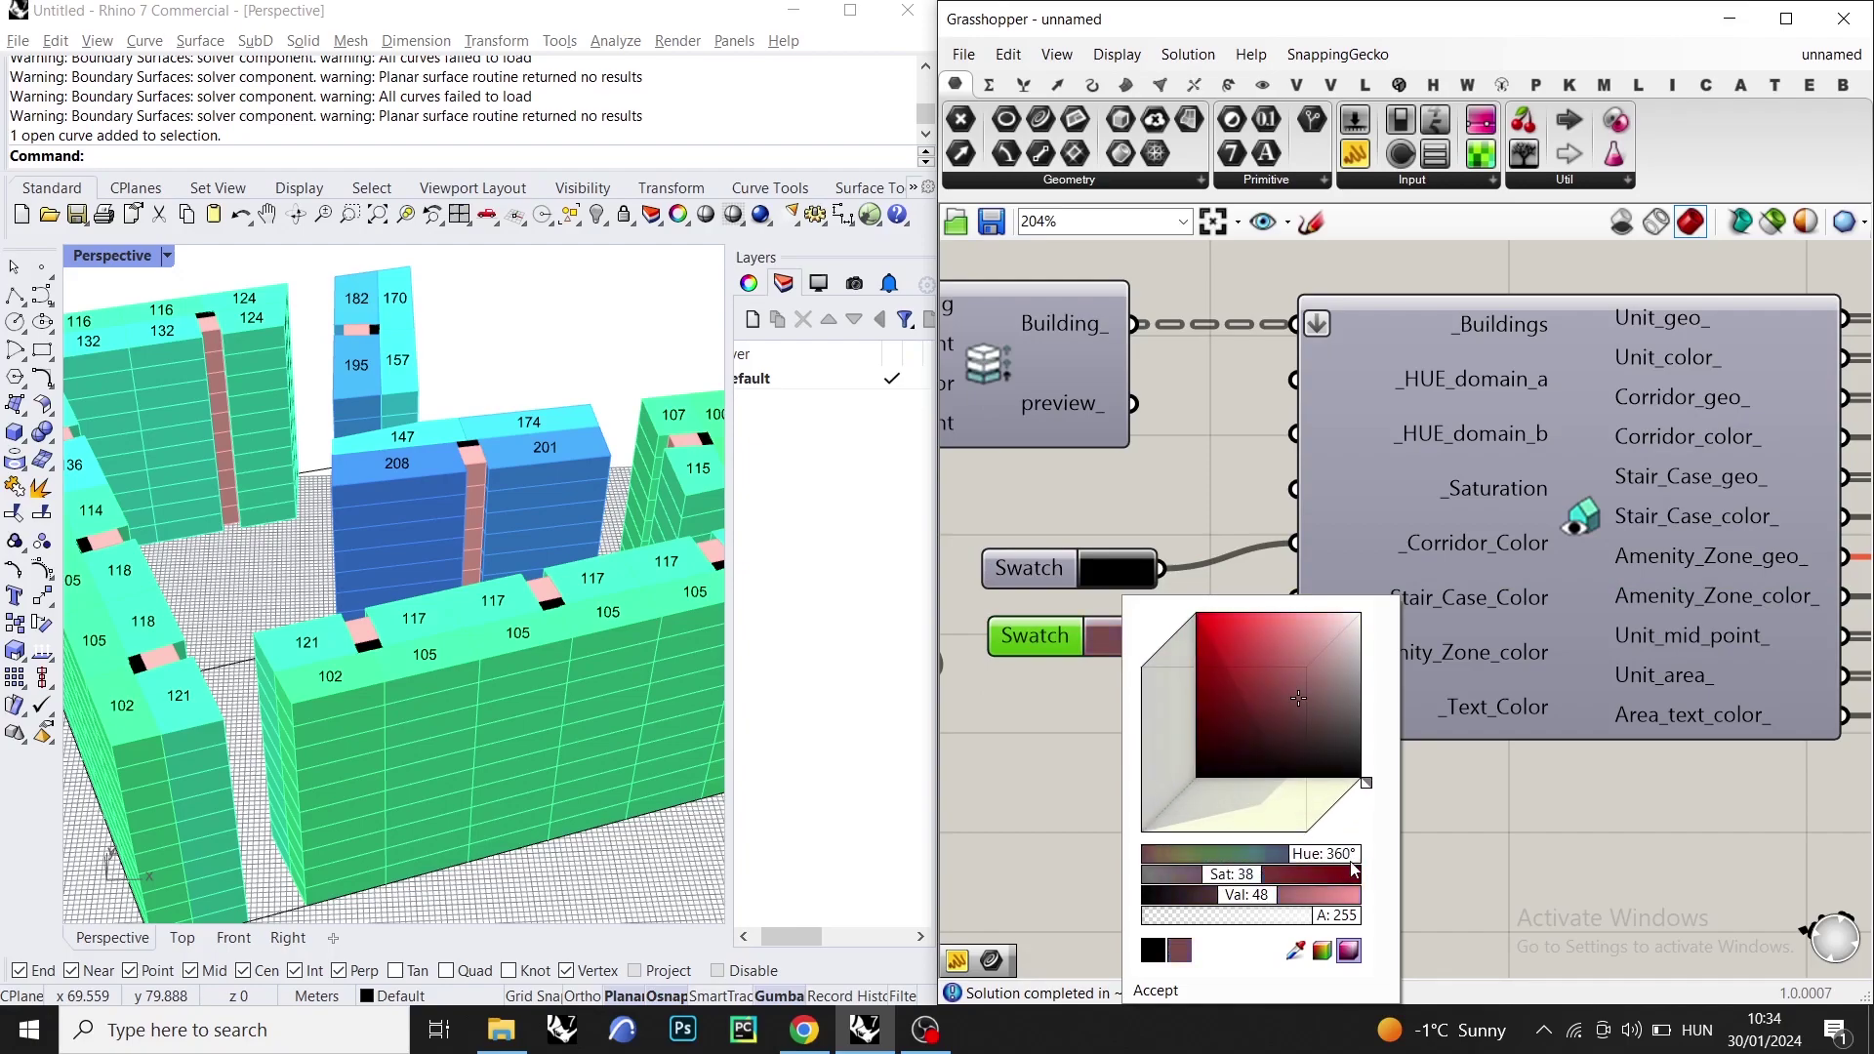
{"action": "left_click", "coordinate": [1214, 636]}
{"action": "left_click", "coordinate": [1191, 468]}
{"action": "left_click_drag", "start_coordinate": [1296, 598], "coordinate": [1193, 641]}
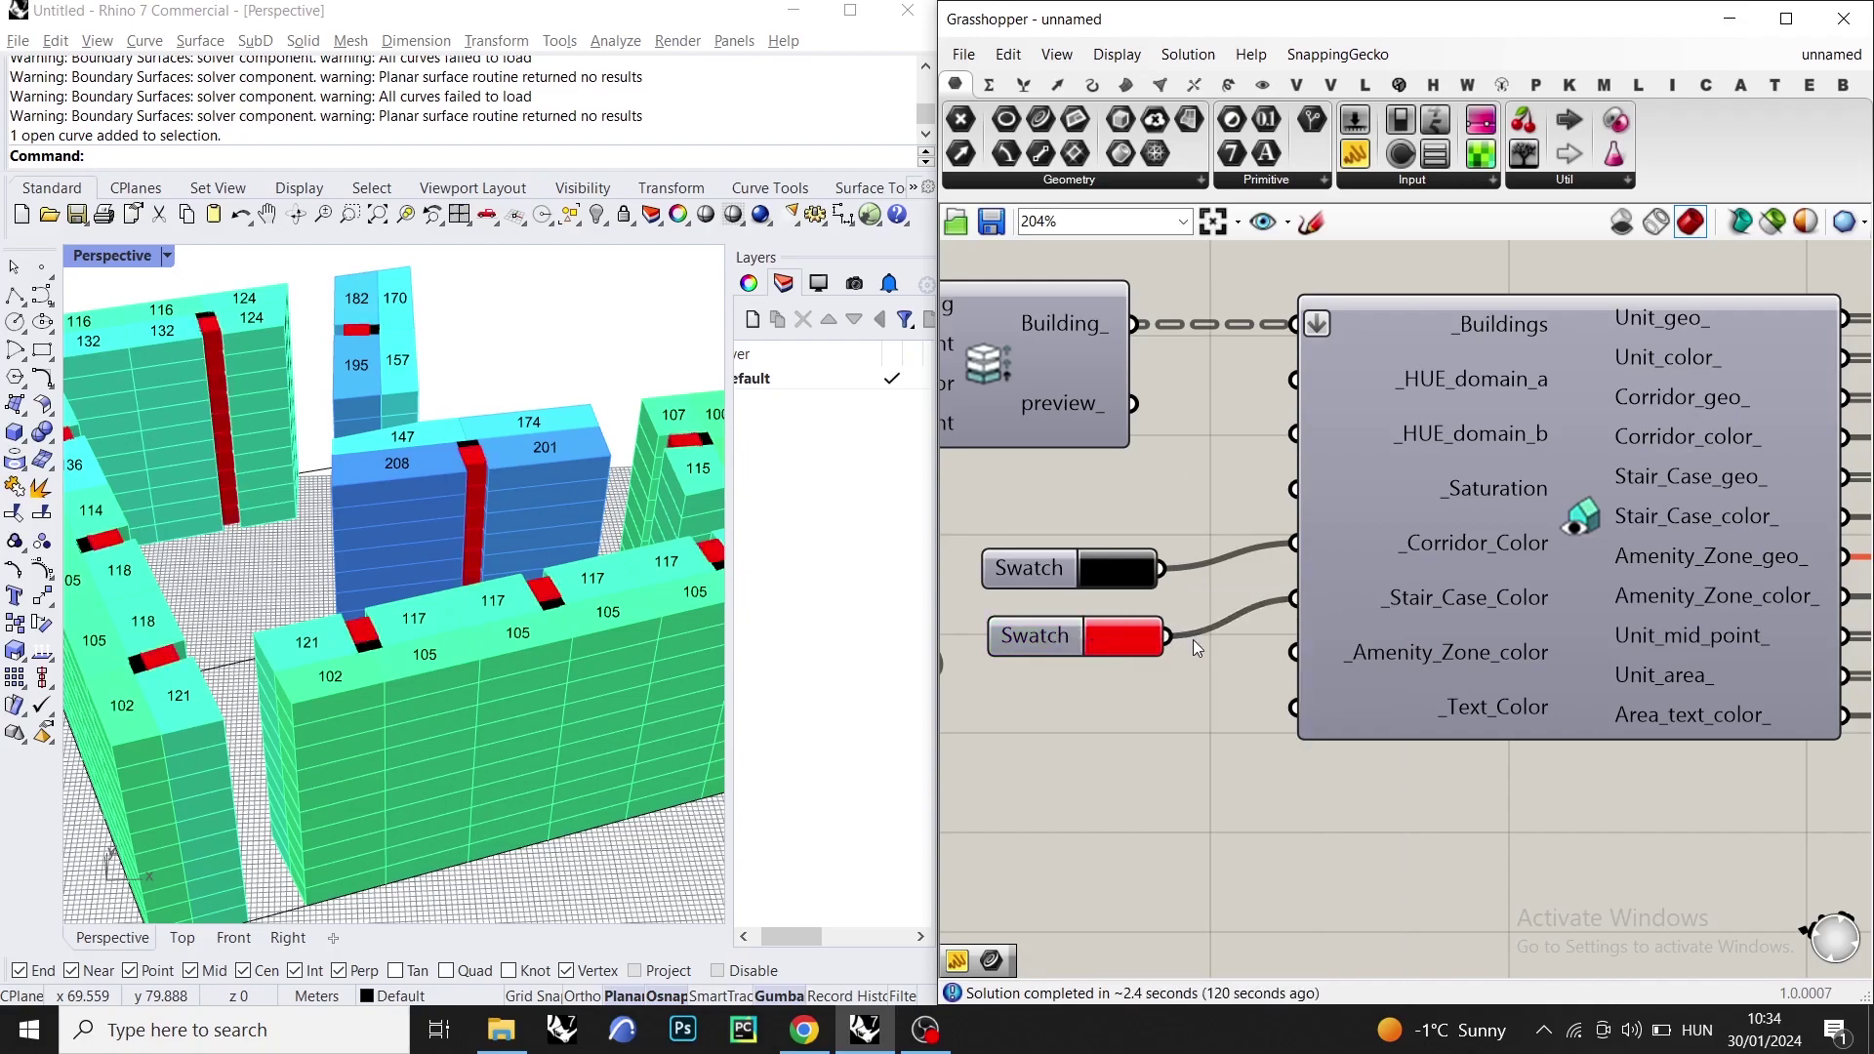
- Read the descriptions of the display component's HUE domain A, HUE domain B, and saturation inputs
{"action": "left_click_drag", "start_coordinate": [1197, 494], "coordinate": [966, 676]}
{"action": "right_click_drag", "start_coordinate": [1476, 712], "coordinate": [1347, 684]}
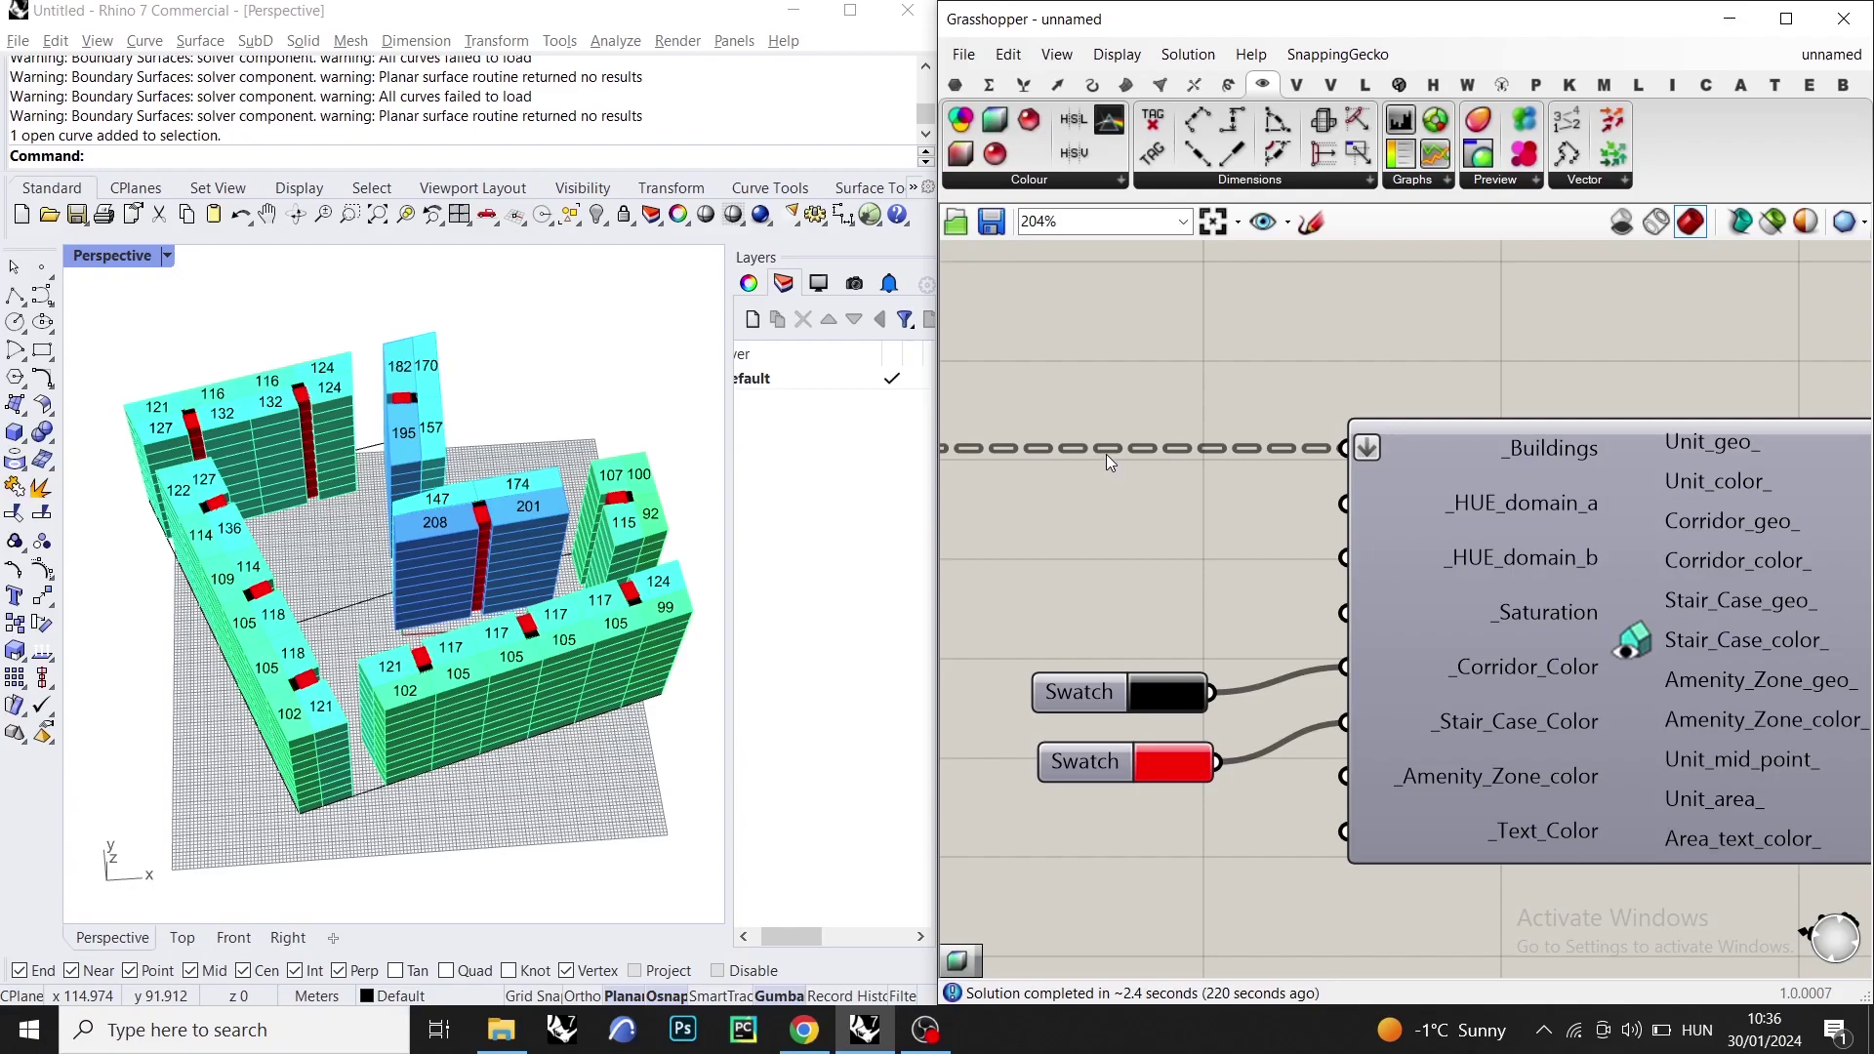
{"action": "mouse_move", "coordinate": [1471, 520]}
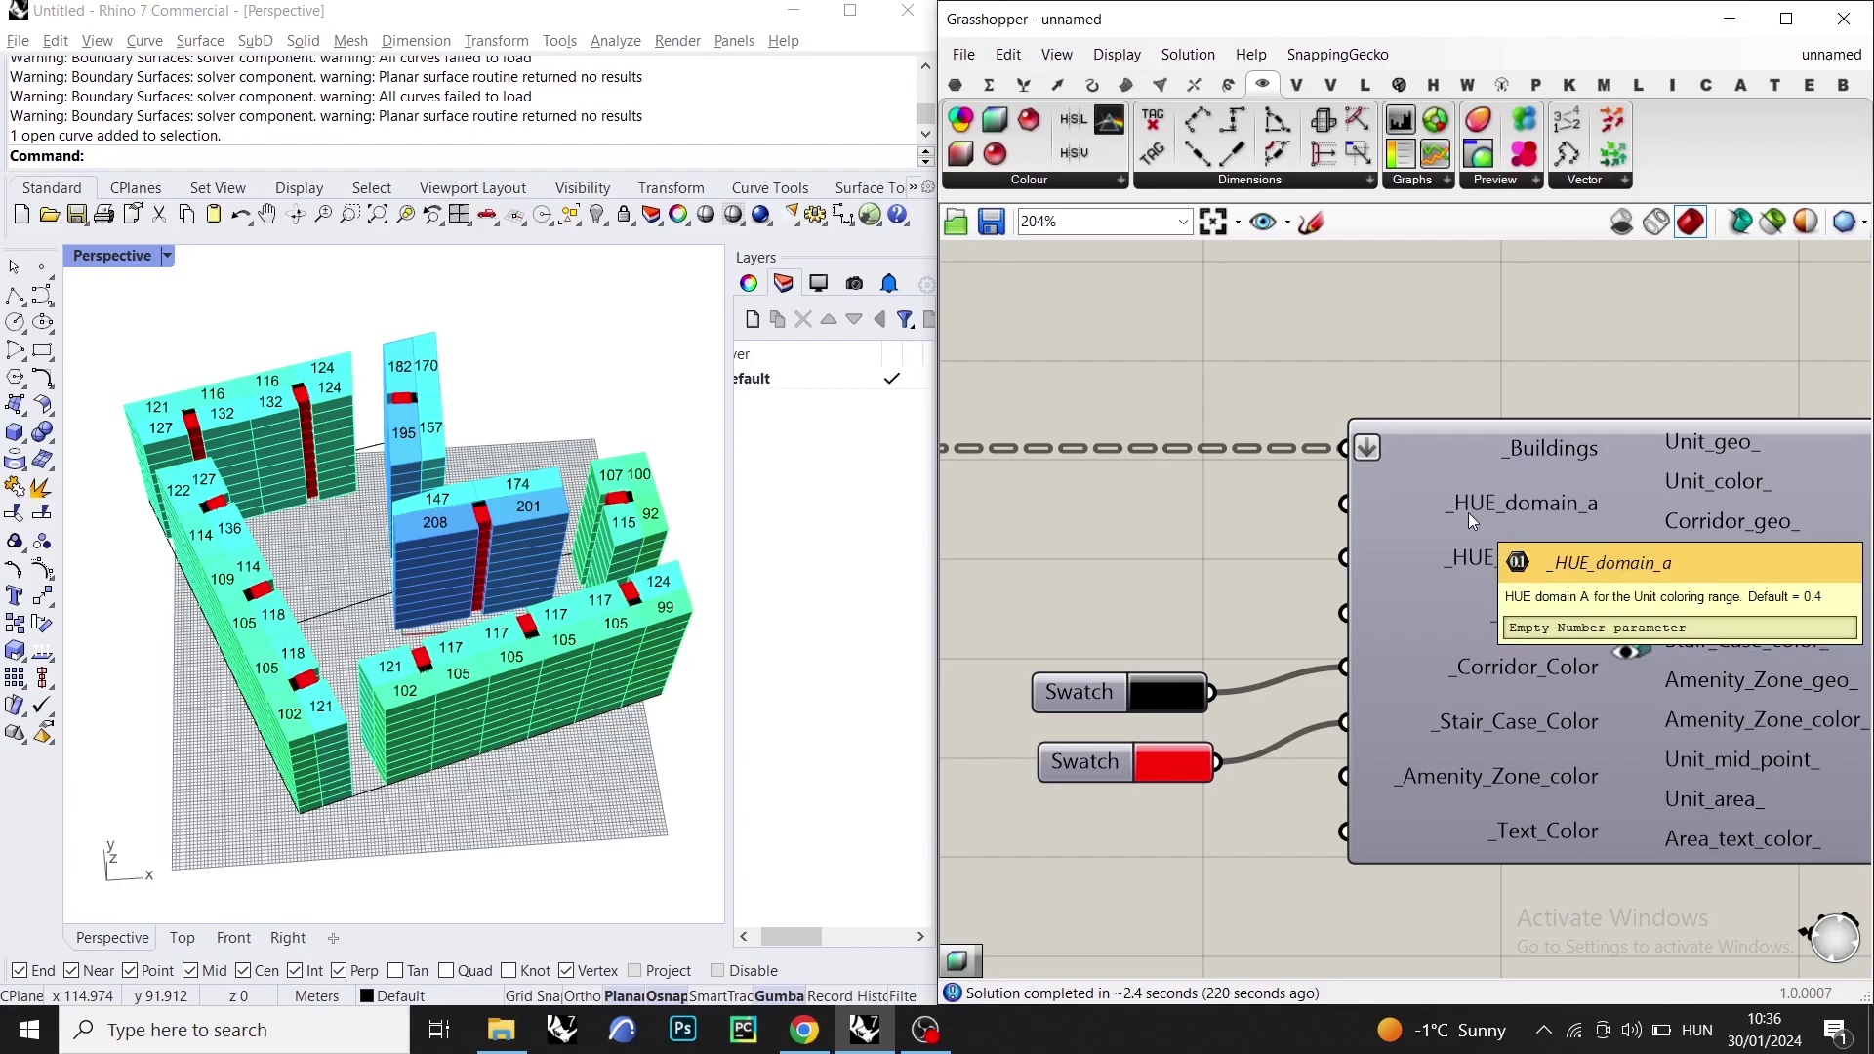
{"action": "mouse_move", "coordinate": [1467, 555]}
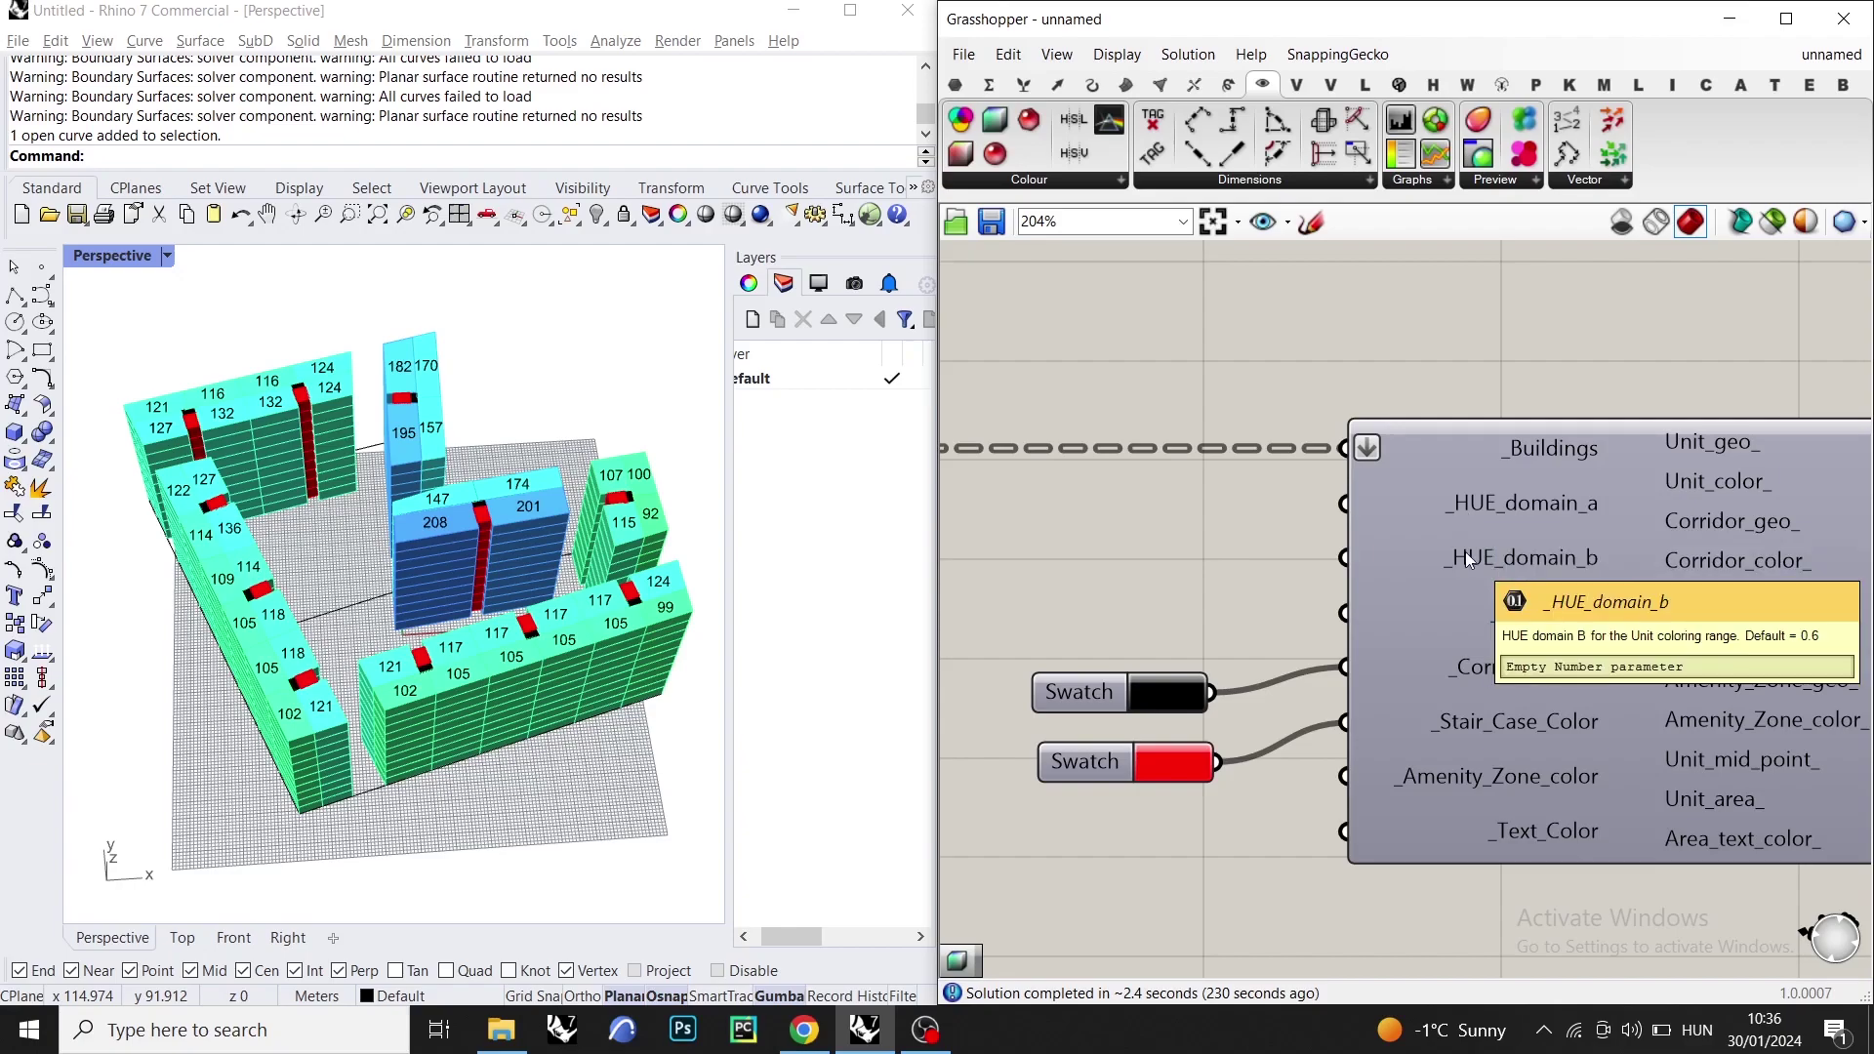
{"action": "mouse_move", "coordinate": [1487, 607]}
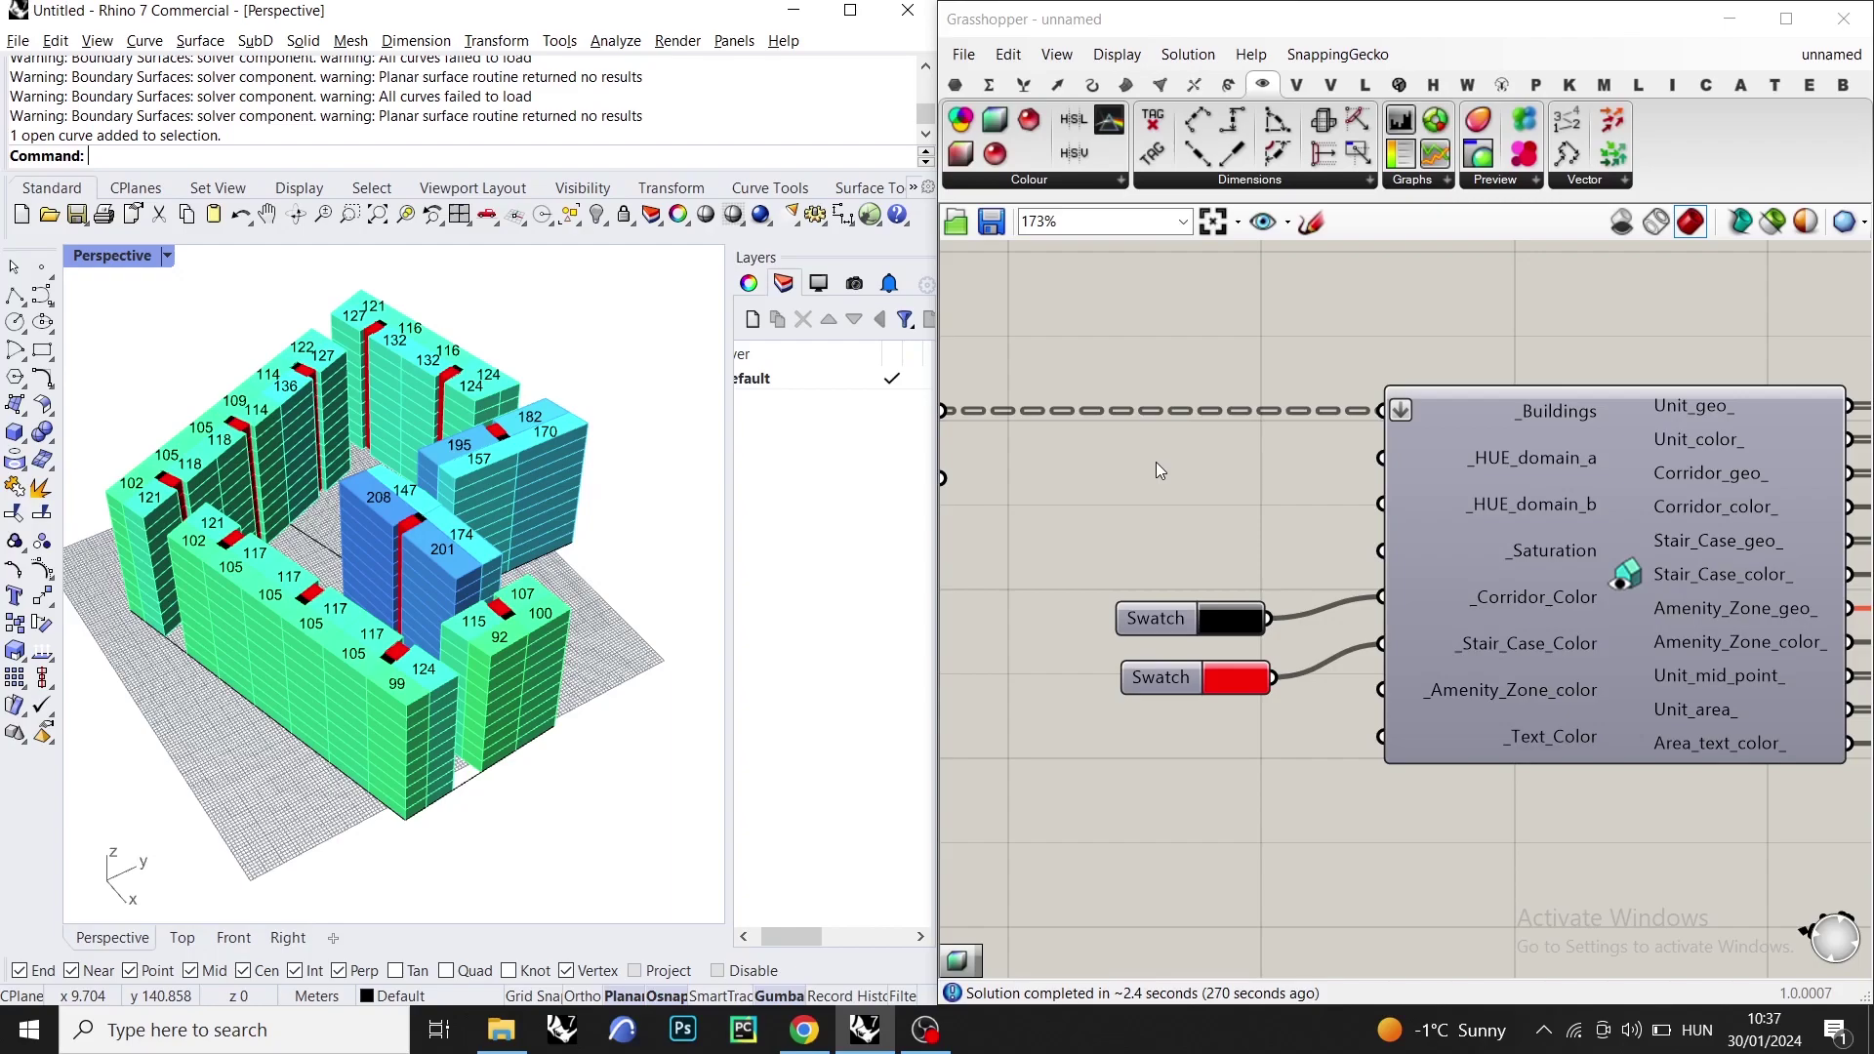
- Show the building plugin's components and delete both colour swatches feeding the corridor and staircase color inputs
{"action": "left_click", "coordinate": [1535, 84]}
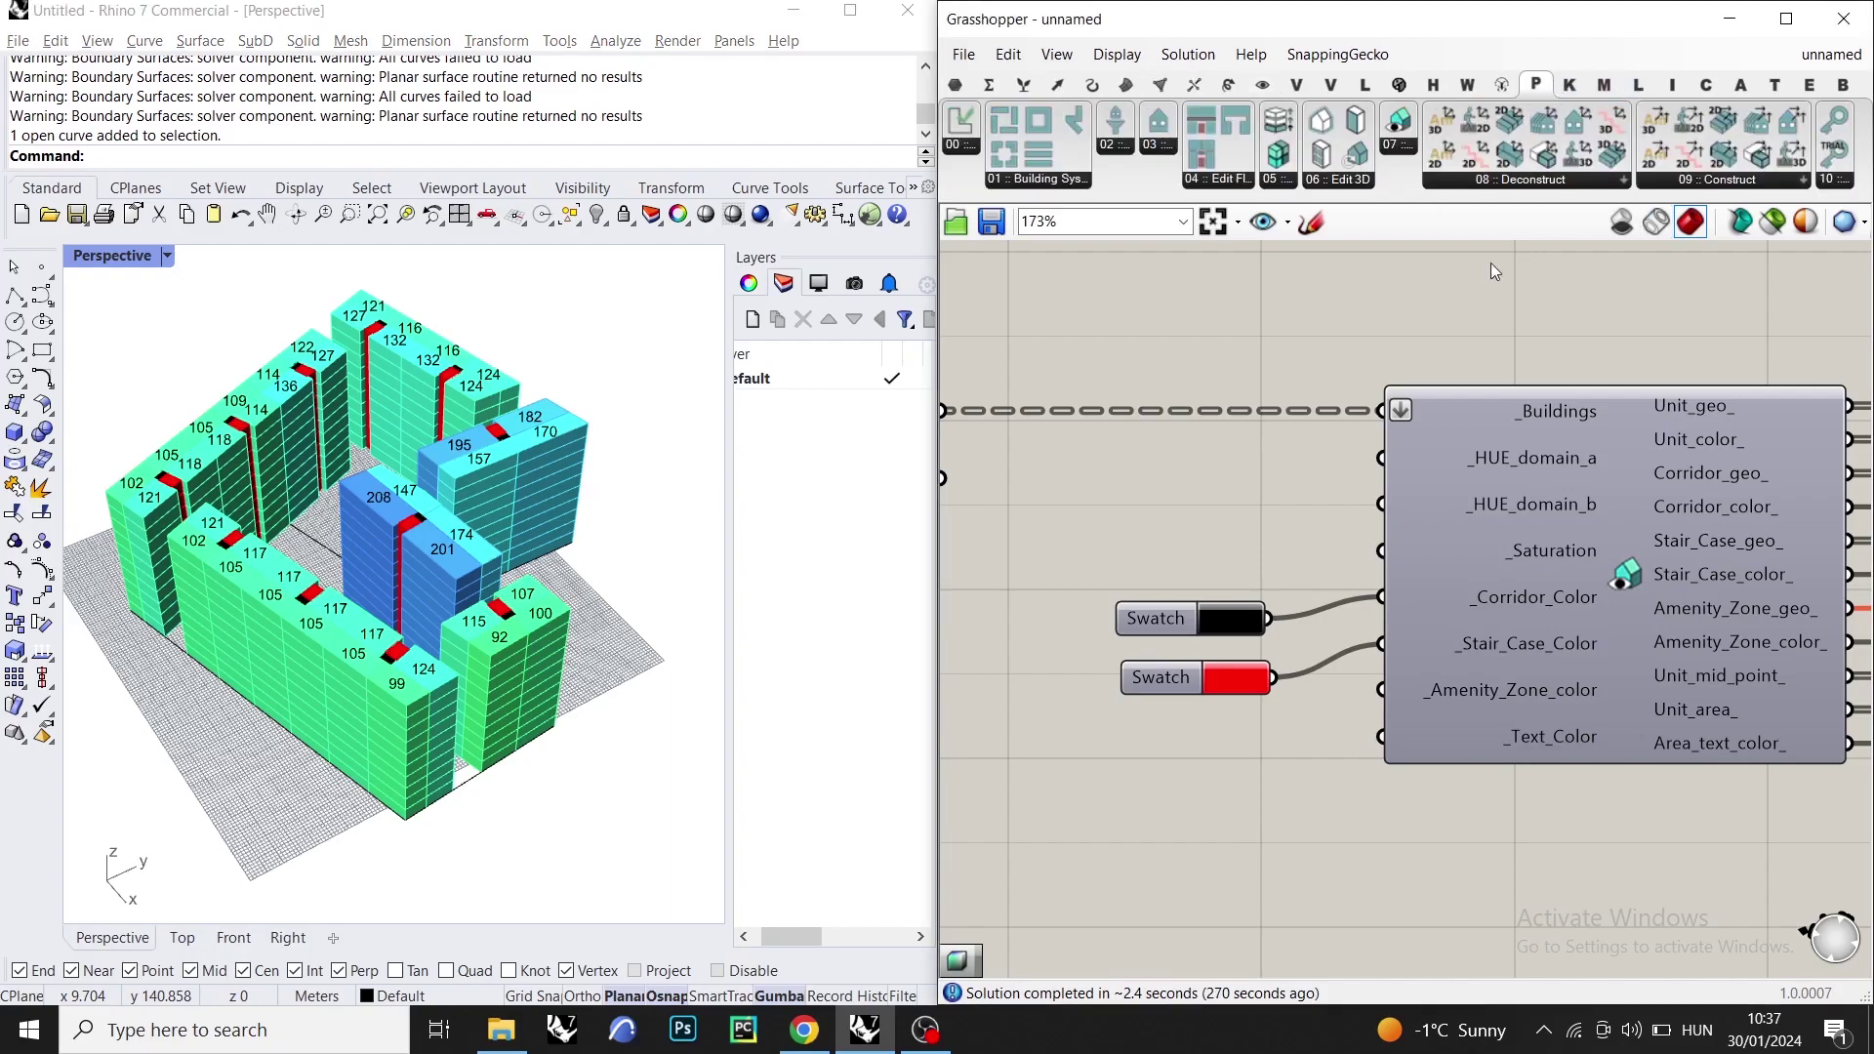
{"action": "left_click_drag", "start_coordinate": [1316, 512], "coordinate": [1109, 719]}
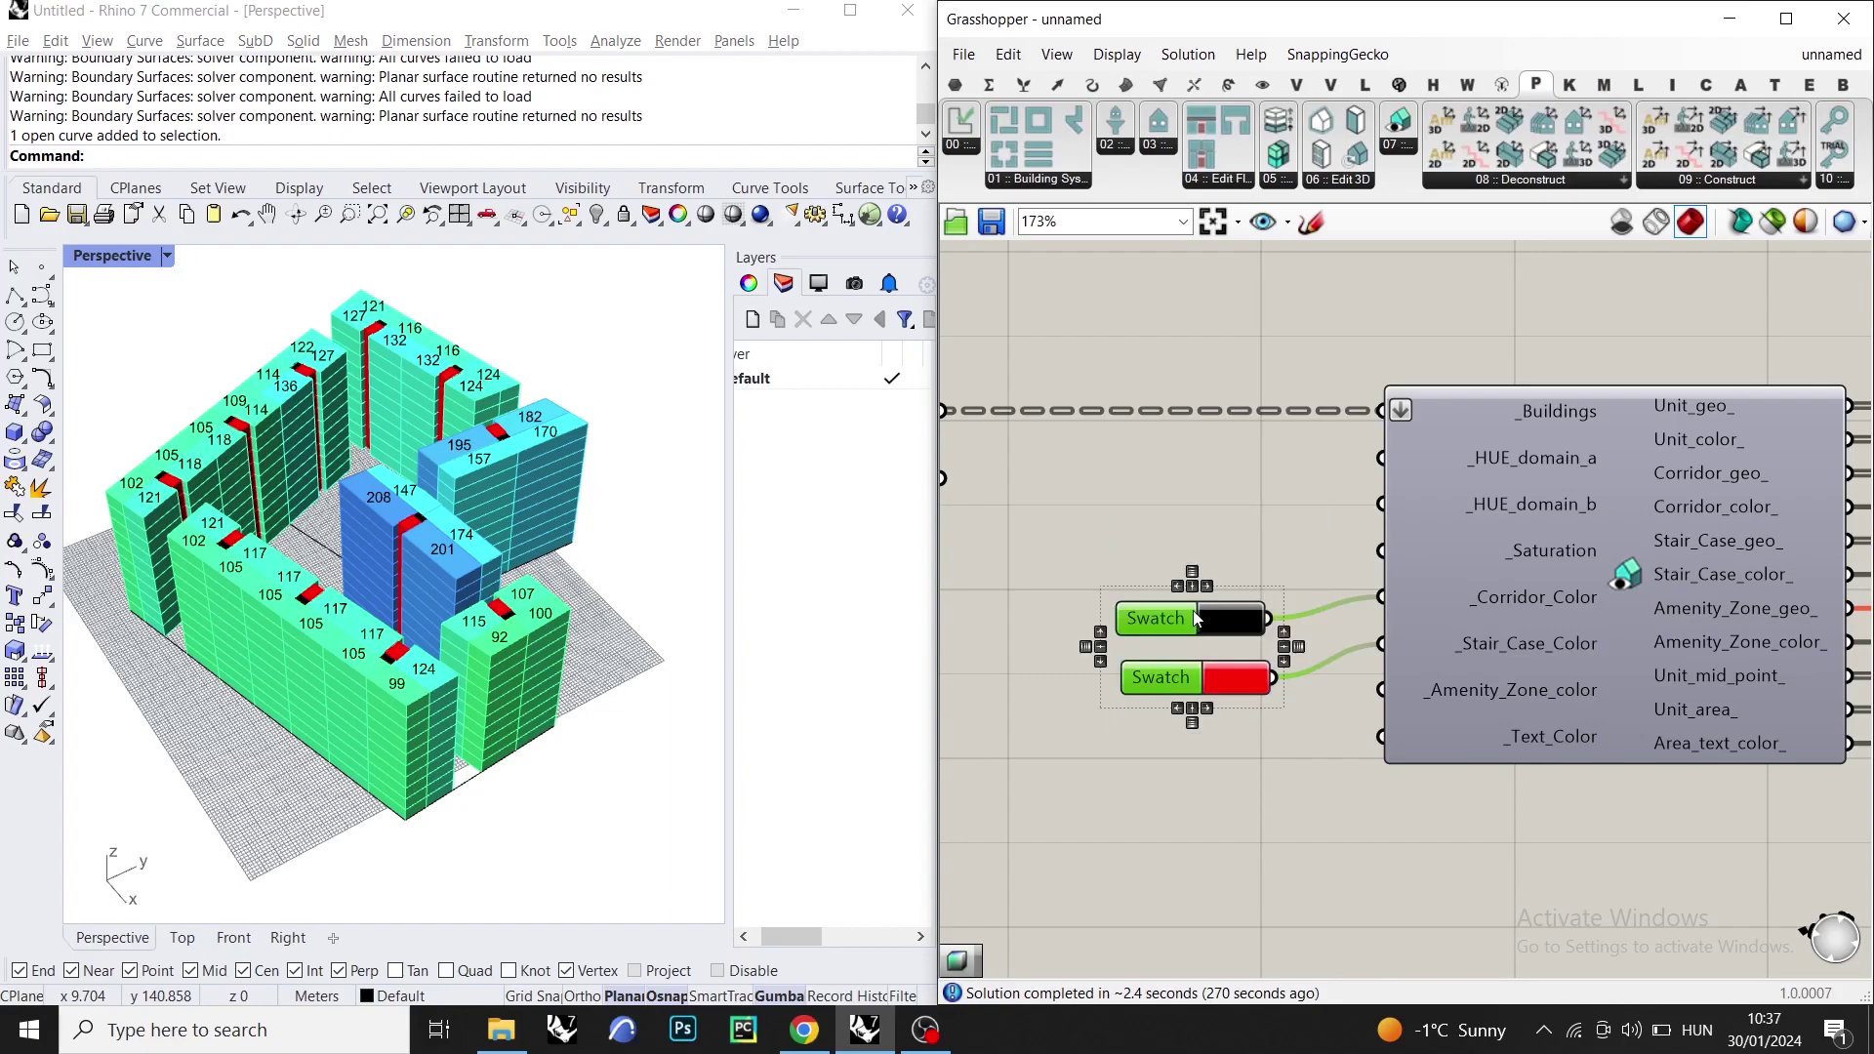
{"action": "key", "text": "Delete"}
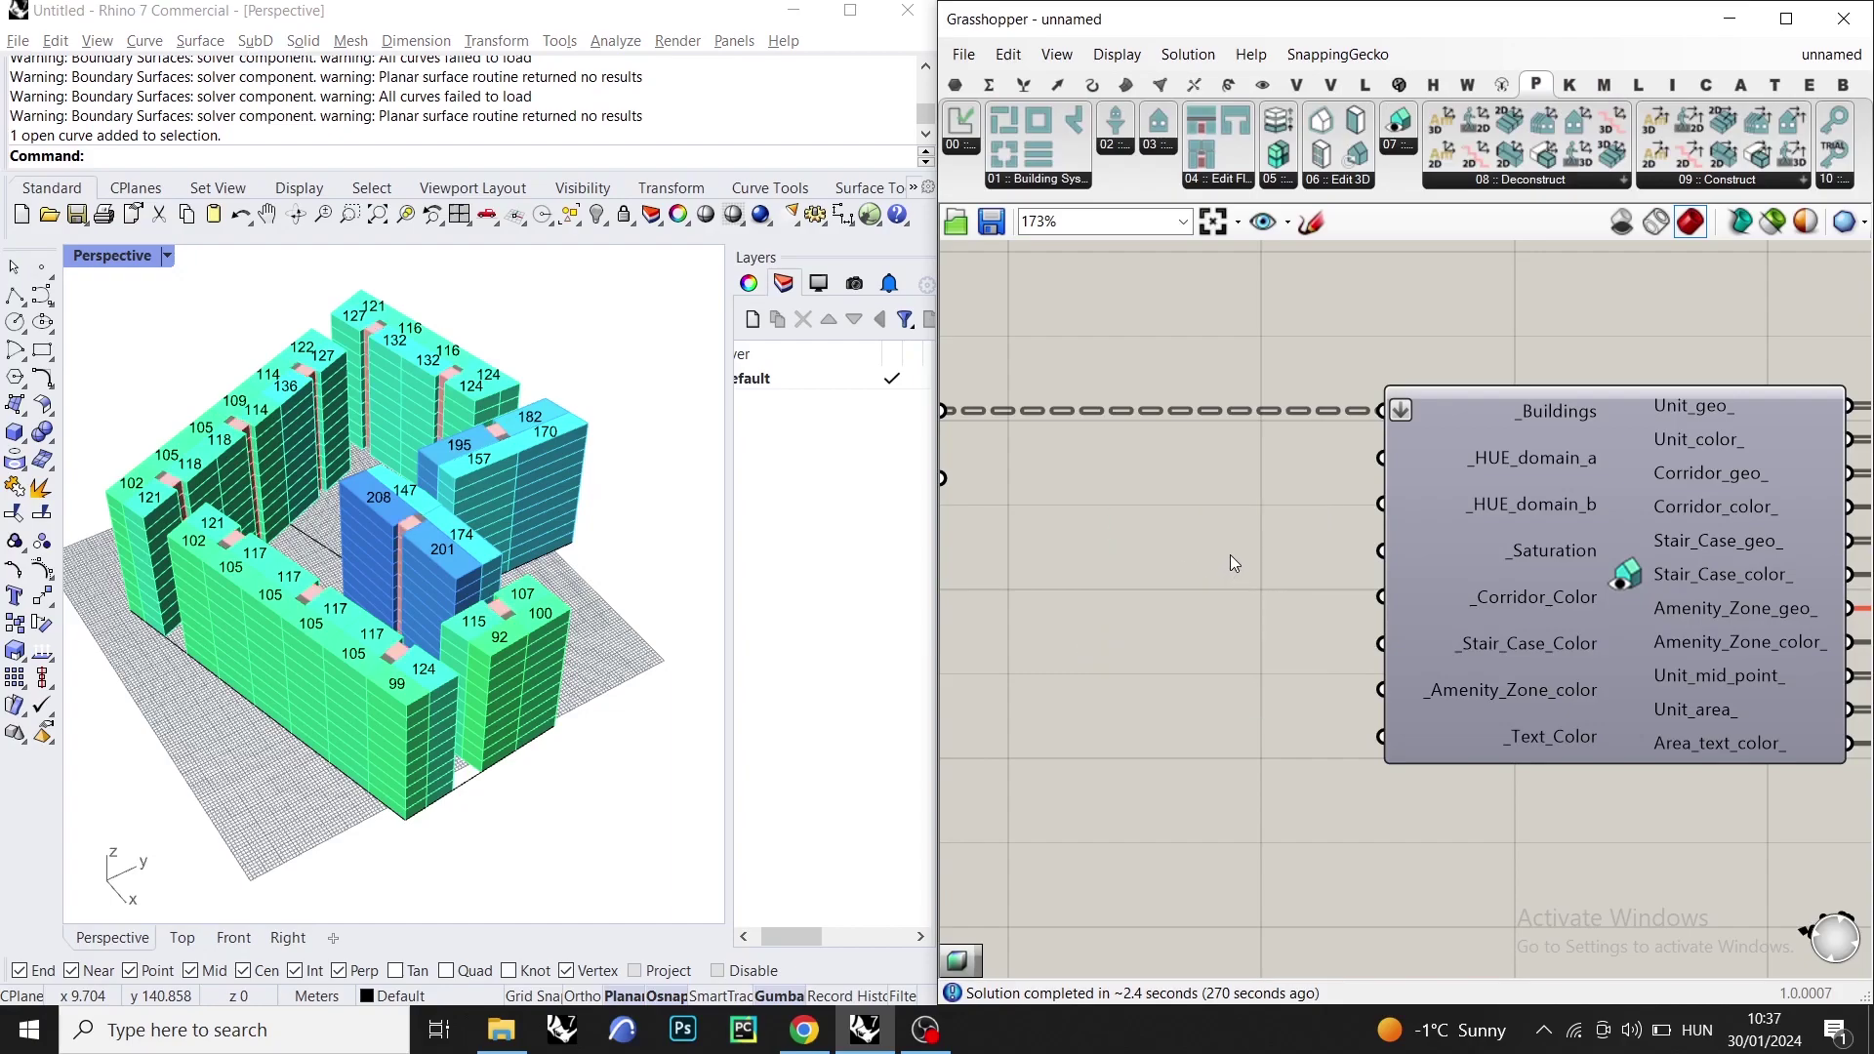